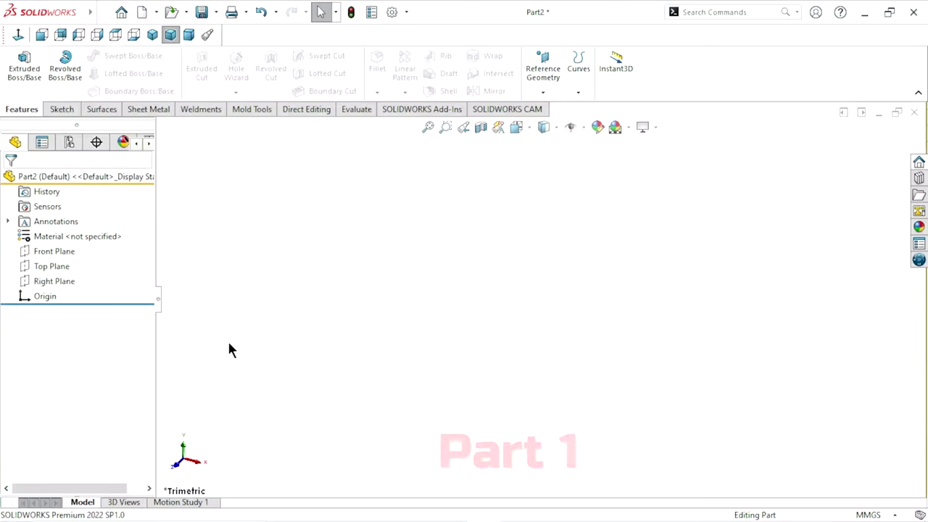
Step: Start a new sketch on the Right Plane with the plain Line tool
left_click(66, 281)
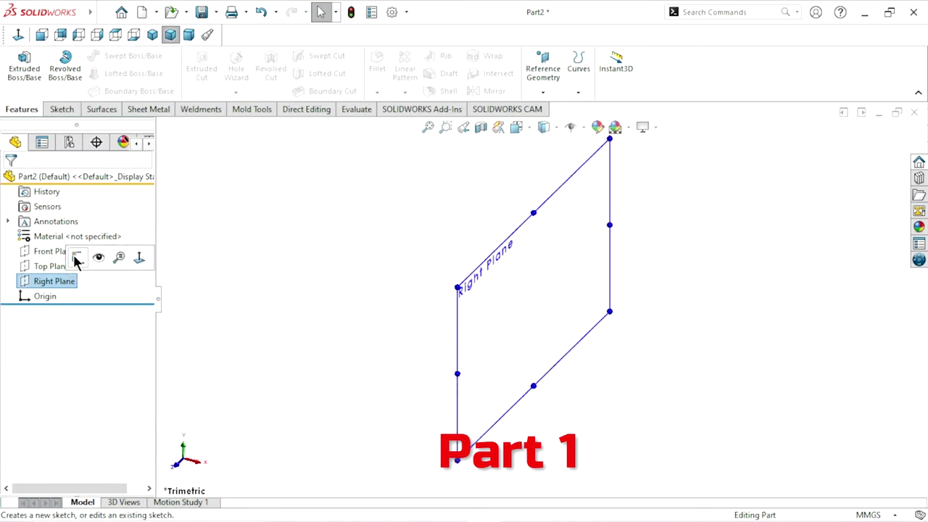
left_click(77, 259)
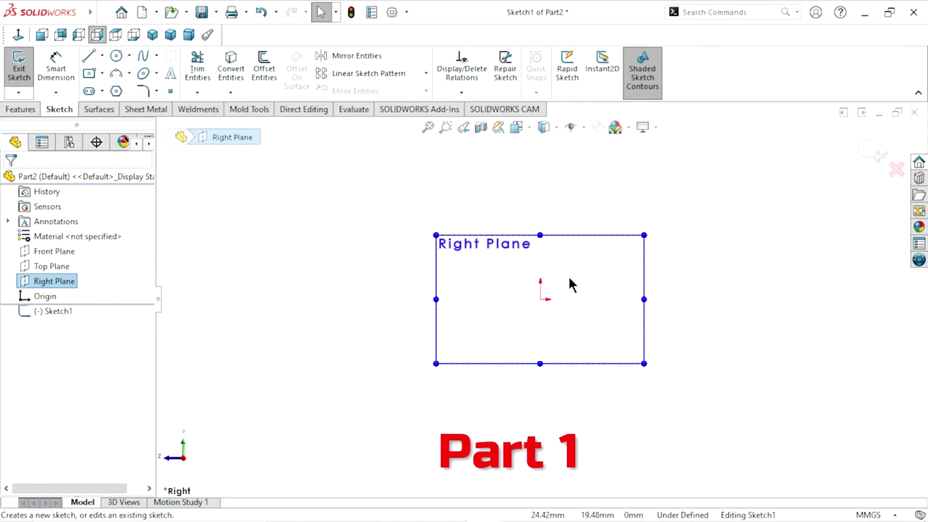
scroll(570, 285, "down", 1)
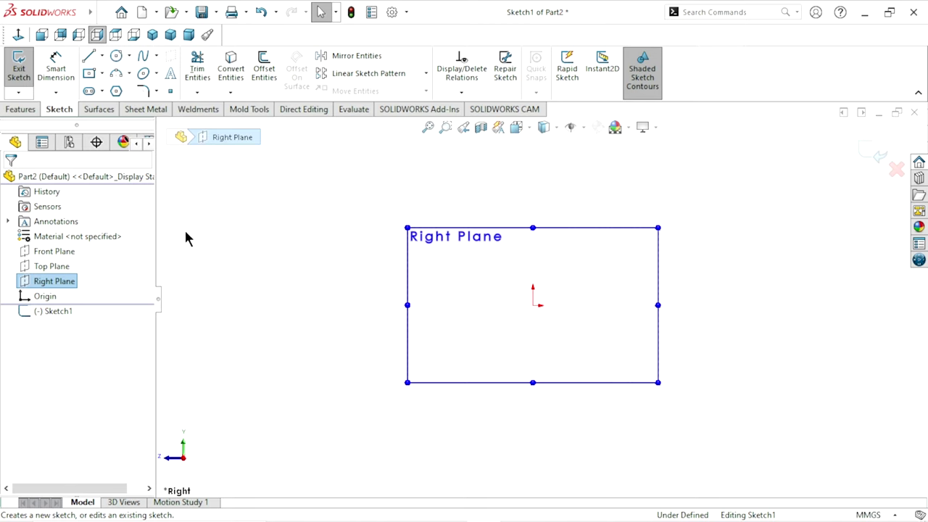
left_click(104, 57)
left_click(99, 75)
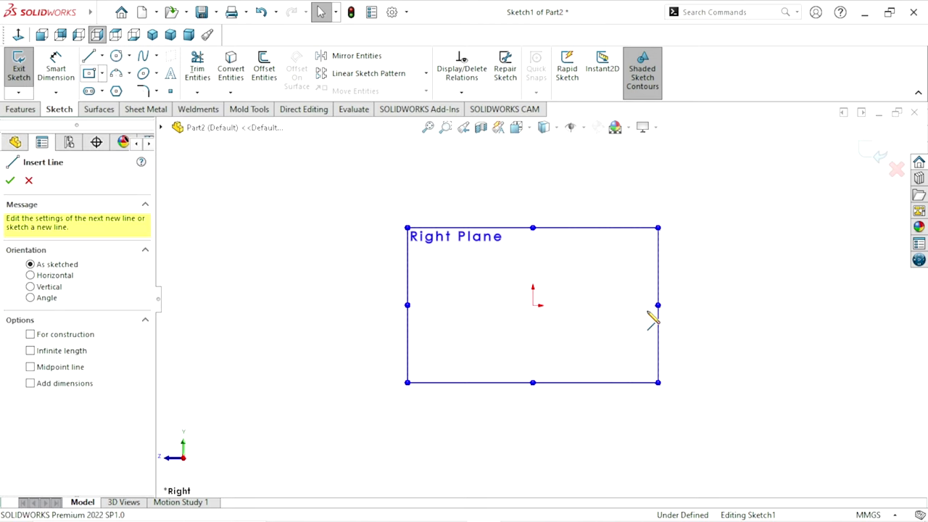
Step: Draw a closed four-line rectangle whose bottom edge runs through the origin
left_click(700, 305)
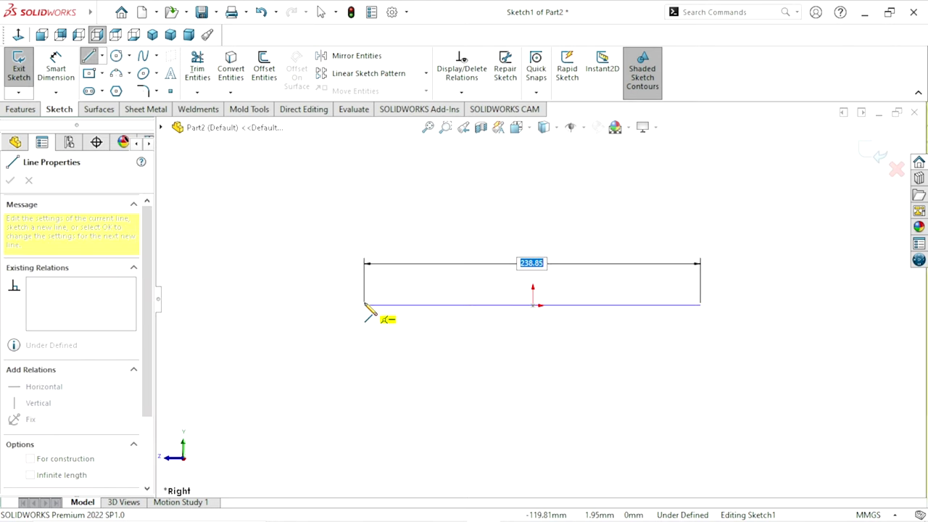
left_click(364, 305)
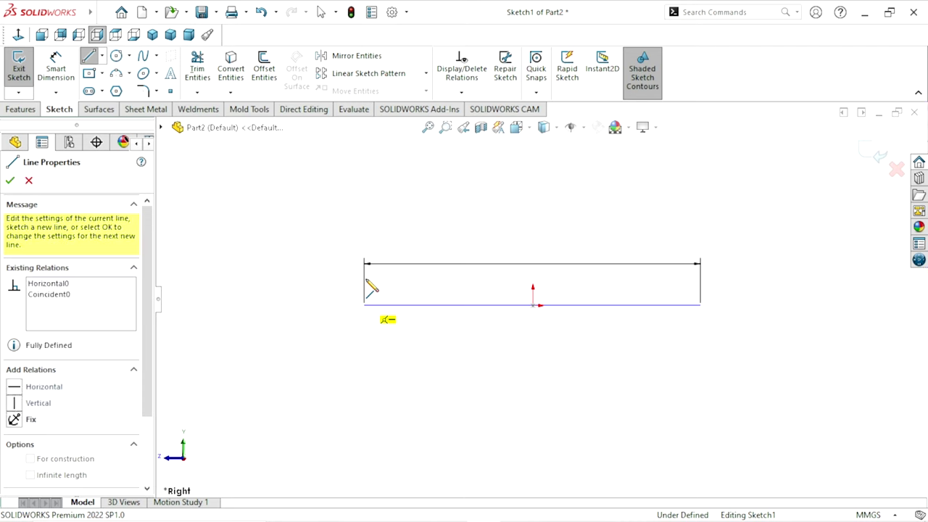
double_click(364, 281)
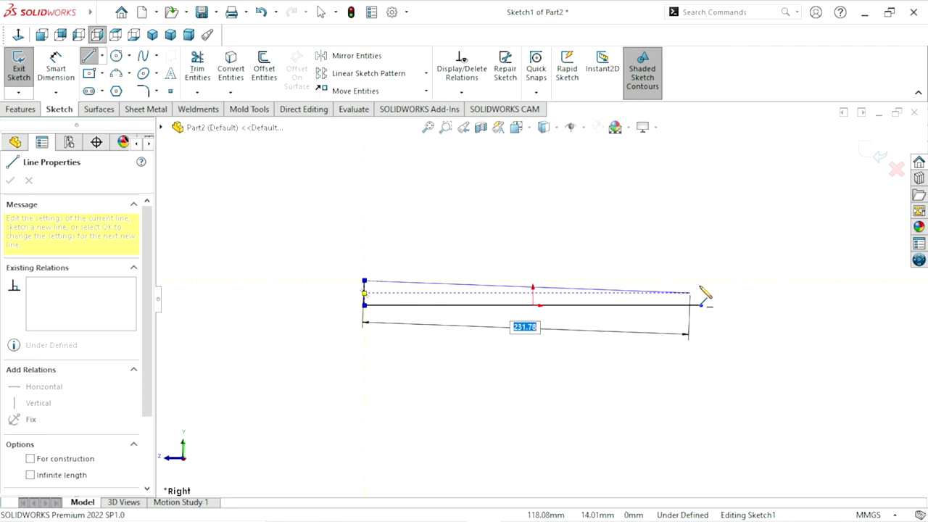
left_click(701, 281)
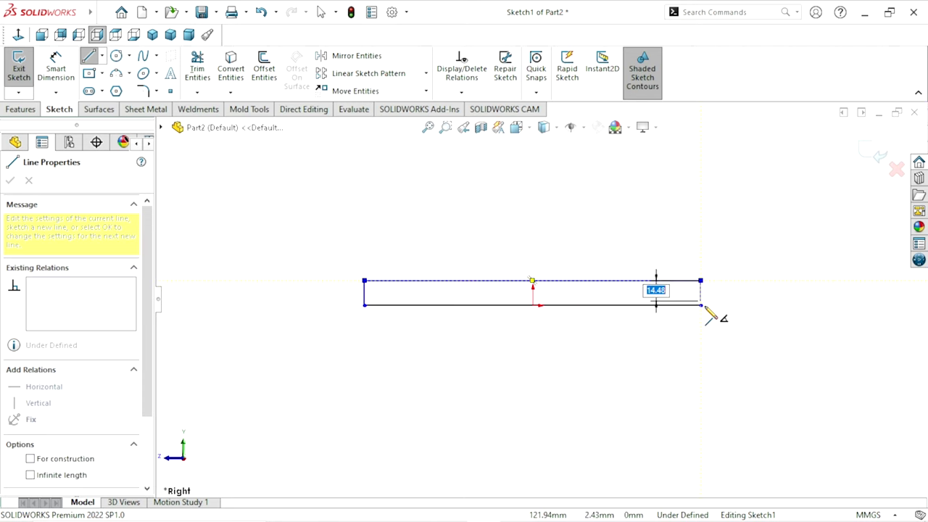
left_click(700, 304)
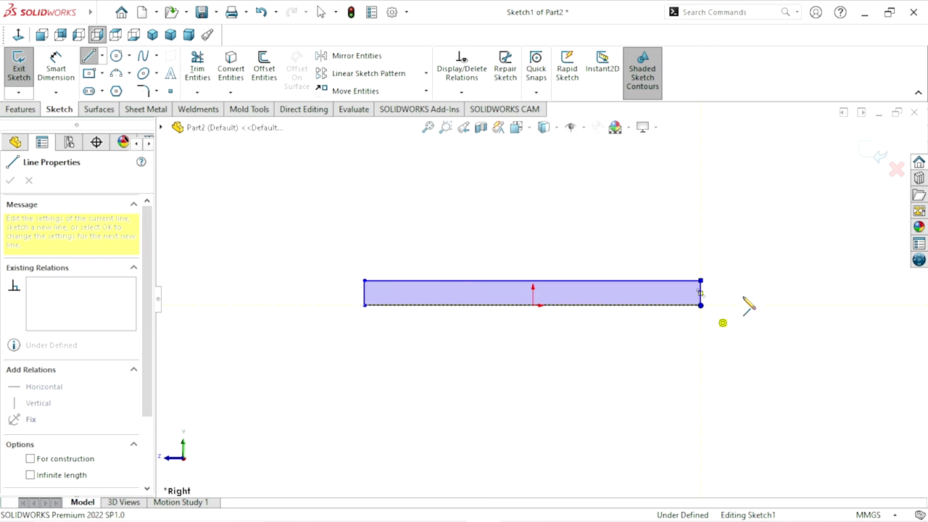
right_click(737, 298)
Step: End the line tool and dimension the rectangle's height to 9 mm
left_click(737, 303)
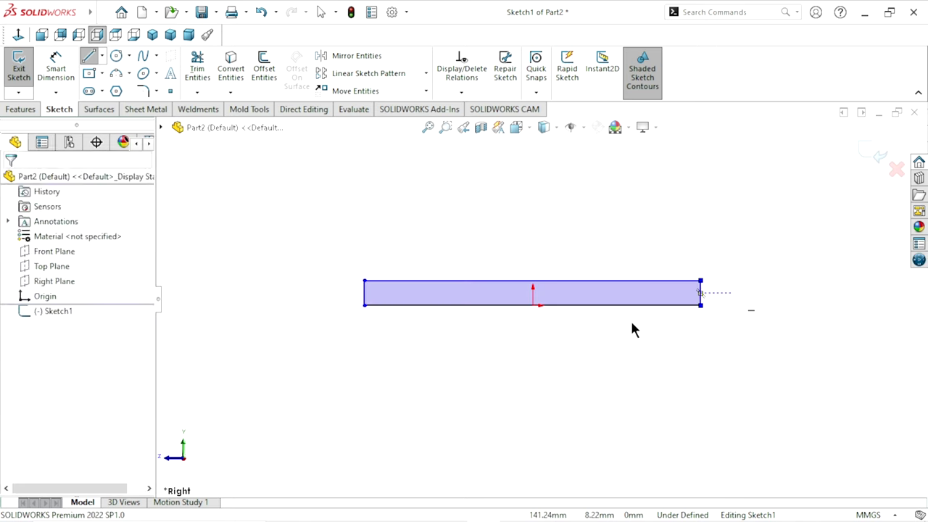
key("Escape")
scroll(549, 311, "down", 2)
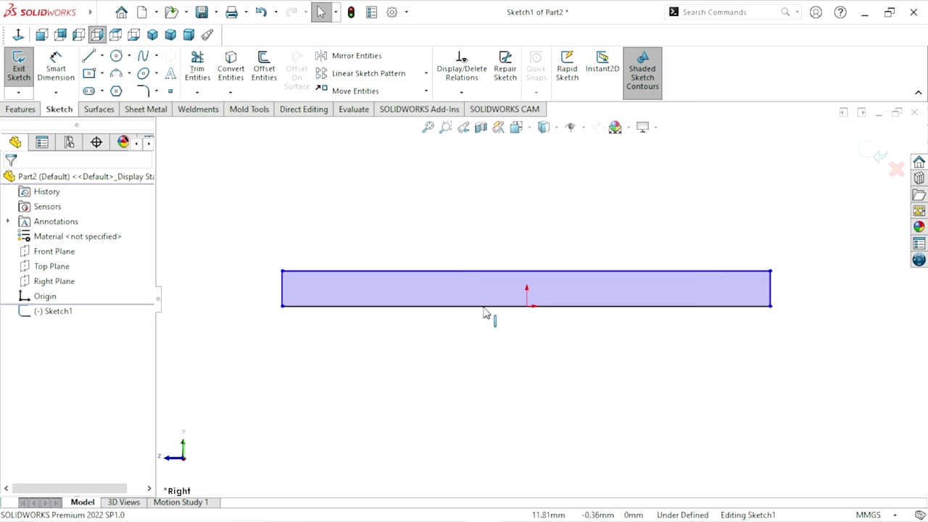
left_click(56, 69)
left_click(317, 272)
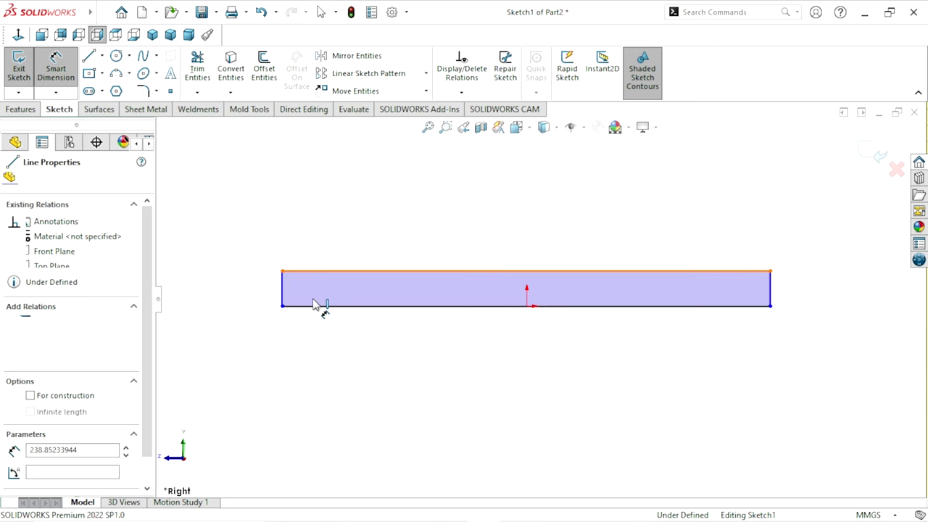
left_click(313, 306)
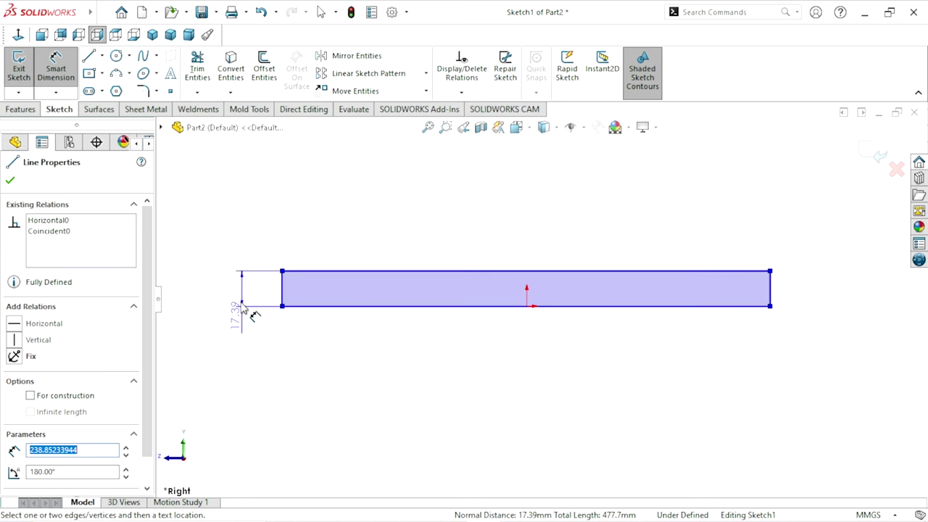
left_click(247, 245)
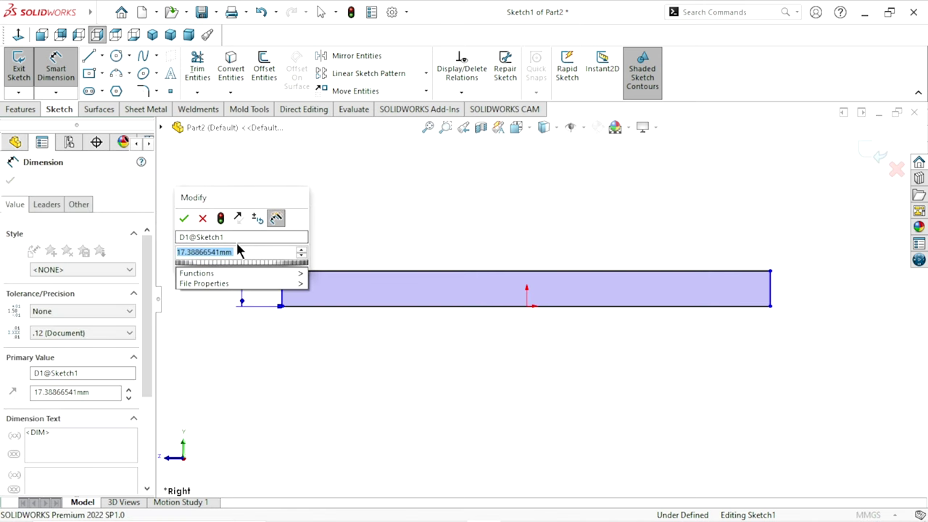
type("=")
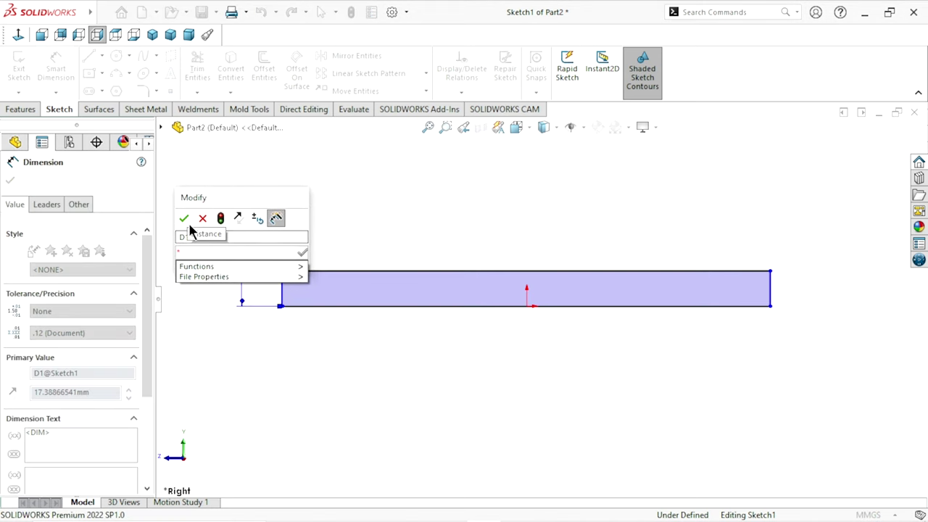
key("BackSpace")
type("9")
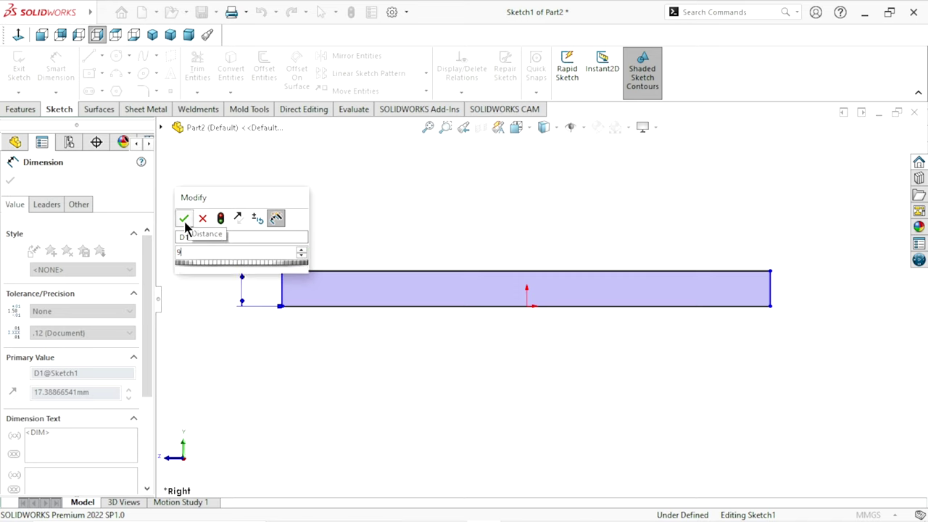
key("Return")
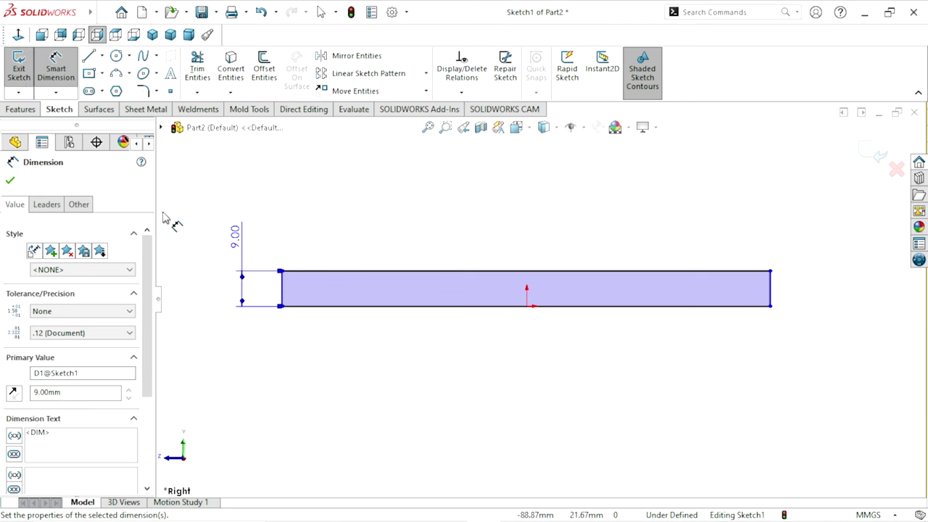
Step: Dimension the top edge to 460 mm and zoom to fit the whole sketch
left_click(459, 272)
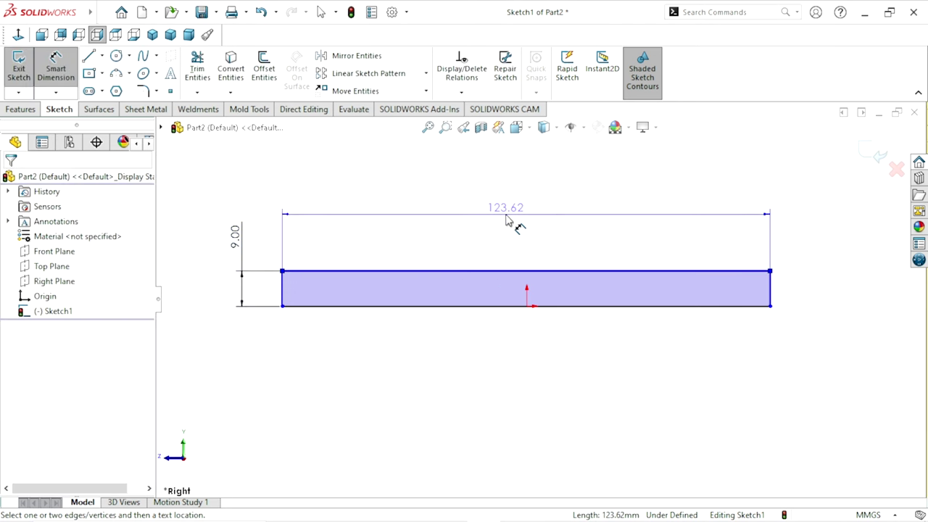
left_click(506, 221)
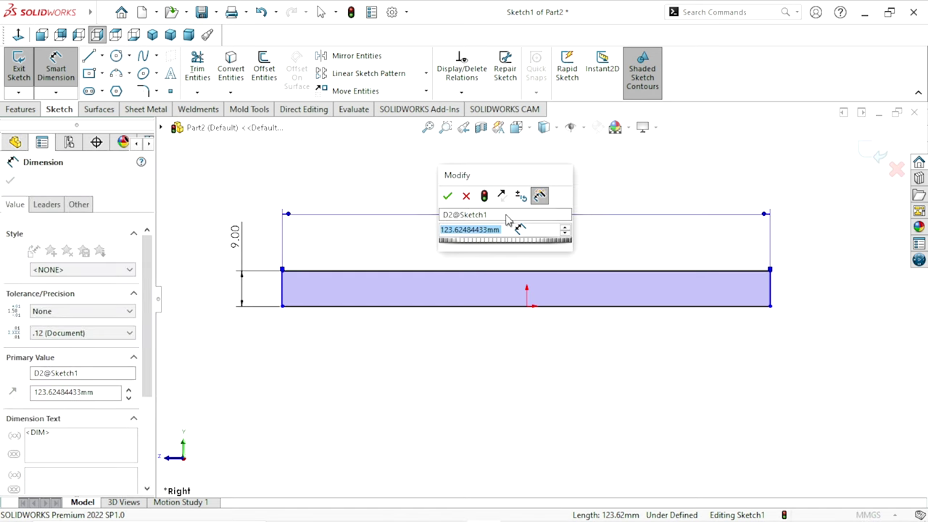
type("460")
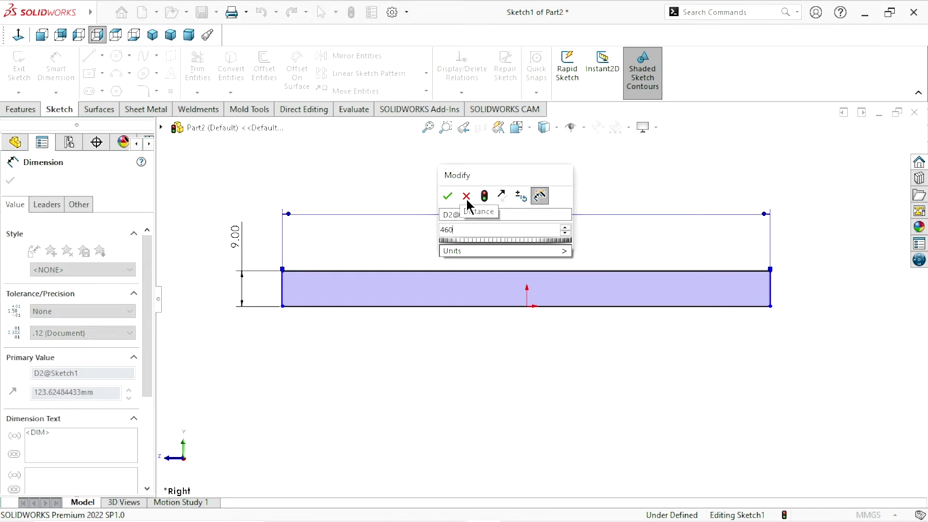
left_click(448, 196)
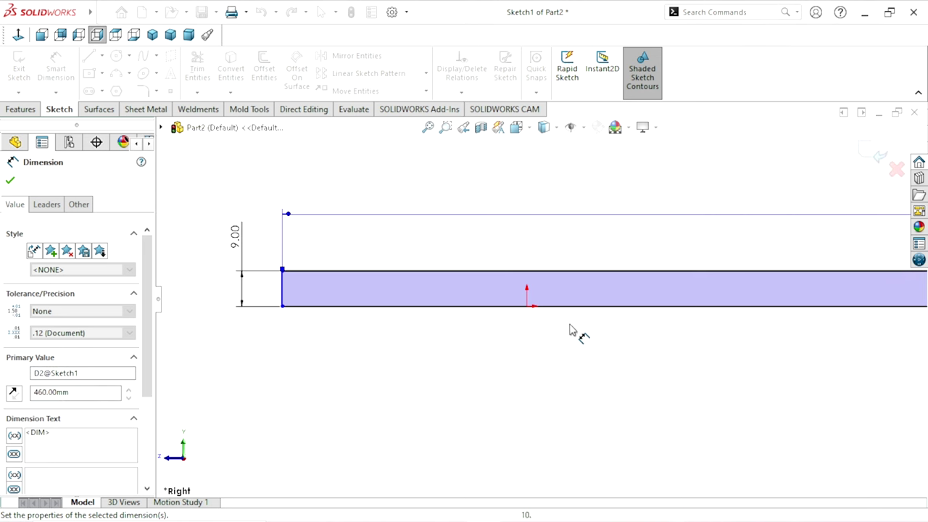
key("z")
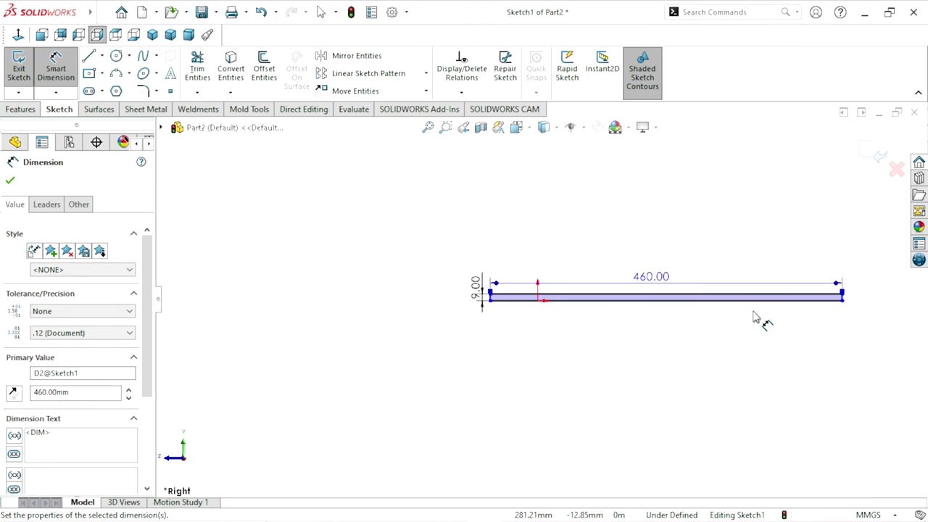
key("f")
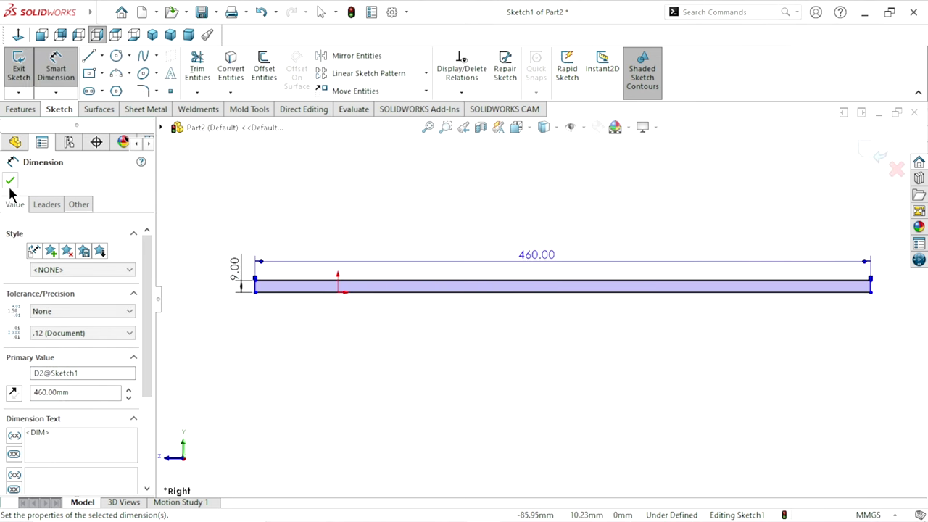
key("Escape")
key("Escape")
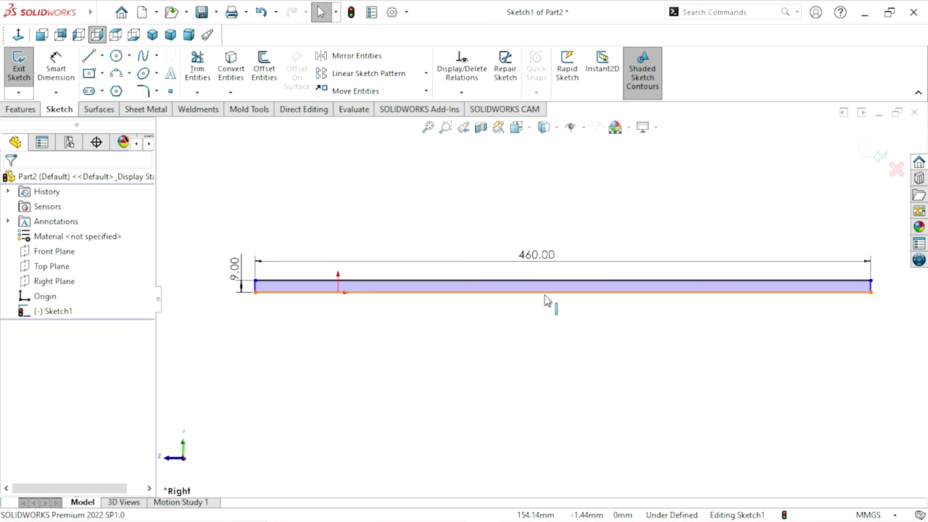
Step: Make the bottom edge a construction line with its midpoint fixed at the origin
left_click(466, 291)
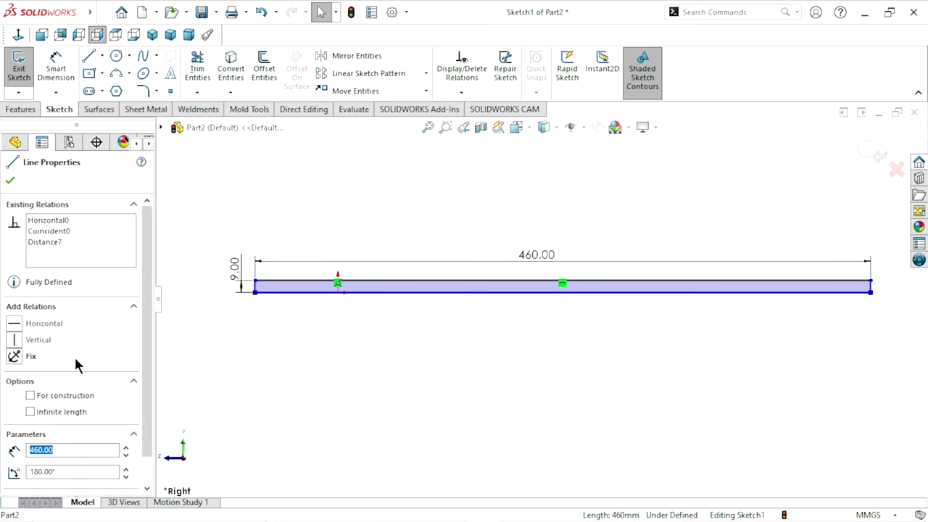
left_click(30, 396)
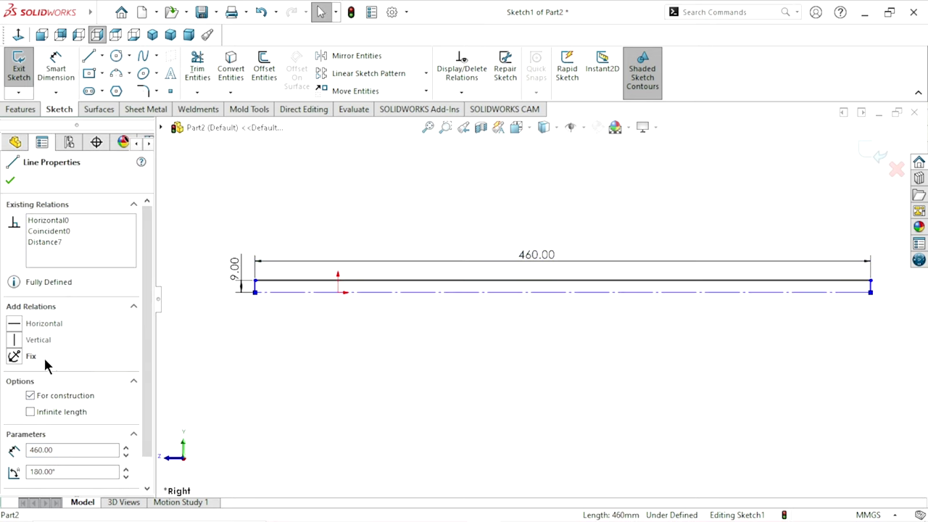
left_click(10, 181)
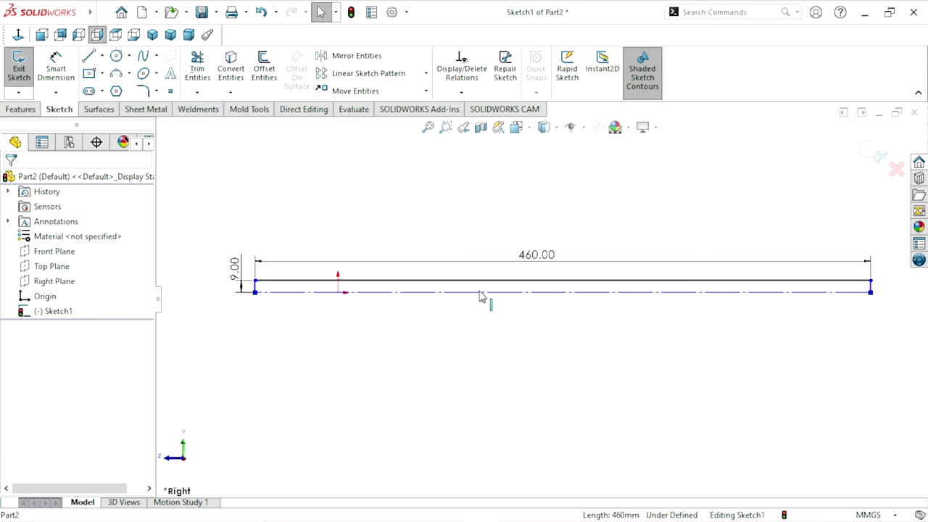
left_click(491, 356)
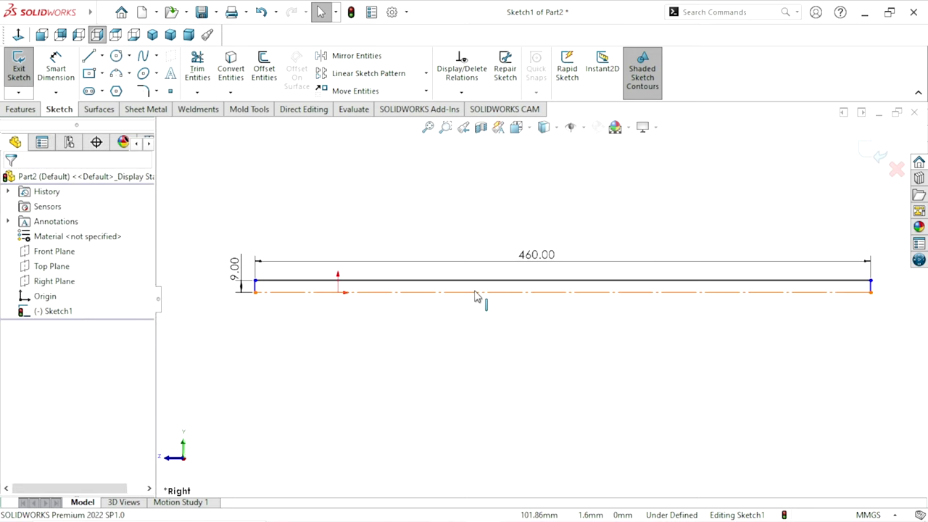
left_click(475, 293)
left_click(340, 298)
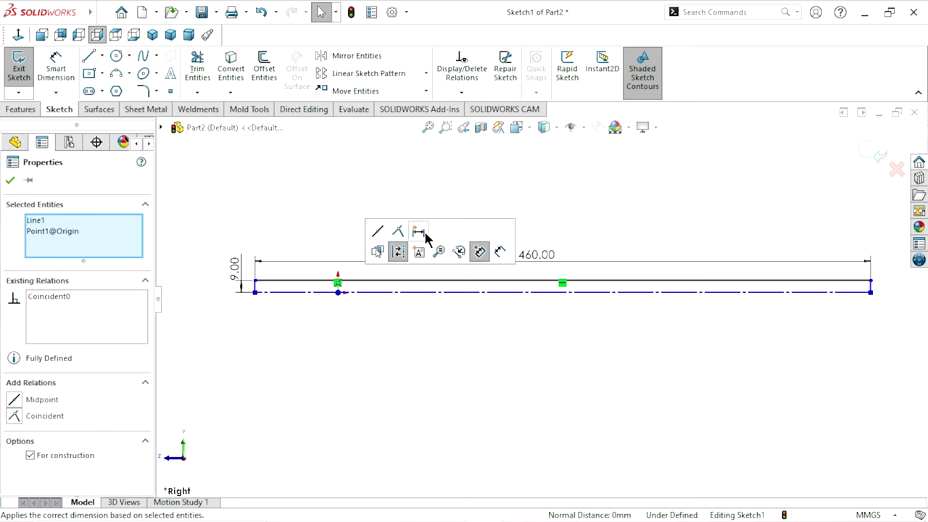
left_click(398, 251)
key("f")
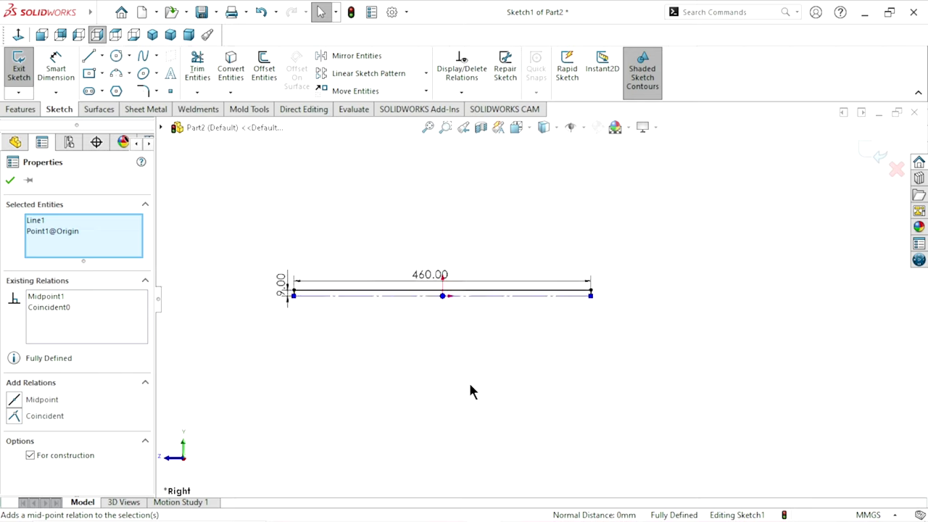
Step: Move the 460 dimension higher above the line
scroll(543, 326, "down", 1)
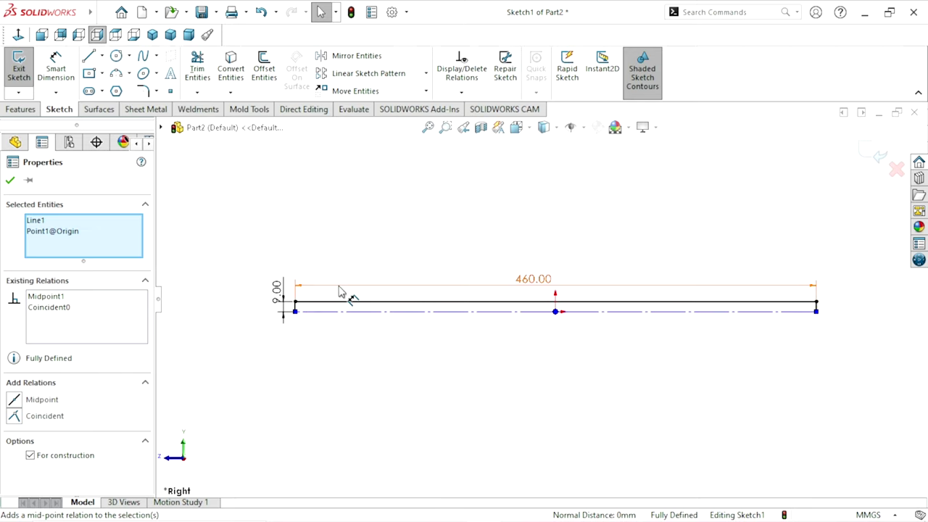
left_click(277, 292)
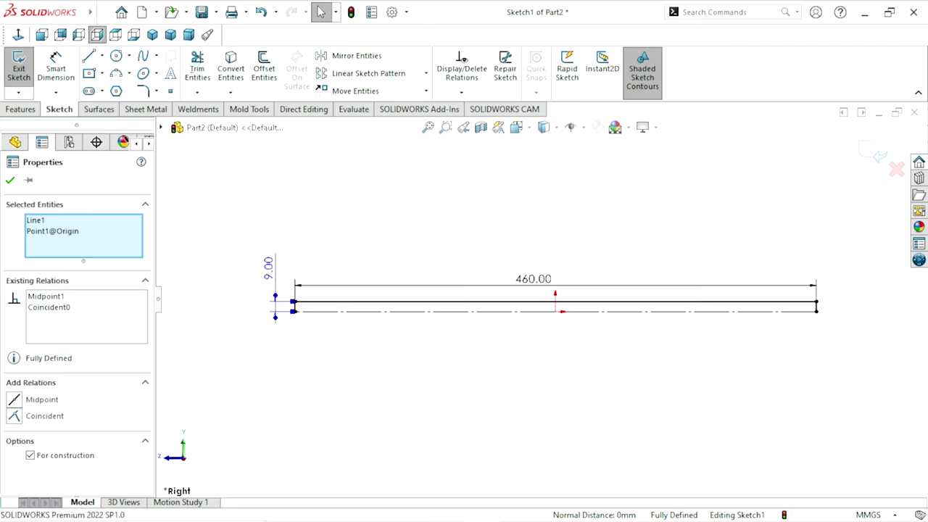
left_click(612, 297)
left_click_drag(549, 284, 560, 267)
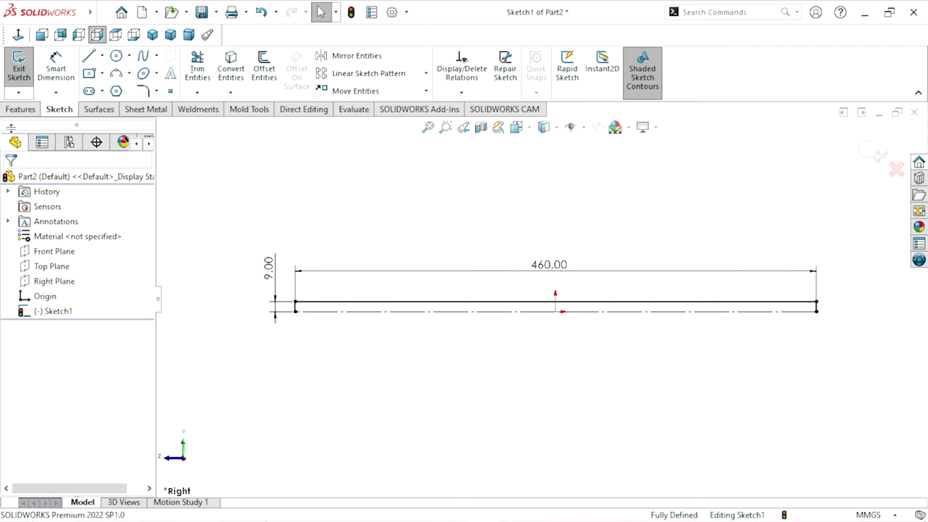
Step: Revolve the sketch 360° about the construction line into Revolve1, then orbit the view
left_click(21, 109)
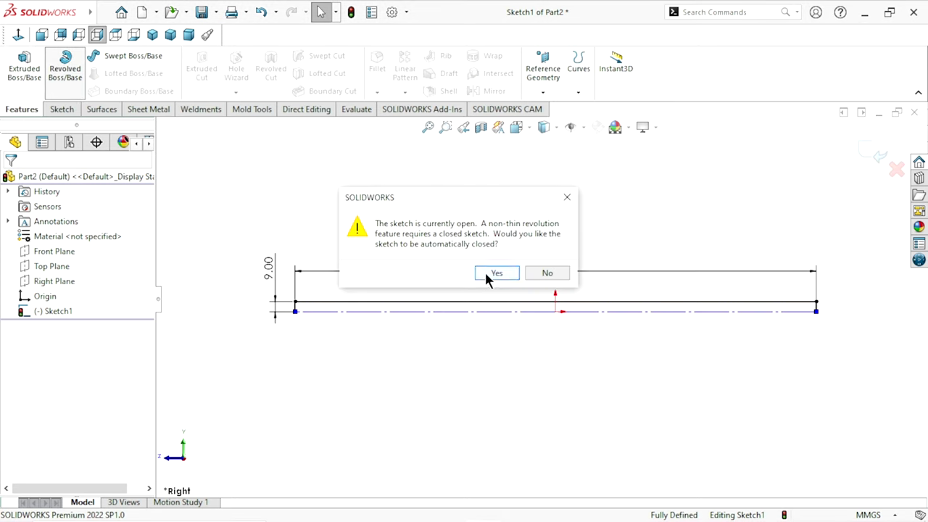
left_click(486, 279)
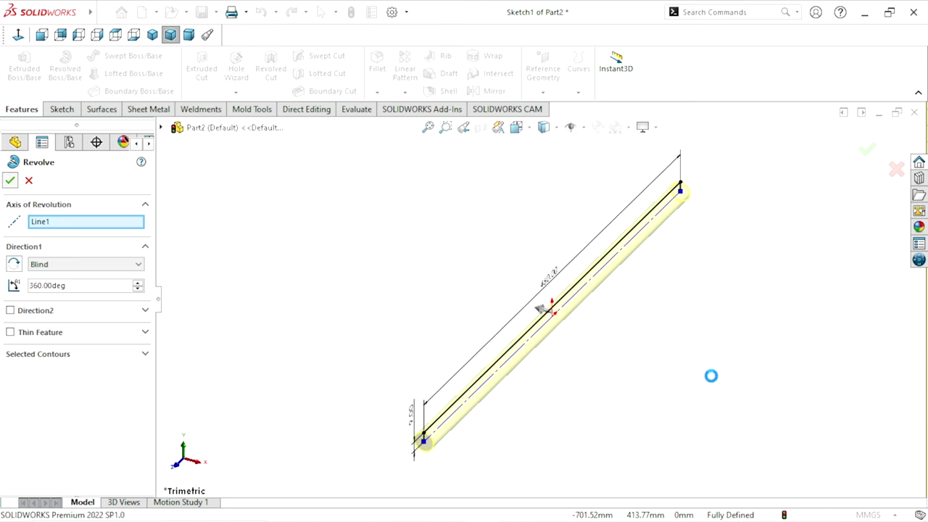
key("Return")
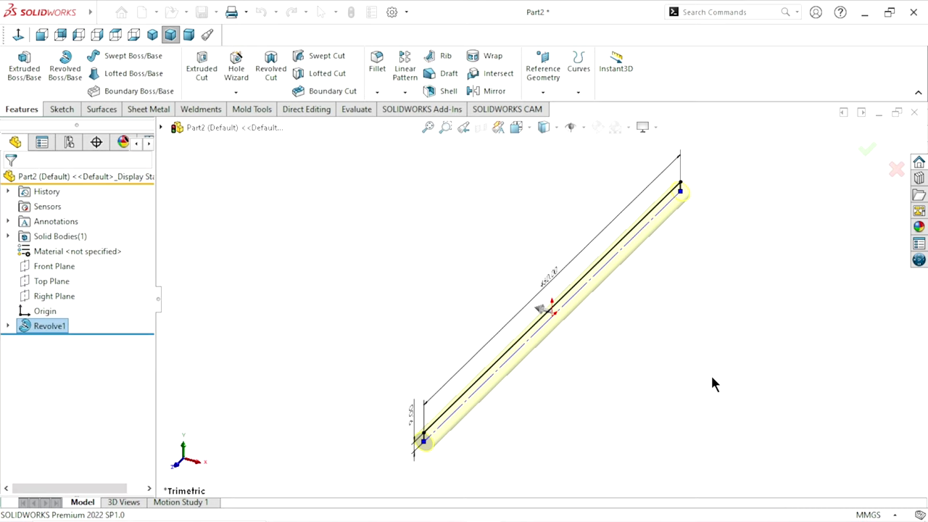
mouse_move(662, 386)
middle_mouse_down()
mouse_move(555, 367)
mouse_move(640, 364)
mouse_move(634, 370)
middle_mouse_up()
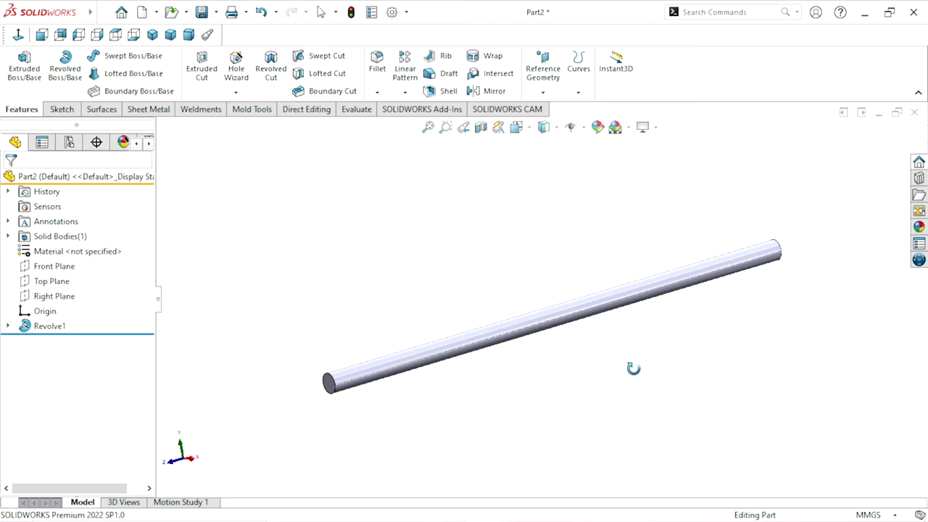
Step: Open a new sketch on the Front Plane
scroll(540, 383, "up", 3)
scroll(567, 309, "down", 3)
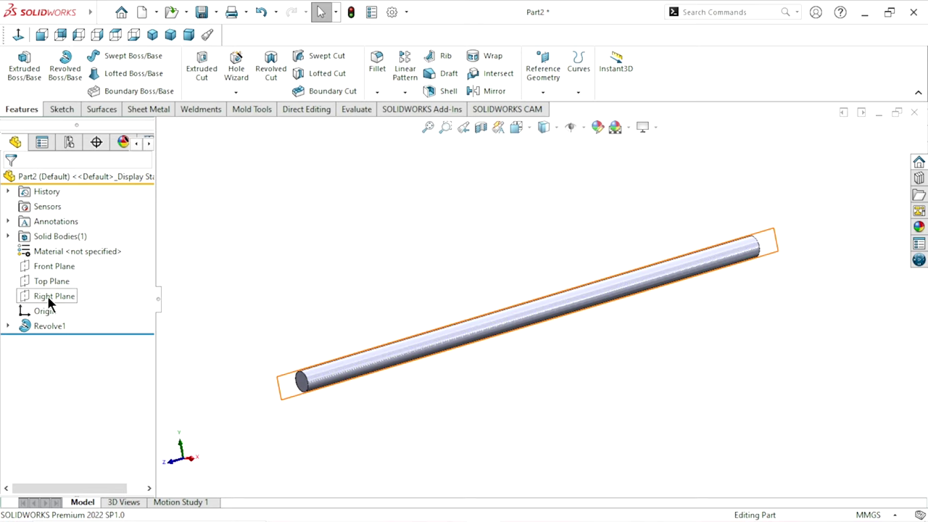
left_click(54, 267)
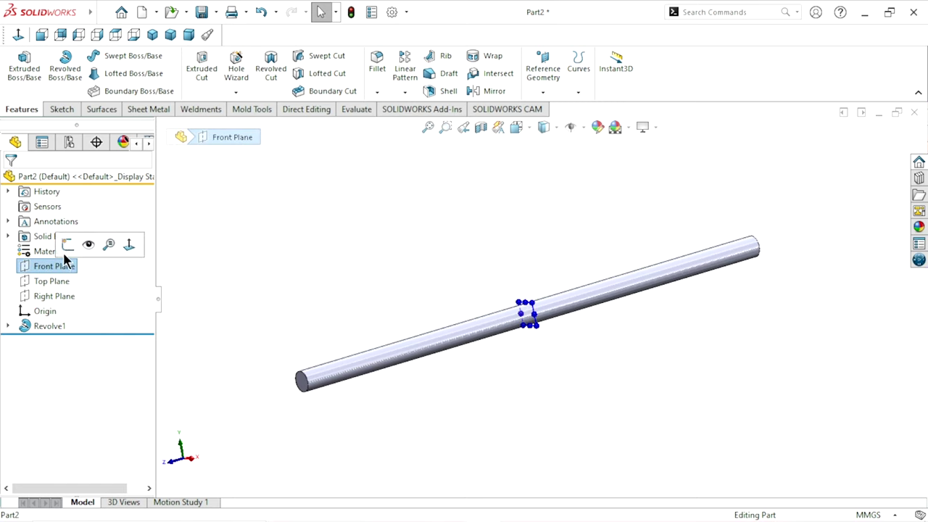
left_click(69, 245)
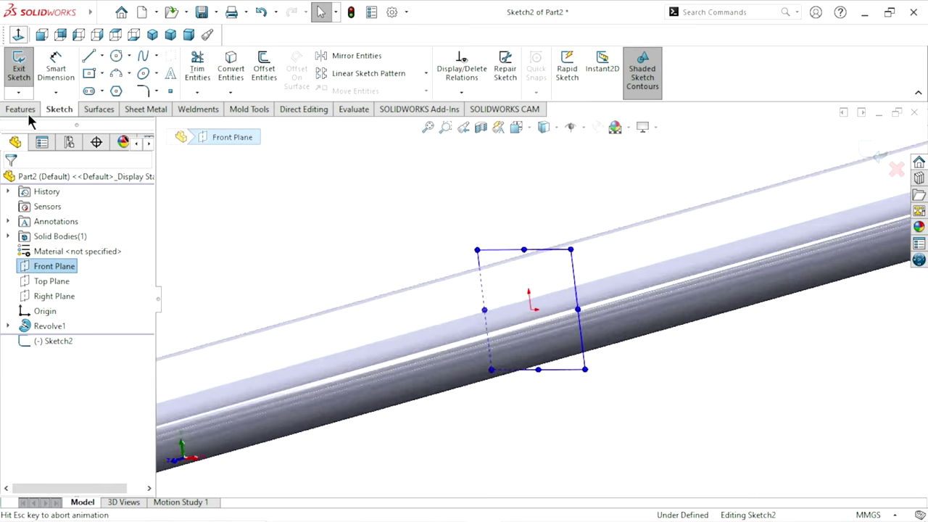
scroll(541, 424, "up", 5)
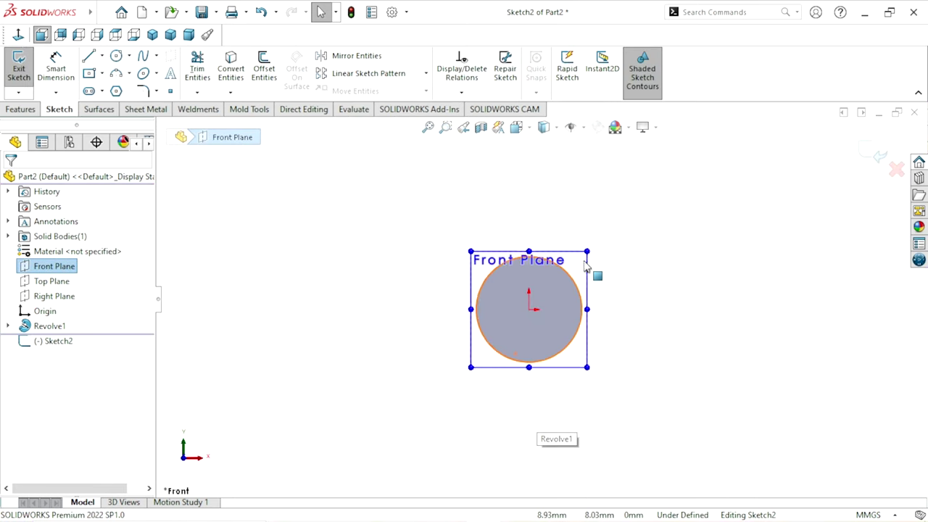
scroll(638, 305, "down", 3)
scroll(522, 392, "up", 2)
scroll(506, 410, "up", 1)
scroll(491, 362, "down", 1)
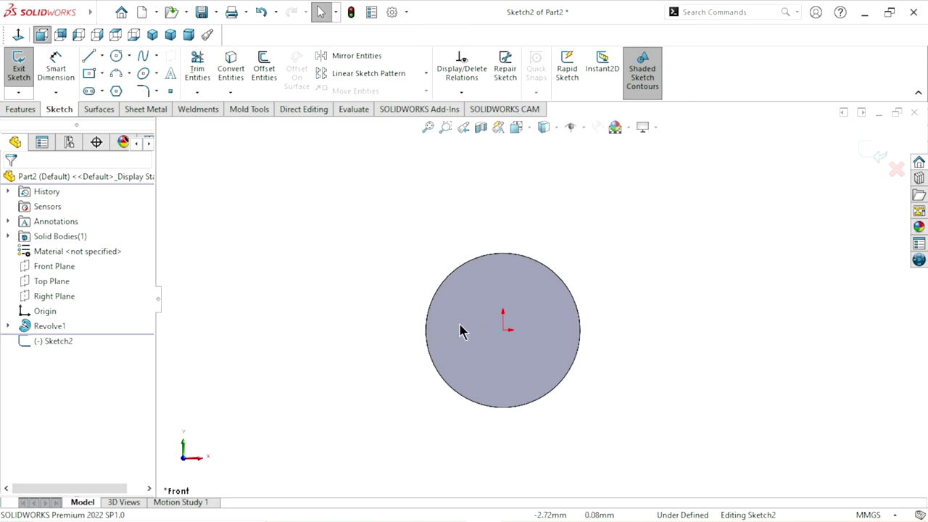
Step: Zoom in on the rod's circular end and activate the Circle tool
left_click(530, 255)
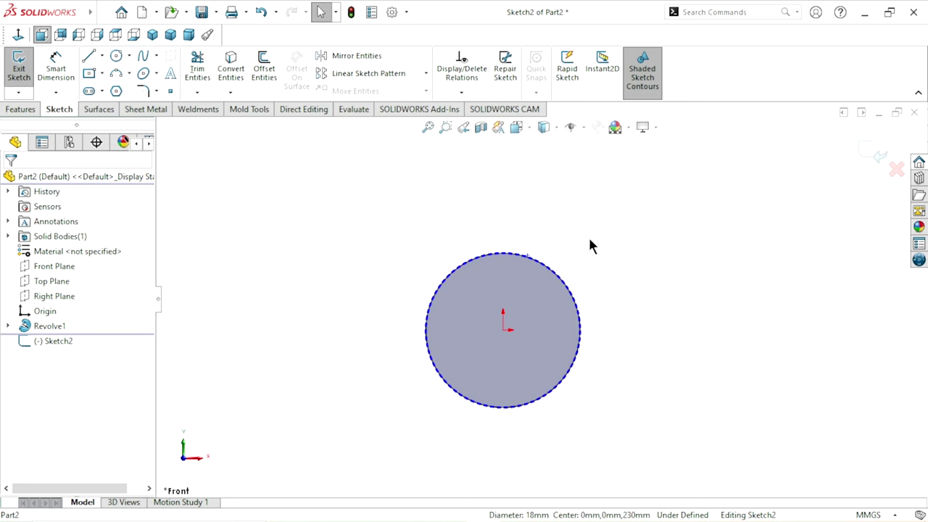
left_click(324, 250)
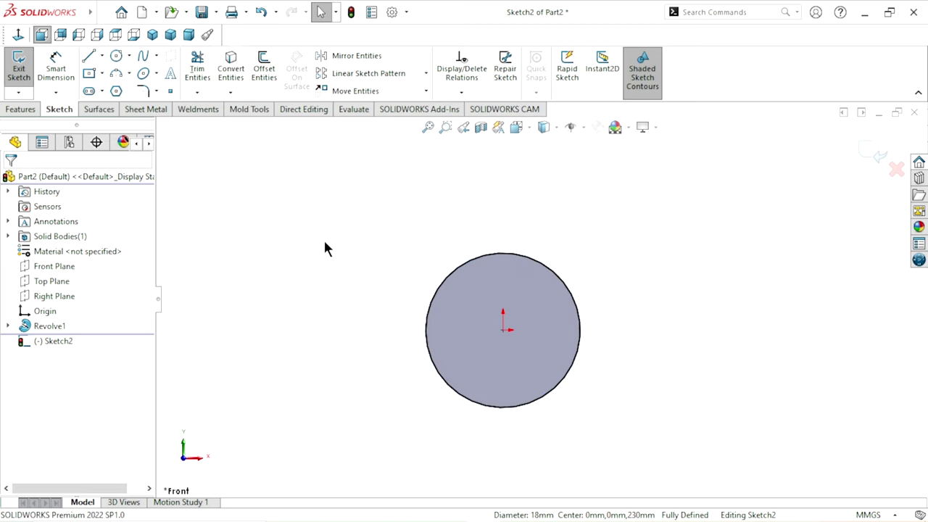
scroll(540, 300, "up", 2)
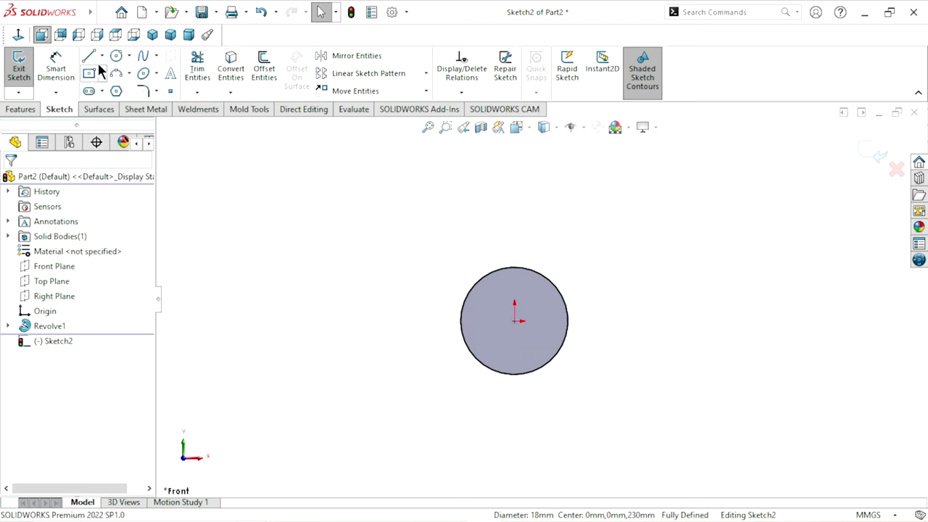
key("c")
scroll(577, 234, "up", 1)
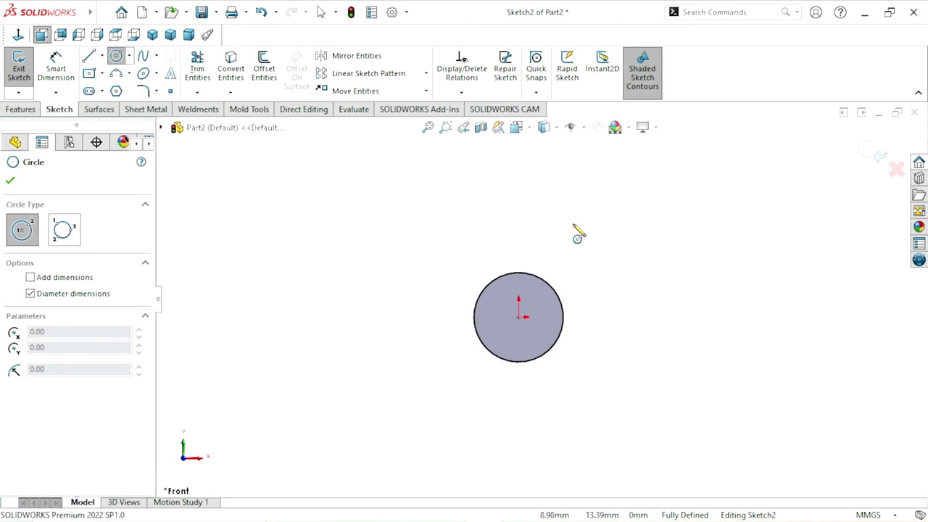
scroll(559, 254, "up", 2)
scroll(542, 192, "down", 1)
scroll(540, 210, "down", 1)
Step: Draw a large circle centred above the rod end
left_click(527, 214)
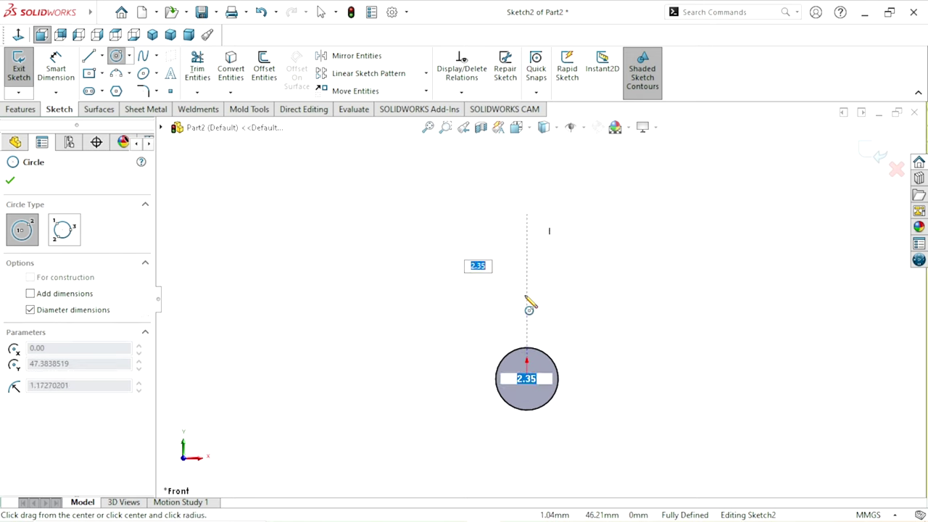
left_click(523, 324)
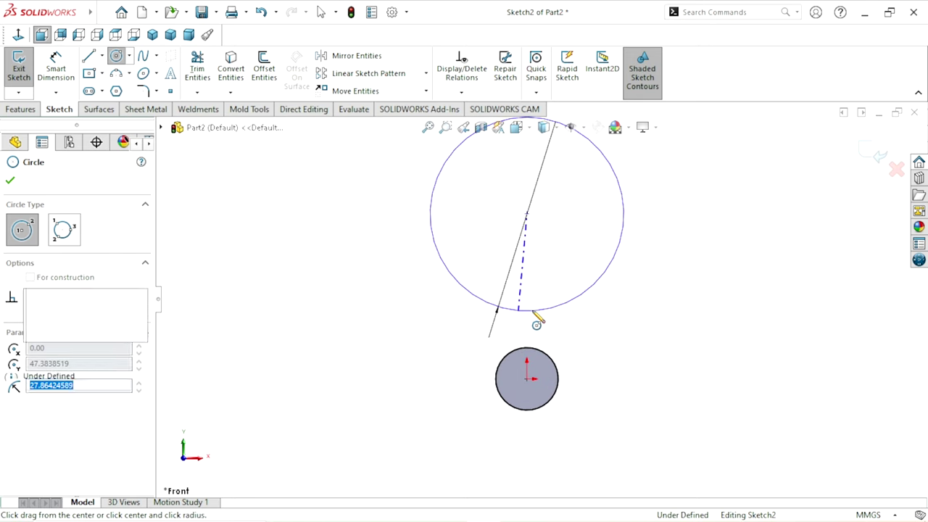
right_click(622, 322)
left_click(631, 322)
scroll(585, 379, "up", 2)
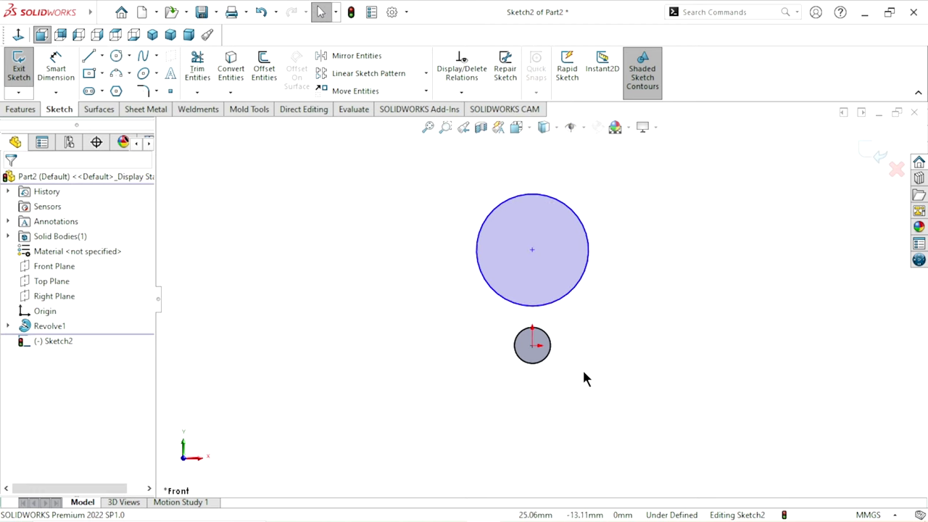
scroll(572, 276, "down", 1)
Step: Dimension the large circle's diameter to 80 mm
left_click(56, 63)
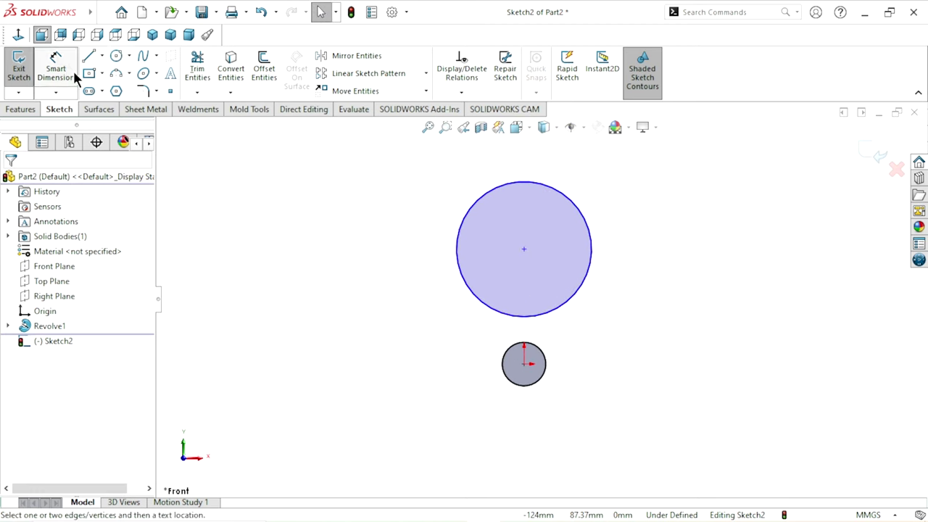
left_click(590, 263)
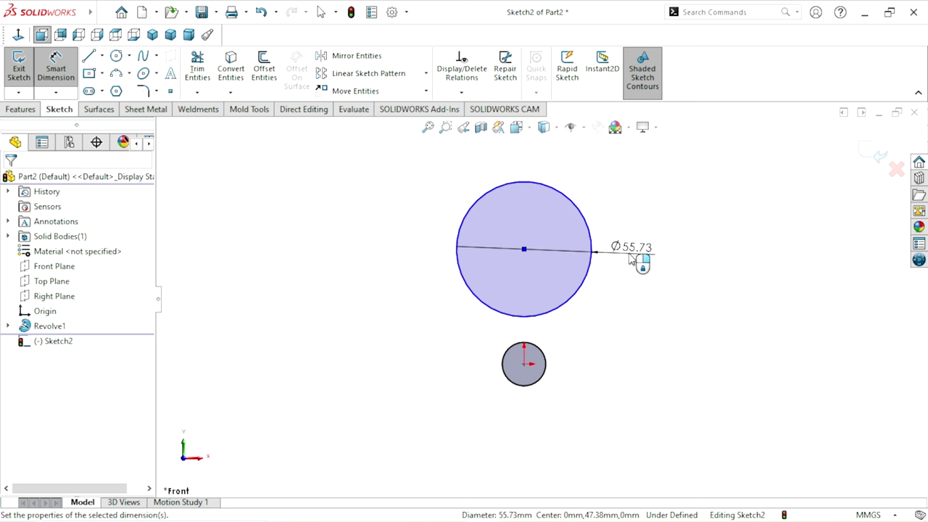
left_click(631, 259)
type("80")
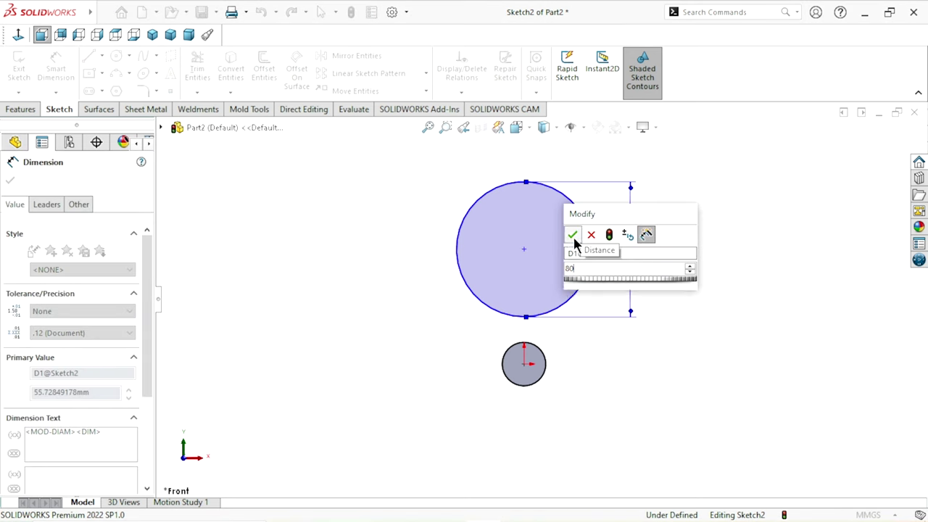
left_click(572, 235)
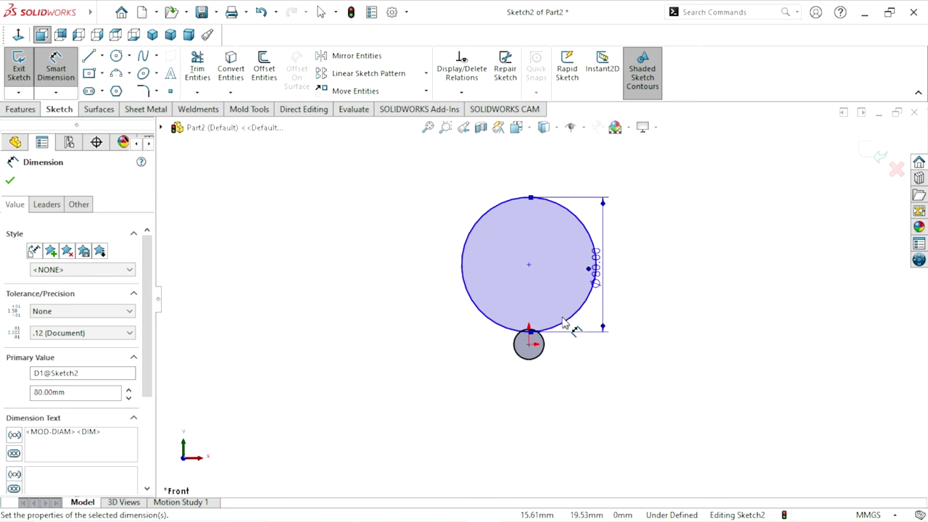
scroll(617, 310, "down", 1)
left_click(9, 182)
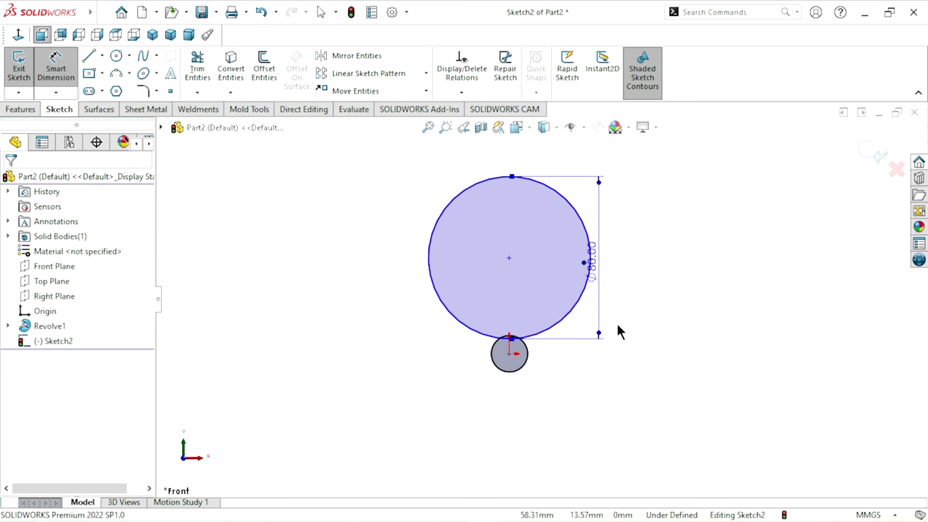
key("Escape")
scroll(535, 375, "down", 1)
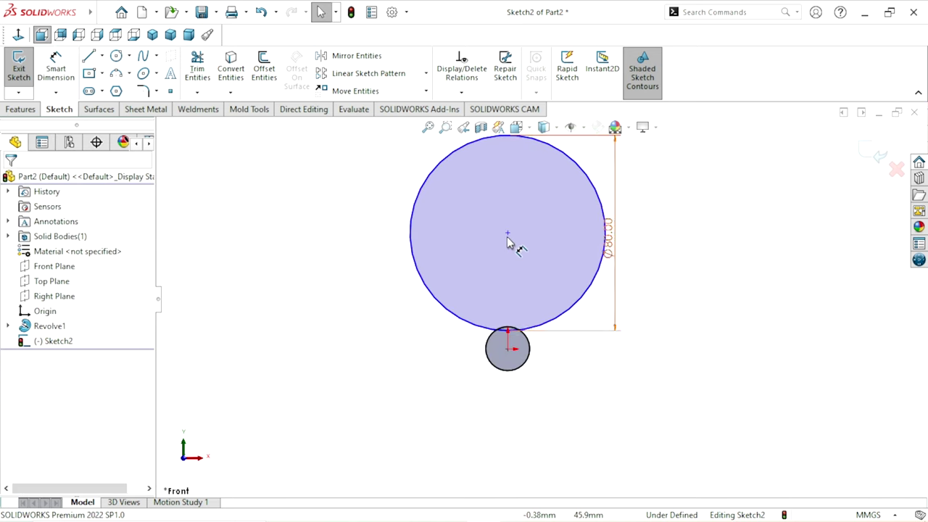
Step: Set the distance between the two circle centres to 26 mm
left_click(56, 67)
left_click(507, 233)
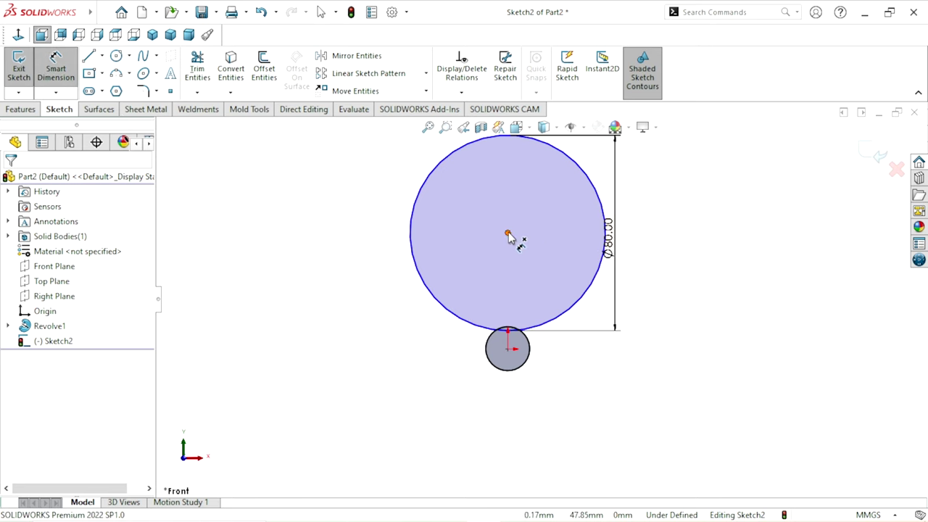
left_click(507, 349)
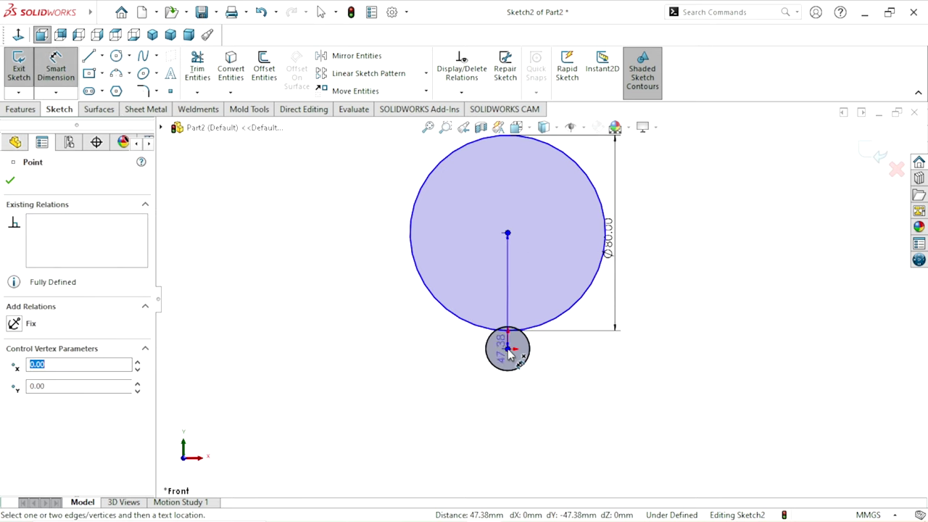
left_click(390, 298)
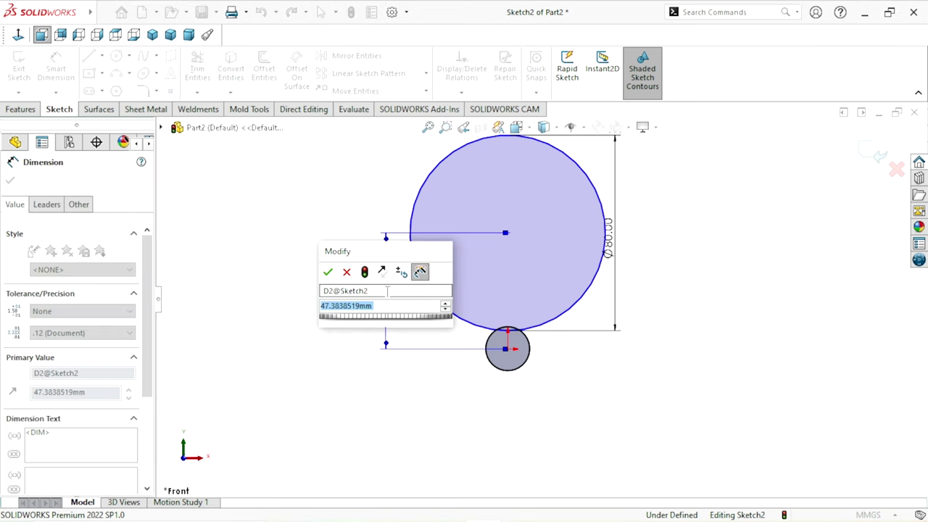
type("26")
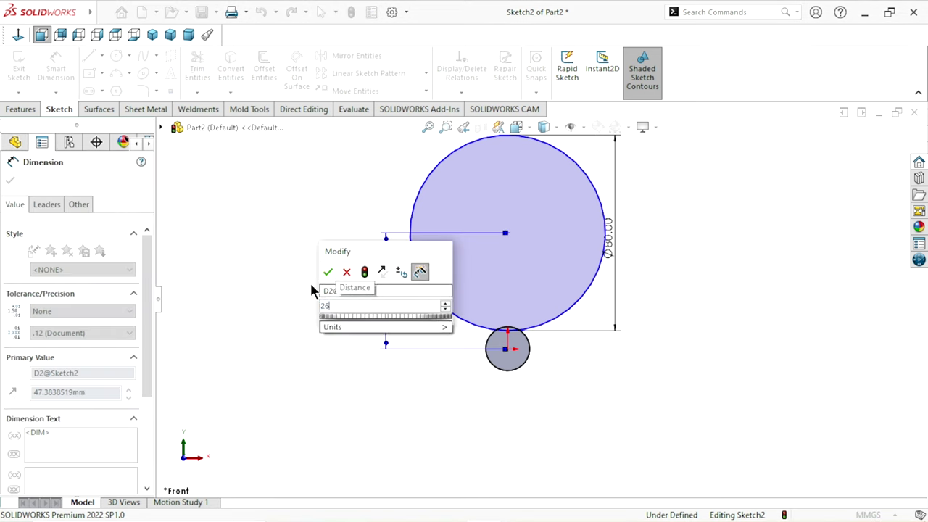
left_click(328, 271)
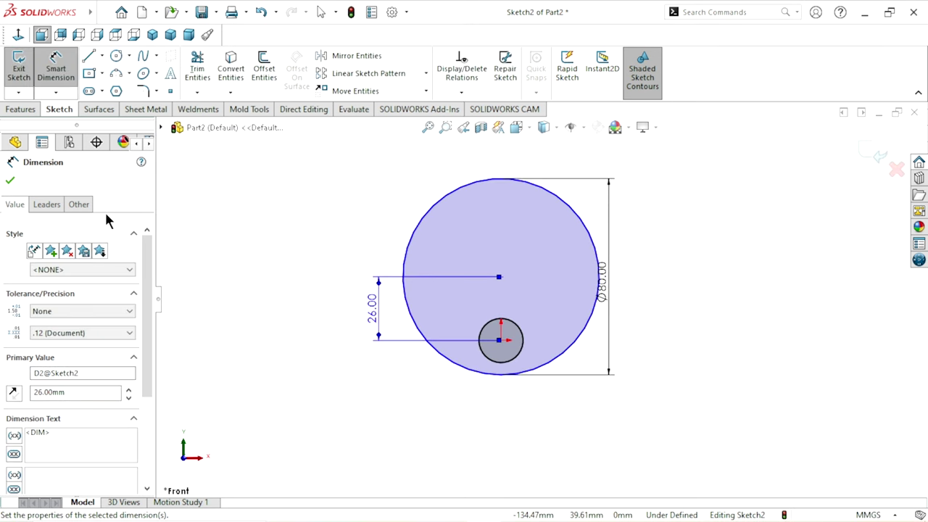
left_click(11, 180)
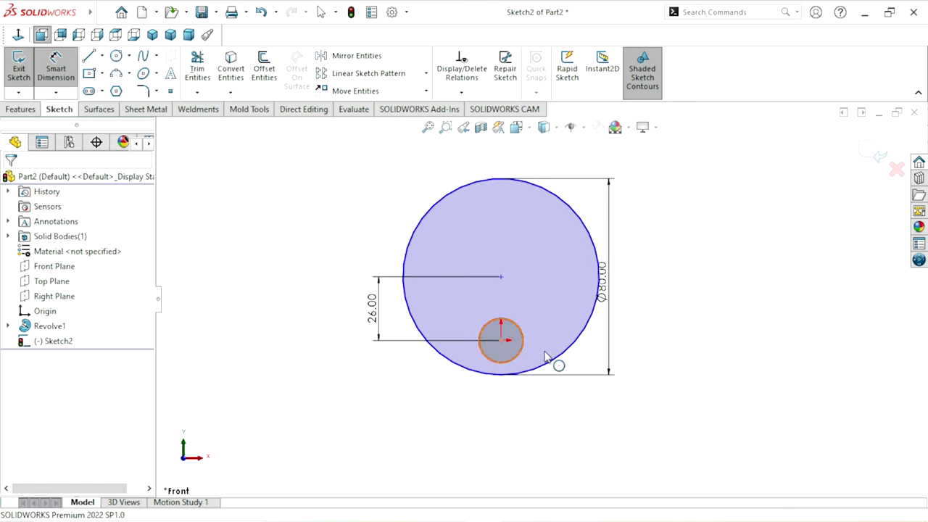
Step: Align the two circle centres vertically and move the Ø80 dimension to the right
left_click(501, 277)
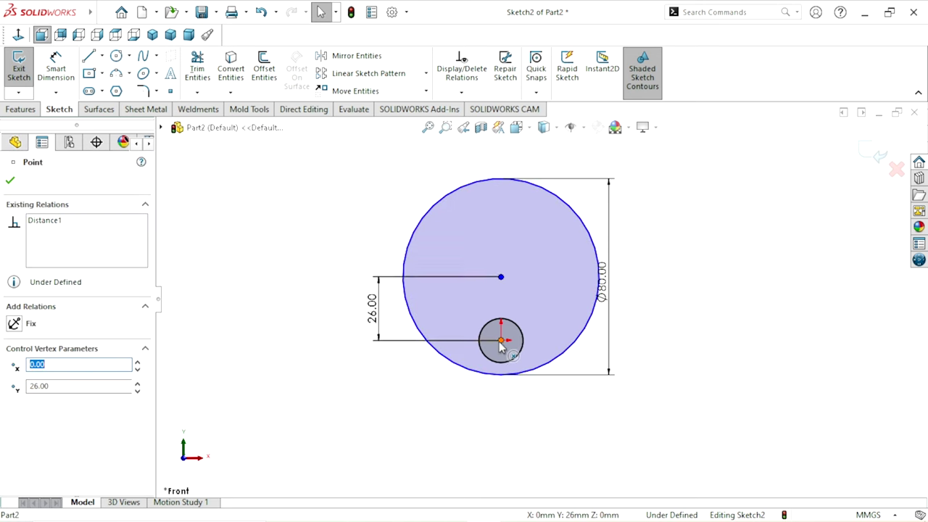
left_click(501, 340)
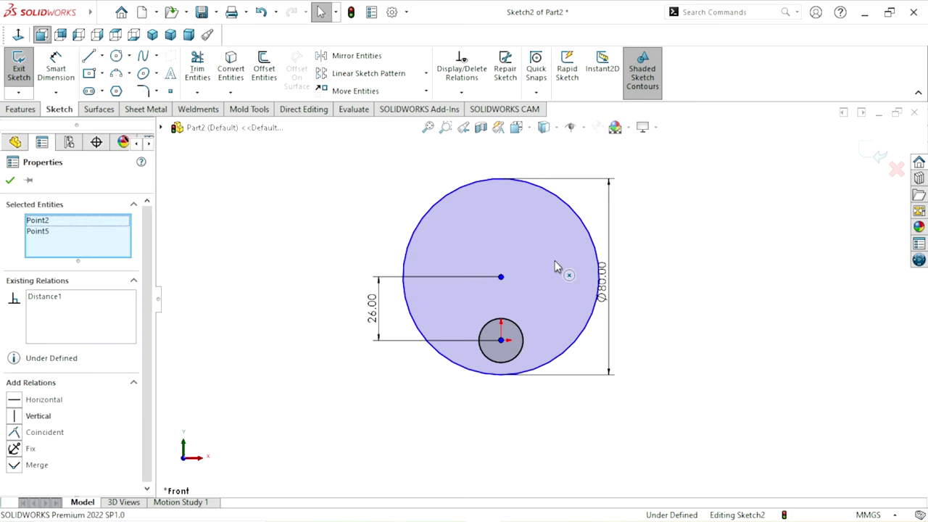
left_click(559, 287)
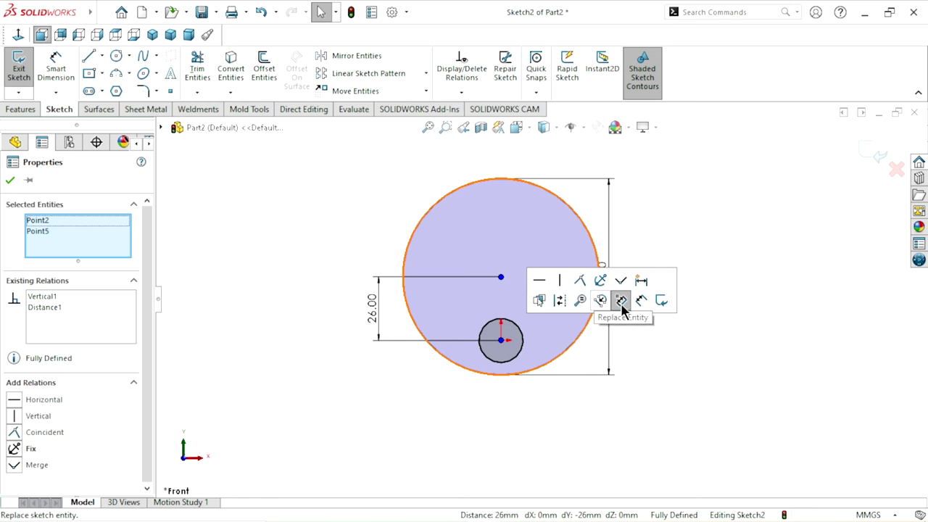
left_click(708, 326)
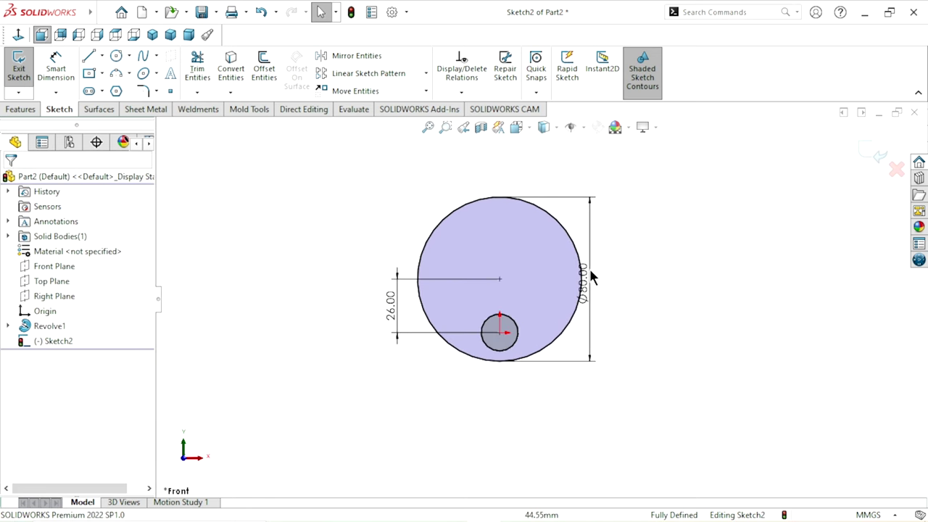
left_click_drag(591, 276, 620, 280)
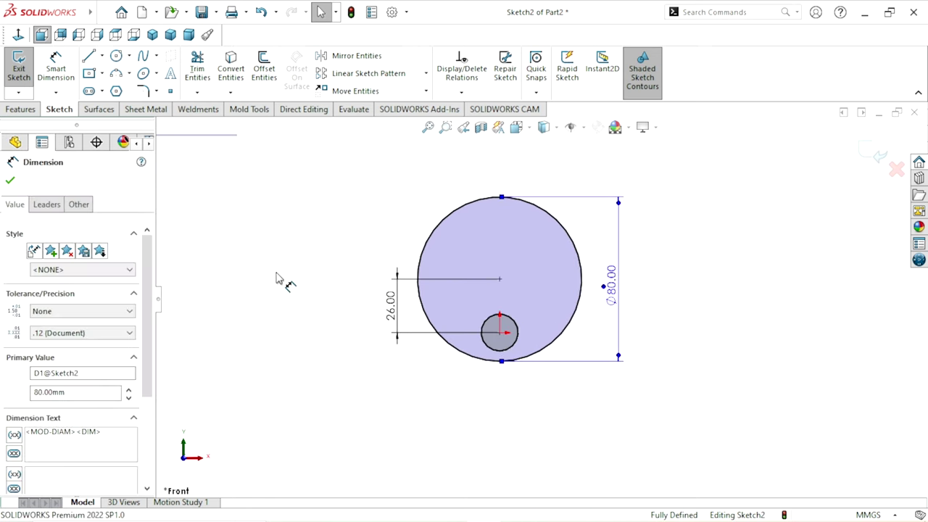
Step: Extrude the Ø80 circle 15 mm Mid Plane with Merge result unchecked, viewed isometric
left_click(10, 179)
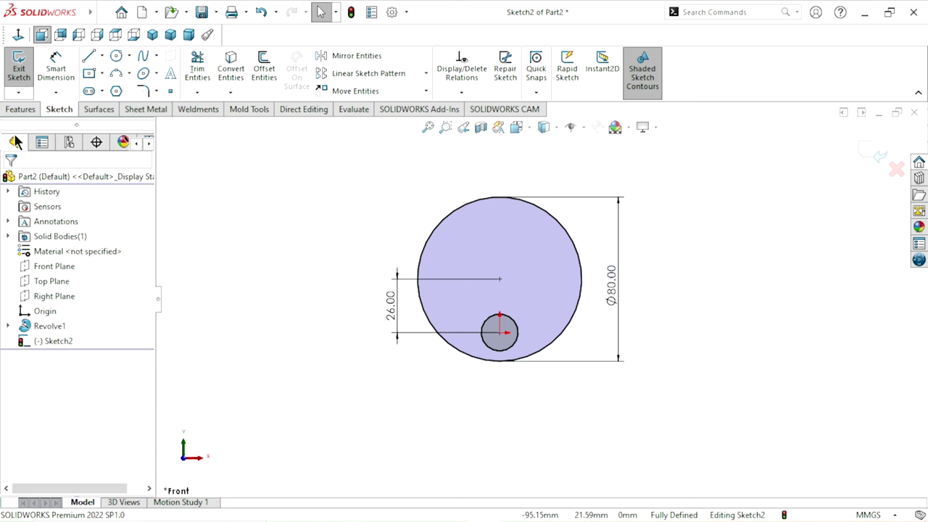
left_click(21, 110)
left_click(25, 85)
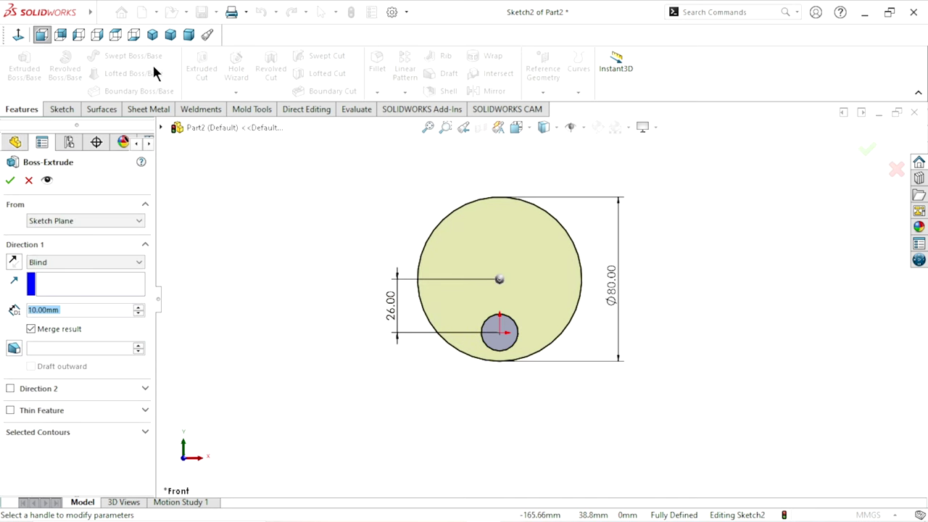
left_click(152, 35)
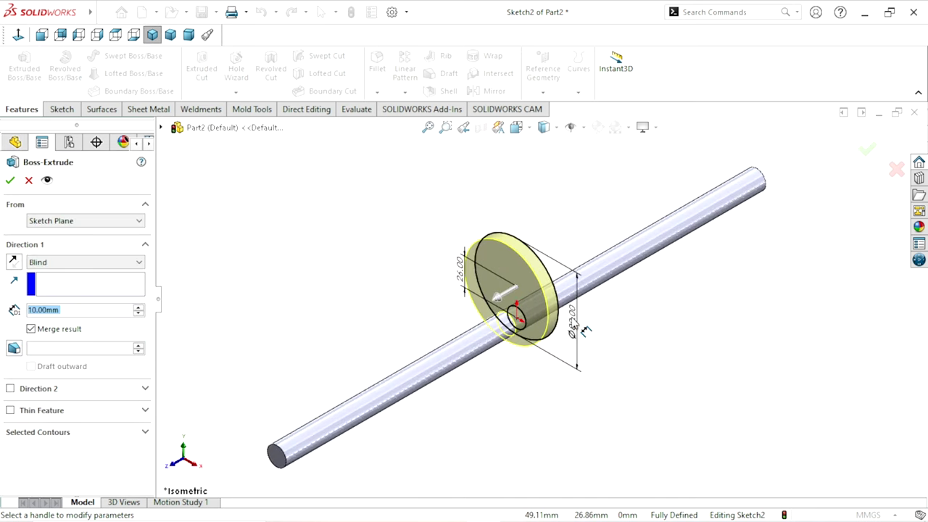
left_click(78, 262)
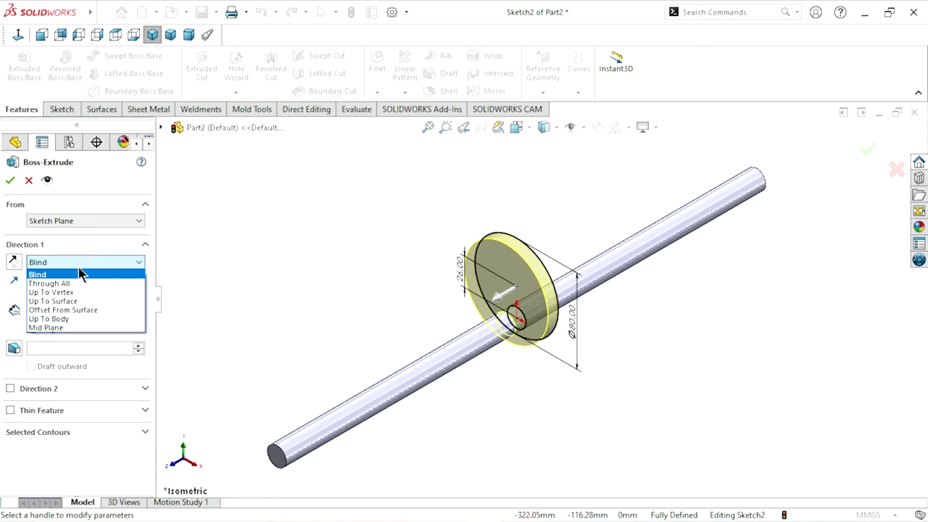
left_click(75, 328)
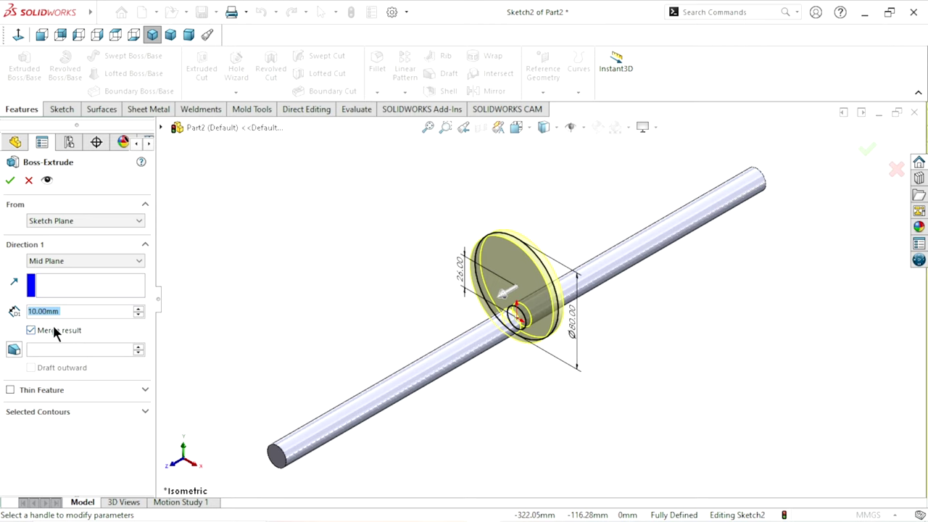
left_click(30, 330)
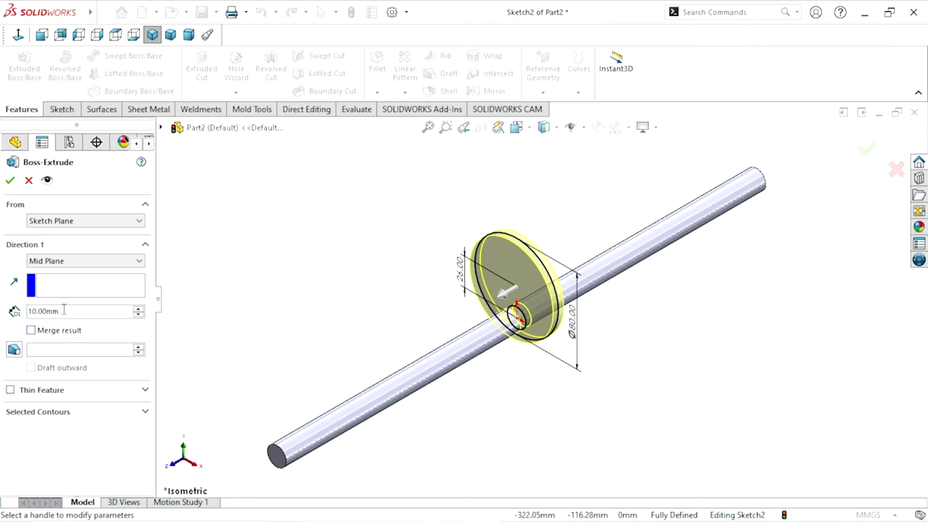
left_click_drag(64, 311, 26, 312)
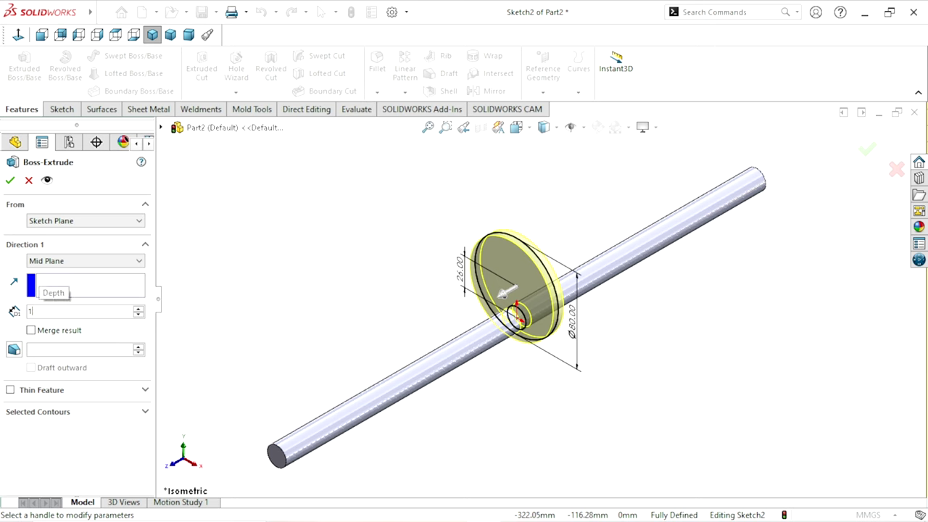
type("15")
key("Return")
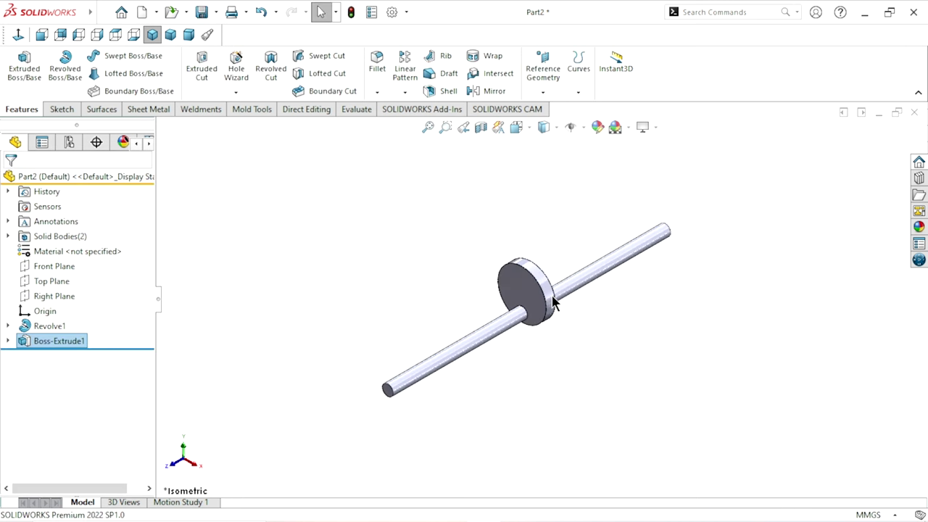
scroll(552, 300, "down", 2)
Step: Set the Linear Pattern direction along the shaft face, reversed
left_click(619, 348)
scroll(551, 330, "down", 1)
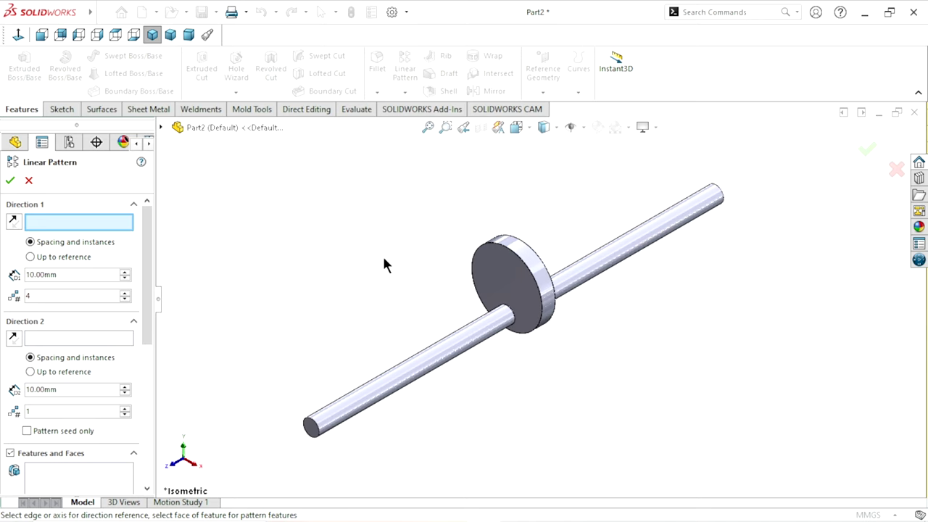
left_click(570, 272)
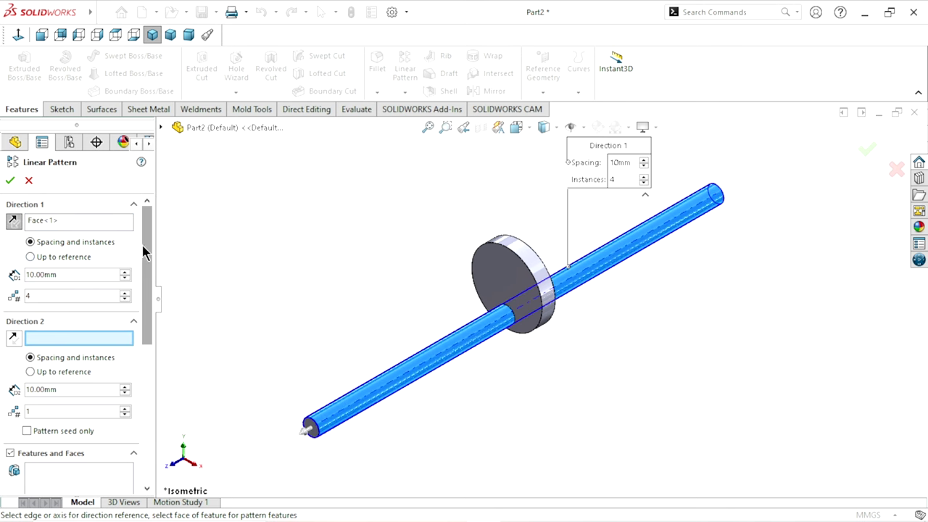
left_click_drag(145, 250, 143, 294)
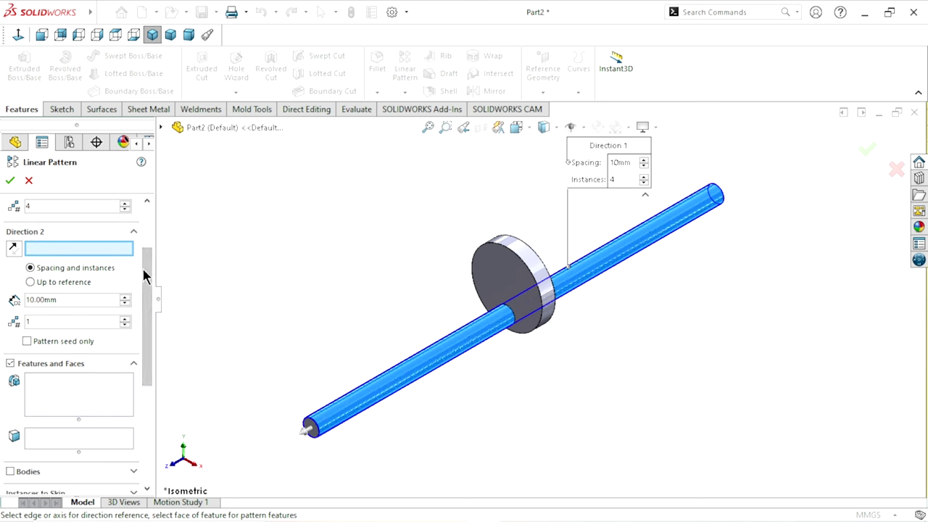
left_click_drag(150, 271, 146, 243)
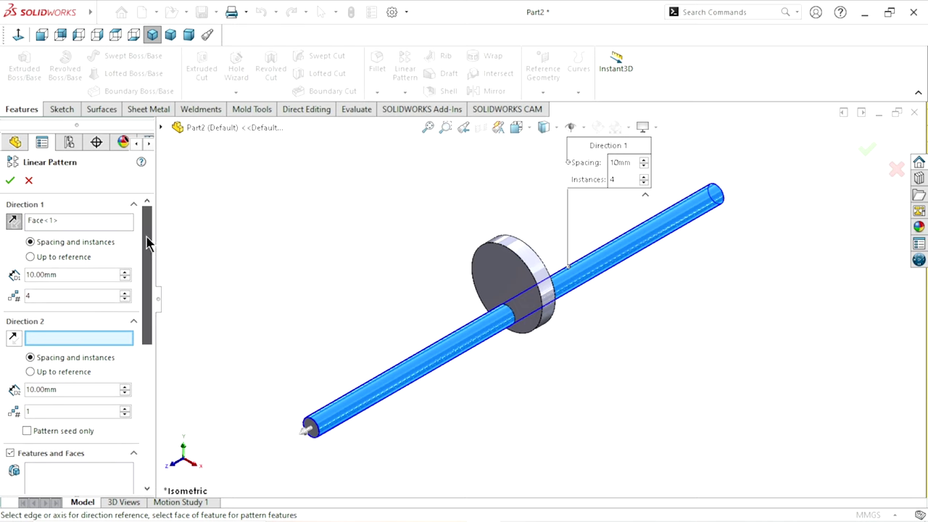
left_click(13, 220)
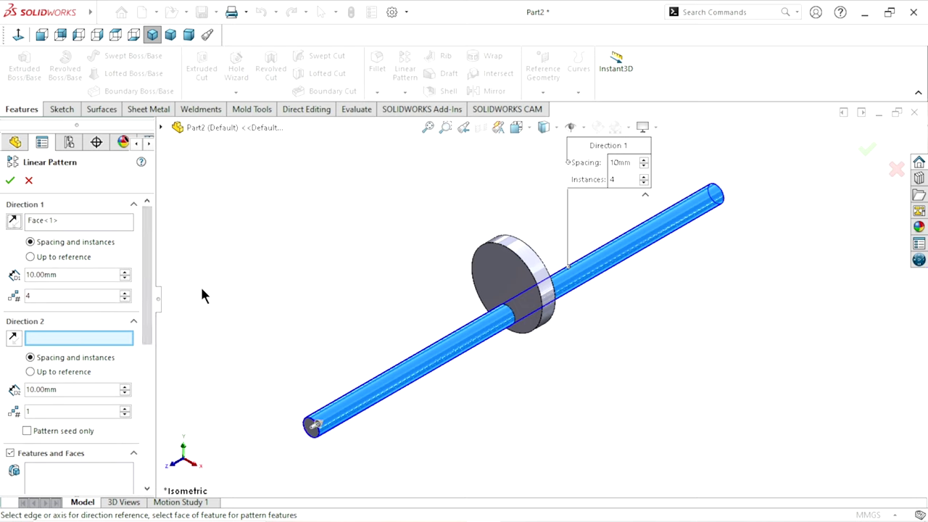
Step: Pattern Boss-Extrude1 as 3 instances spaced 85 mm apart
double_click(42, 296)
type("3")
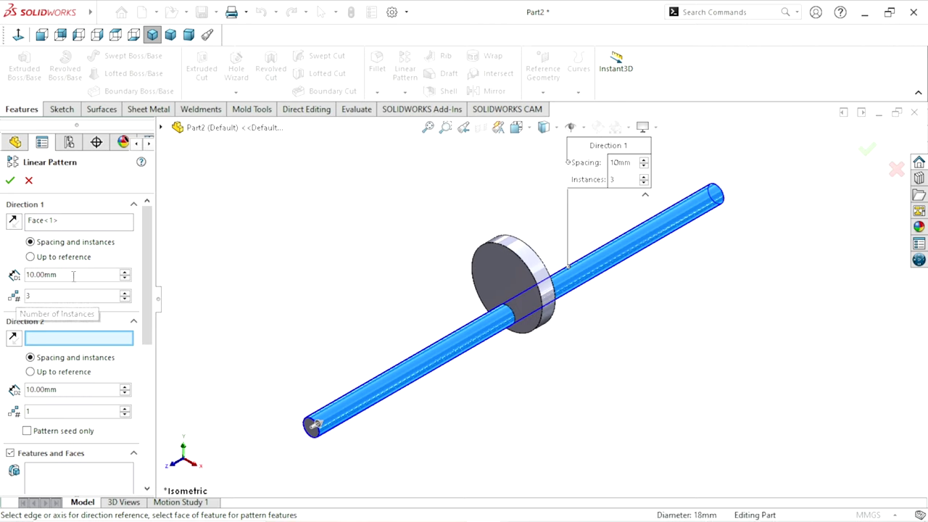
key("shift+Tab")
type("8")
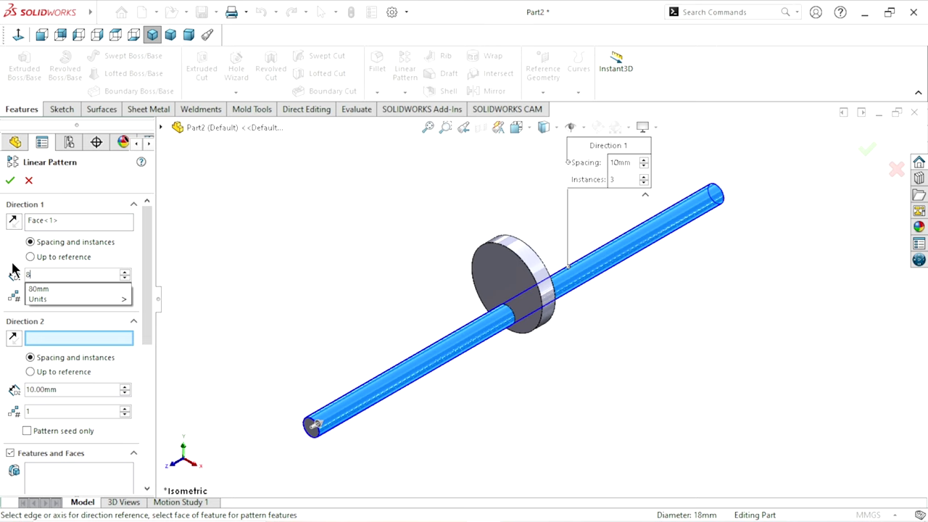
type("5")
key("Return")
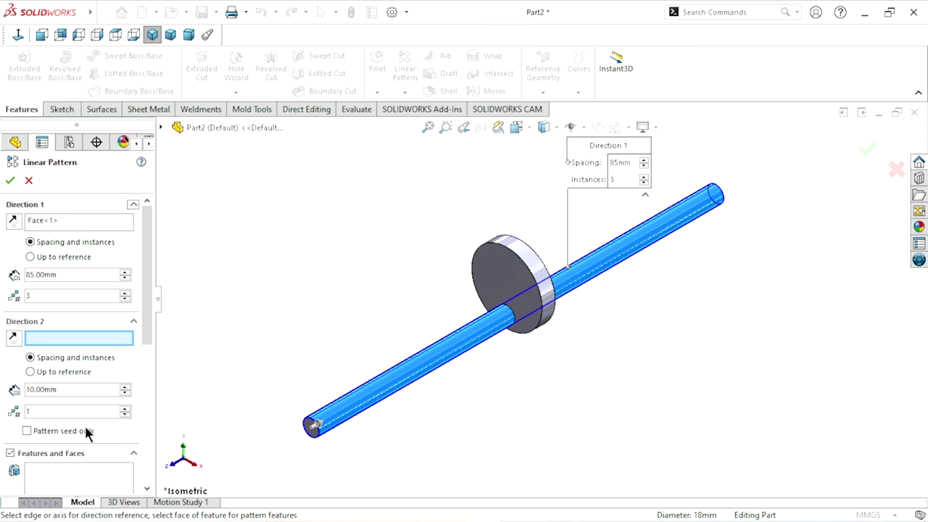
left_click(65, 485)
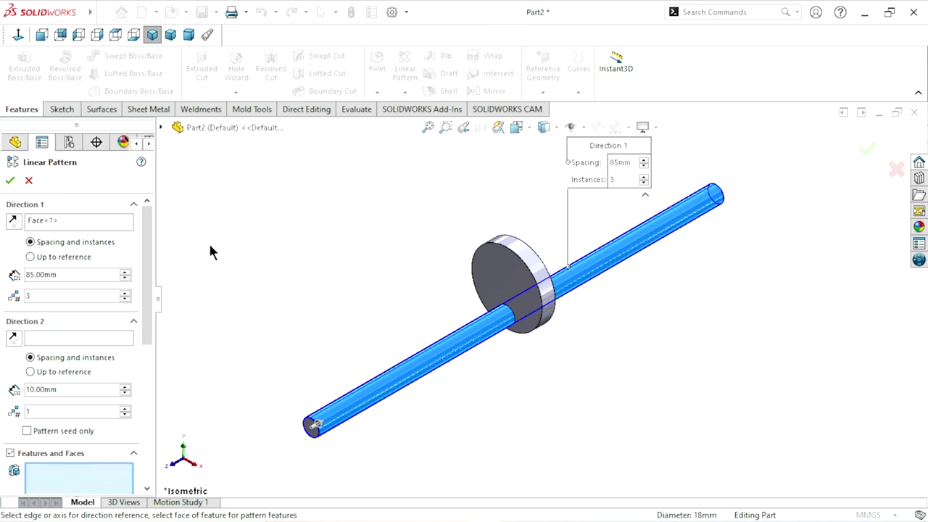
left_click(162, 128)
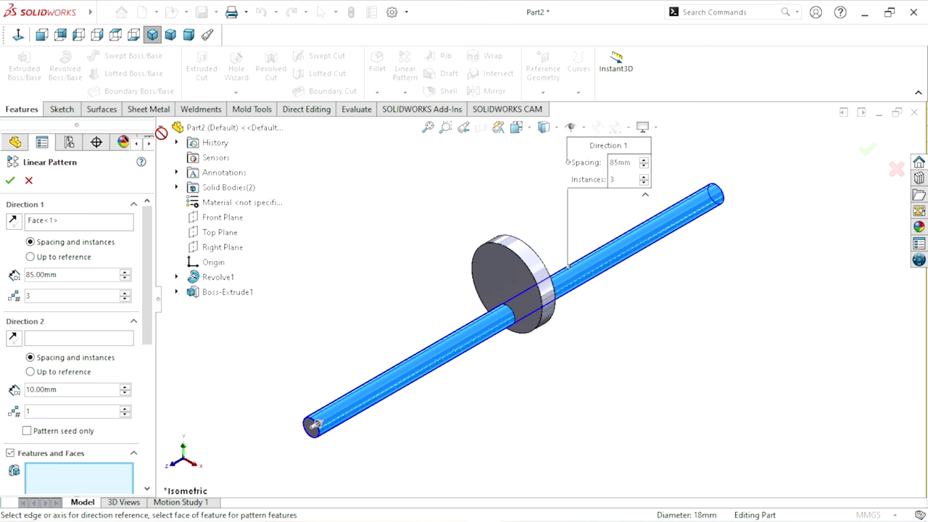
left_click(202, 294)
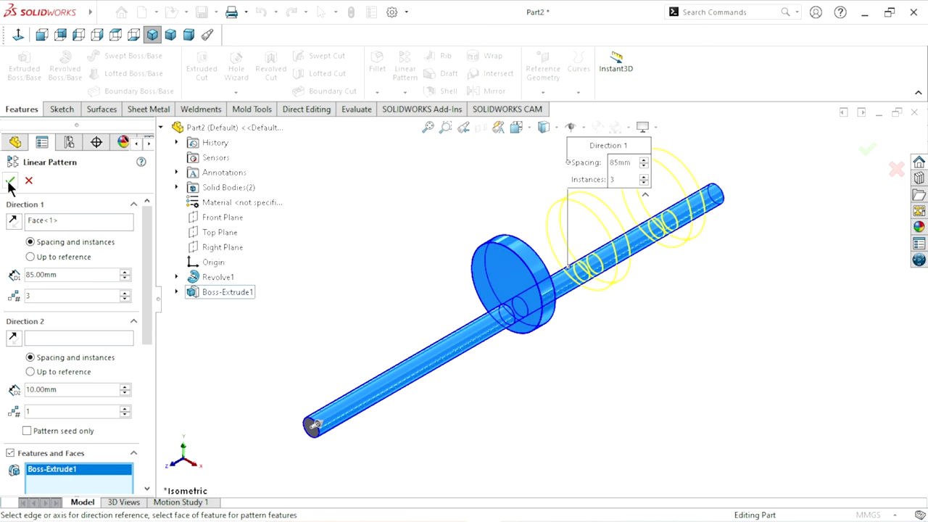
key("Return")
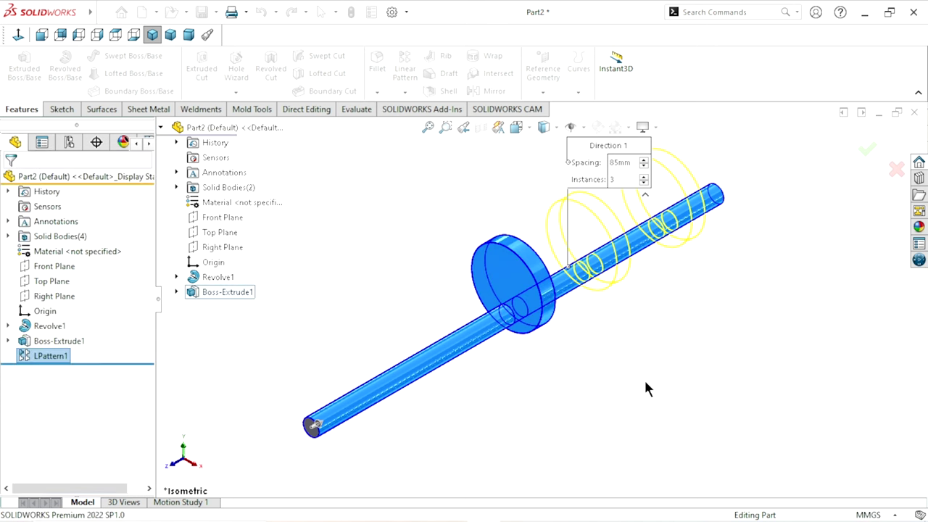
scroll(588, 319, "up", 2)
Step: Mirror LPattern1 about the Front Plane
scroll(577, 308, "up", 1)
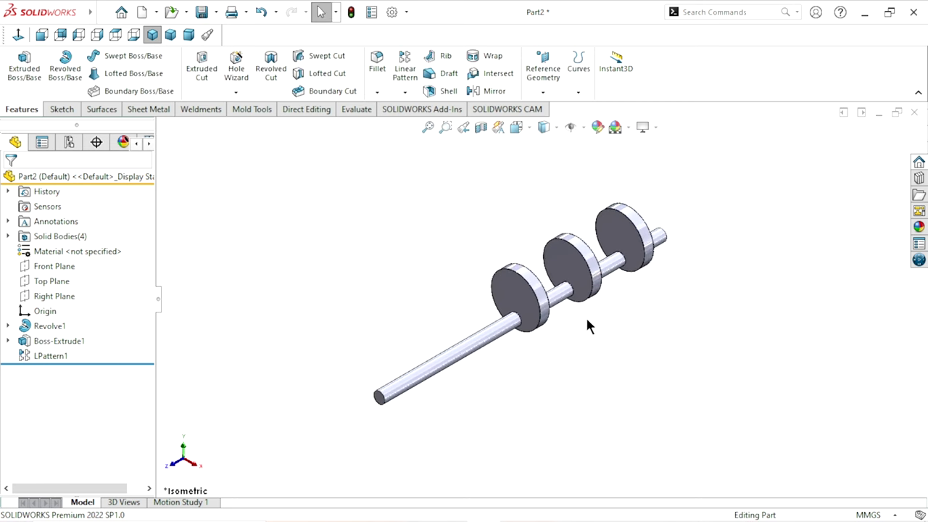
scroll(552, 318, "down", 2)
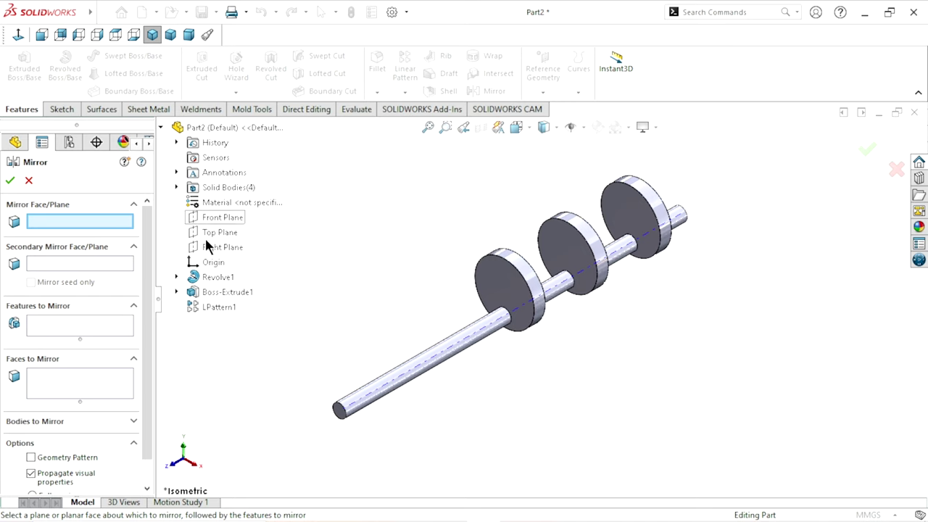
left_click(232, 219)
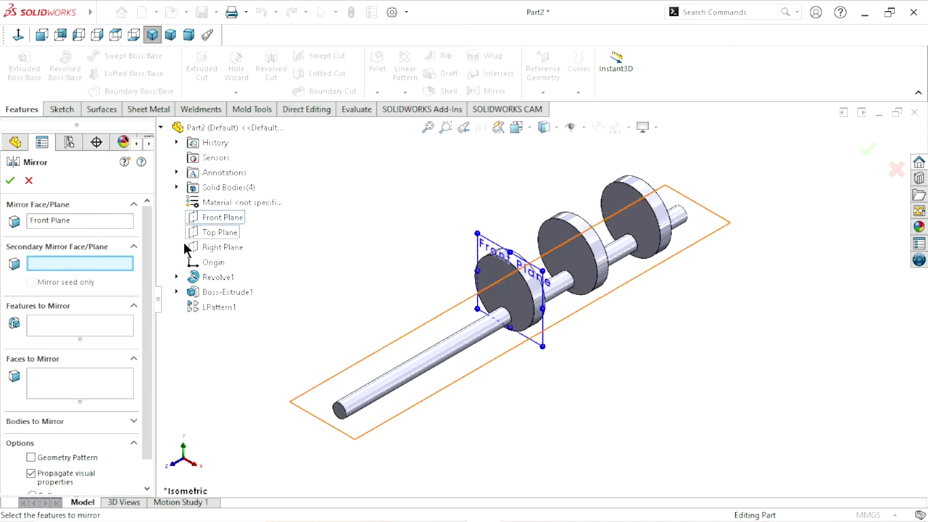
left_click(44, 330)
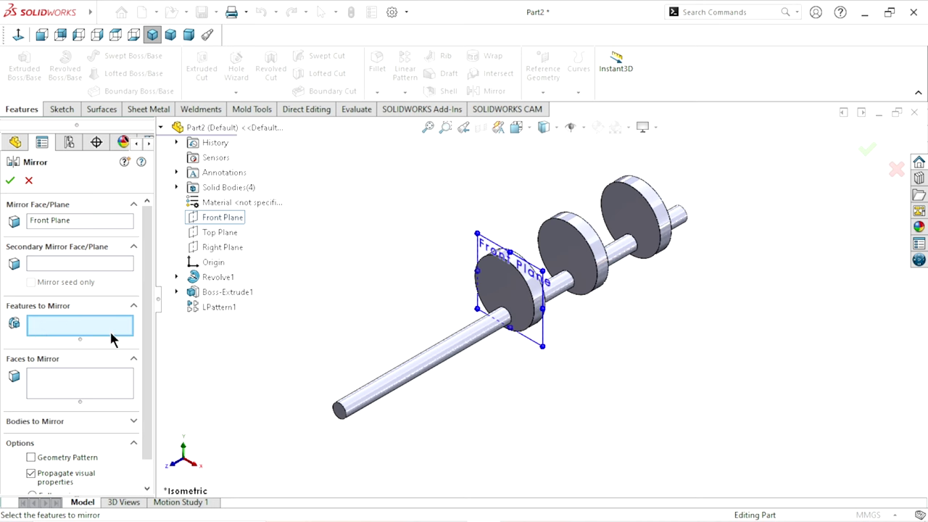
left_click(224, 308)
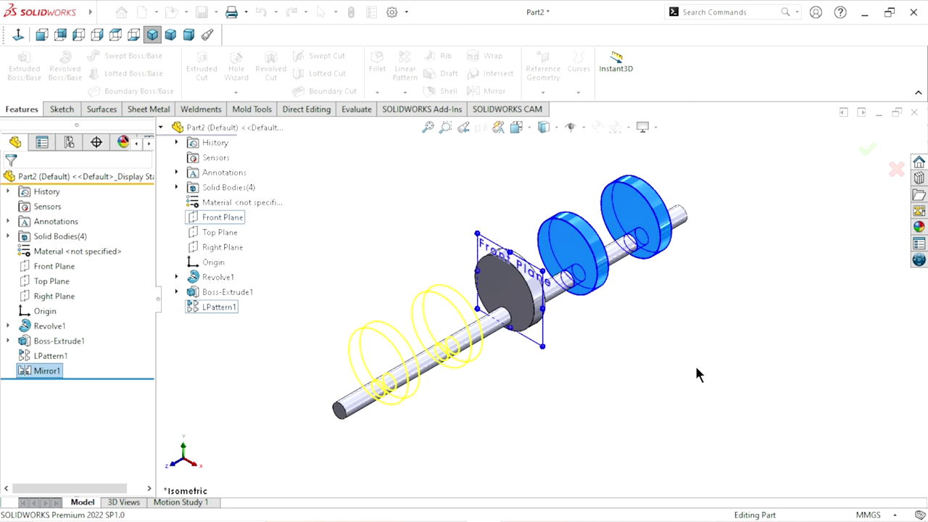
Step: Orbit to check the five discs, then open a new sketch on the Front Plane
scroll(530, 336, "down", 3)
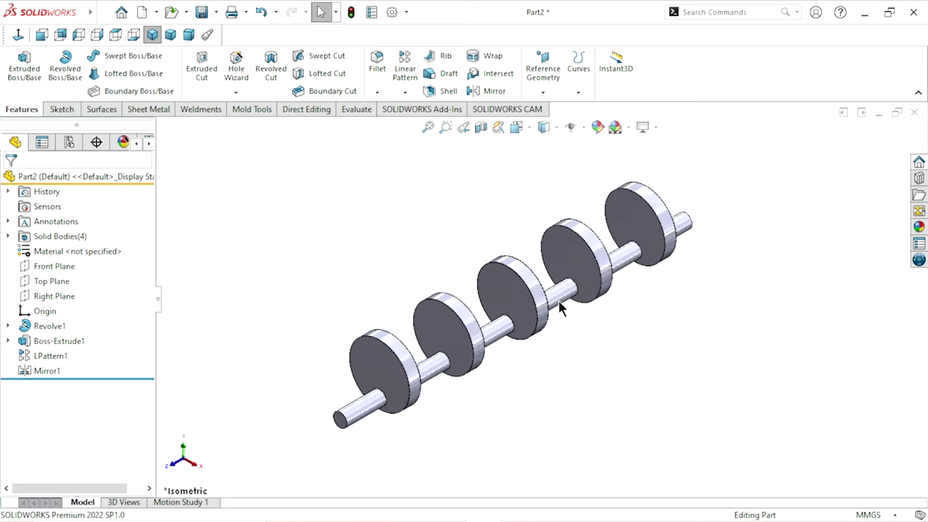
mouse_move(558, 300)
middle_mouse_down()
mouse_move(608, 287)
mouse_move(554, 330)
middle_mouse_up()
scroll(555, 331, "up", 2)
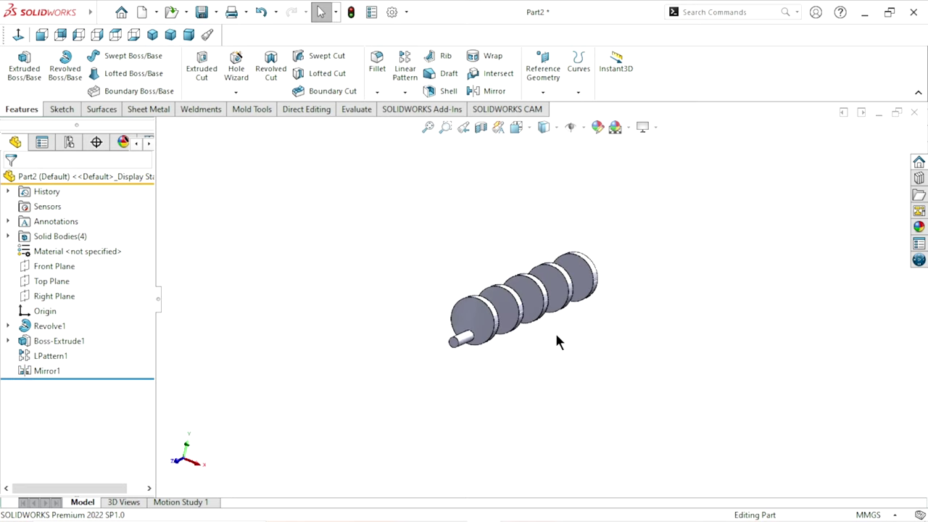
left_click(57, 266)
left_click(69, 246)
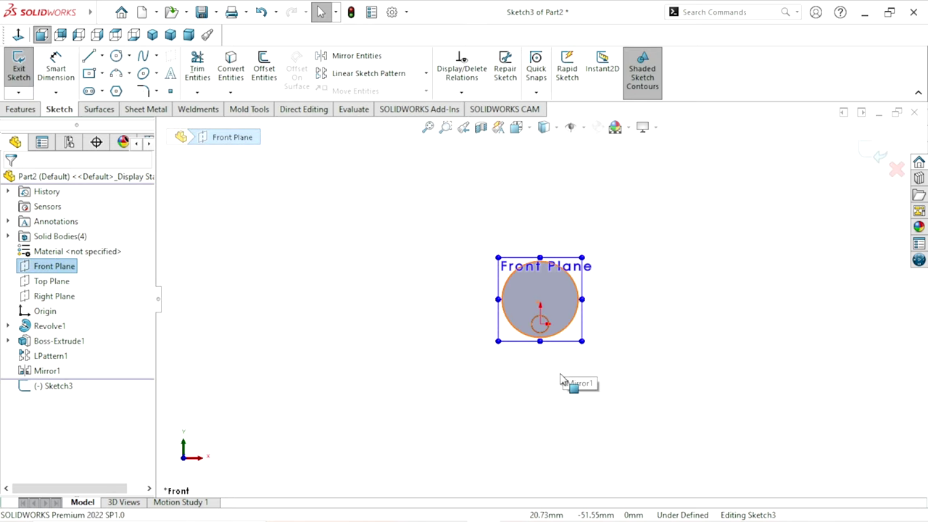
Step: Exit Sketch3 using Discard Changes and Exit
left_click(564, 375)
scroll(557, 355, "down", 2)
scroll(545, 323, "down", 3)
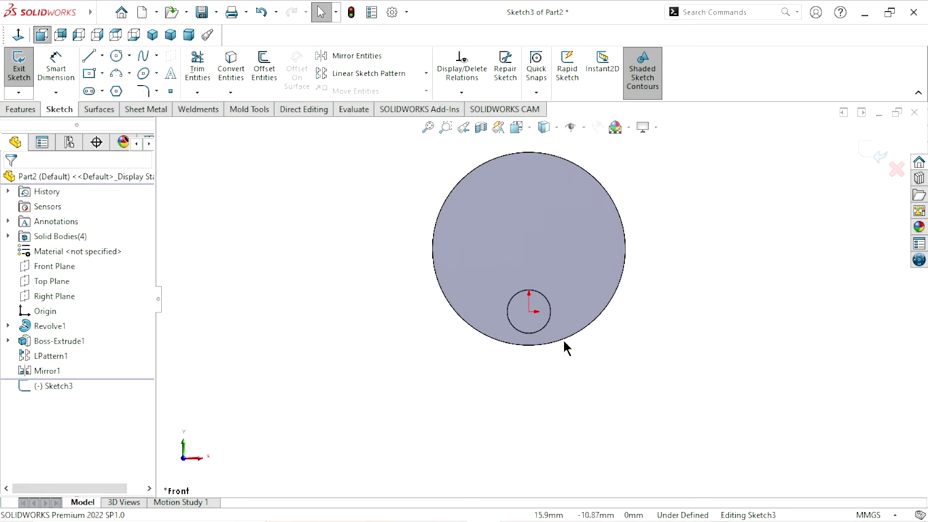
scroll(569, 341, "down", 2)
scroll(580, 337, "up", 3)
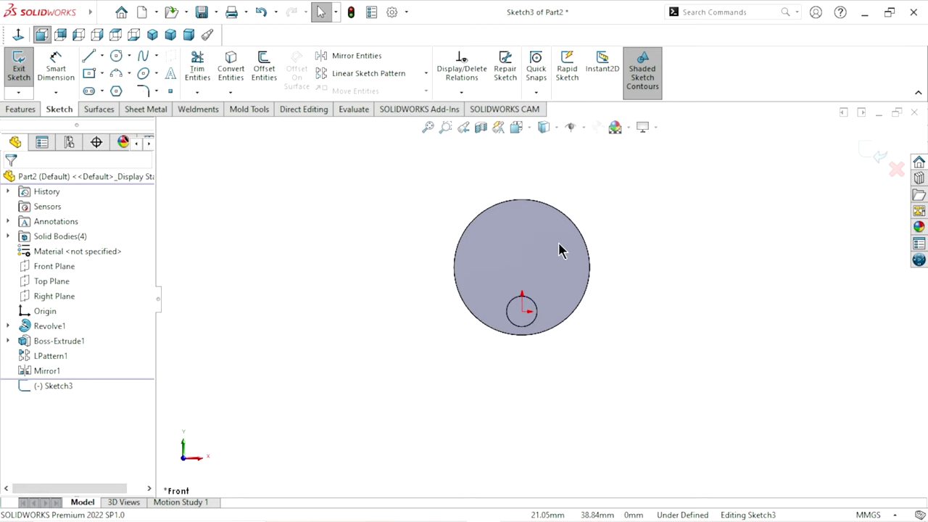
left_click(897, 168)
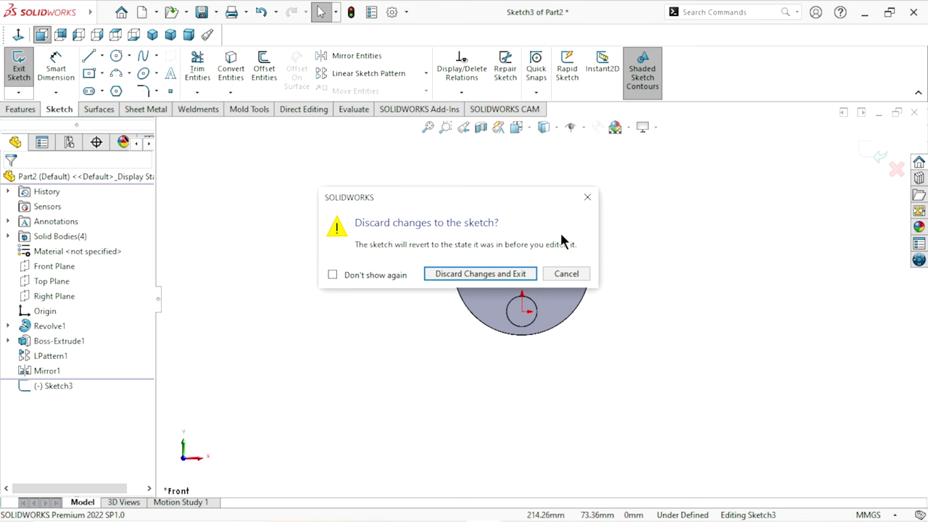
left_click(520, 274)
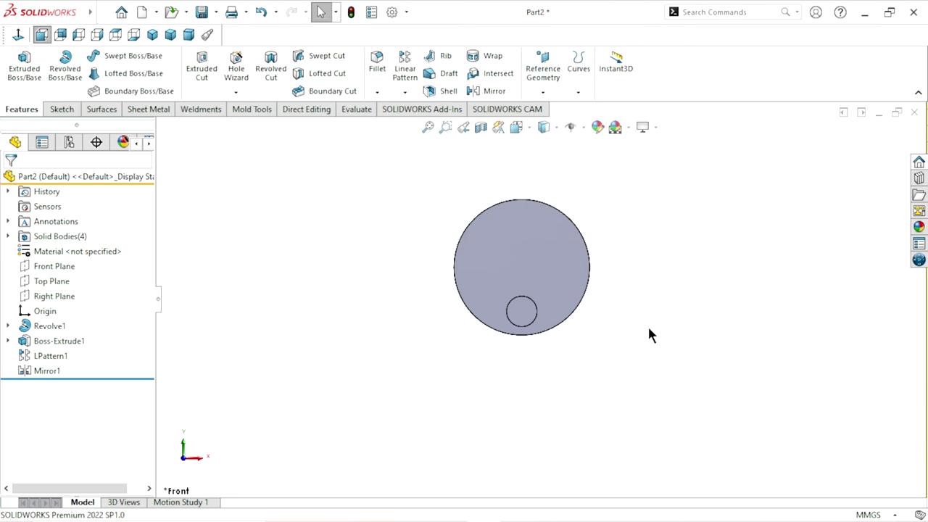
Step: Create Plane1 as a mid plane between the end disc face and its neighbouring disc face
key("ctrl+7")
scroll(731, 273, "down", 3)
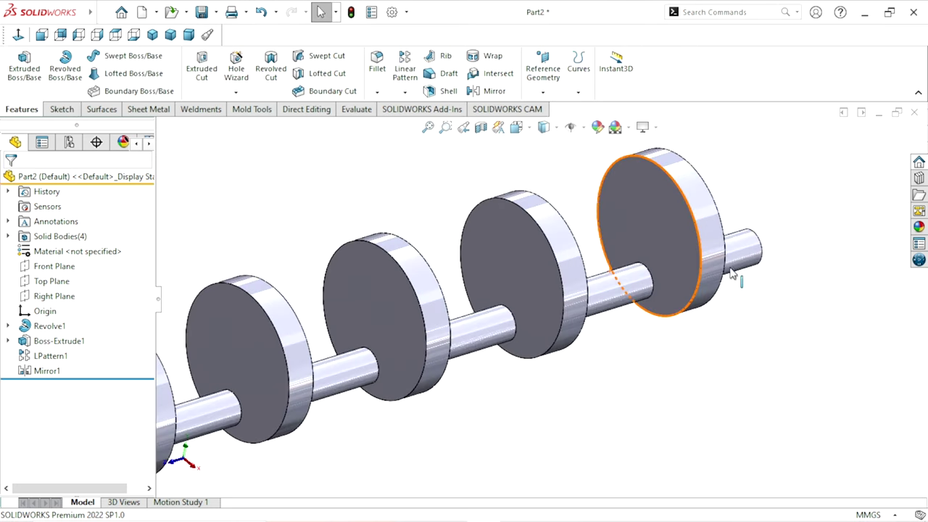
left_click(543, 91)
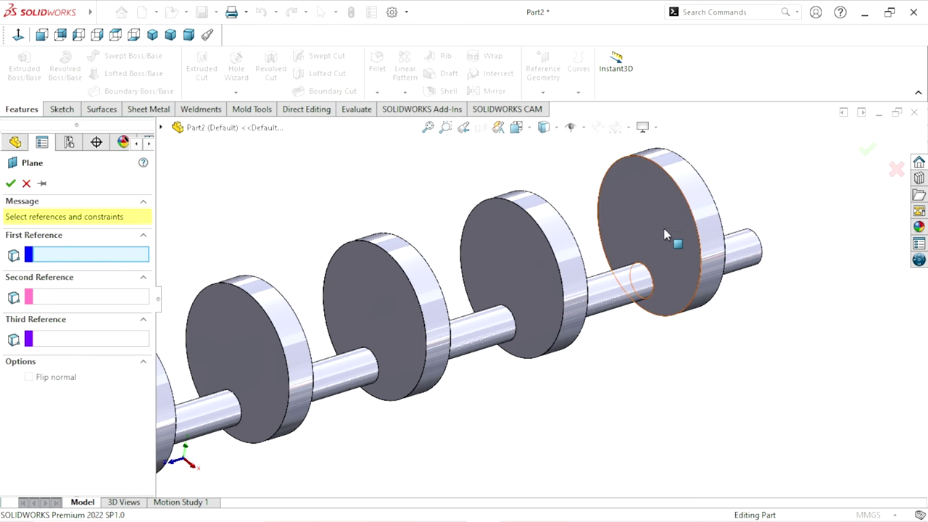
left_click(674, 356)
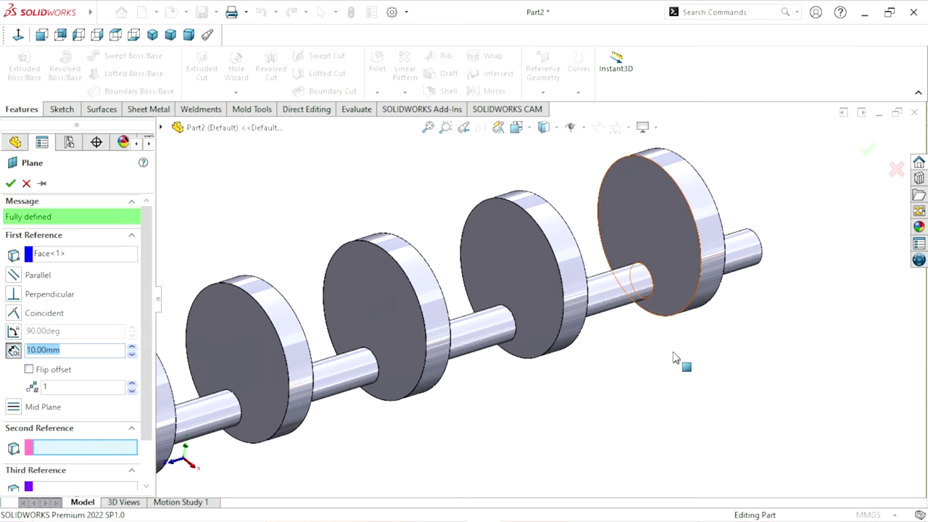
mouse_move(674, 356)
middle_mouse_down()
mouse_move(709, 340)
mouse_move(618, 353)
middle_mouse_up()
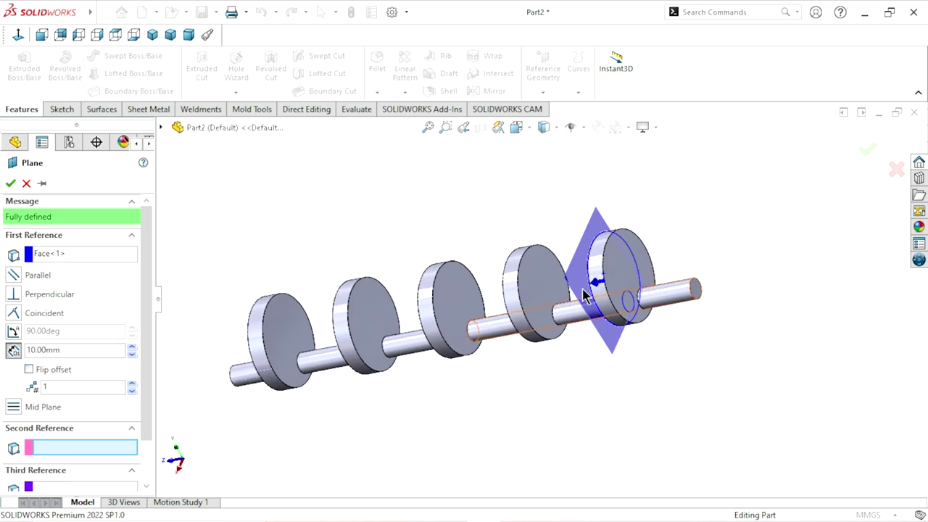
scroll(552, 235, "down", 4)
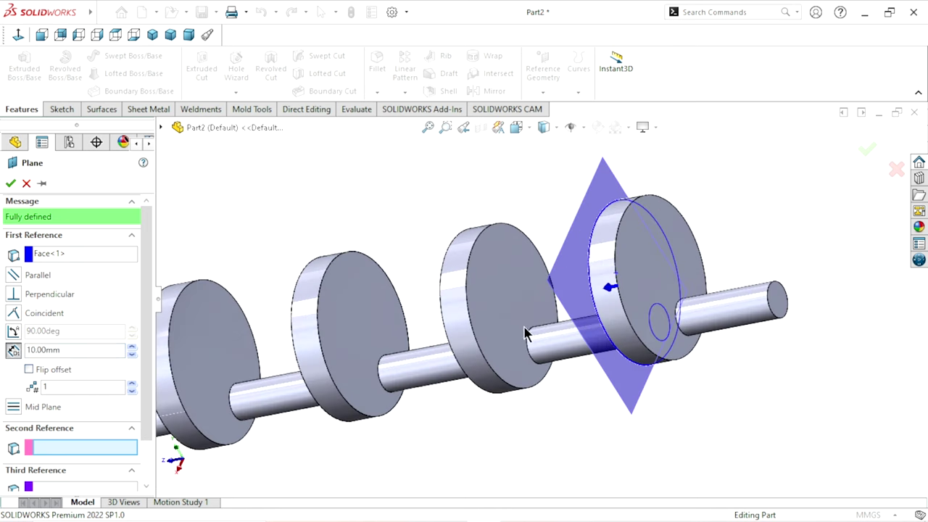
left_click(563, 403)
middle_click_drag(493, 384, 534, 369)
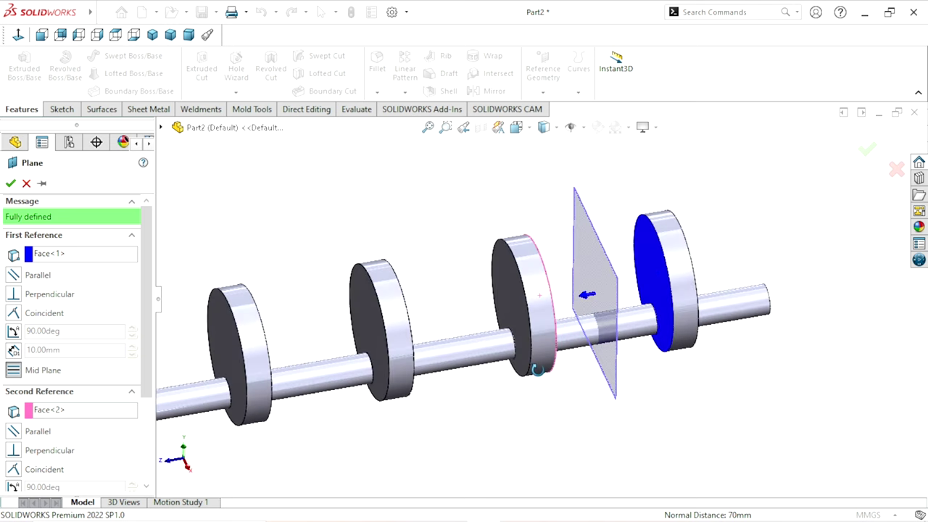
left_click(10, 184)
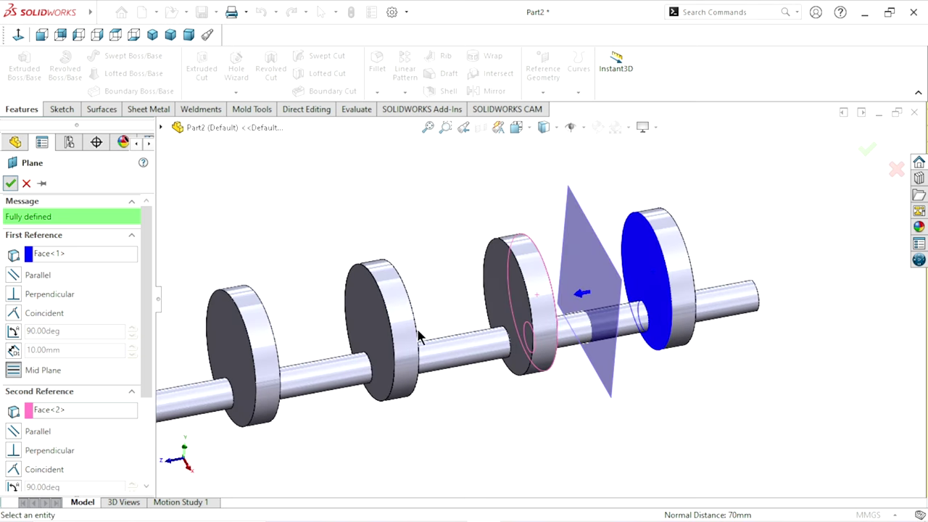
right_click(721, 401)
middle_click_drag(719, 394, 636, 322)
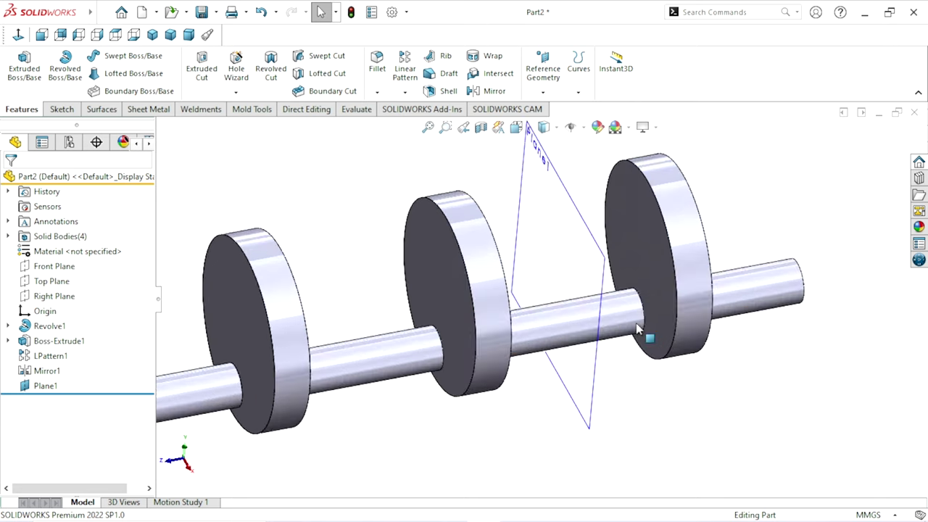
left_click(570, 204)
Step: Start a sketch on Plane1 and convert the shaft's circular edge into sketch geometry
left_click(625, 158)
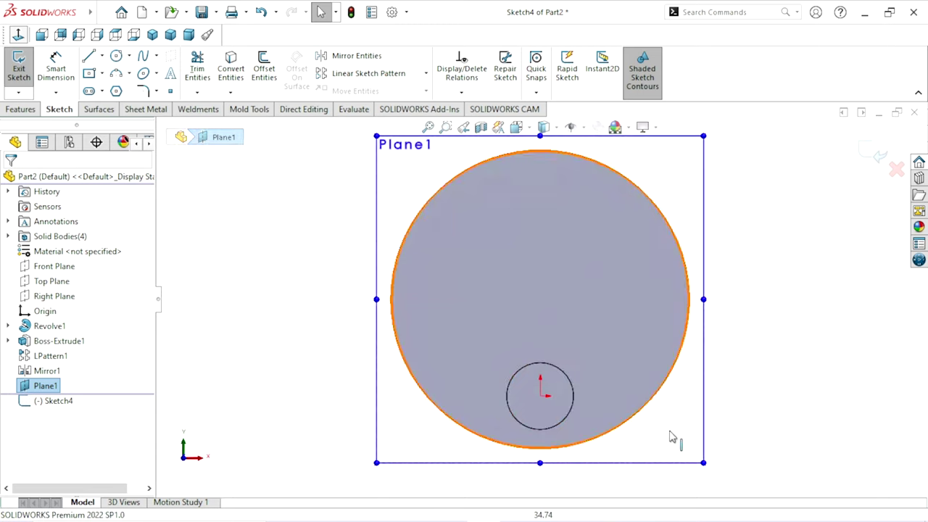
scroll(670, 437, "up", 3)
left_click(624, 370)
scroll(555, 338, "down", 2)
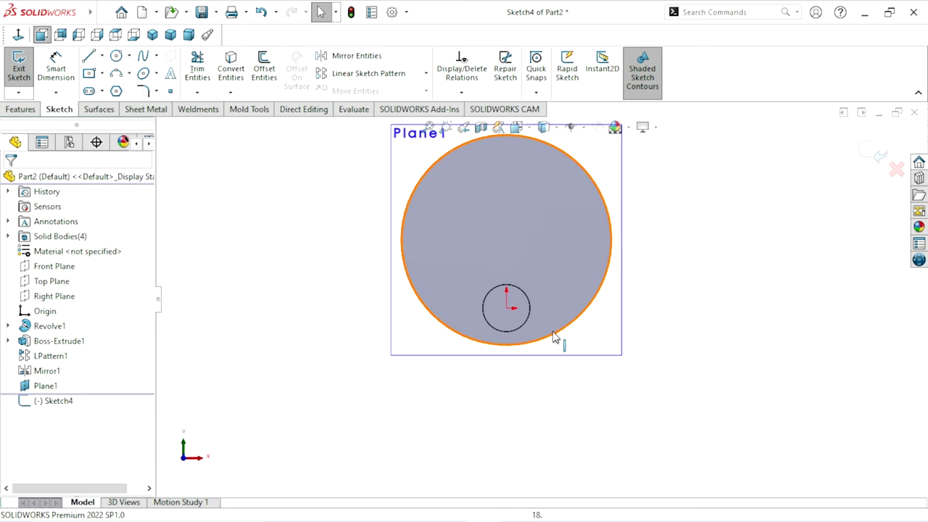
left_click(529, 317)
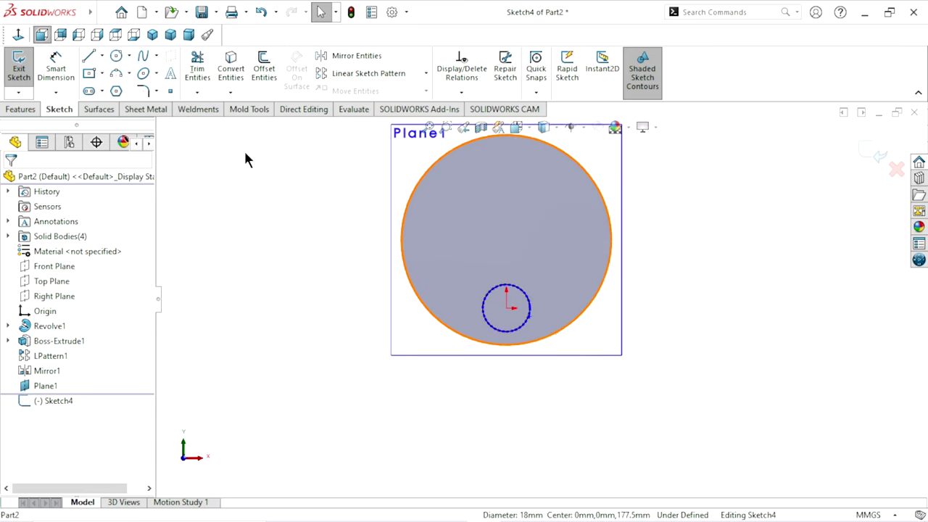
left_click(223, 76)
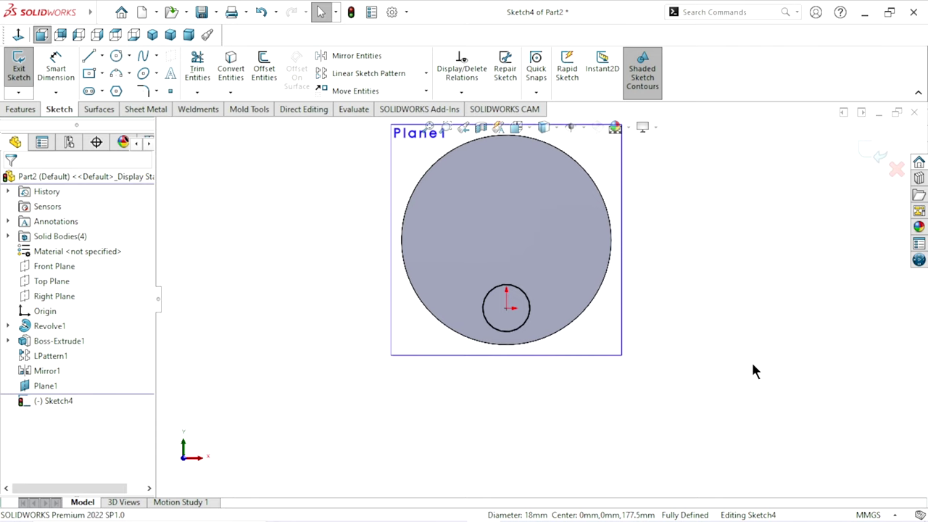
Step: Draw a circle below the shaft and dimension its diameter to 80 mm
left_click(116, 57)
scroll(547, 390, "up", 3)
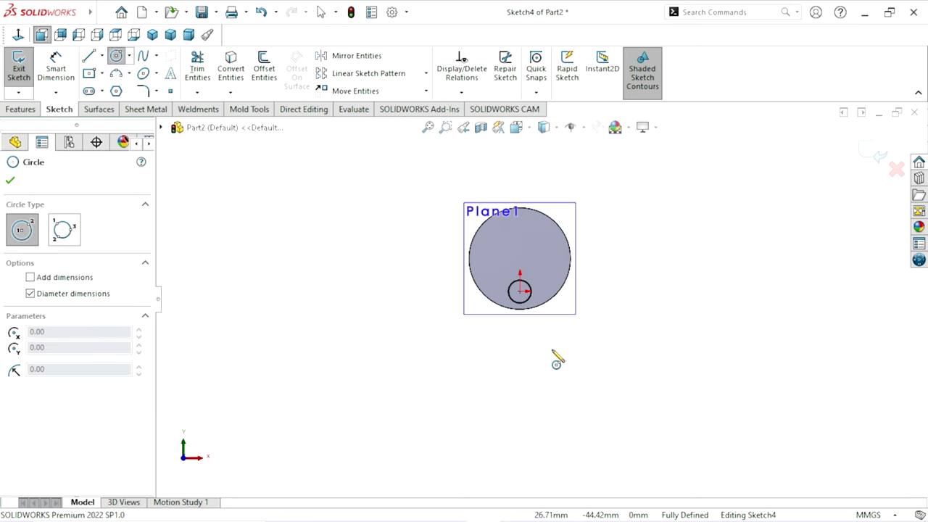
left_click(521, 378)
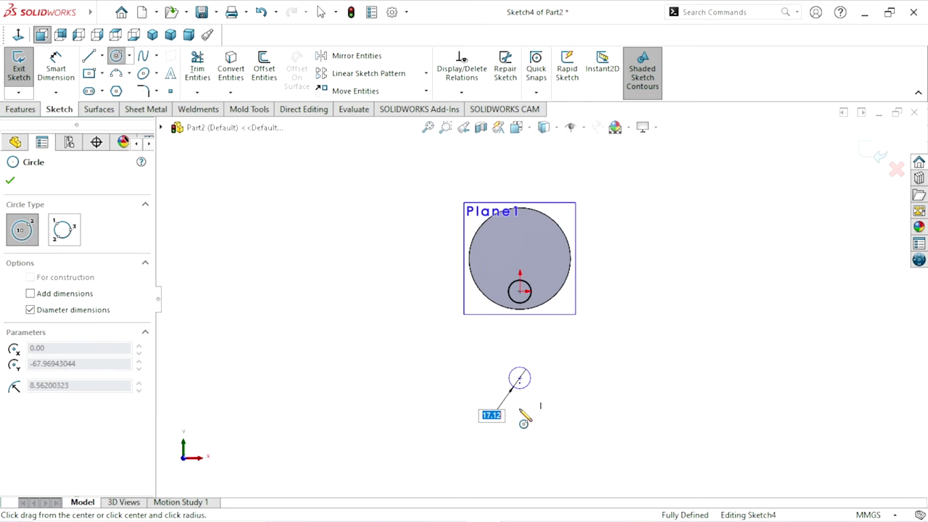
left_click(539, 448)
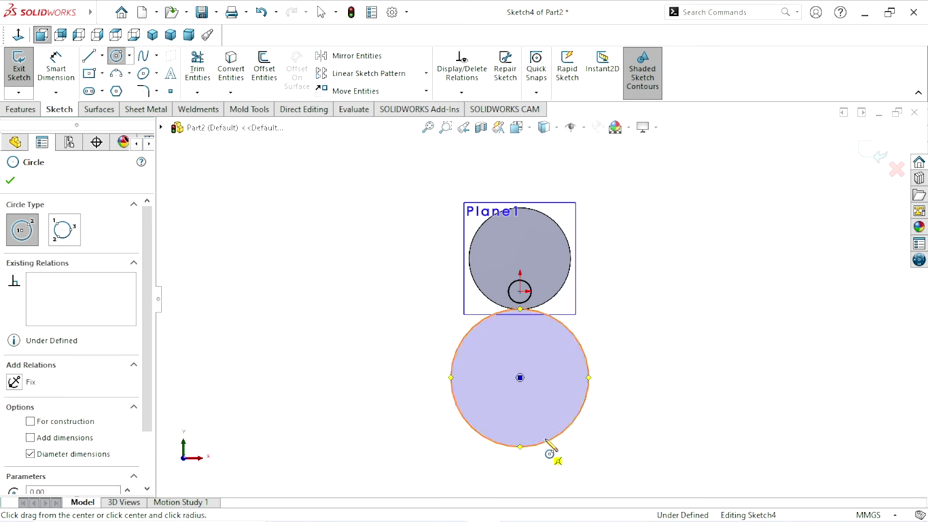
left_click(11, 183)
left_click(56, 77)
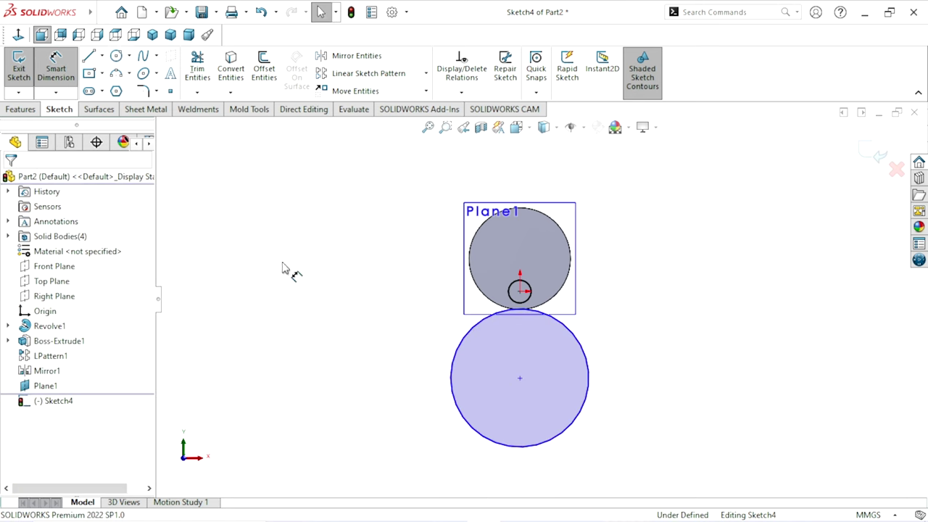
left_click(591, 388)
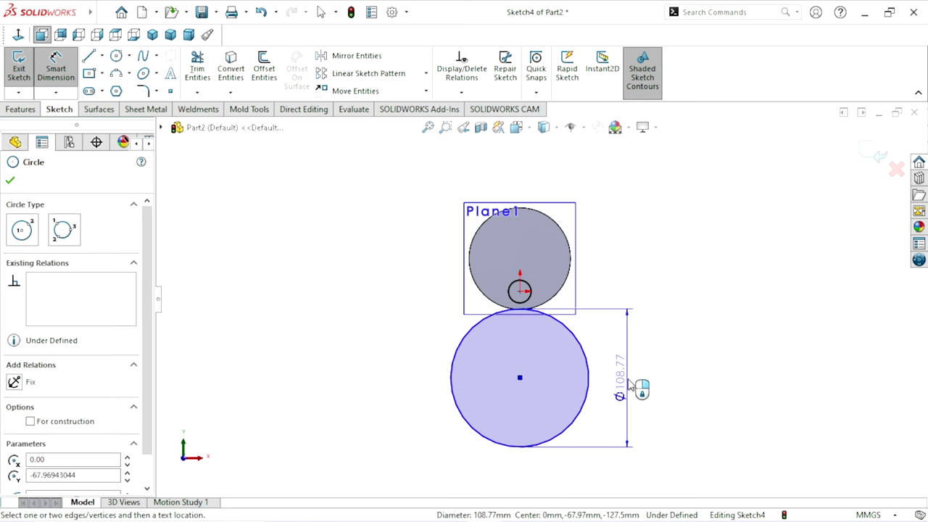
left_click(633, 386)
type("80")
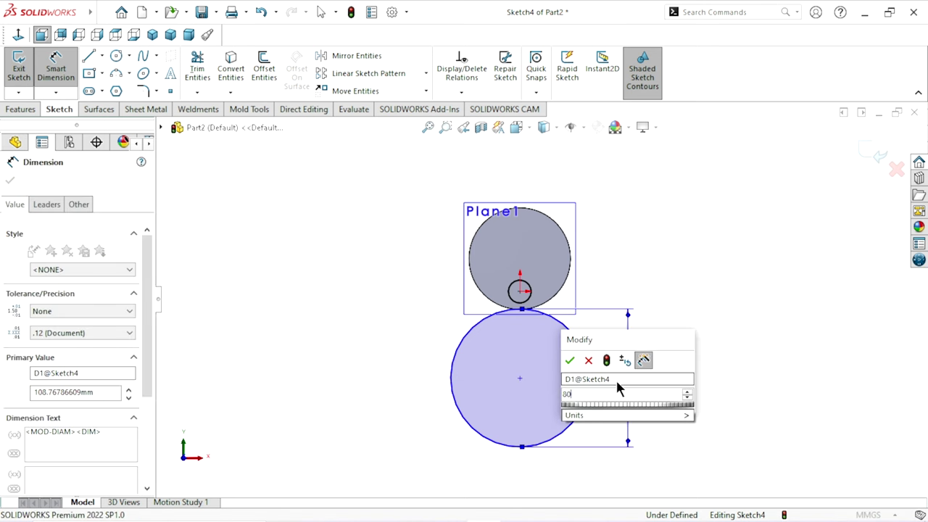
left_click(571, 362)
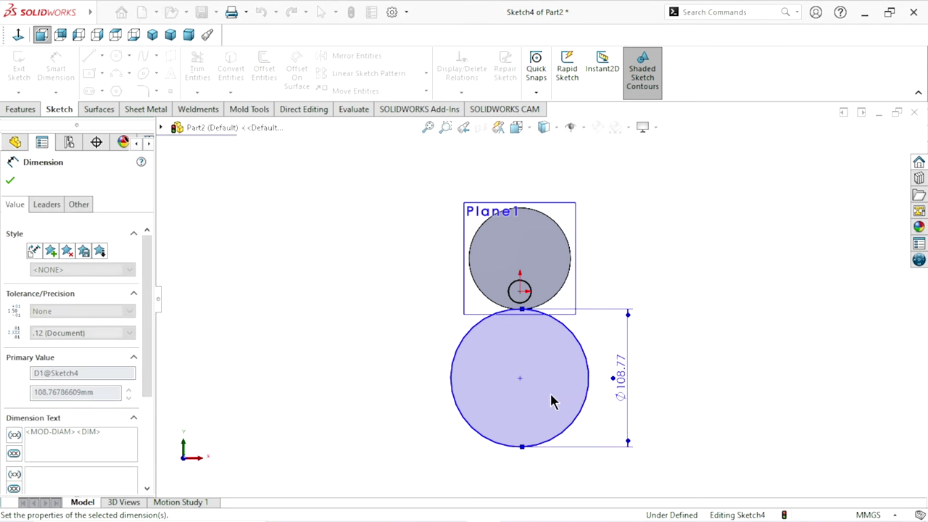
left_click(10, 183)
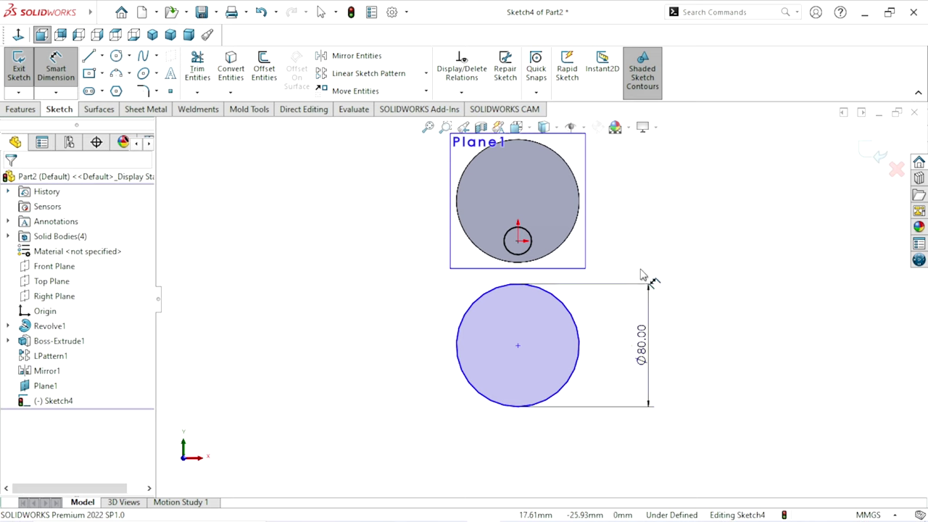
Step: Drag the Ø80 circle roughly into place over the shaft disc
left_click(55, 387)
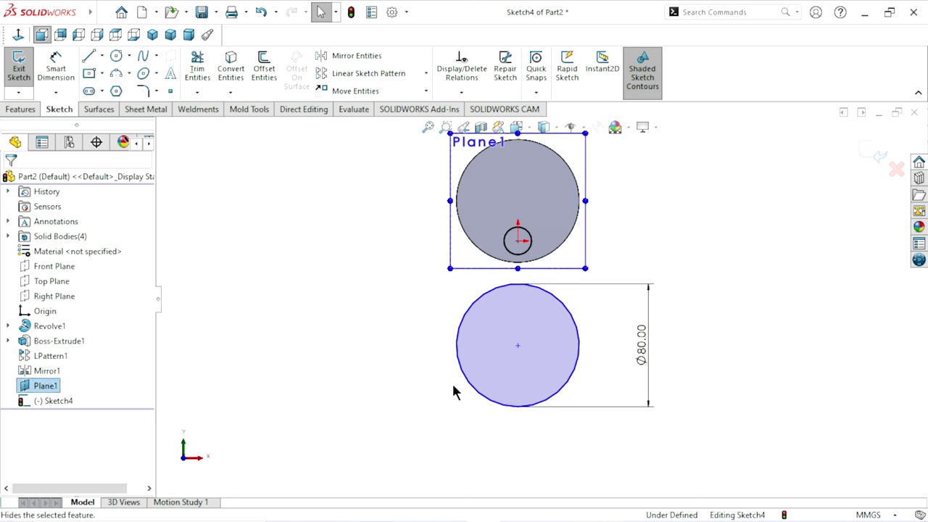
left_click(564, 272)
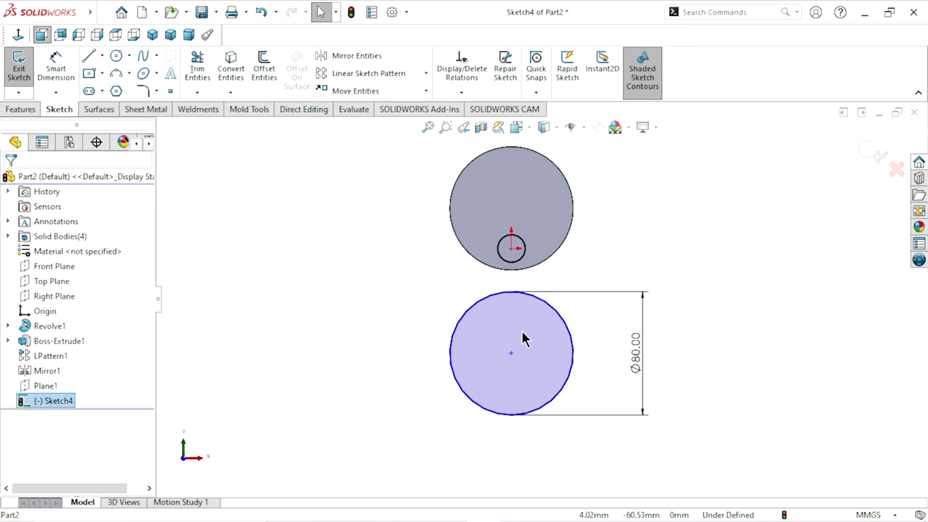
left_click_drag(525, 339, 516, 282)
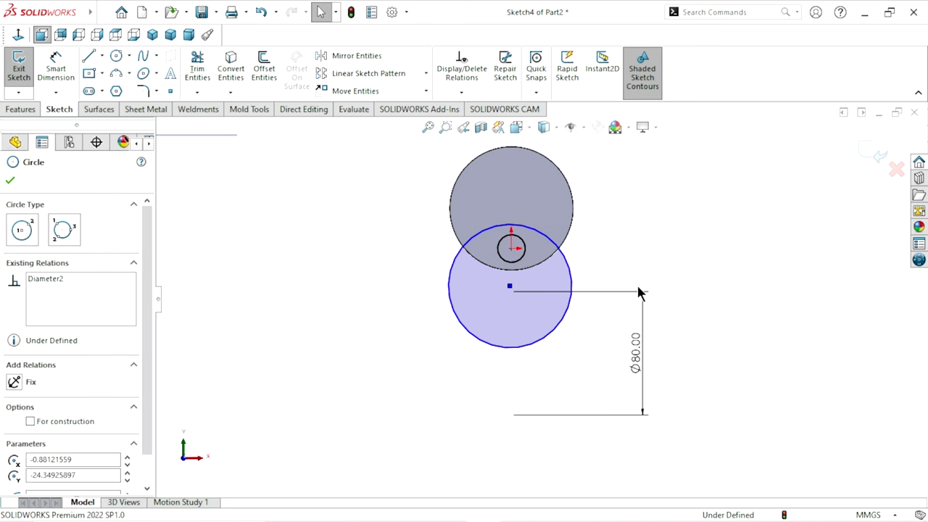
scroll(535, 323, "down", 2)
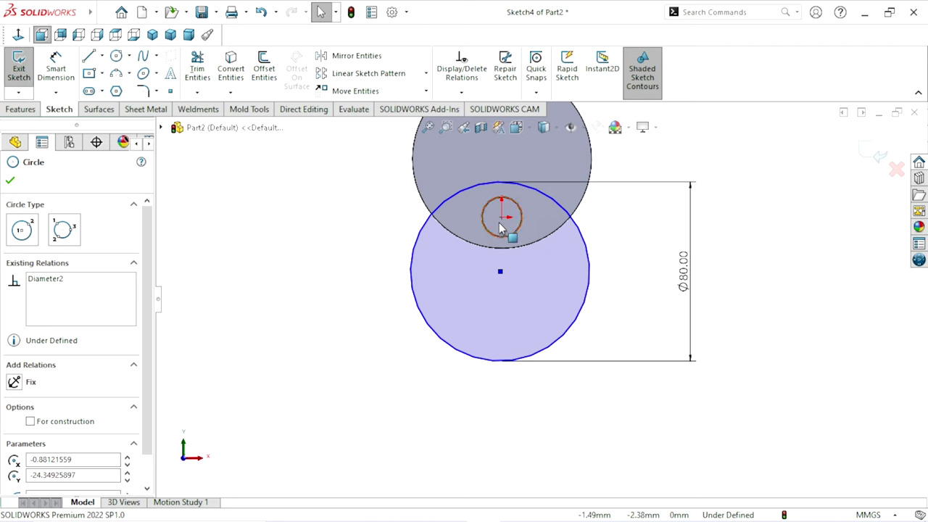
left_click(13, 183)
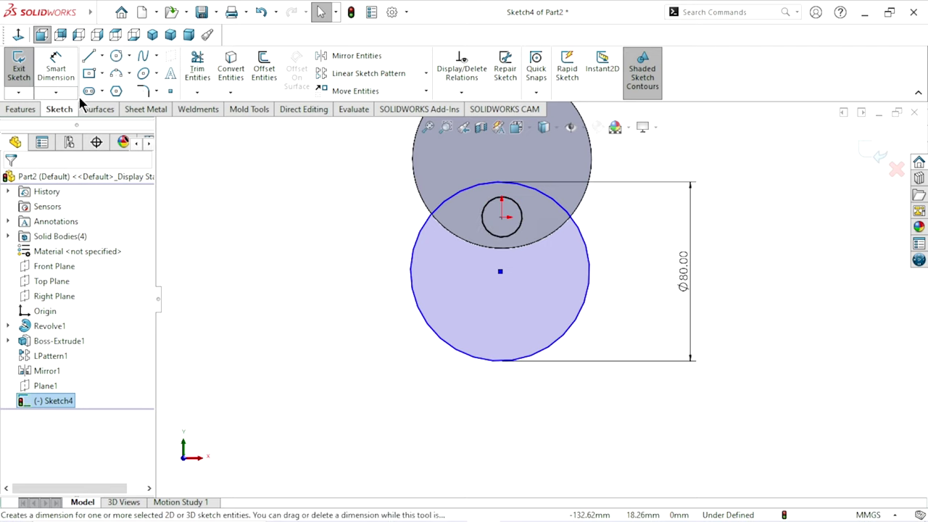
left_click(230, 247)
scroll(514, 307, "up", 3)
scroll(545, 301, "down", 2)
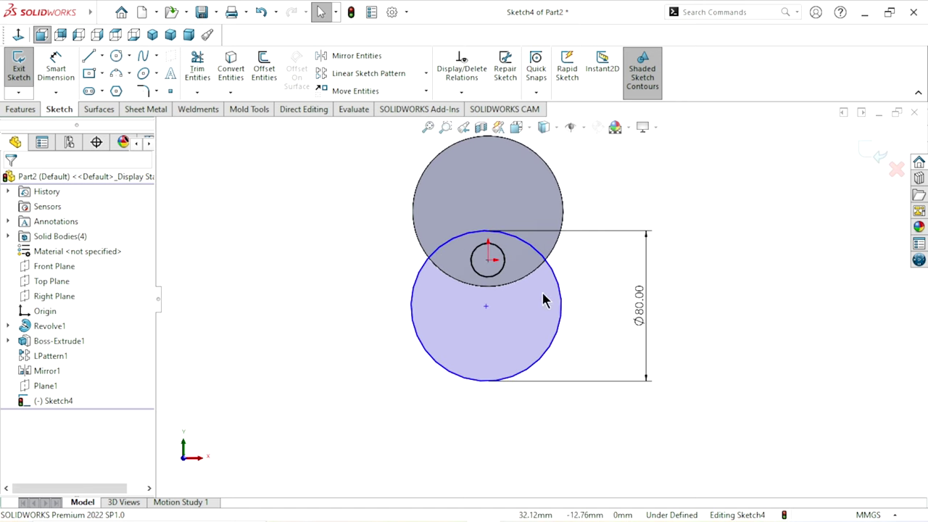
left_click_drag(520, 326, 528, 330)
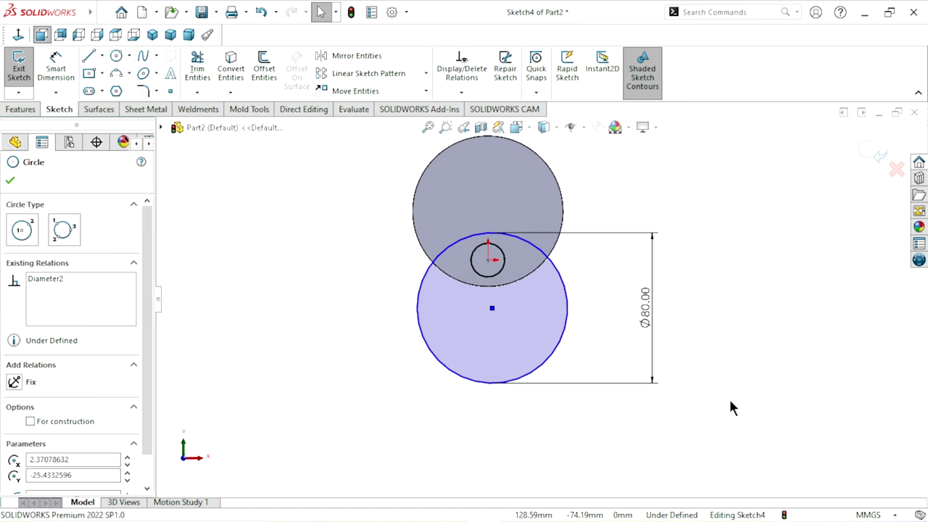
left_click(733, 408)
Step: Add a Vertical relation between the Ø80 circle's centre and the shaft centre
left_click(492, 308)
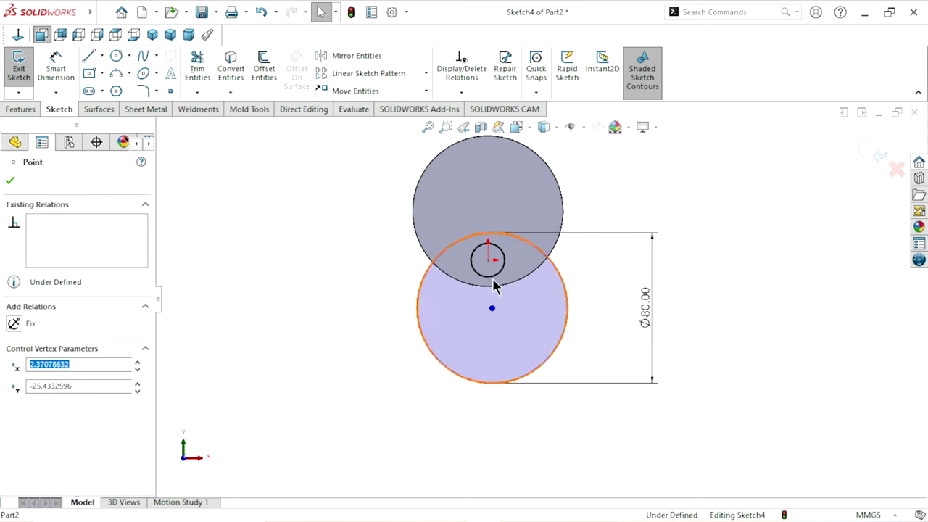
left_click(488, 260, "ctrl")
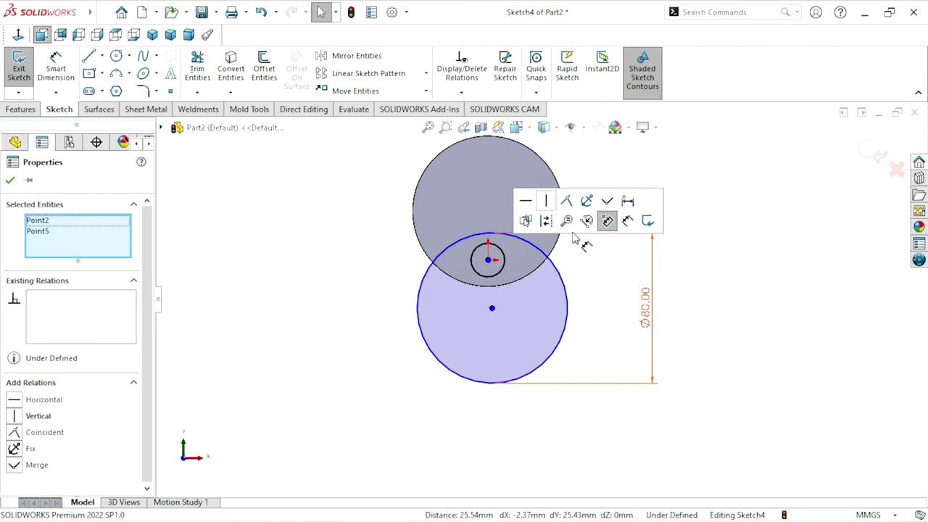
left_click(546, 201)
left_click(742, 345)
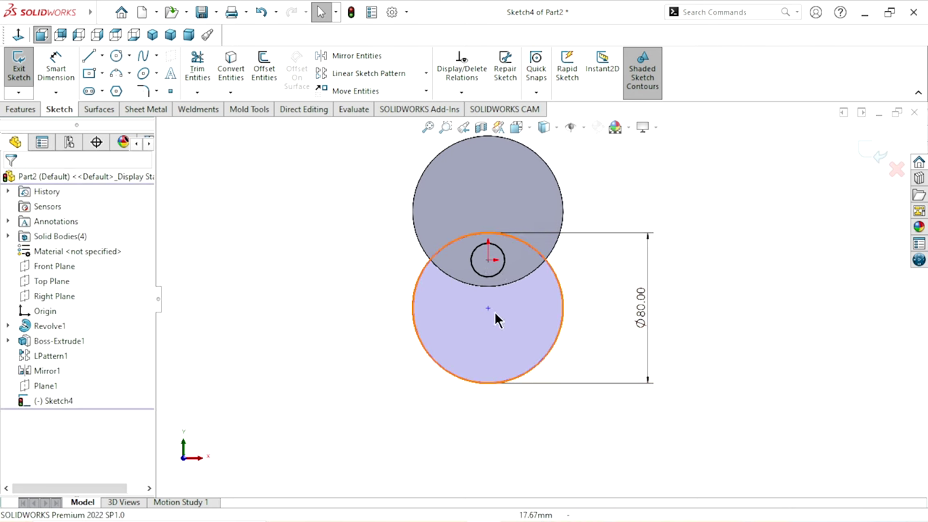
Step: Dimension the distance between the two circle centres as 26 mm
left_click(51, 69)
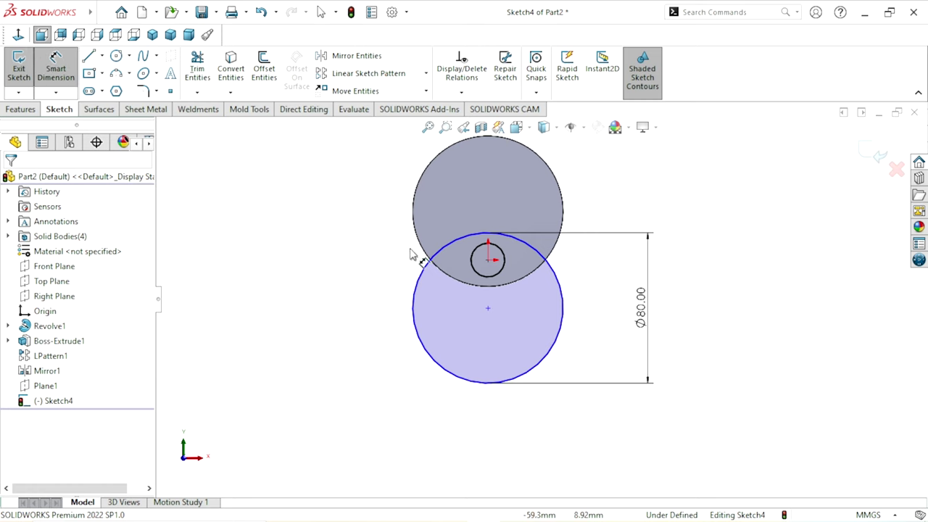
left_click(490, 261)
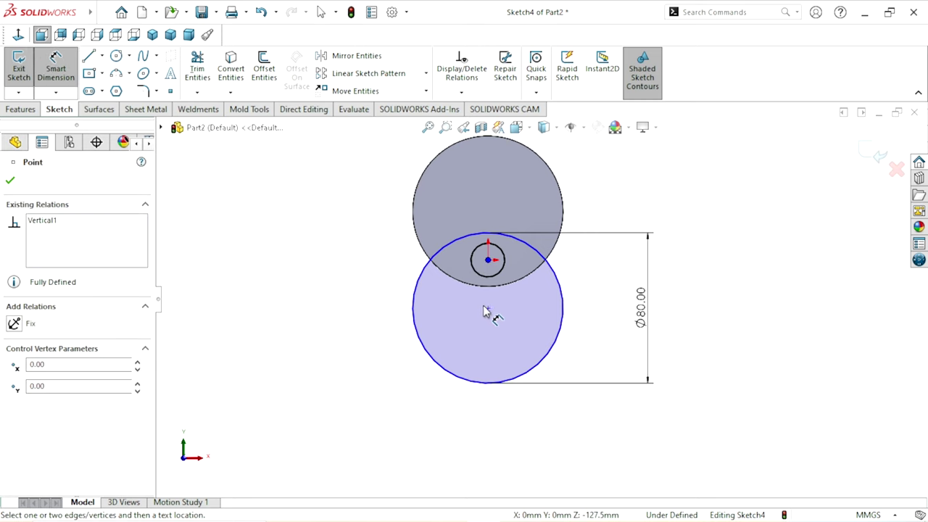
left_click(488, 309)
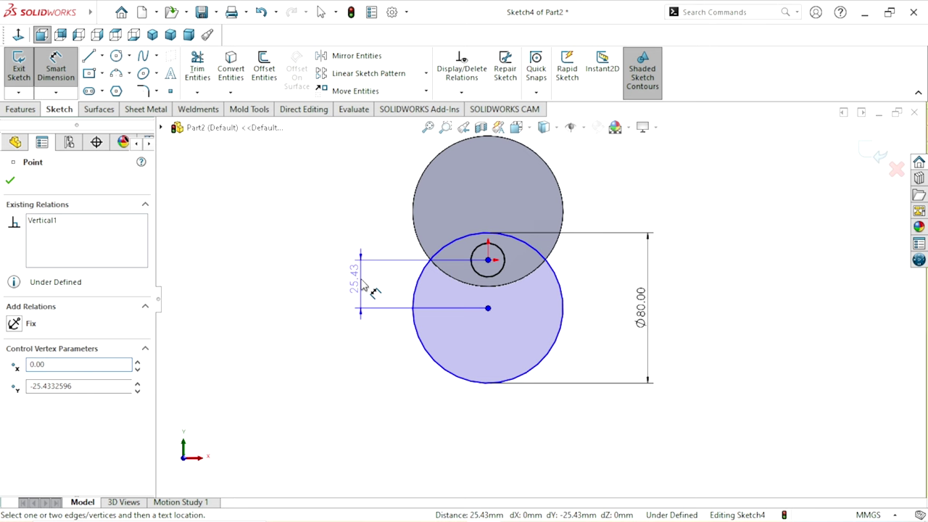
left_click(365, 288)
type("26")
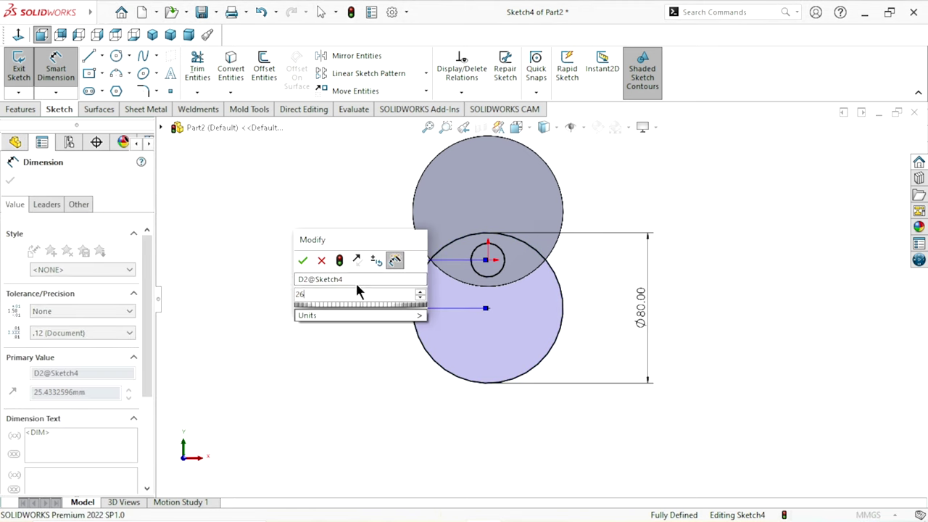
left_click(303, 260)
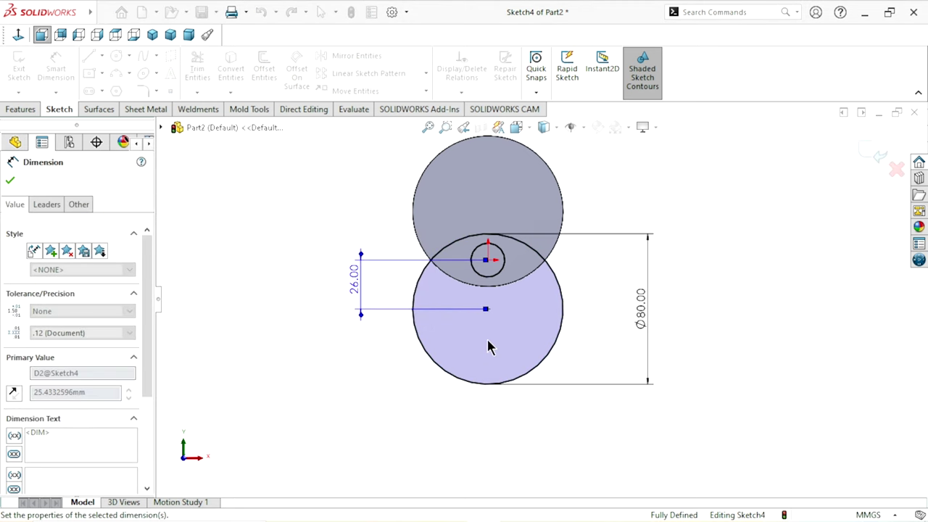
scroll(498, 353, "up", 2)
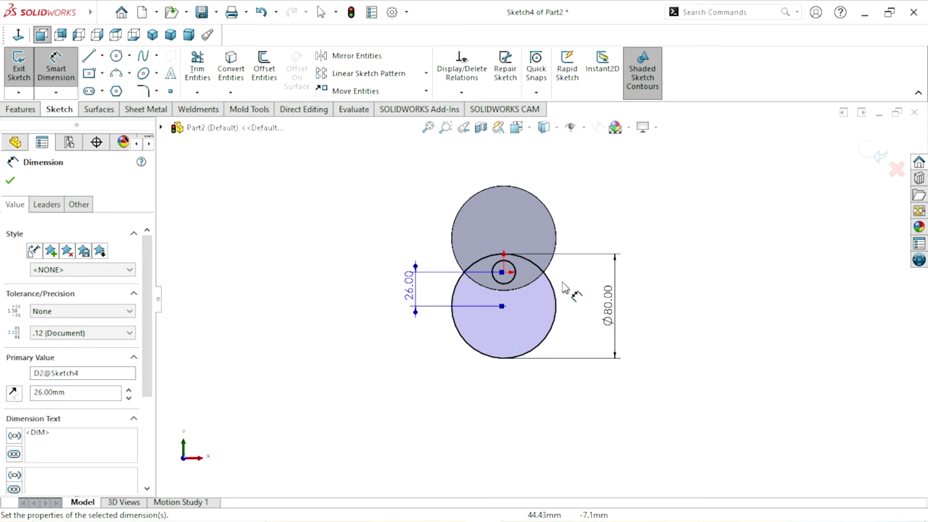
left_click(11, 180)
Step: Extrude the Ø80 circle 15 mm mid-plane with Merge result unchecked as Boss-Extrude2
scroll(458, 335, "up", 2)
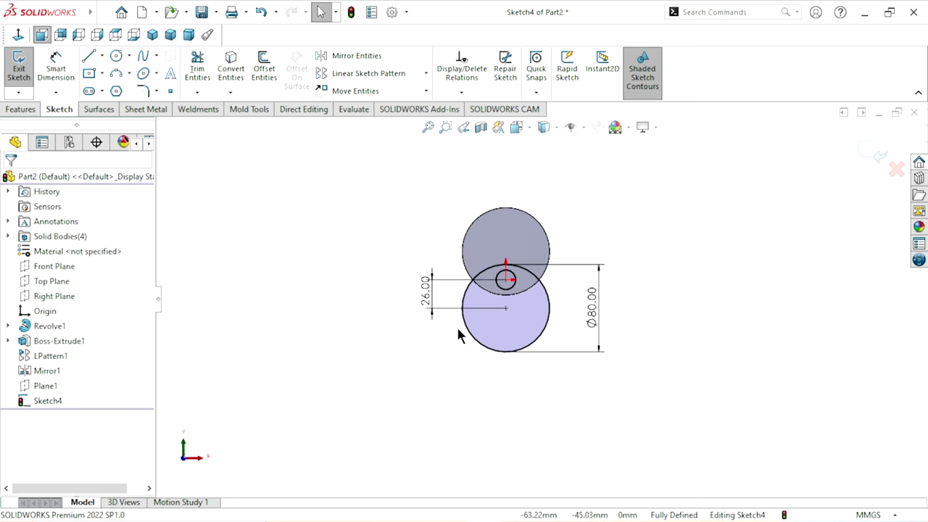
middle_click_drag(594, 319, 561, 367)
scroll(591, 307, "up", 2)
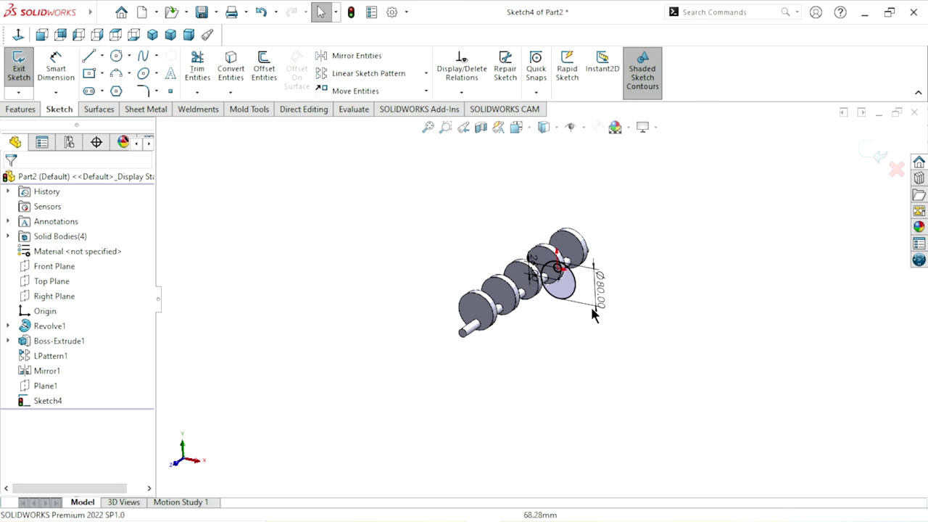
scroll(646, 302, "down", 1)
left_click(11, 110)
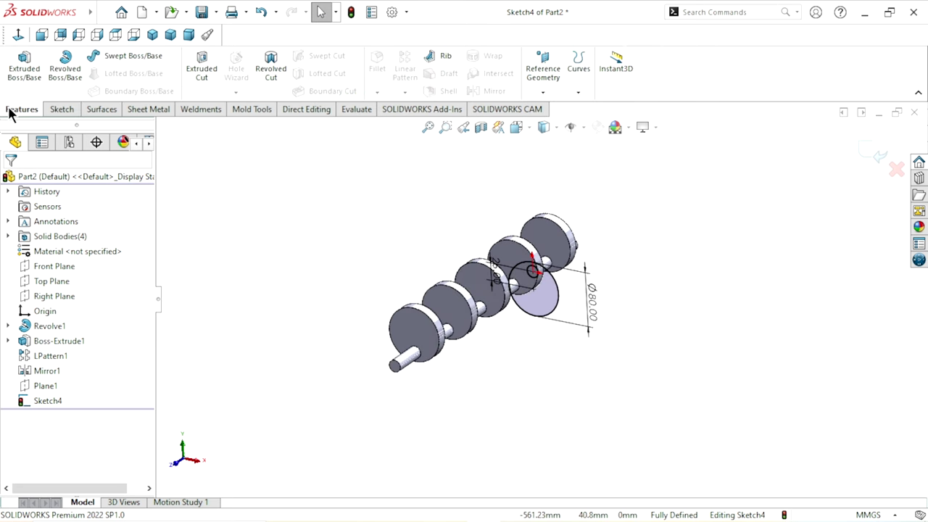
left_click(24, 81)
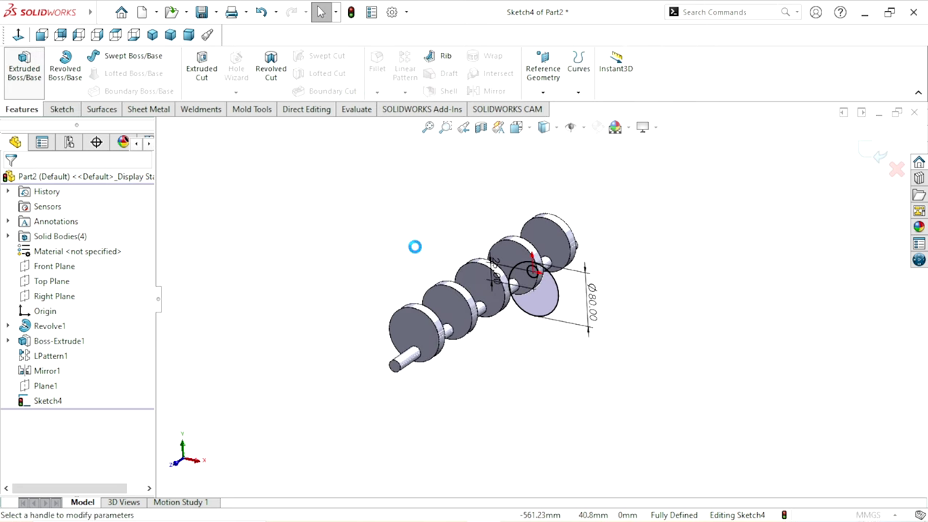
scroll(41, 258, "down", 5)
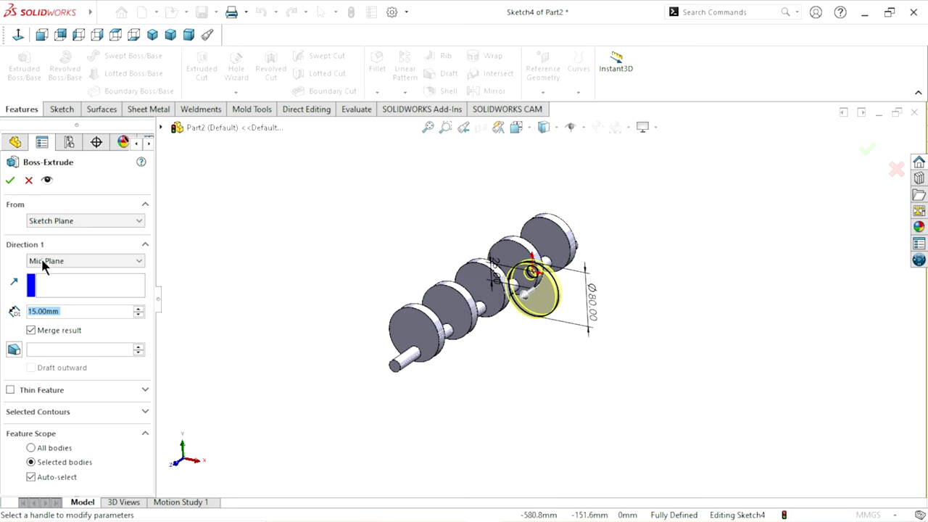
left_click(31, 330)
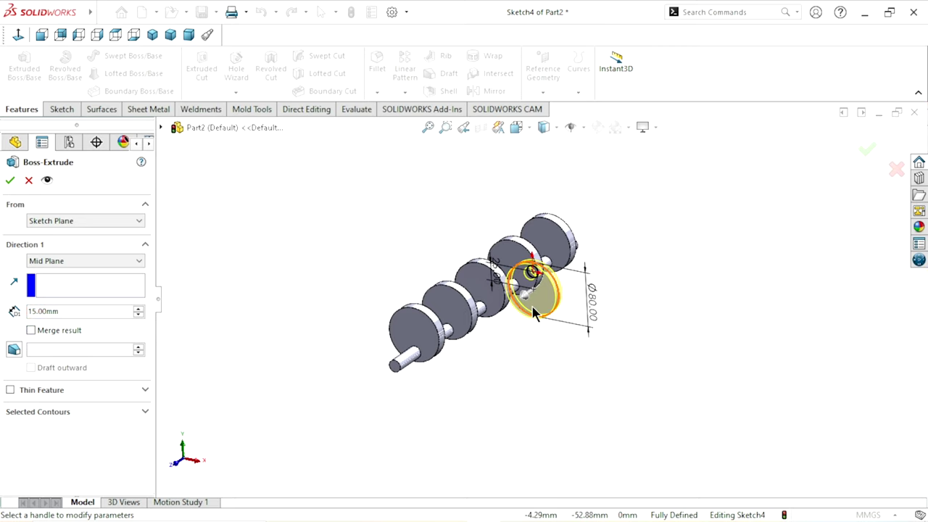
mouse_move(534, 286)
middle_mouse_down()
mouse_move(471, 344)
mouse_move(388, 340)
middle_mouse_up()
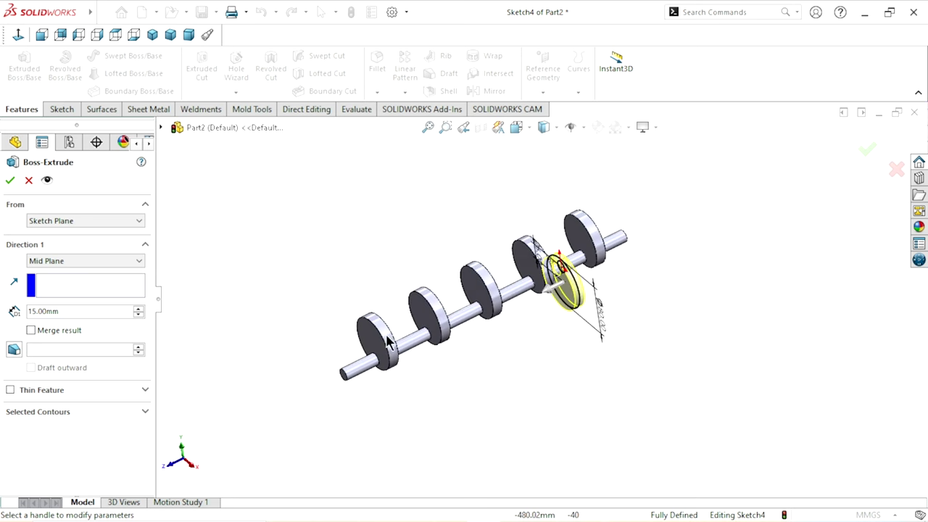
left_click(10, 180)
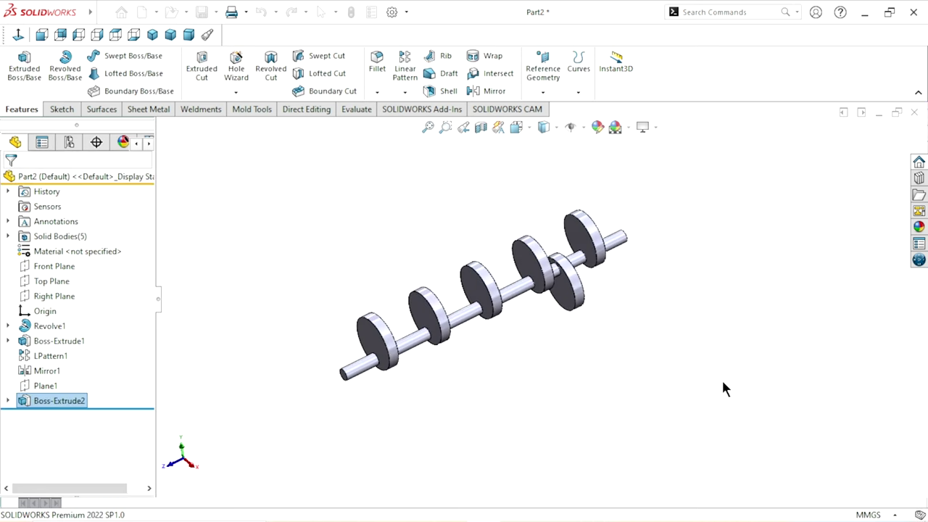
scroll(578, 351, "up", 3)
middle_click_drag(612, 306, 589, 323)
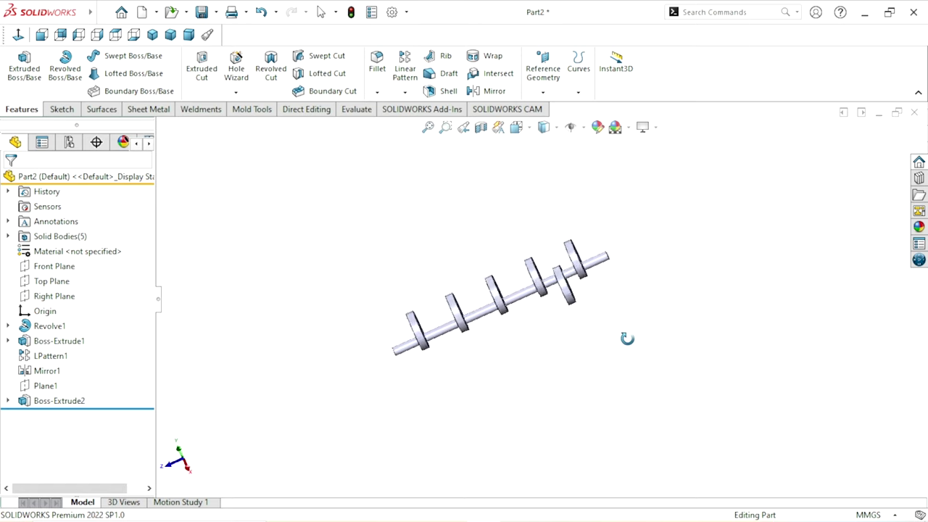
scroll(589, 323, "down", 2)
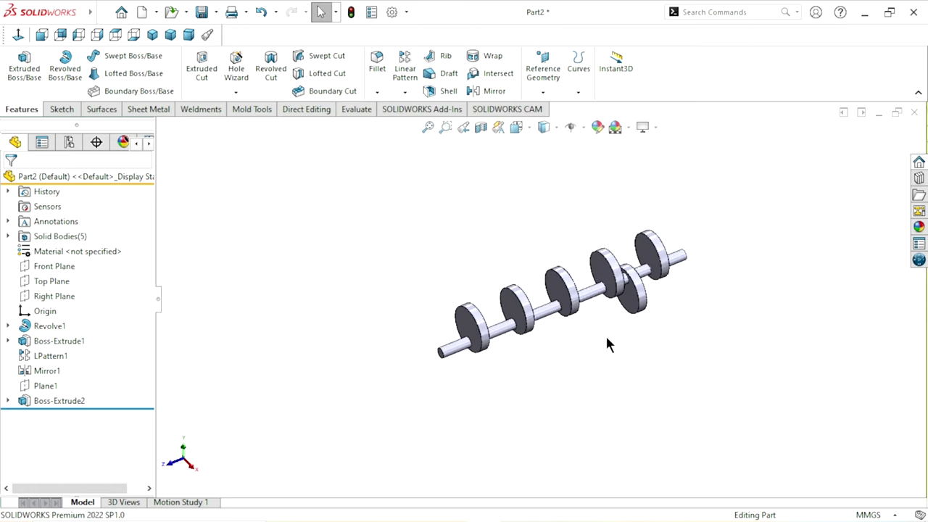
Step: Start a linear pattern using the shaft end face as Direction 1
left_click(405, 93)
left_click(407, 108)
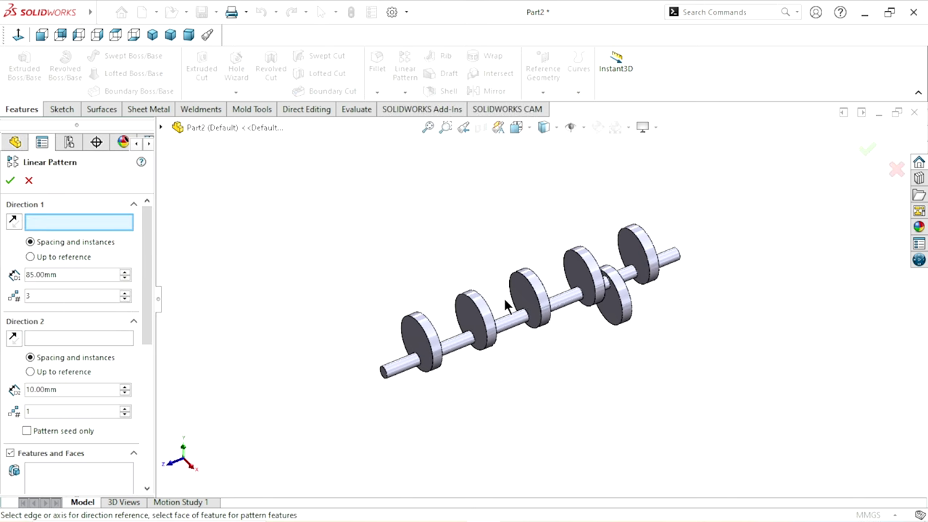
scroll(526, 359, "down", 2)
scroll(527, 358, "down", 3)
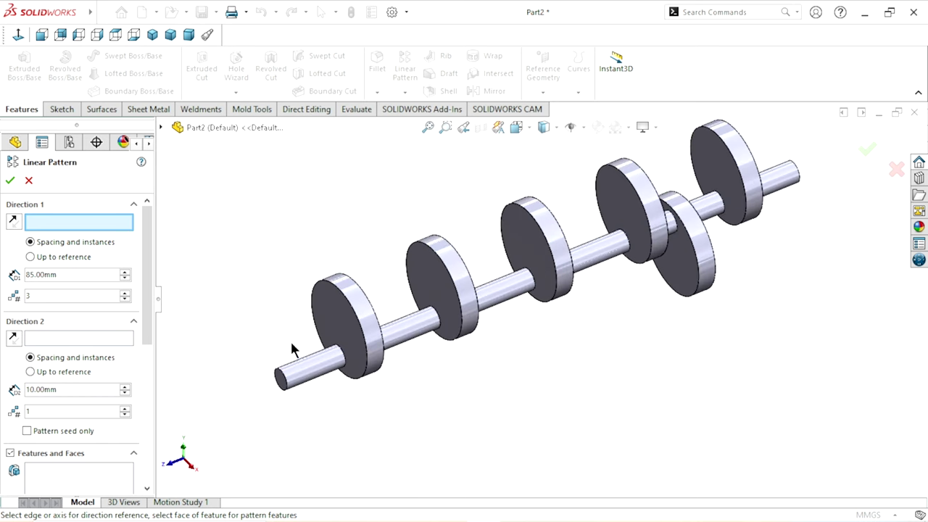
left_click(296, 361)
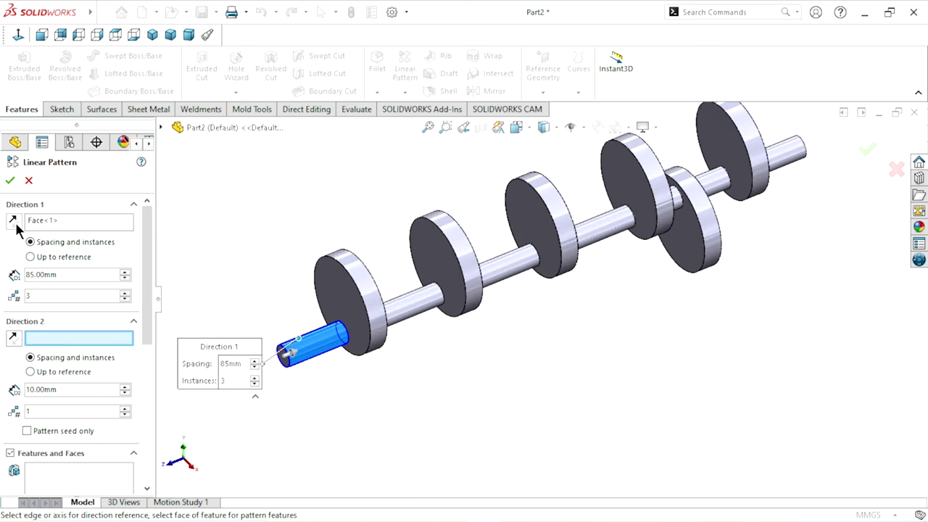
scroll(141, 262, "down", 3)
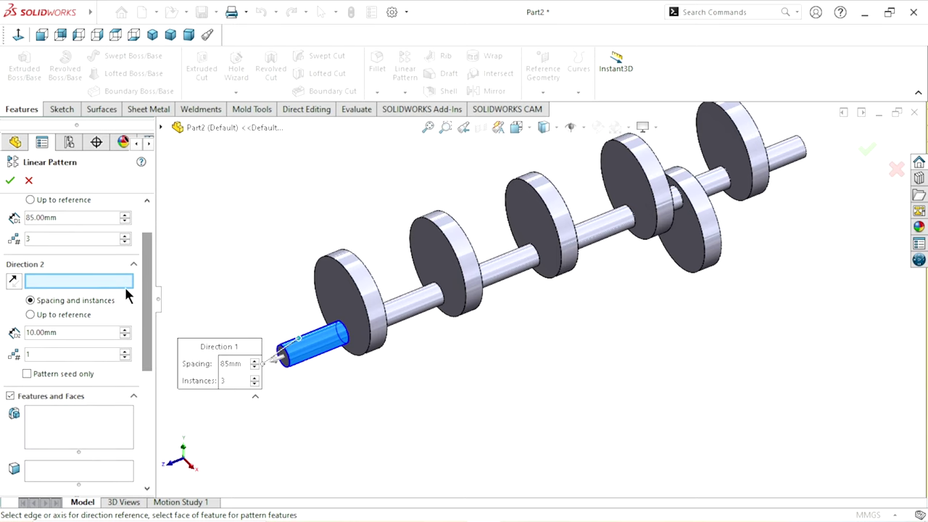
Step: Pattern Boss-Extrude2 as 4 instances spaced 85 mm apart
left_click(42, 416)
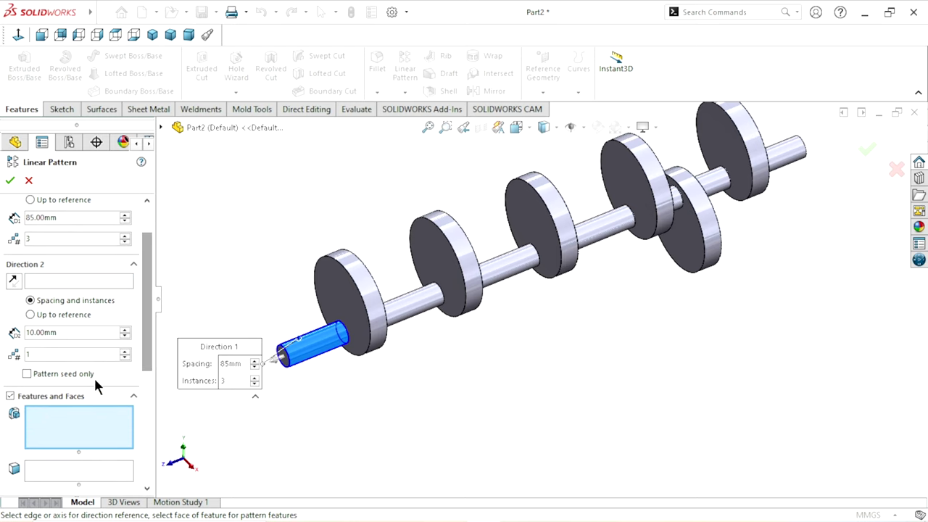
left_click(179, 131)
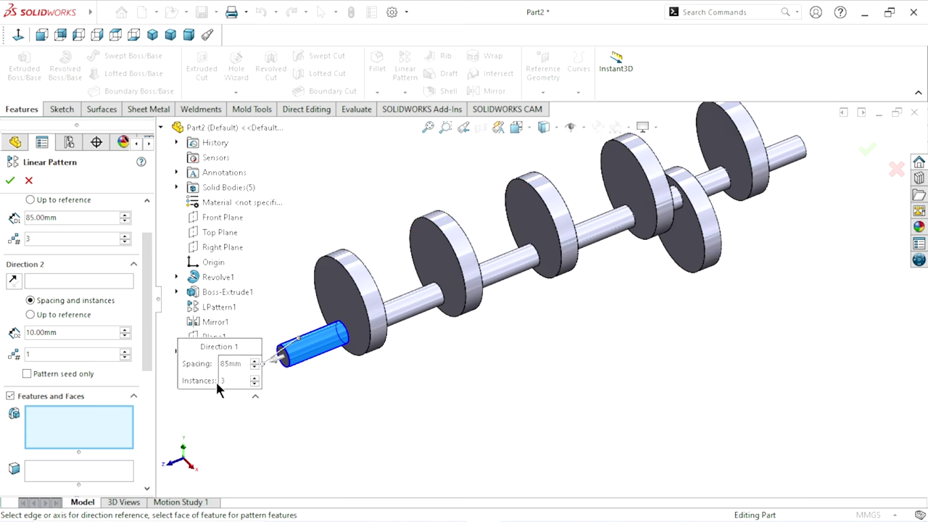
left_click_drag(218, 390, 442, 442)
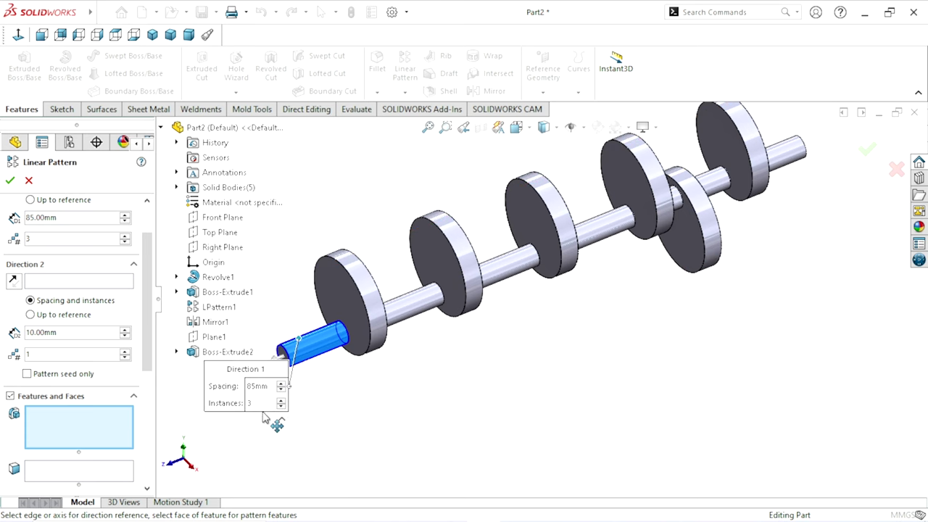
left_click(218, 353)
key("f")
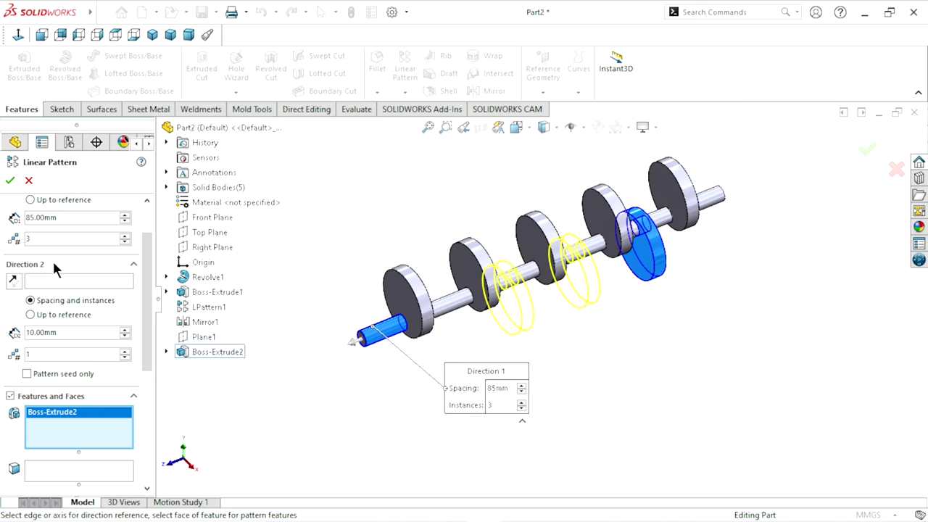
left_click(125, 235)
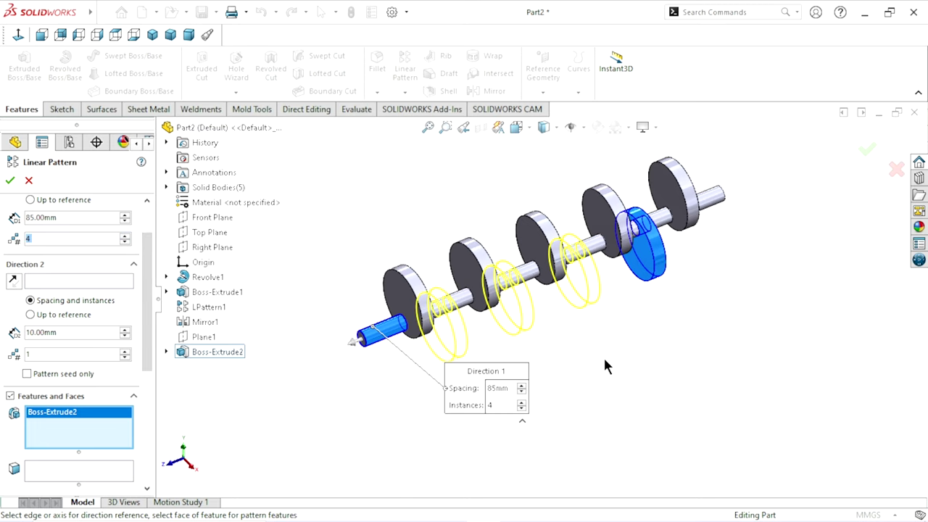
middle_click_drag(609, 351, 556, 380)
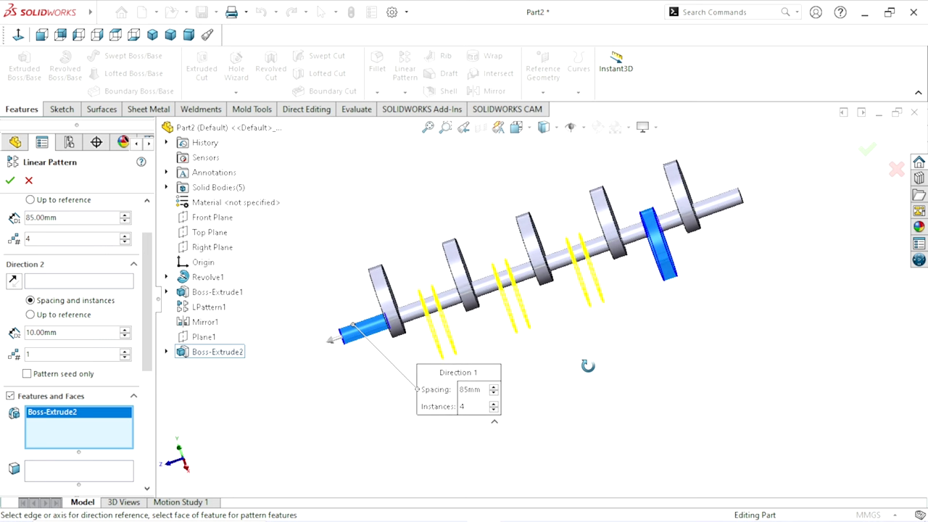
scroll(555, 379, "up", 1)
left_click(9, 181)
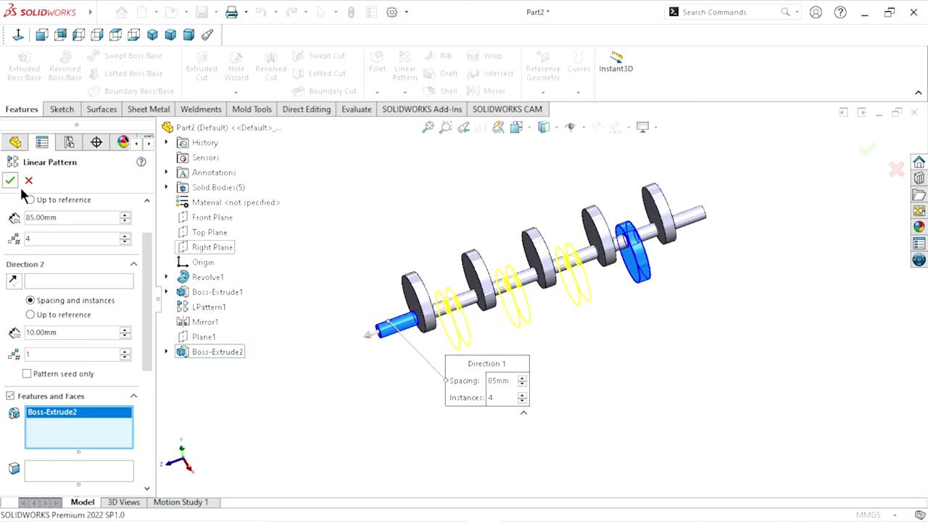
scroll(602, 335, "up", 1)
Step: Orbit the crankshaft, return it to isometric view and zoom toward the shaft end
scroll(602, 335, "down", 1)
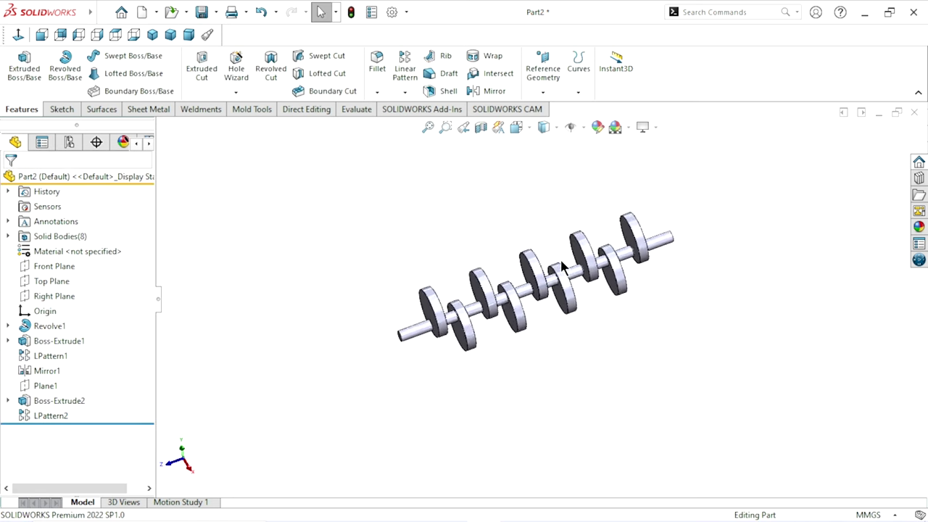
scroll(592, 322, "down", 2)
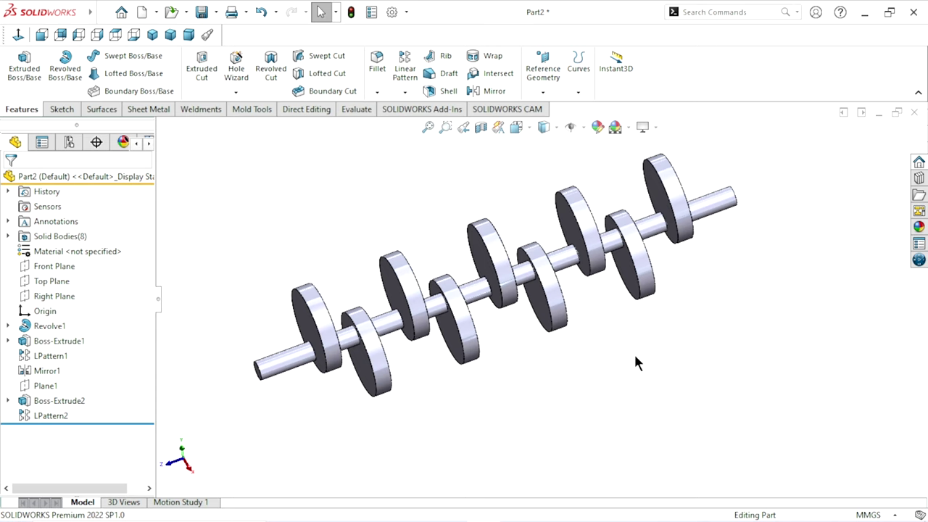
middle_click_drag(528, 348, 543, 353)
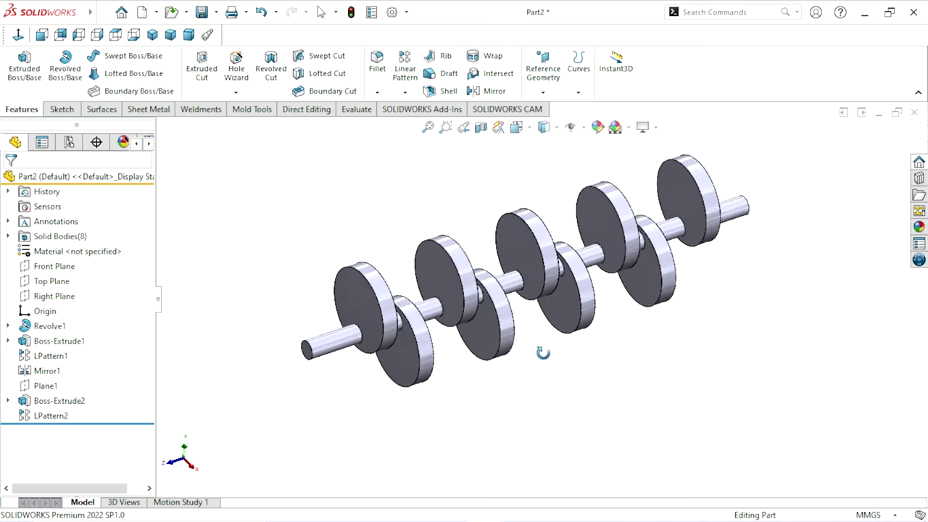
scroll(543, 354, "up", 1)
left_click(151, 35)
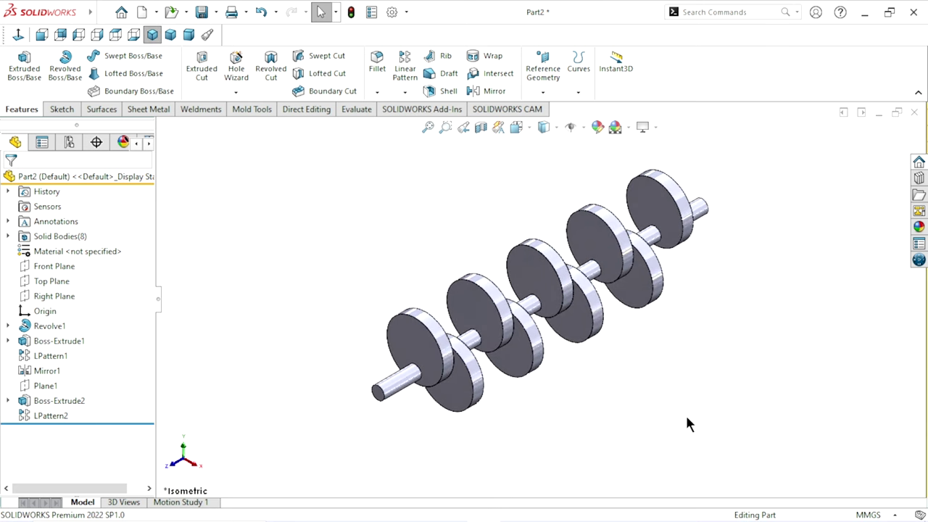
scroll(529, 434, "down", 3)
scroll(421, 435, "down", 3)
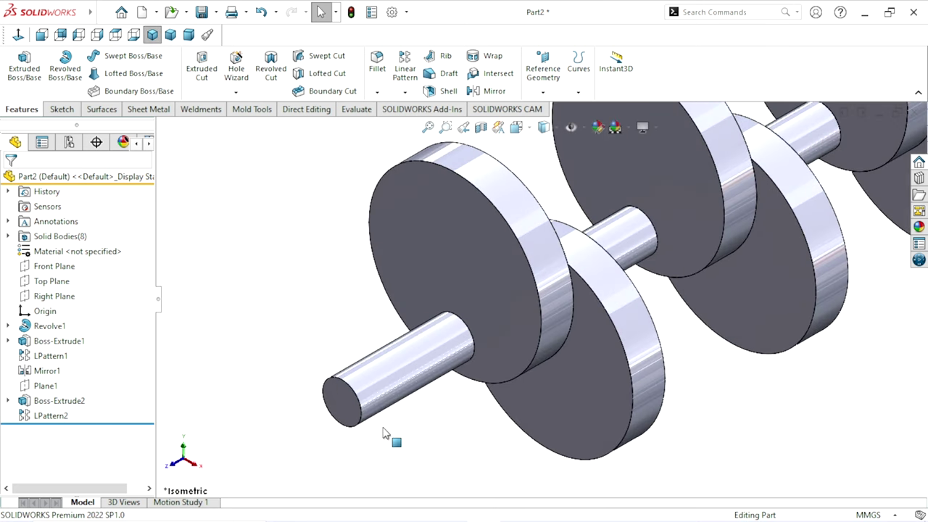
Step: Start a new sketch on the shaft's flat end face, viewed normal to it
left_click(346, 415)
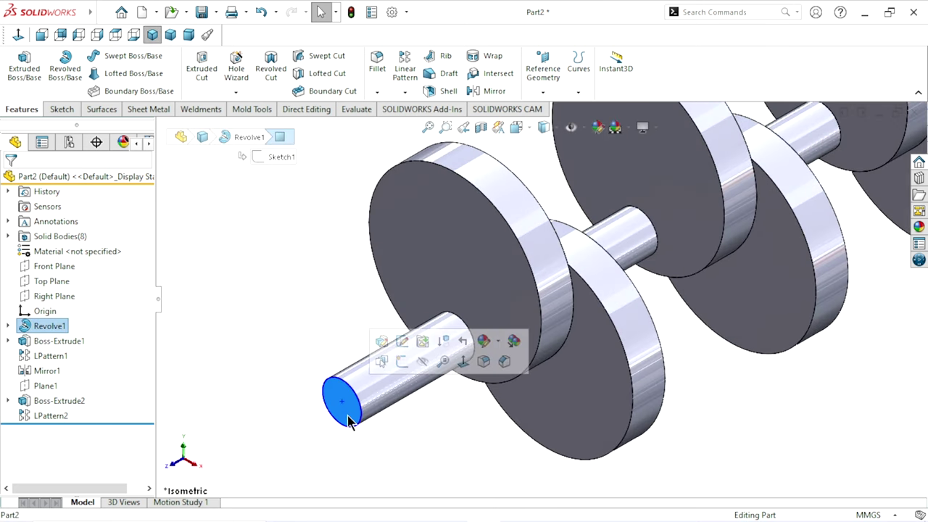
left_click(398, 362)
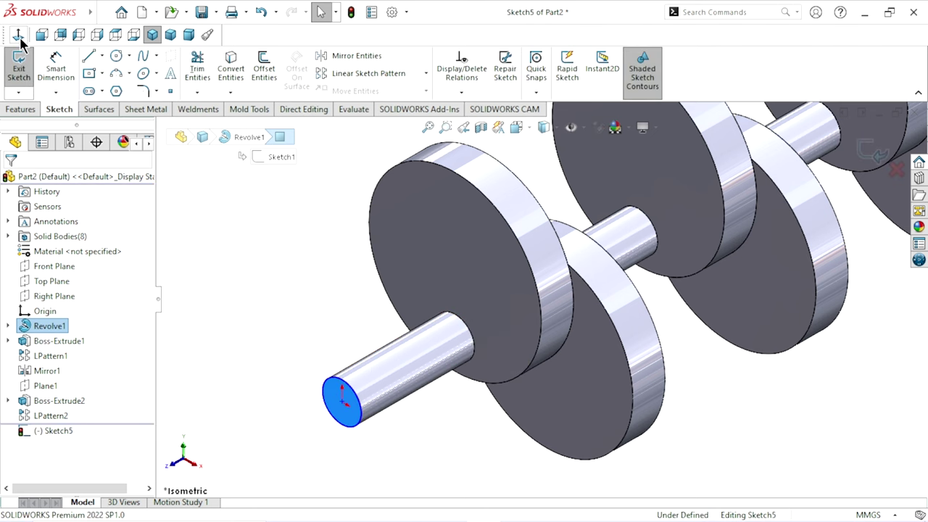
left_click(755, 385)
scroll(541, 347, "down", 2)
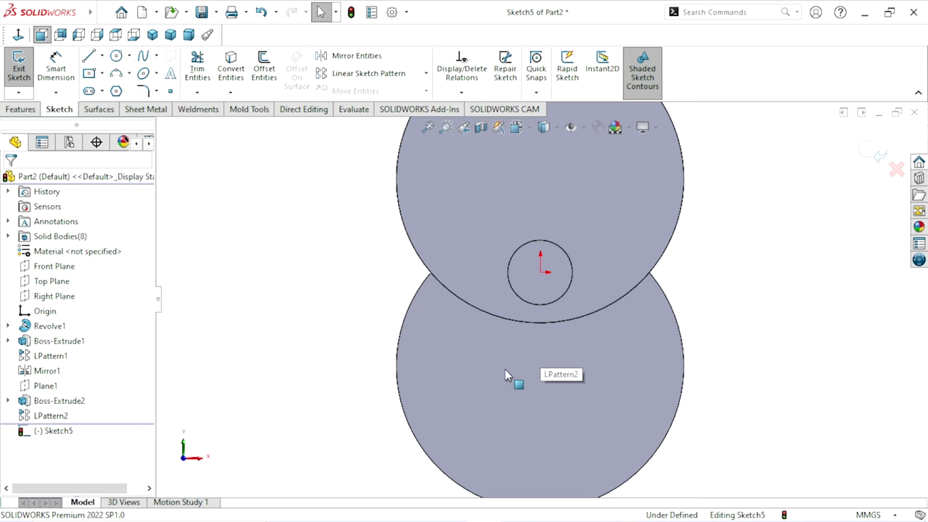
Step: Draw a corner rectangle straddling the top edge of the shaft circle
left_click(102, 74)
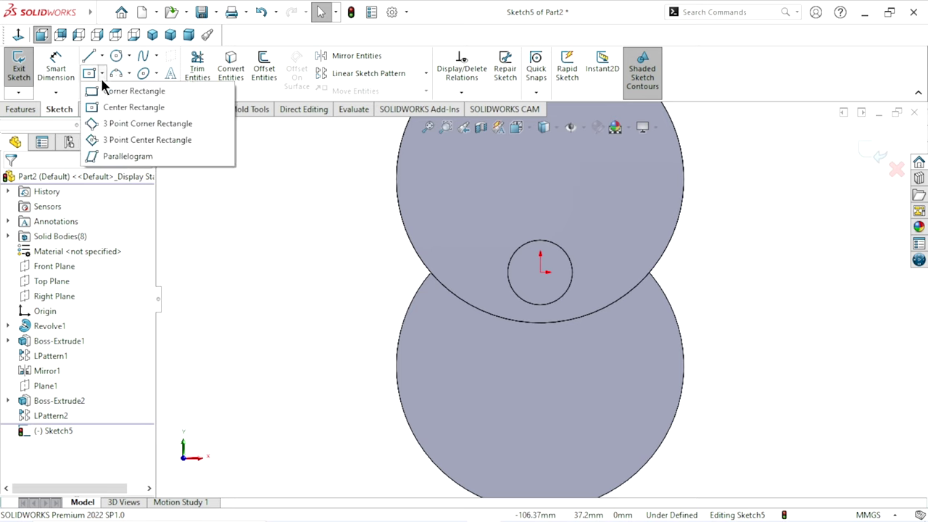
left_click(102, 90)
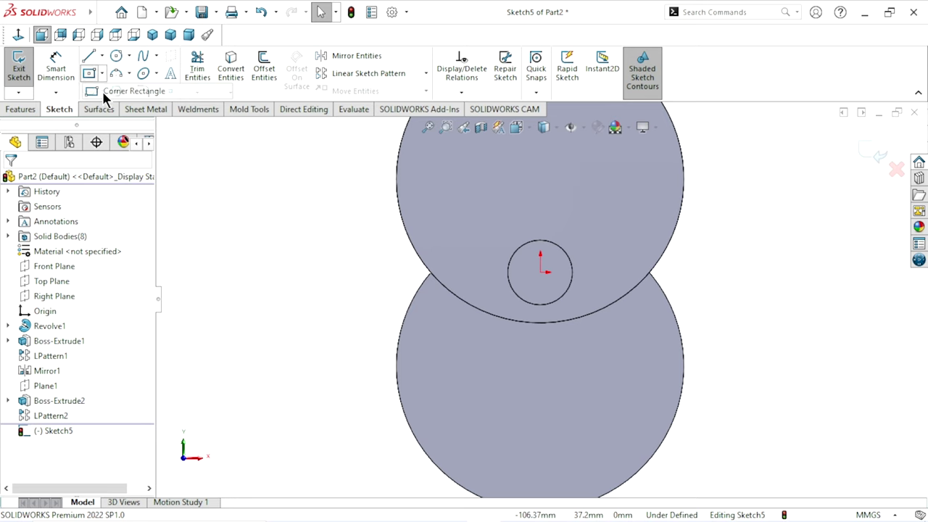
left_click(524, 215)
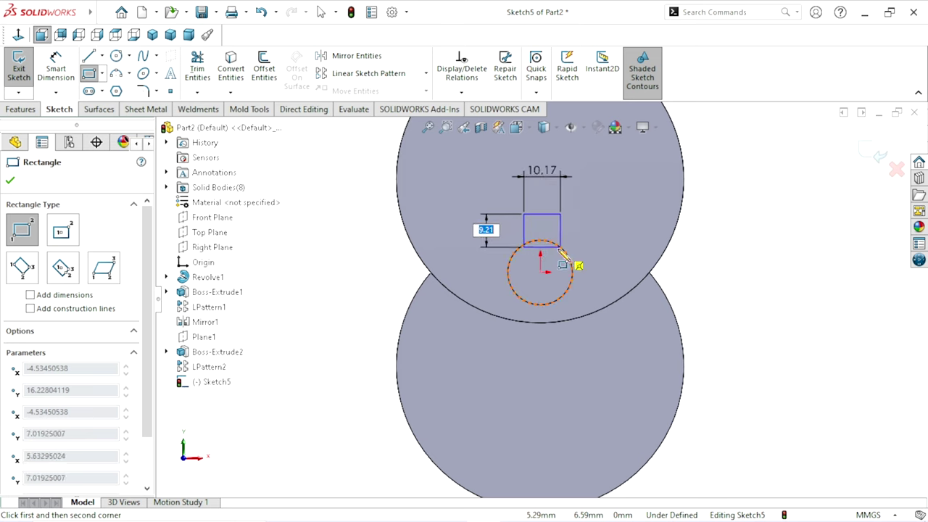
left_click(562, 248)
right_click(698, 265)
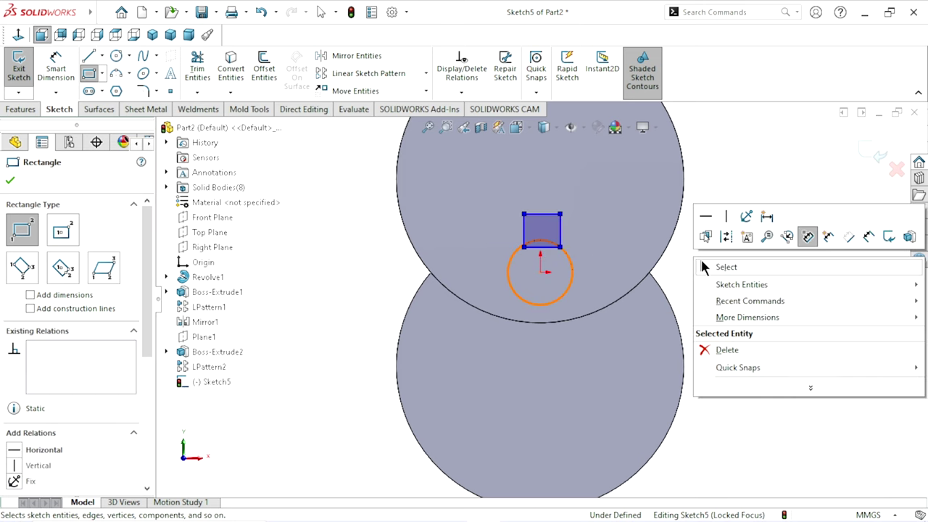
left_click(707, 267)
left_click(45, 67)
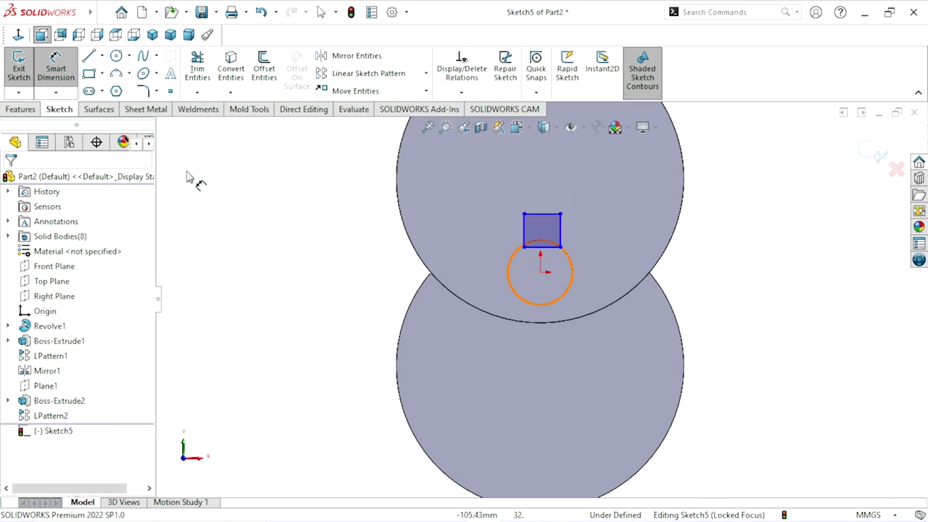
Step: Dimension the keyway rectangle's top edge width to 6 mm
left_click(547, 216)
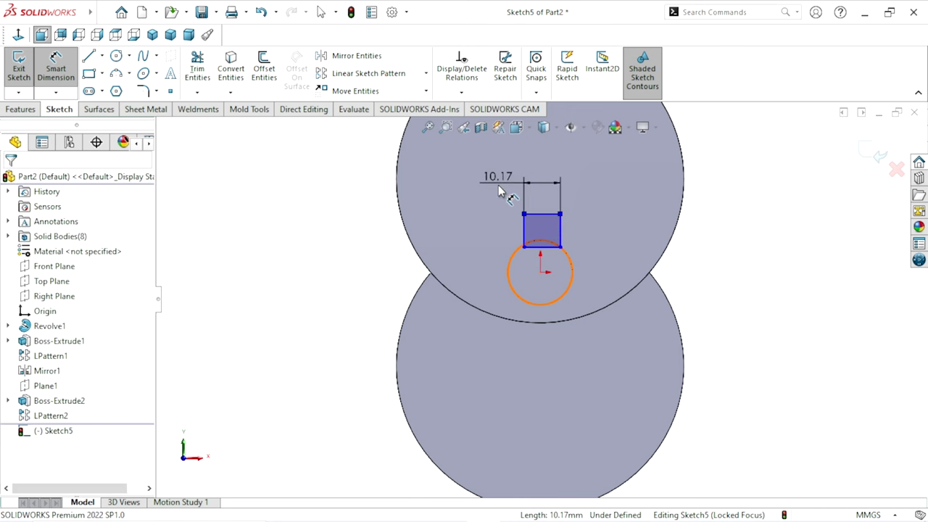
left_click(499, 185)
type("6")
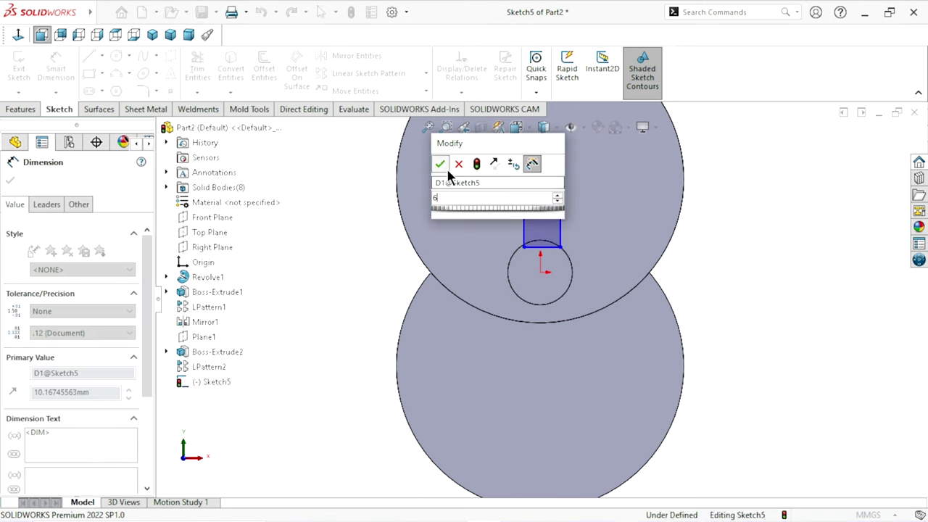
left_click(440, 163)
scroll(600, 241, "down", 1)
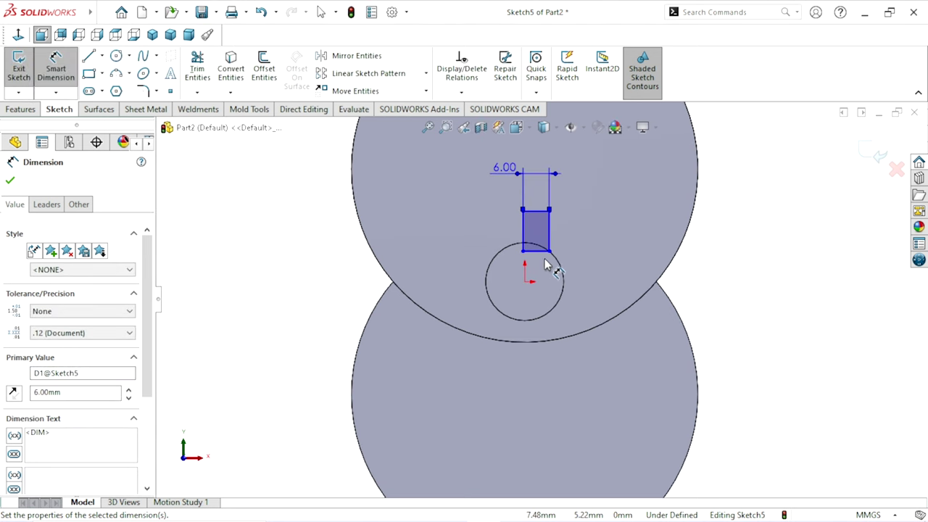
scroll(546, 265, "down", 2)
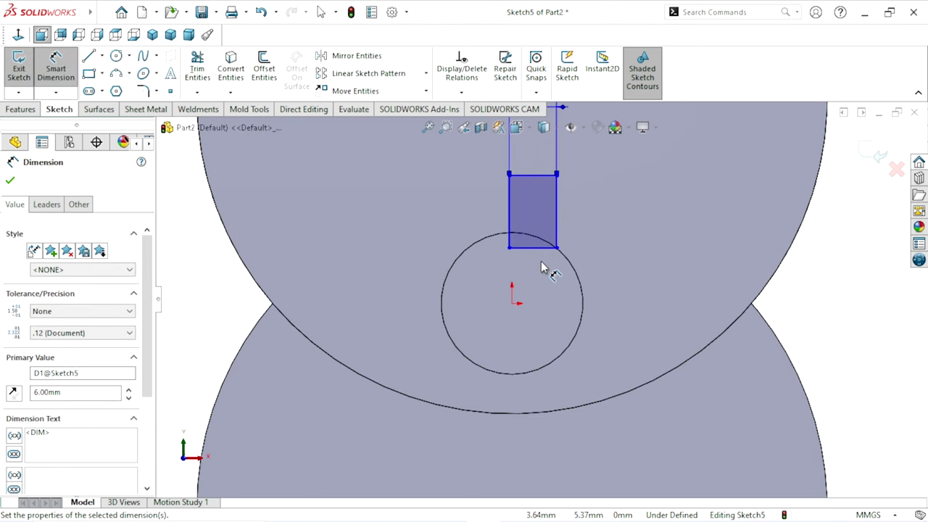
scroll(543, 266, "up", 1)
scroll(544, 265, "up", 2)
scroll(521, 291, "down", 1)
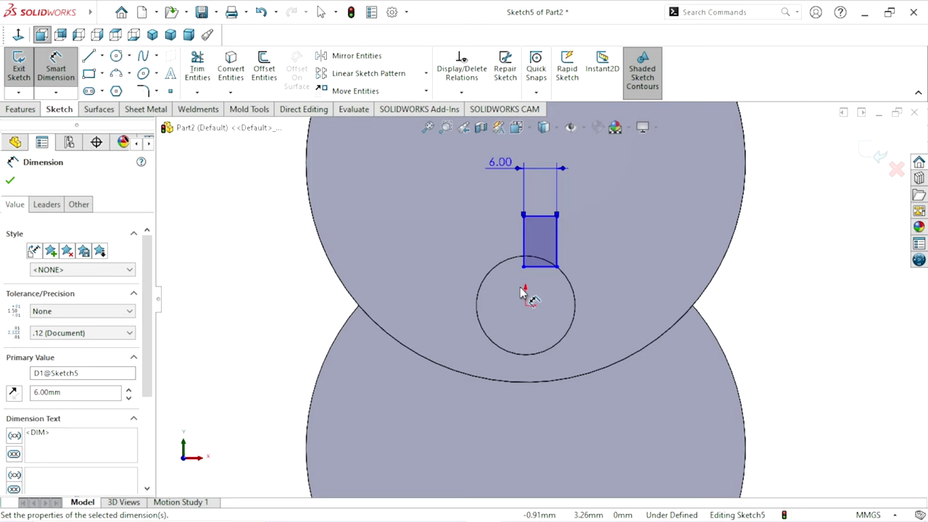
scroll(496, 320, "up", 1)
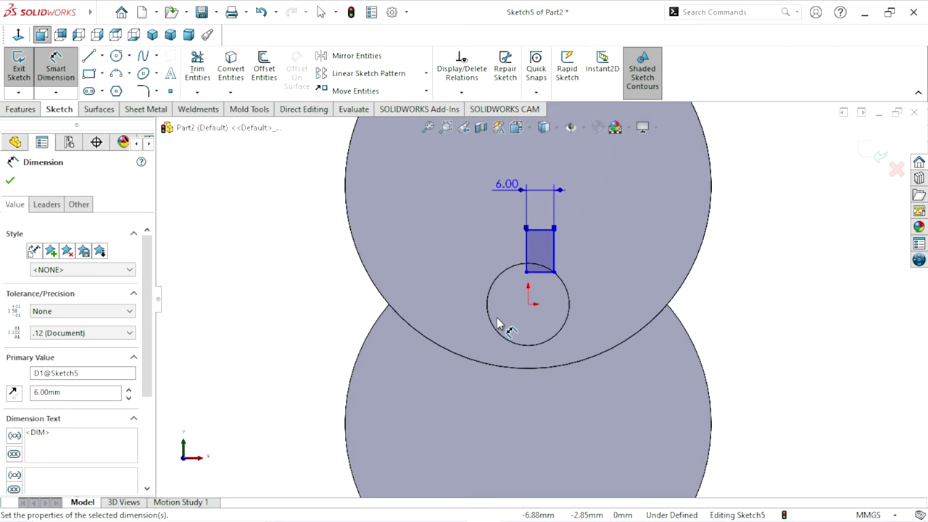
scroll(540, 305, "down", 1)
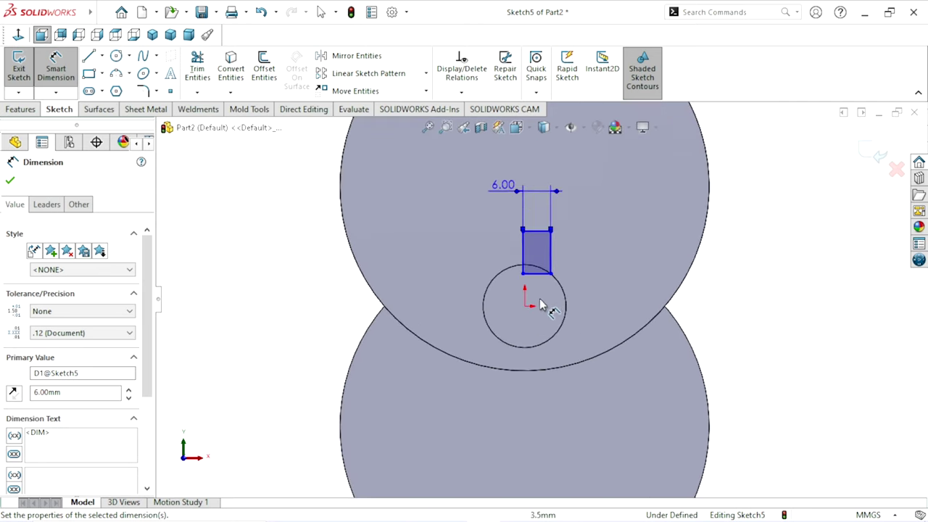
left_click(10, 184)
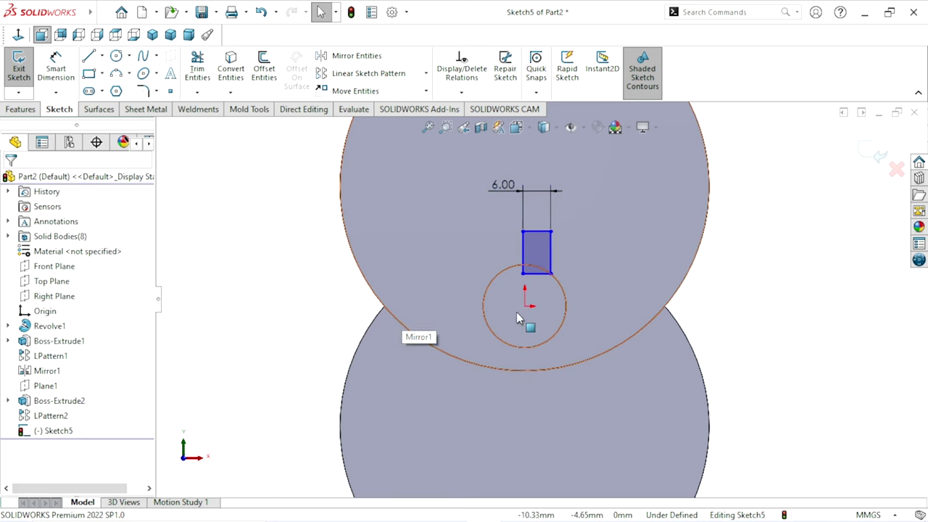
Step: Dimension the rectangle's bottom edge 6 mm above the shaft centre
left_click(56, 64)
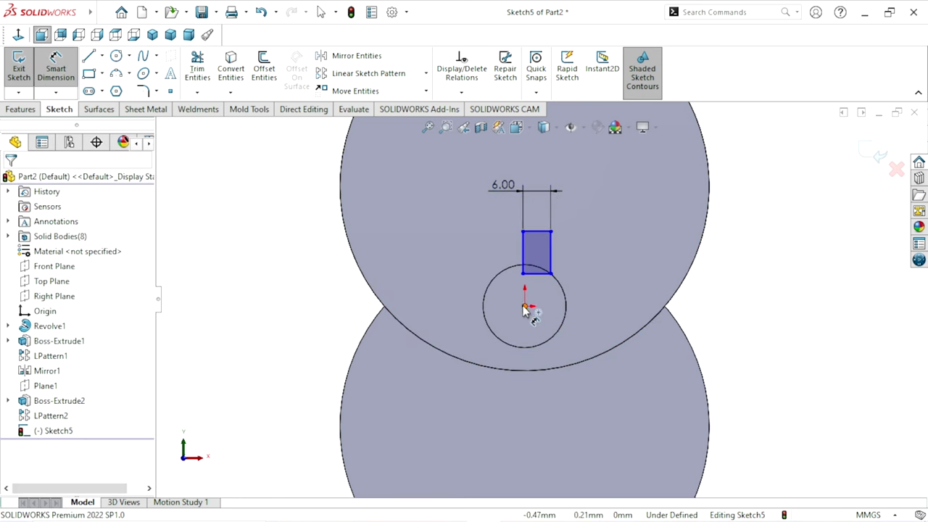
left_click(537, 277)
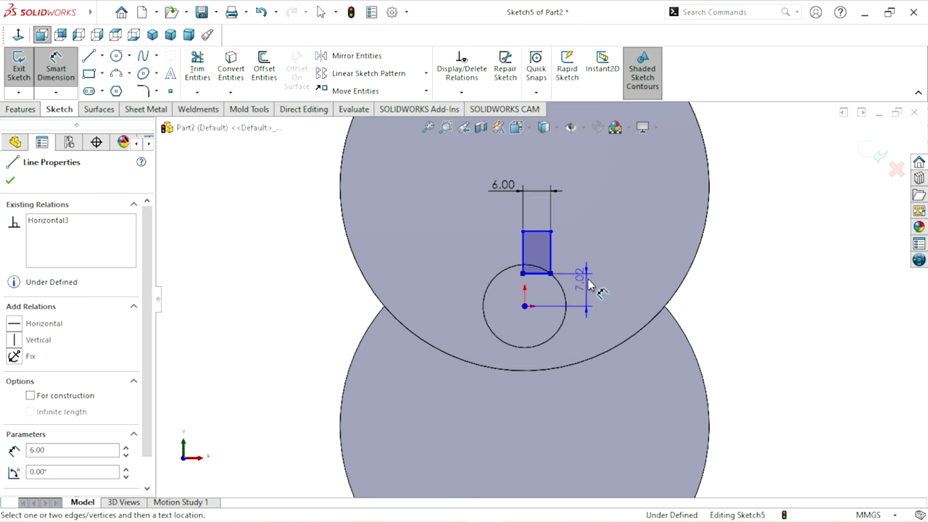
left_click(599, 261)
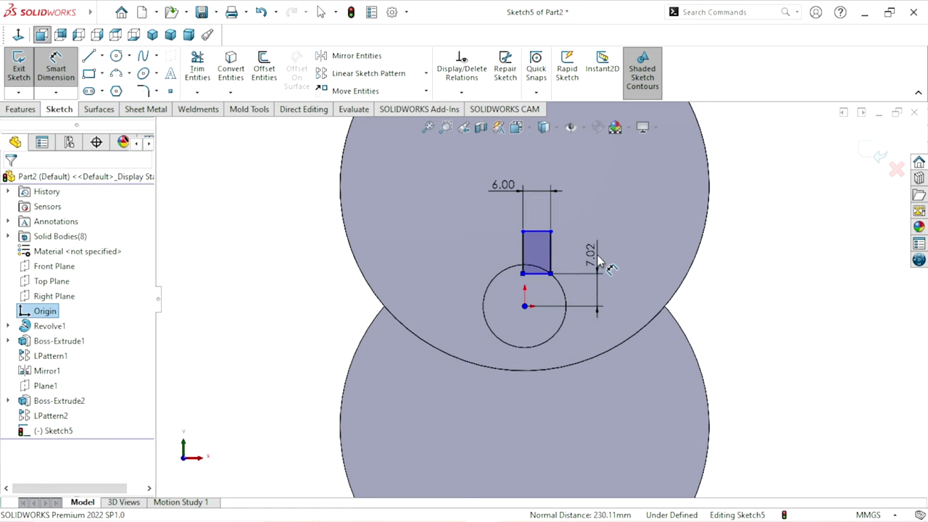
type("6")
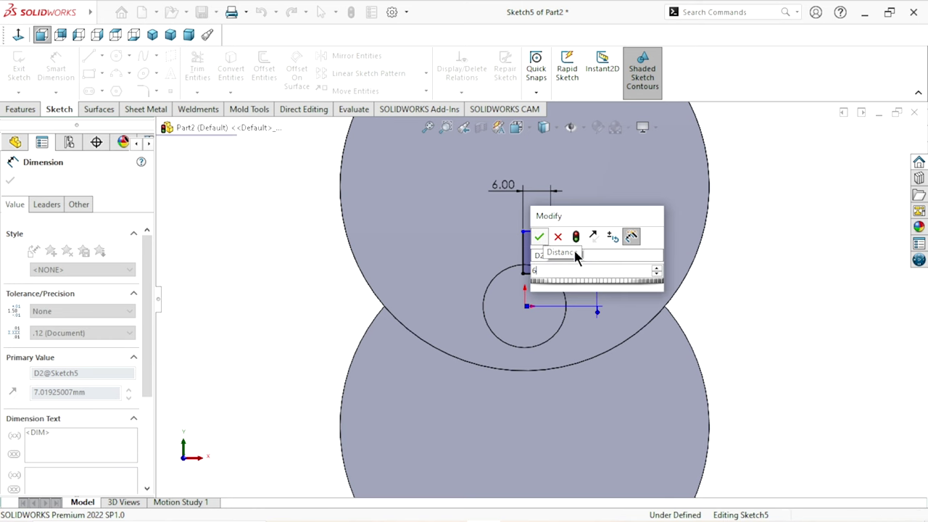
key("Return")
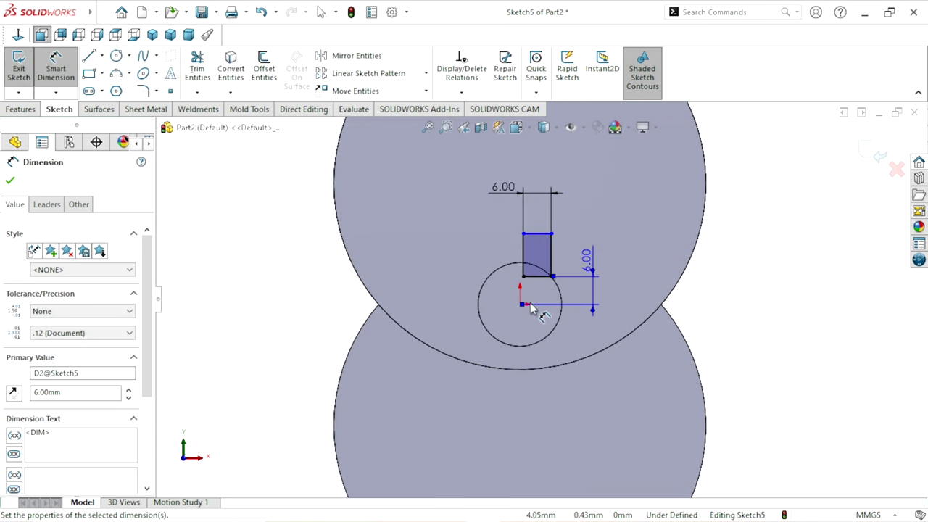
left_click(10, 182)
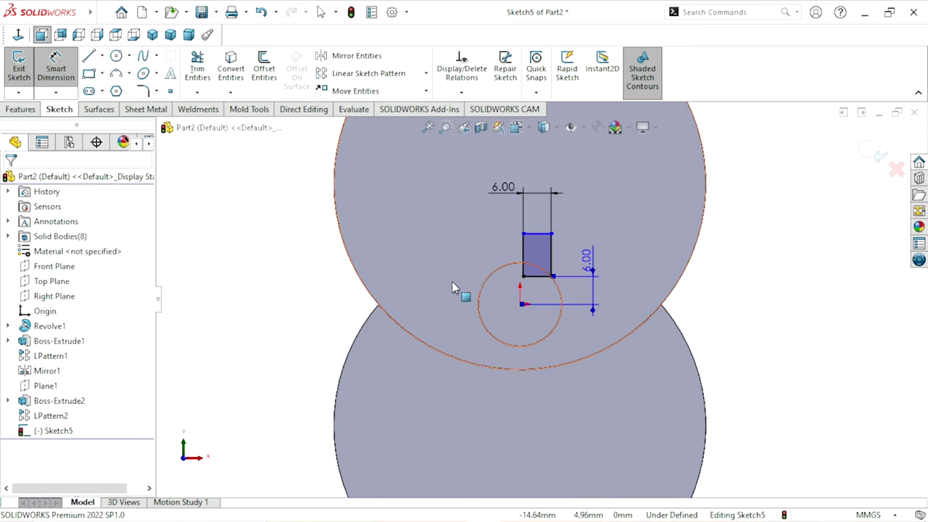
key("Escape")
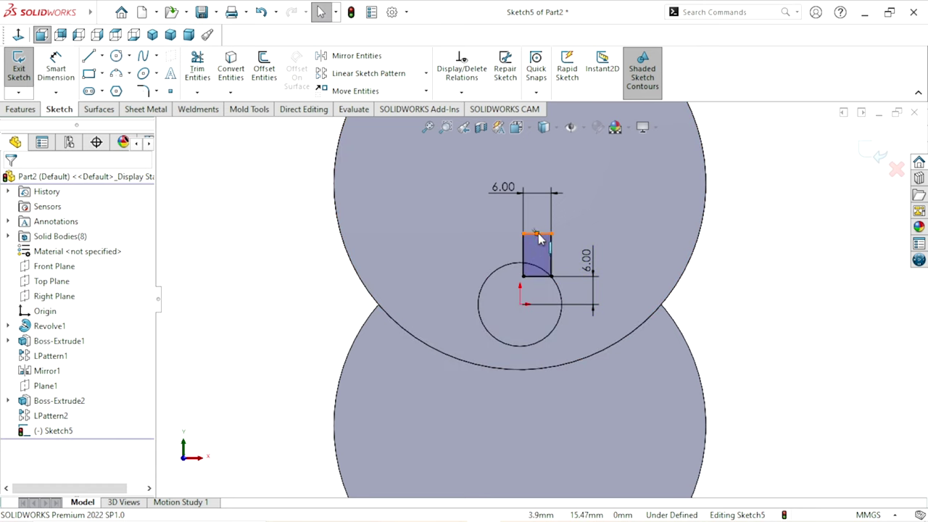
Step: Try a vertical relation between the top-edge midpoint and origin, then undo it
left_click(537, 234)
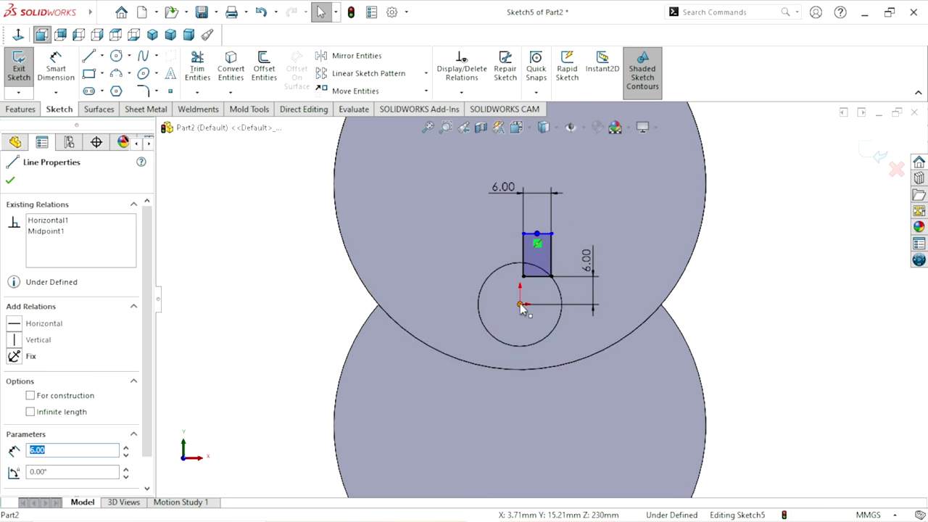
left_click(520, 303)
left_click(537, 234, "ctrl")
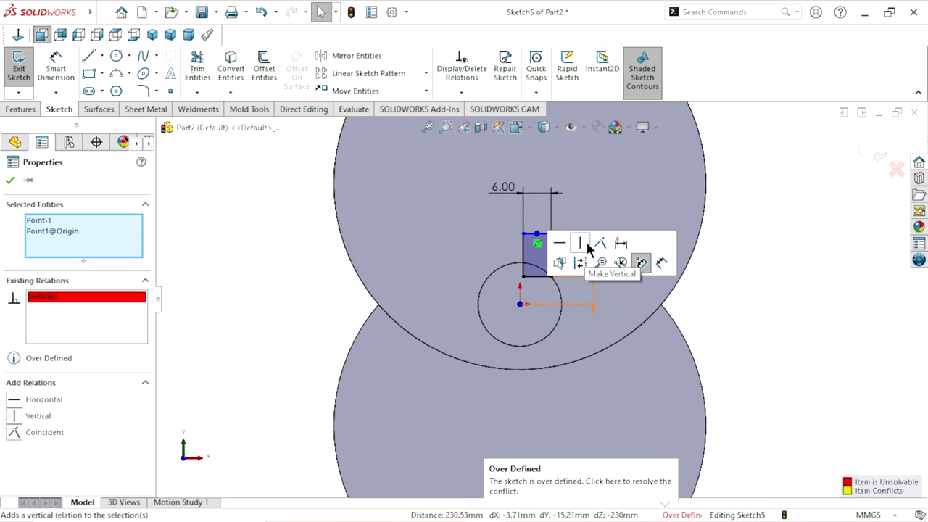
left_click(588, 247)
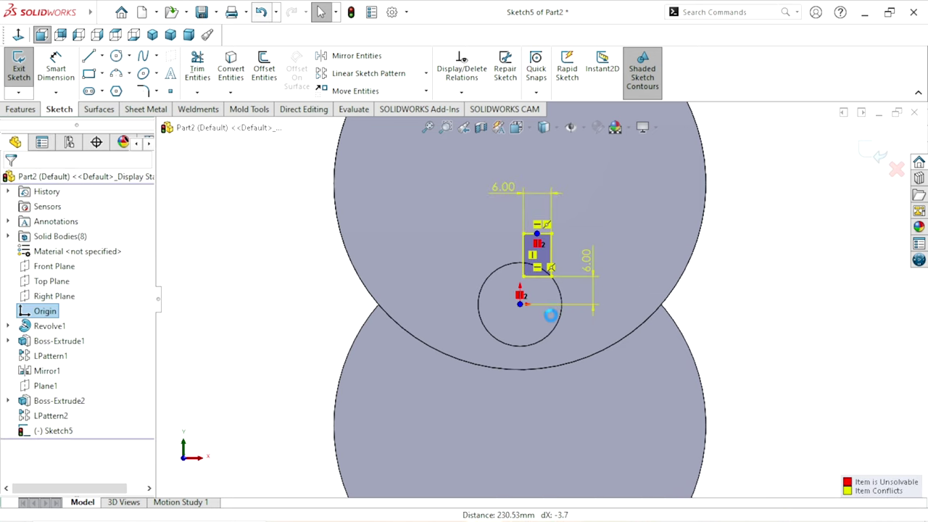
key("ctrl+z")
scroll(554, 317, "down", 2)
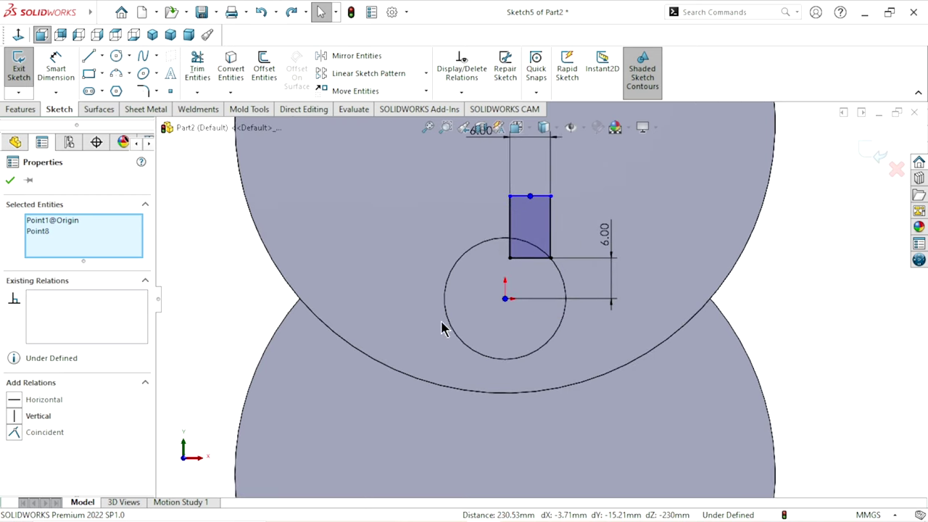
left_click(10, 181)
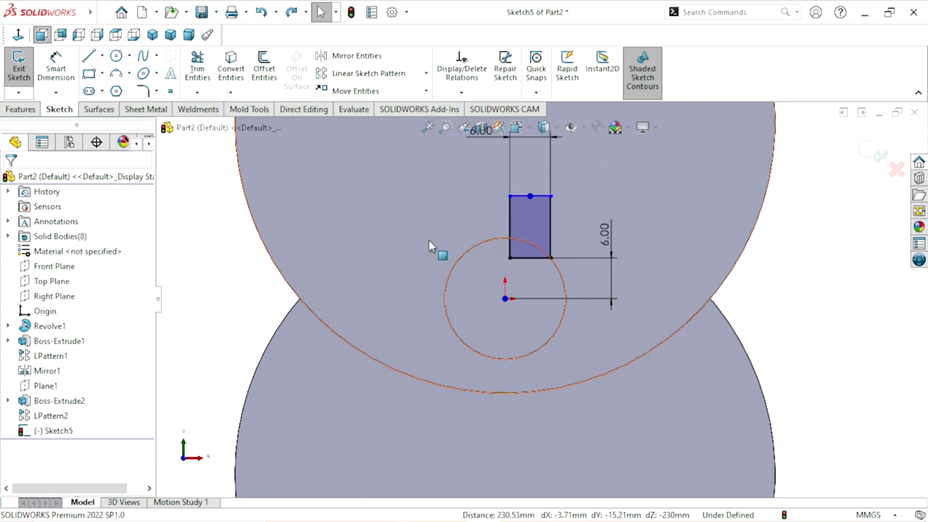
Step: Shift the rectangle and centre its top-edge midpoint vertically above the origin
left_click(537, 211)
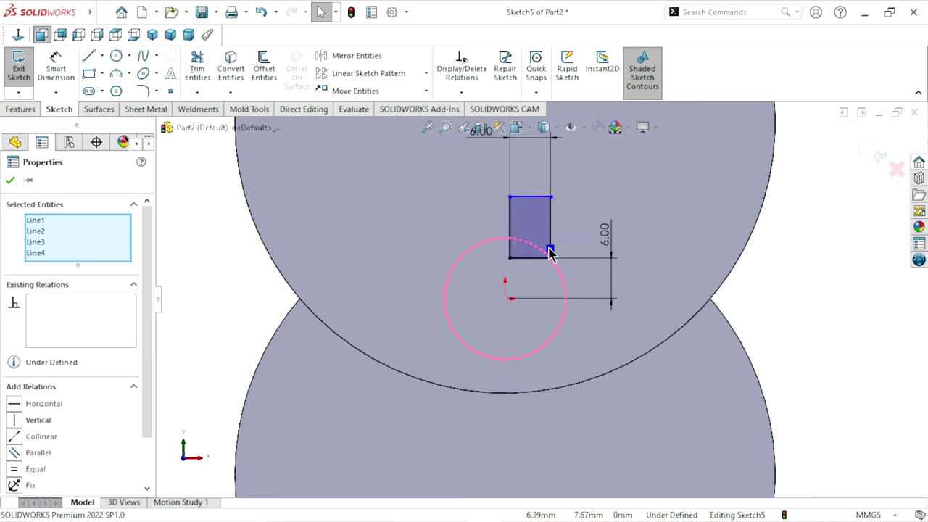
mouse_move(532, 223)
left_mouse_down()
mouse_move(496, 224)
mouse_move(506, 226)
left_mouse_up()
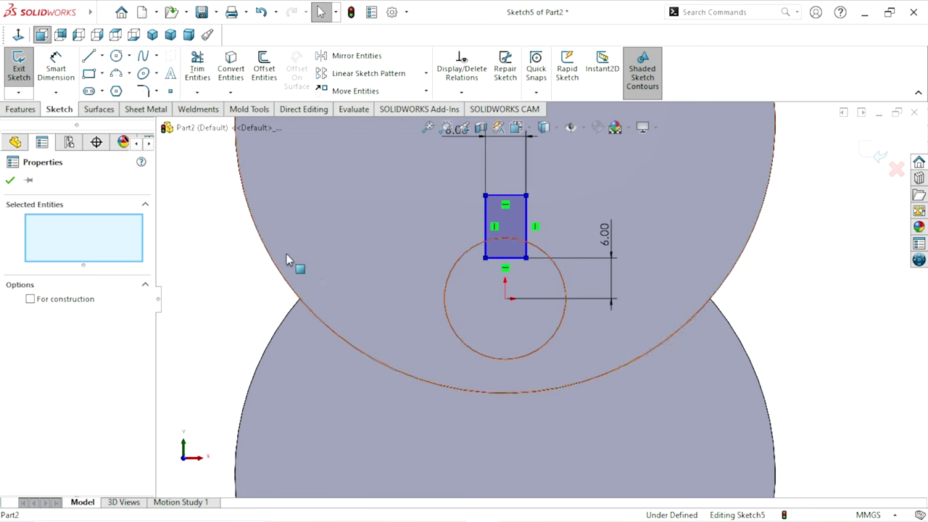
left_click(10, 181)
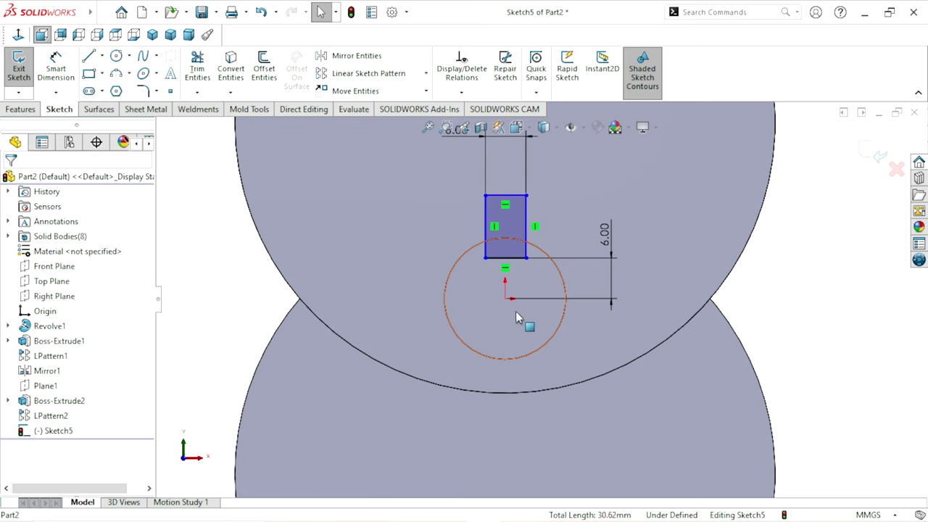
left_click(506, 196)
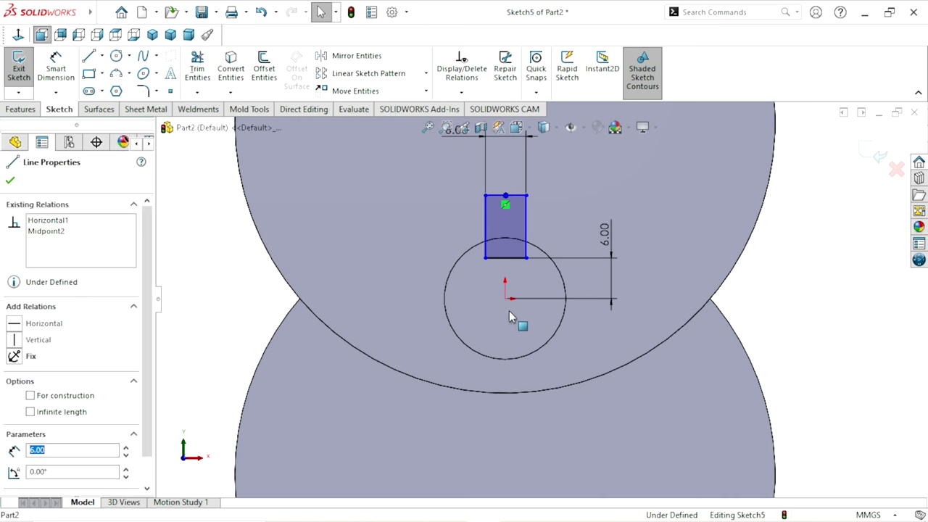
left_click(507, 302, "ctrl")
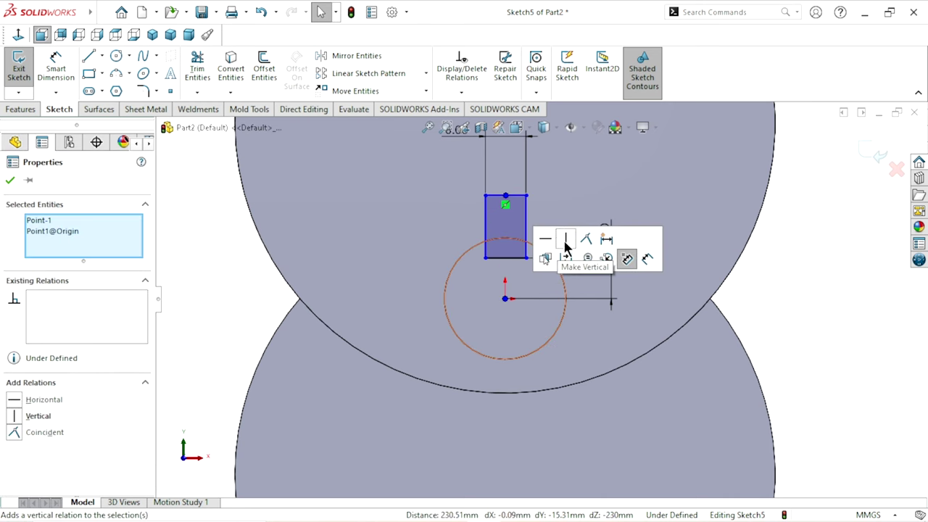
left_click(566, 239)
scroll(565, 350, "up", 2)
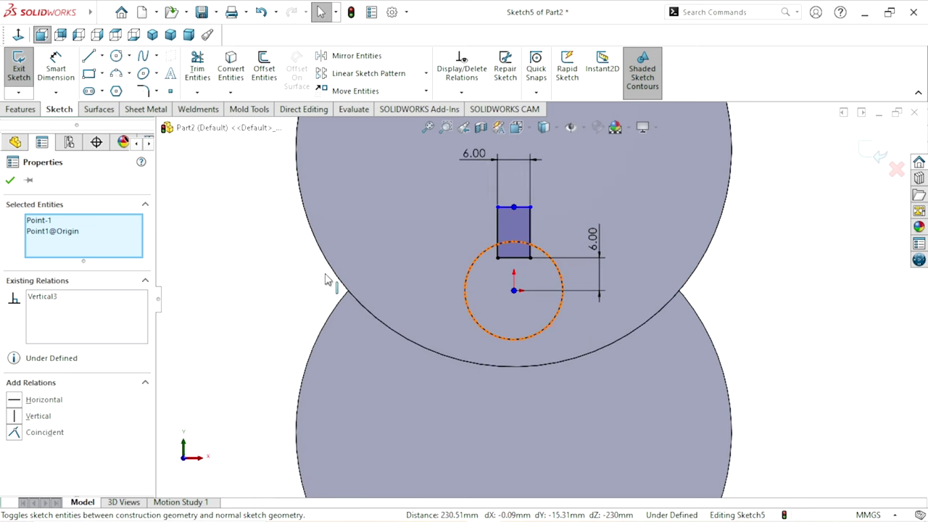
left_click(8, 180)
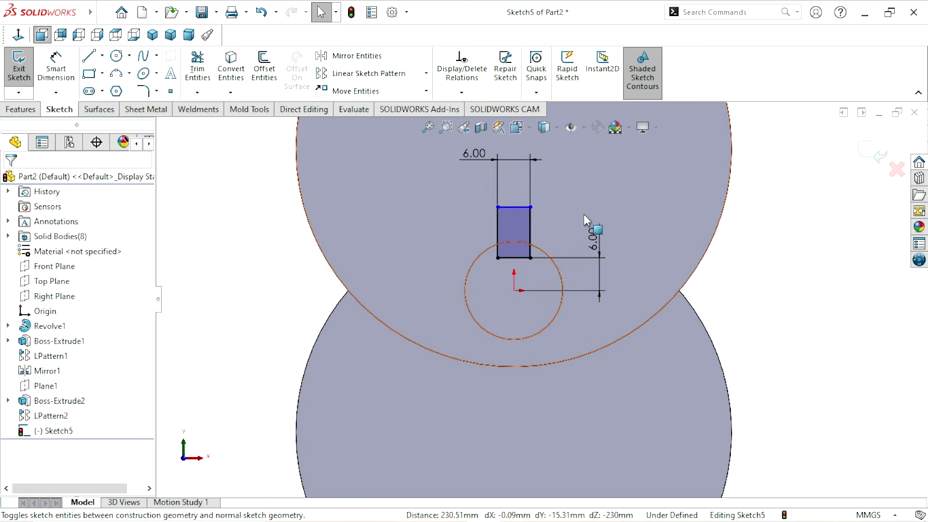
Step: Dimension the rectangle's left edge height to 6 mm, fully defining Sketch5
left_click(53, 67)
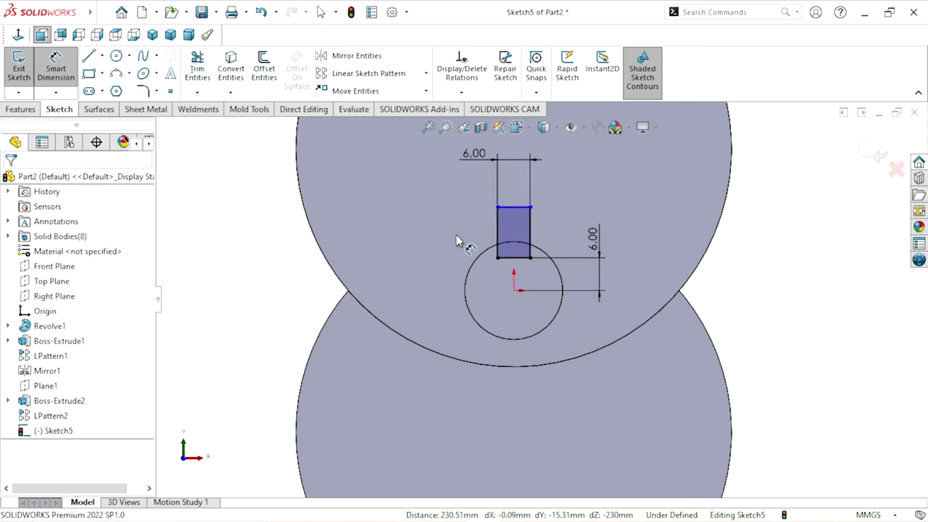
left_click(498, 231)
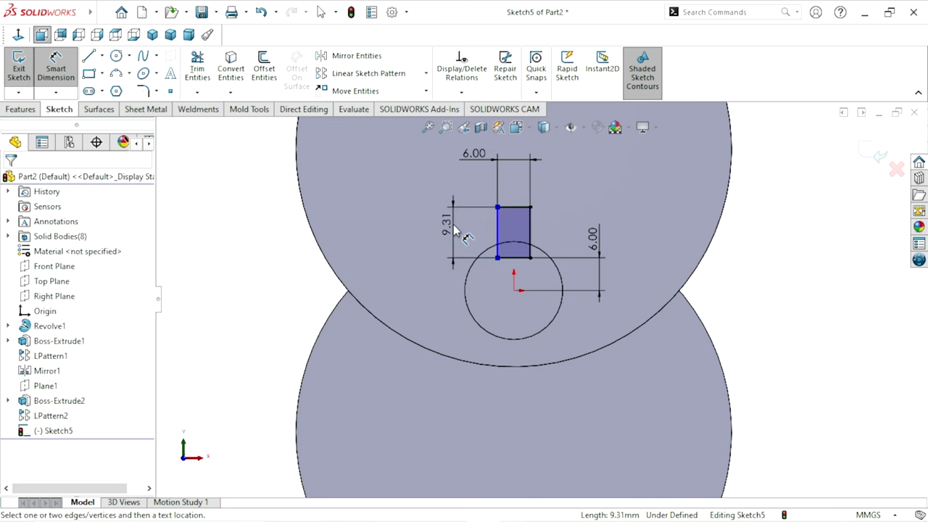
left_click(453, 232)
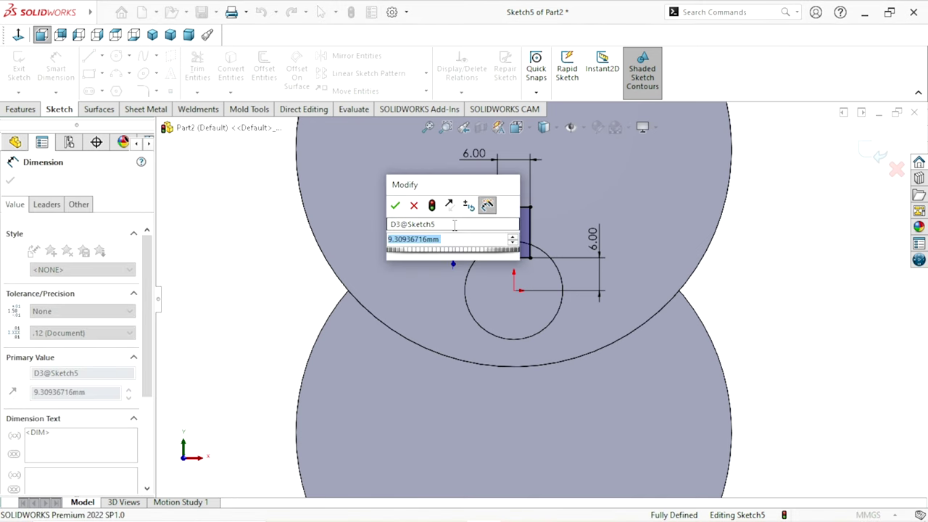
left_click(395, 206)
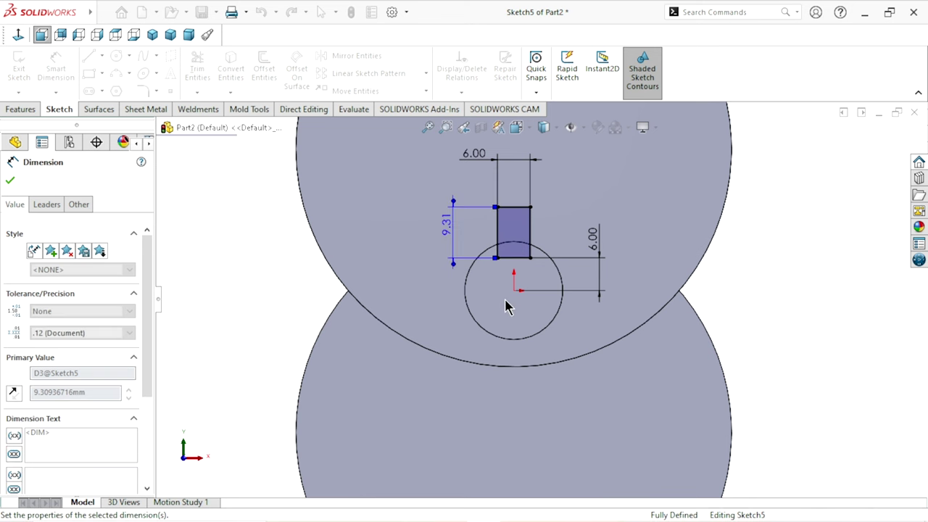
scroll(515, 304, "up", 2)
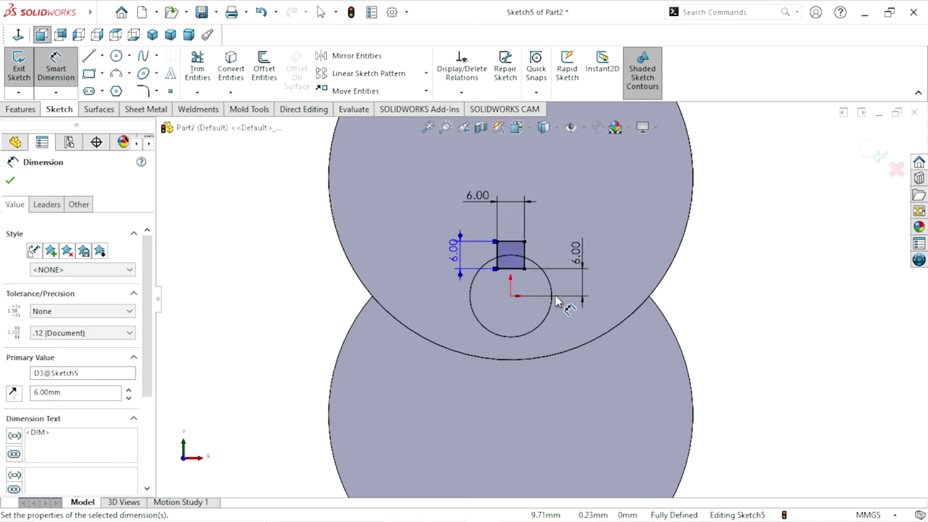
left_click(10, 181)
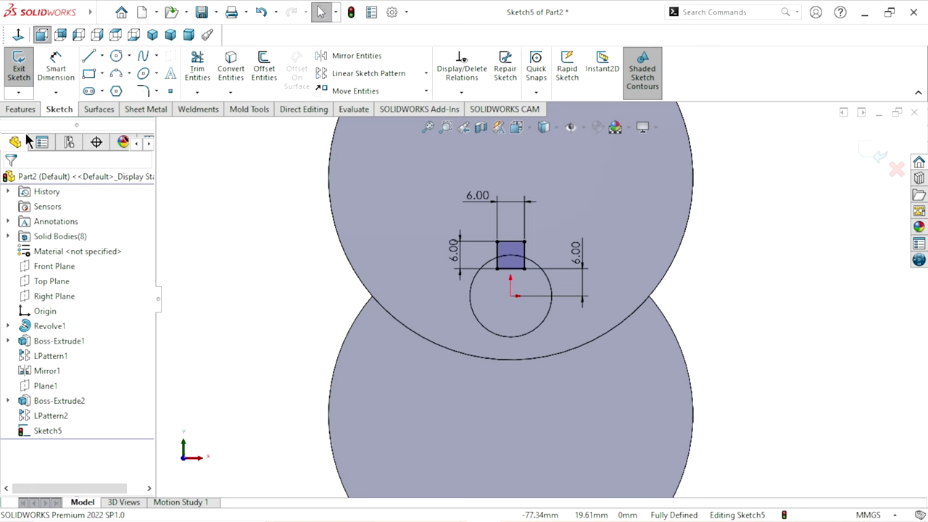
left_click(23, 109)
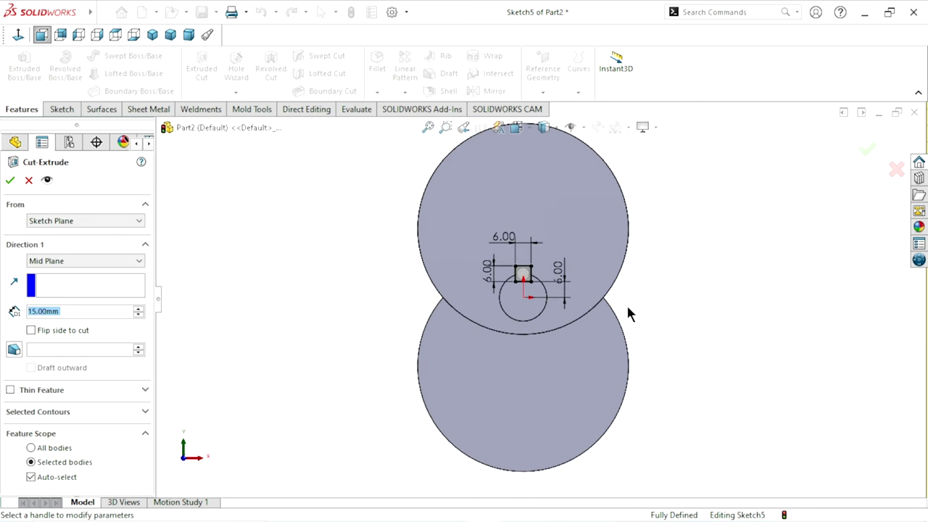
scroll(429, 405, "up", 3)
scroll(500, 390, "down", 4)
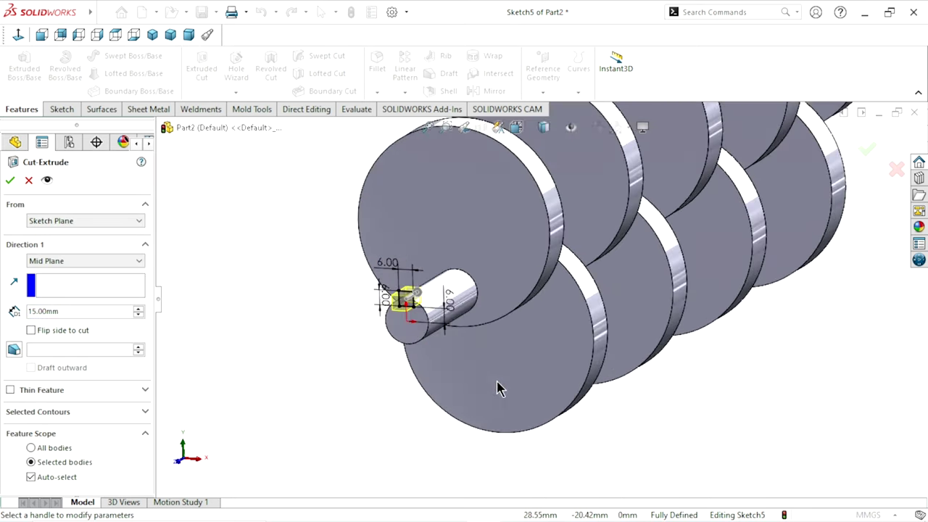
left_click(98, 265)
left_click(77, 271)
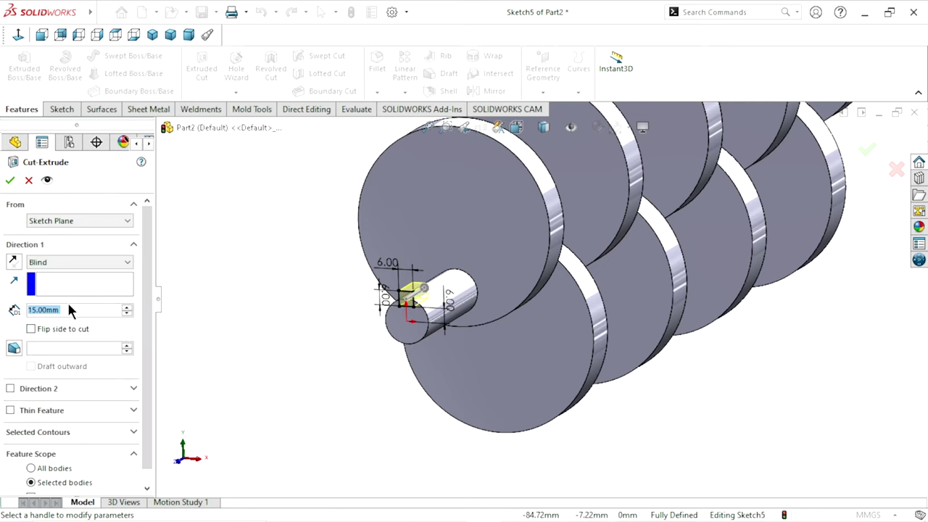
left_click(87, 311)
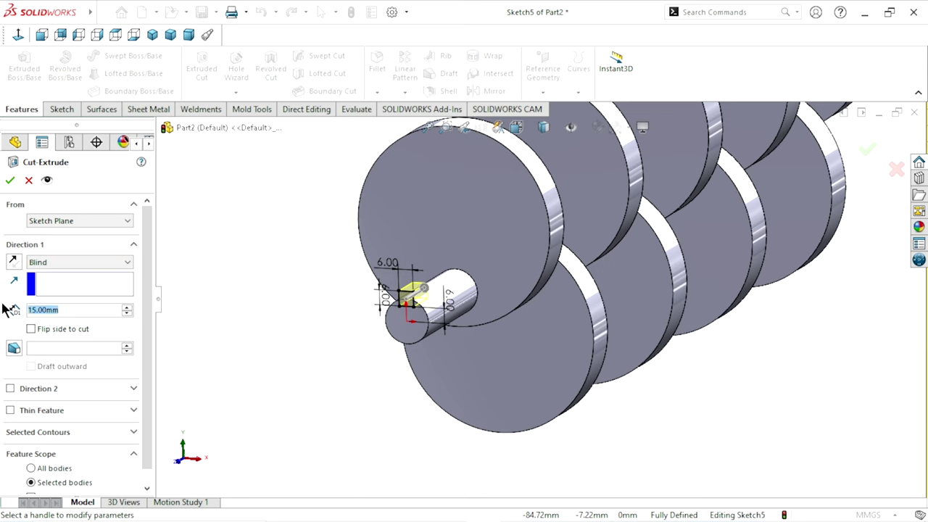
type("2")
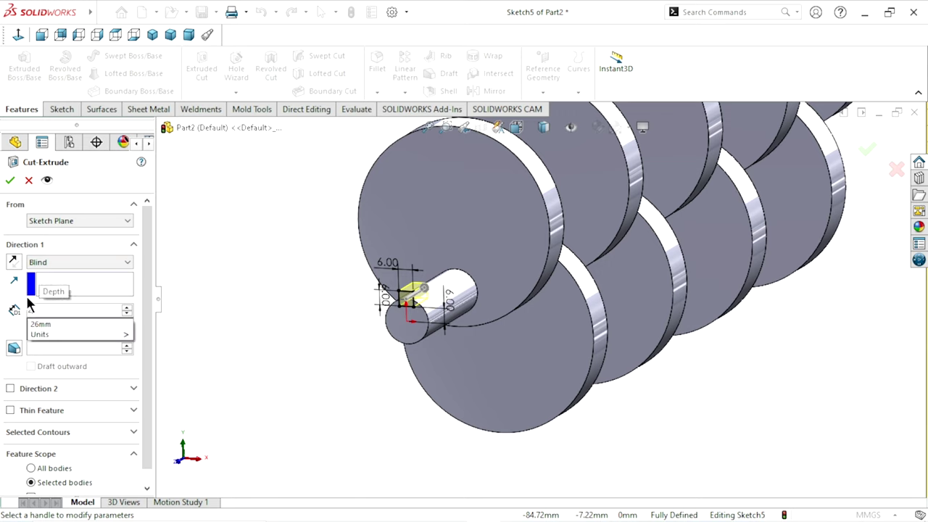
type("0")
key("Return")
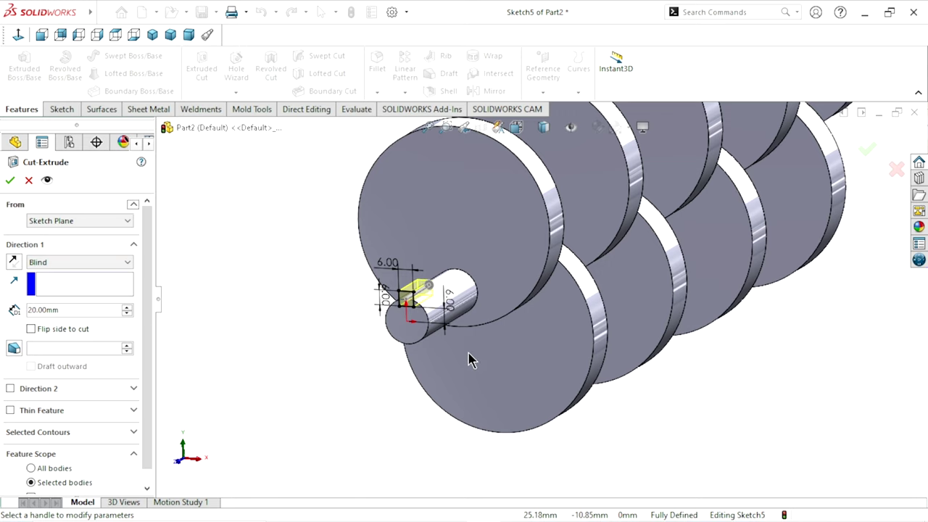
mouse_move(468, 353)
middle_mouse_down()
mouse_move(440, 346)
mouse_move(378, 390)
middle_mouse_up()
scroll(377, 389, "down", 5)
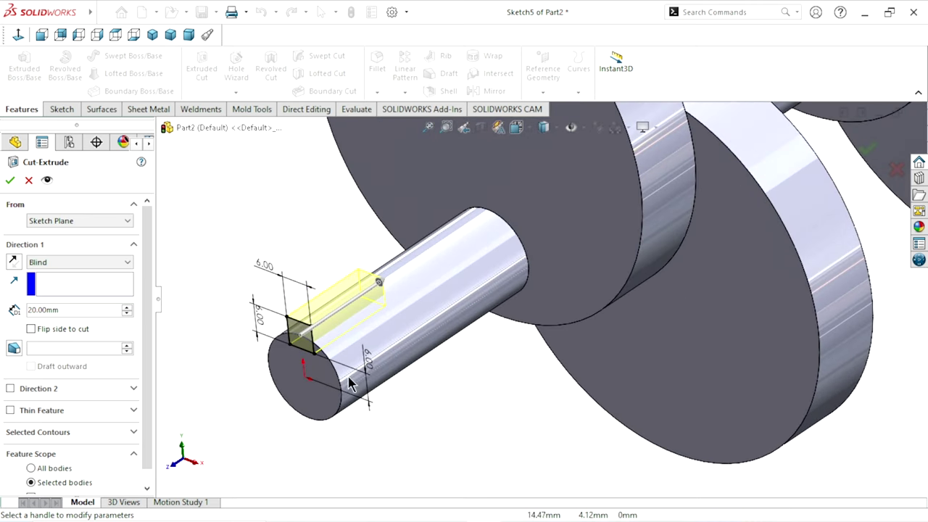
left_click(232, 231)
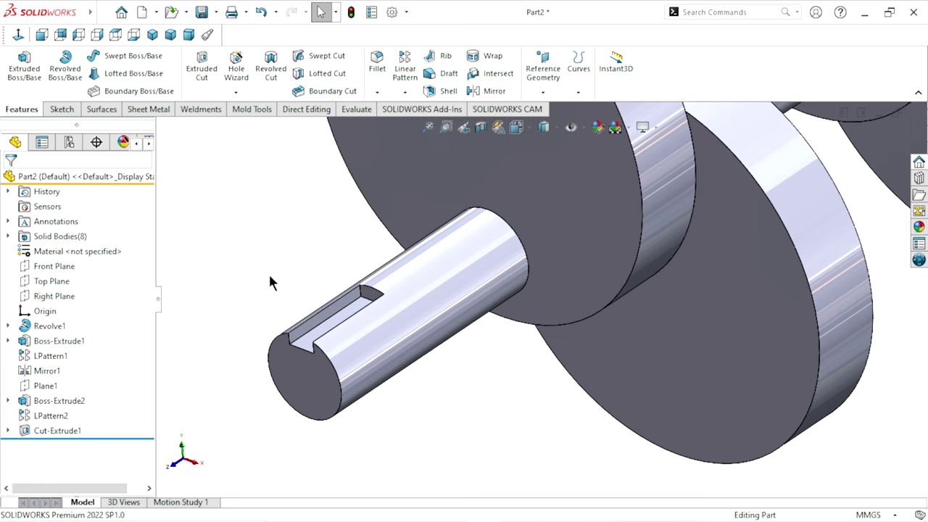
scroll(436, 327, "up", 3)
scroll(452, 329, "down", 3)
mouse_move(452, 329)
middle_mouse_down()
mouse_move(472, 313)
mouse_move(491, 380)
mouse_move(481, 383)
mouse_move(472, 314)
middle_mouse_up()
scroll(475, 318, "up", 2)
scroll(533, 304, "down", 1)
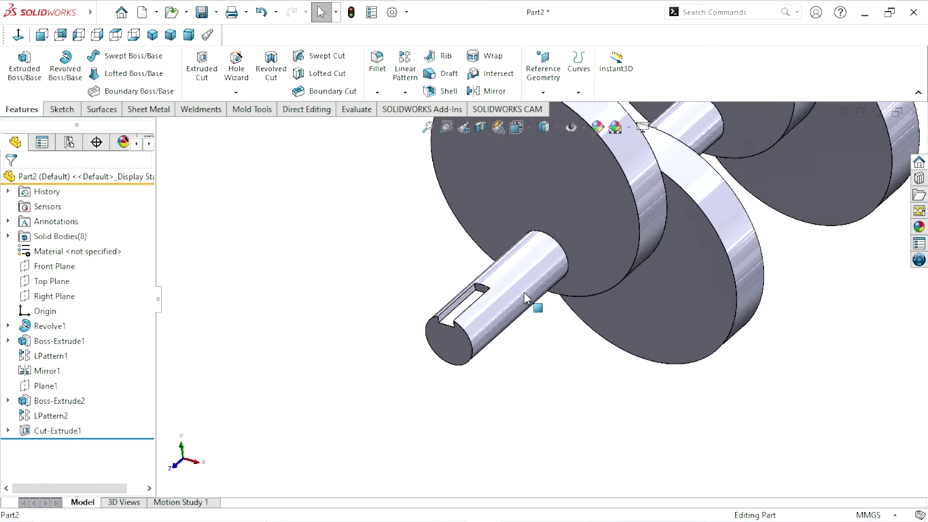
scroll(506, 305, "down", 1)
scroll(435, 348, "up", 4)
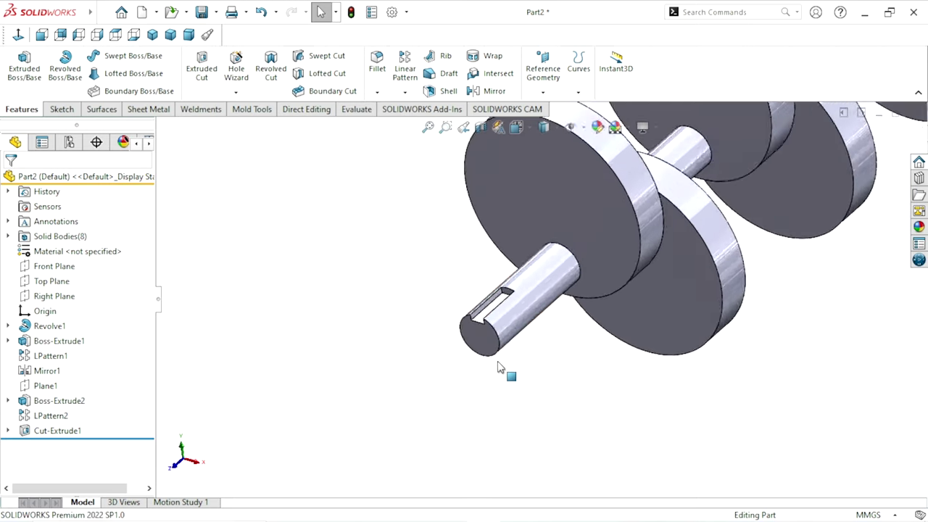
scroll(508, 362, "up", 3)
scroll(518, 355, "up", 2)
mouse_move(673, 211)
middle_mouse_down()
mouse_move(723, 286)
mouse_move(680, 265)
mouse_move(709, 332)
mouse_move(676, 331)
middle_mouse_up()
scroll(622, 258, "down", 2)
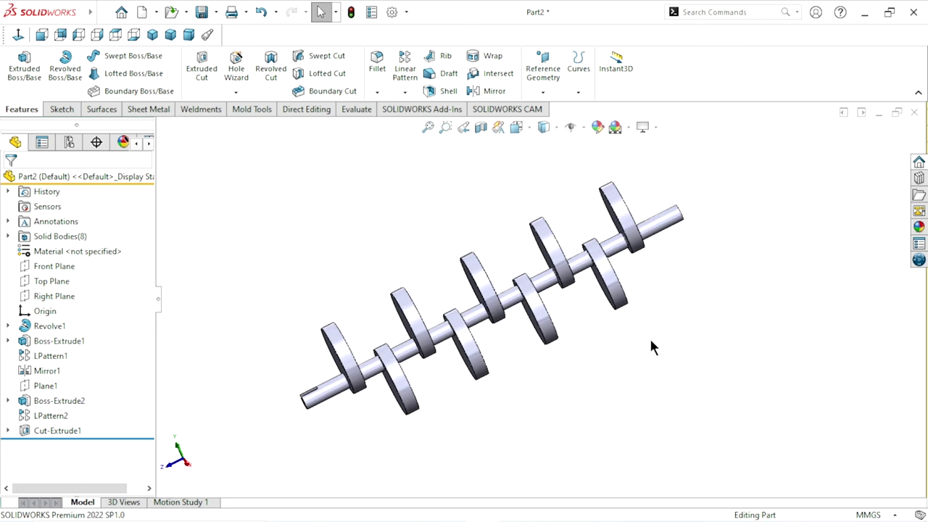
Step: Give the Revolve1 shaft the brushed steel appearance from Appearances > Metal > Steel
key("ctrl+7")
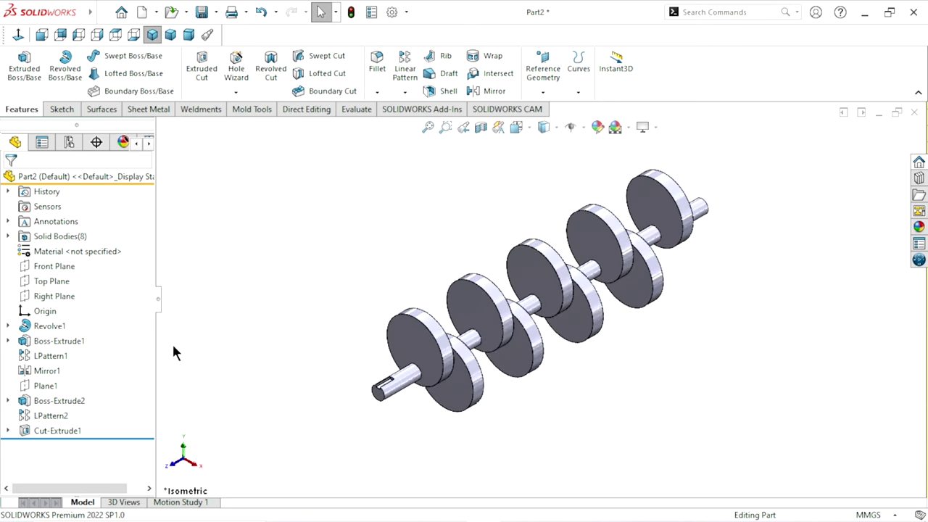
left_click(45, 328)
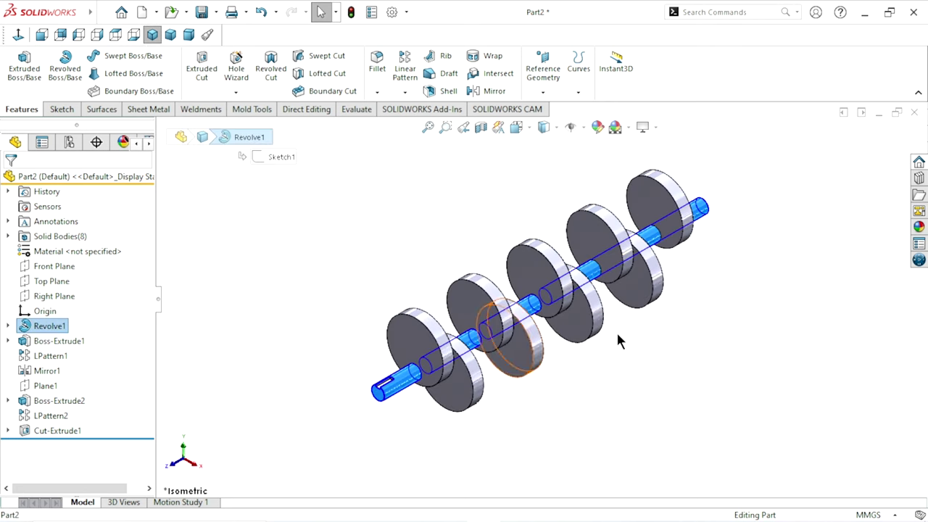
left_click(919, 226)
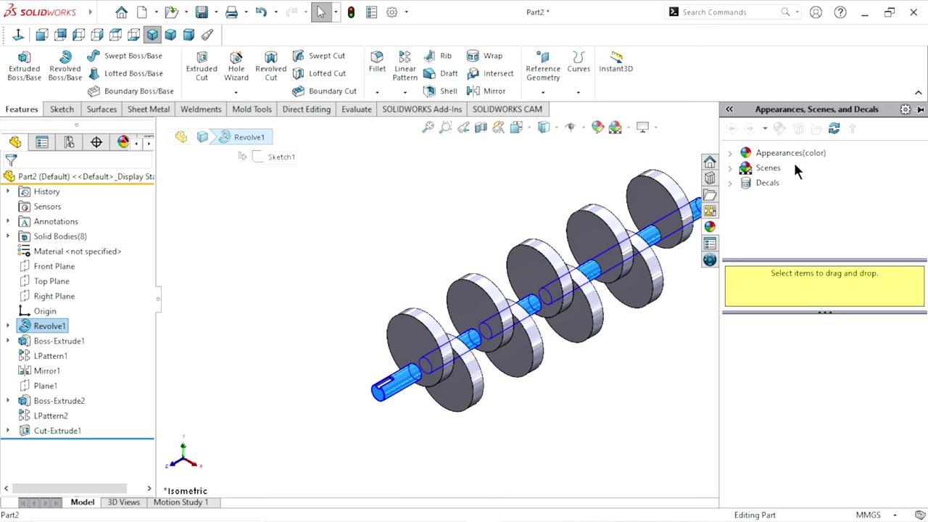
left_click(790, 156)
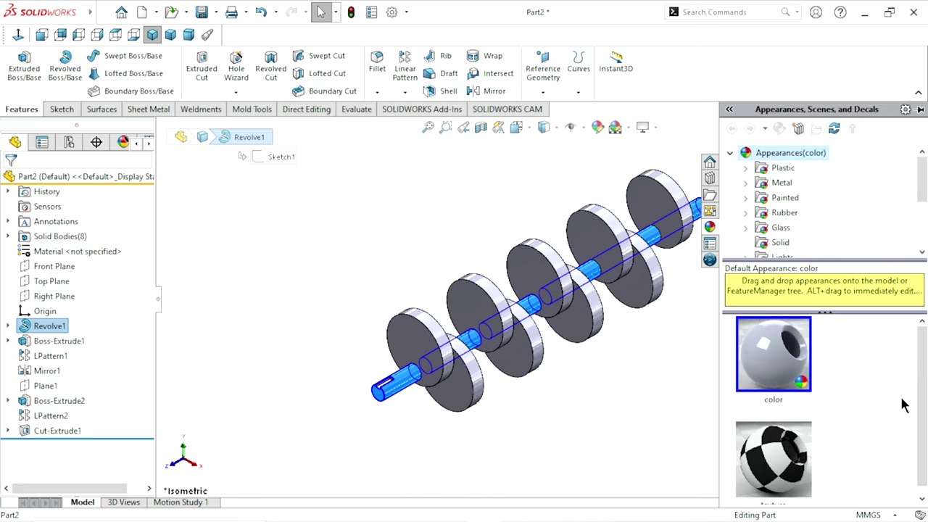
left_click(778, 185)
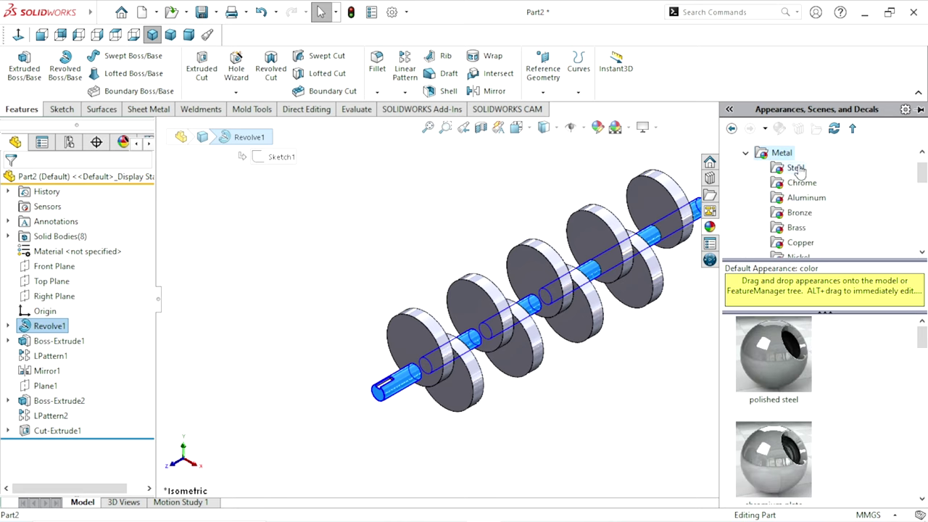
left_click(798, 169)
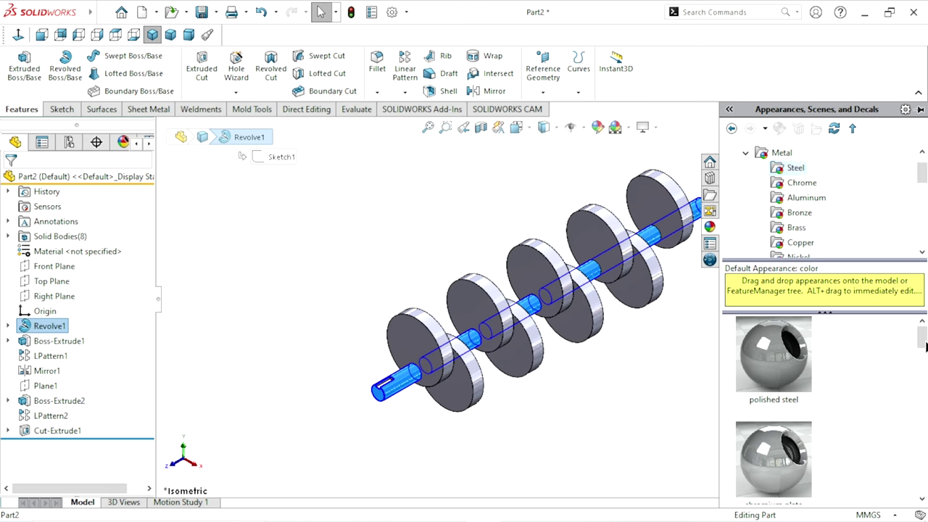
left_click_drag(923, 346, 923, 354)
left_click(770, 386)
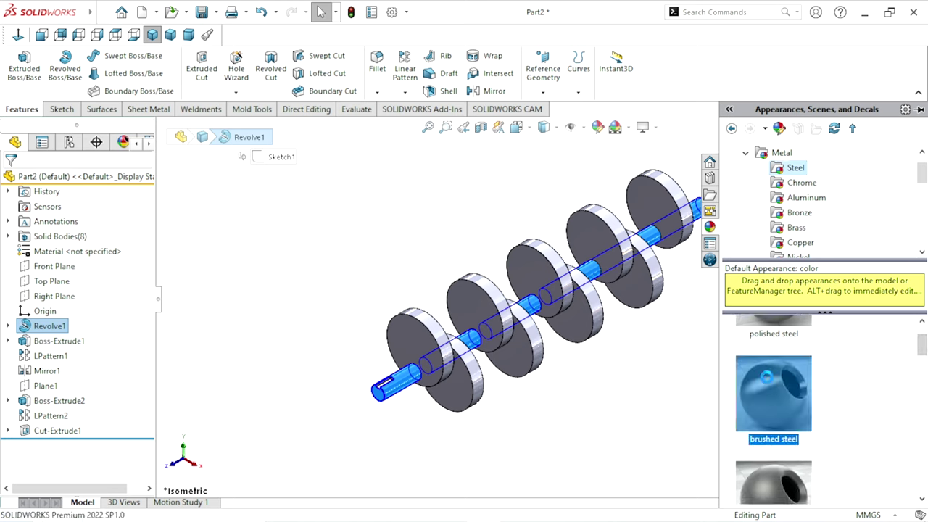
left_click(649, 396)
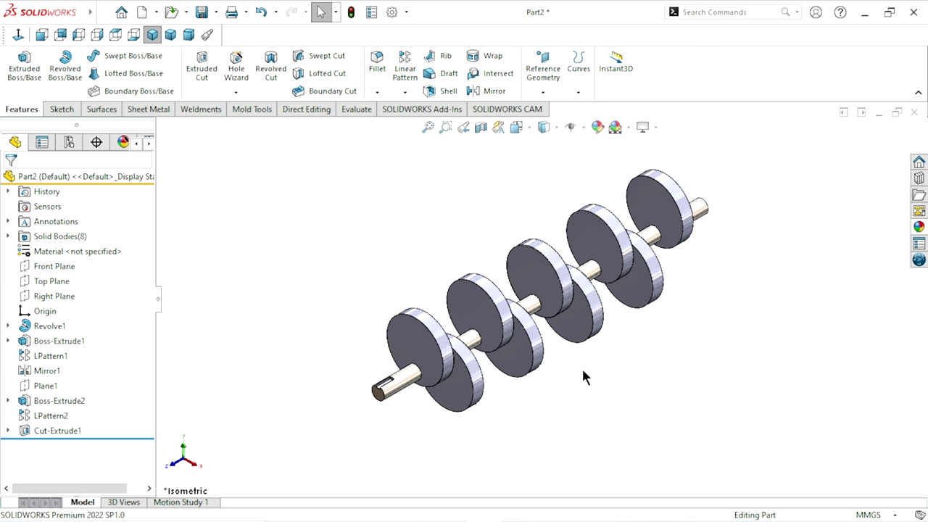
Step: Select the disc features Boss-Extrude1, LPattern1, Mirror1, Boss-Extrude2 and LPattern2 together
key("f")
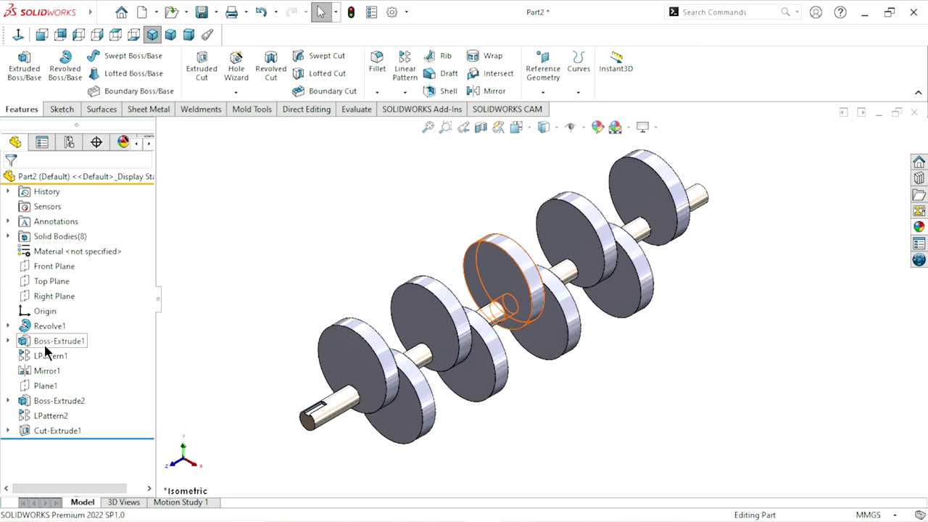
left_click(45, 344)
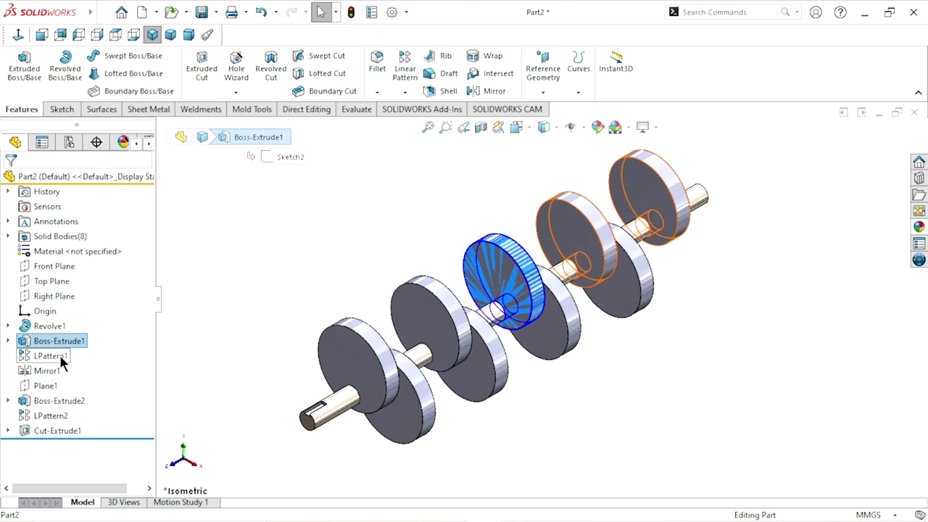
left_click(59, 359, "ctrl")
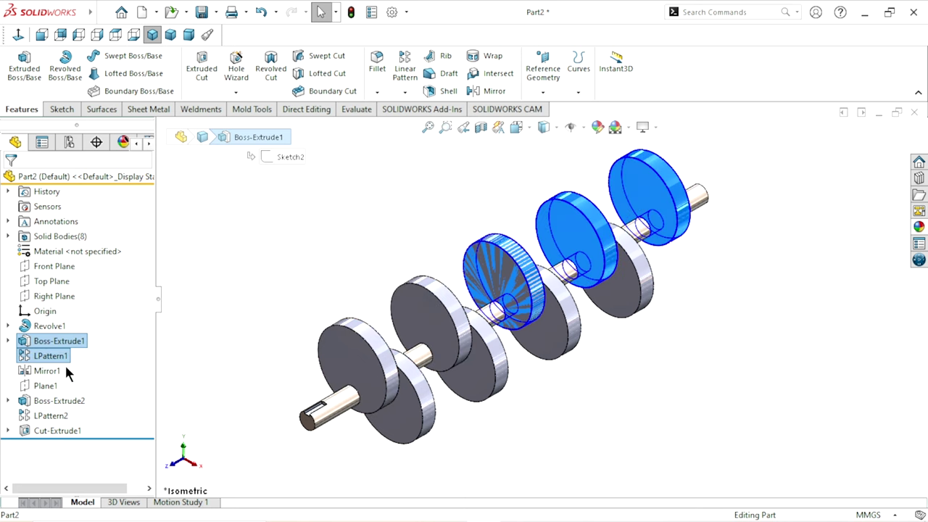
left_click(43, 372, "ctrl")
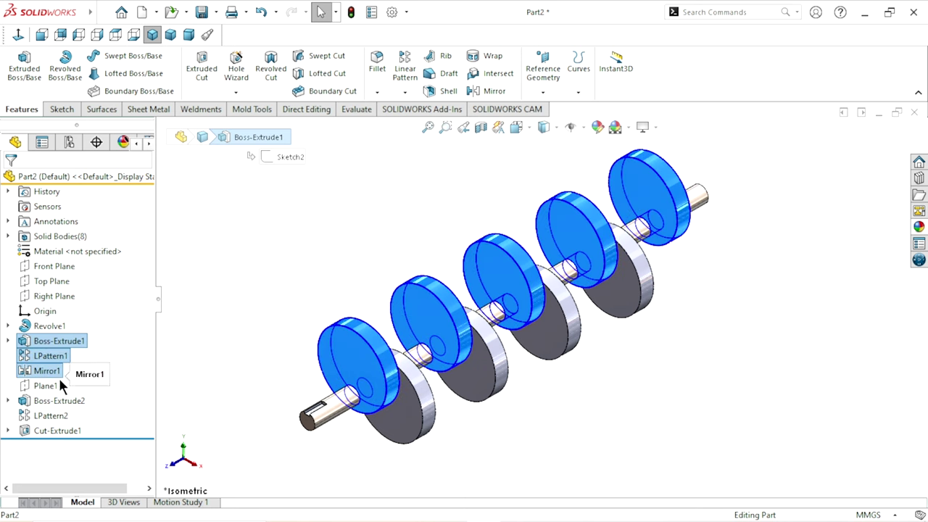
left_click(69, 400, "ctrl")
left_click(57, 417, "ctrl")
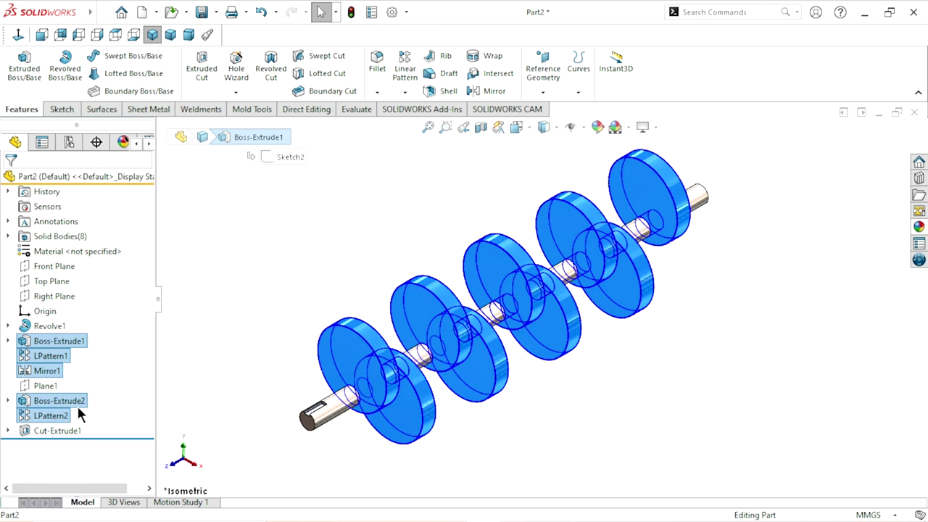
Step: Apply polished brass from the Metal library to the selected discs, then return to isometric view
left_click(919, 227)
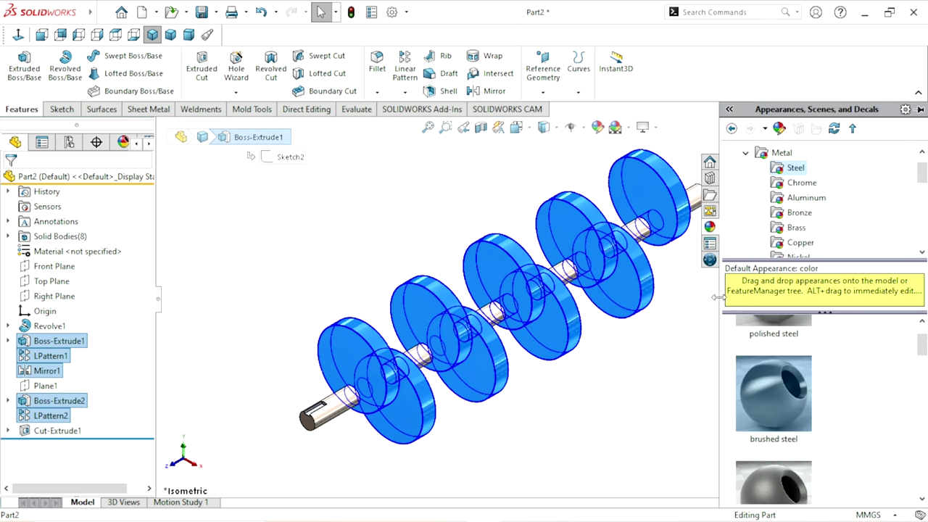
left_click(804, 228)
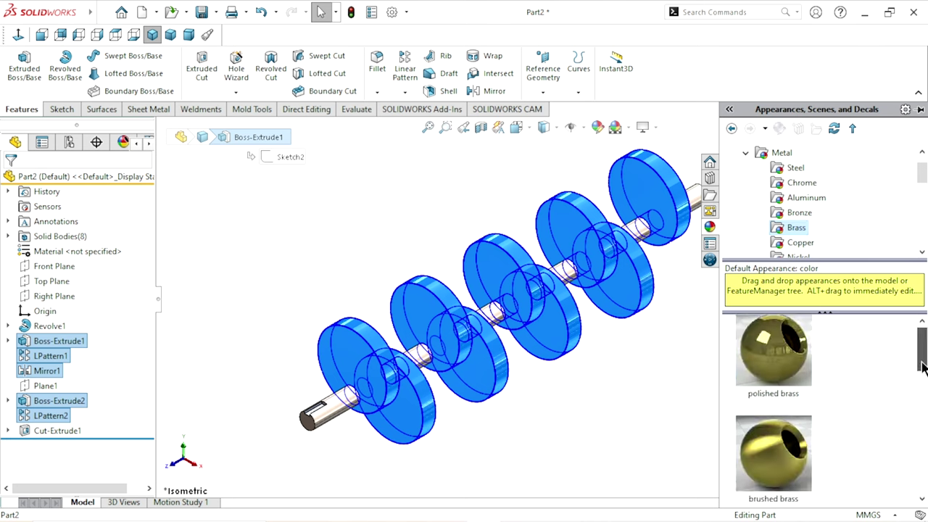
double_click(805, 351)
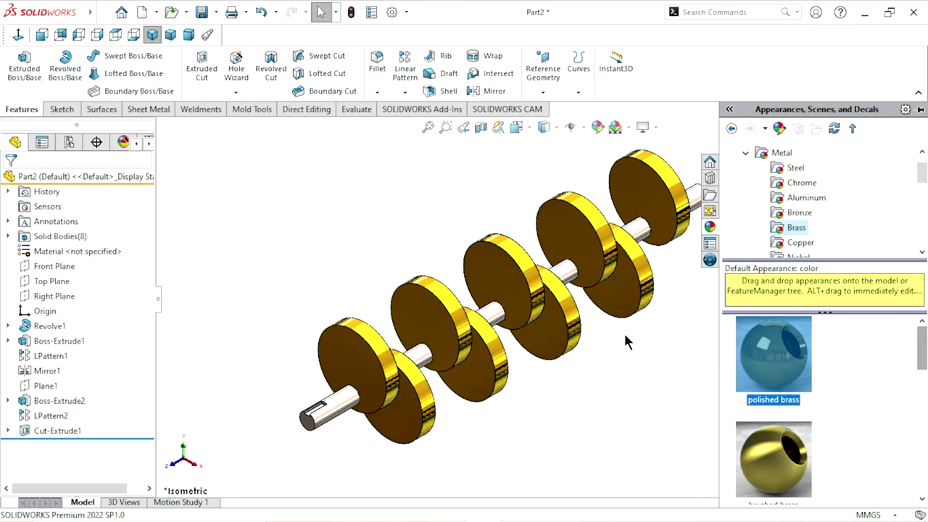
scroll(541, 359, "down", 2)
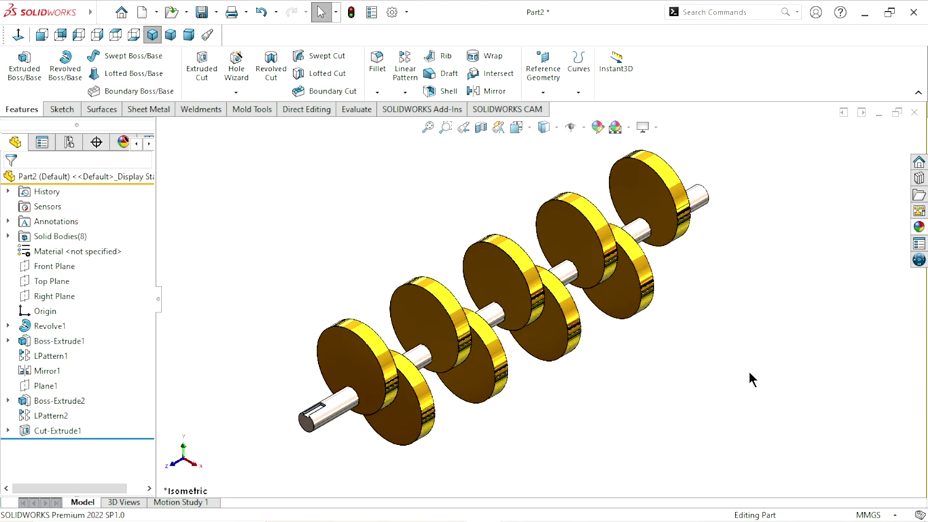
scroll(547, 341, "down", 2)
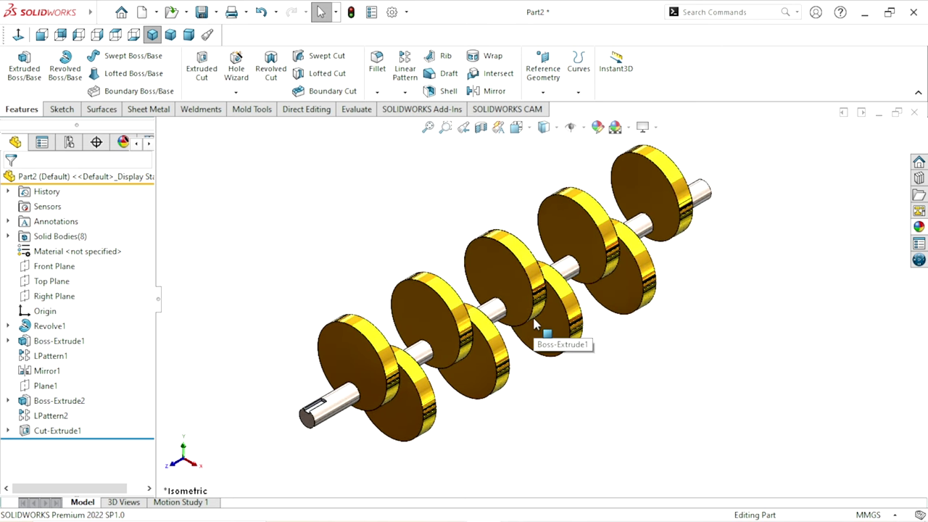
scroll(547, 341, "up", 2)
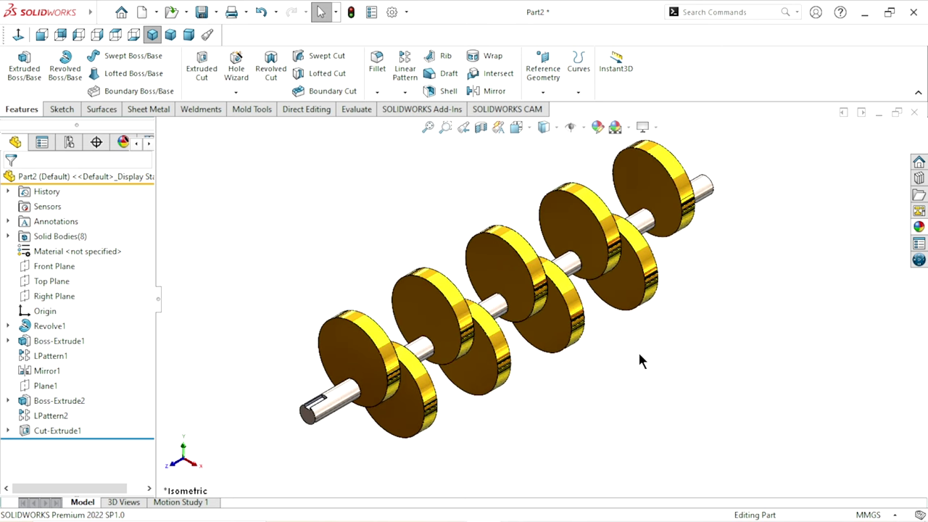
left_click(153, 35)
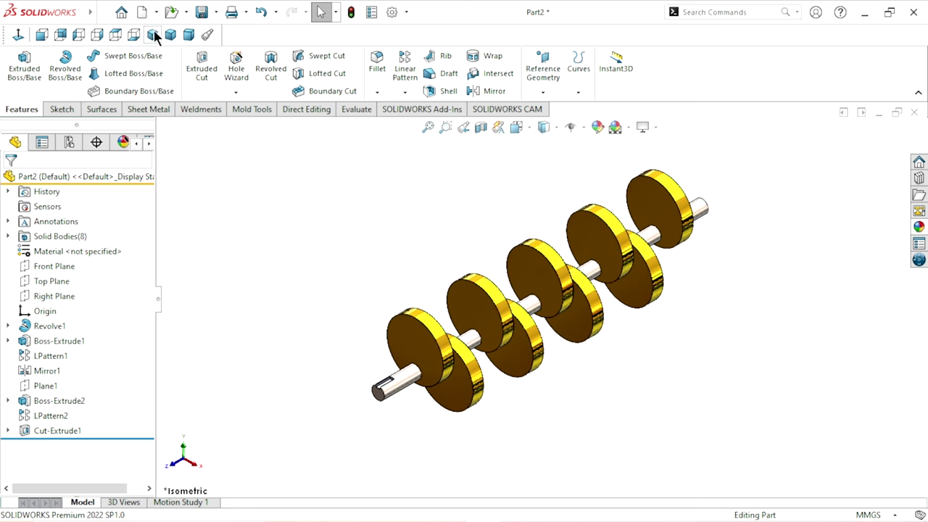
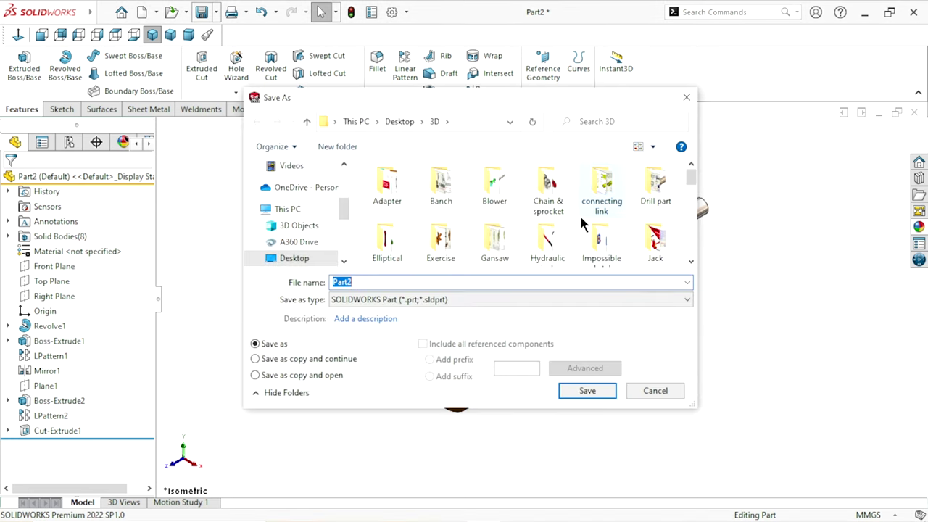
Step: Create a new folder named 'Kinetic machine type1' inside the 3D folder
left_click(635, 215)
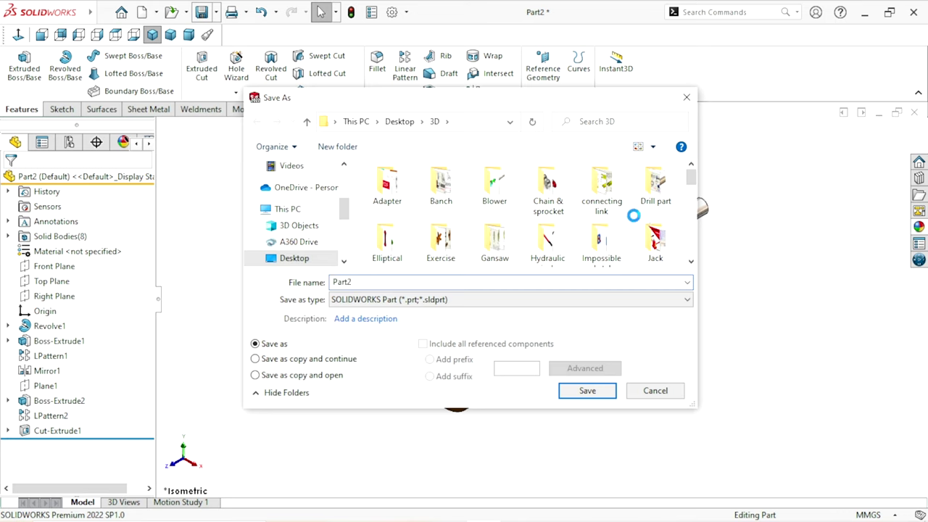
right_click(635, 214)
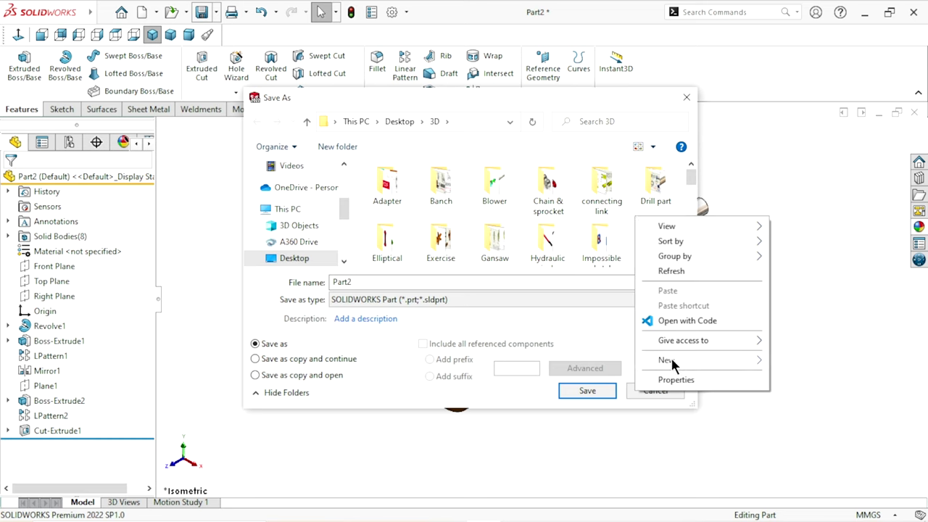
mouse_move(665, 359)
left_click(479, 175)
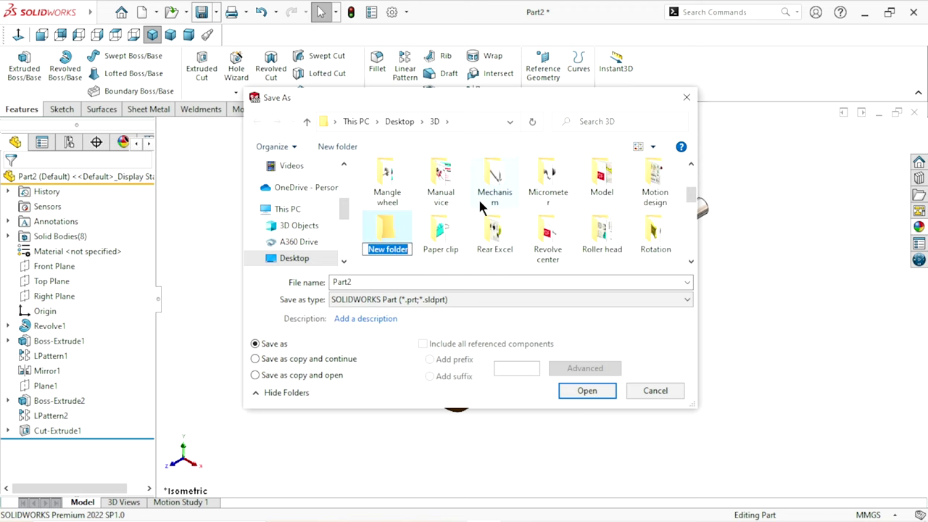
type("Kin")
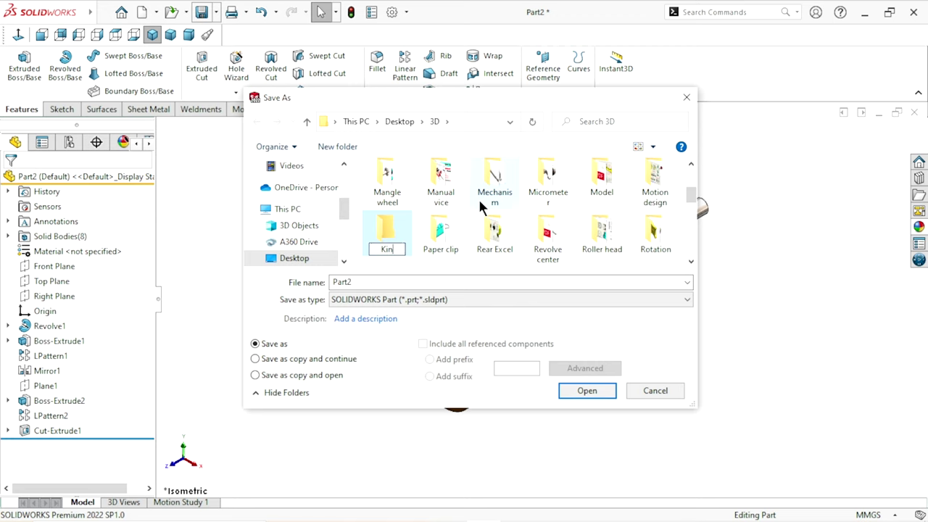
type("etic")
key("Return")
type("machi")
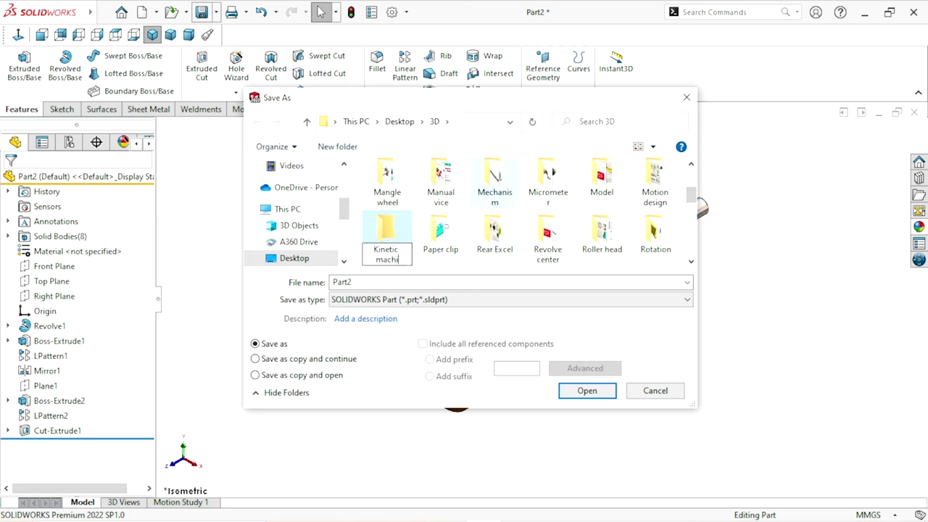
type("ne ty")
type("pe")
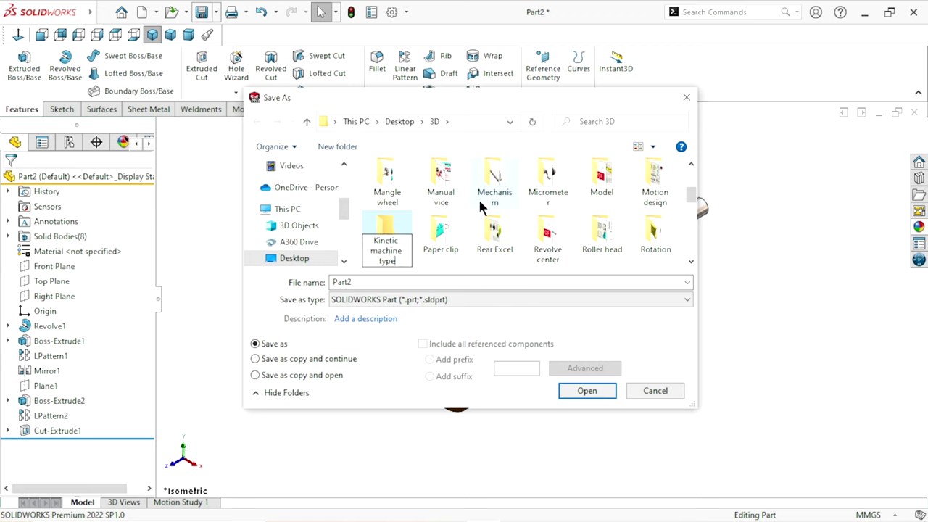
type("1")
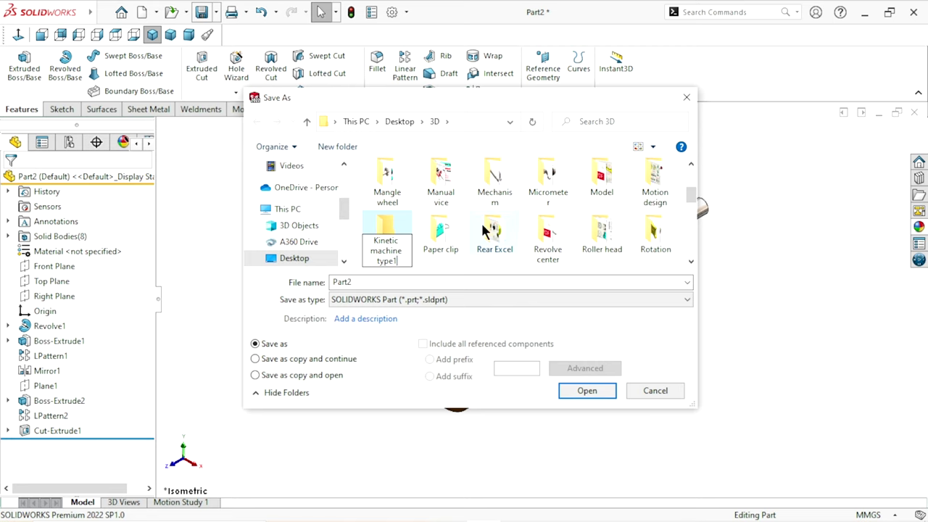
left_click(710, 299)
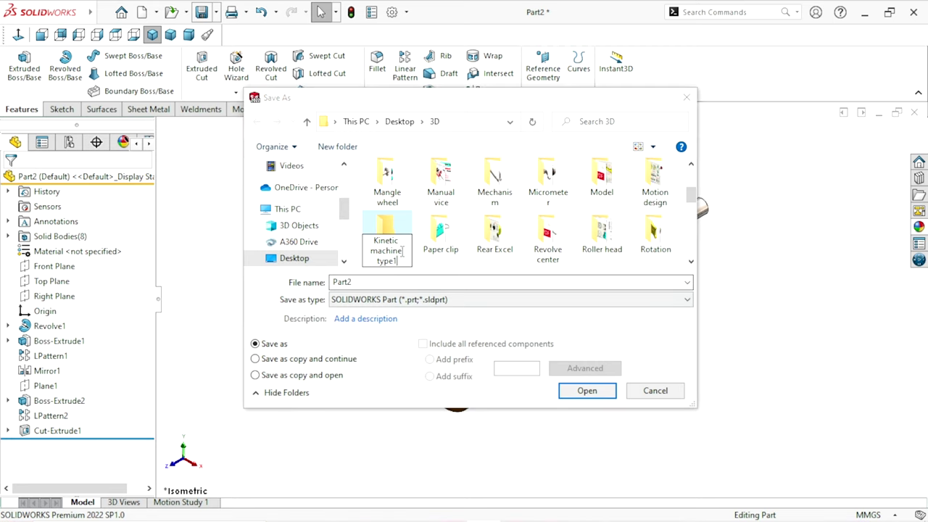
Step: Save the part as Crank inside the Kinetic machine type1 folder
left_click(441, 267)
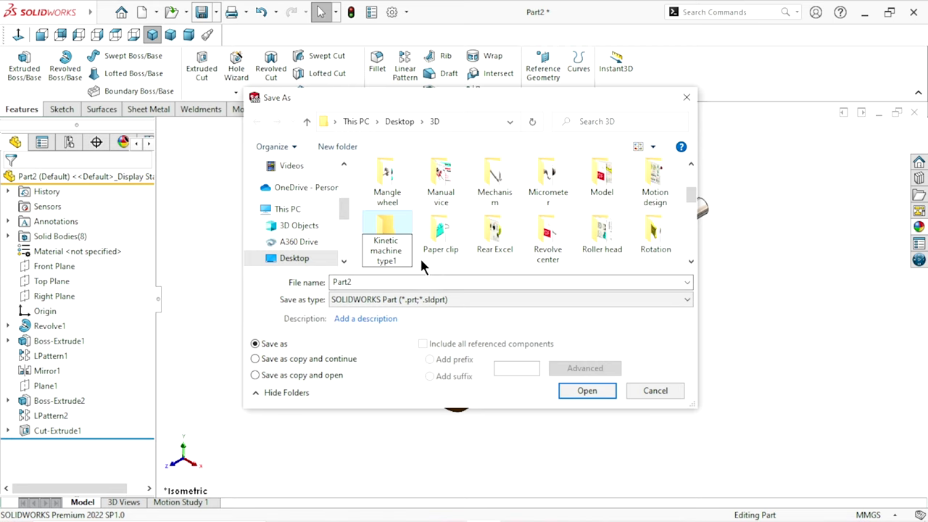
left_click(396, 238)
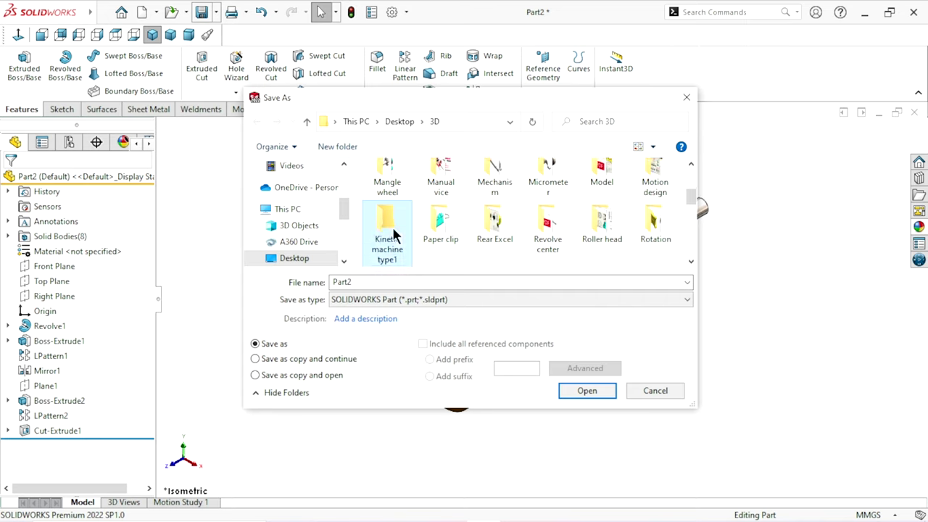
double_click(392, 232)
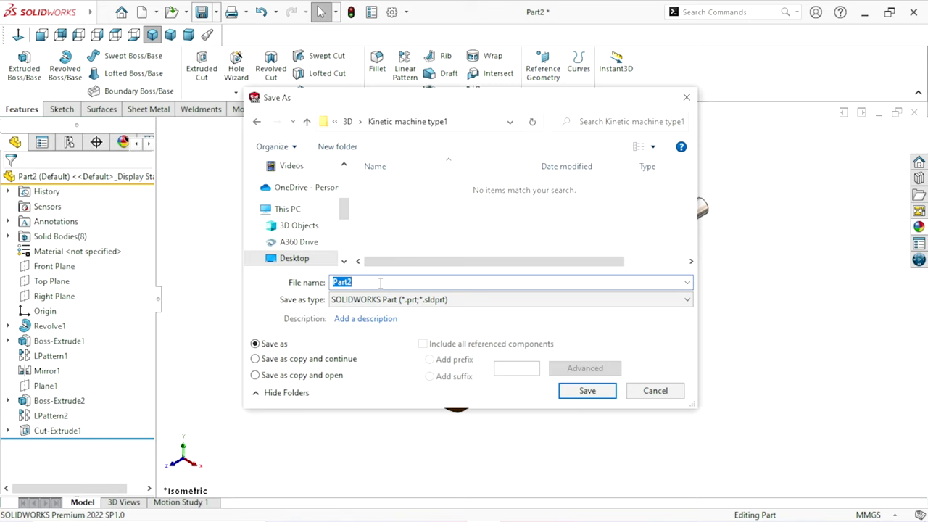
type("Crank")
left_click(562, 389)
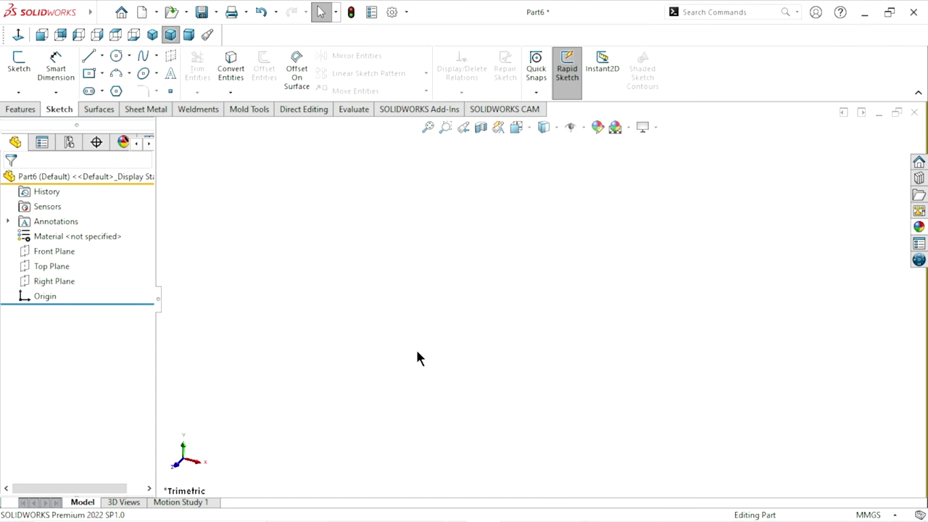
Step: Sketch a center rectangle around the origin on the Right Plane
left_click(64, 281)
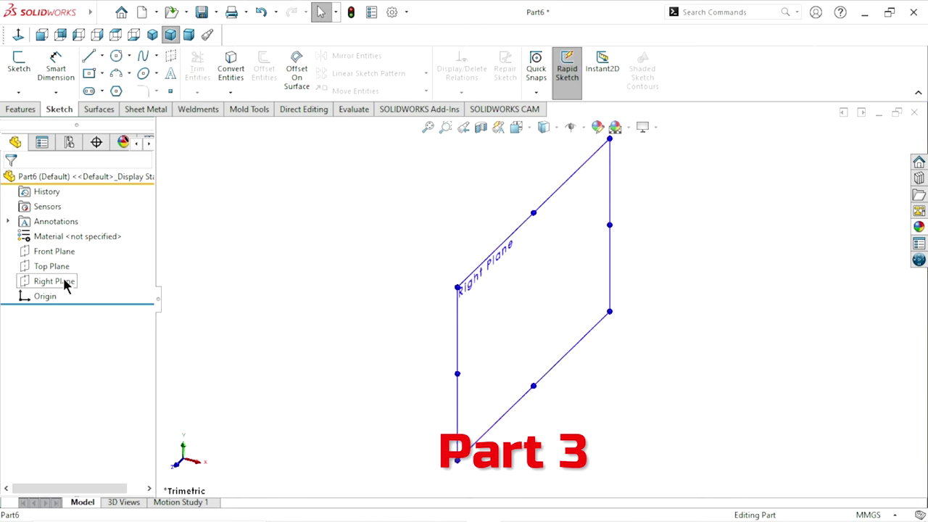
left_click(70, 256)
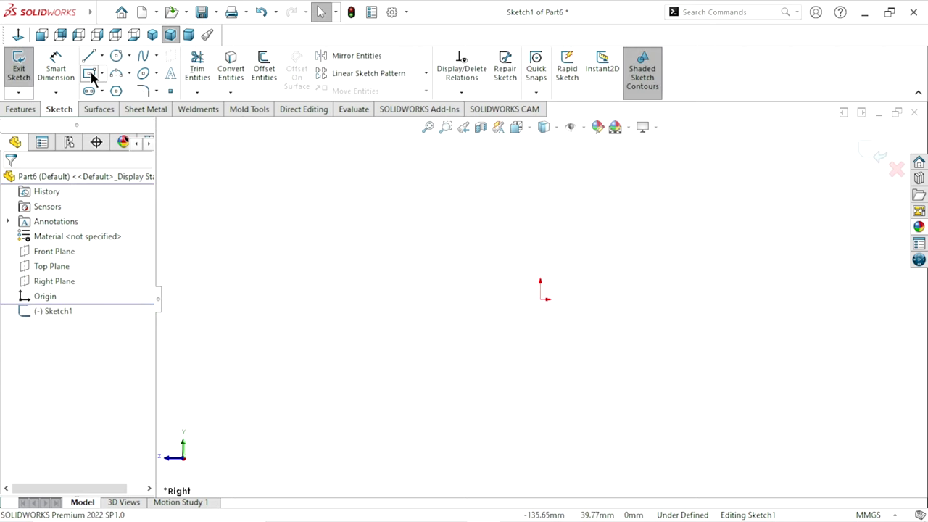
key("r")
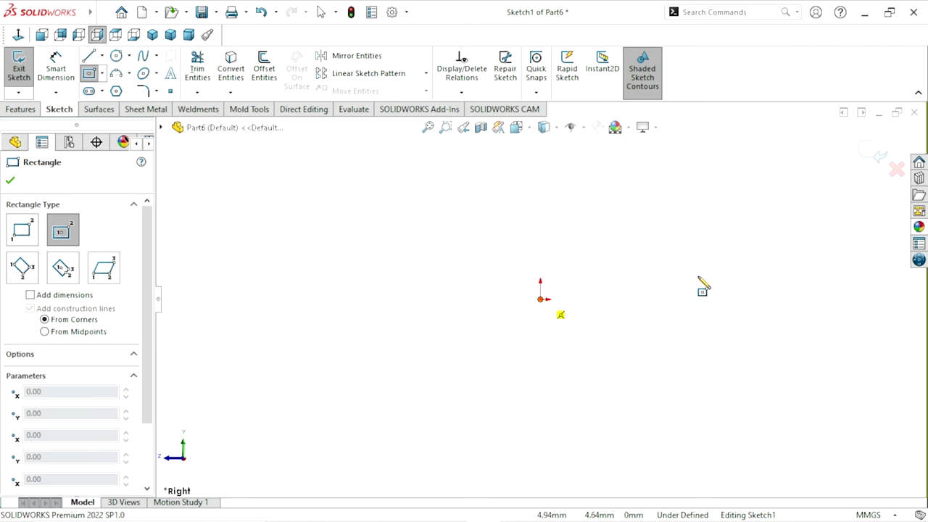
left_click(540, 299)
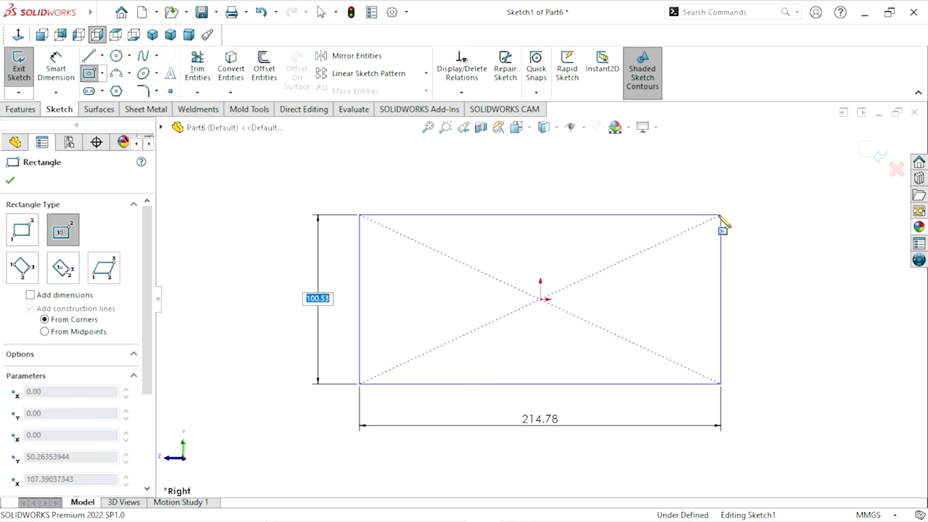
left_click(721, 215)
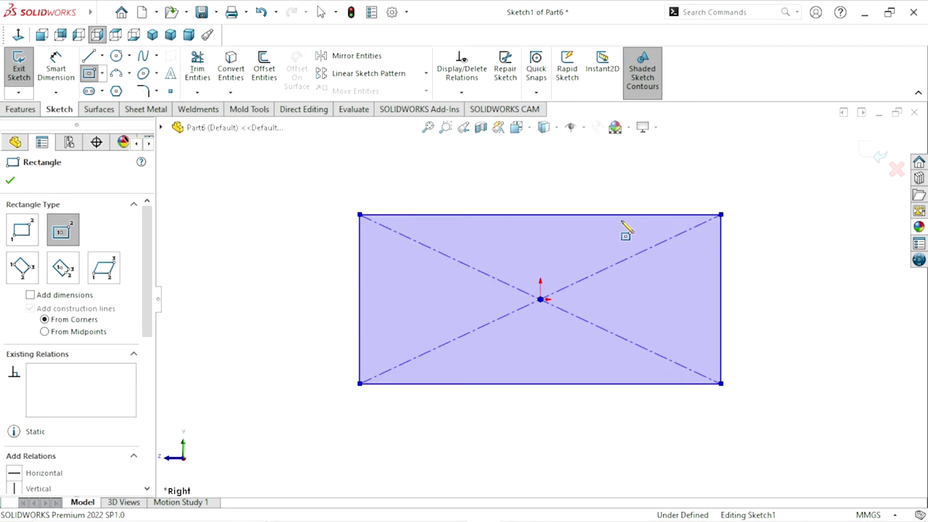
left_click(11, 180)
Step: Dimension the rectangle's top edge to 425 mm width
left_click(54, 82)
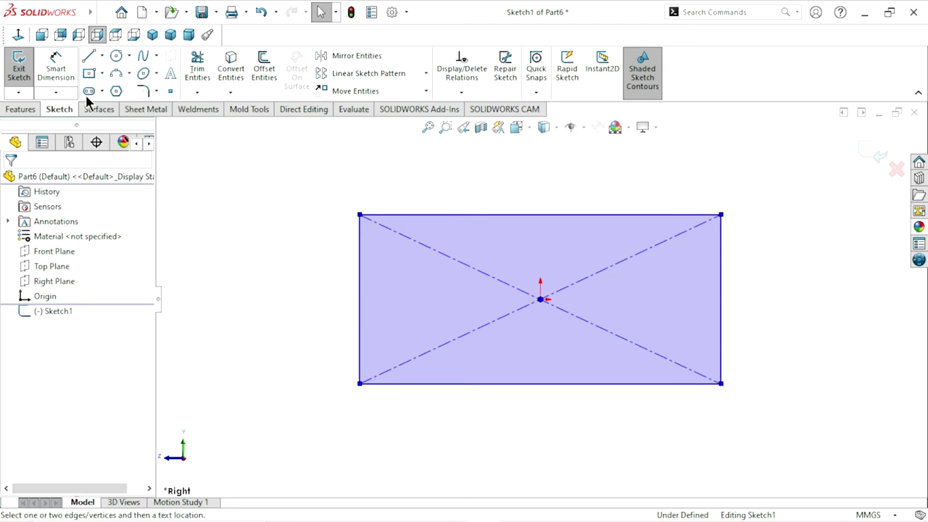
left_click(515, 216)
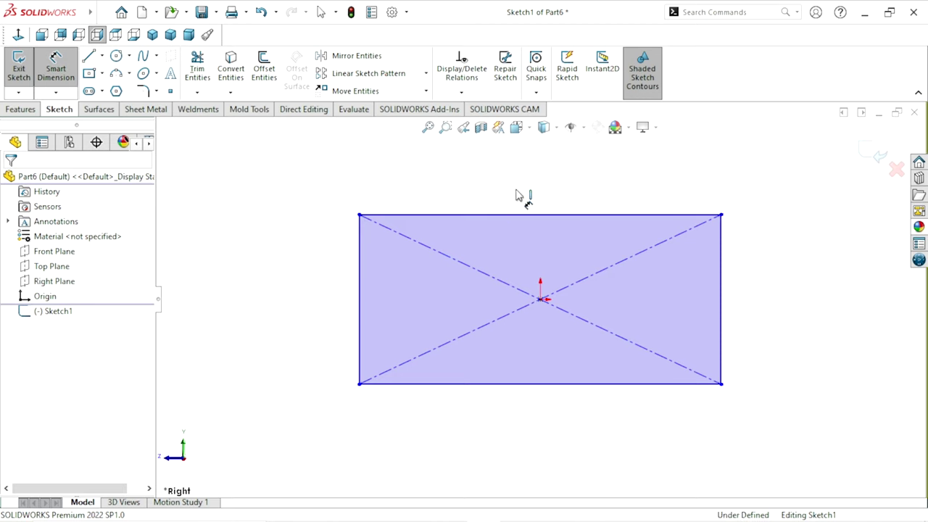
left_click(527, 184)
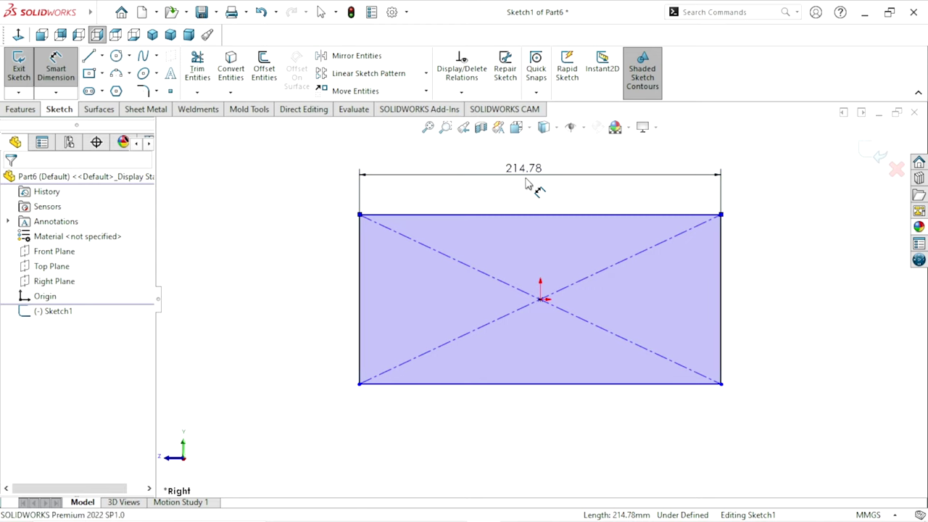
left_click(526, 183)
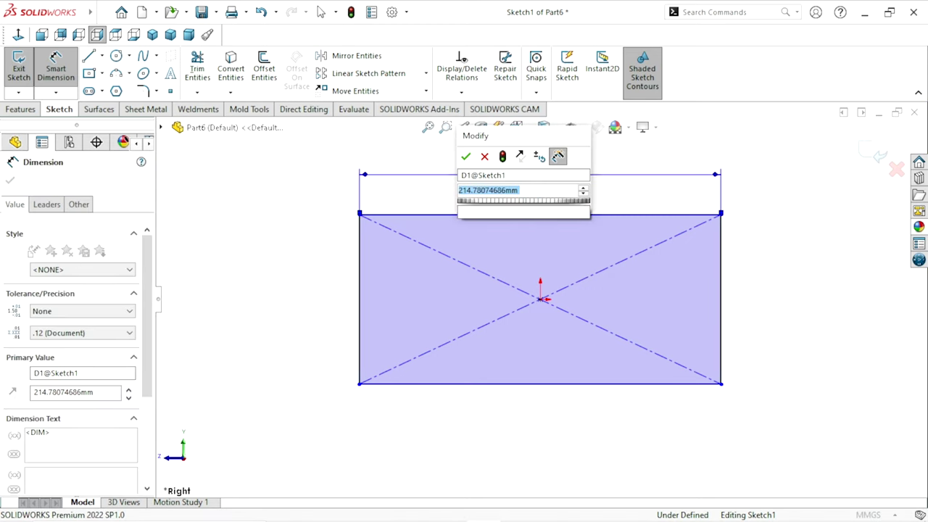
type("425")
left_click(466, 157)
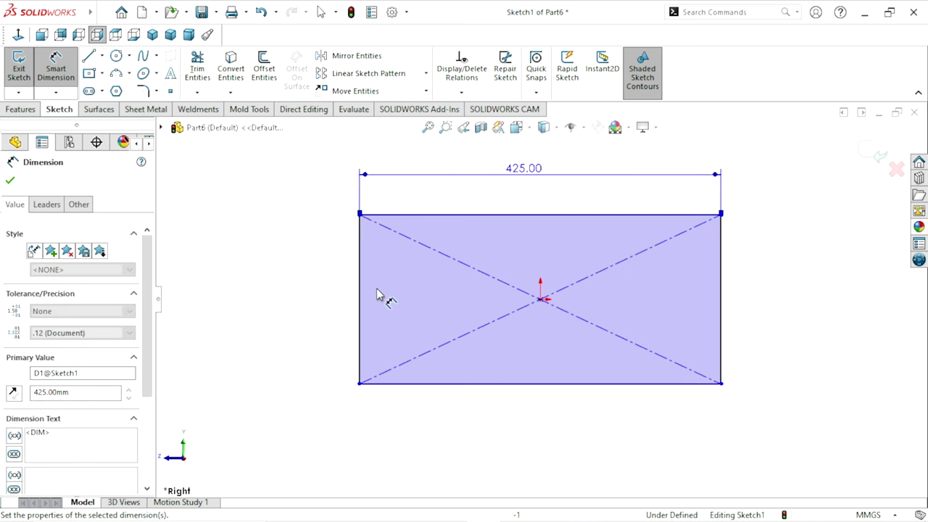
Step: Dimension the rectangle's left edge to 200 mm height
left_click(360, 302)
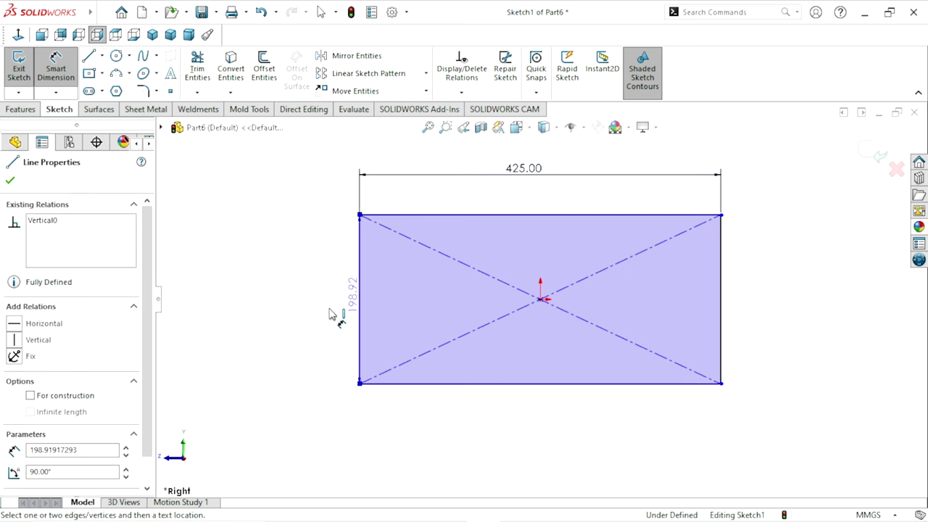
left_click(330, 310)
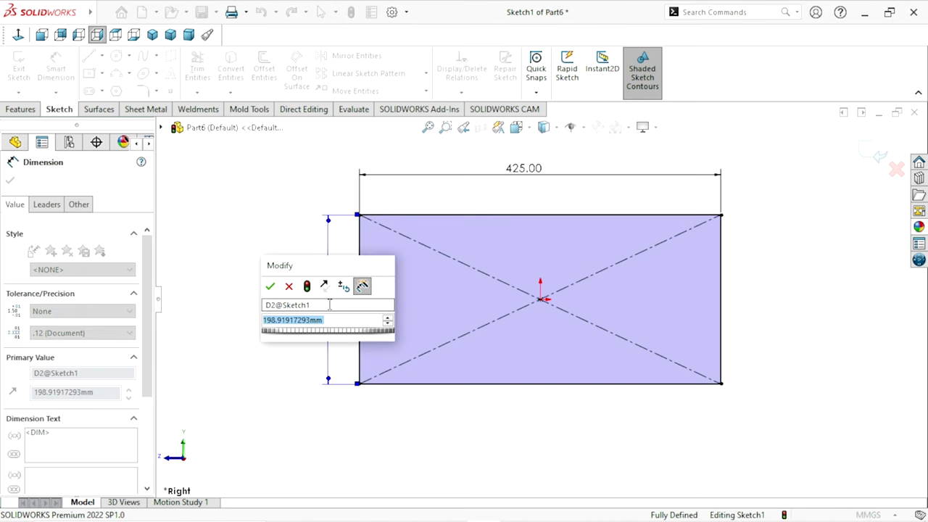
type("200")
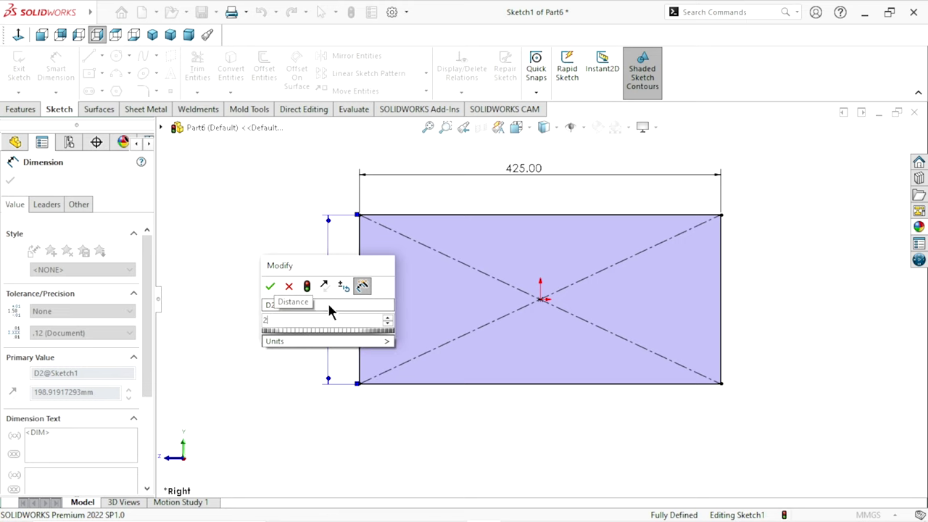
left_click(276, 283)
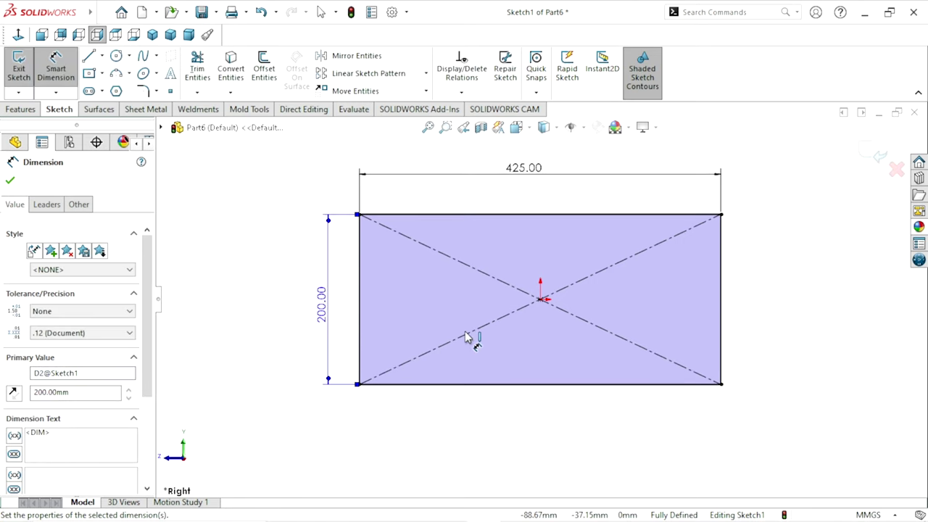
key("f")
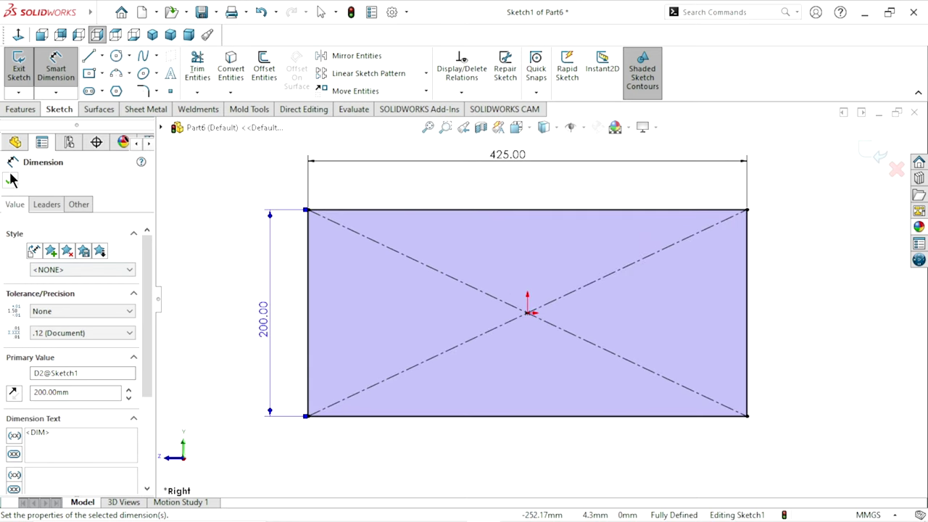
left_click(10, 180)
key("Escape")
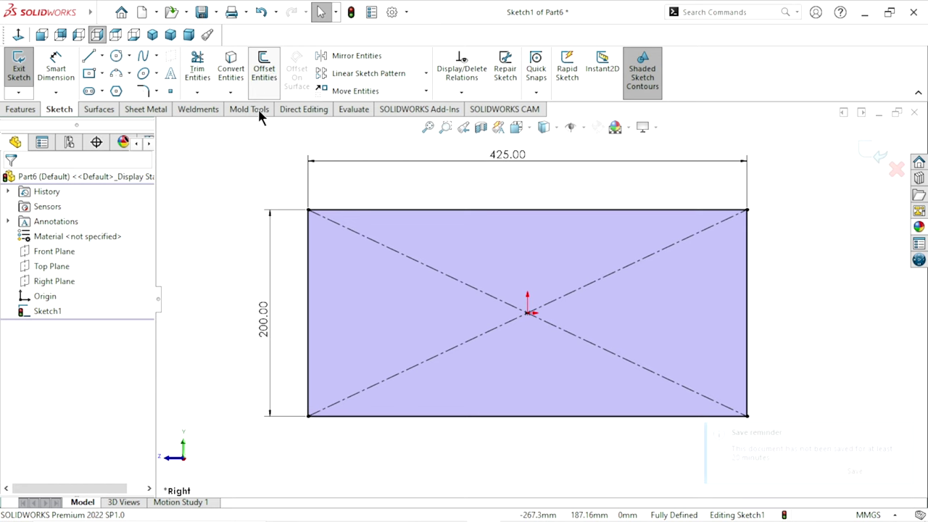
Step: Offset the rectangle 15 mm inward, placing the 15.00 dimension above the top edge
left_click(379, 215)
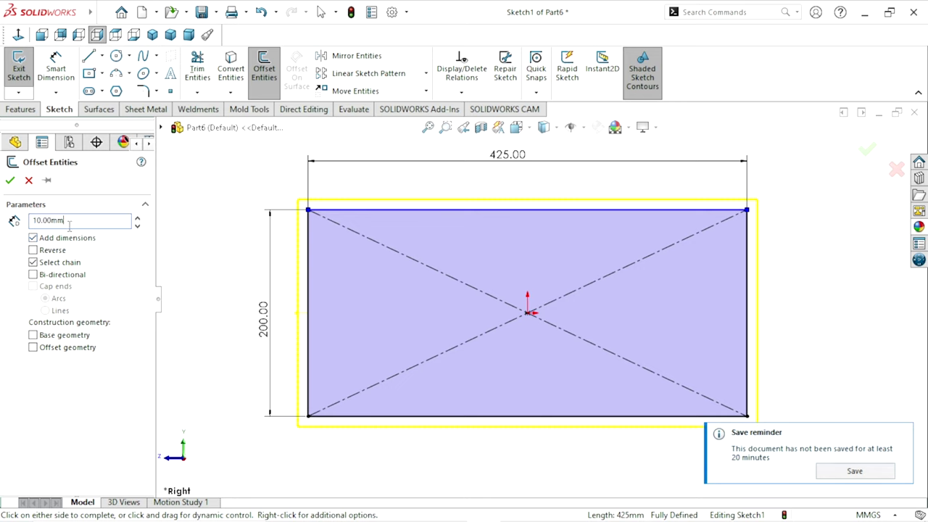
type("15")
key("Return")
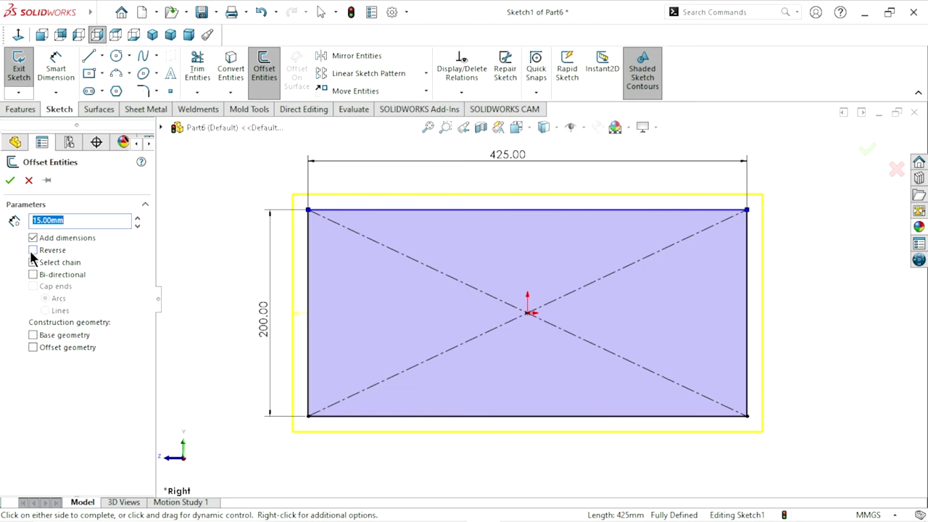
left_click(34, 250)
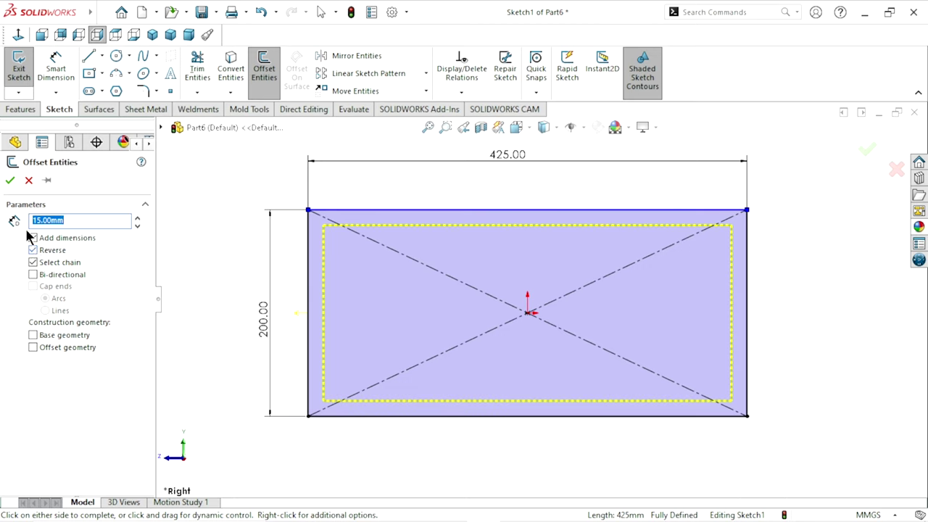
left_click(10, 180)
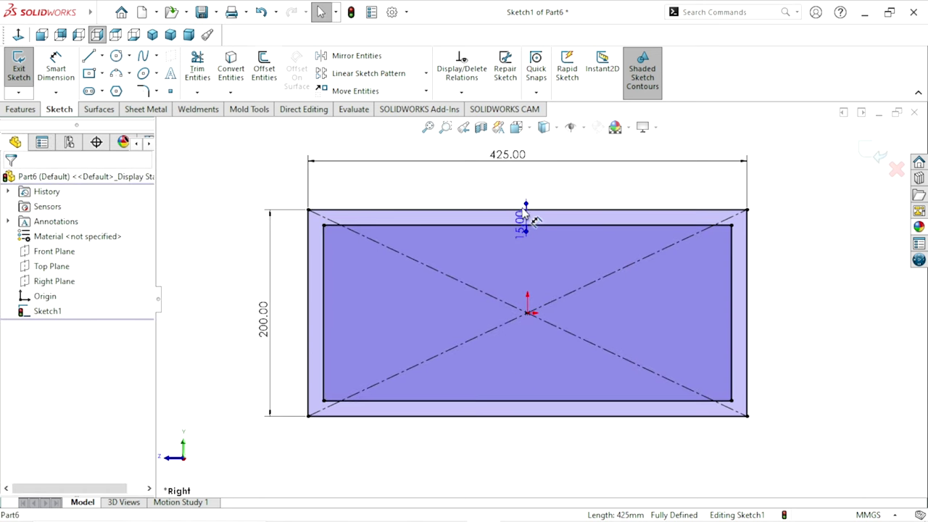
left_click_drag(525, 210, 555, 183)
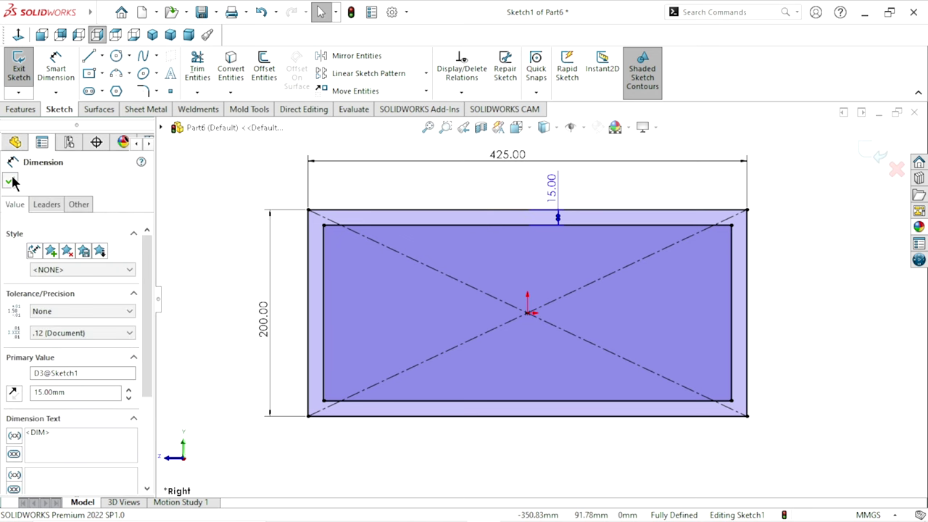
left_click(10, 181)
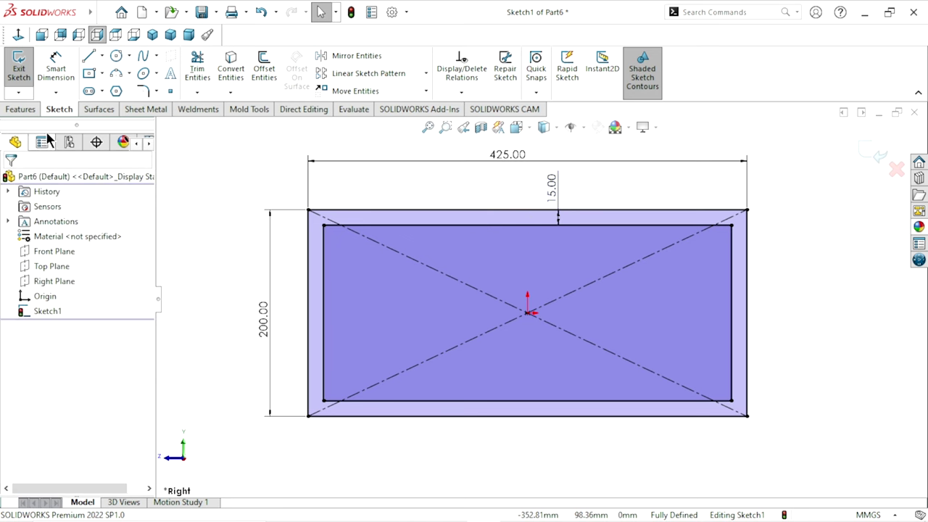
left_click(21, 109)
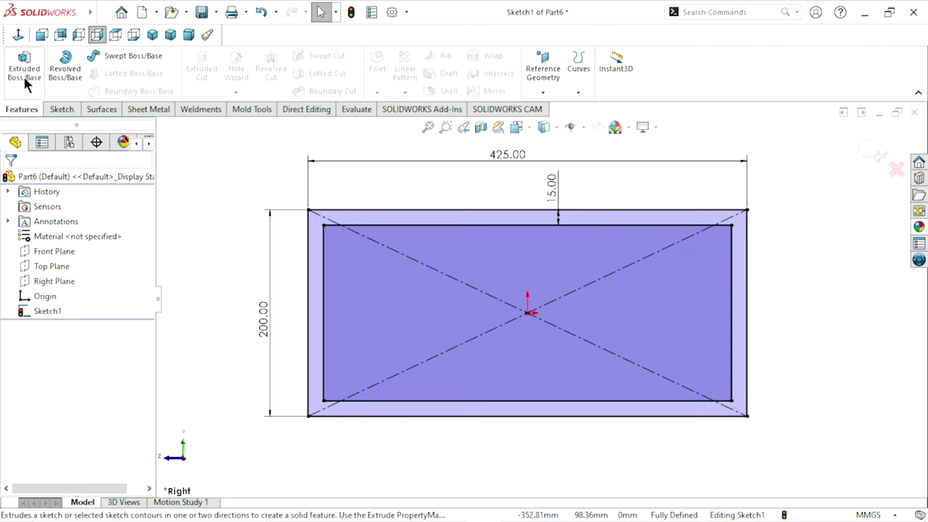
Step: Extrude the frame profile 200 mm Mid Plane into Boss-Extrude1
left_click(24, 77)
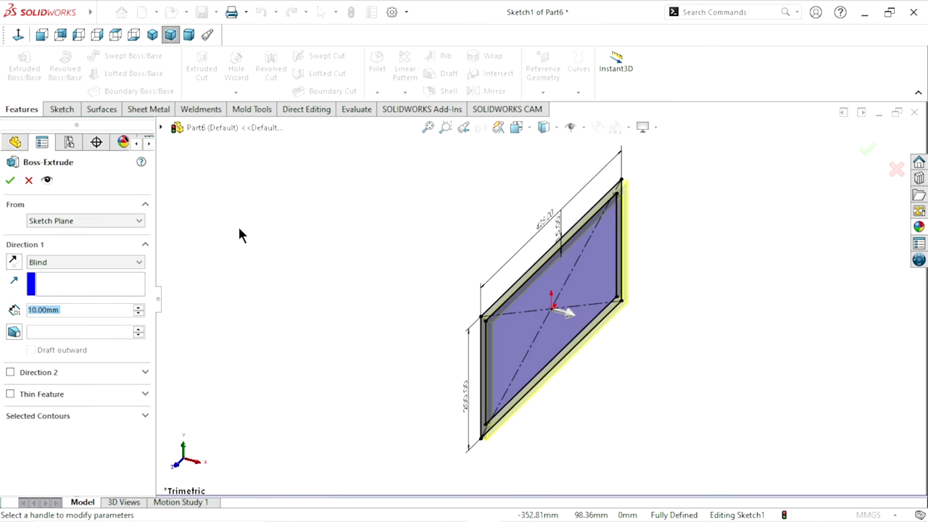
left_click(76, 268)
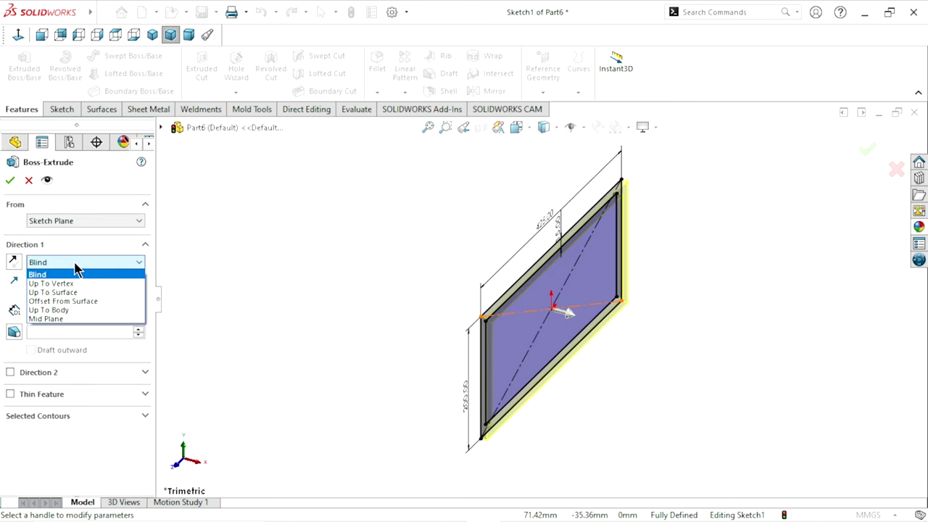
left_click(76, 323)
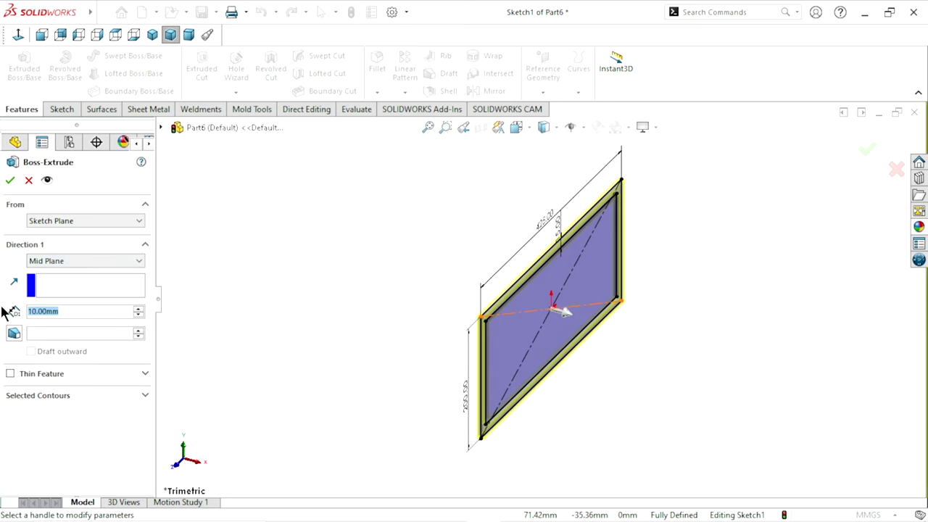
type("00")
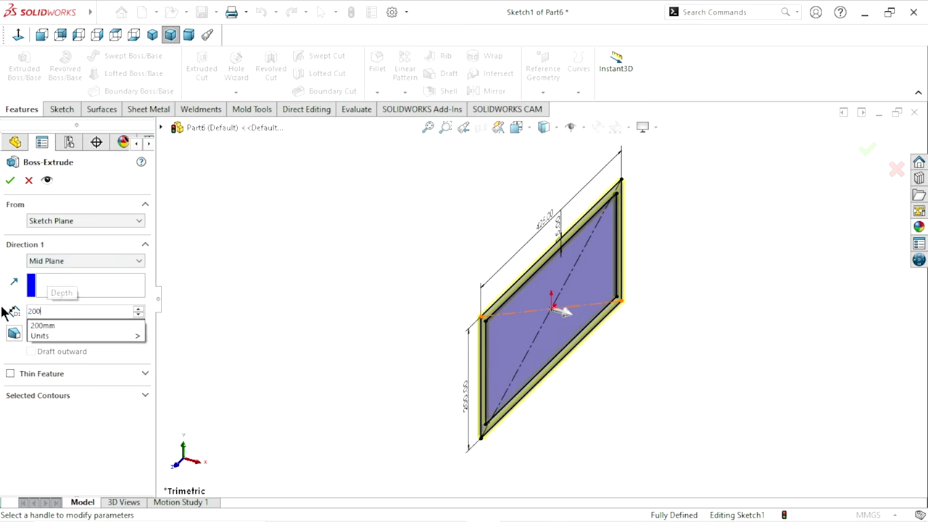
key("Return")
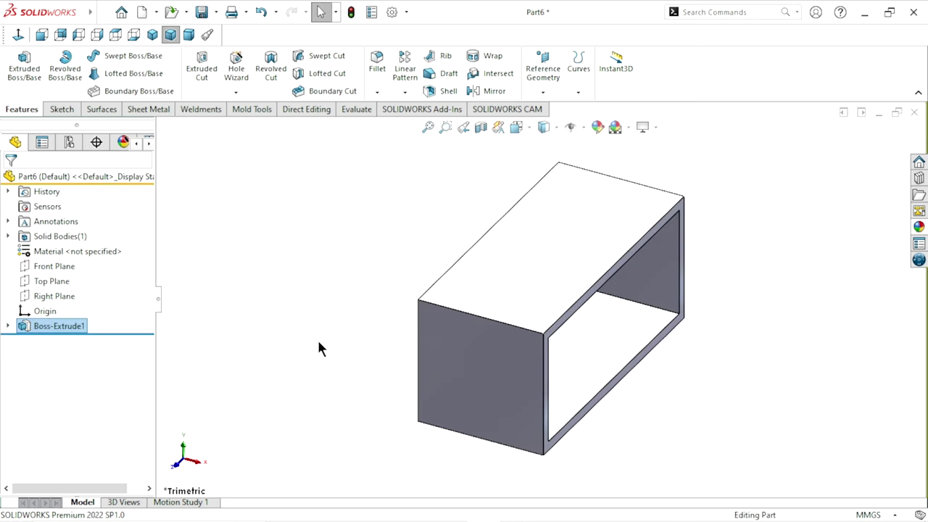
Step: Start Sketch2 on the box's square end wall, viewed normal to it
mouse_move(446, 371)
middle_mouse_down()
mouse_move(448, 396)
mouse_move(491, 364)
middle_mouse_up()
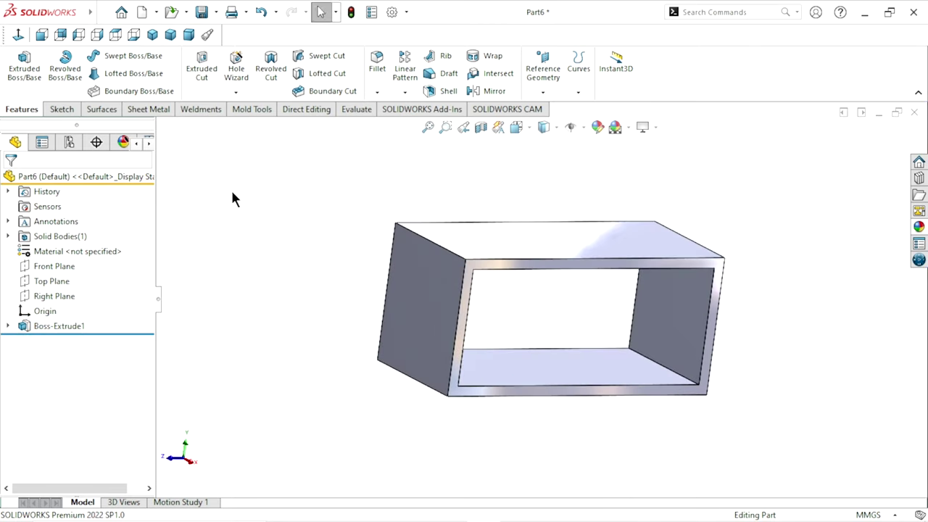
left_click(153, 36)
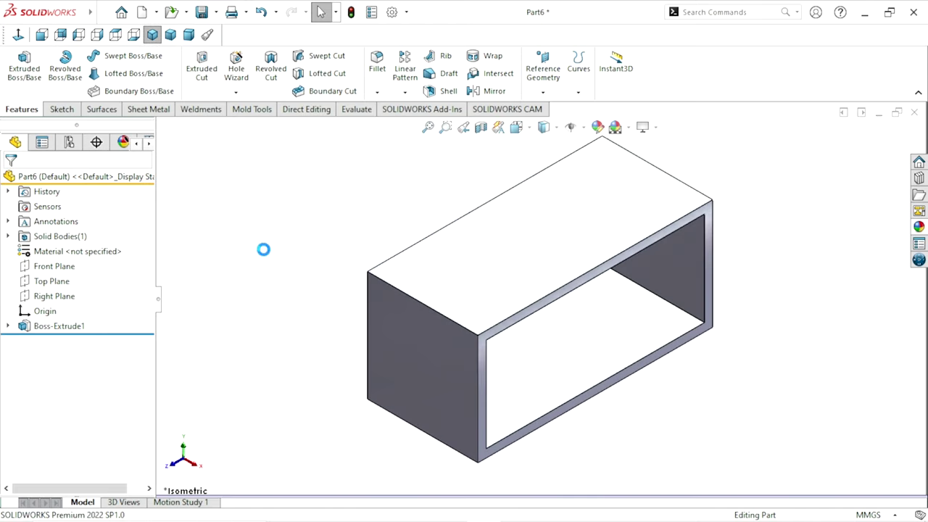
mouse_move(658, 314)
middle_mouse_down()
mouse_move(599, 278)
mouse_move(597, 244)
mouse_move(417, 299)
middle_mouse_up()
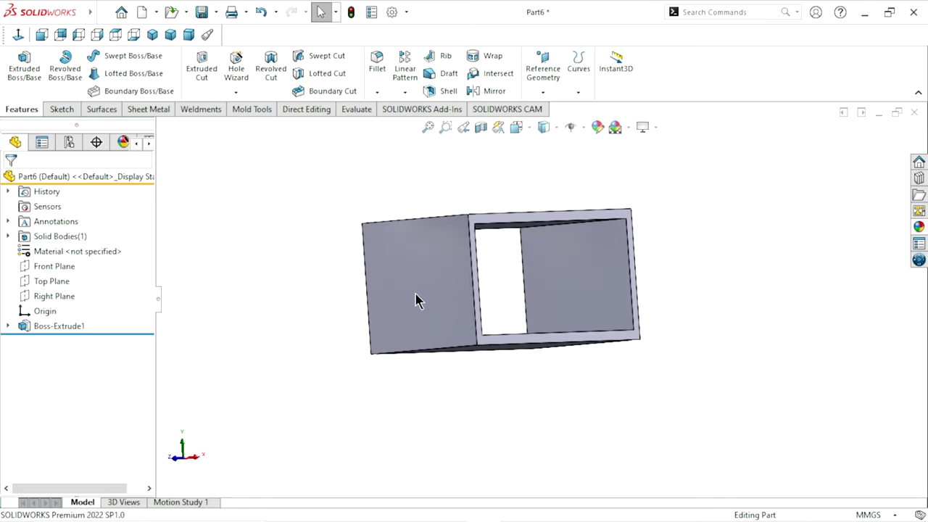
left_click(416, 299)
left_click(475, 251)
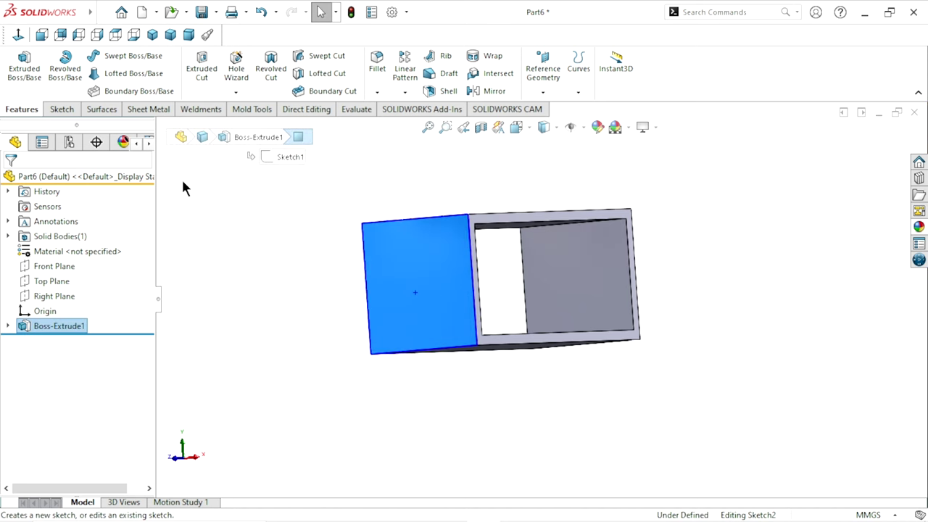
left_click(20, 40)
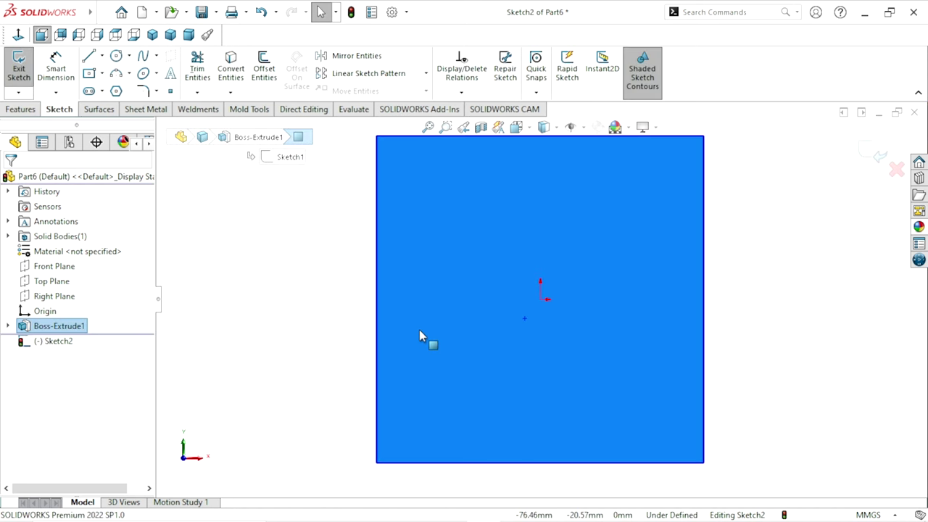
Step: Draw an origin-centred circle dimensioned Ø18 mm, with the dimension moved above it
scroll(678, 291, "down", 2)
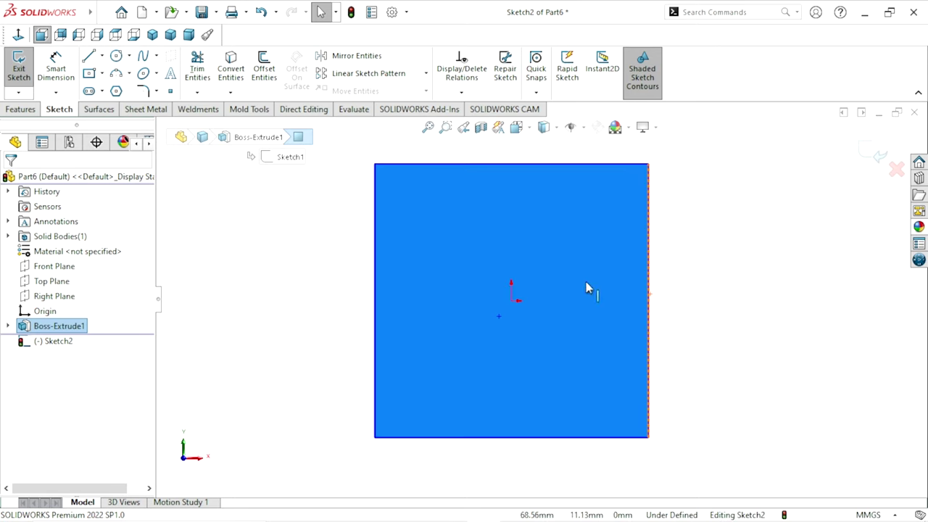
left_click(120, 60)
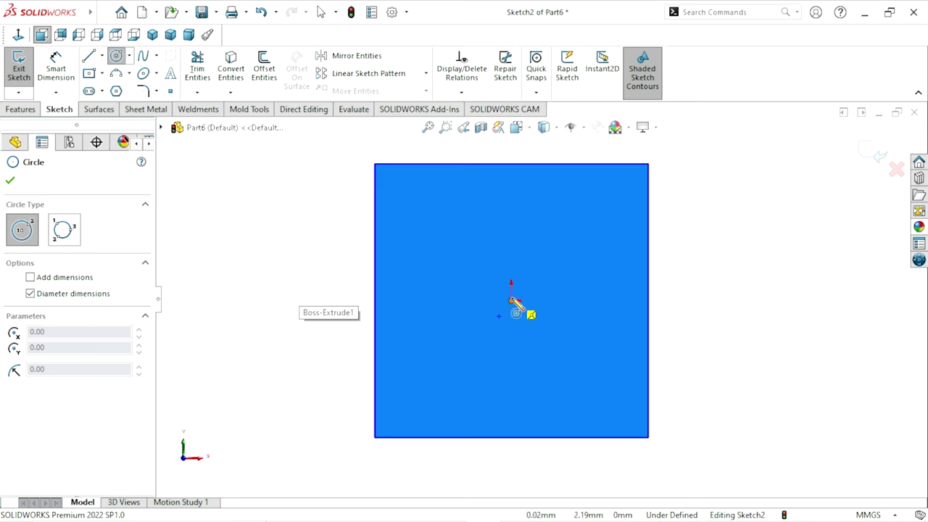
left_click(512, 300)
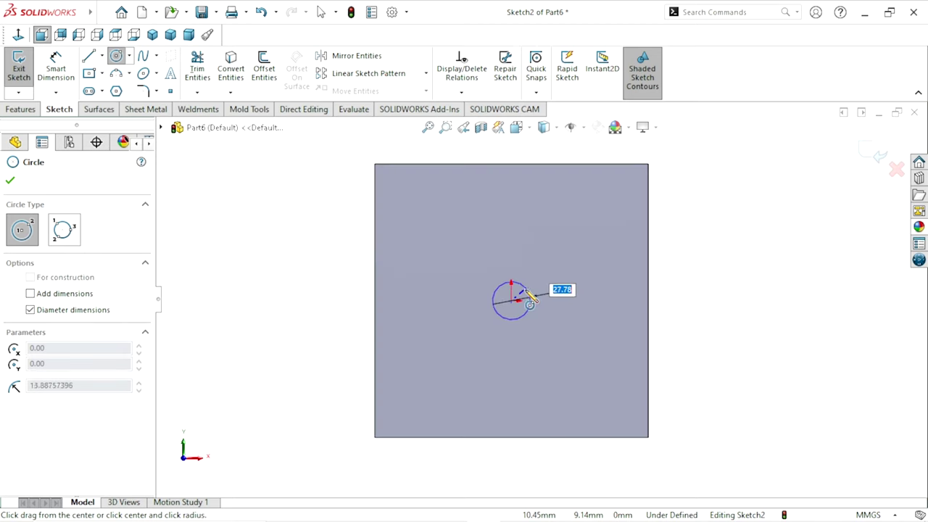
left_click(530, 299)
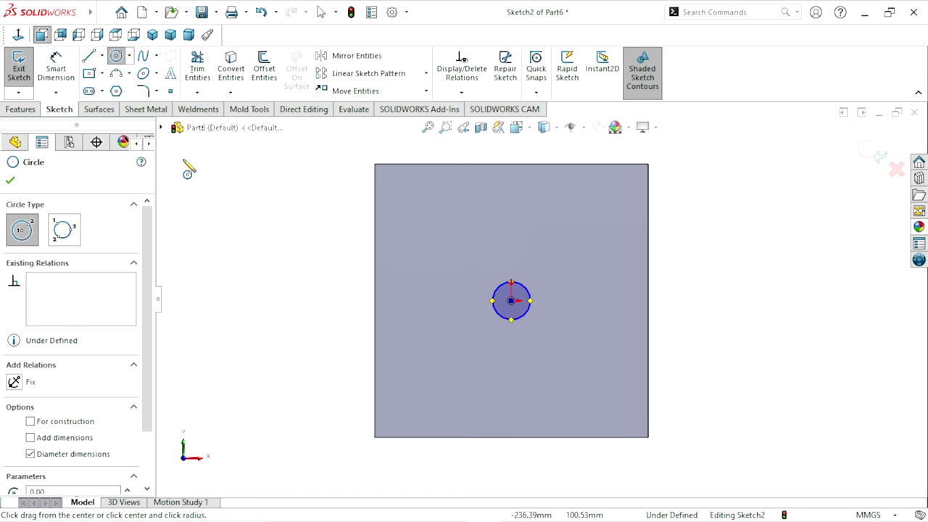
left_click(55, 67)
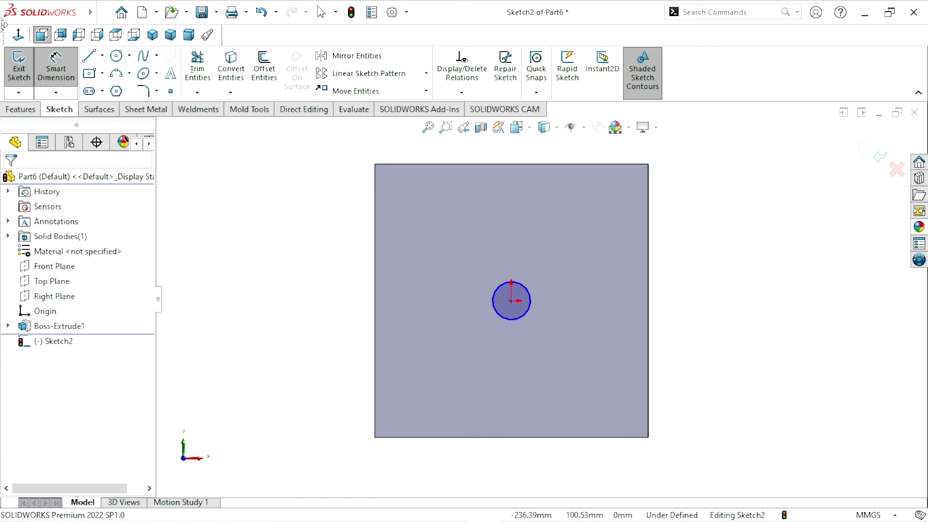
left_click(537, 300)
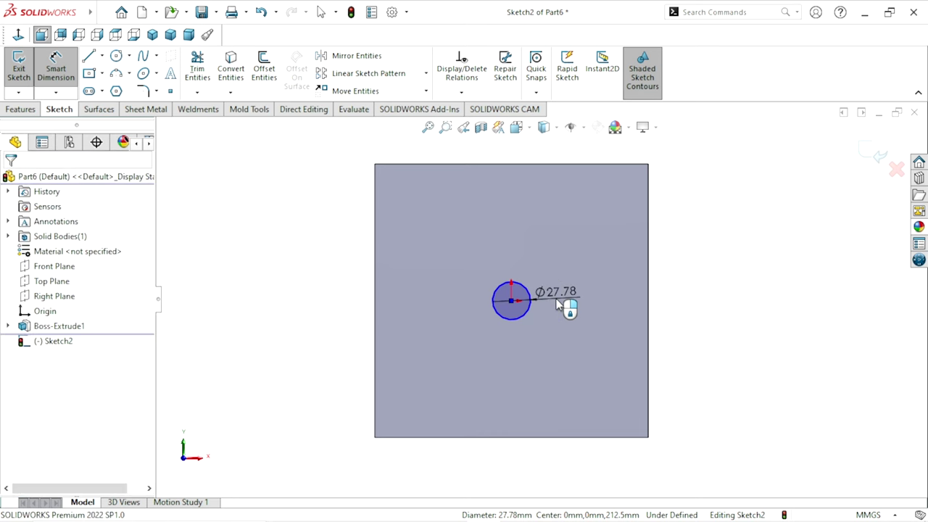
left_click(559, 305)
type("18")
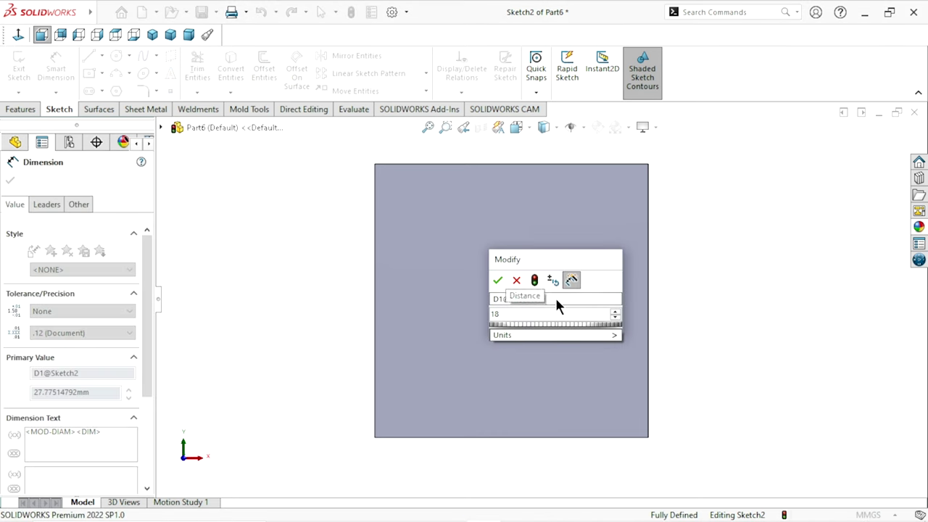
left_click(499, 281)
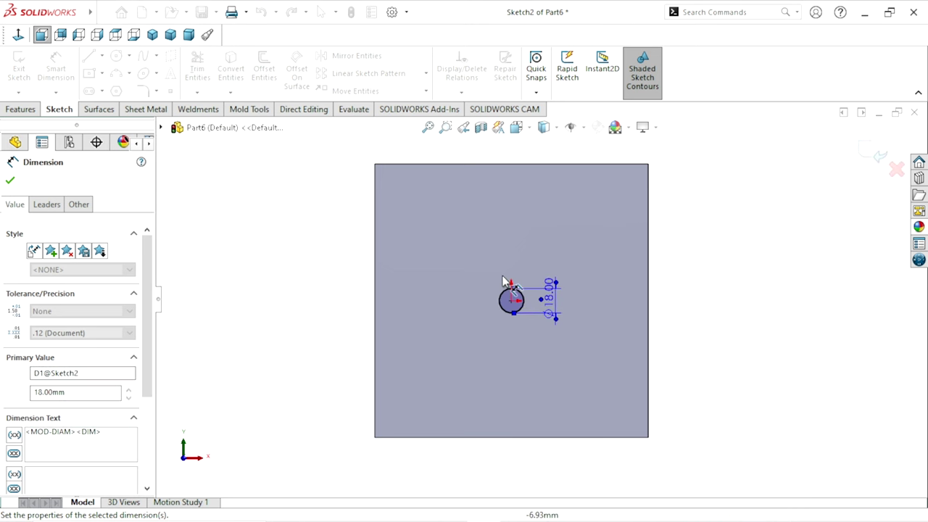
scroll(559, 327, "up", 2)
left_click_drag(557, 297, 519, 209)
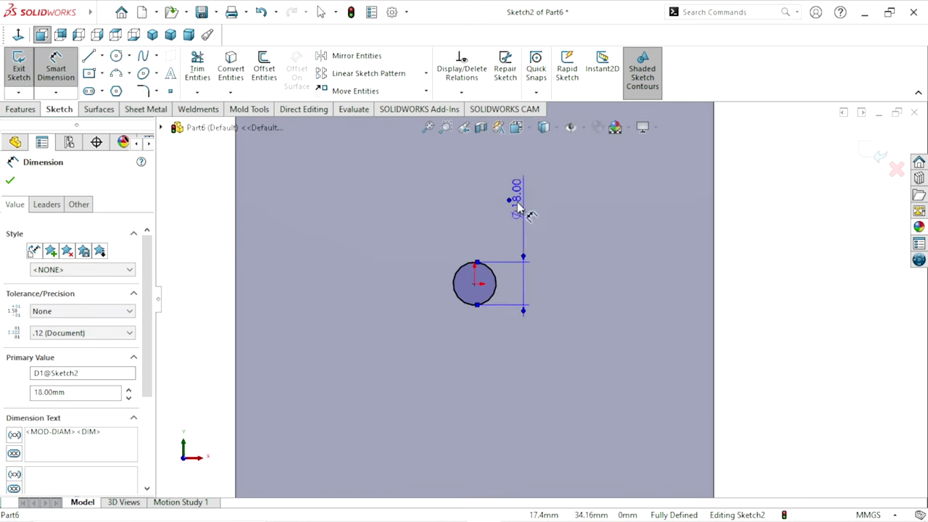
scroll(610, 369, "down", 3)
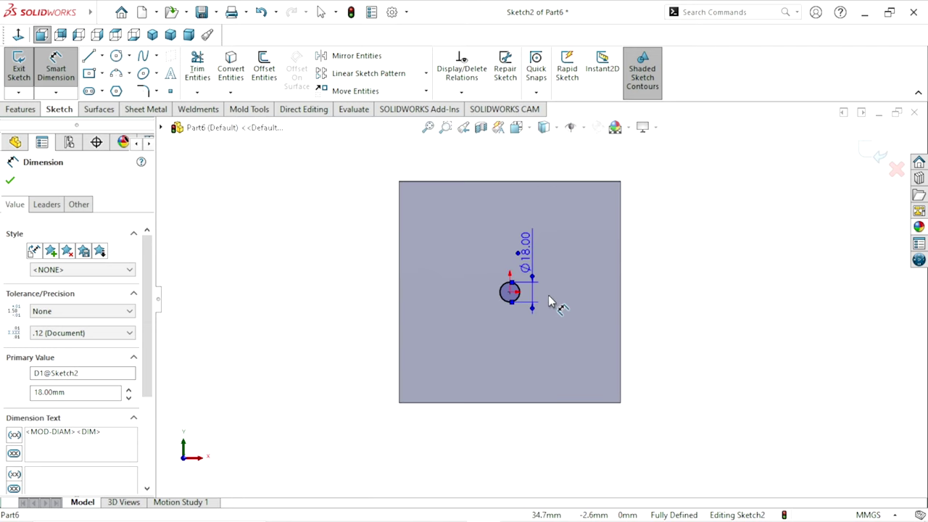
Step: Cut the Ø18 circle Through All as Cut-Extrude1
left_click(37, 75)
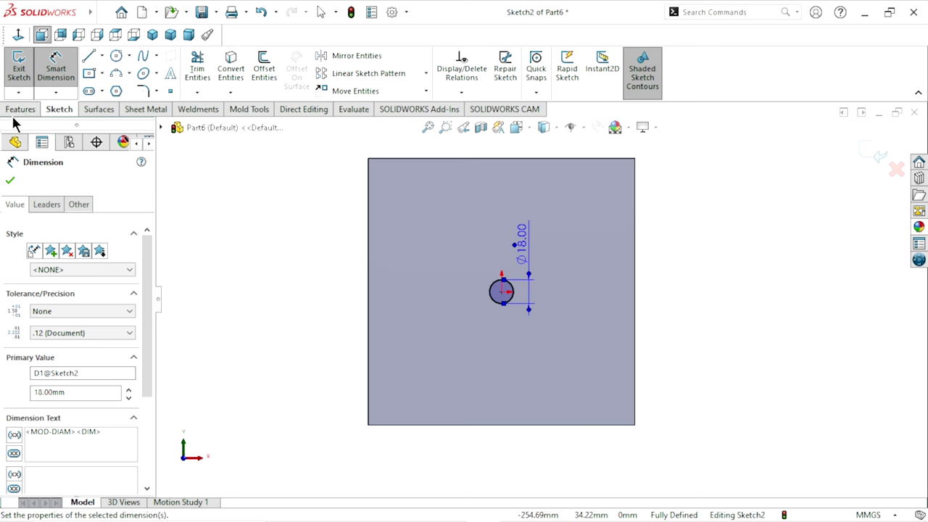
left_click(14, 110)
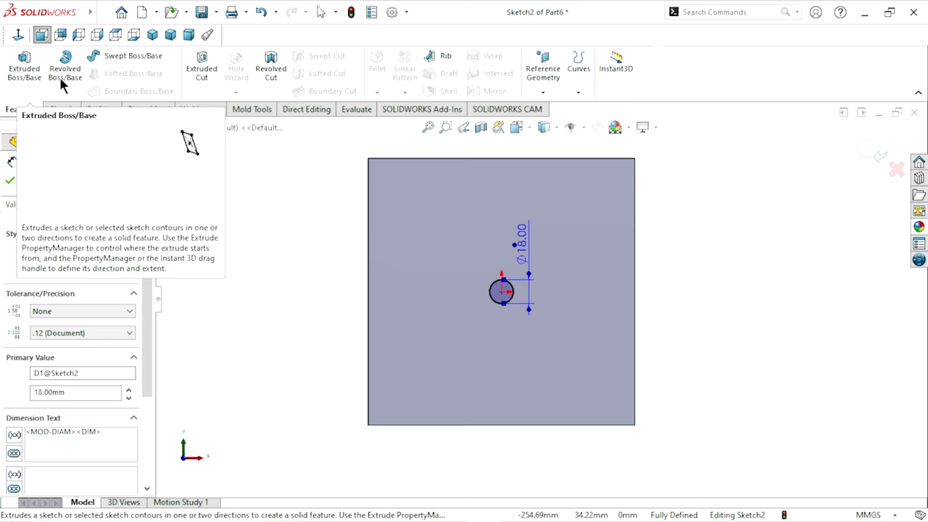
left_click(202, 66)
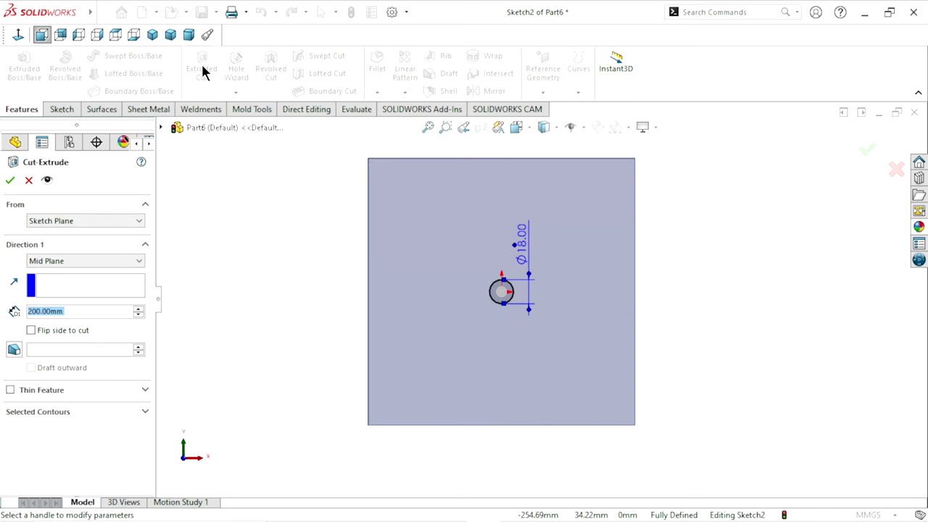
left_click(96, 263)
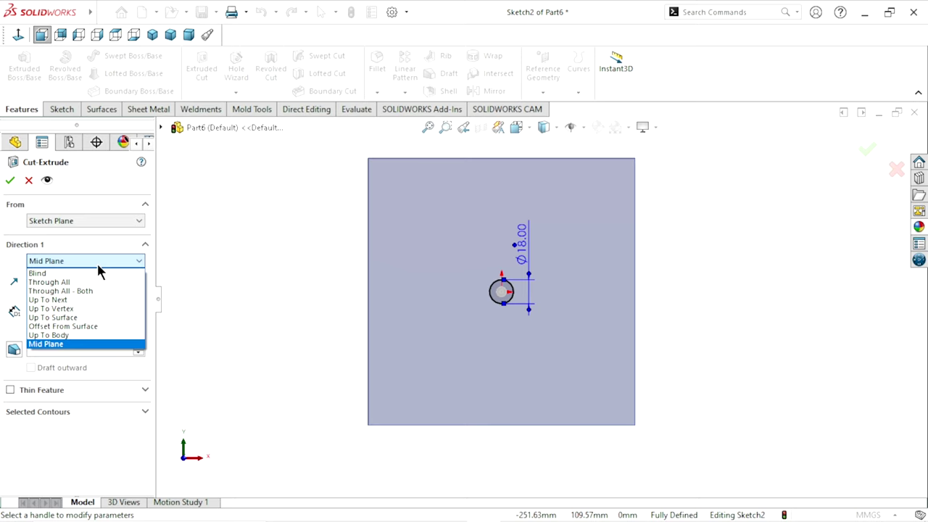
left_click(83, 285)
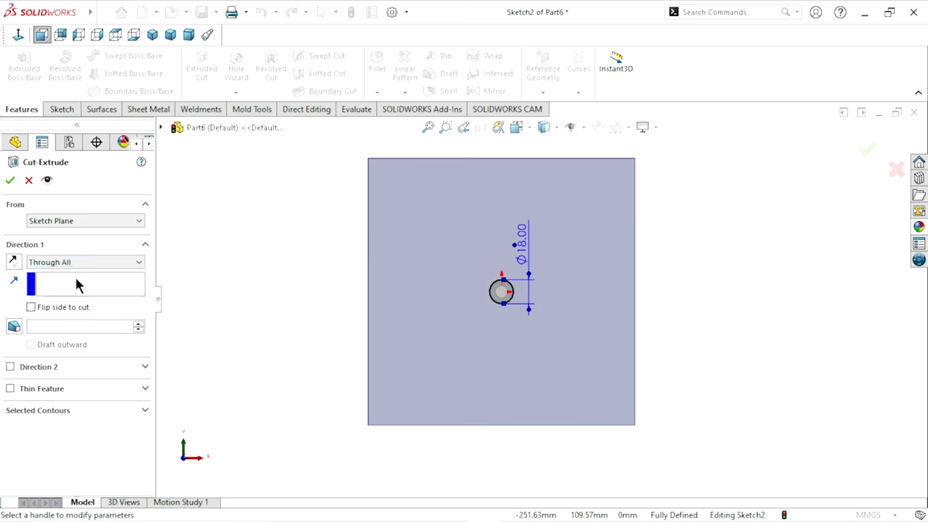
left_click(9, 181)
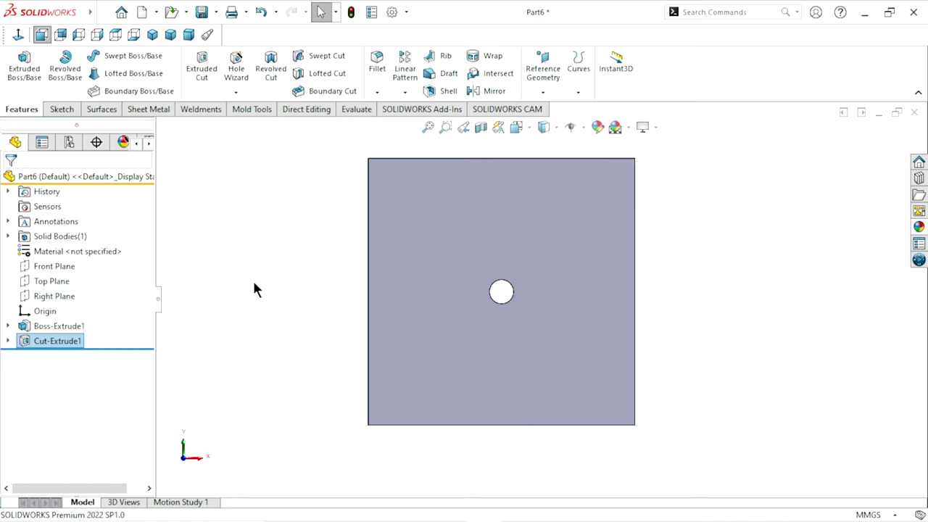
Step: Orbit to inspect both end holes, return to isometric, and select the top face
left_click(153, 38)
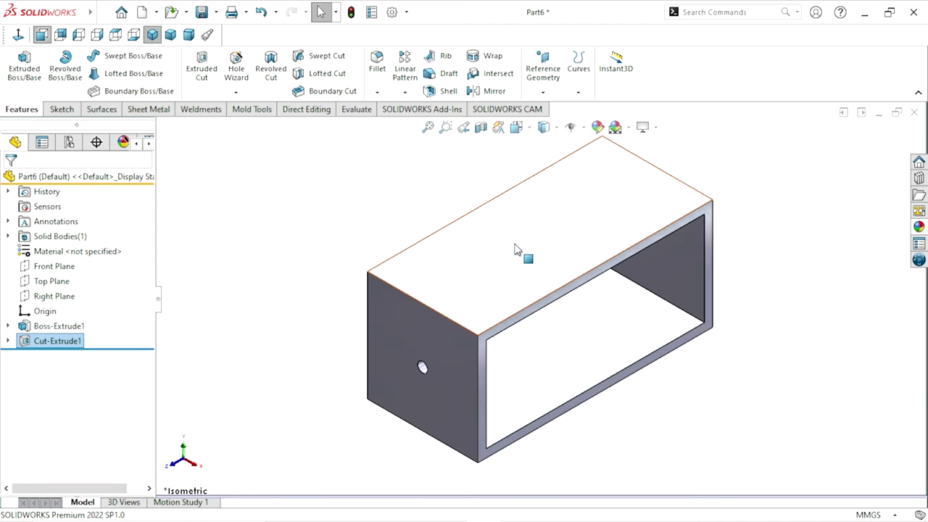
mouse_move(612, 315)
middle_mouse_down()
mouse_move(590, 254)
mouse_move(464, 276)
middle_mouse_up()
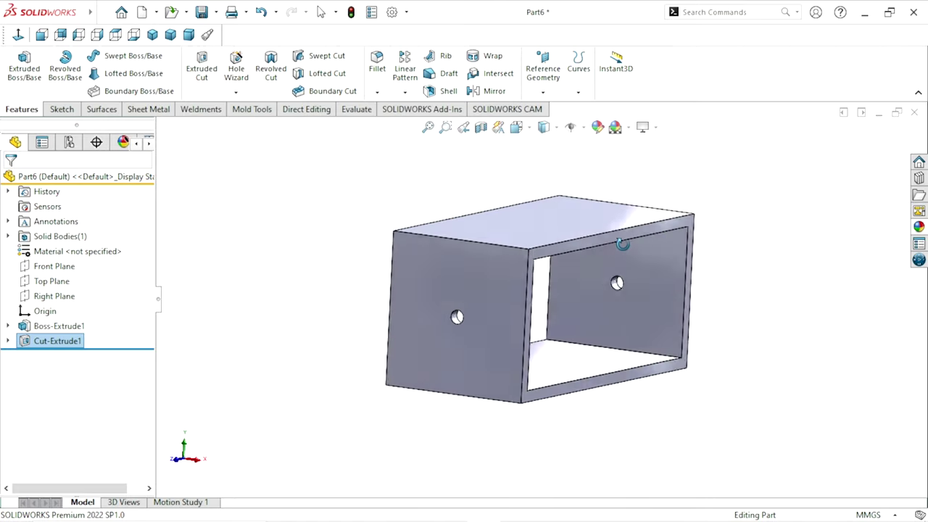
middle_click_drag(464, 275, 690, 301)
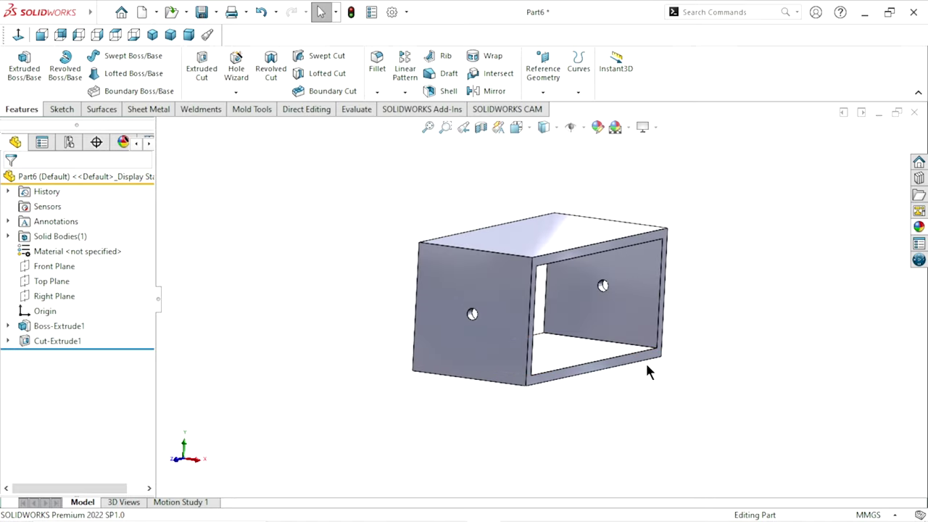
left_click(155, 39)
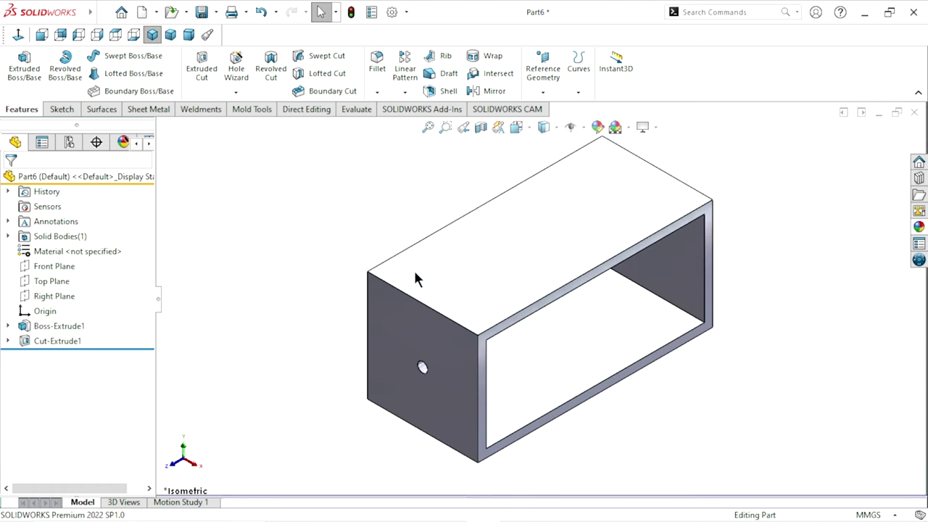
left_click(544, 250)
Step: Sketch on the top face a vertical centerline through the origin spanning its full length
left_click(606, 210)
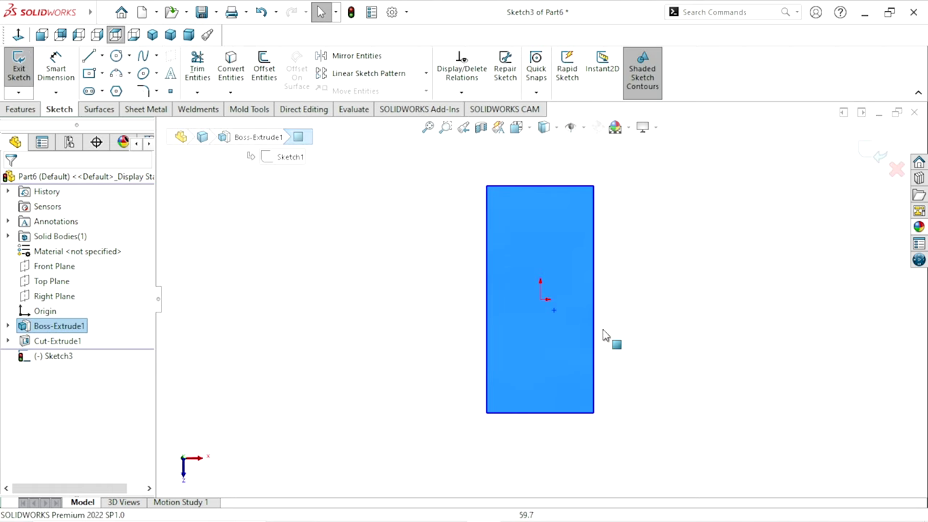
left_click(631, 294)
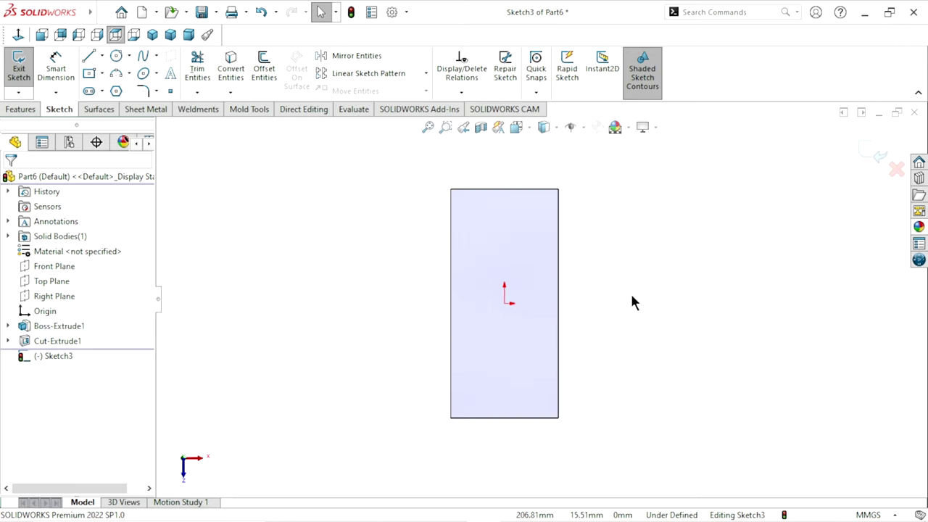
left_click(103, 55)
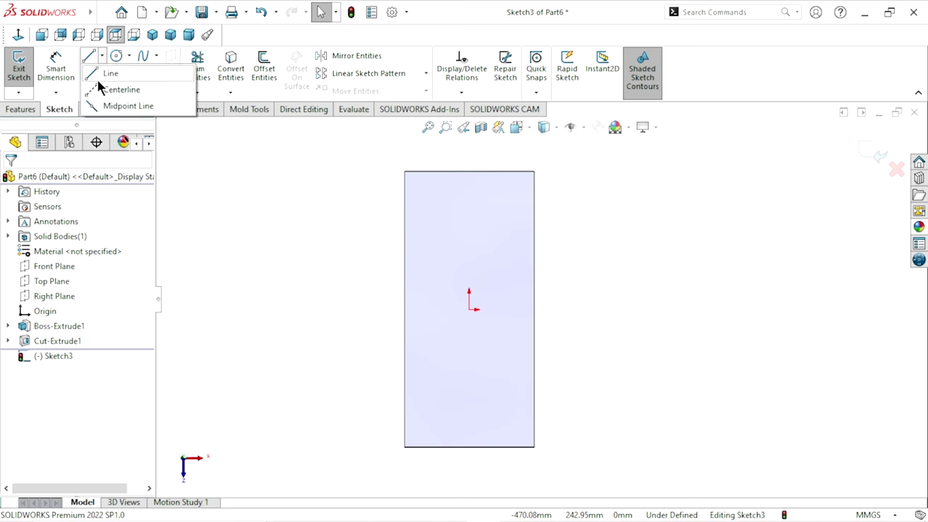
left_click(98, 86)
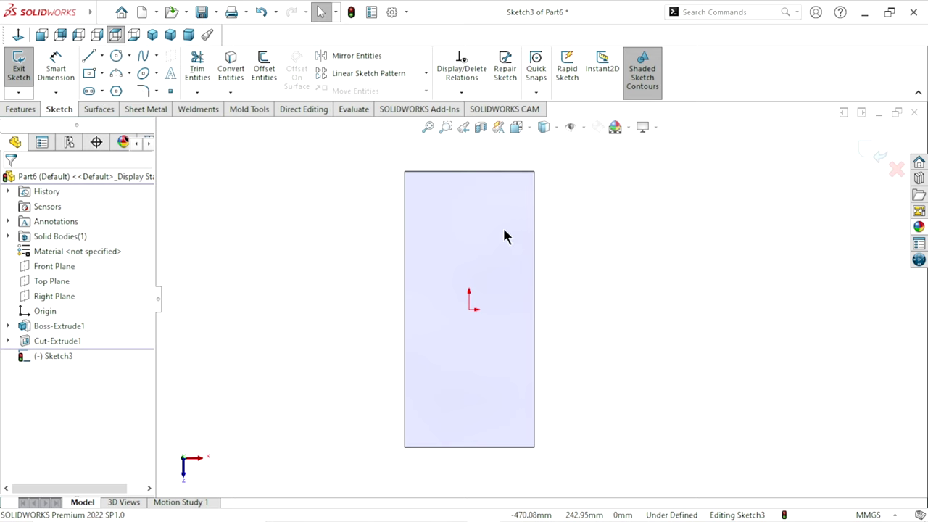
left_click(469, 155)
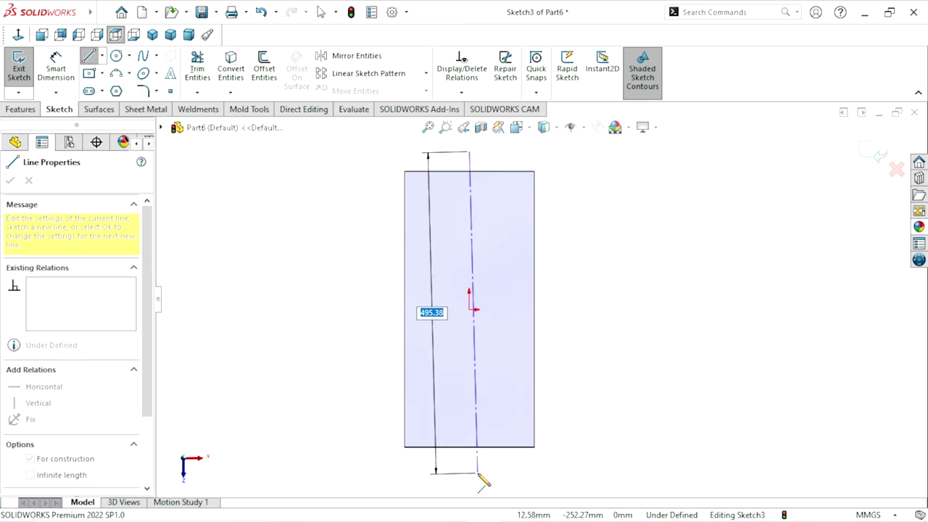
left_click(469, 475)
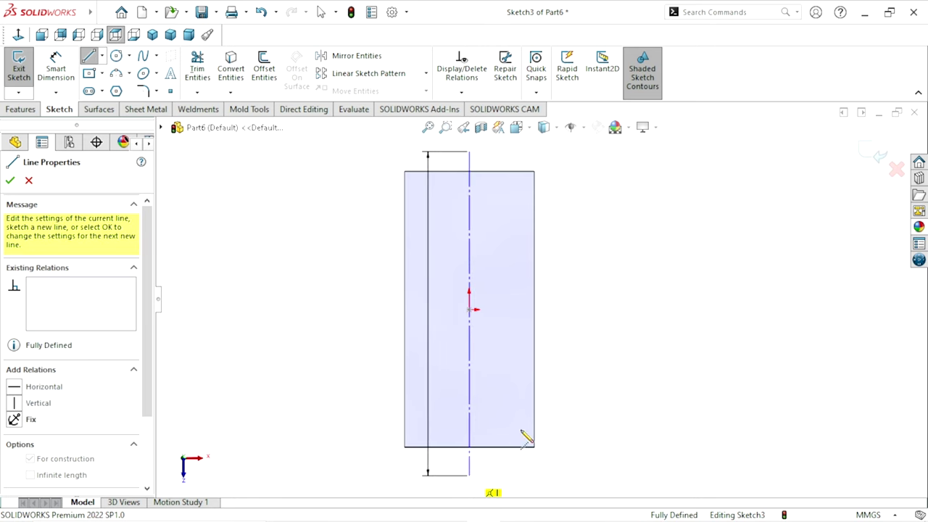
right_click(593, 351)
left_click(597, 356)
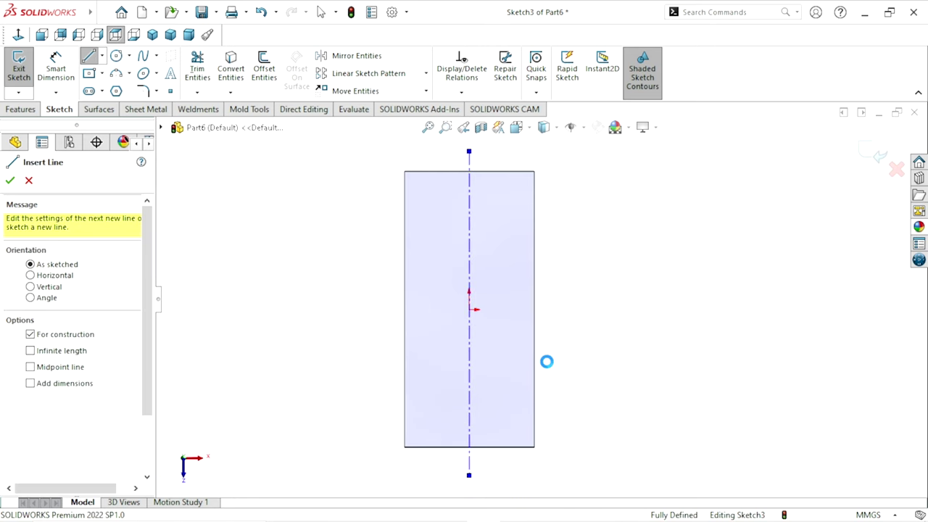
key("Escape")
scroll(548, 354, "up", 3)
scroll(565, 309, "down", 3)
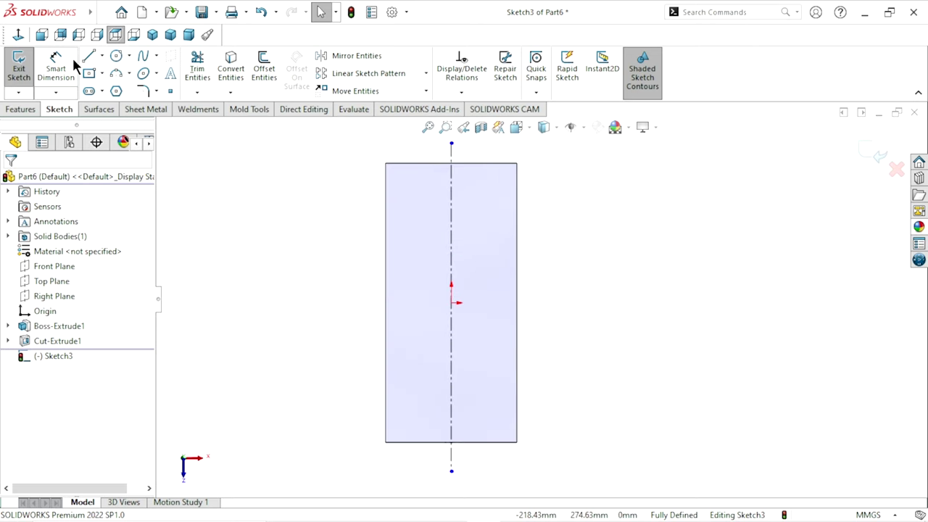
Step: Draw a circle on the vertical centerline near the top edge and dimension its diameter 14 mm
left_click(116, 58)
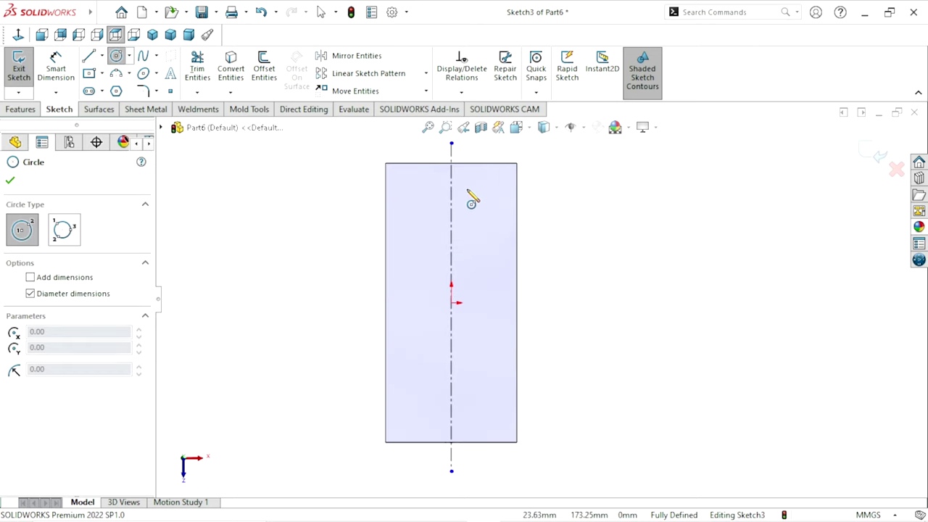
left_click(451, 181)
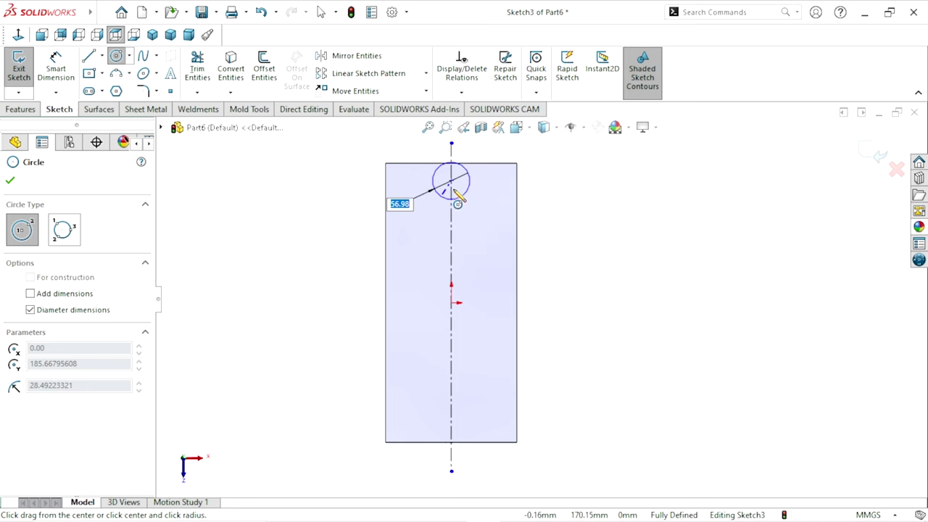
left_click(457, 193)
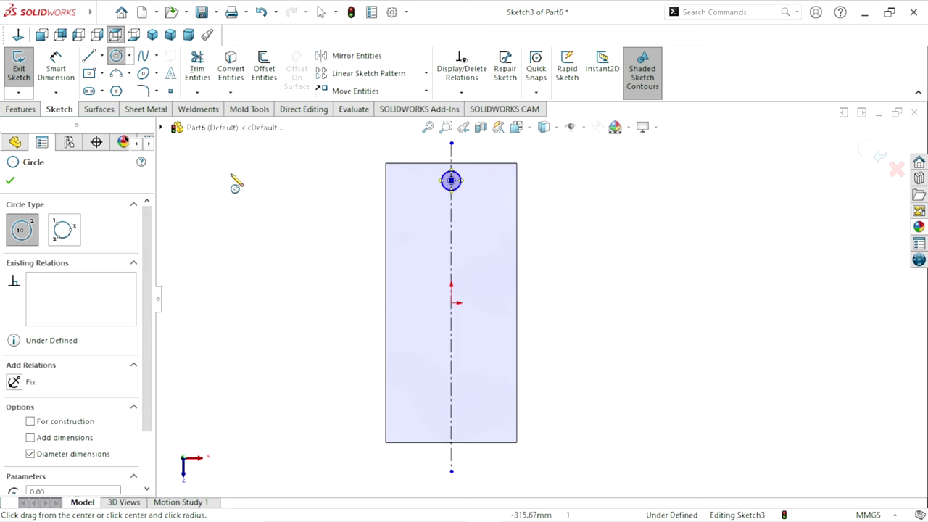
left_click(63, 72)
scroll(494, 193, "down", 2)
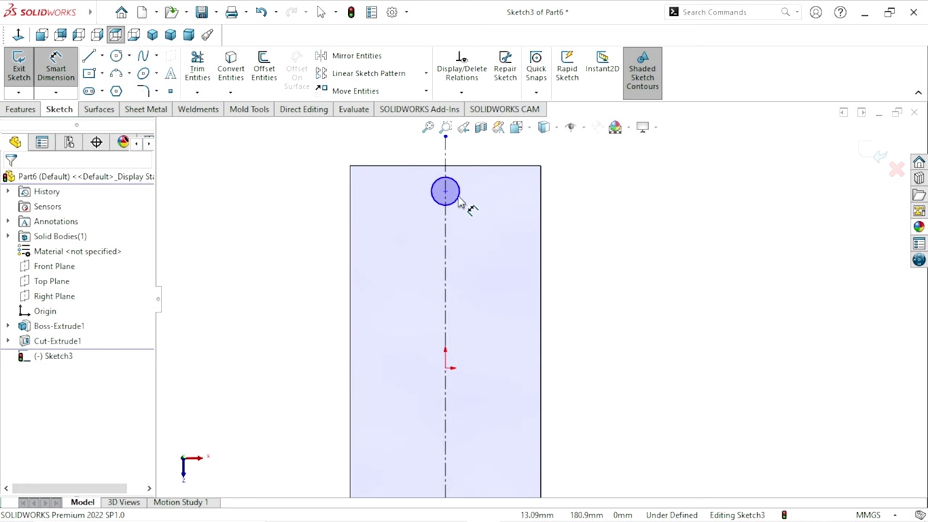
left_click(459, 194)
left_click(490, 196)
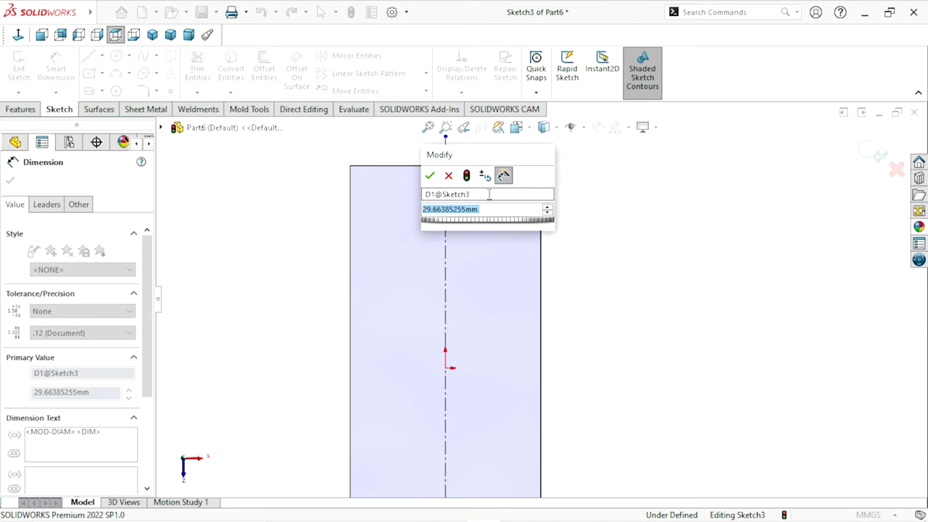
type("144")
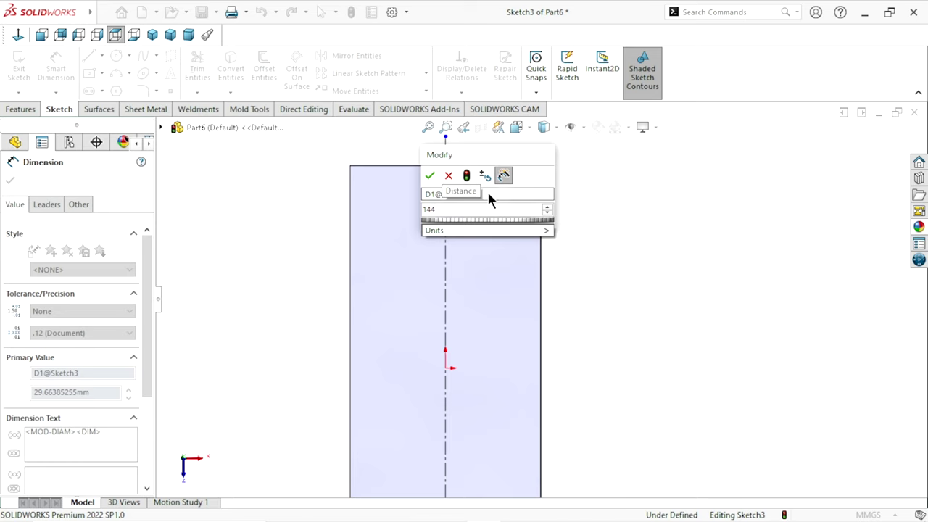
key("BackSpace")
left_click(433, 175)
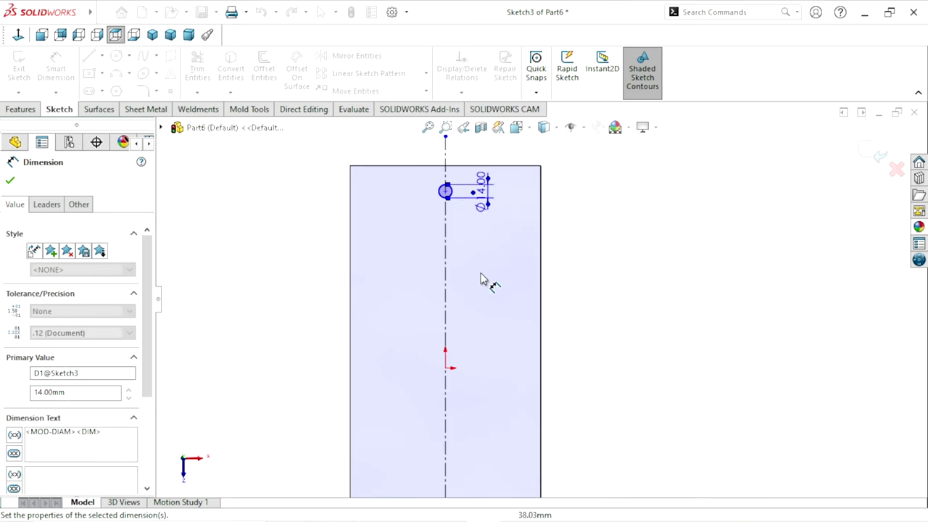
Step: Move the Ø14.00 dimension label below the circle
scroll(549, 307, "up", 2)
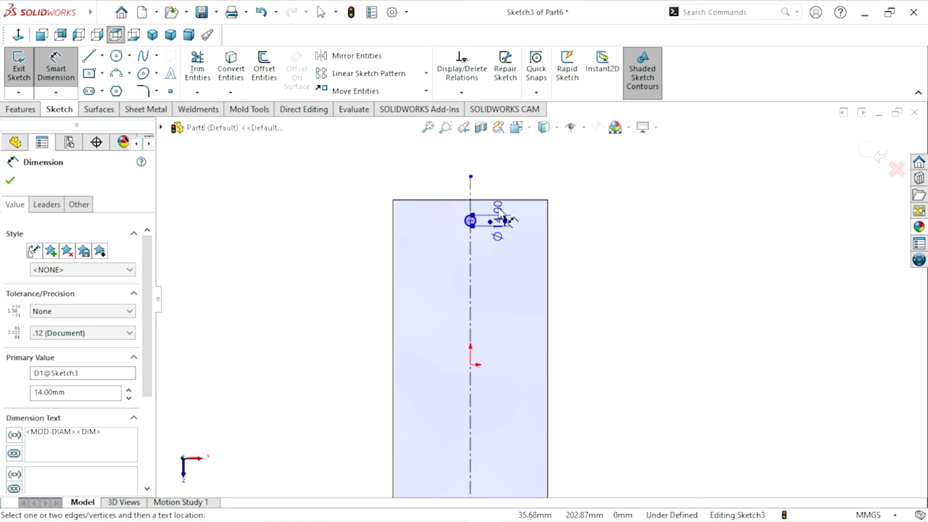
key("Escape")
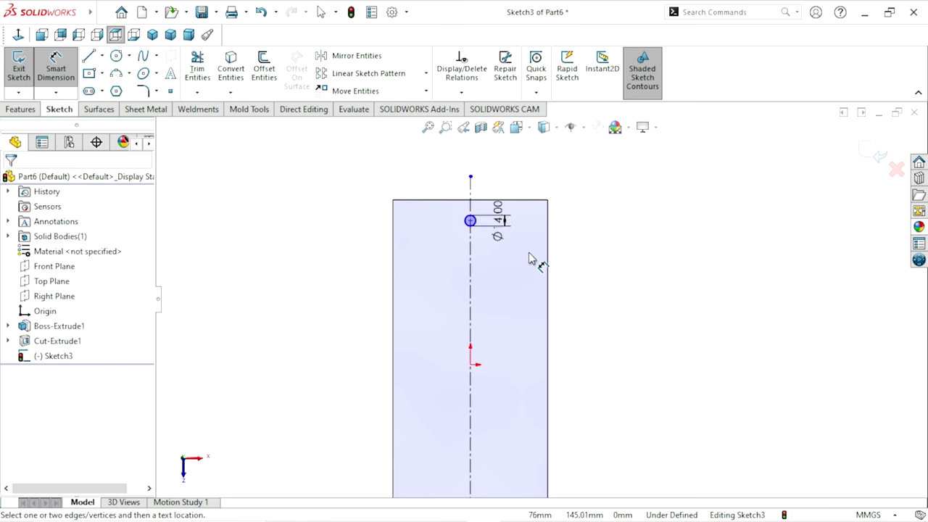
scroll(520, 251, "down", 2)
left_click_drag(492, 214, 452, 247)
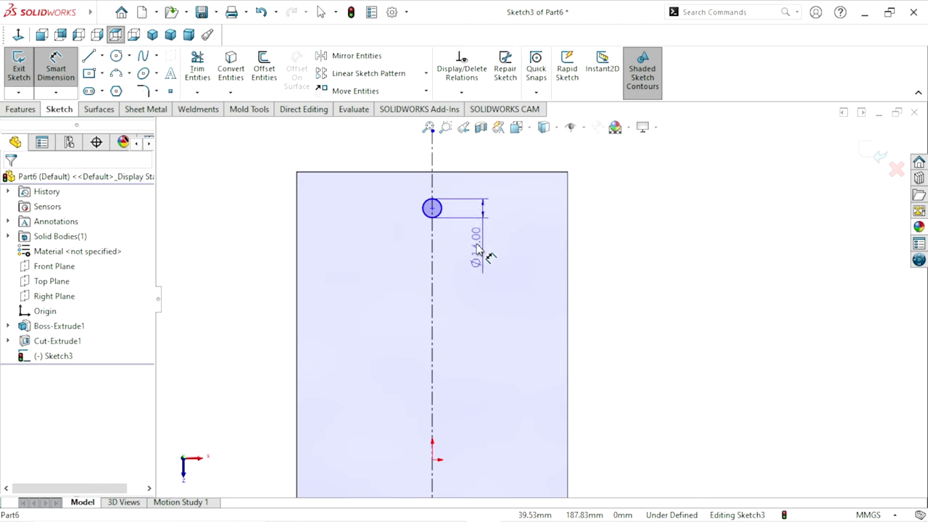
left_click(451, 247)
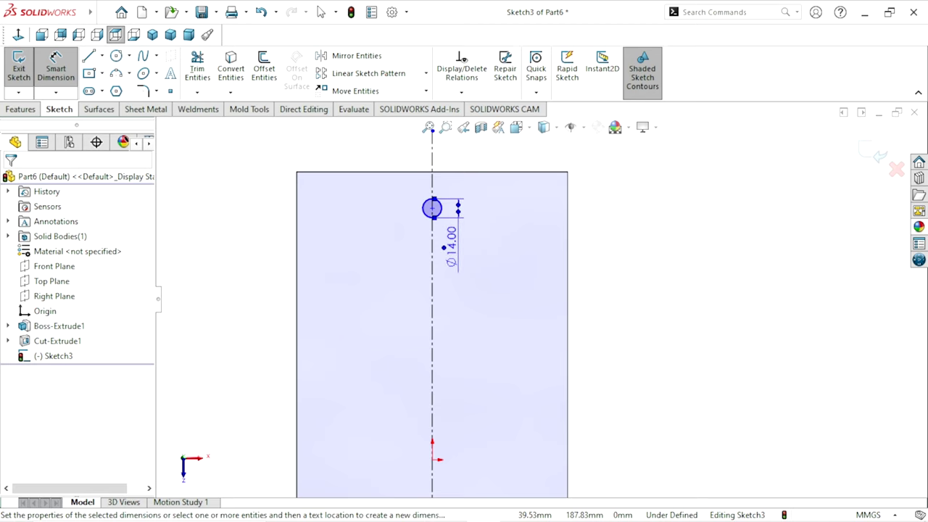
scroll(537, 304, "up", 3)
scroll(559, 347, "down", 1)
scroll(557, 345, "down", 1)
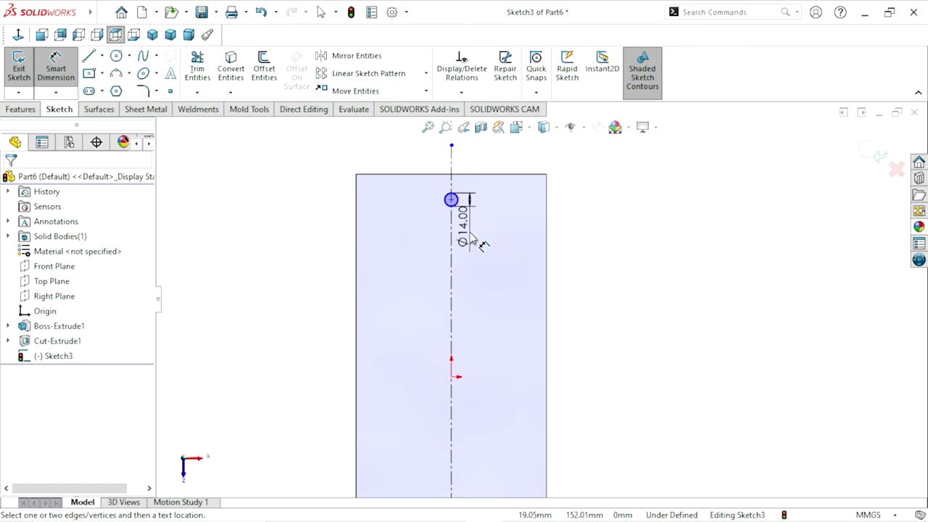
left_click(505, 241)
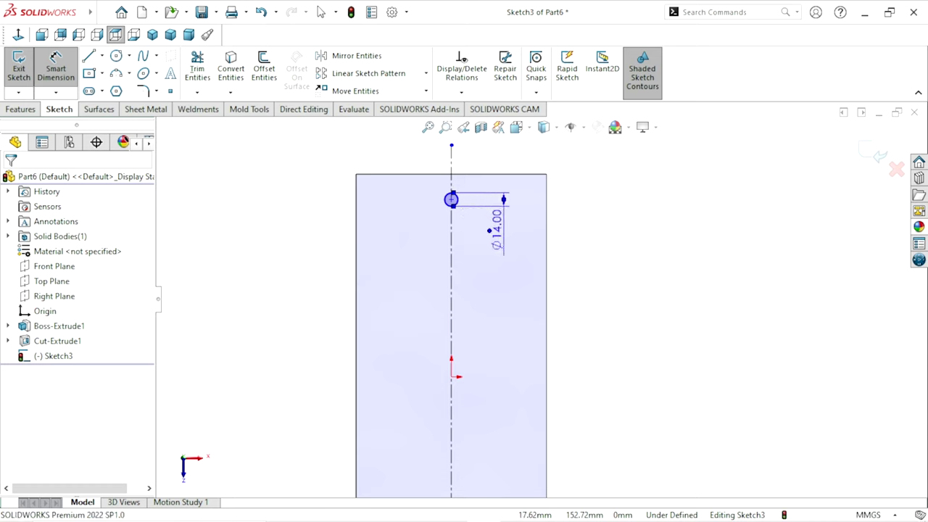
scroll(528, 338, "up", 3)
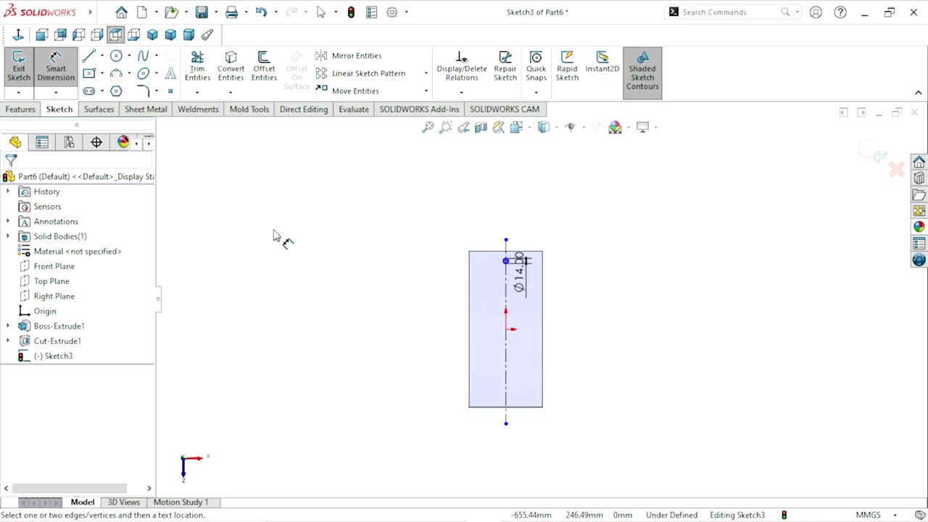
Step: Start a Linear Sketch Pattern along the vertical centerline with 42.5 mm spacing
left_click(332, 74)
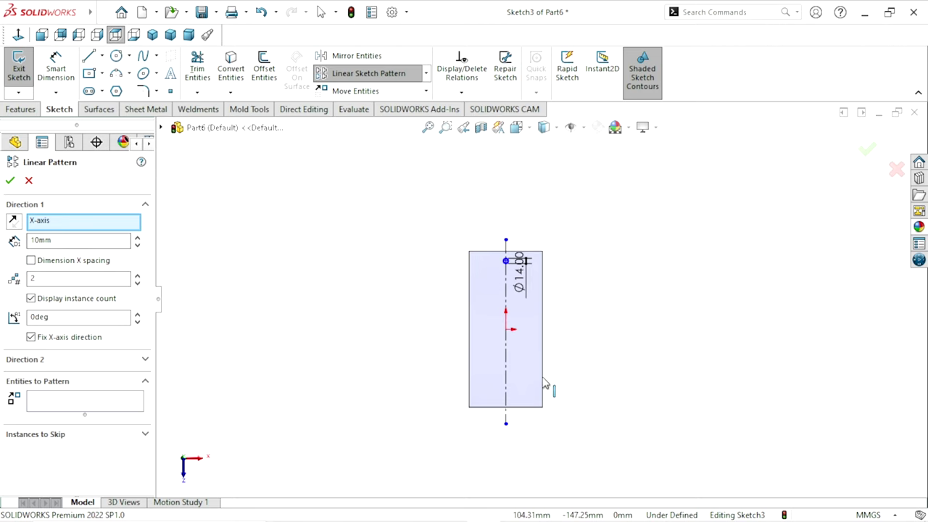
scroll(544, 385, "down", 1)
scroll(545, 385, "down", 1)
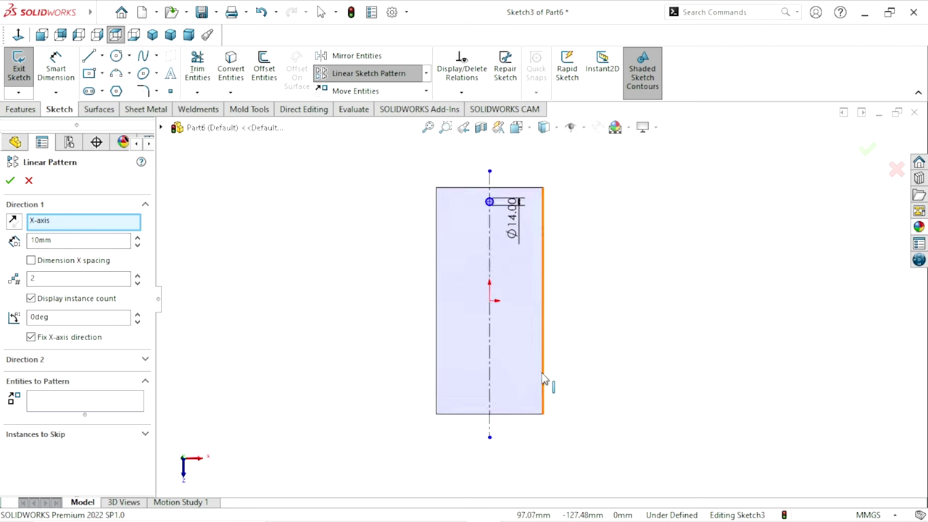
right_click(77, 228)
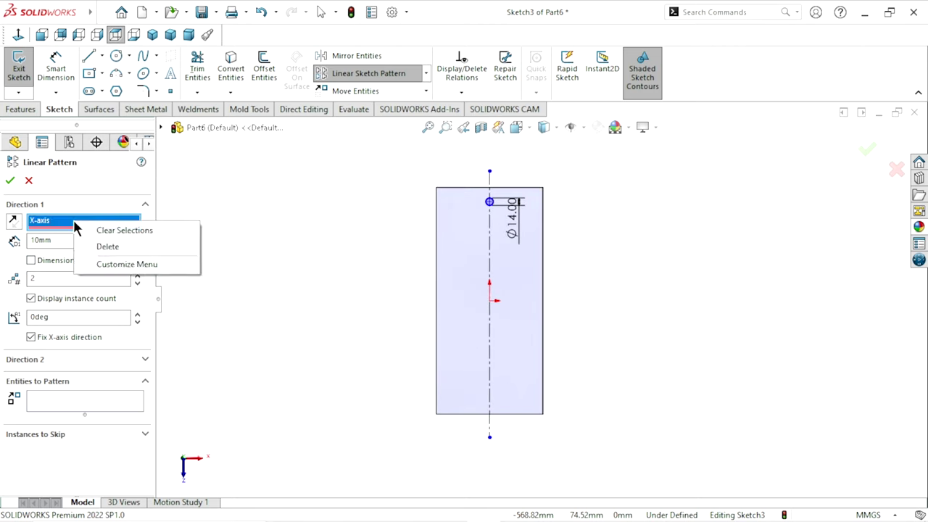
left_click(97, 246)
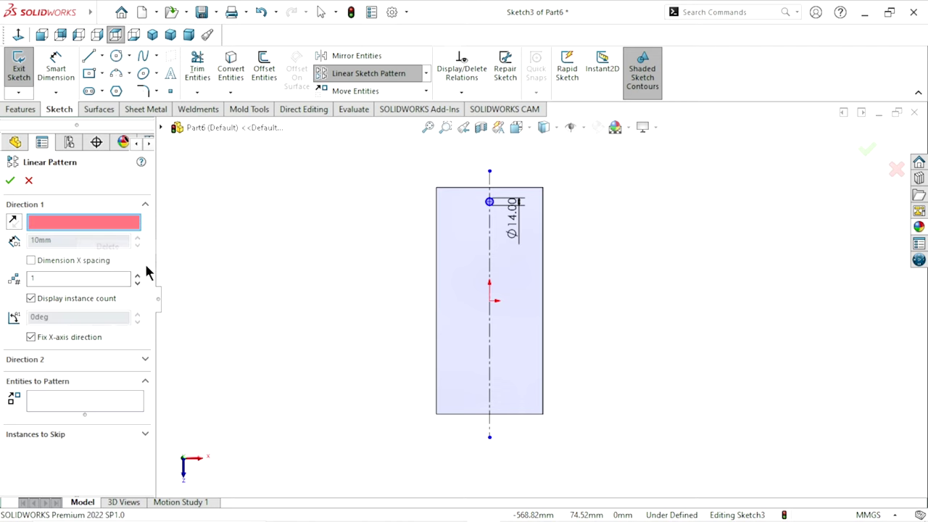
left_click(491, 331)
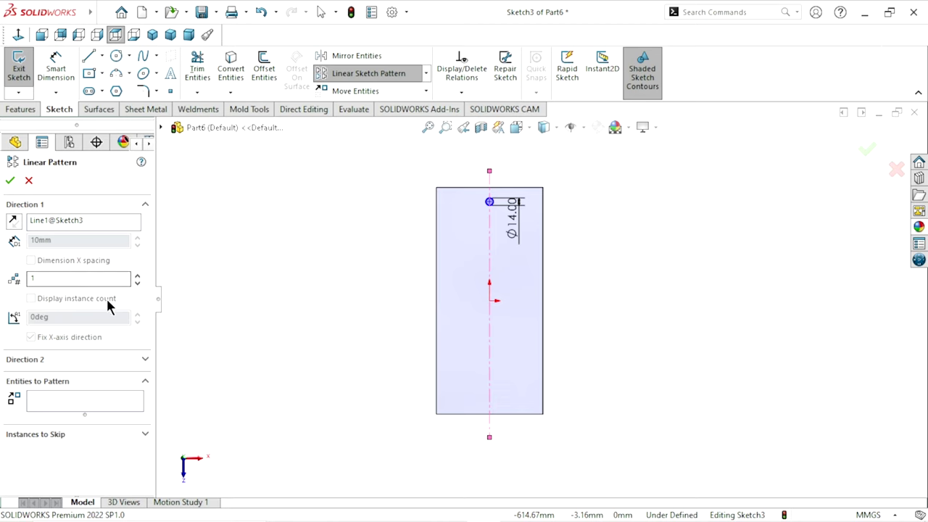
scroll(474, 168, "down", 2)
scroll(475, 166, "down", 2)
scroll(474, 186, "up", 2)
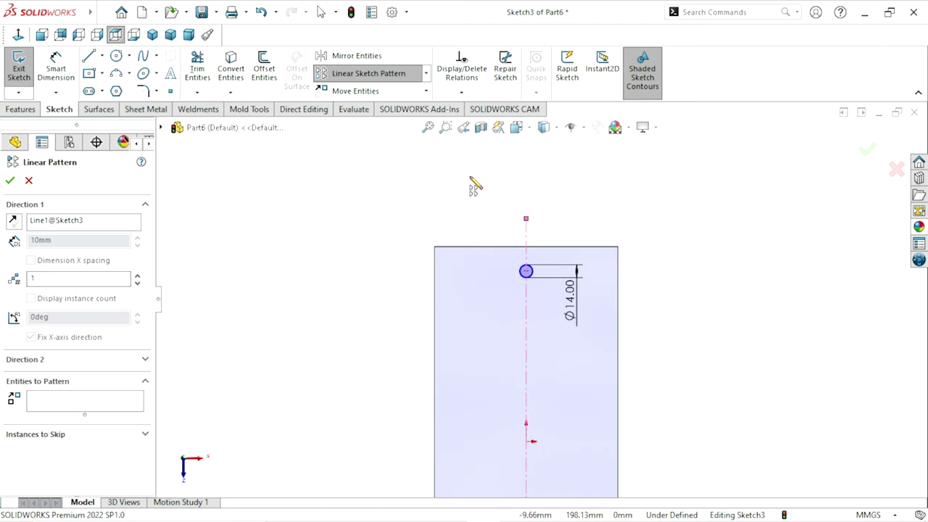
scroll(522, 261, "up", 2)
scroll(555, 409, "up", 2)
scroll(570, 363, "down", 1)
scroll(602, 327, "down", 1)
type("42.5")
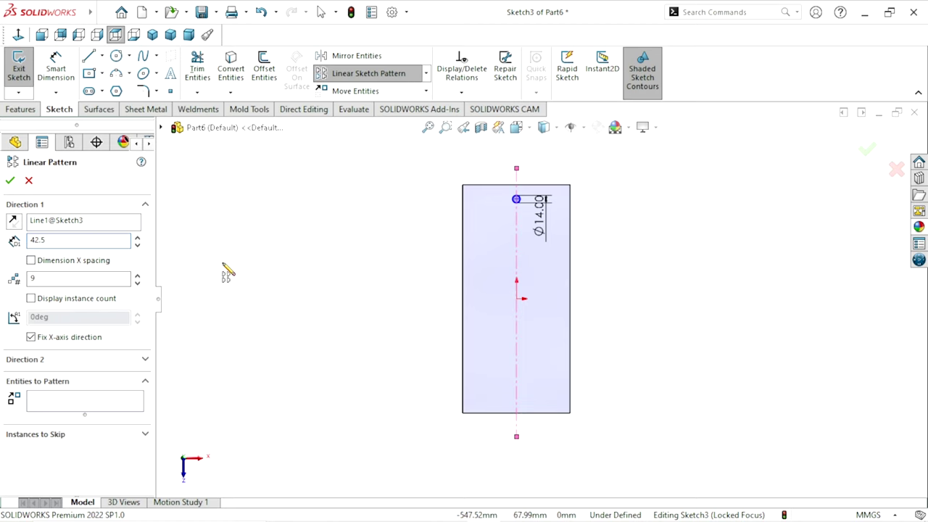
key("Return")
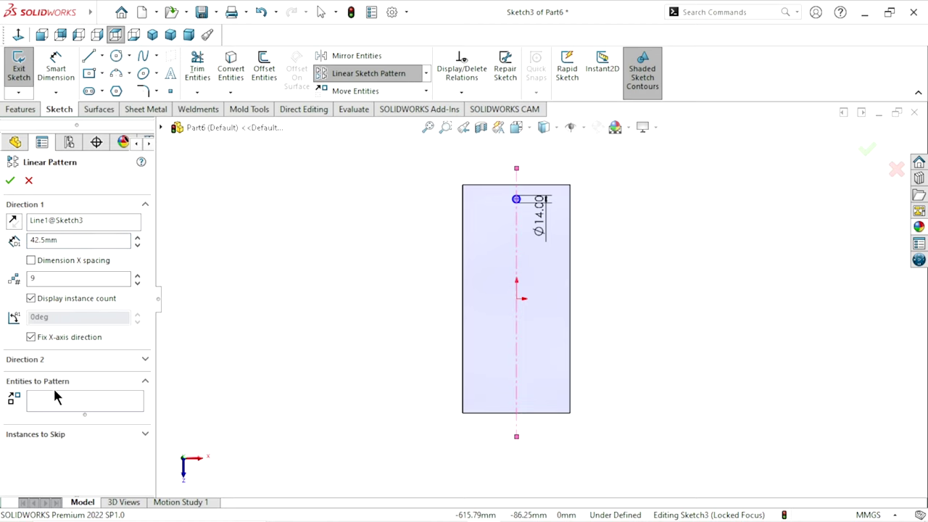
Step: Choose the Ø14 circle as the pattern entity and accept the nine-instance pattern
left_click(42, 401)
scroll(537, 210, "down", 2)
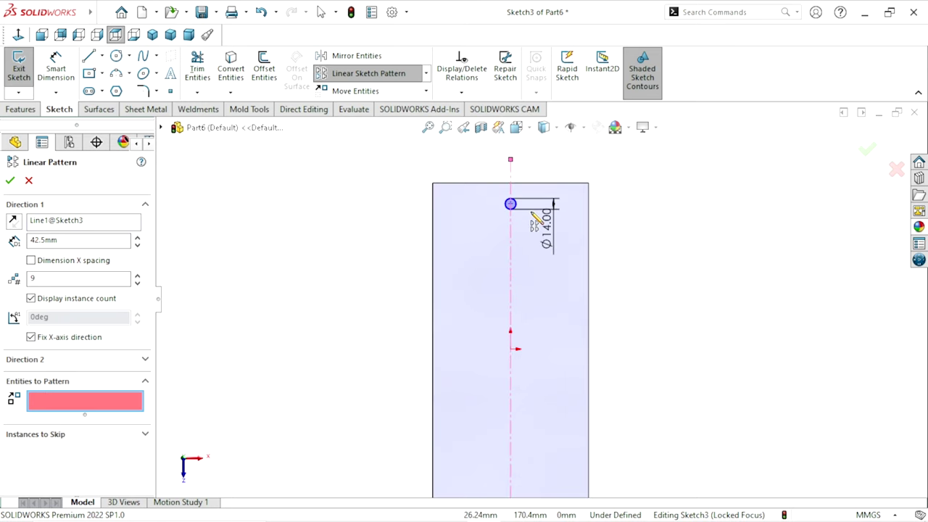
scroll(535, 219, "down", 2)
left_click(489, 218)
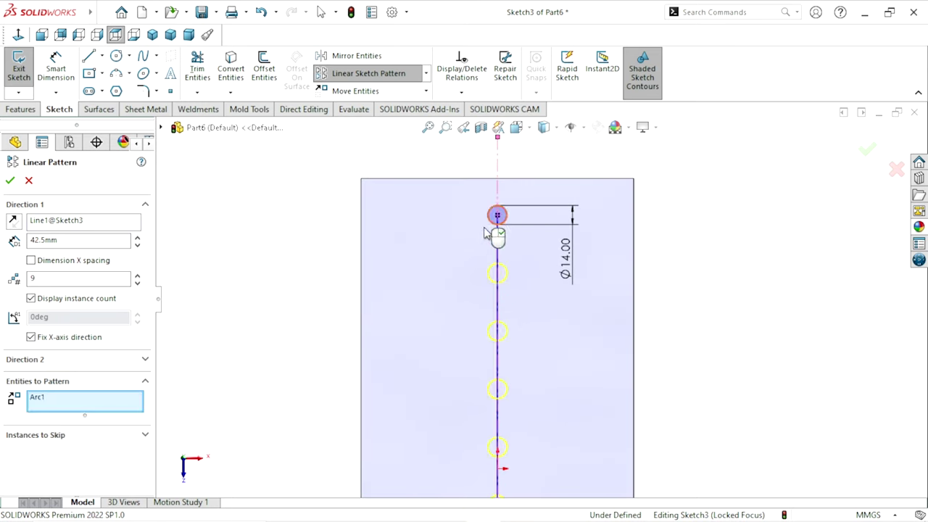
scroll(450, 307, "up", 2)
scroll(441, 305, "up", 2)
scroll(576, 239, "down", 2)
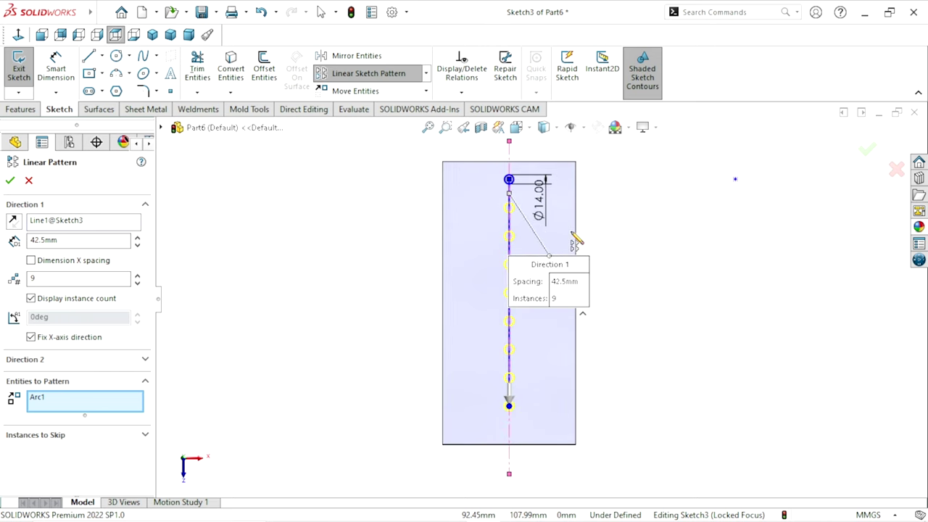
scroll(576, 238, "down", 1)
scroll(573, 247, "up", 1)
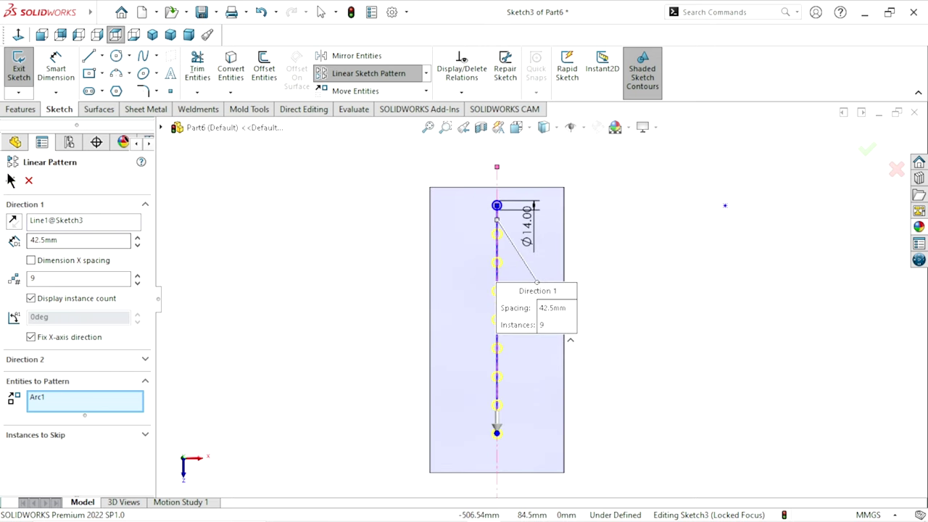
key("Return")
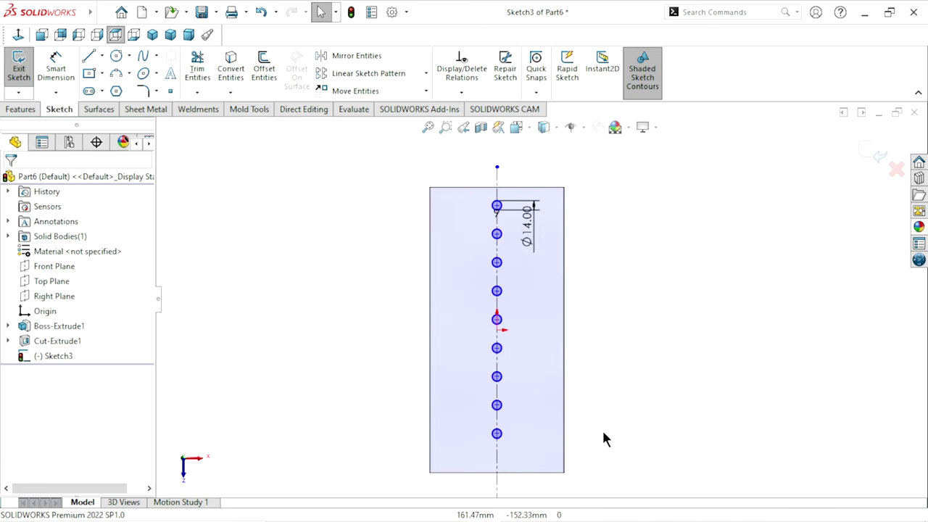
Step: Draw a horizontal construction centerline from the left edge to the right edge through the origin
scroll(599, 426, "up", 2)
scroll(584, 441, "down", 2)
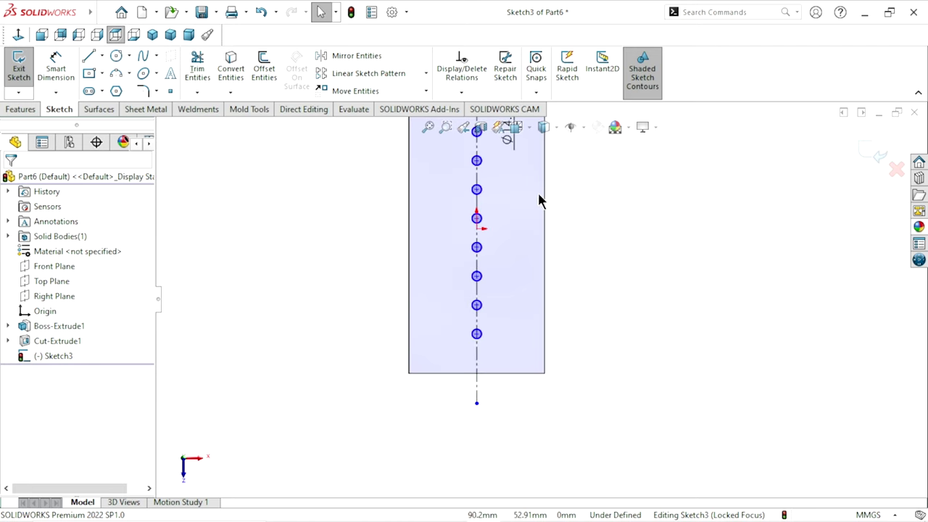
scroll(538, 196, "up", 2)
scroll(524, 223, "down", 3)
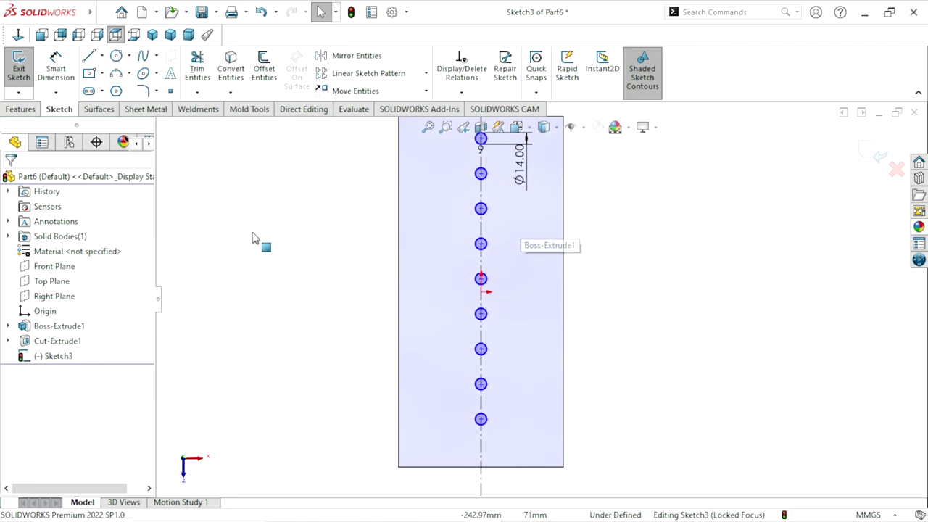
left_click(102, 58)
left_click(94, 83)
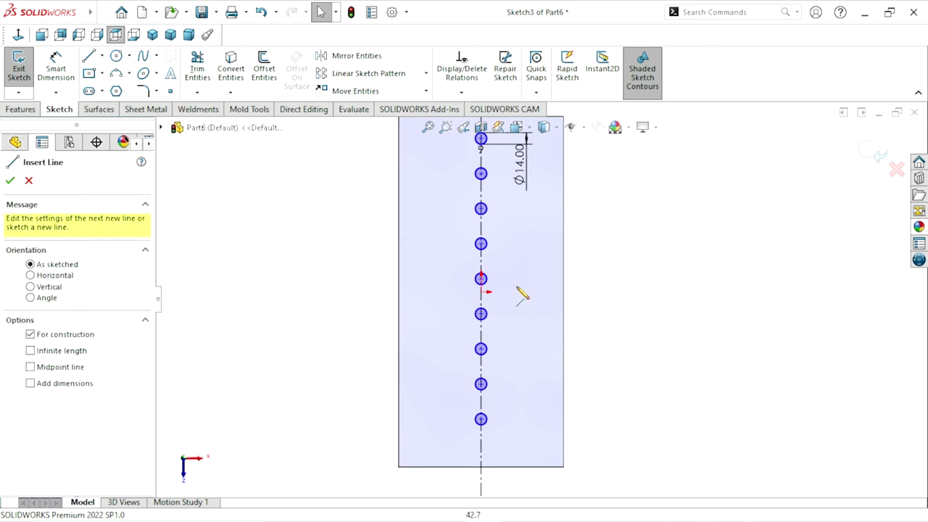
left_click(398, 291)
left_click(564, 292)
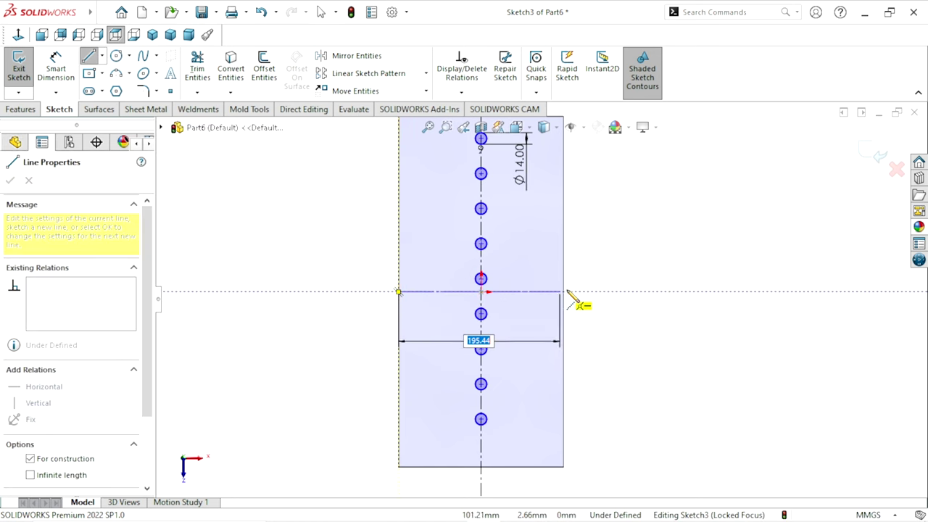
right_click(607, 263)
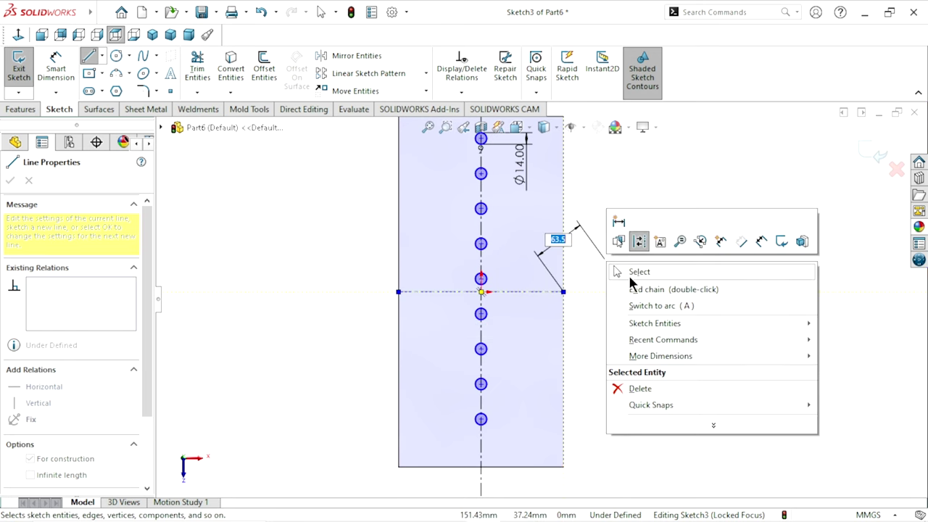
left_click(629, 271)
scroll(541, 367, "up", 5)
scroll(544, 375, "down", 4)
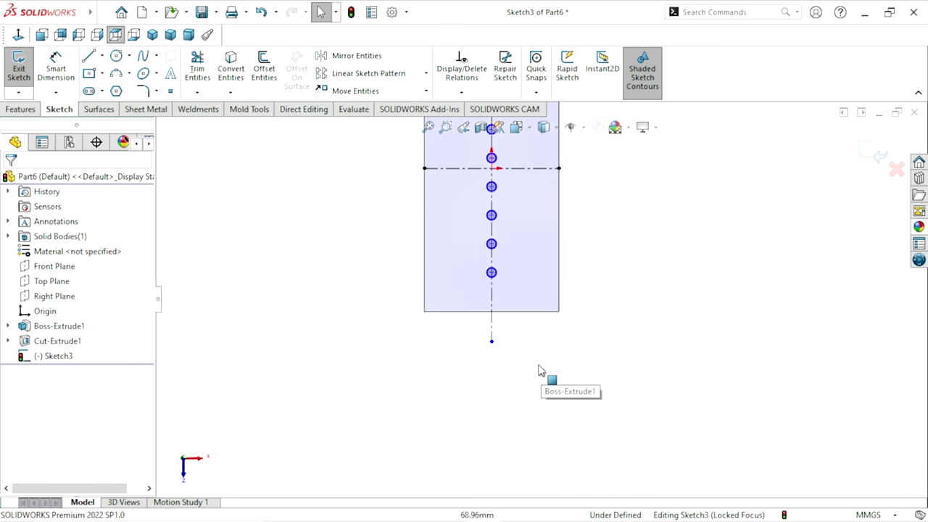
Step: Delete the sketch point below the holes by mistake, then undo the deletion
left_click(493, 277)
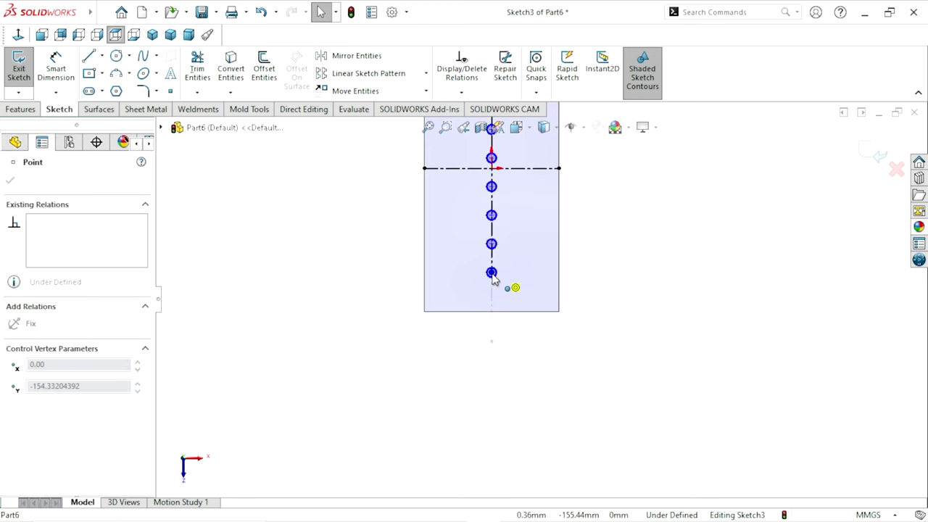
key("Delete")
scroll(501, 316, "up", 3)
scroll(559, 258, "up", 2)
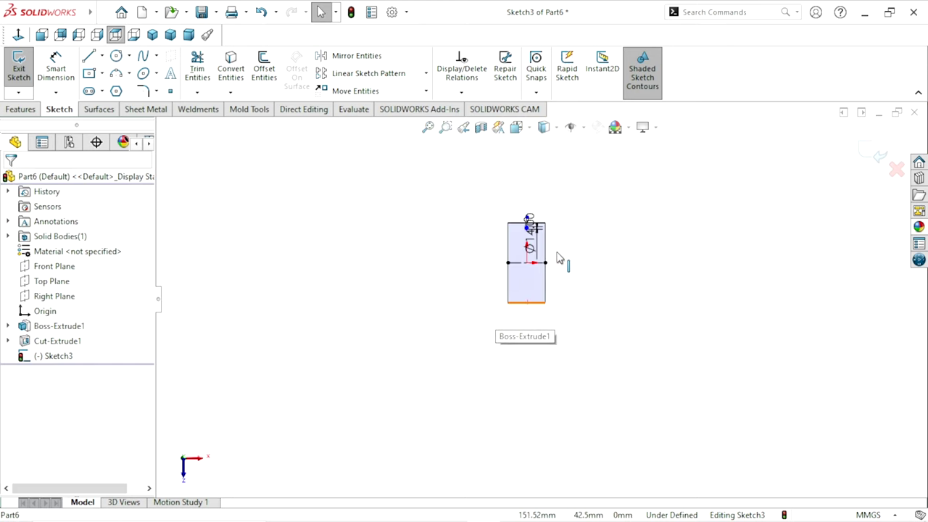
scroll(557, 258, "down", 2)
scroll(540, 259, "down", 2)
scroll(488, 250, "down", 2)
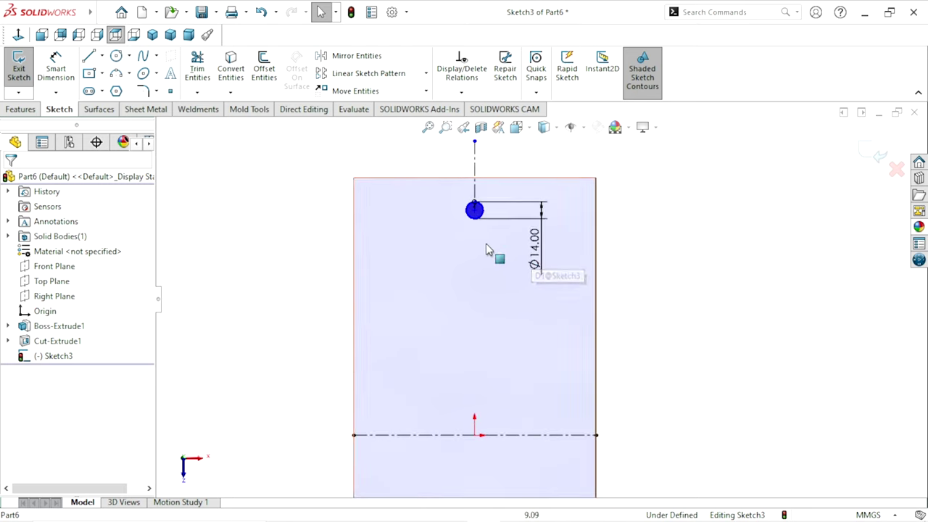
key("ctrl+z")
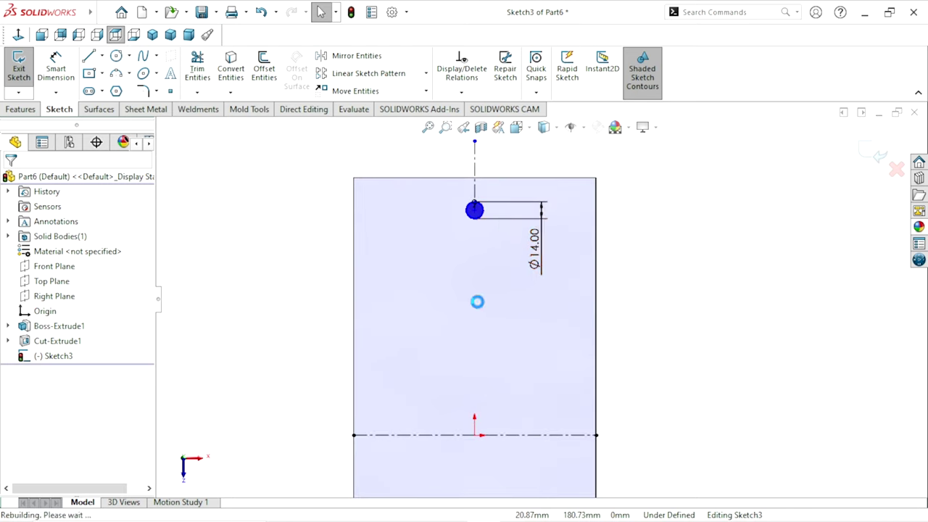
scroll(491, 314, "up", 3)
scroll(537, 391, "down", 1)
scroll(538, 392, "down", 1)
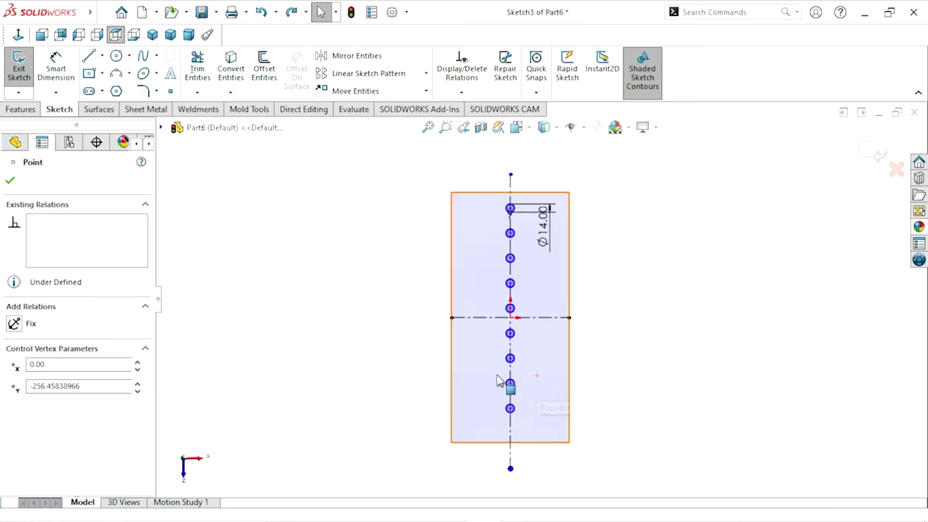
Step: Select the vertical centerline and delete it
left_click(10, 182)
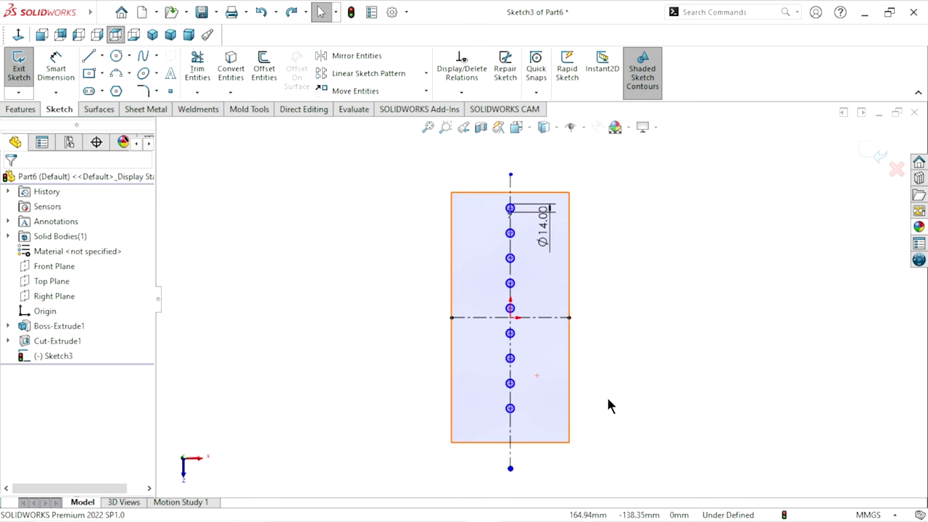
left_click(510, 456)
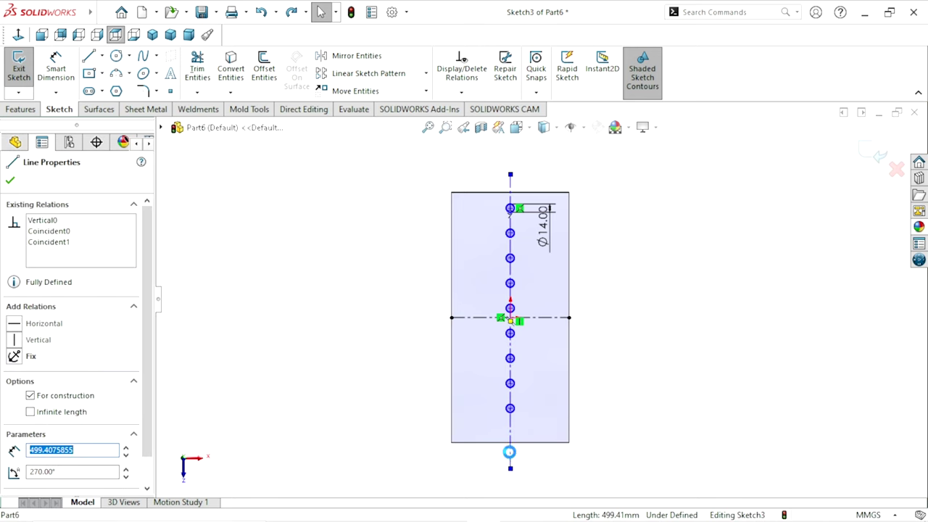
key("Delete")
Step: Draw a 340 mm vertical centerline from the top circle's centre to the bottom circle's centre
scroll(626, 343, "down", 1)
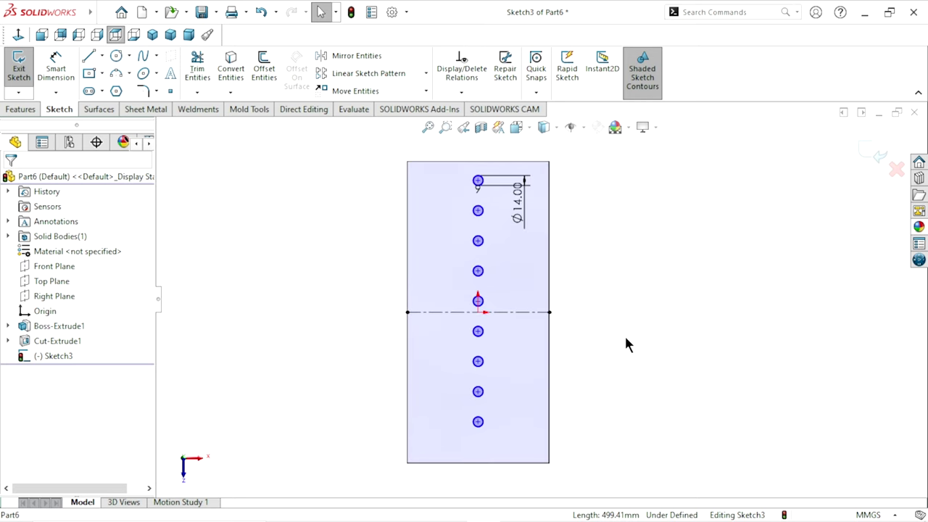
left_click(101, 55)
left_click(97, 87)
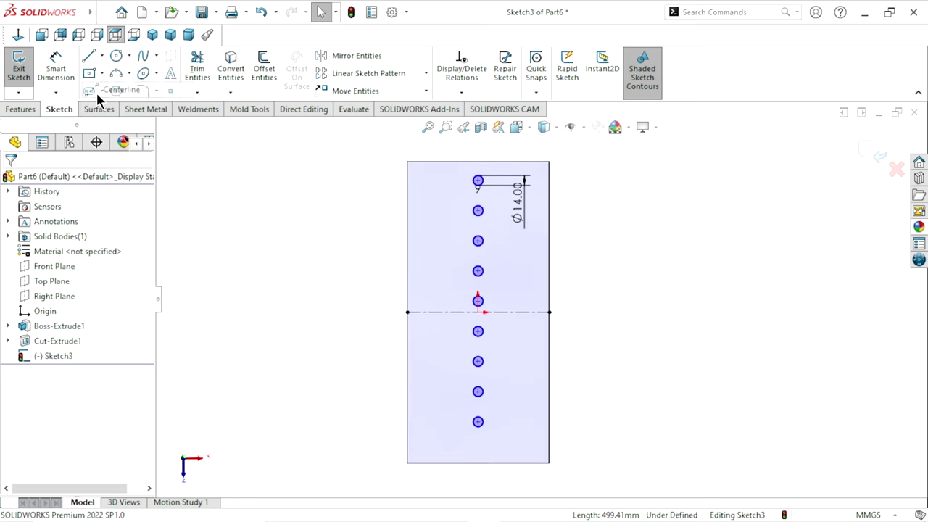
left_click(478, 180)
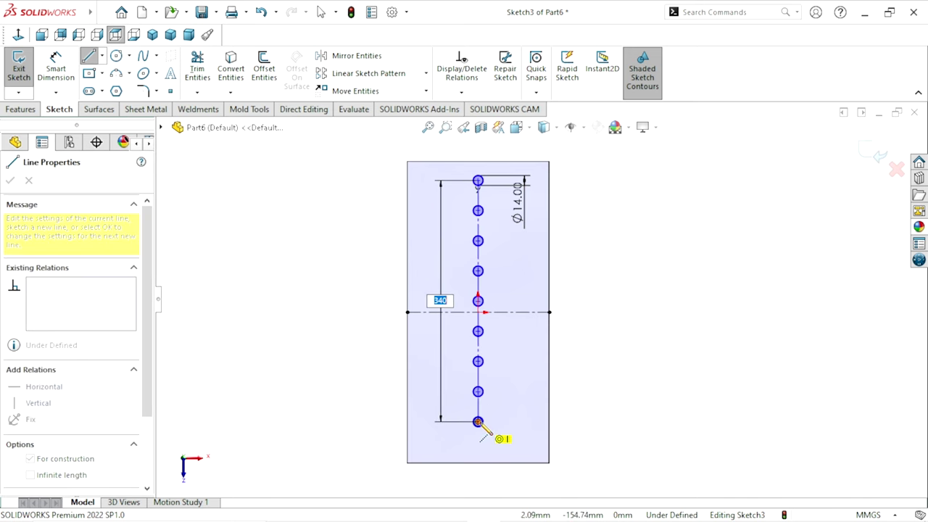
left_click(478, 421)
right_click(586, 360)
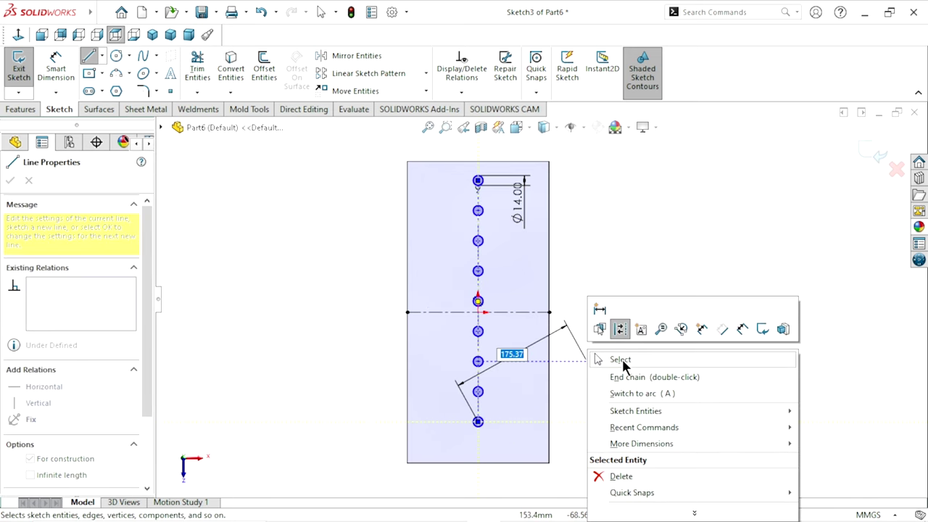
left_click(620, 360)
scroll(507, 361, "down", 3)
scroll(514, 317, "down", 1)
scroll(539, 284, "up", 3)
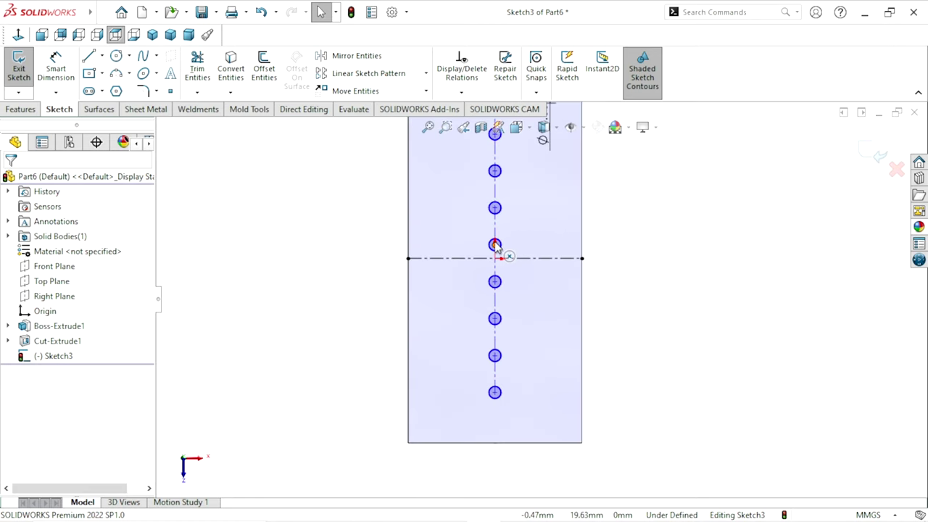
scroll(496, 251, "down", 3)
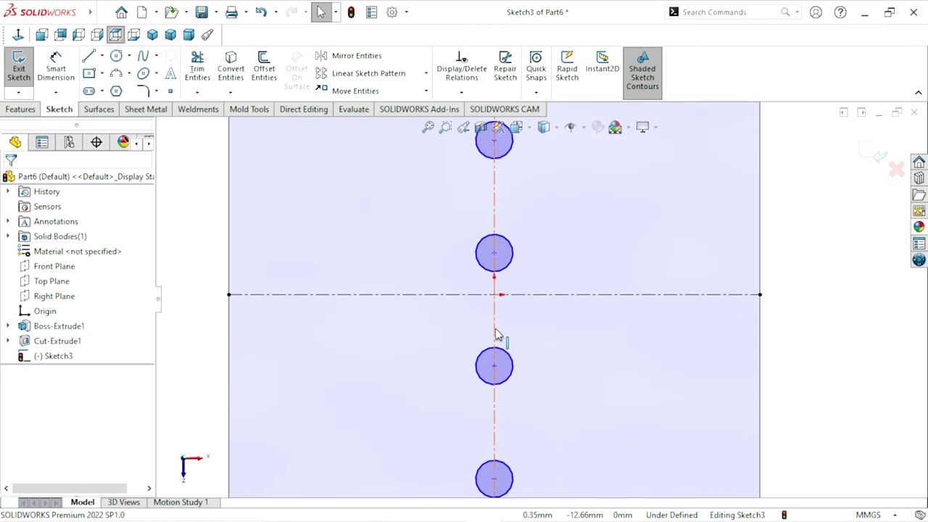
Step: Make the middle circle's centre coincident with the origin and zoom to fit
left_click(494, 254)
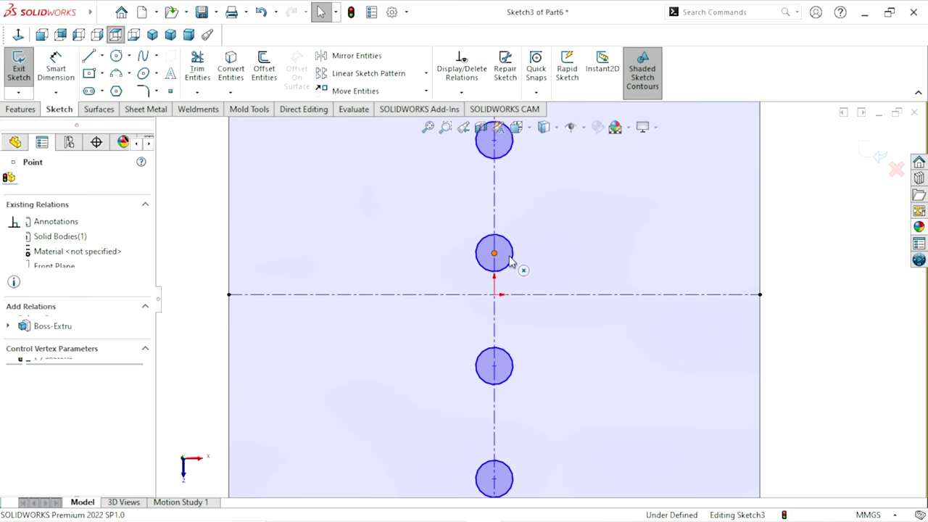
left_click(496, 295, "ctrl")
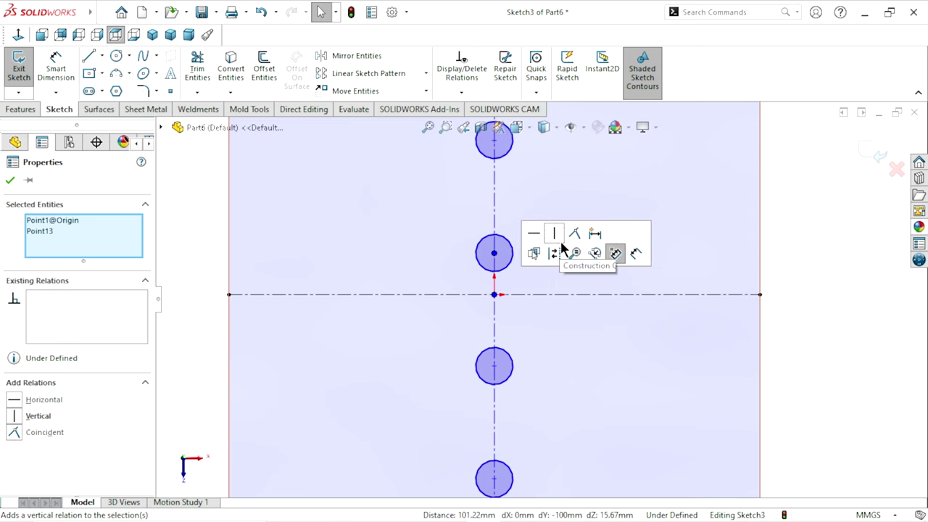
left_click(574, 234)
key("f")
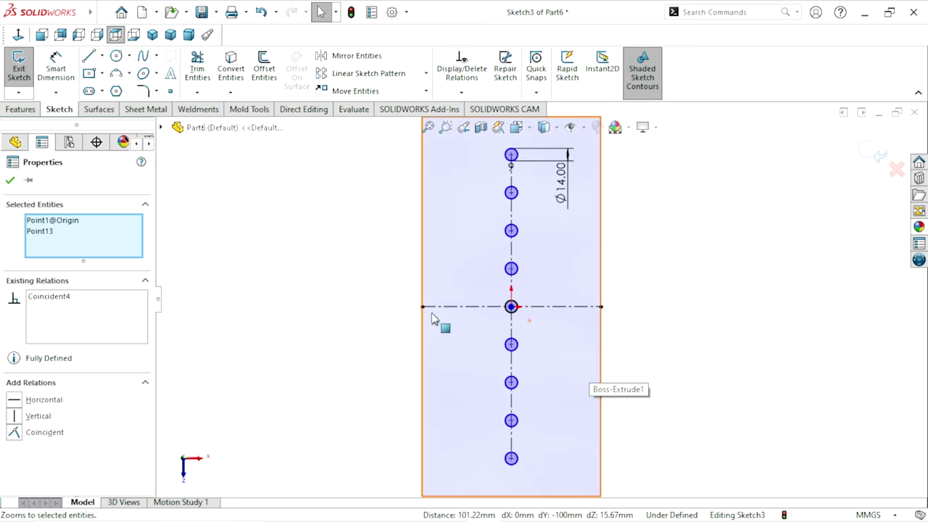
left_click(10, 181)
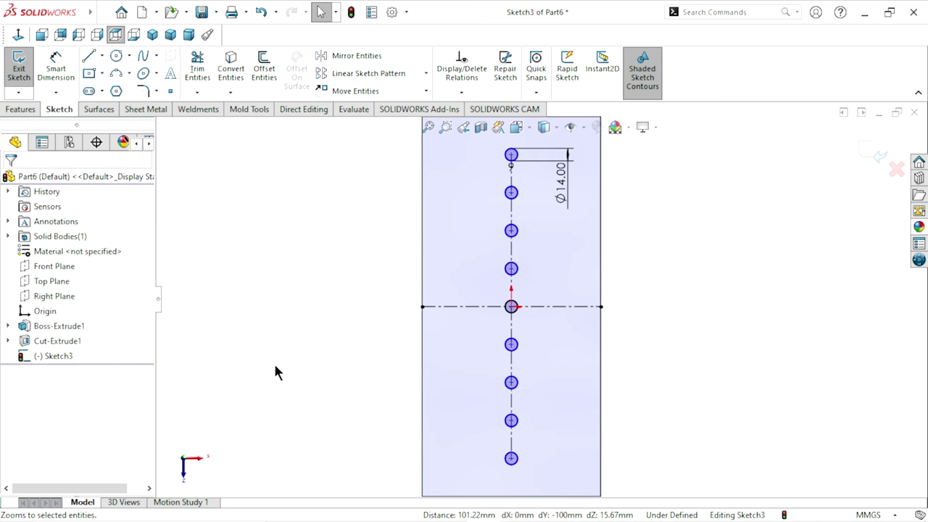
Step: Extrude-cut the nine Ø14 circles Up To Next, then view the part isometrically
left_click(22, 109)
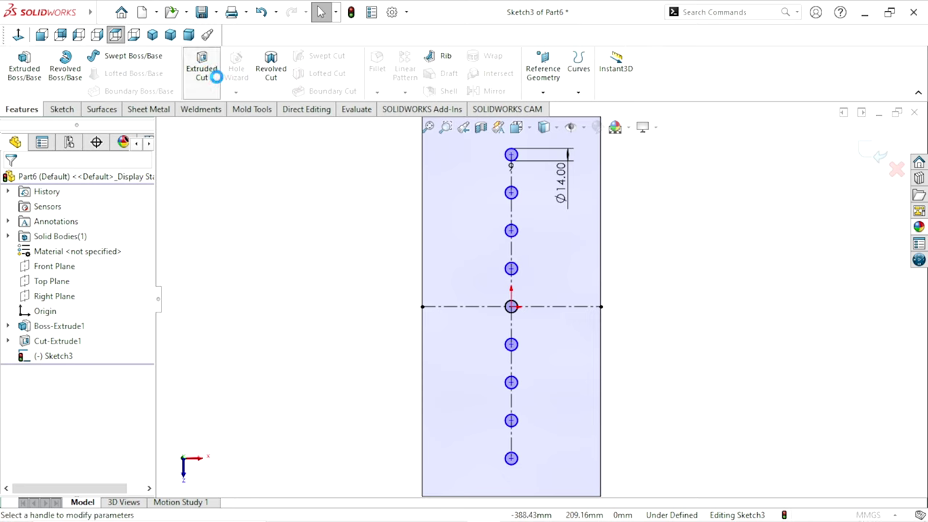
left_click(214, 76)
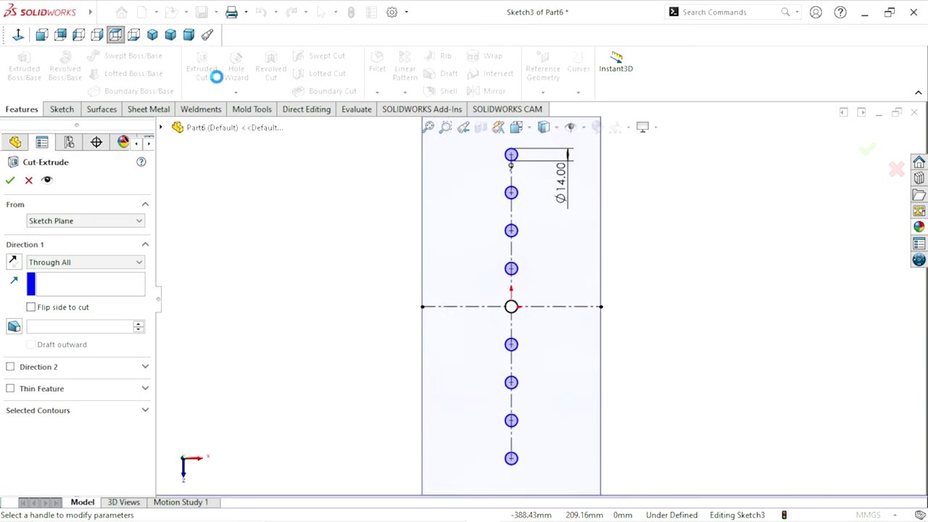
left_click(44, 264)
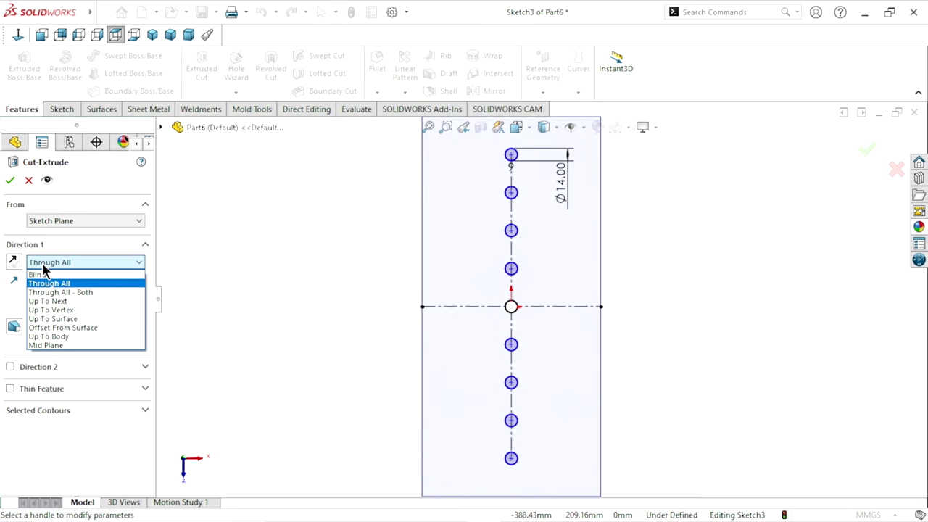
left_click(52, 301)
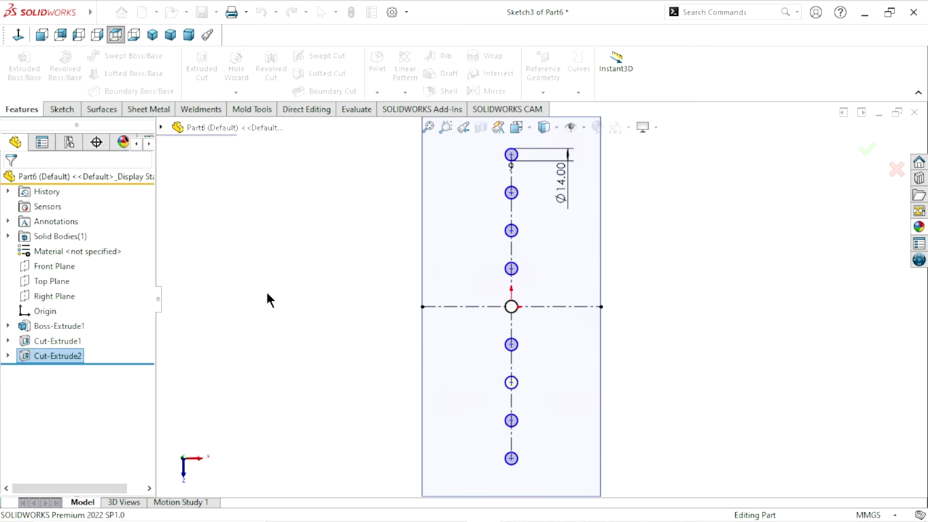
left_click(151, 34)
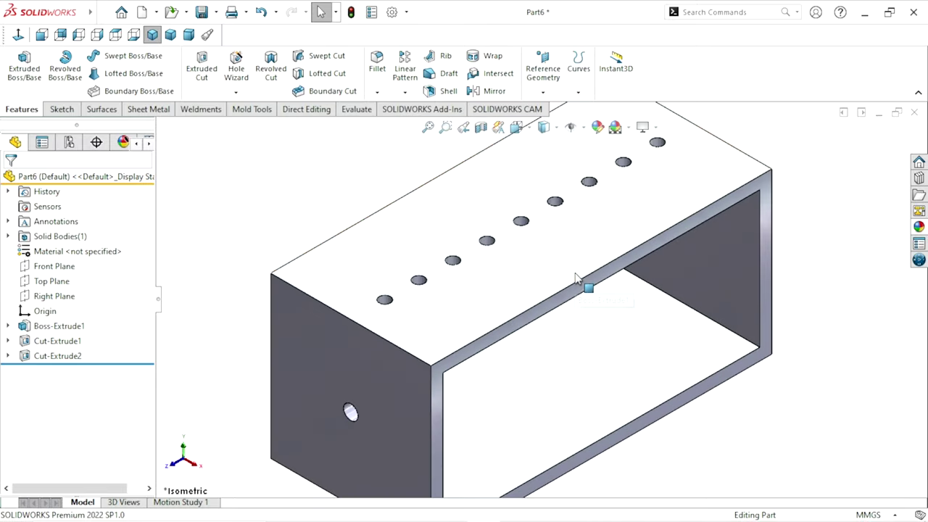
Step: Orbit the box to show its underside and select the bottom face
scroll(508, 246, "up", 1)
scroll(508, 247, "up", 2)
scroll(508, 246, "down", 3)
scroll(618, 337, "down", 1)
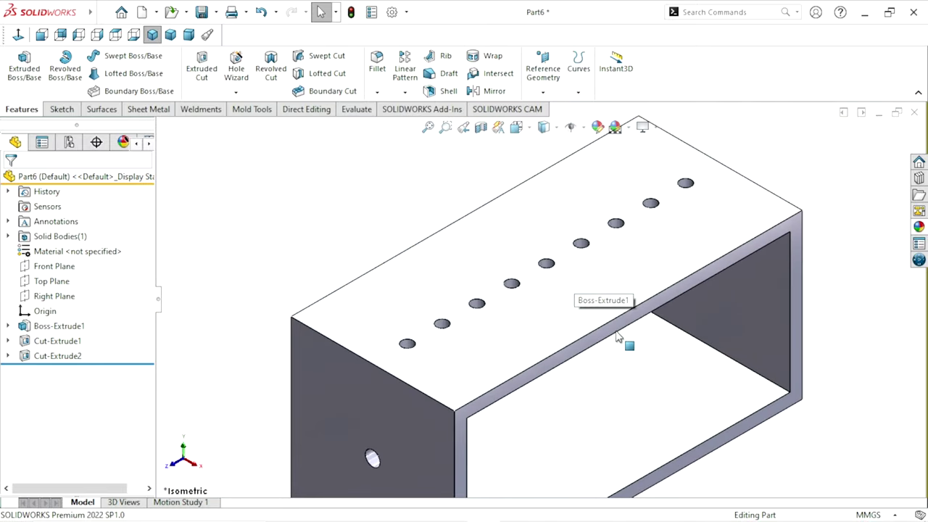
mouse_move(618, 337)
middle_mouse_down()
mouse_move(572, 252)
mouse_move(601, 300)
mouse_move(643, 242)
mouse_move(596, 219)
mouse_move(606, 269)
mouse_move(580, 314)
mouse_move(599, 288)
middle_mouse_up()
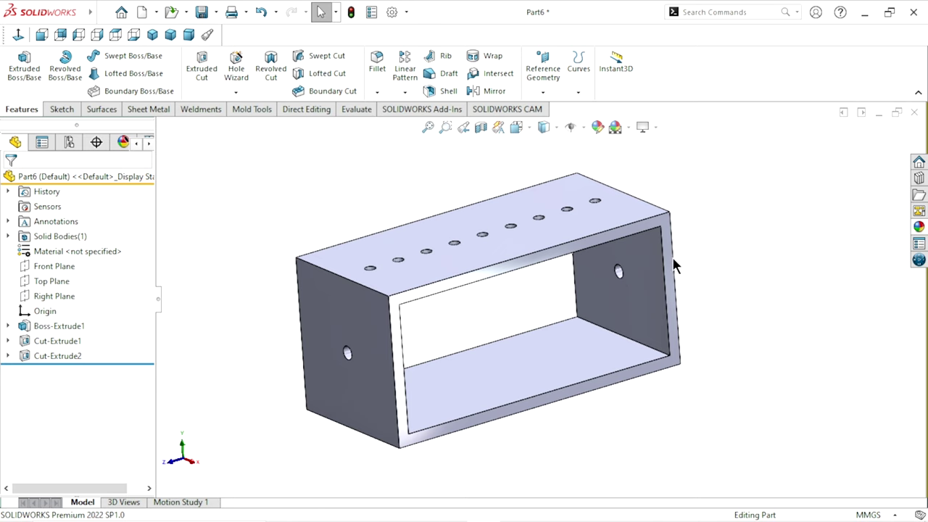
middle_click_drag(530, 413, 483, 372)
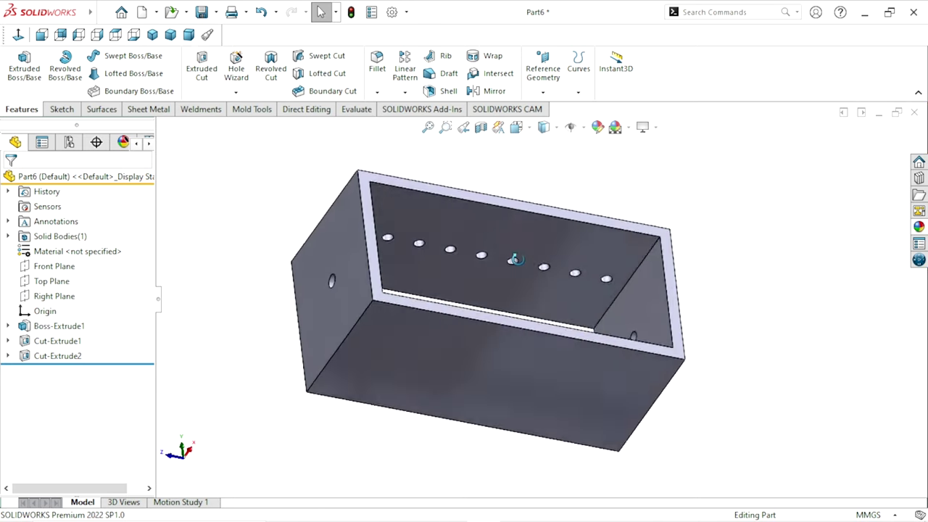
left_click(487, 360)
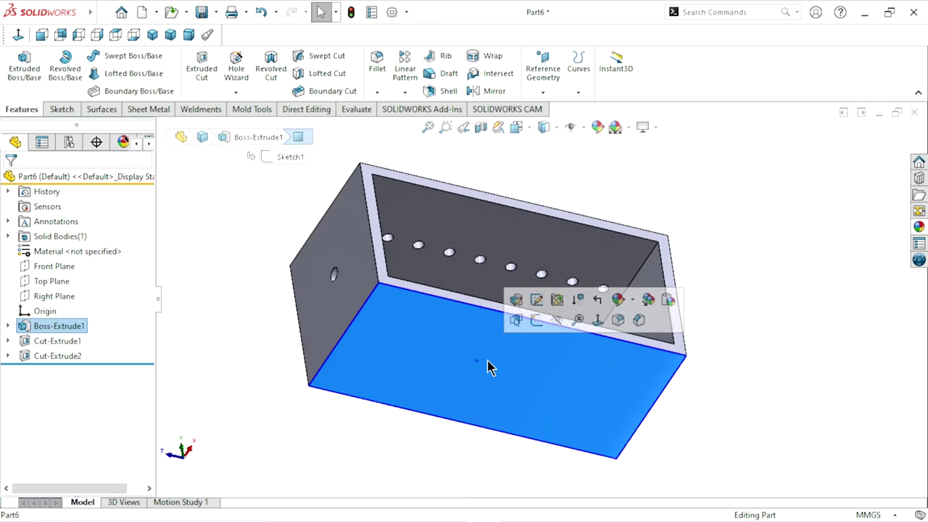
Step: Start Sketch4 on the bottom face, view it Normal To, and draw a small corner rectangle near the top-left
left_click(545, 327)
left_click(18, 35)
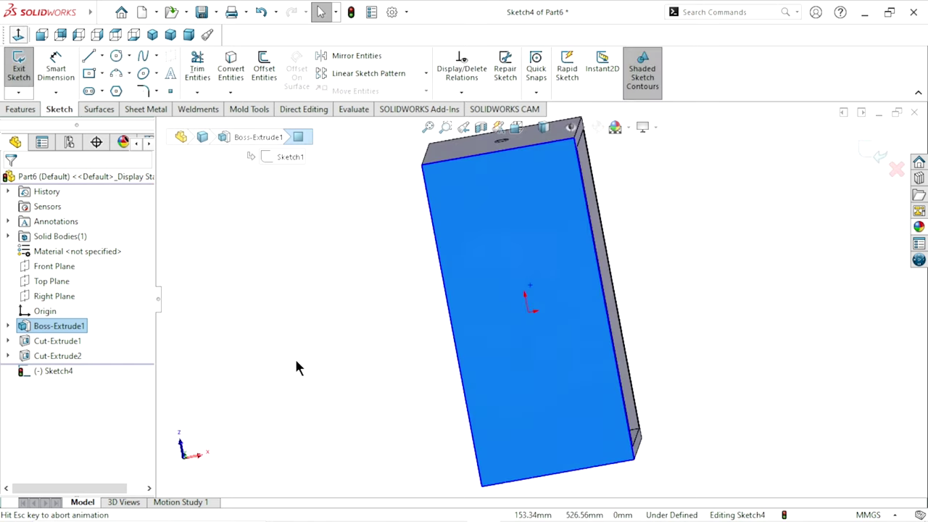
scroll(529, 326, "up", 2)
scroll(544, 250, "down", 2)
scroll(526, 217, "down", 3)
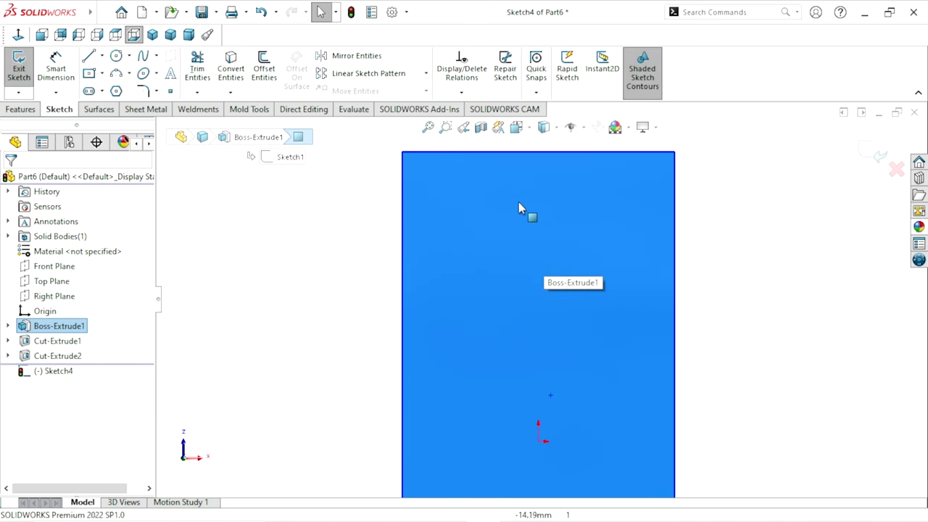
scroll(519, 201, "down", 1)
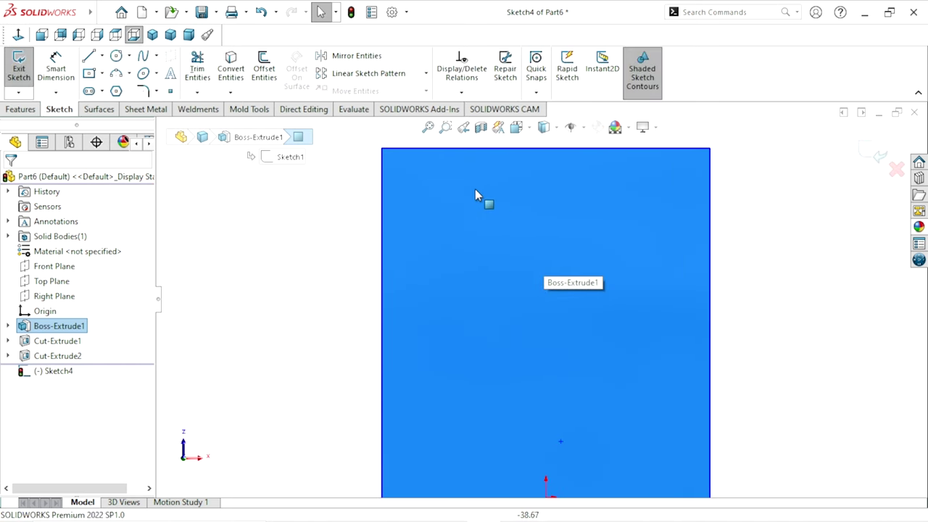
left_click(89, 73)
scroll(468, 174, "down", 2)
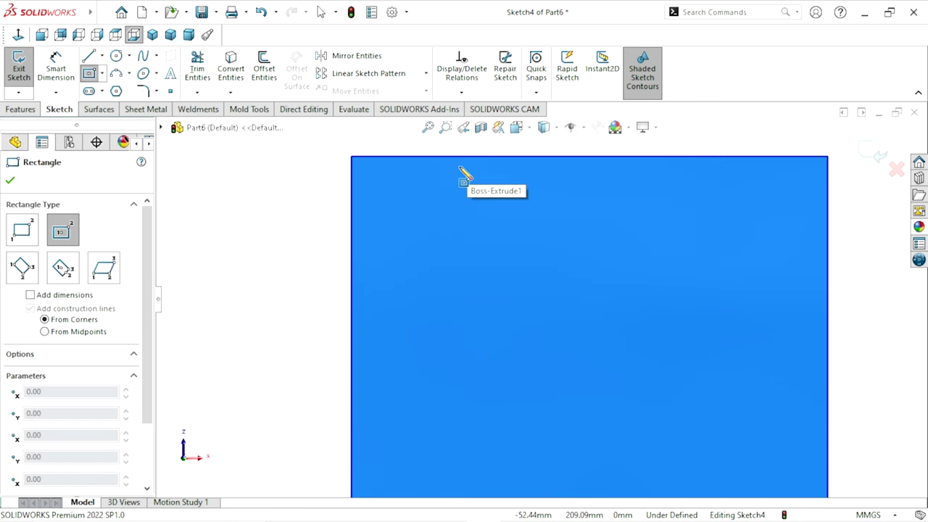
left_click(101, 74)
left_click(101, 89)
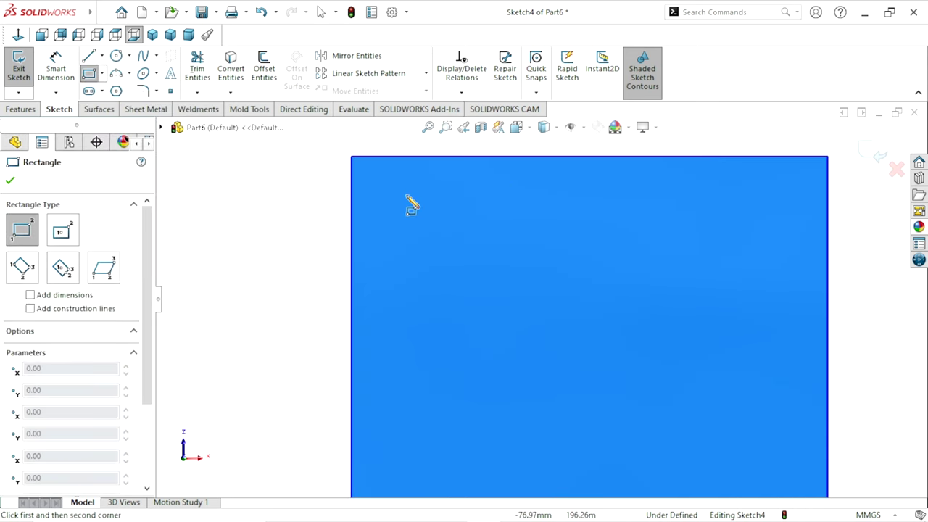
left_click(383, 182)
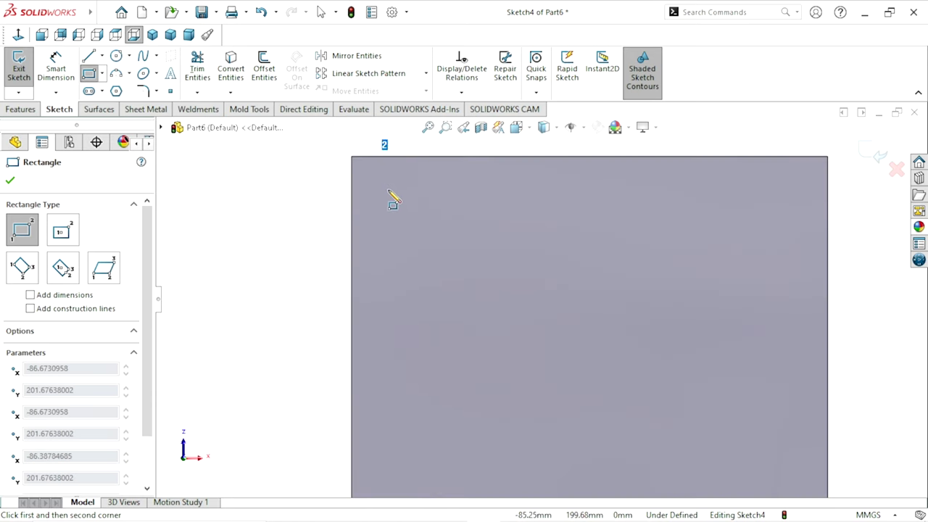
left_click(419, 216)
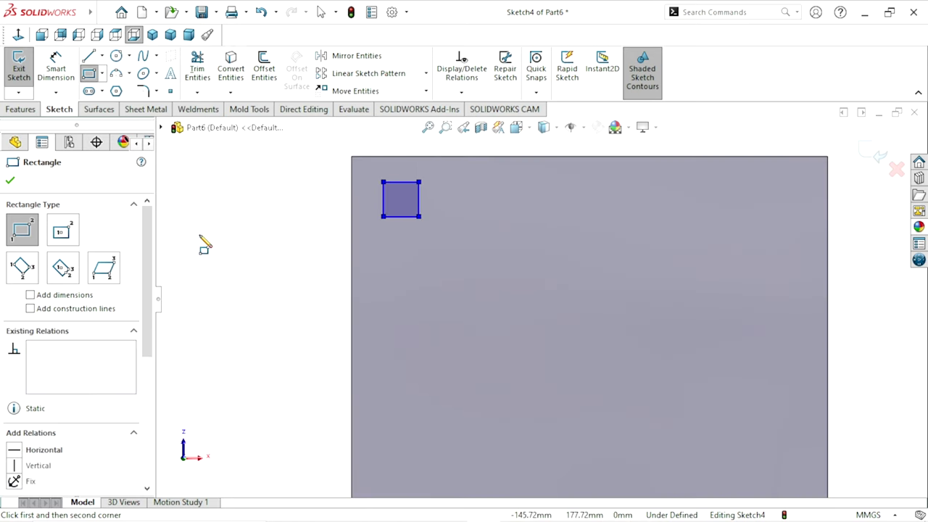
left_click(10, 180)
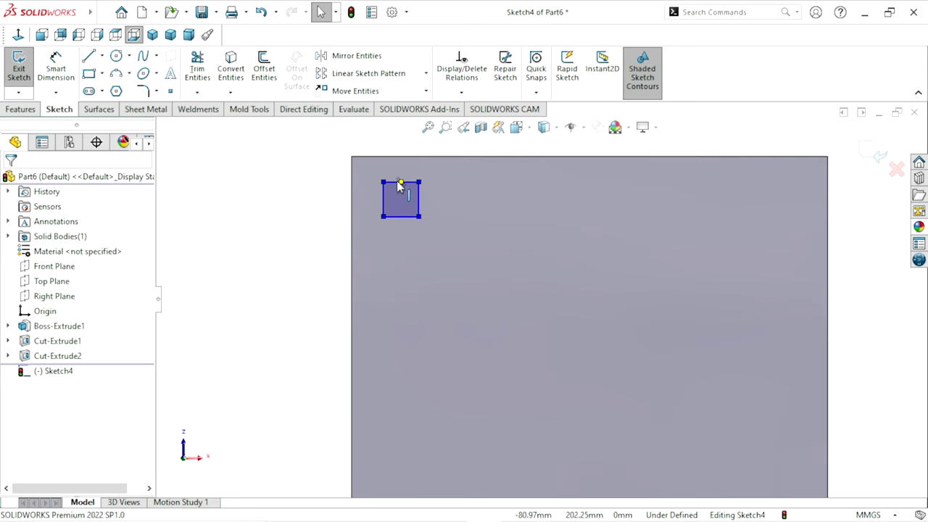
Step: Make three sides of the rectangle equal so it becomes a square
scroll(408, 192, "down", 3)
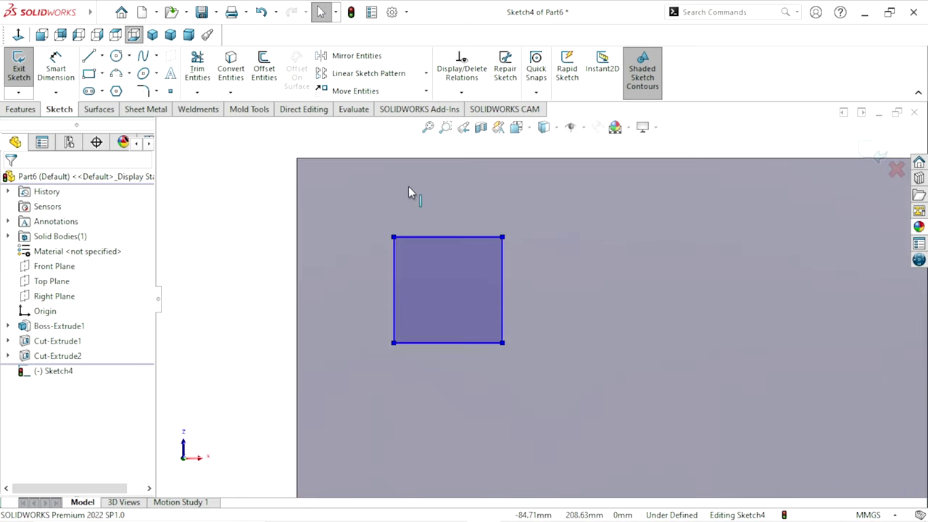
double_click(439, 238)
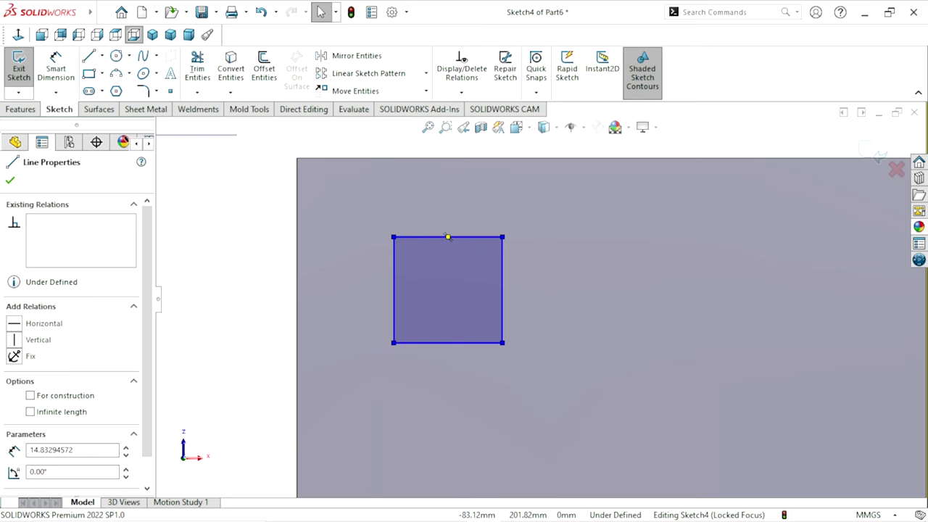
left_click(393, 269, "ctrl")
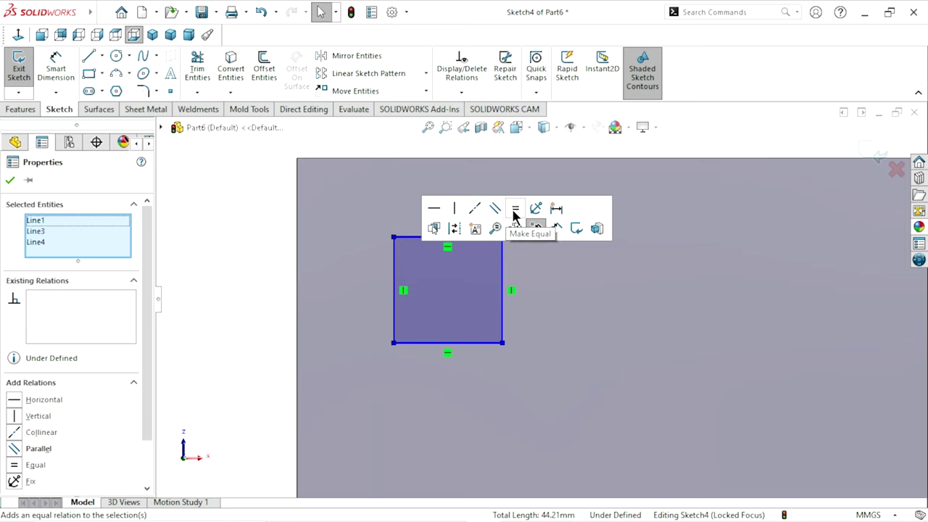
left_click(513, 215)
scroll(540, 352, "up", 2)
scroll(552, 332, "down", 2)
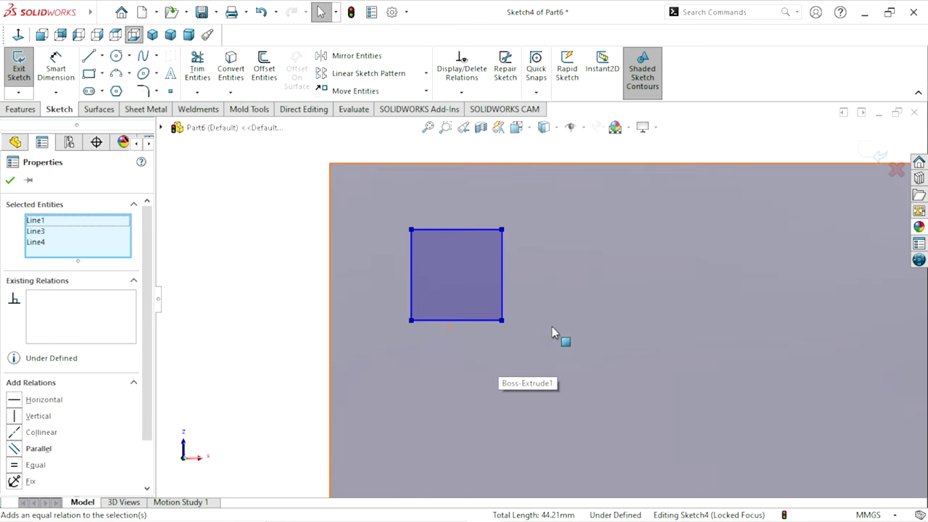
left_click(57, 69)
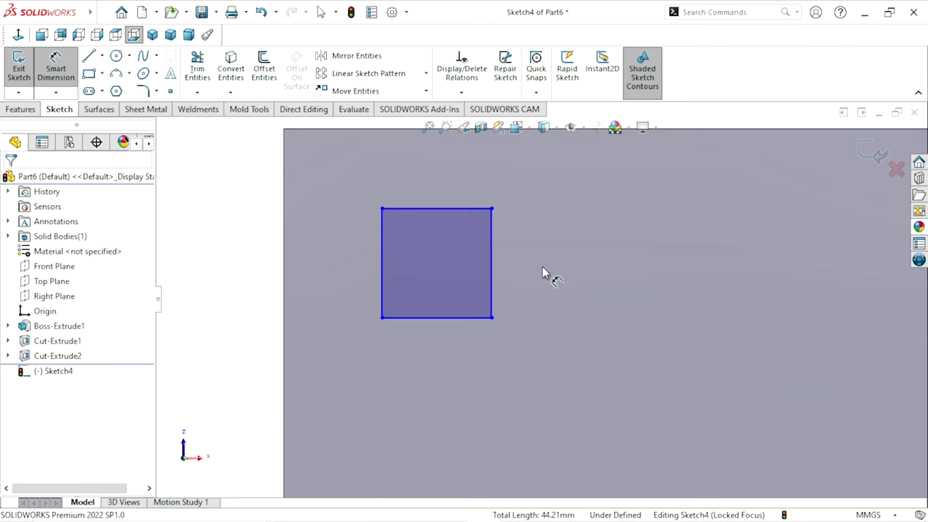
Step: Dimension the square's right edge 15 mm and add a driven width dimension on the top edge
left_click(517, 281)
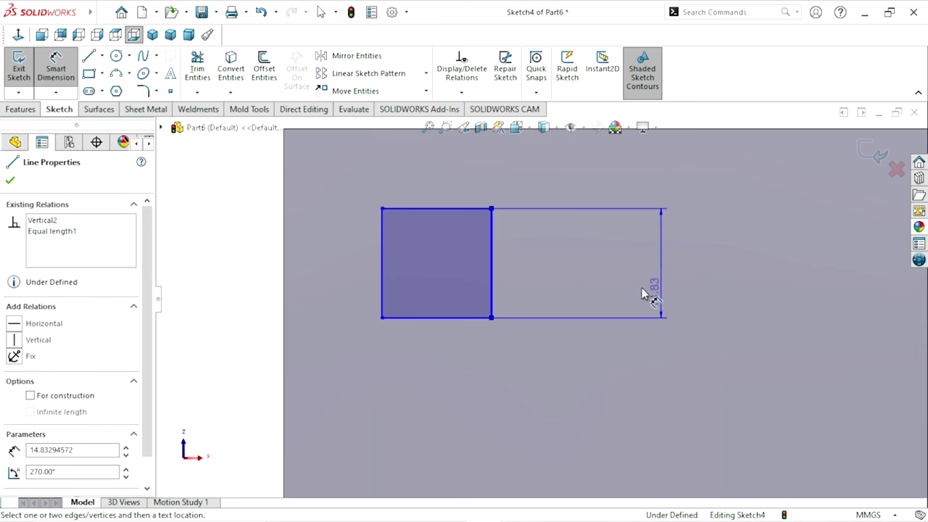
left_click(582, 374)
type("15")
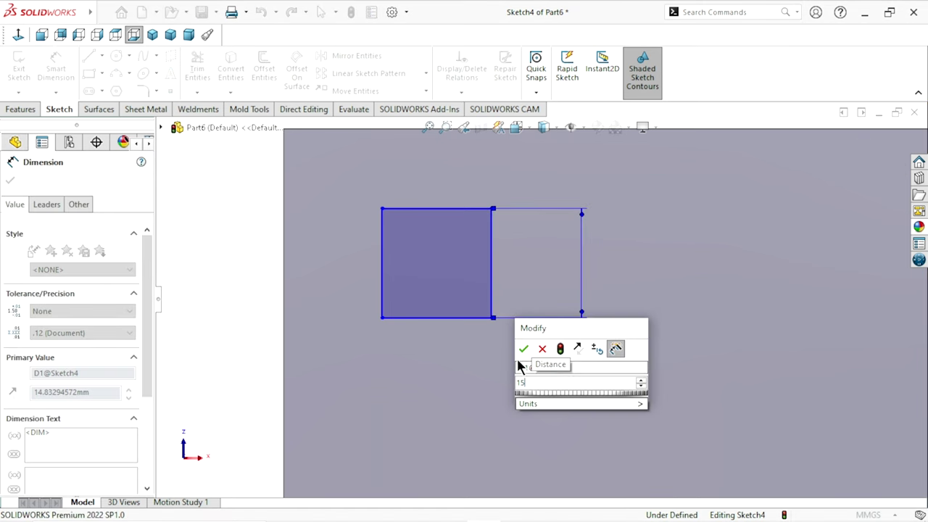
left_click(523, 350)
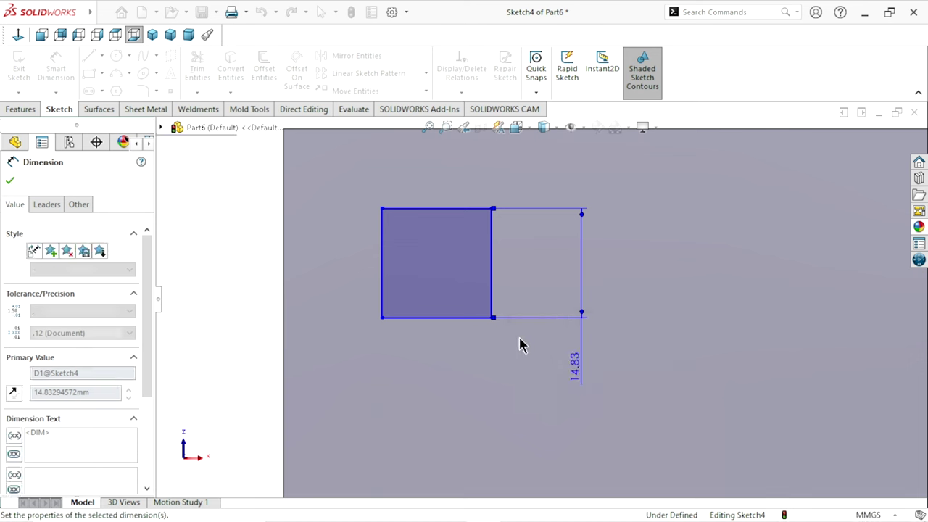
left_click(444, 210)
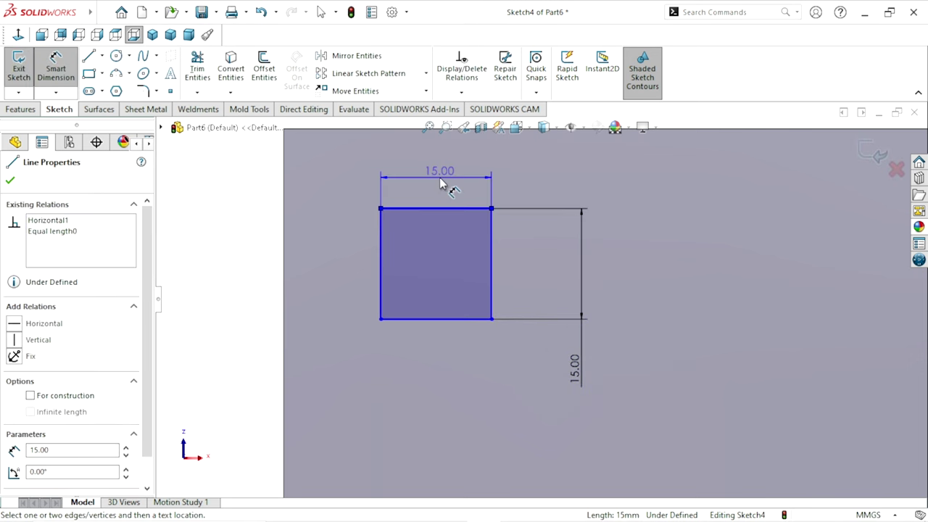
left_click(440, 181)
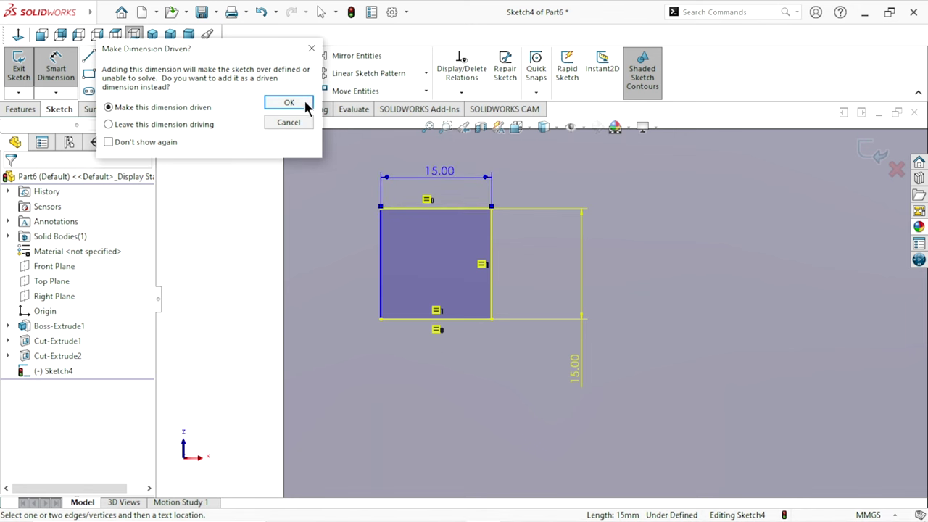
left_click(301, 102)
Step: Reposition the square's 15.00 height and width dimensions around it
left_click(570, 321)
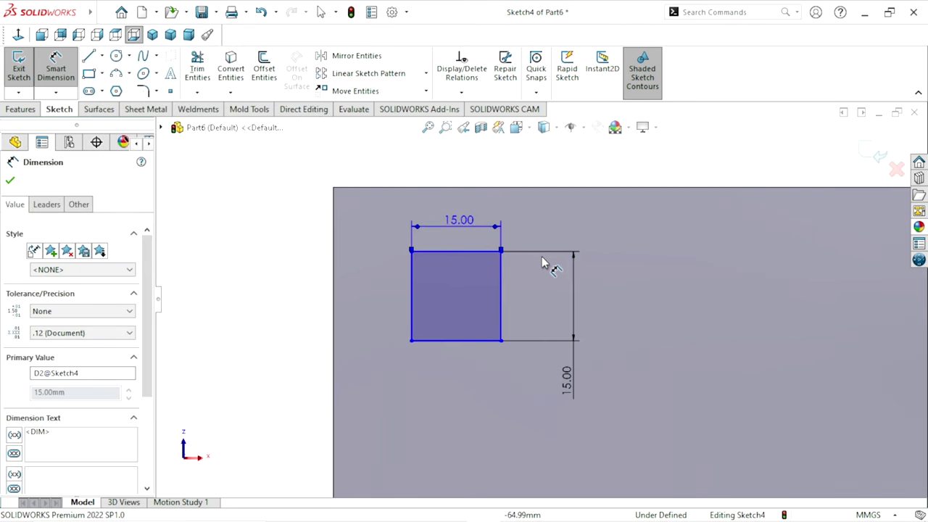
scroll(624, 338, "down", 1)
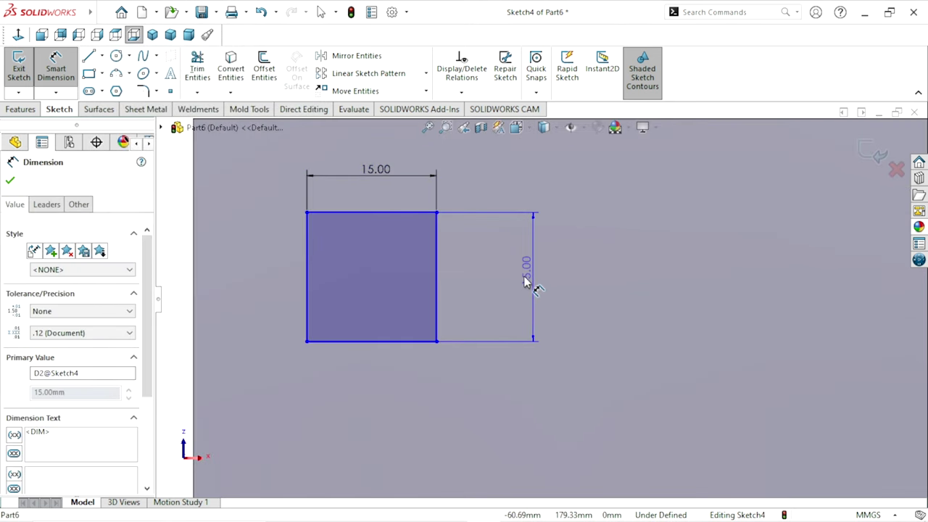
left_click(520, 282)
scroll(551, 363, "up", 1)
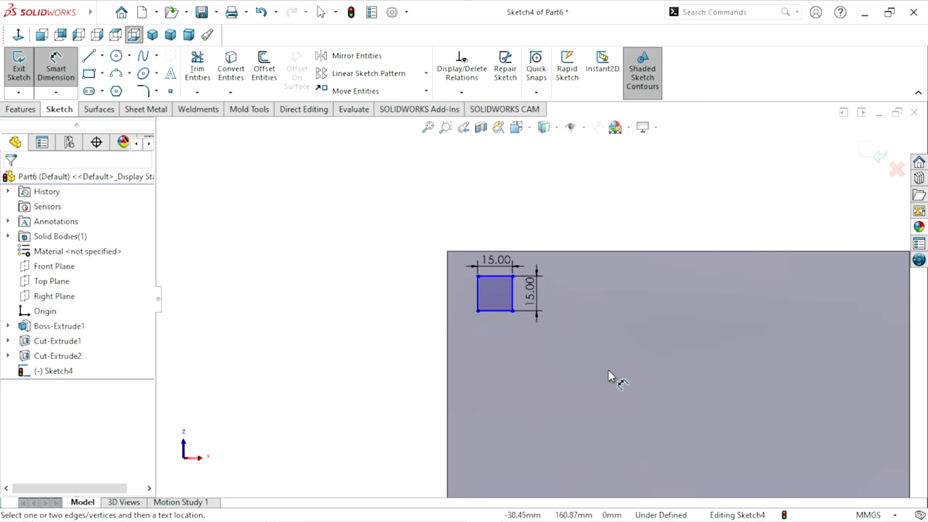
scroll(612, 349, "up", 1)
scroll(625, 302, "down", 1)
scroll(589, 308, "down", 1)
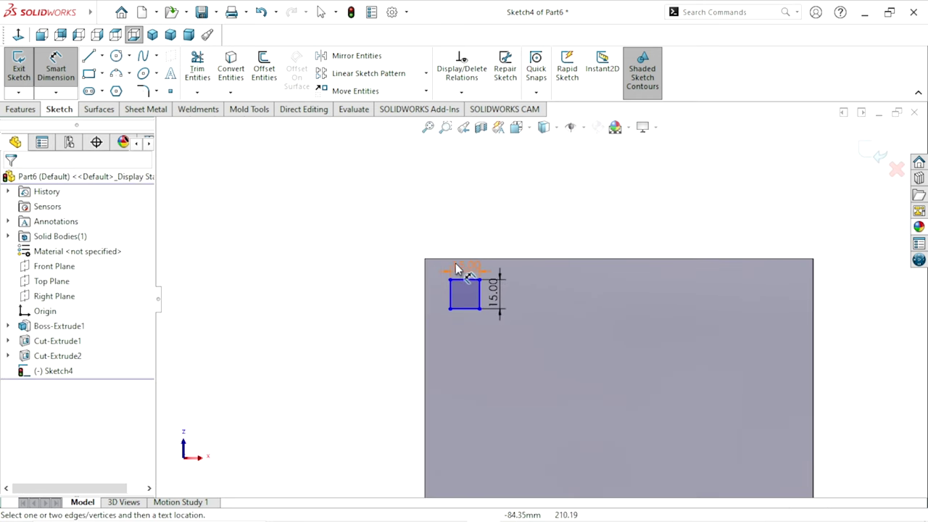
left_click(457, 269)
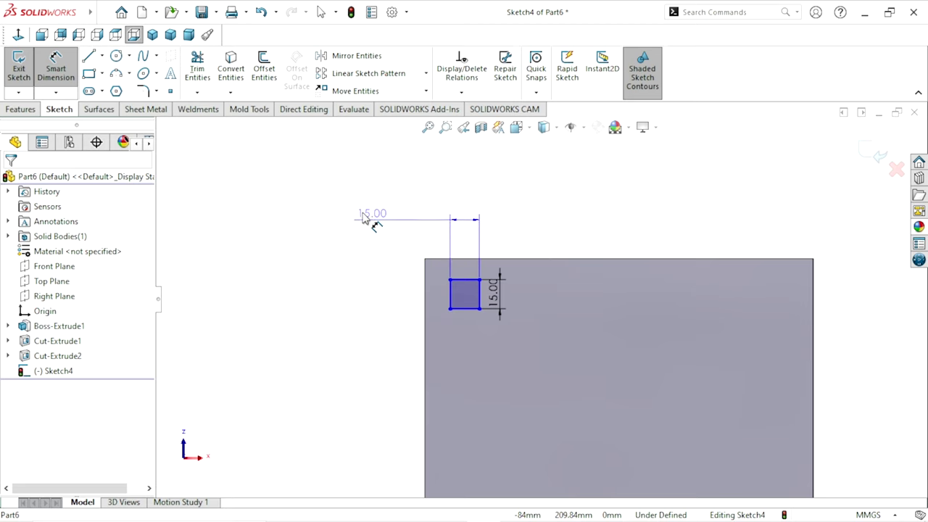
left_click(499, 294)
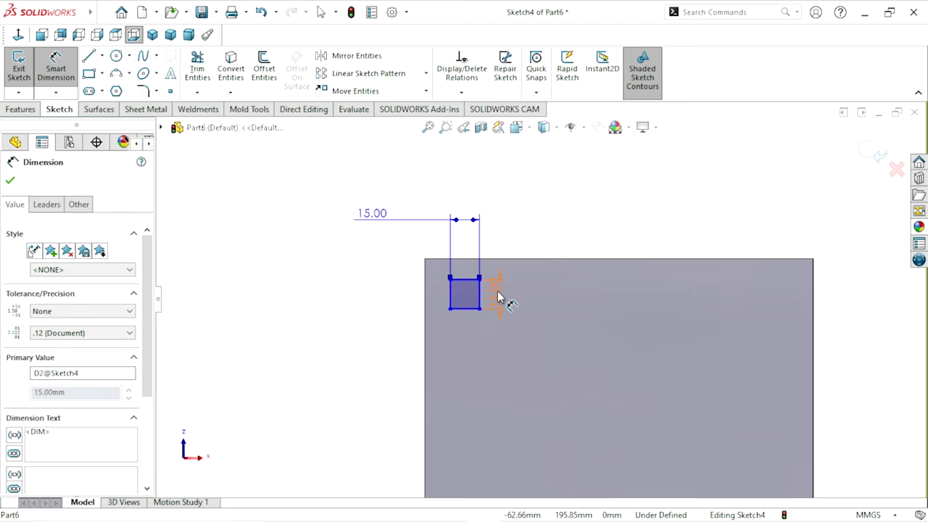
left_click_drag(501, 300, 511, 230)
left_click(507, 229)
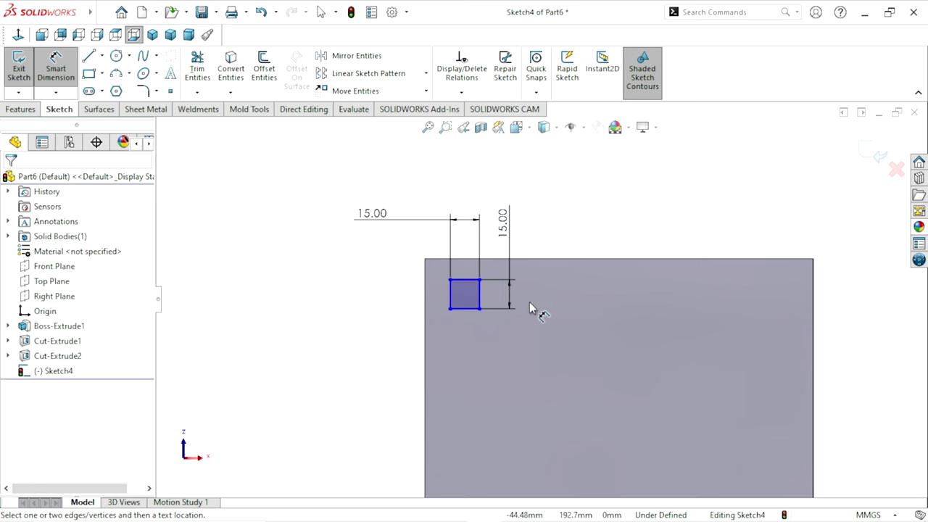
scroll(522, 293, "down", 3)
Step: Dimension the square's top edge 10 mm below the part's top edge
left_click(426, 234)
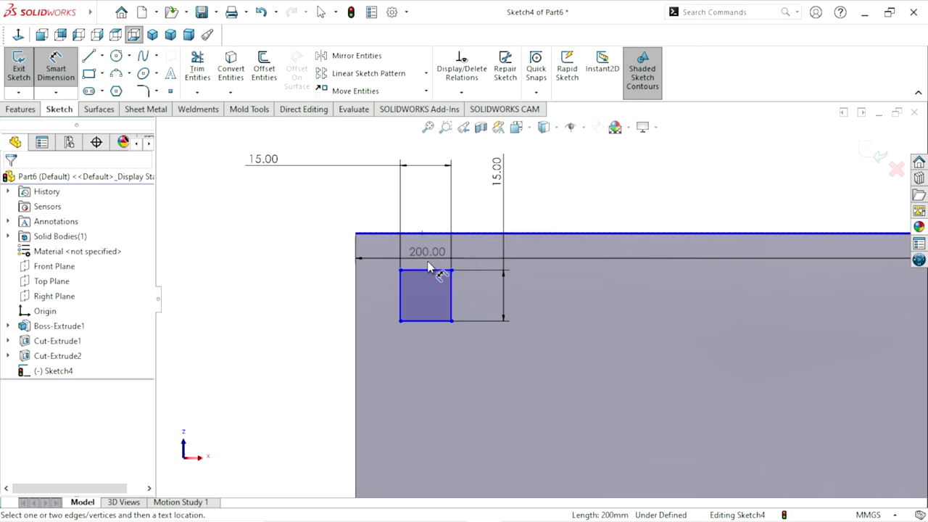
left_click(426, 271)
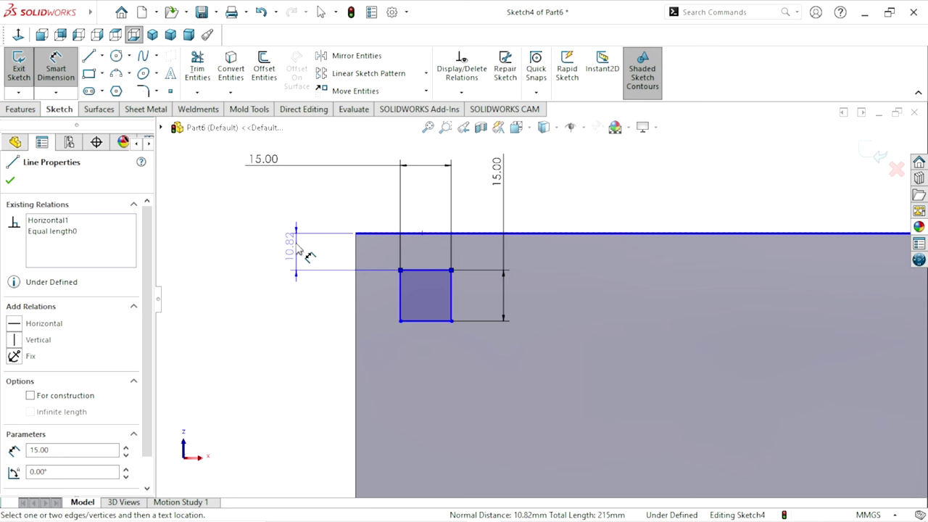
left_click(295, 220)
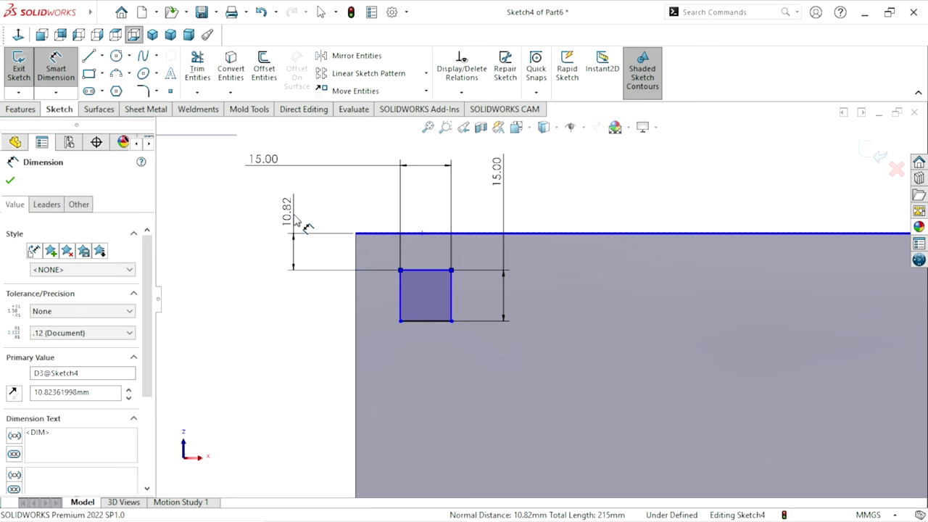
type("10")
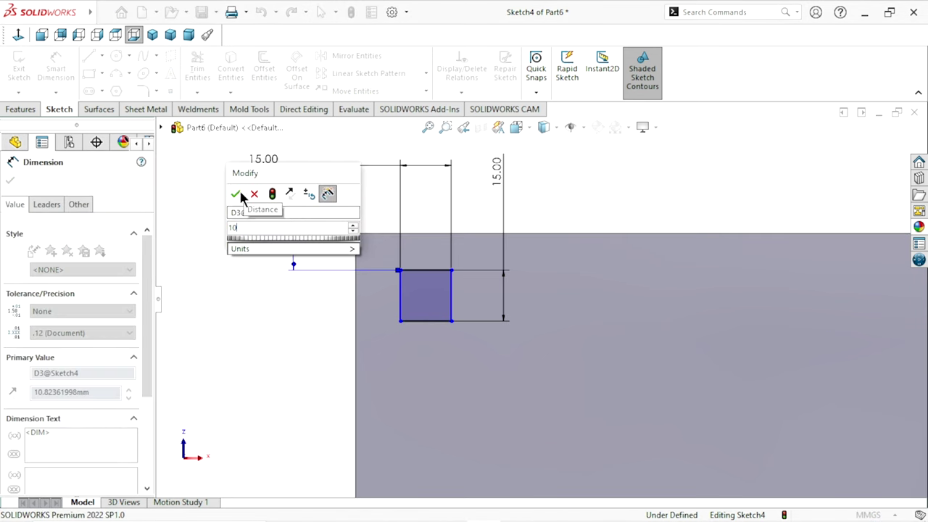
left_click(237, 195)
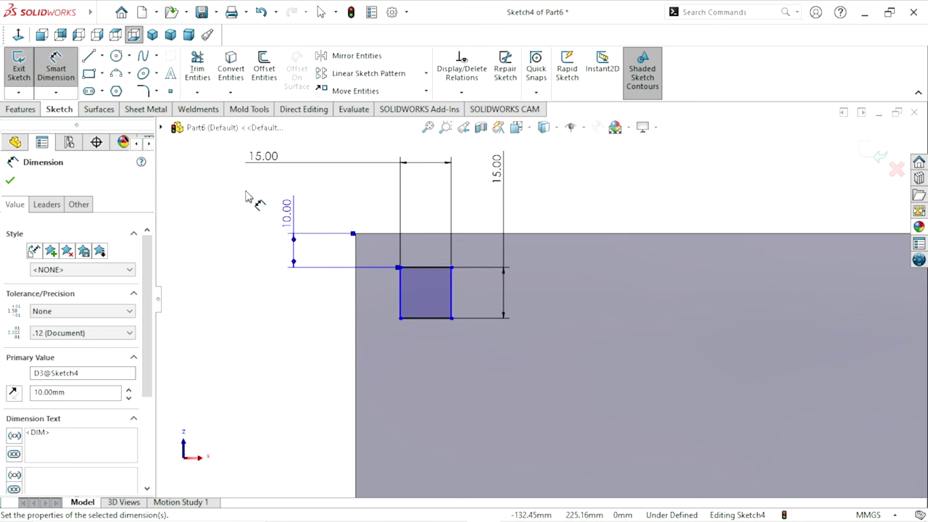
Step: Dimension the square's left edge 10 mm from the part's left edge, fully defining the sketch
left_click(357, 321)
left_click(377, 335)
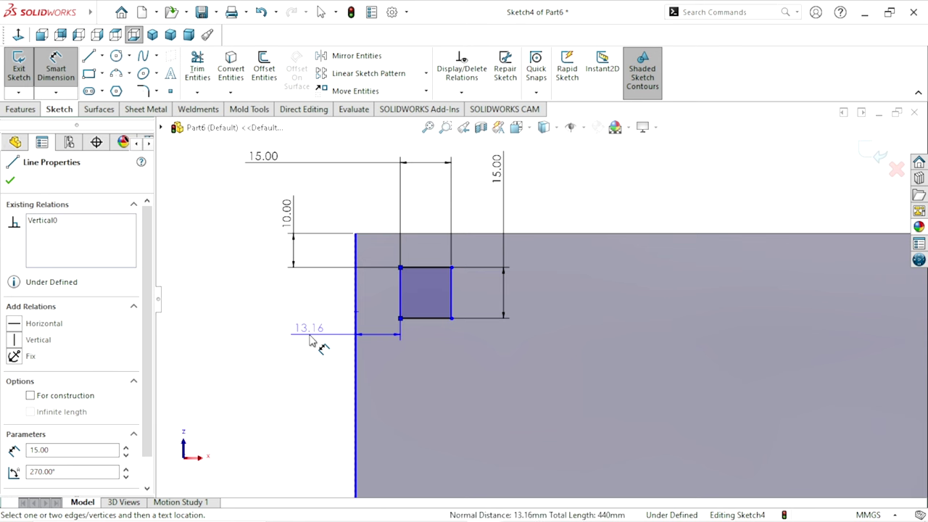
left_click(306, 335)
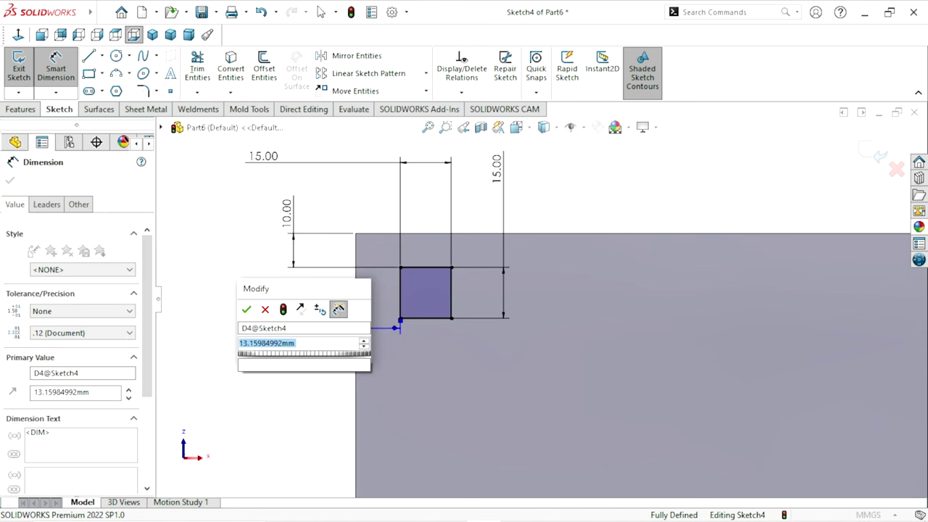
type("10")
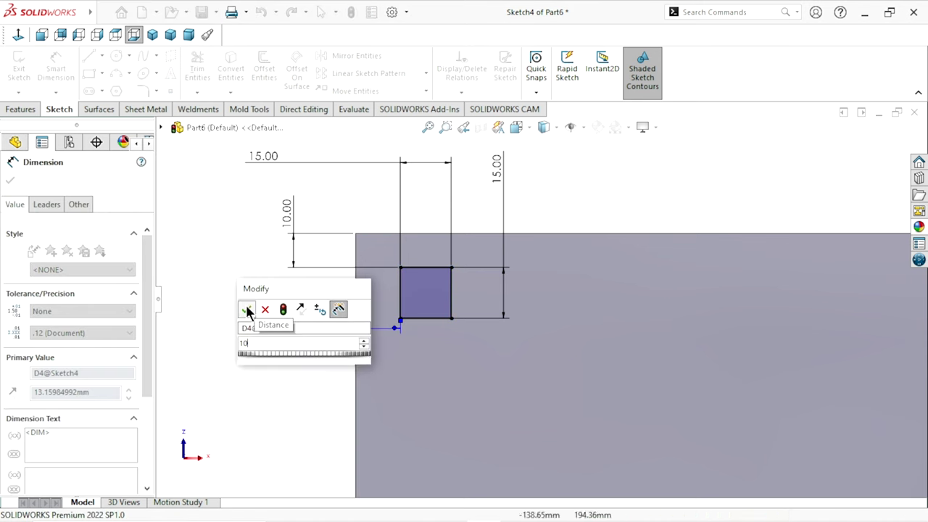
left_click(249, 311)
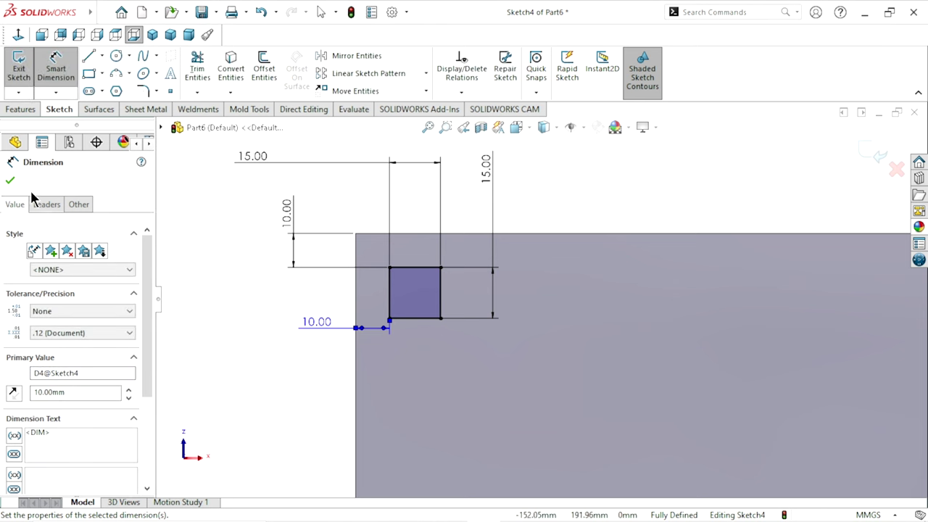
left_click(10, 180)
key("Escape")
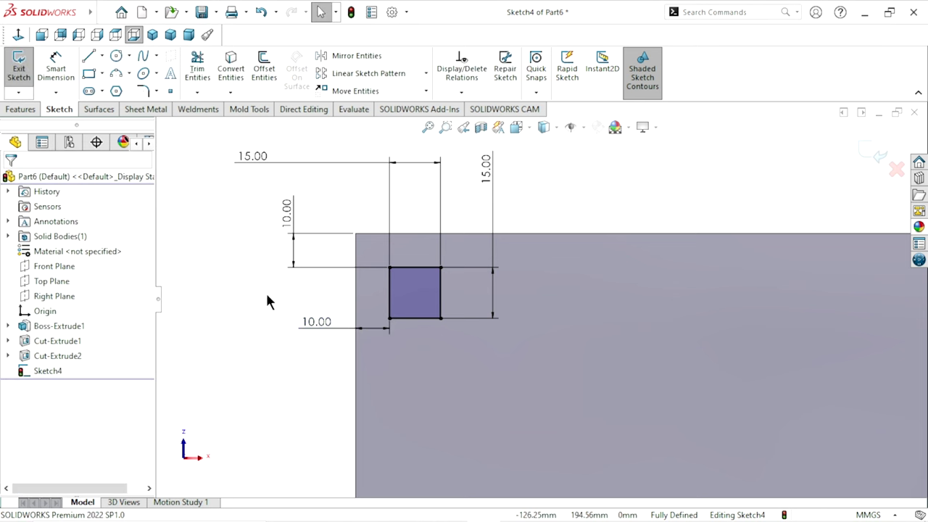
scroll(444, 355, "up", 2)
scroll(528, 353, "up", 2)
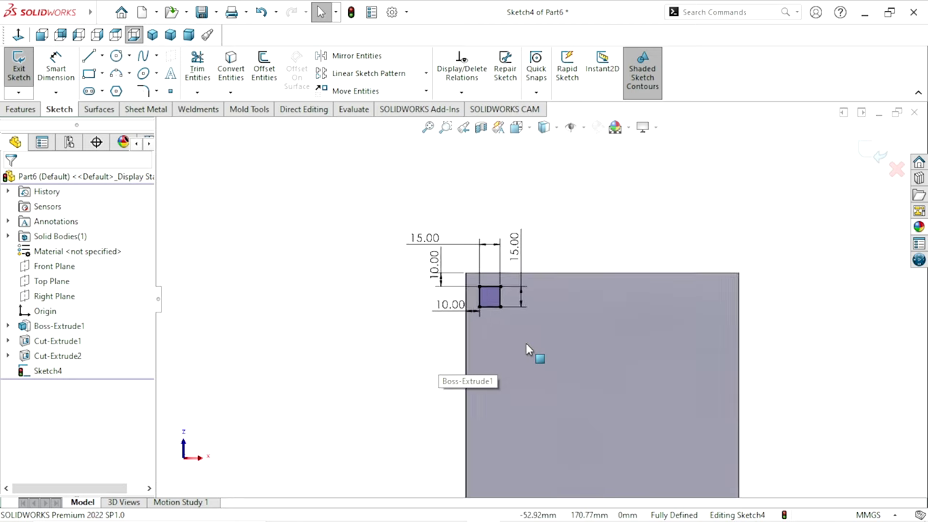
scroll(551, 367, "up", 2)
scroll(555, 369, "up", 1)
scroll(638, 362, "down", 1)
scroll(630, 357, "down", 1)
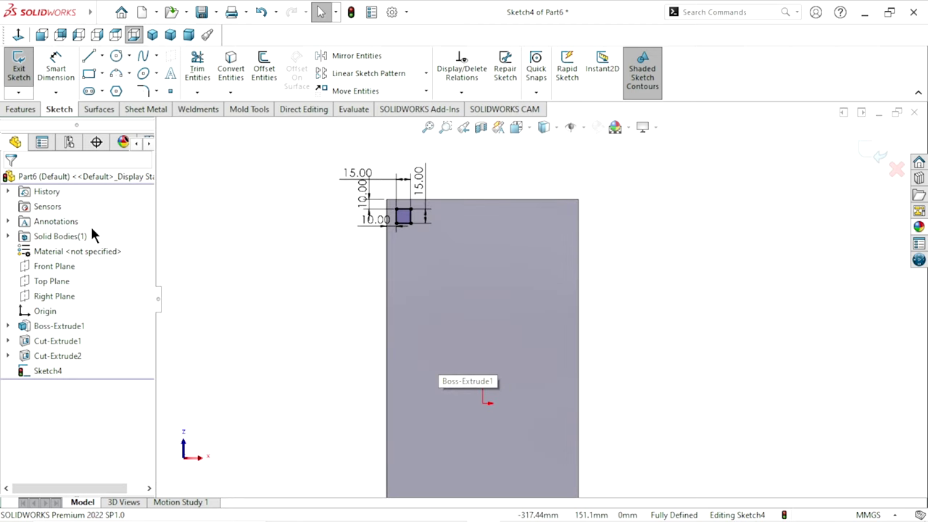
Step: Draw centerlines from the top edge's midpoint down to the origin, then left to the part's edge
left_click(103, 55)
left_click(105, 85)
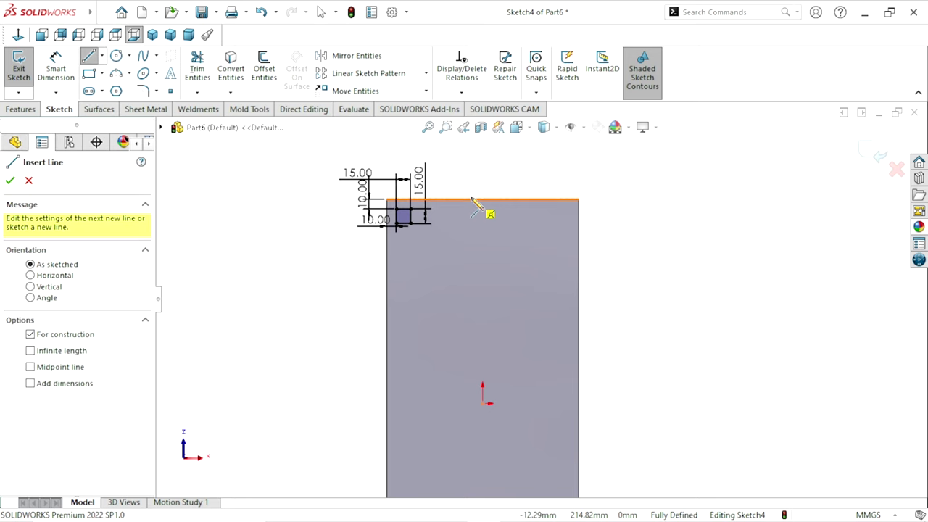
left_click(483, 200)
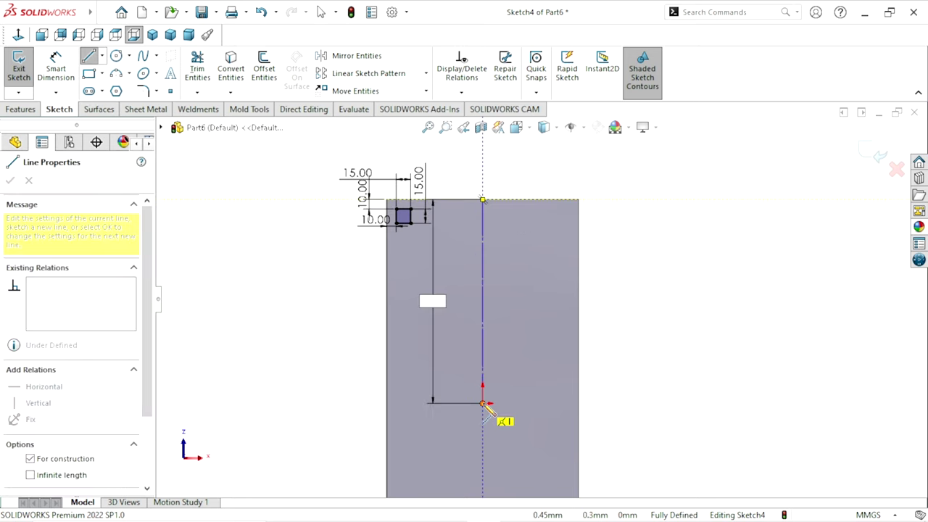
left_click(482, 404)
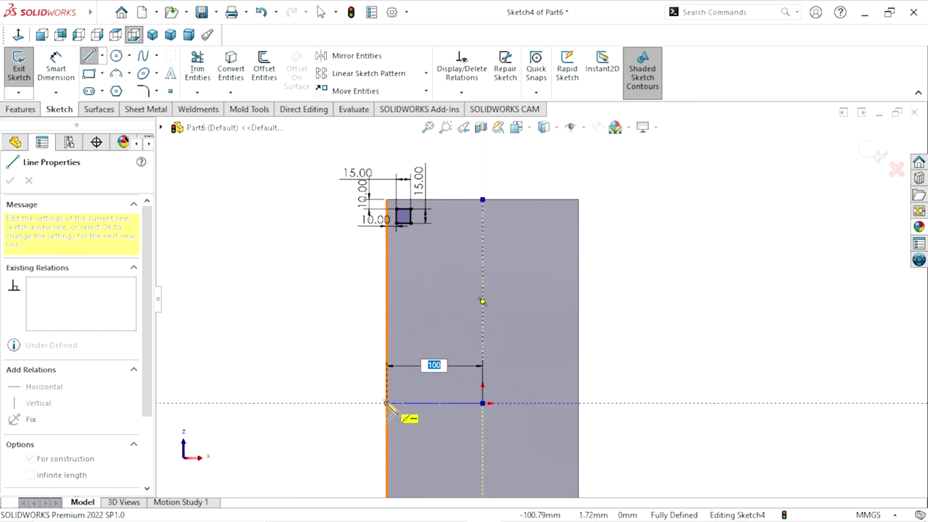
left_click(387, 403)
right_click(259, 318)
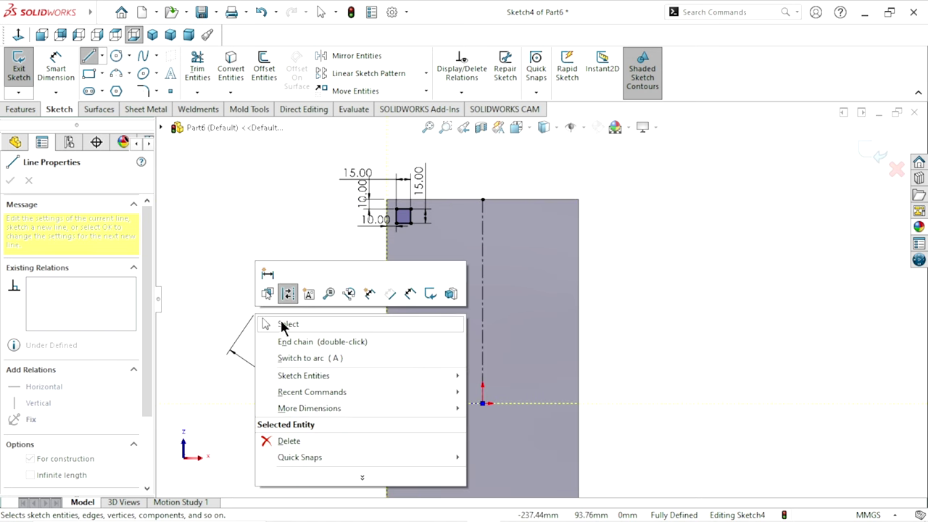
left_click(282, 326)
scroll(498, 400, "up", 2)
scroll(591, 348, "up", 1)
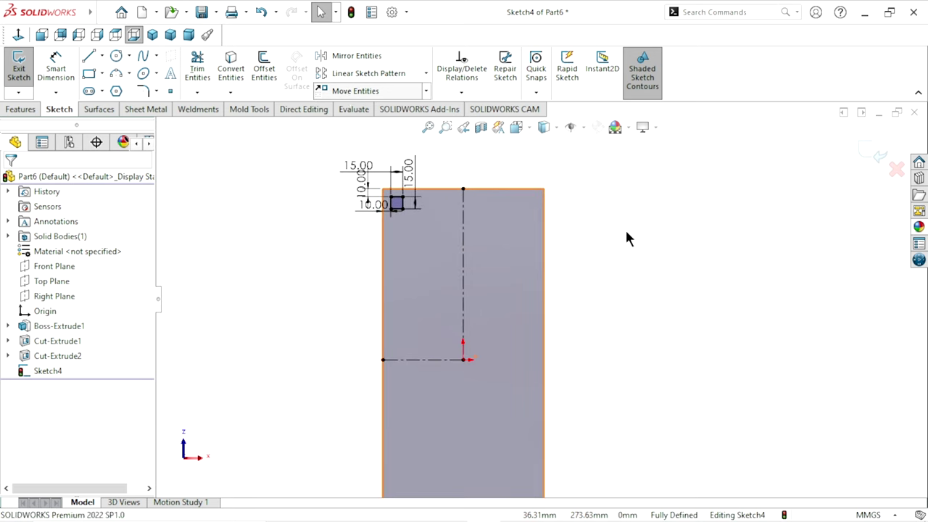
Step: Mirror the 15 mm square about the vertical centerline to the top-right corner
left_click(374, 57)
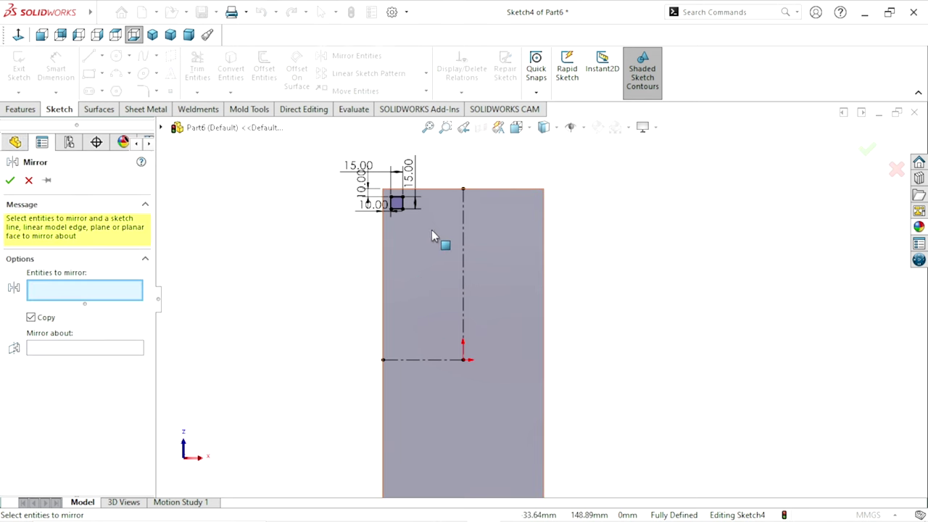
scroll(404, 211, "down", 2)
left_click(400, 206)
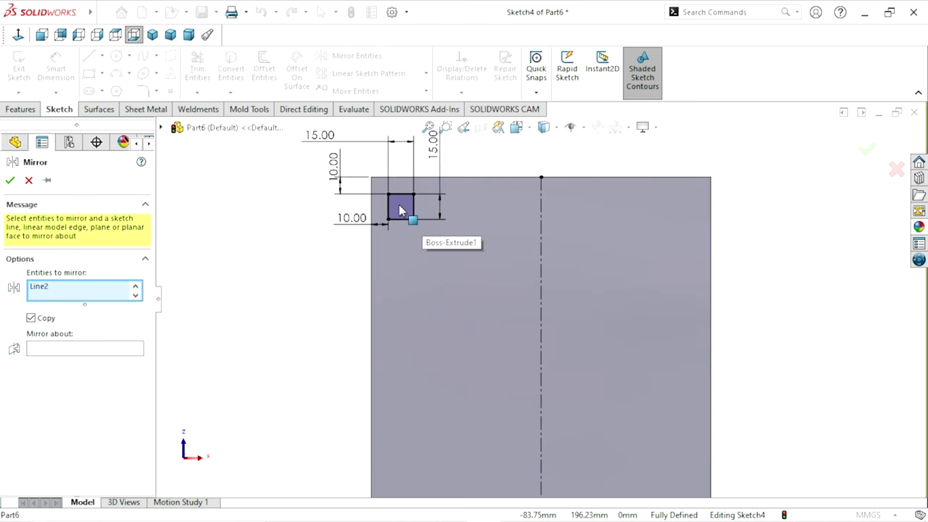
left_click(38, 384)
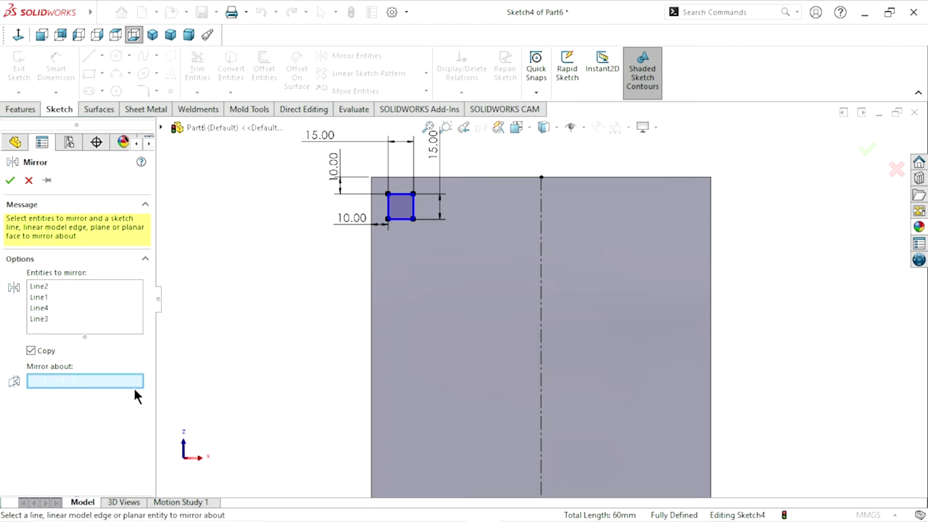
left_click(542, 307)
scroll(453, 370, "up", 3)
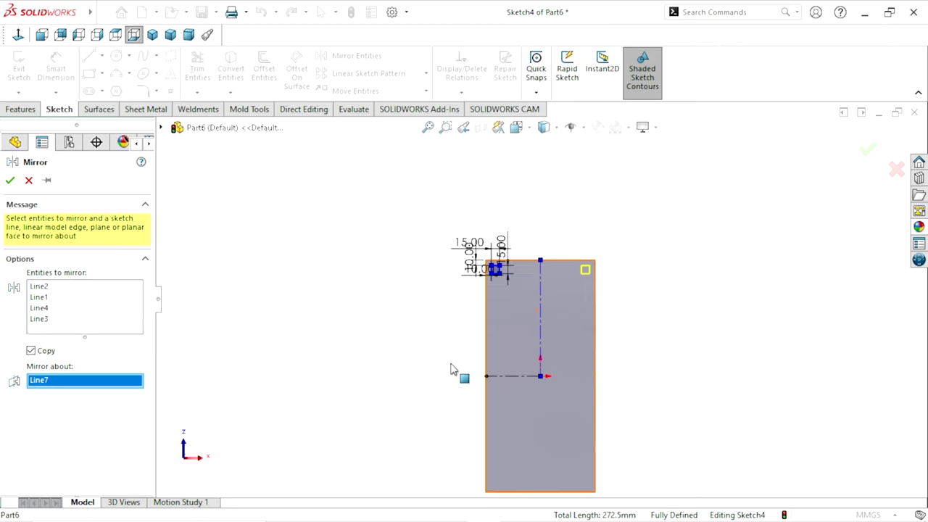
scroll(595, 396, "down", 1)
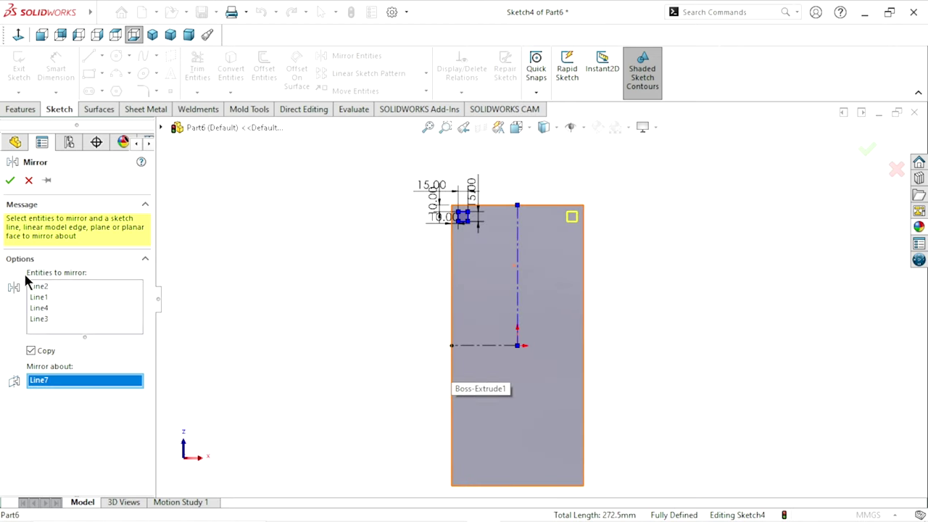
left_click(10, 180)
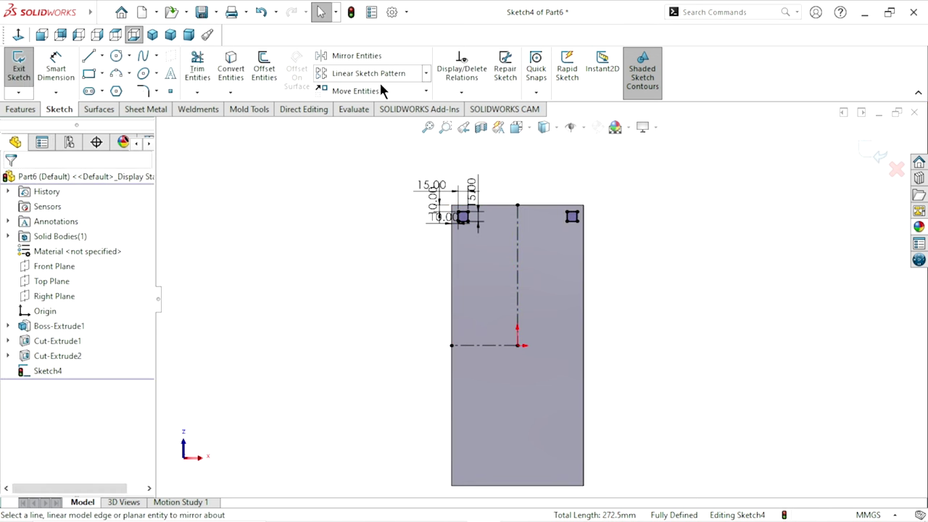
Step: Mirror both top squares about the horizontal centerline into the bottom corners
left_click(354, 56)
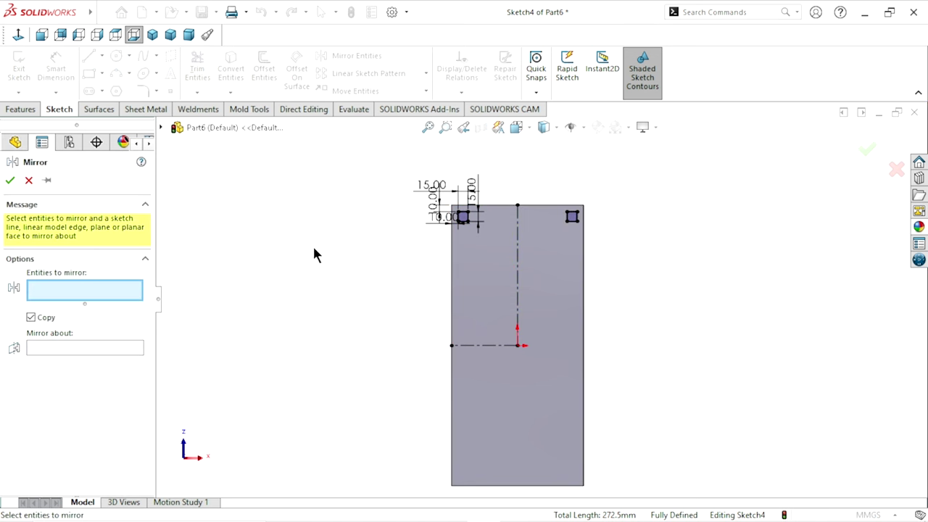
scroll(499, 232, "down", 5)
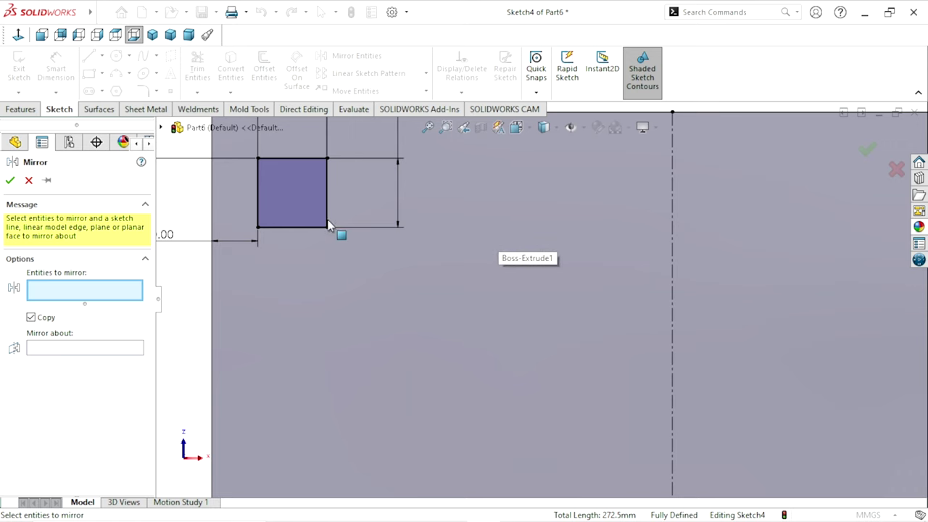
left_click(298, 197)
scroll(535, 297, "up", 5)
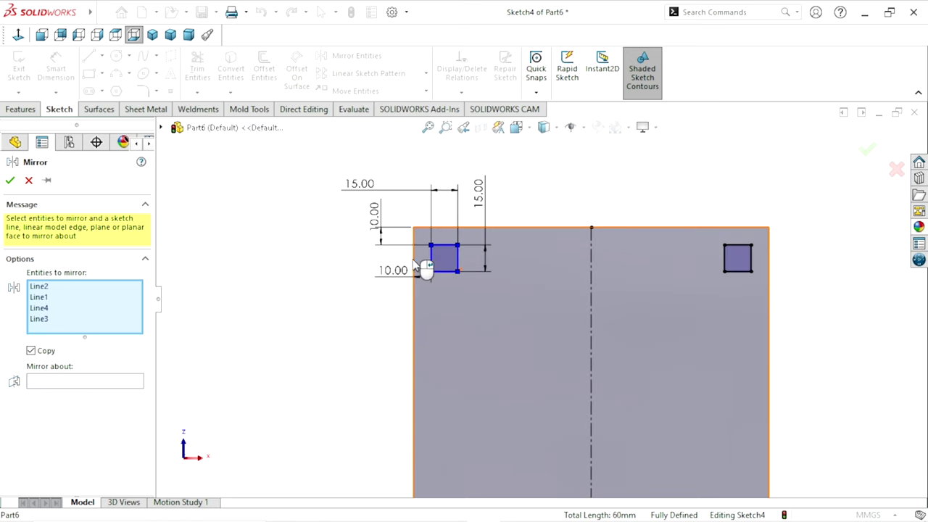
left_click(743, 267)
scroll(557, 313, "up", 5)
scroll(590, 400, "down", 3)
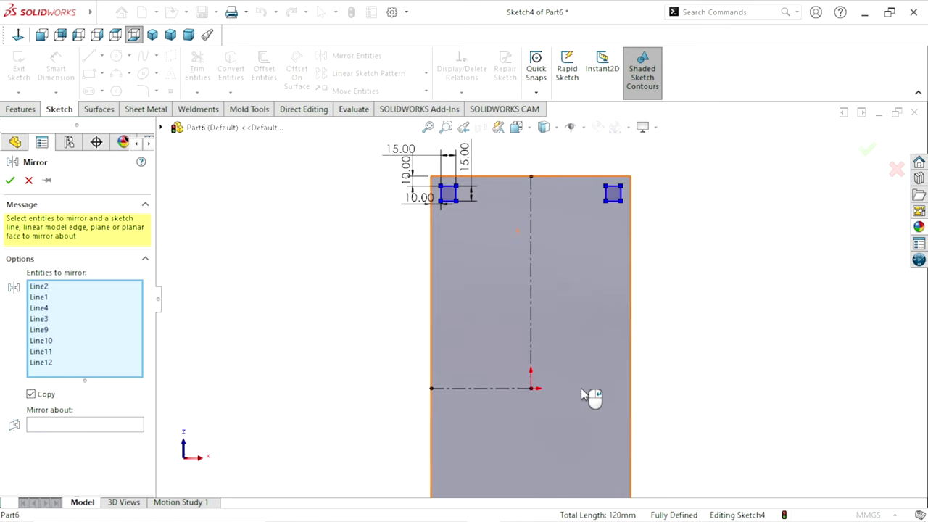
left_click(44, 425)
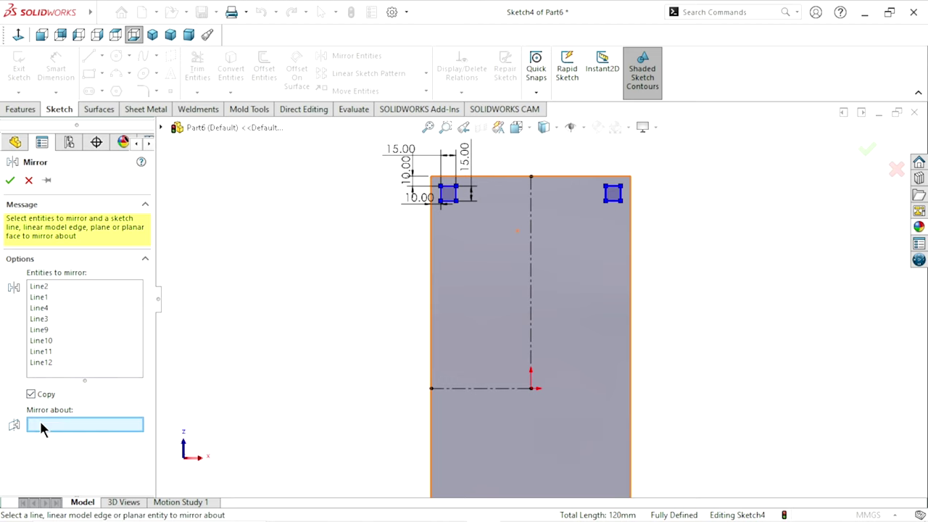
left_click(501, 388)
scroll(508, 406, "up", 5)
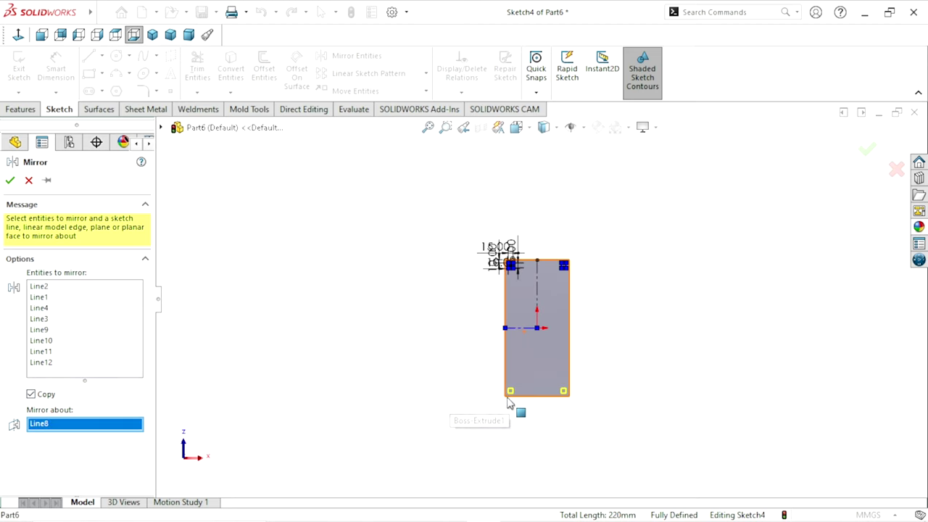
scroll(595, 318, "down", 3)
left_click(10, 181)
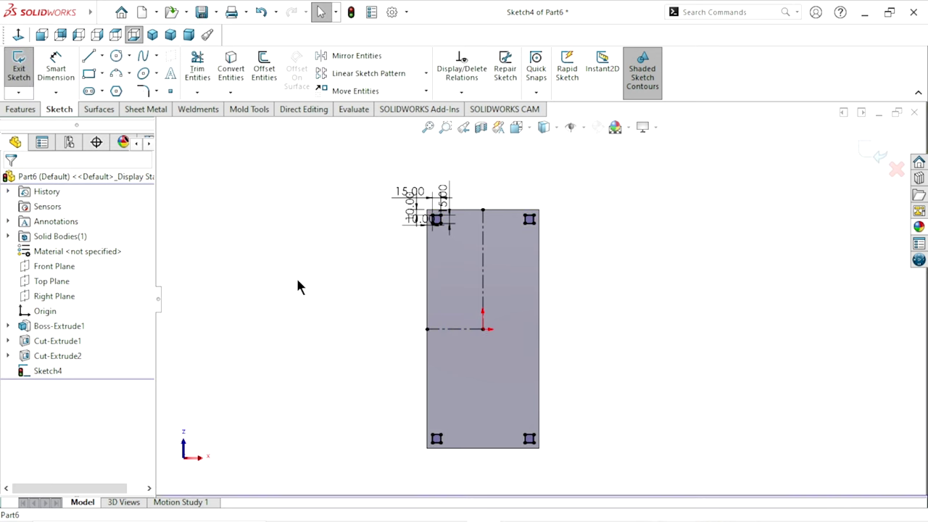
left_click(32, 111)
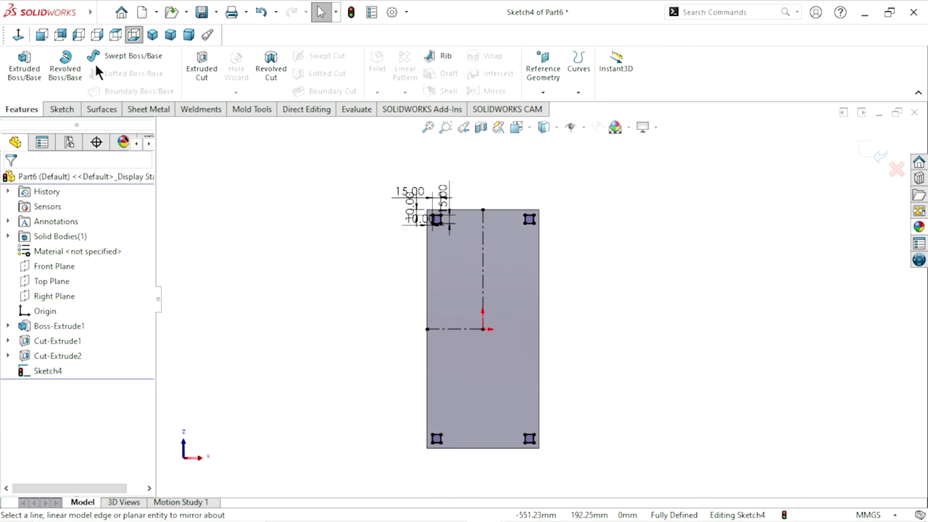
Step: Extrude the four squares 50 mm to form the legs
left_click(24, 69)
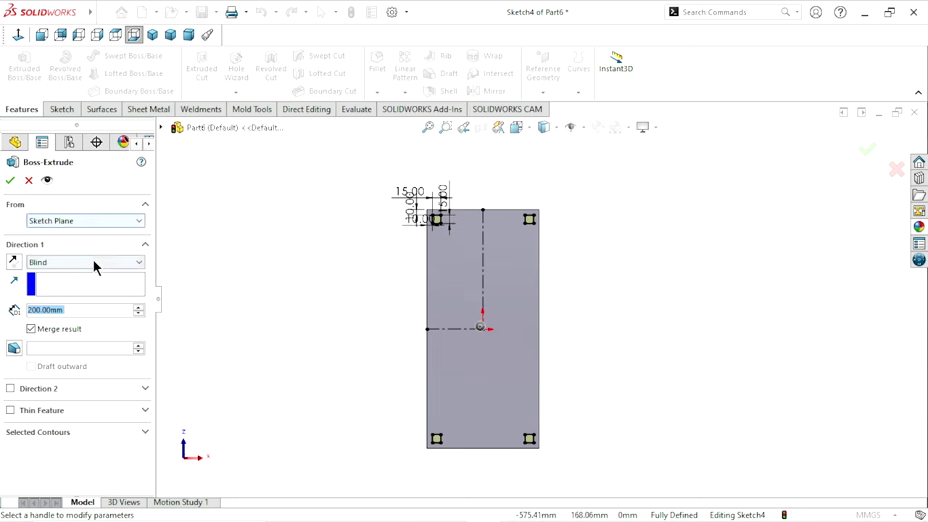
left_click(73, 311)
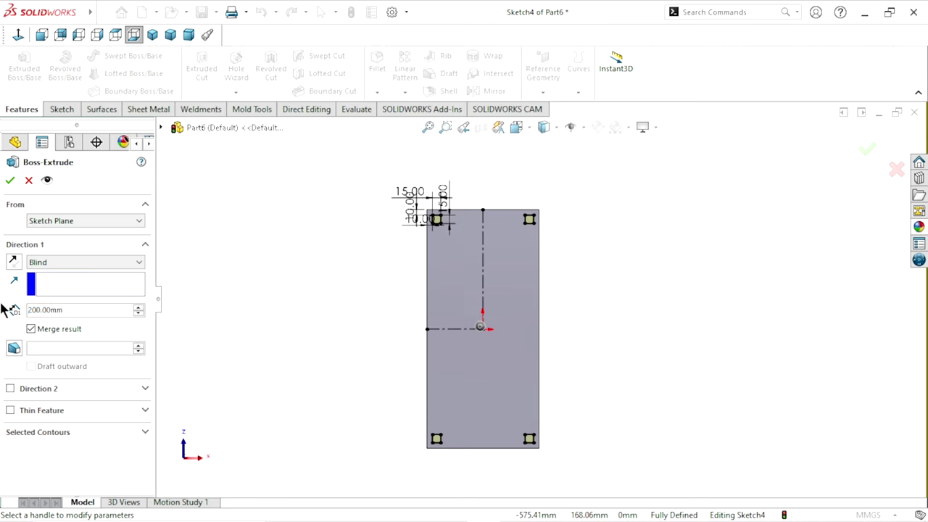
double_click(79, 314)
type("50")
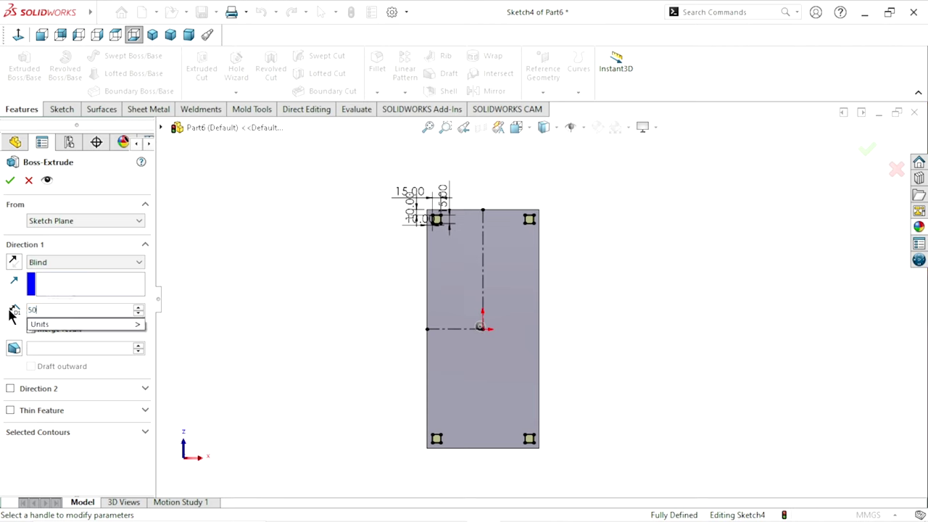
key("Return")
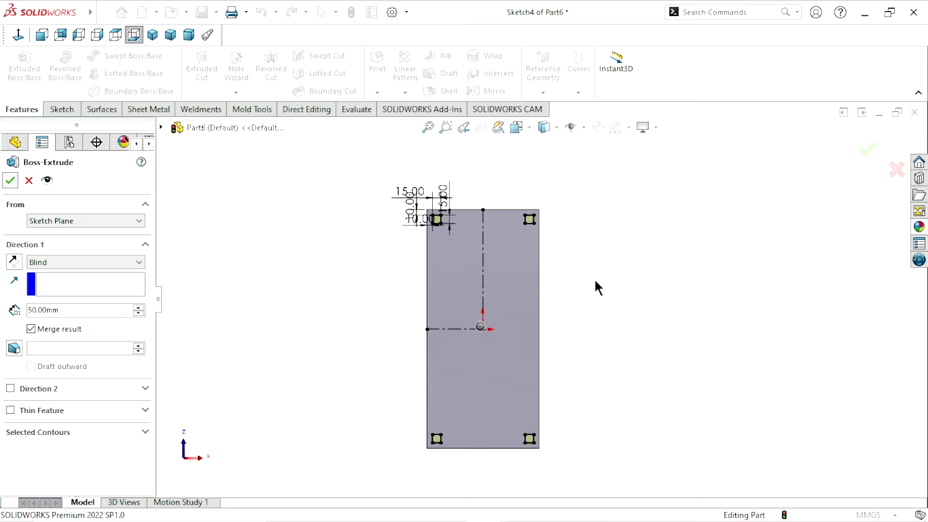
Step: Orbit the box, switch to the dimetric view and zoom to fit
mouse_move(552, 192)
middle_mouse_down()
mouse_move(382, 365)
mouse_move(414, 182)
mouse_move(456, 222)
mouse_move(442, 199)
mouse_move(399, 272)
mouse_move(423, 315)
mouse_move(446, 290)
middle_mouse_up()
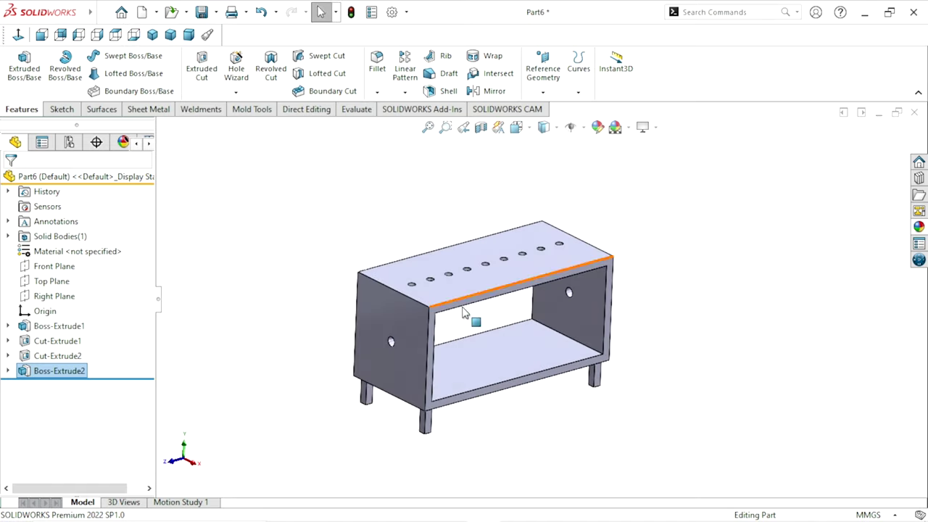
scroll(559, 358, "down", 2)
left_click(695, 289)
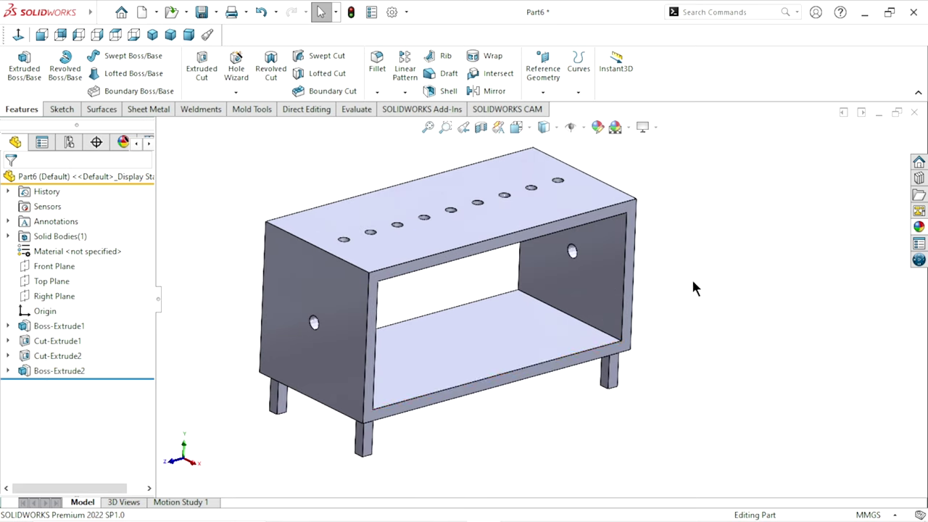
left_click(170, 35)
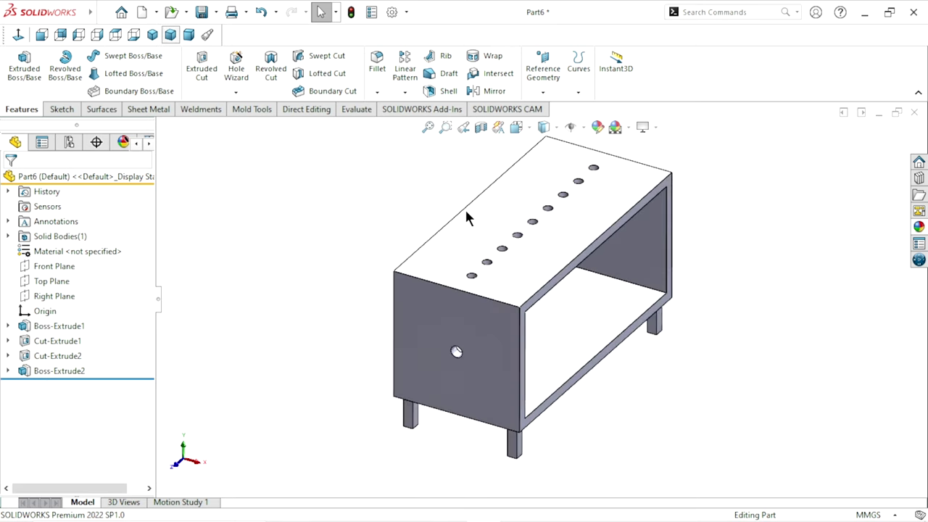
left_click(189, 35)
mouse_move(525, 227)
middle_mouse_down()
mouse_move(652, 285)
mouse_move(594, 188)
mouse_move(615, 275)
middle_mouse_up()
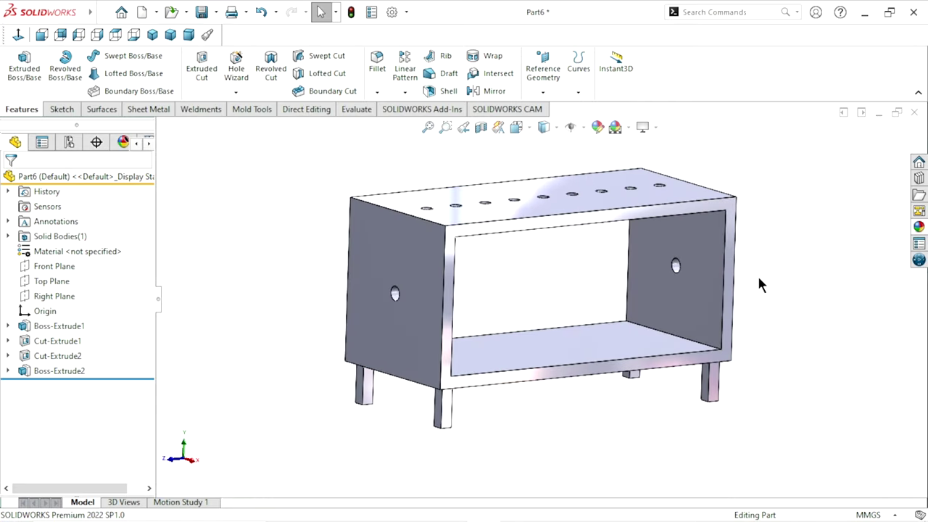
key("f")
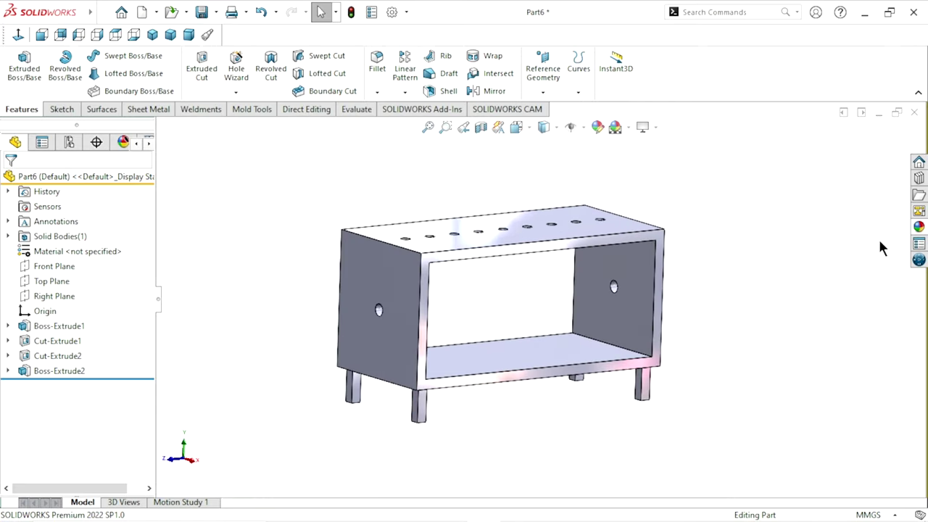
Step: Browse the Appearances library into the Organic category
left_click(918, 227)
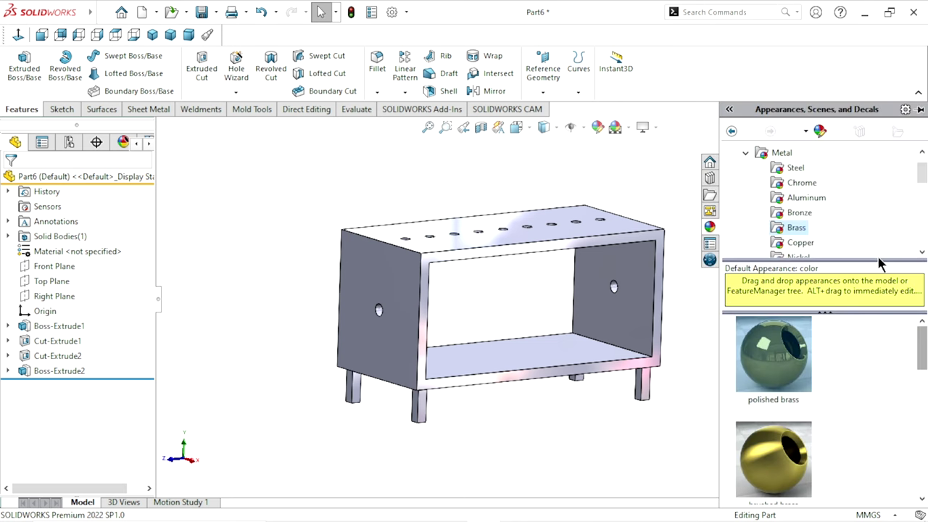
scroll(776, 216, "up", 1)
scroll(776, 212, "down", 2)
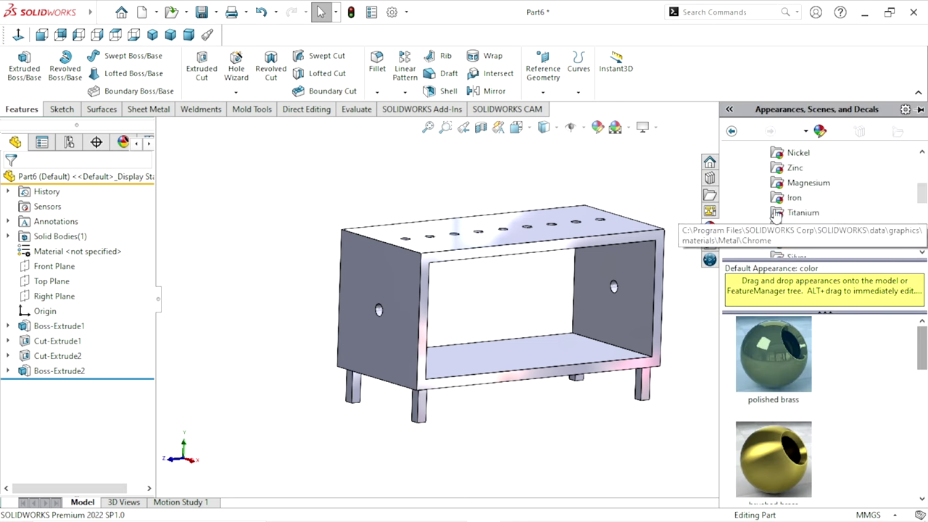
scroll(776, 213, "down", 3)
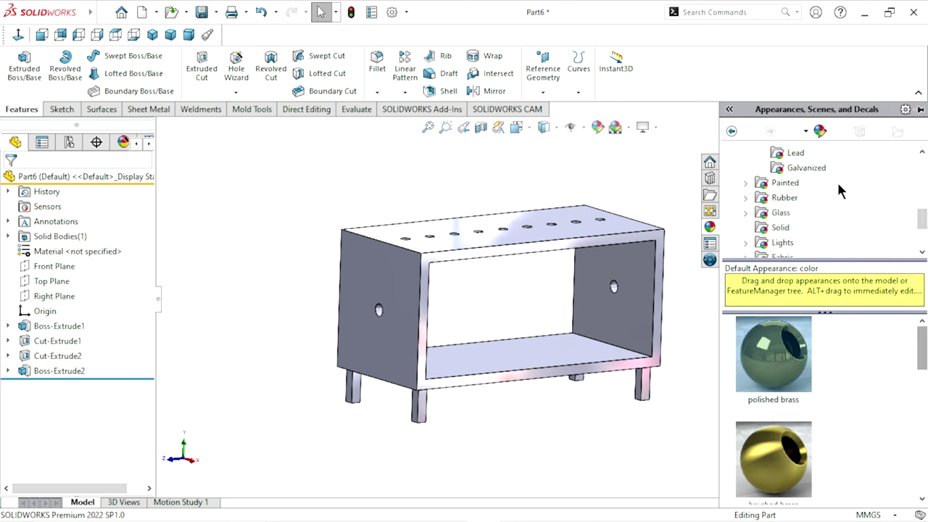
left_click_drag(924, 227, 925, 230)
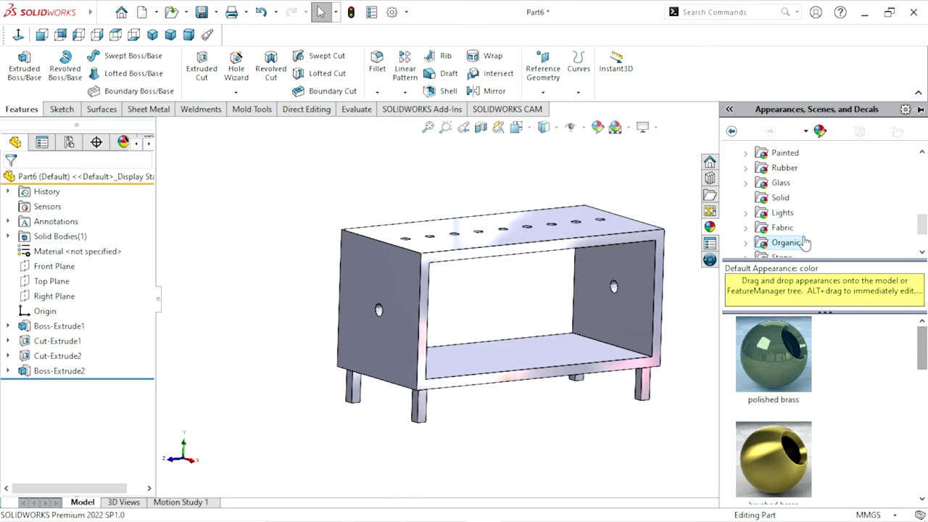
double_click(803, 242)
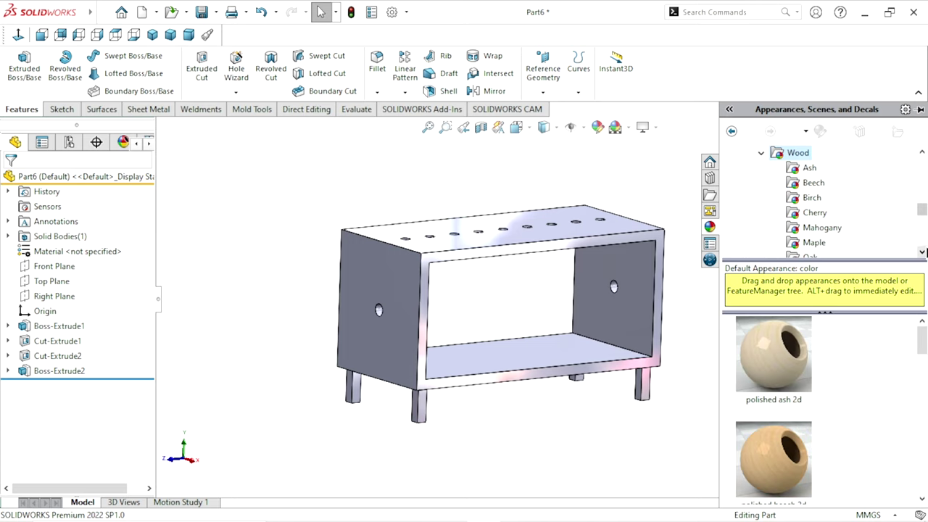
left_click(922, 251)
left_click(922, 252)
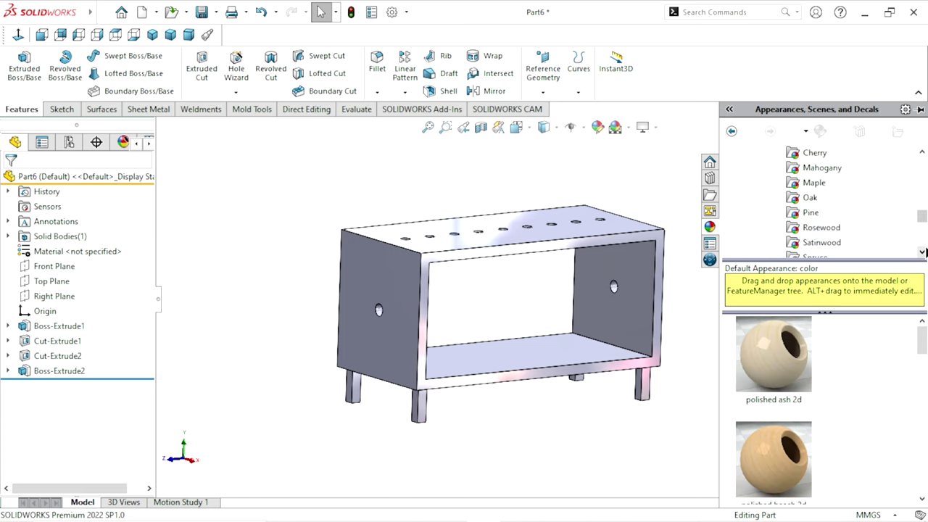
left_click(921, 251)
left_click(922, 252)
left_click(922, 252)
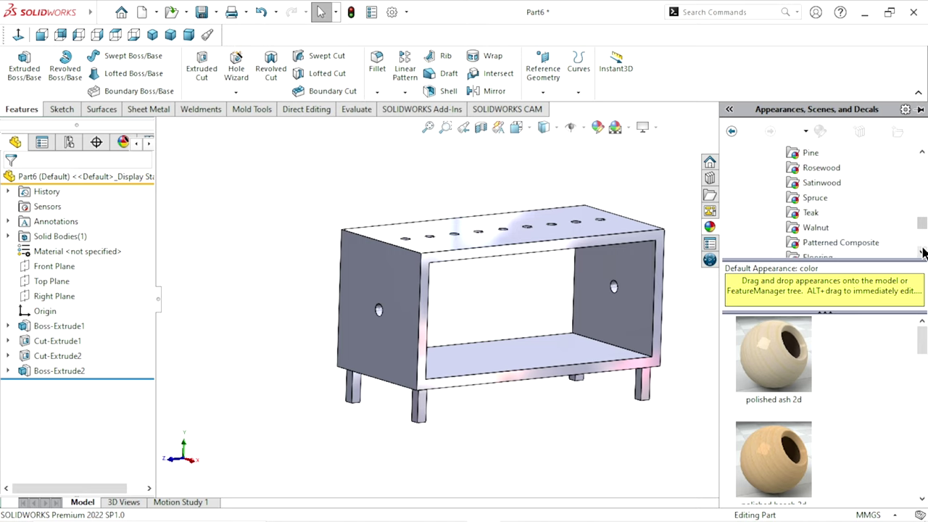
left_click_drag(924, 231, 924, 227)
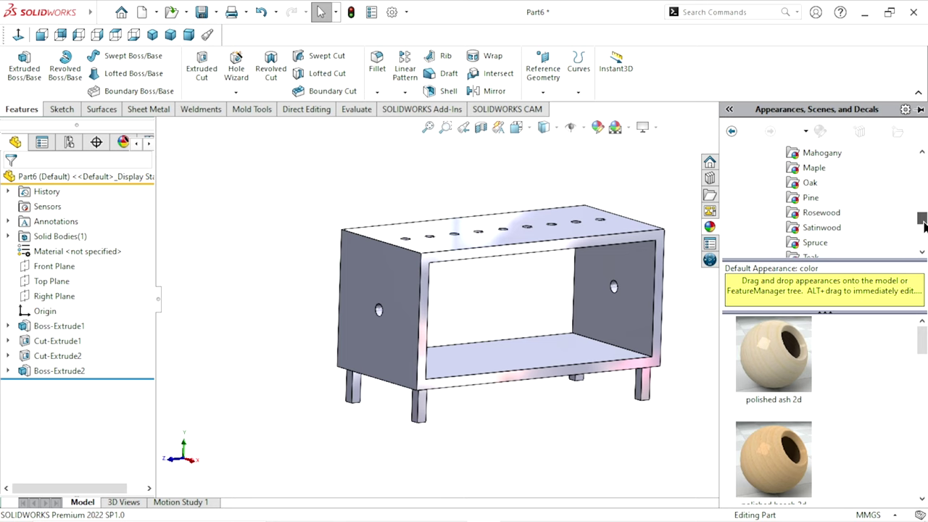
Step: Apply the satin finished pine endgrain appearance to the whole box
left_click(804, 206)
left_click_drag(922, 340, 924, 385)
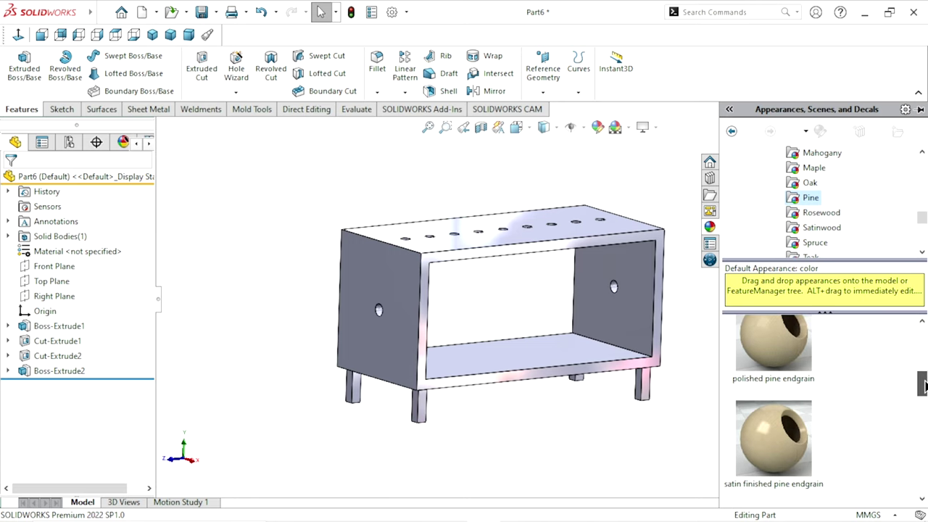
double_click(807, 434)
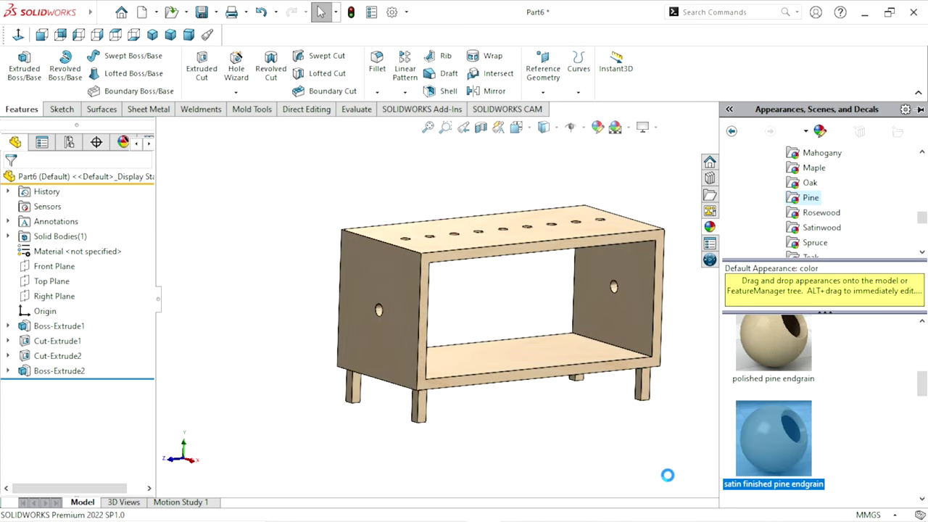
scroll(564, 363, "down", 2)
scroll(580, 373, "down", 2)
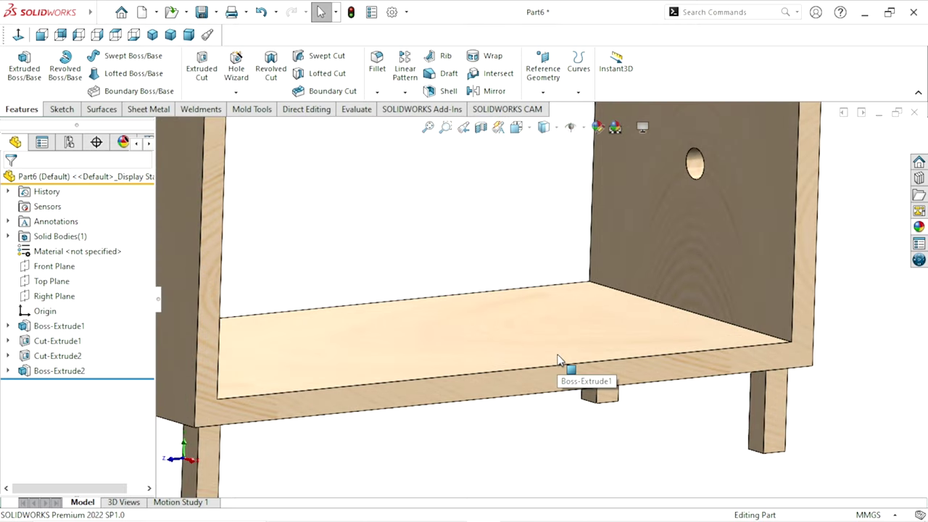
scroll(559, 360, "up", 4)
scroll(540, 323, "up", 2)
scroll(525, 266, "down", 2)
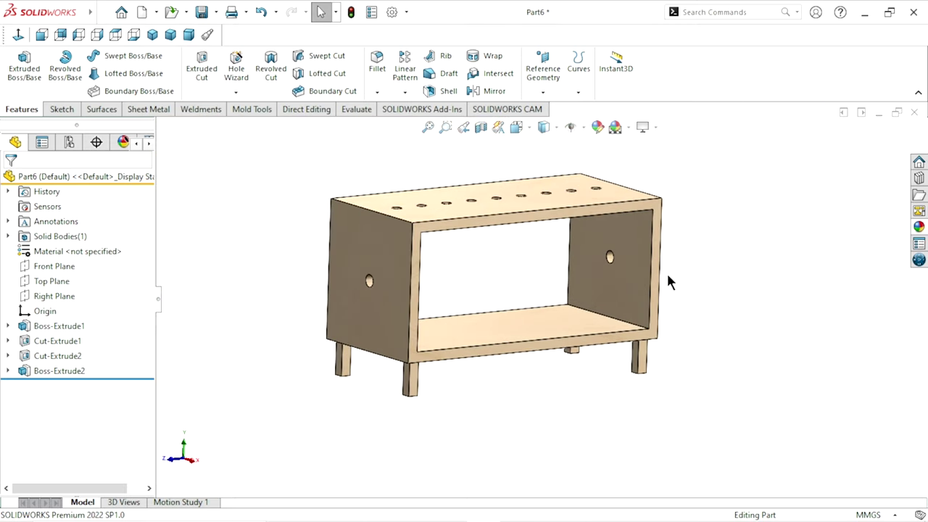
scroll(631, 290, "down", 2)
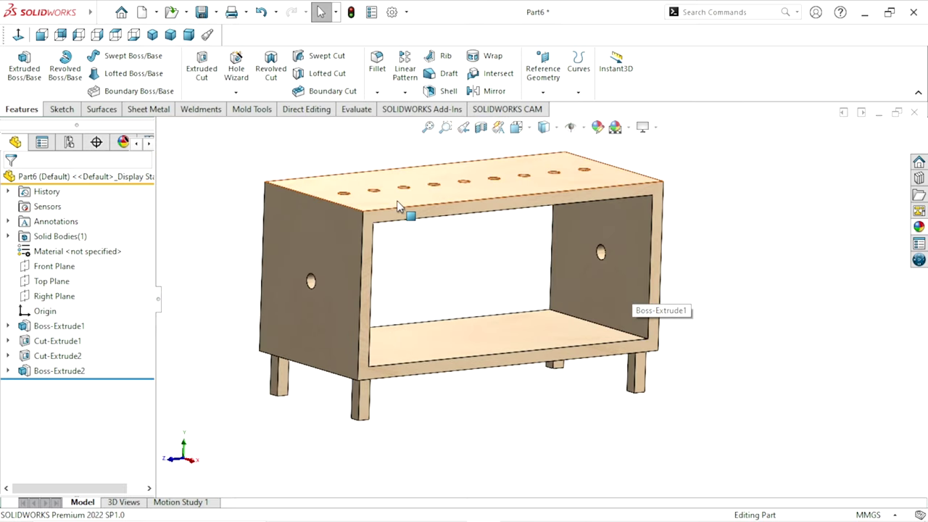
scroll(408, 209, "up", 2)
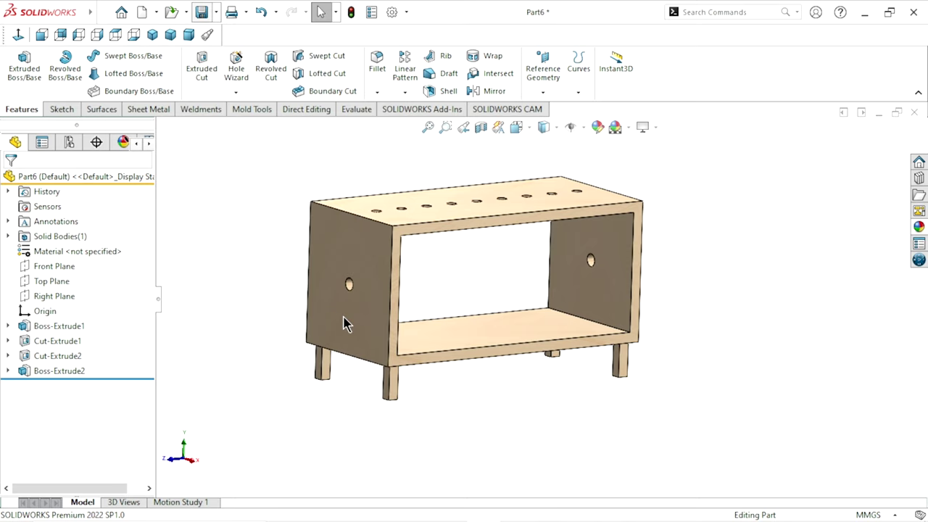
key("ctrl+s")
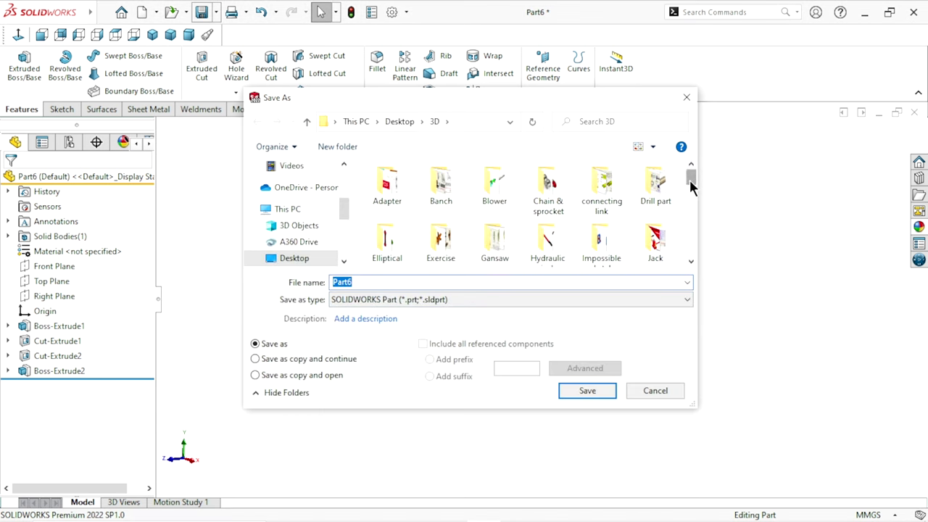
Step: Save the part as Box inside the Kinetic machine type1 folder
left_click(693, 262)
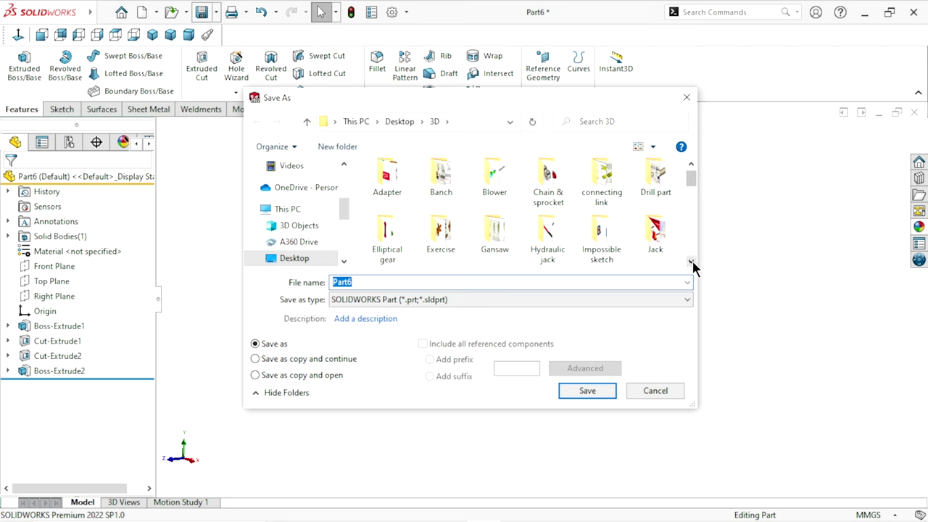
scroll(693, 263, "down", 1)
scroll(693, 263, "down", 2)
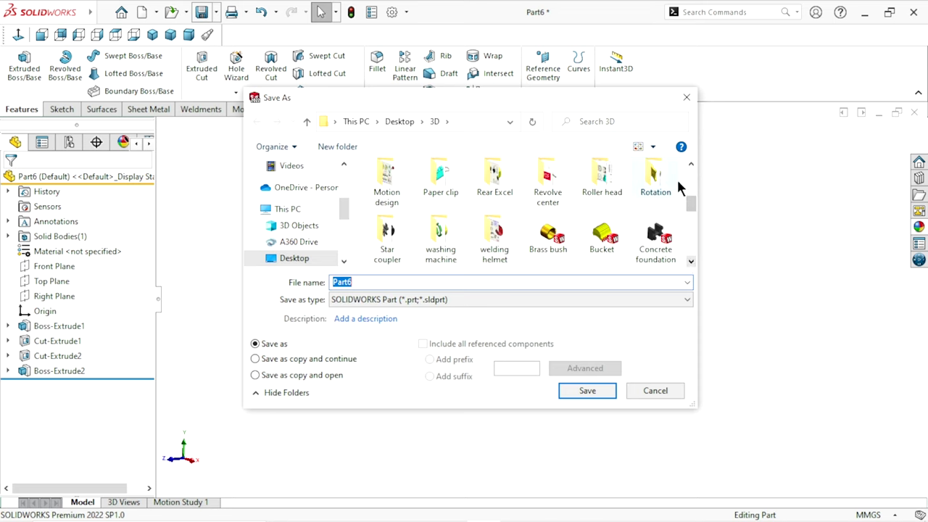
scroll(691, 159, "up", 3)
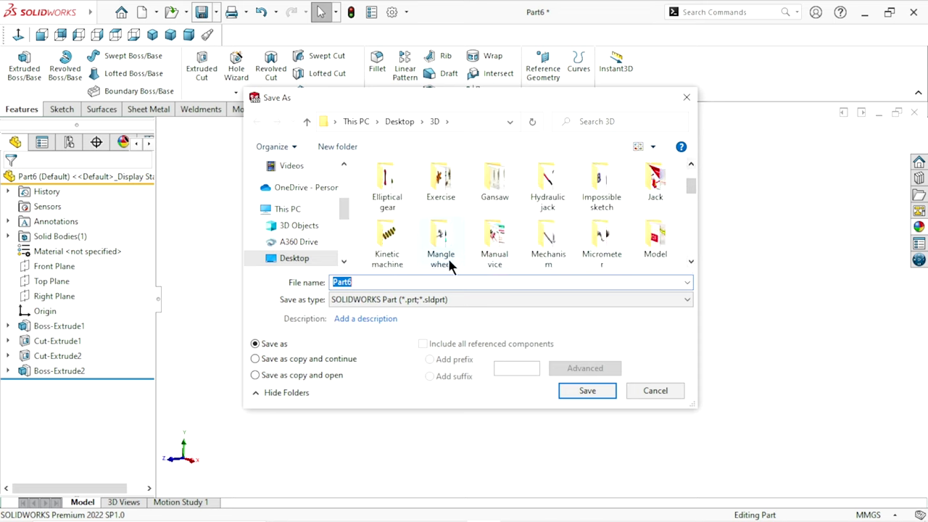
left_click(392, 247)
double_click(392, 246)
type("Box")
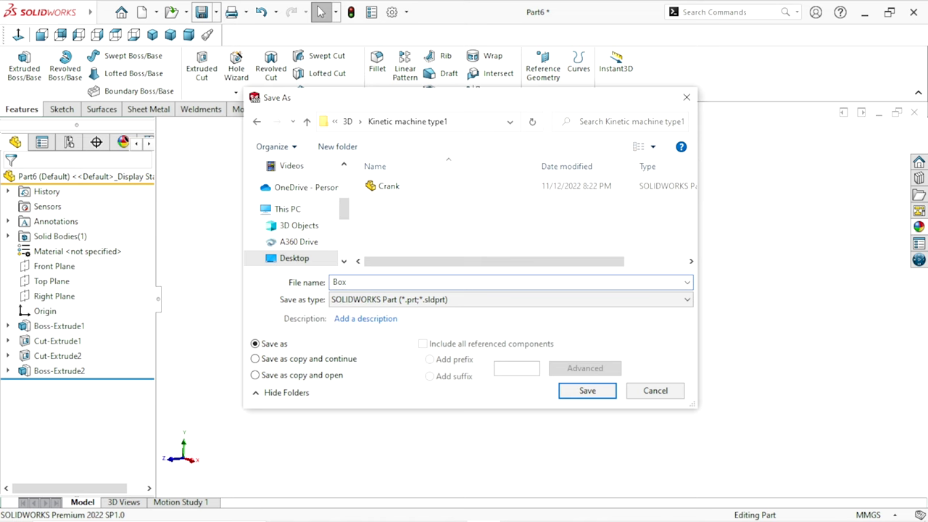
left_click(592, 390)
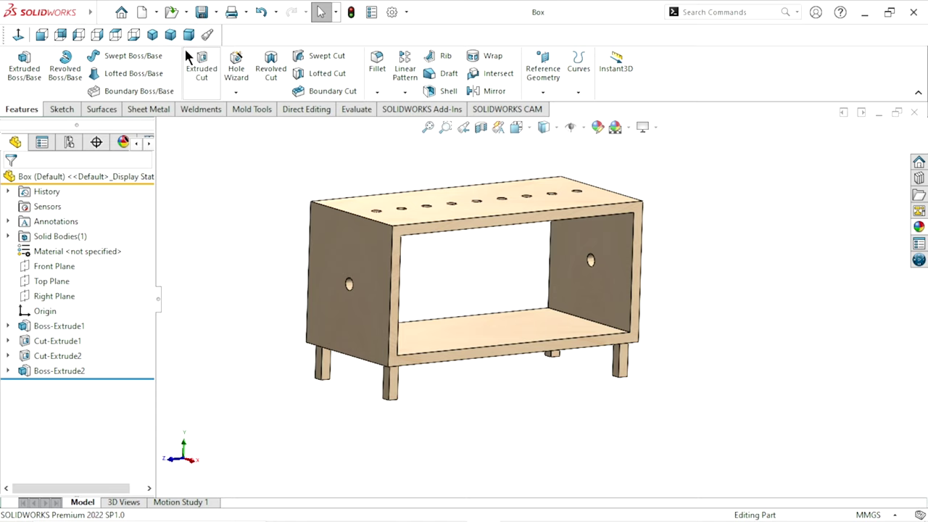
Step: Check the box from Top, Left and Isometric views, then zoom to fit
left_click(119, 34)
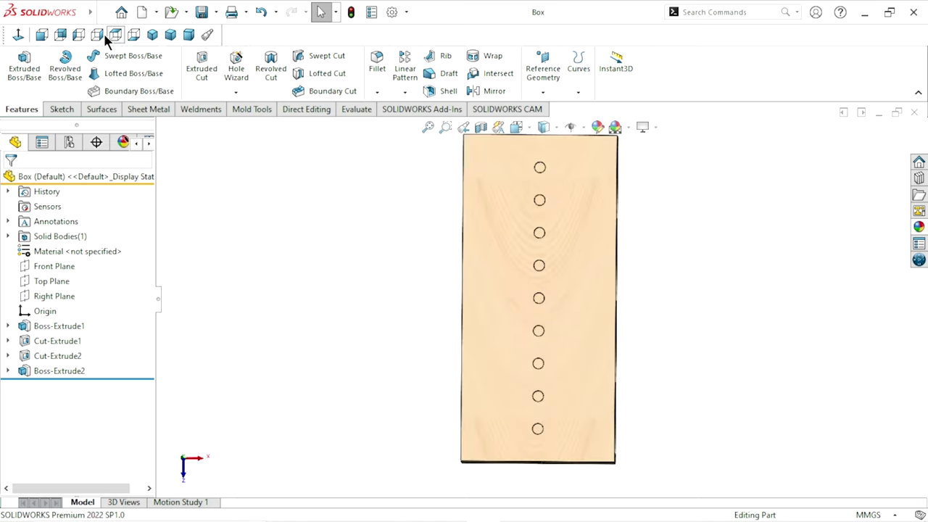
left_click(41, 36)
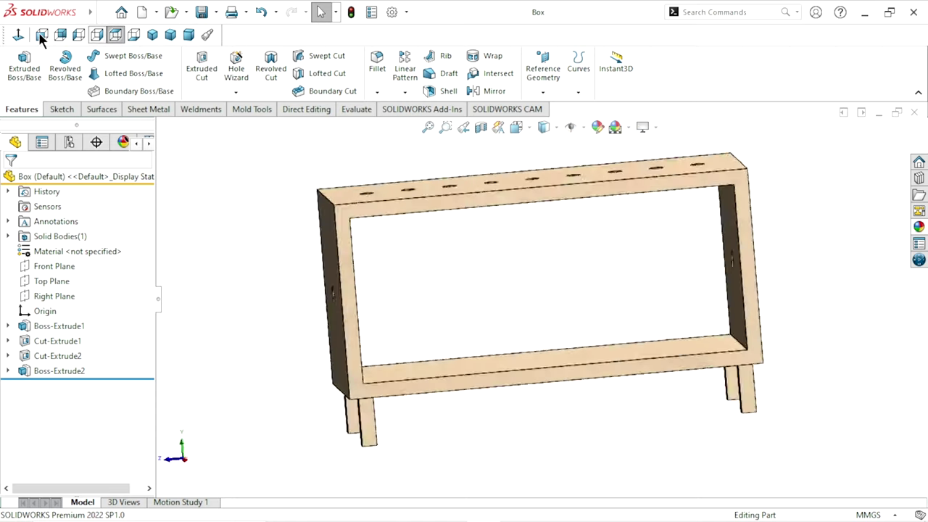
left_click(77, 35)
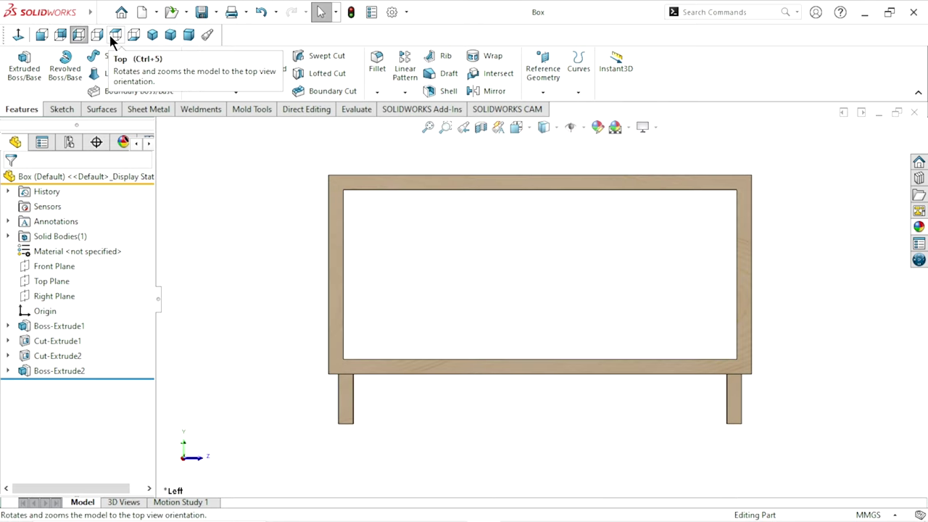
left_click(115, 35)
left_click(152, 35)
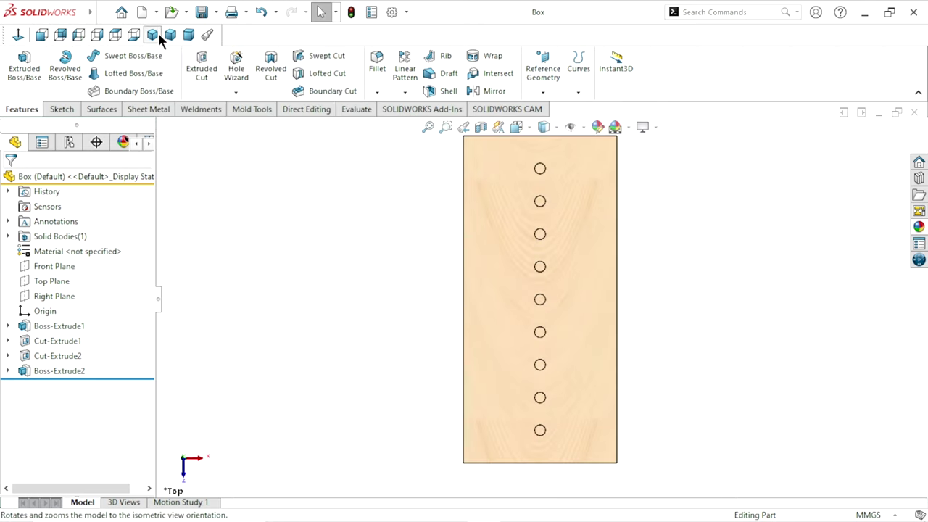
key("f")
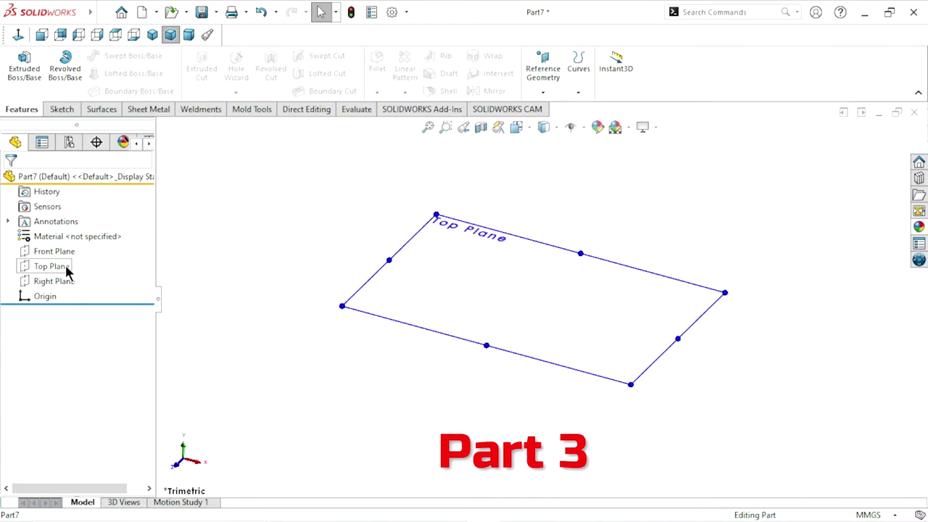
Step: Start a sketch on Part7's Top Plane and pick the rectangle type to draw
left_click(66, 270)
left_click(75, 247)
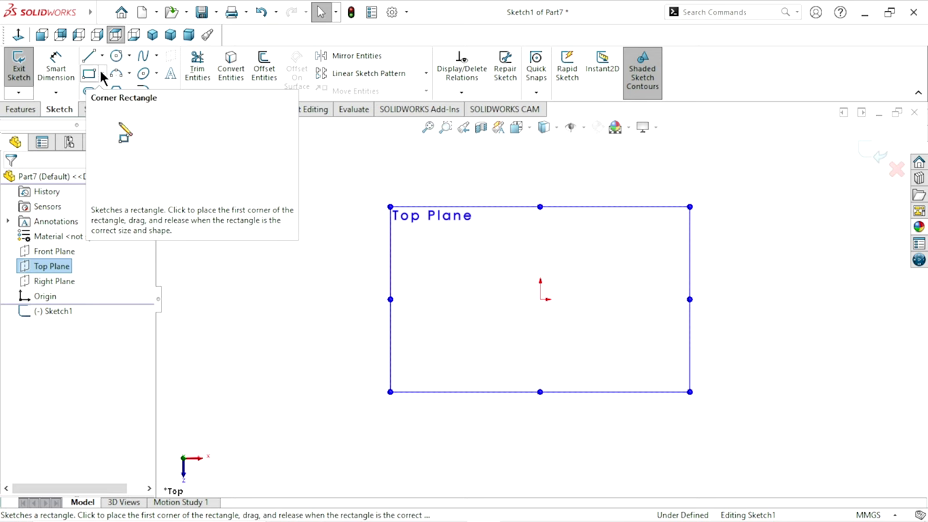
left_click(103, 74)
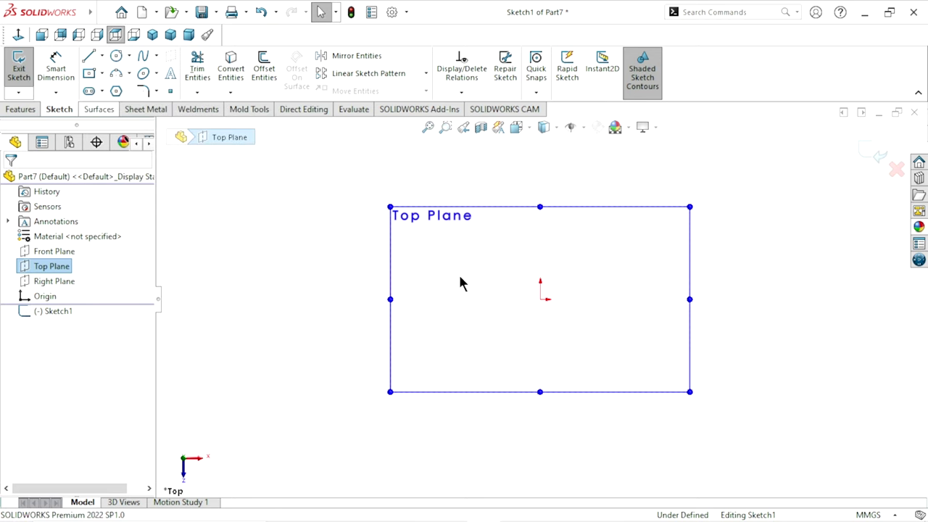
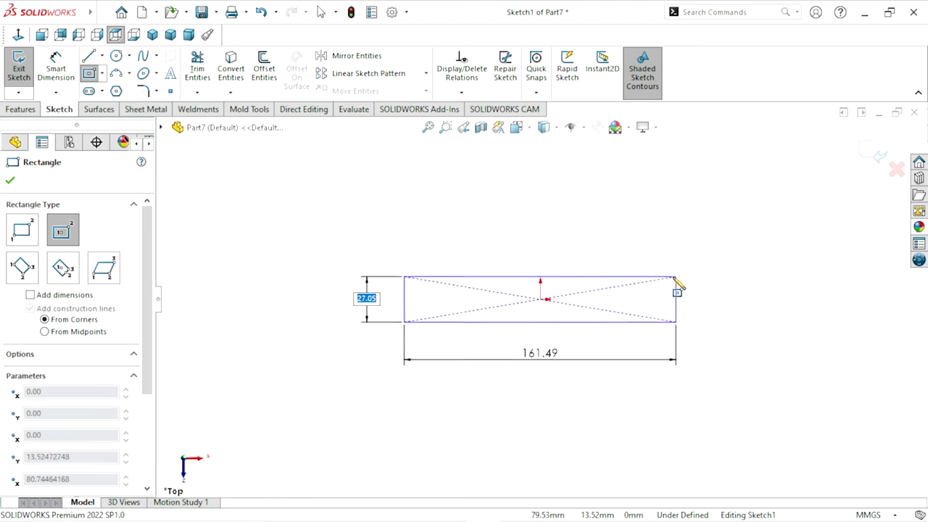
Step: Complete the centre rectangle in Sketch1
left_click(630, 272)
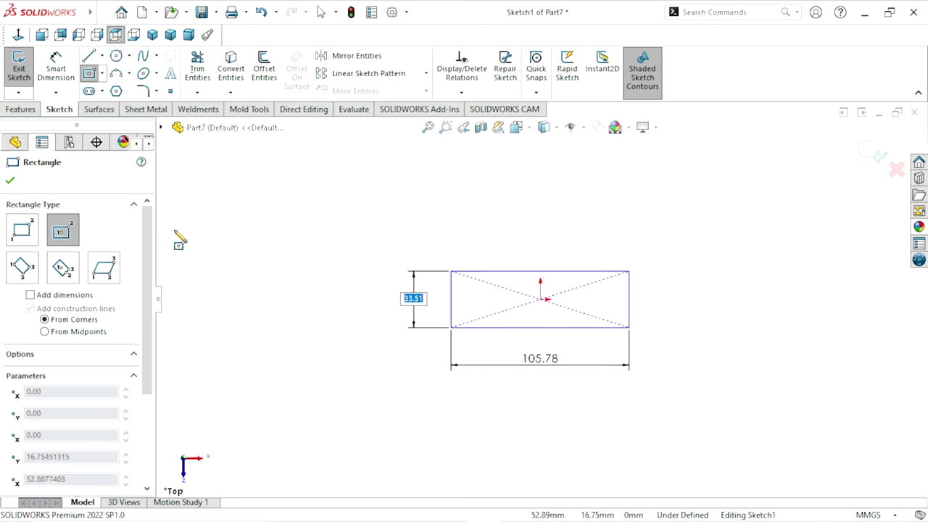
key("Return")
key("Escape")
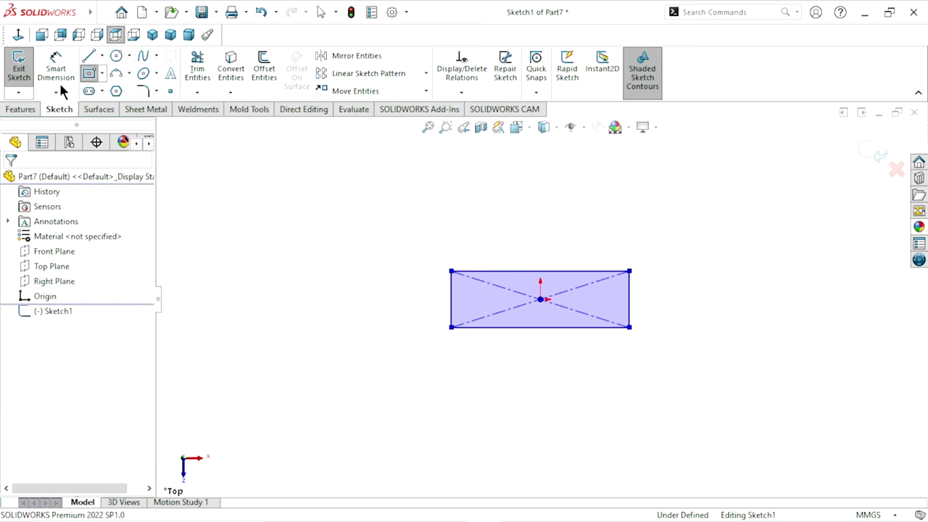
Step: Dimension the rectangle's right edge to 40 mm and its top edge to 120 mm
left_click(60, 77)
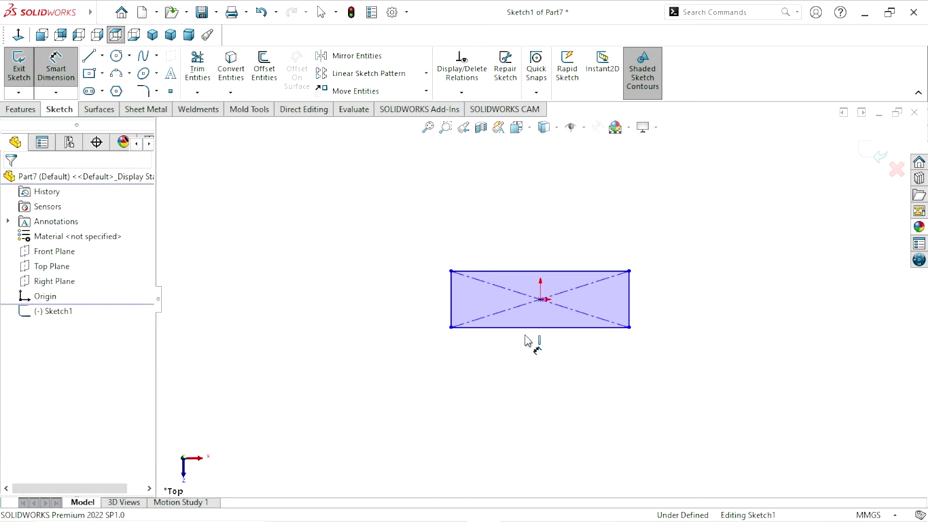
left_click(628, 303)
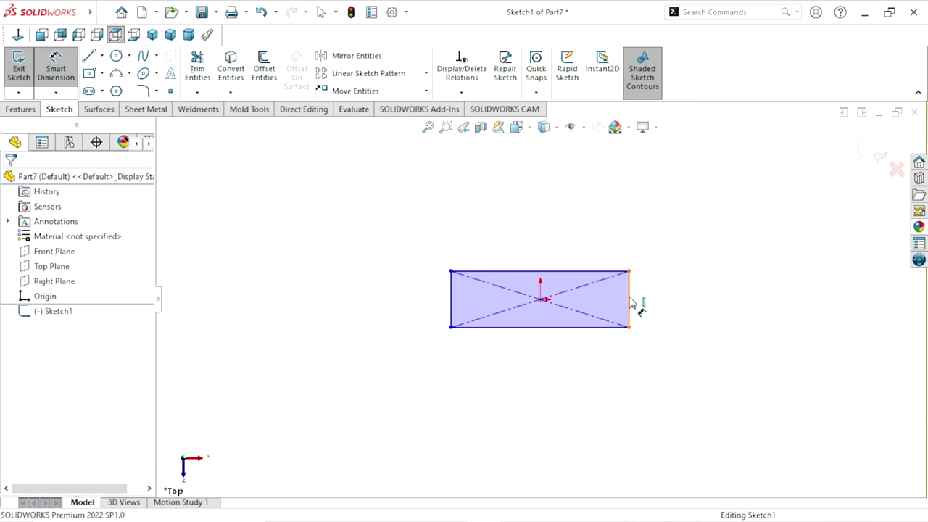
left_click(661, 307)
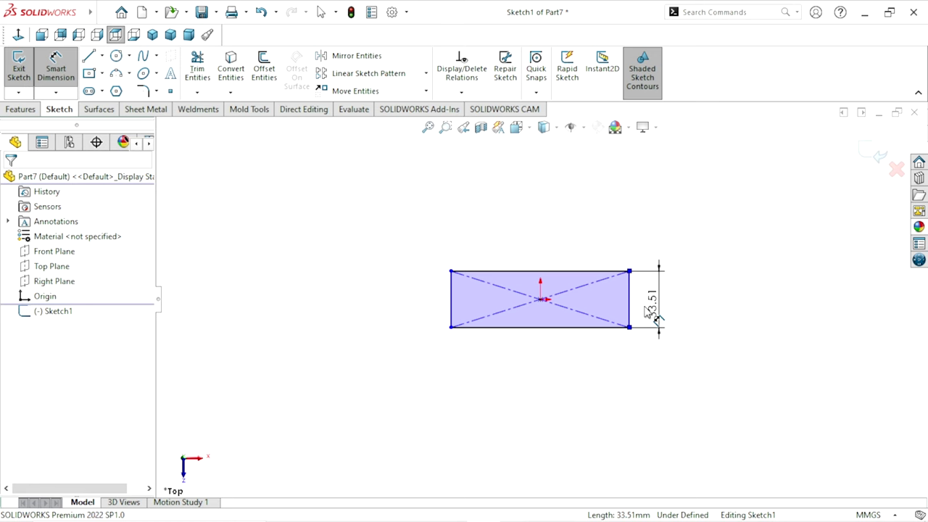
double_click(650, 310)
type("40")
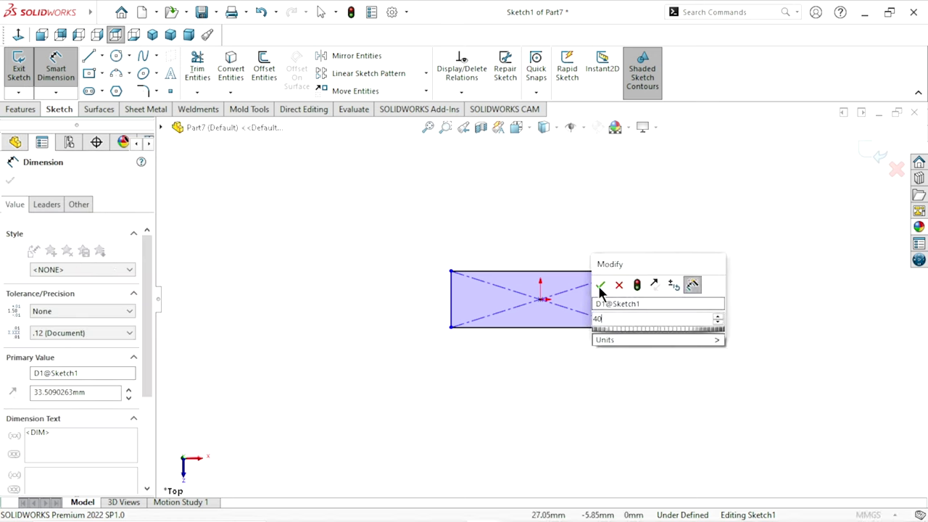
left_click(600, 285)
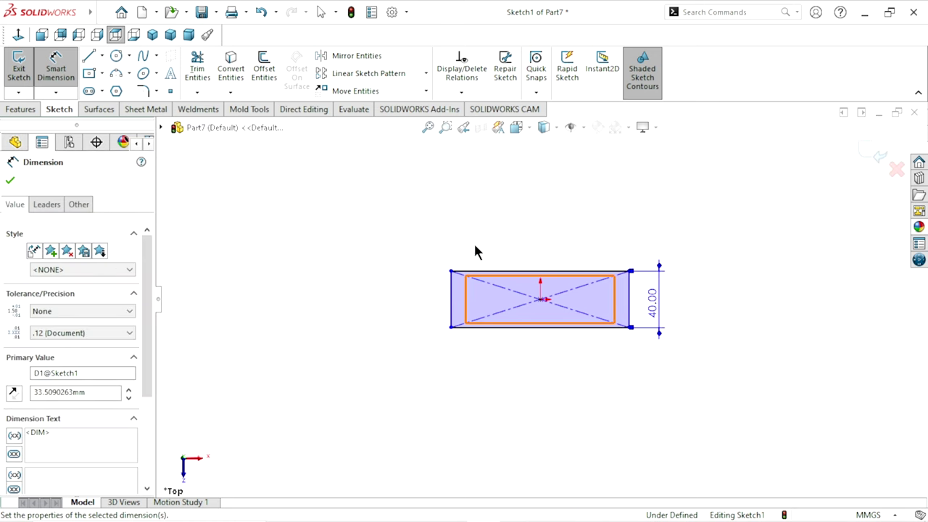
left_click(543, 271)
left_click(539, 249)
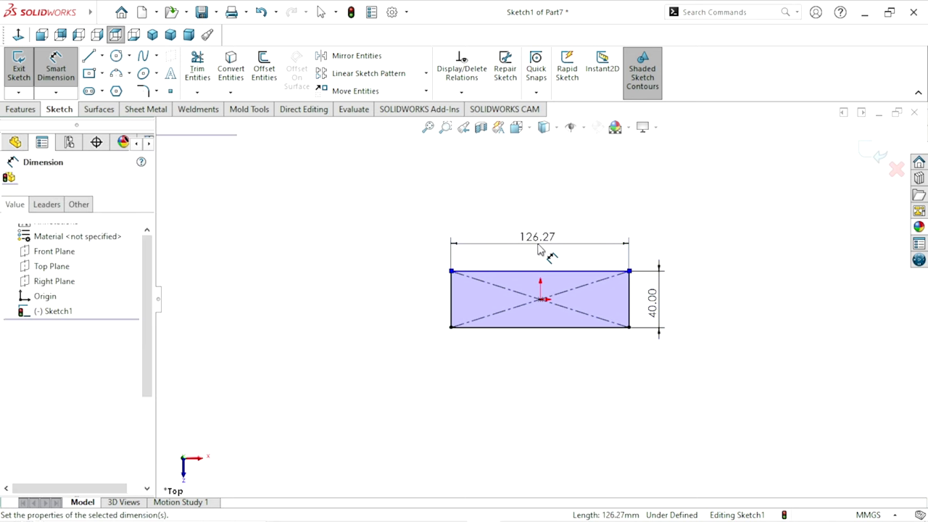
type("120")
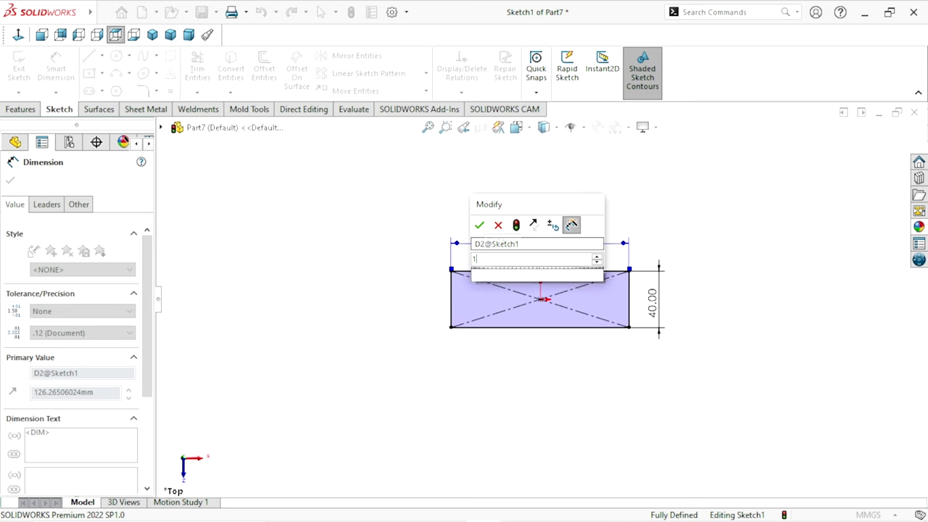
left_click(481, 224)
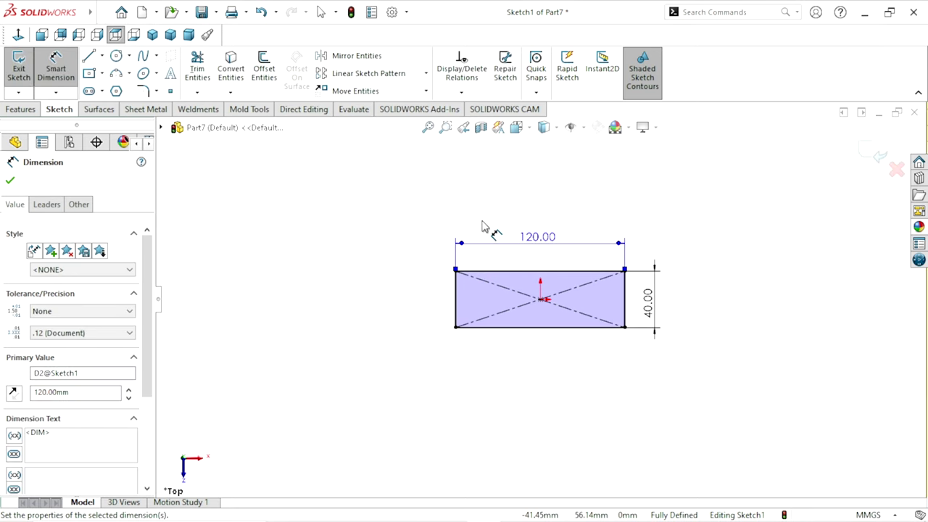
left_click(9, 183)
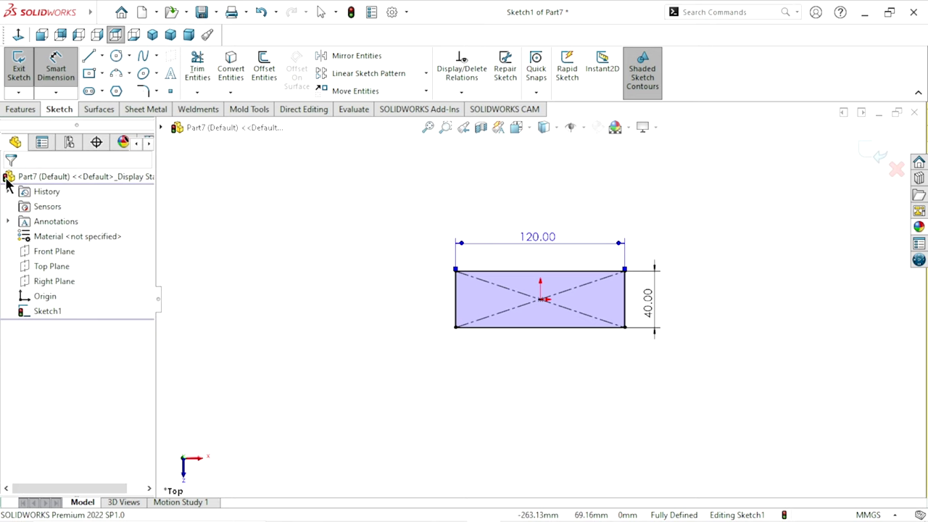
Step: Extrude the rectangle 8 mm Blind into a solid plate
left_click(21, 109)
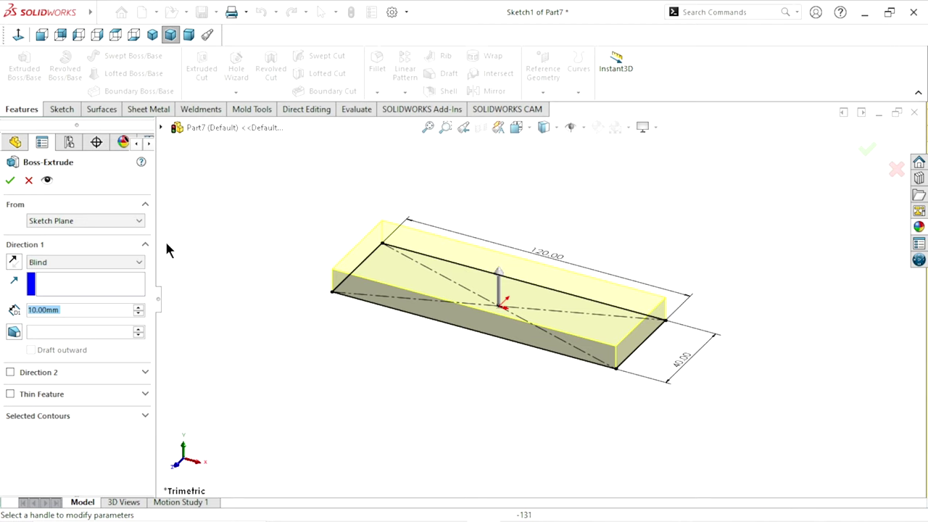
left_click(75, 310)
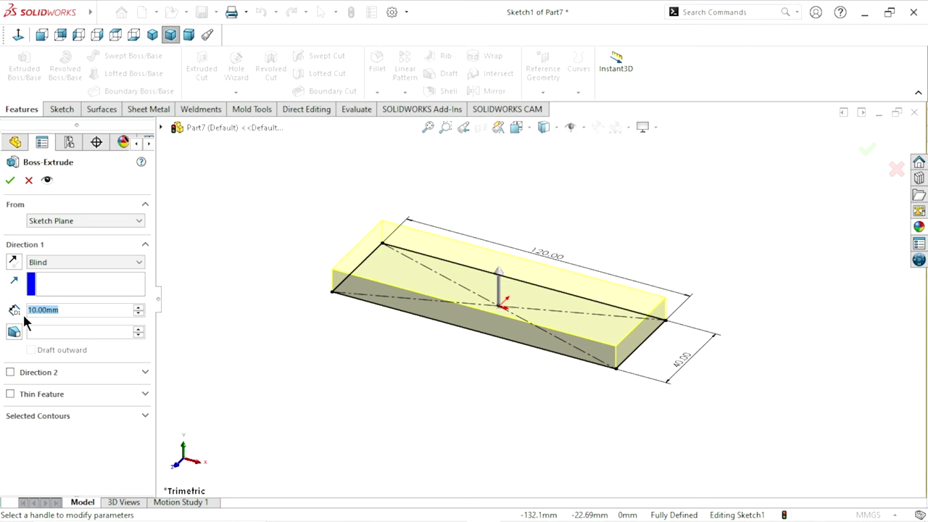
type("8")
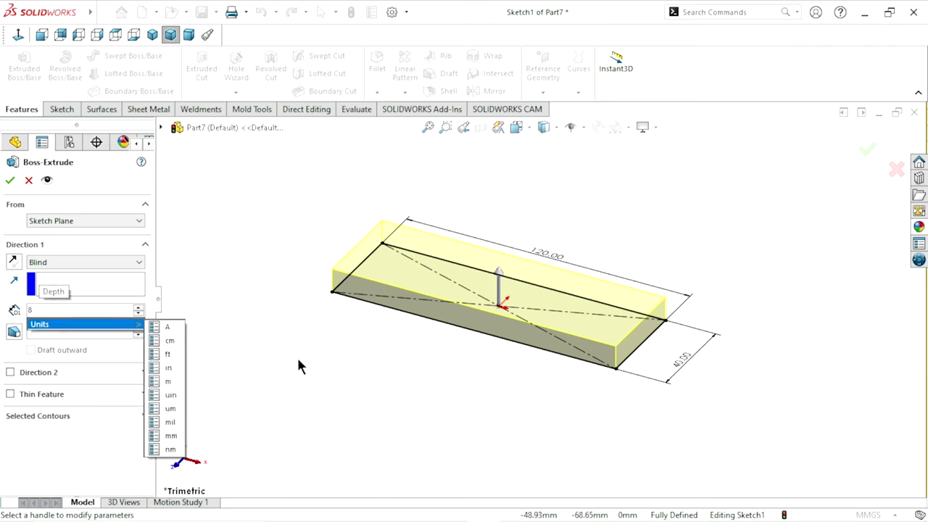
key("Return")
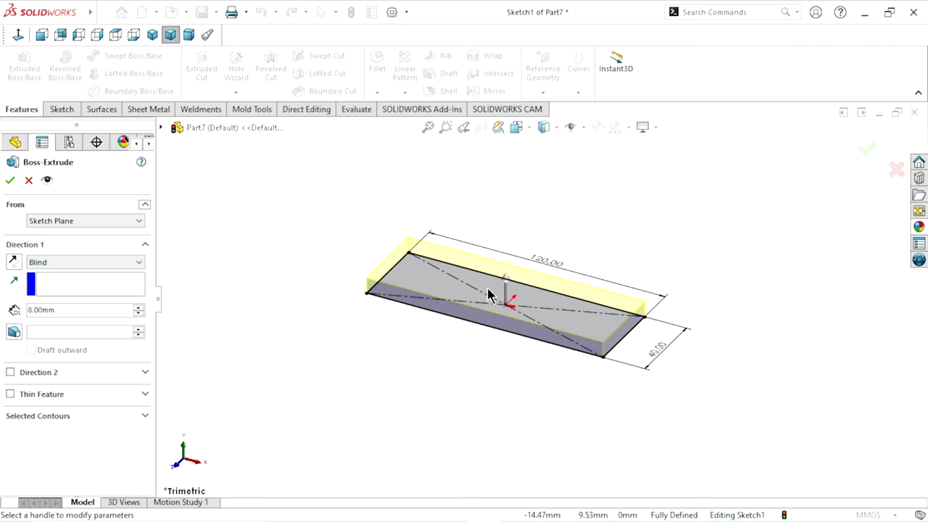
scroll(482, 294, "down", 2)
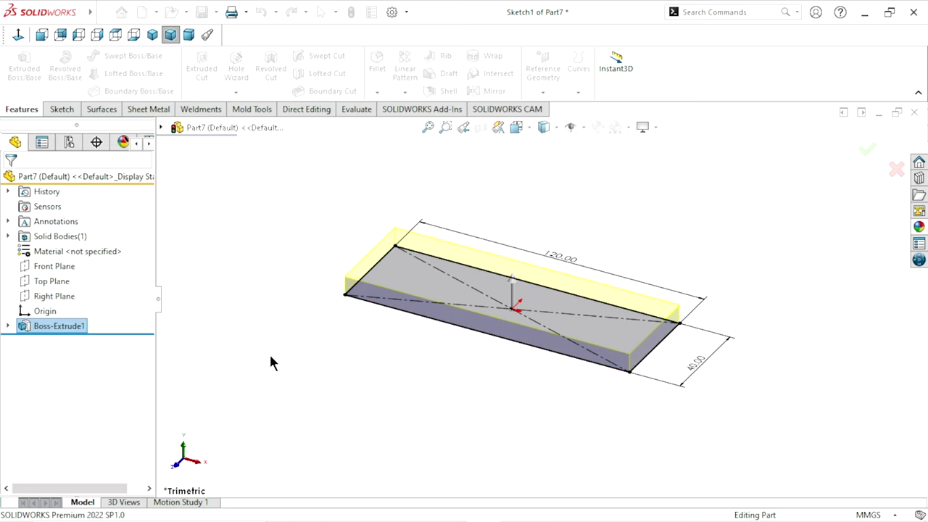
key("z")
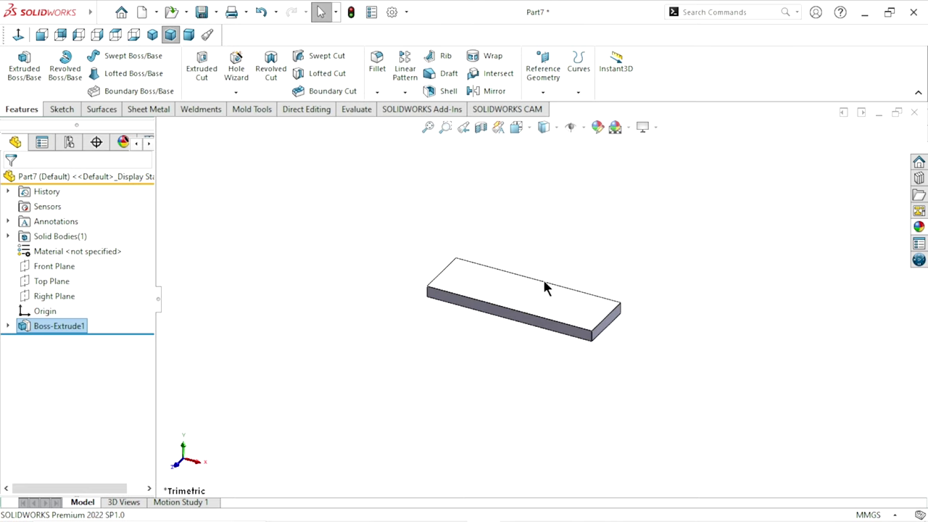
scroll(547, 289, "down", 2)
scroll(549, 312, "down", 2)
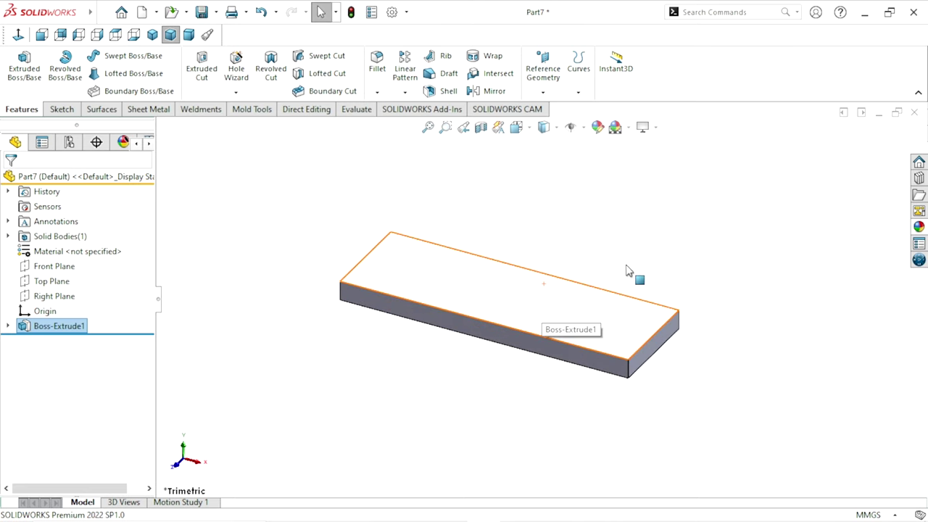
scroll(578, 327, "up", 2)
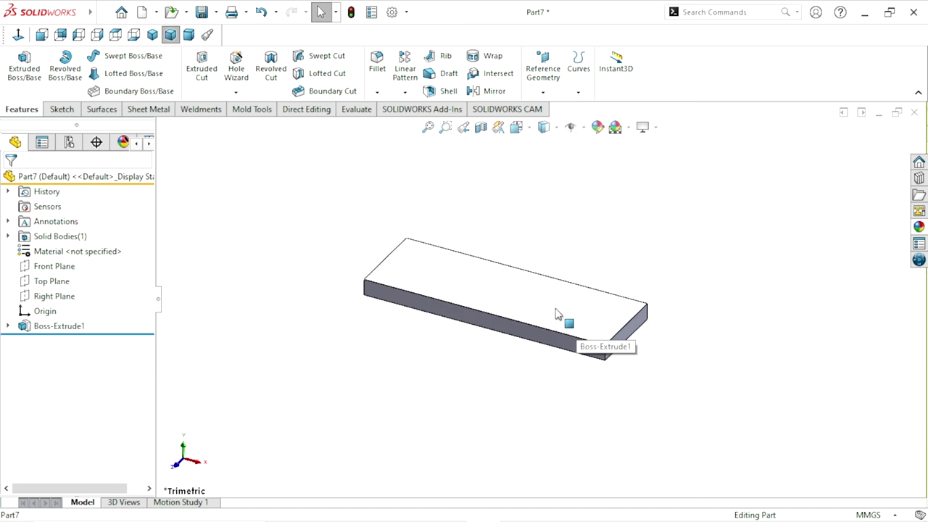
Step: Sketch a circle centred on the origin on the plate's top face
left_click(557, 313)
left_click(615, 248)
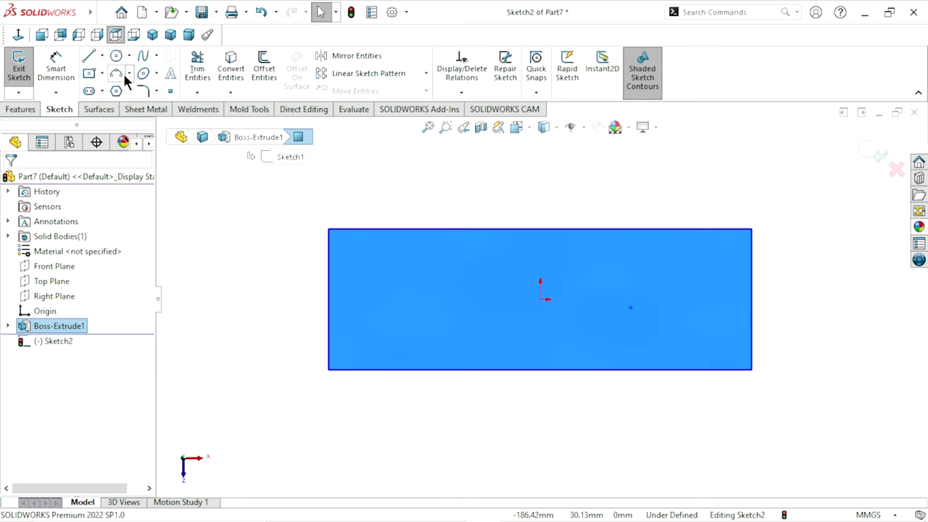
left_click(116, 60)
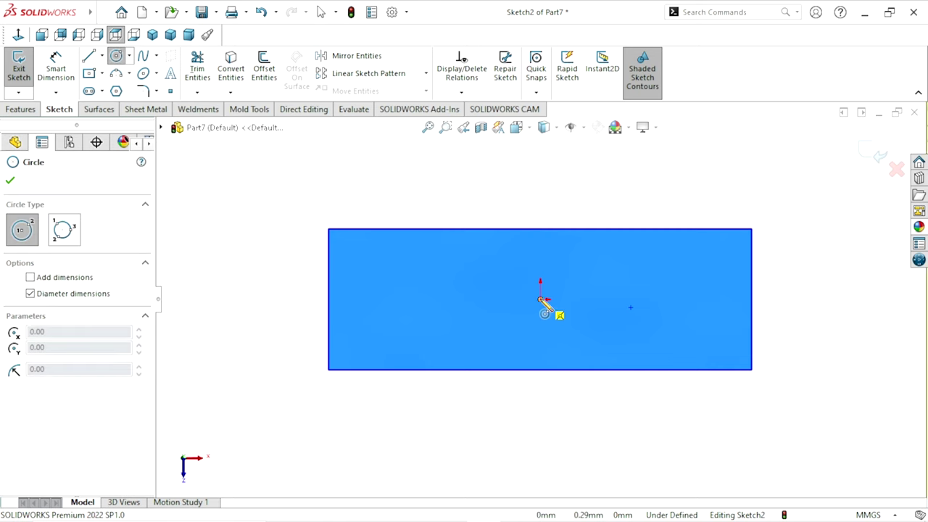
left_click(540, 299)
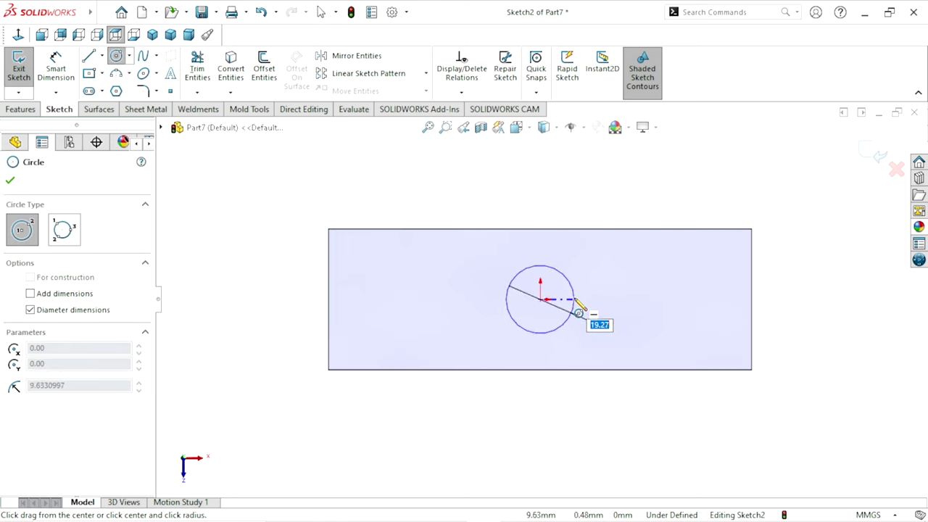
left_click(579, 312)
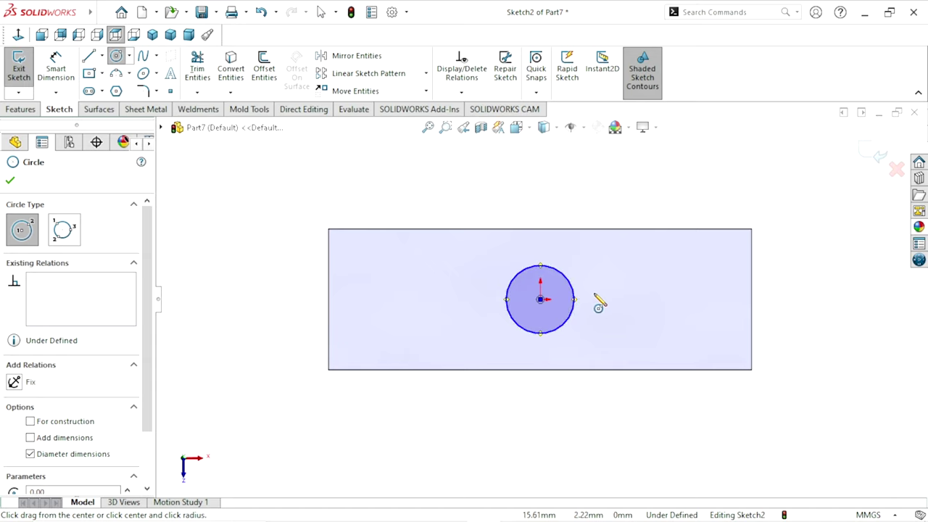
left_click(10, 181)
Step: Dimension the circle's diameter to 14 mm
left_click(52, 68)
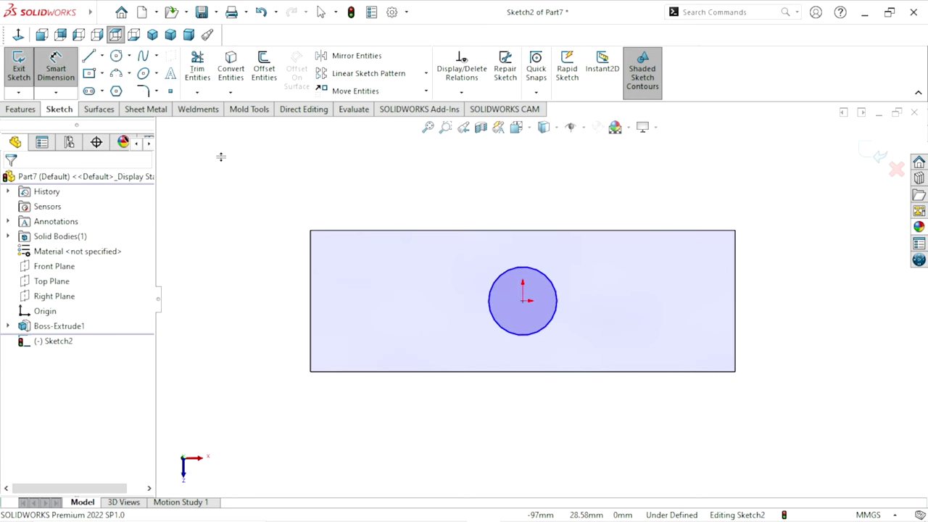
left_click(556, 291)
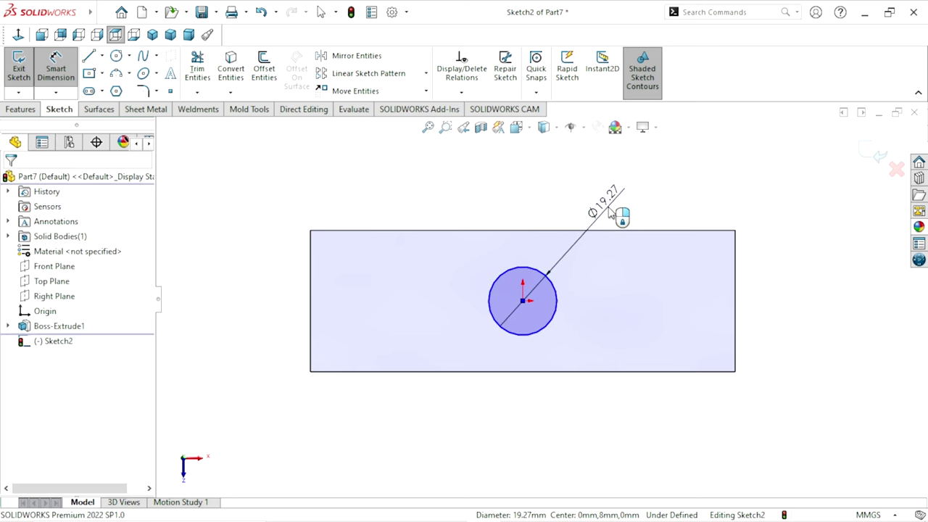
left_click(611, 212)
type("14")
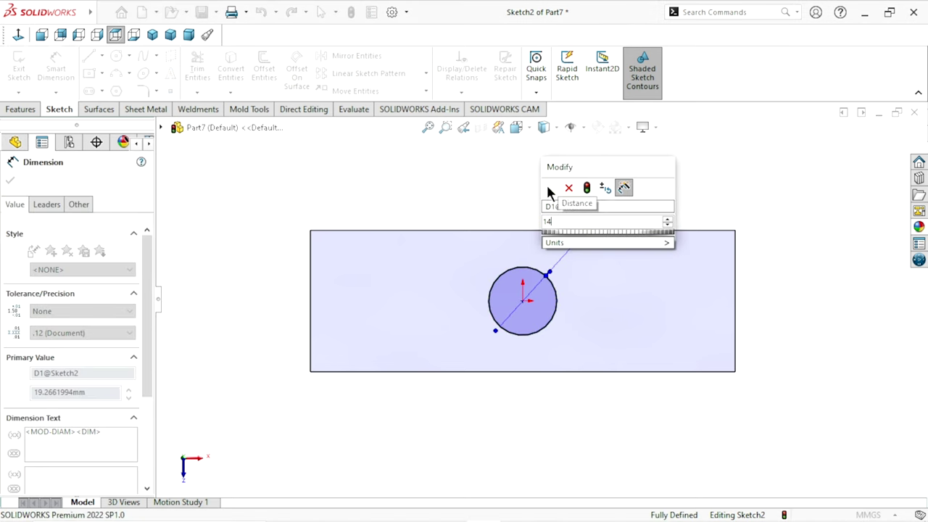
left_click(549, 189)
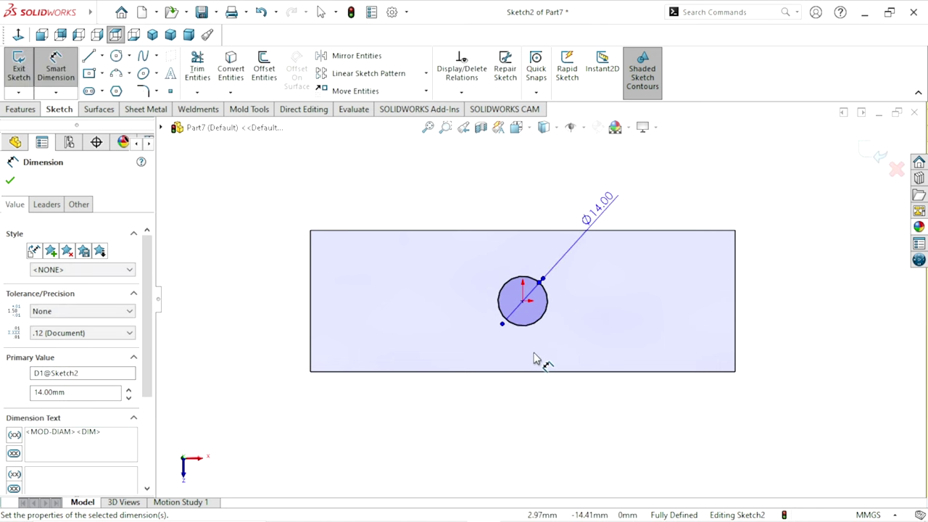
scroll(541, 354, "up", 1)
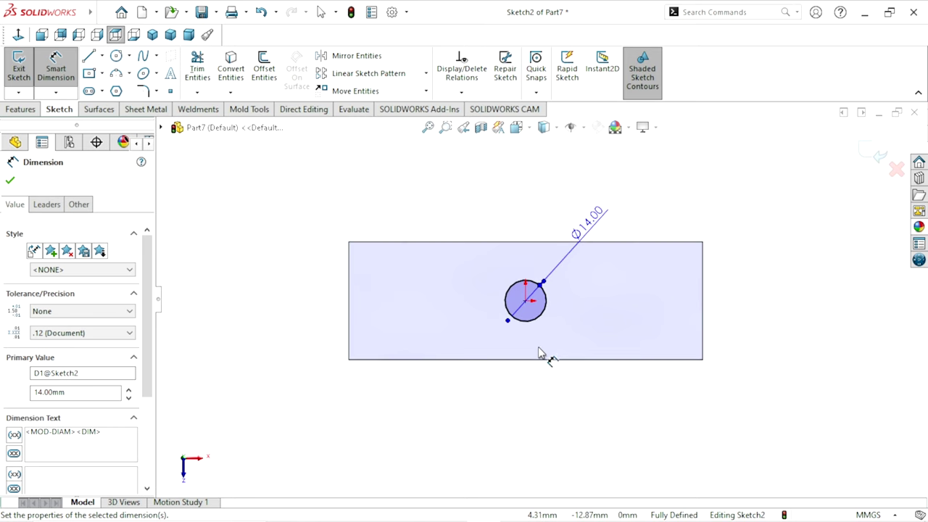
scroll(584, 312, "down", 1)
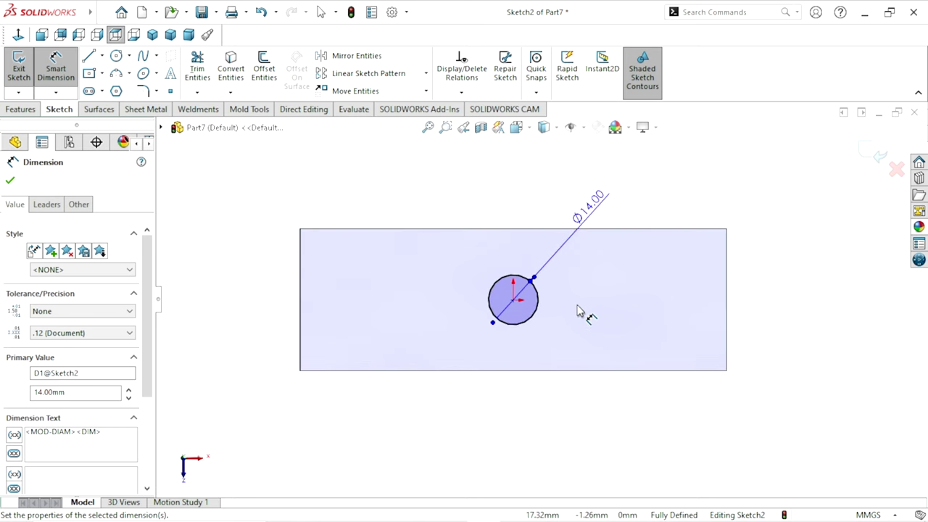
left_click(10, 182)
key("Escape")
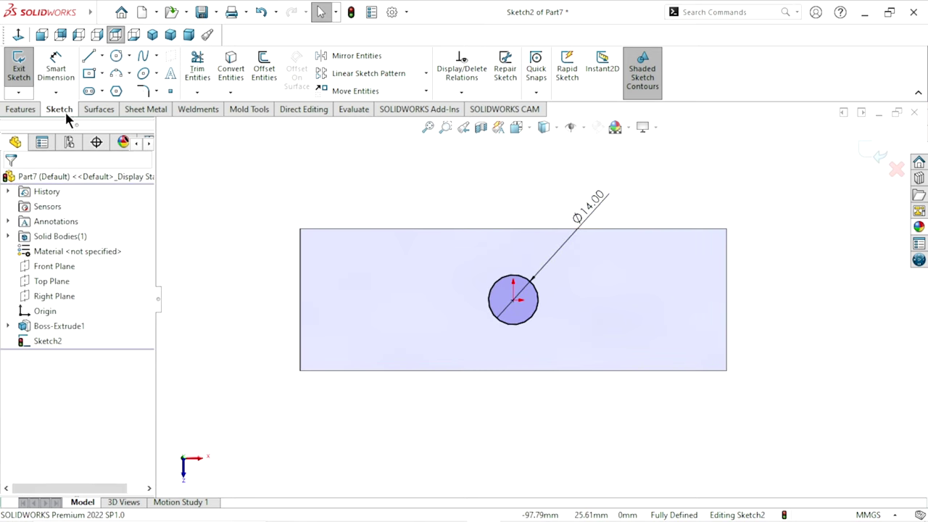
left_click(32, 109)
Step: Extrude the Ø14 circle 120 mm into a pin, viewed in isometric
left_click(23, 69)
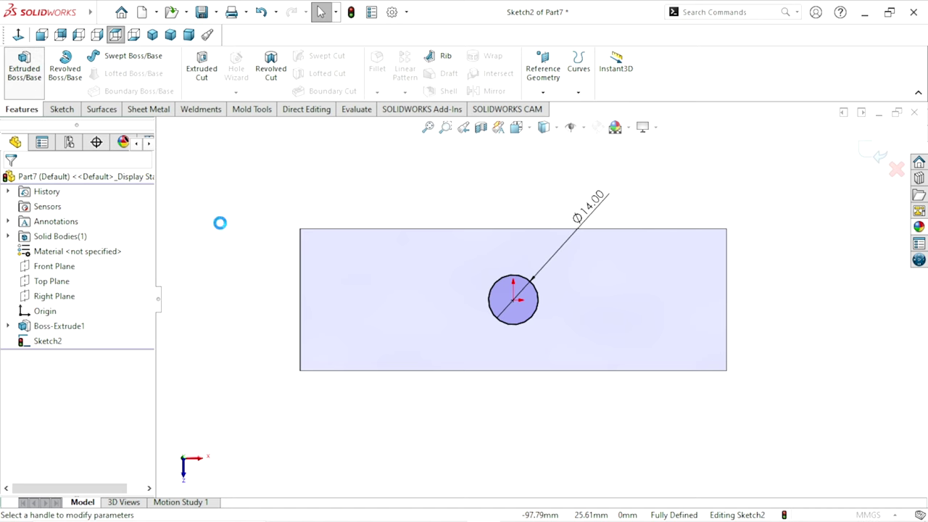
left_click(154, 40)
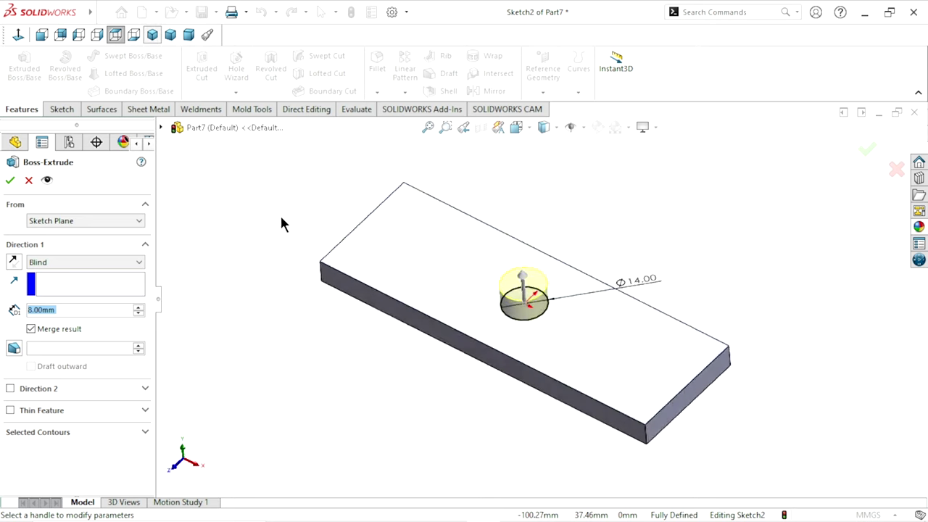
left_click(73, 310)
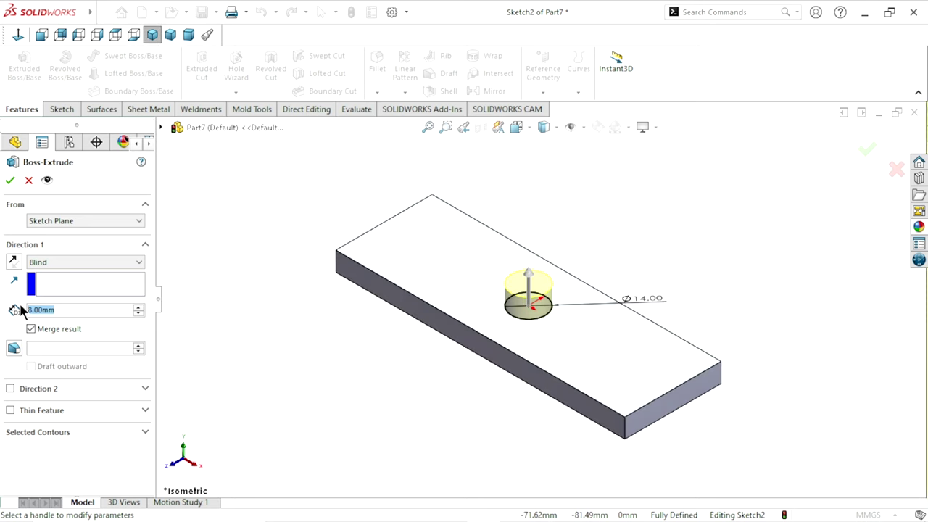
type("120")
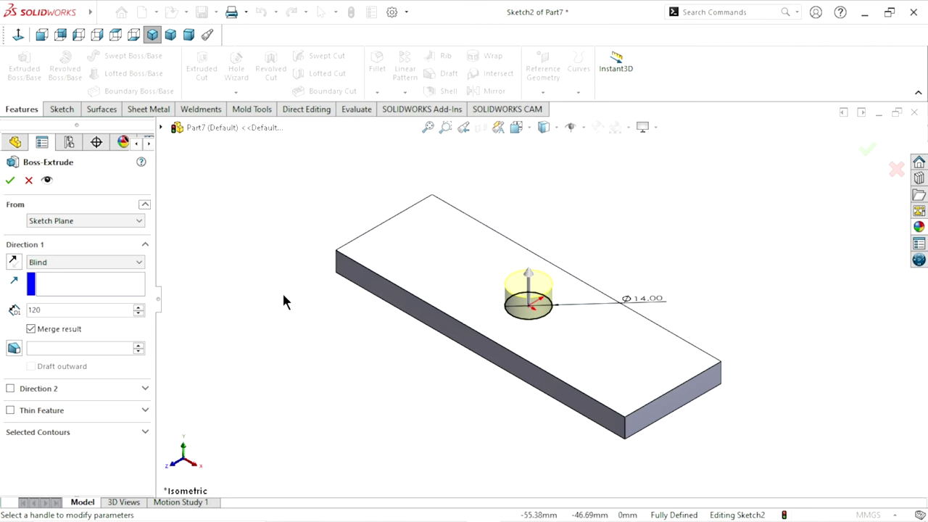
key("Return")
key("f")
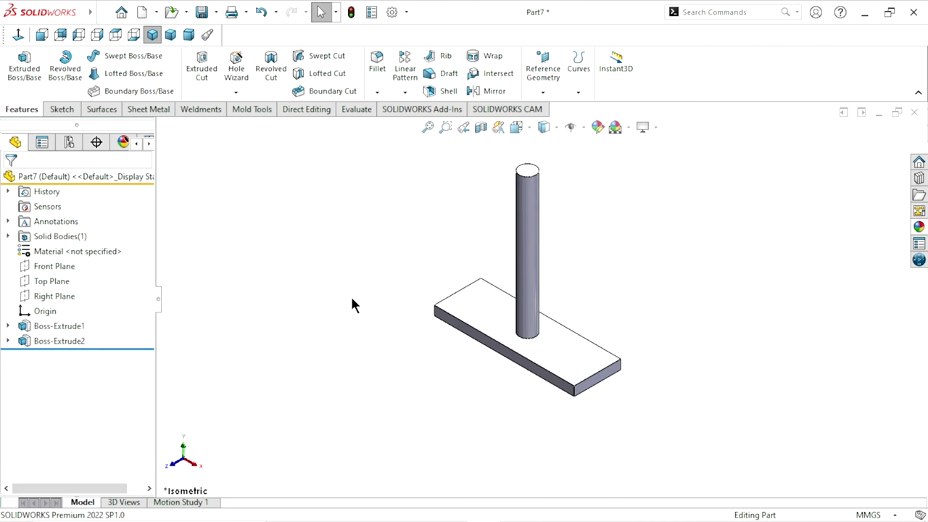
scroll(576, 353, "down", 2)
scroll(542, 344, "down", 4)
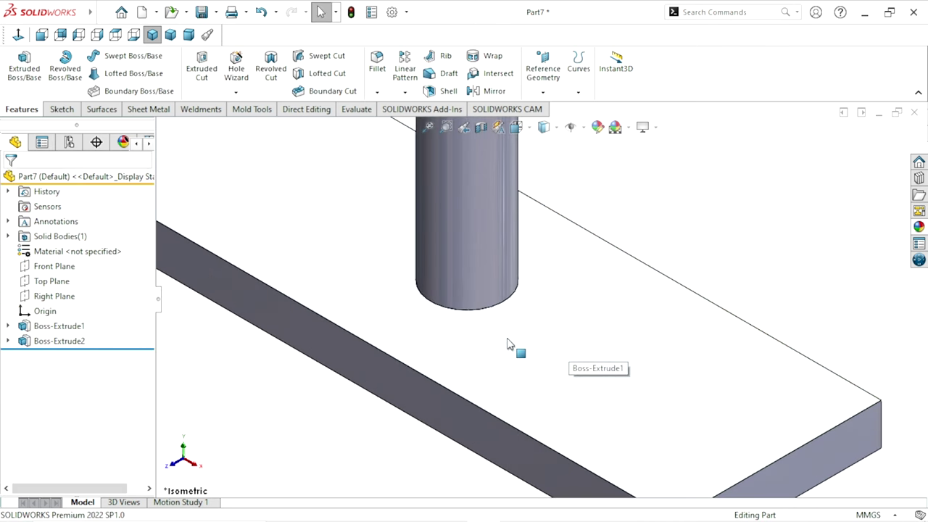
scroll(508, 344, "up", 1)
scroll(506, 336, "up", 2)
scroll(522, 310, "down", 1)
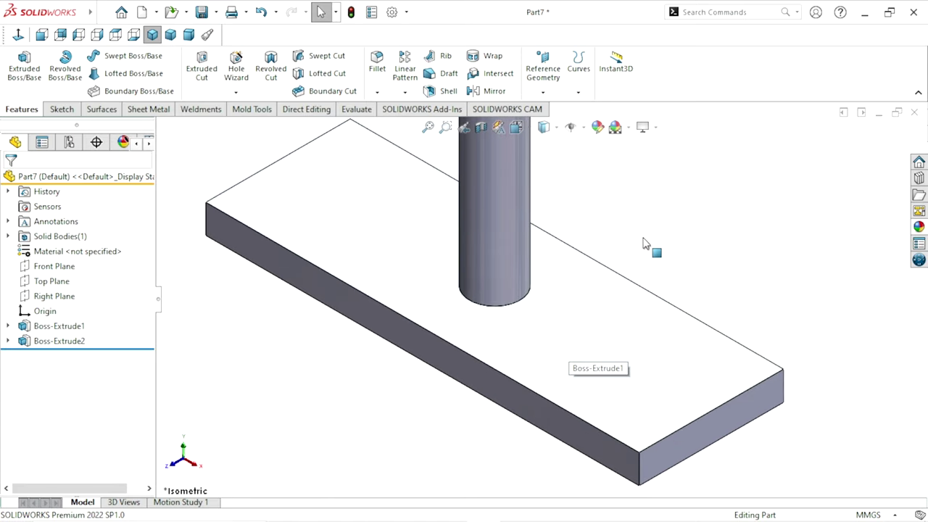
Step: Add a 1 mm fillet to the pin's bottom edge where it meets the plate
left_click(375, 78)
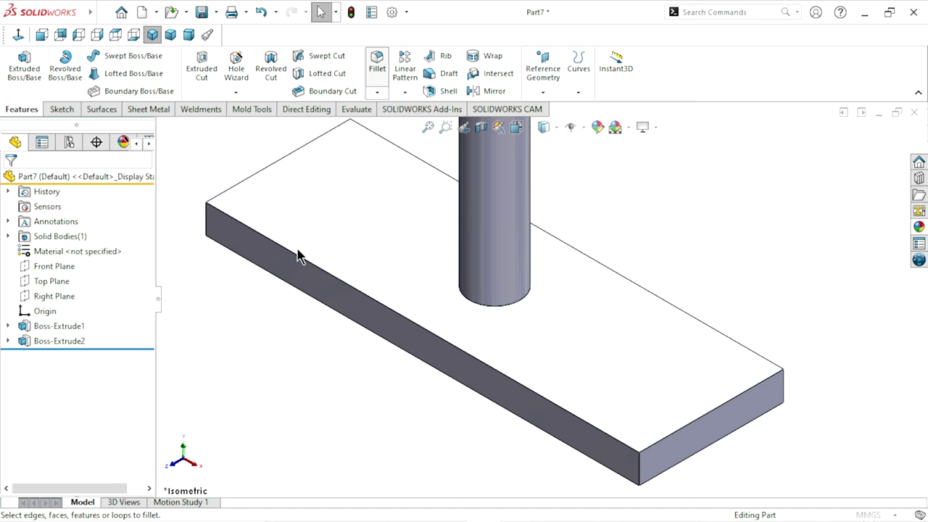
type("1")
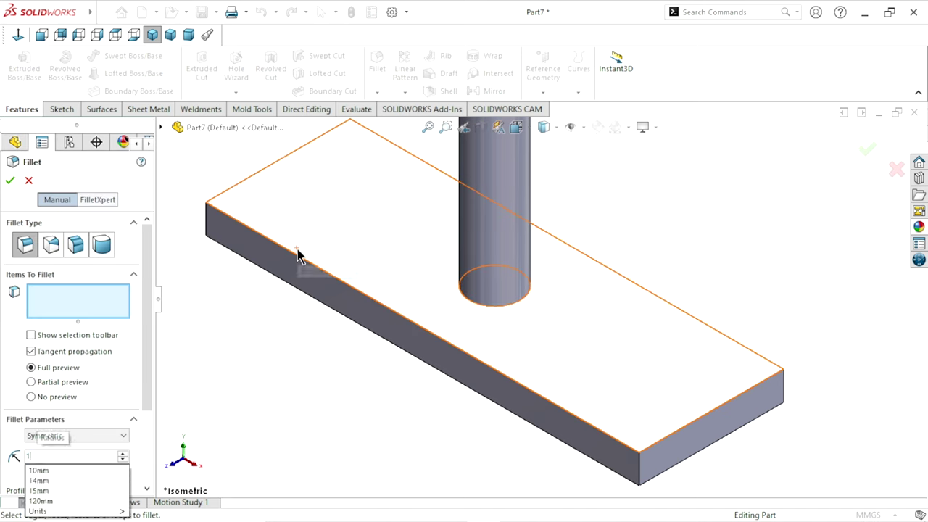
key("Return")
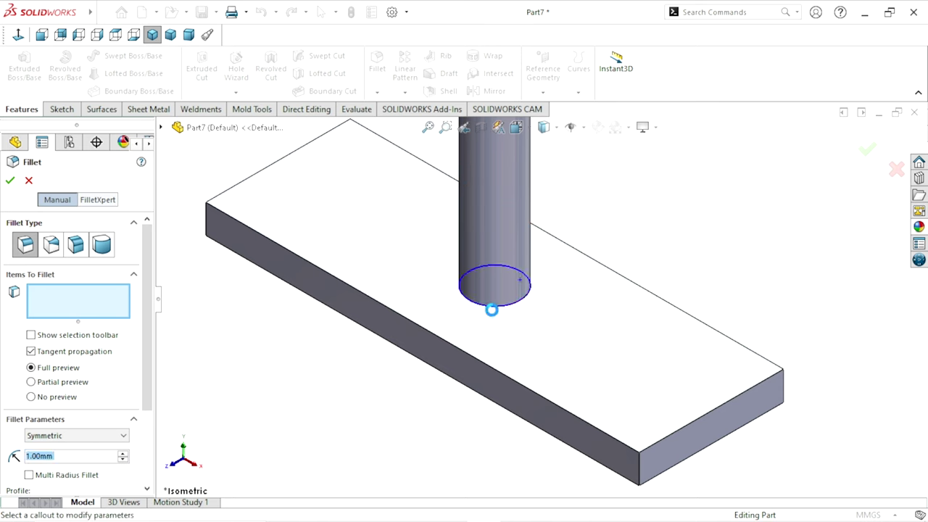
left_click(490, 308)
left_click(9, 181)
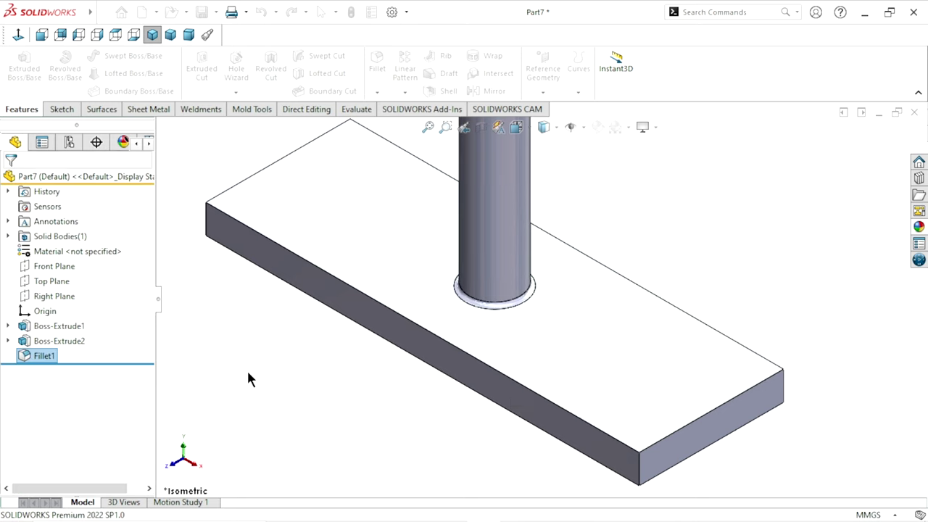
Step: Start Sketch3 on the Right Plane and view it straight on
scroll(467, 366, "up", 5)
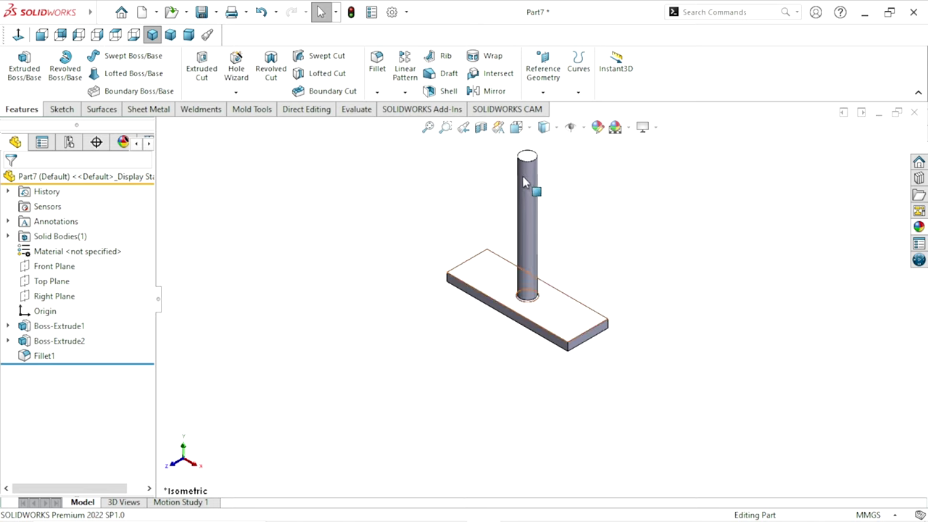
scroll(507, 203, "down", 3)
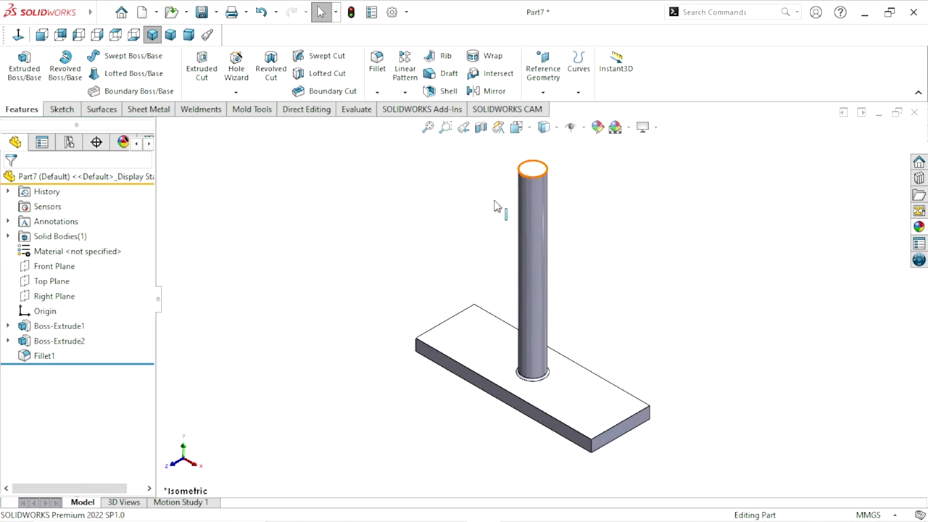
left_click(52, 297)
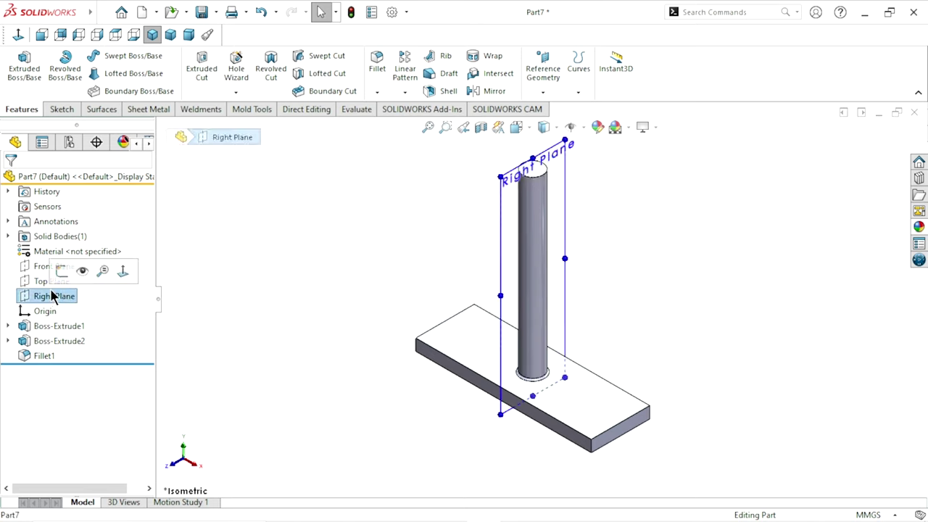
left_click(61, 274)
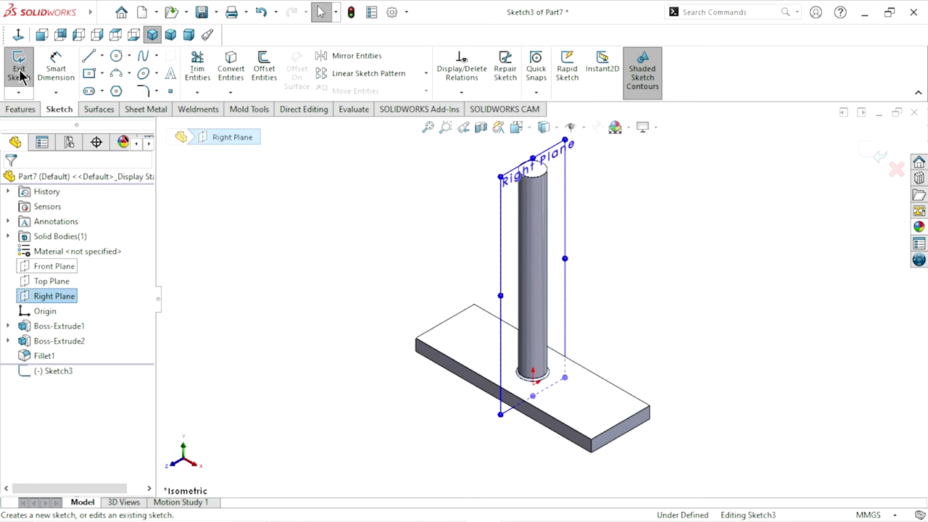
left_click(18, 35)
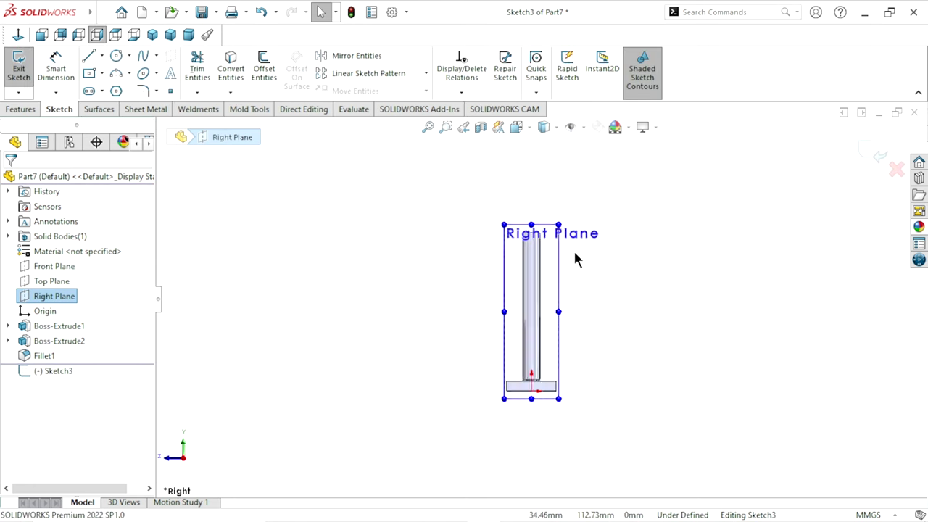
key("Escape")
scroll(515, 237, "down", 2)
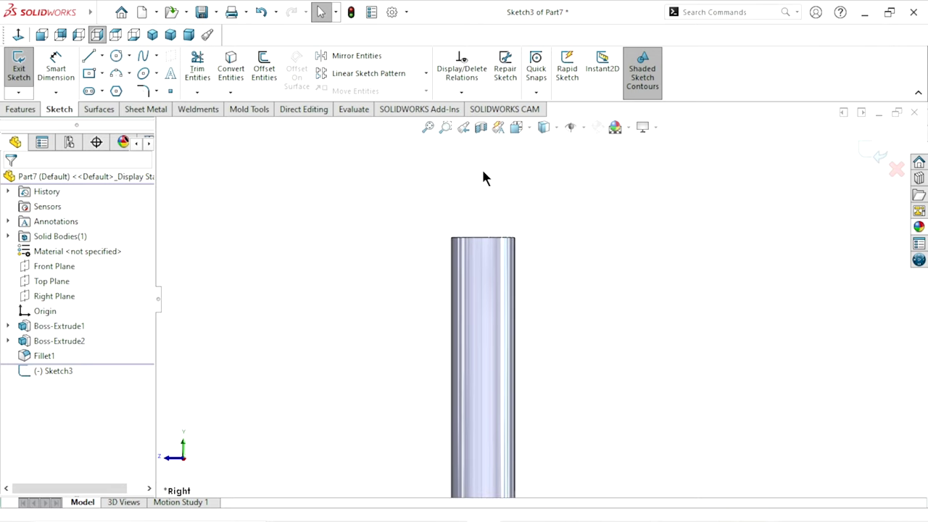
scroll(482, 167, "down", 2)
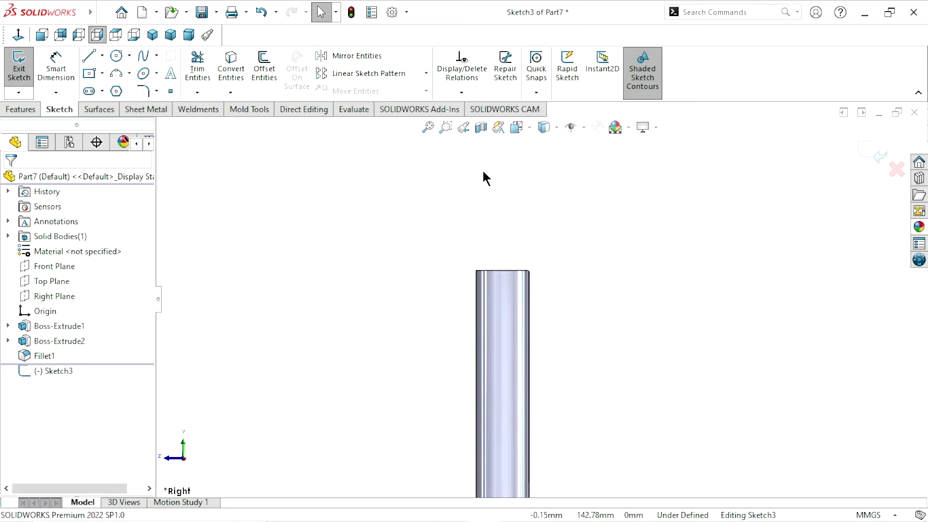
Step: Draw a circle above the top of the cylinder
left_click(115, 53)
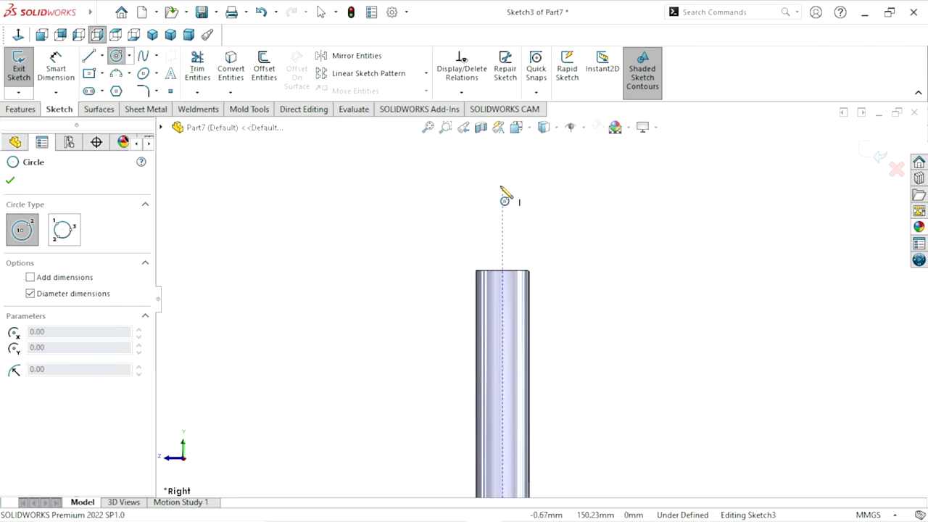
left_click(503, 187)
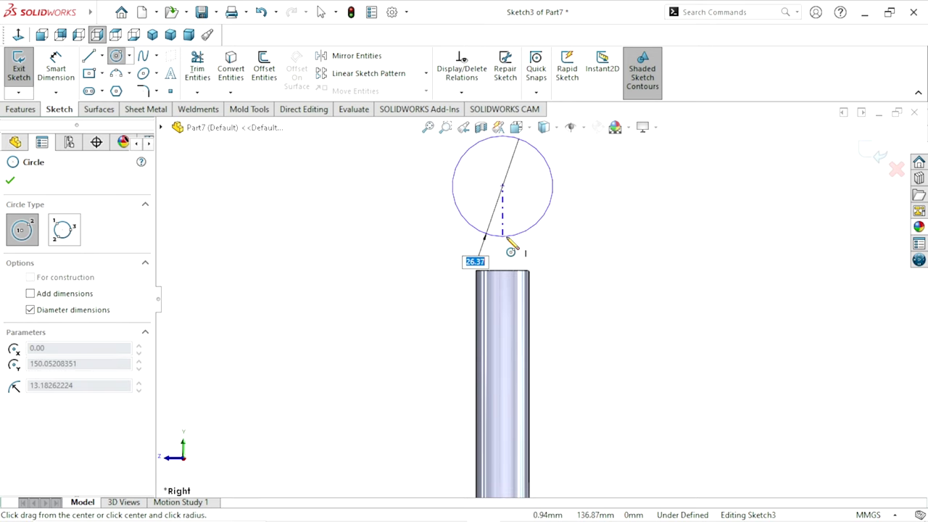
left_click(506, 237)
left_click(507, 238)
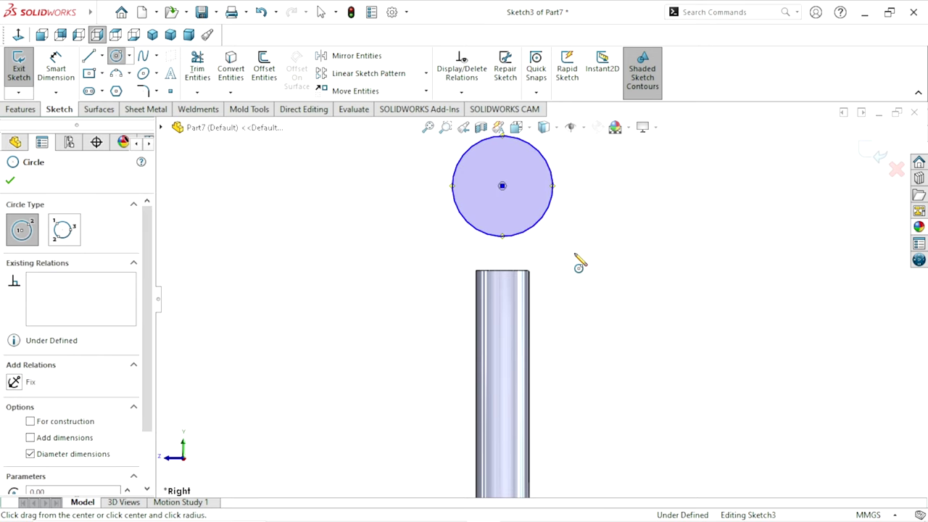
right_click(575, 254)
left_click(578, 255)
scroll(554, 280, "up", 3)
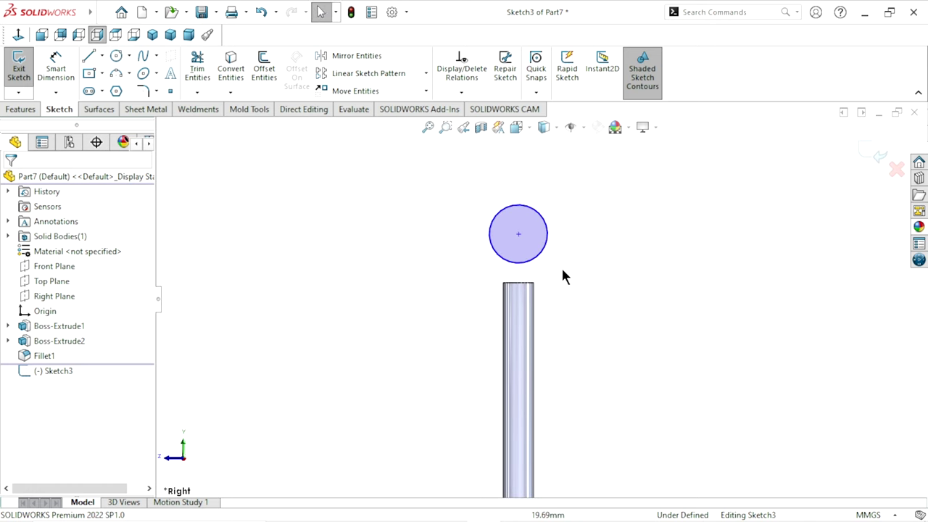
scroll(562, 266, "down", 2)
Step: Dimension the circle's diameter to 20.5 mm
left_click(61, 79)
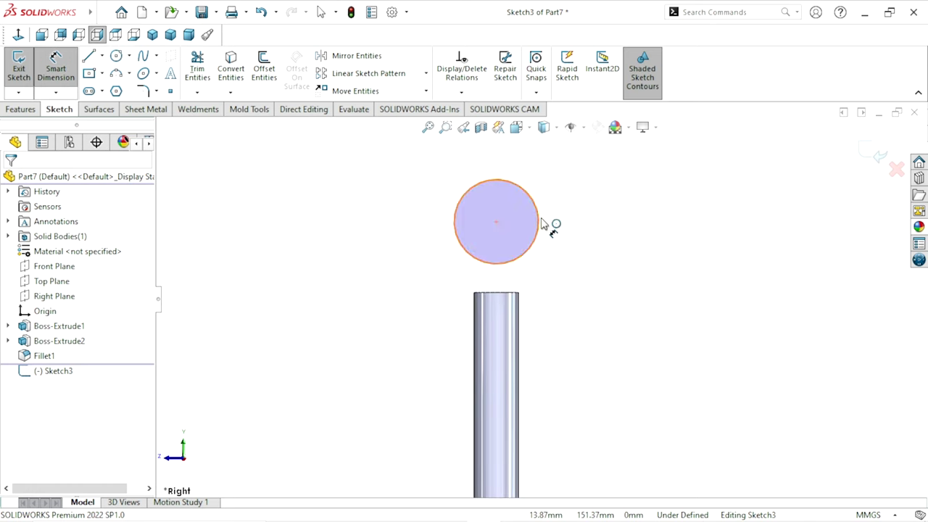
left_click(548, 224)
left_click(584, 230)
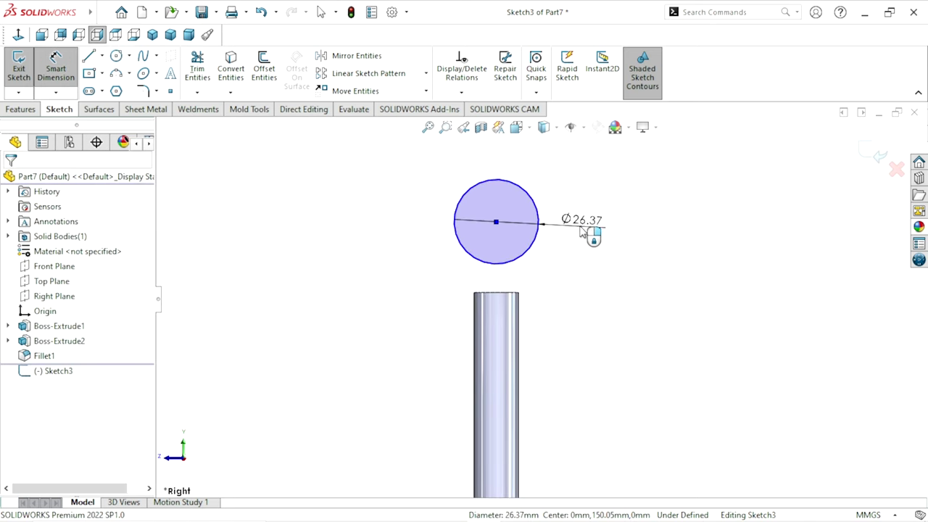
type("20.5")
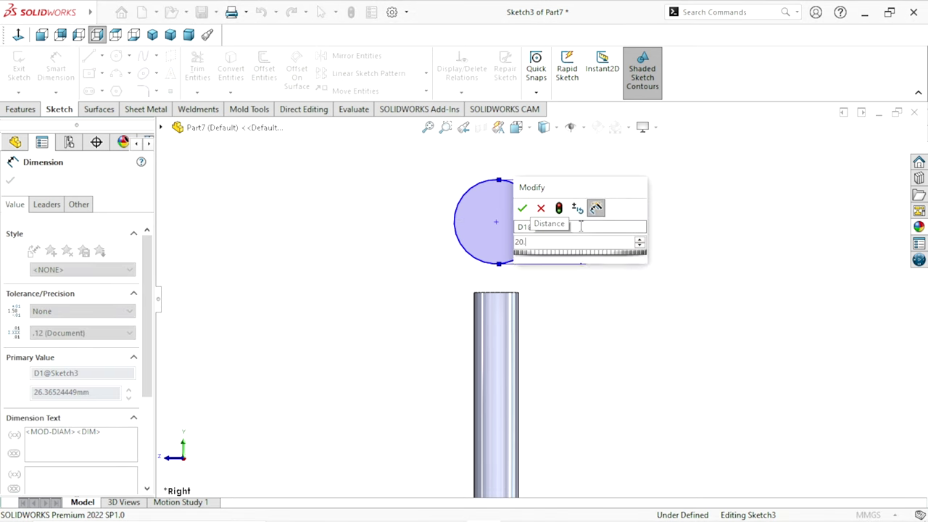
left_click(522, 209)
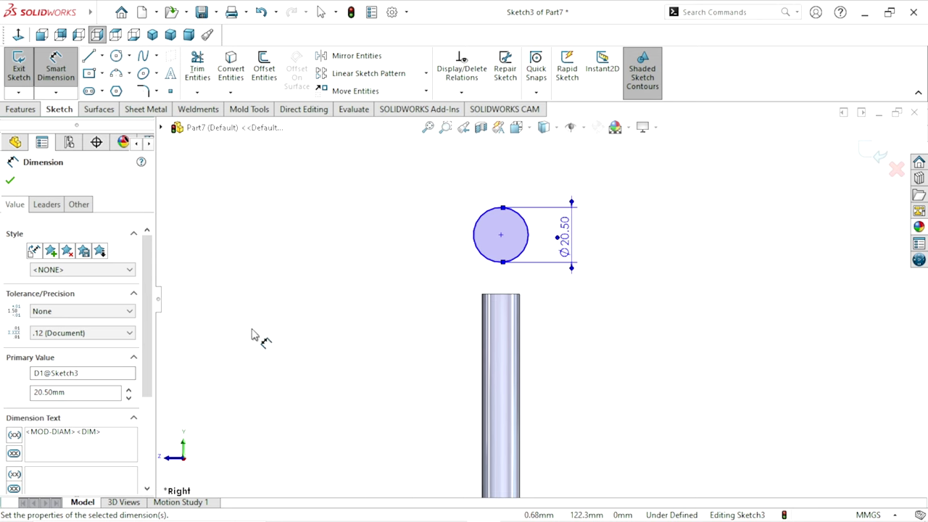
left_click(10, 181)
scroll(538, 279, "down", 3)
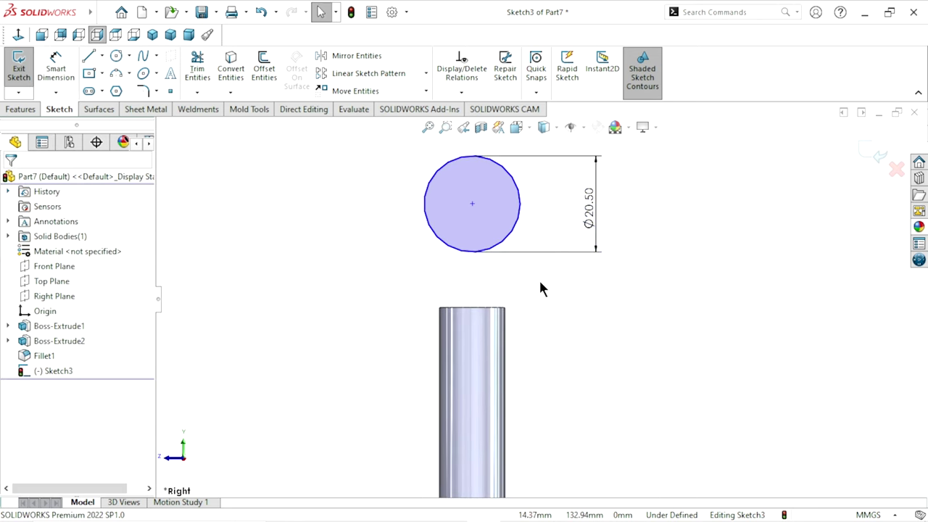
scroll(535, 283, "down", 1)
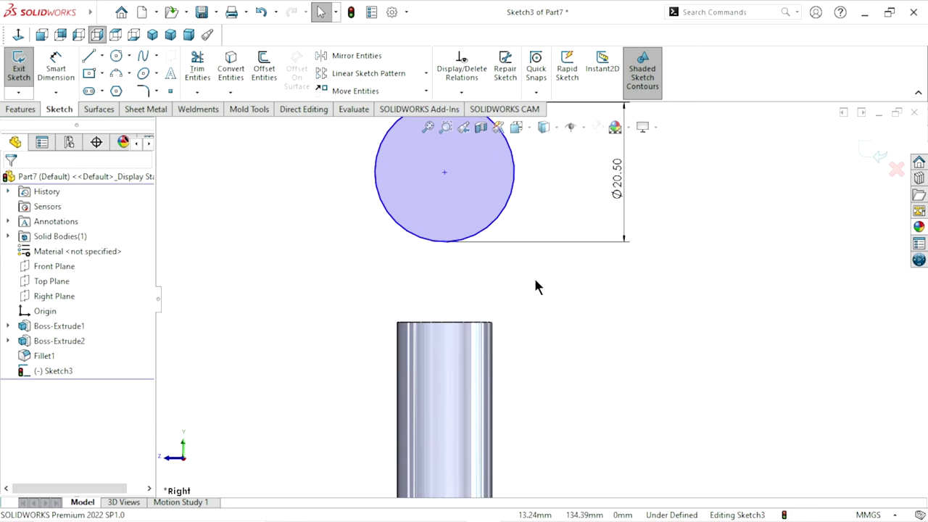
Step: Drag the Ø20.50 circle down onto the top of the post
left_click(504, 231)
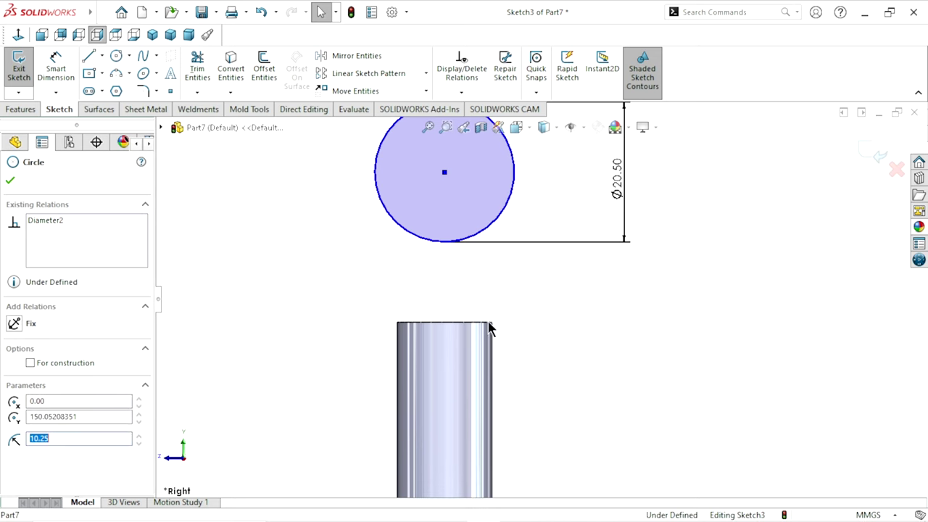
key("Escape")
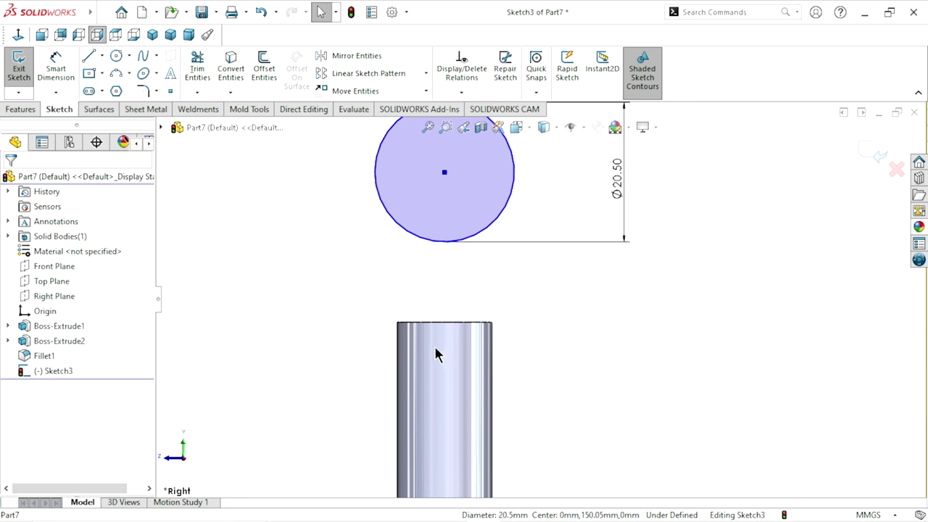
left_click_drag(435, 353, 438, 283)
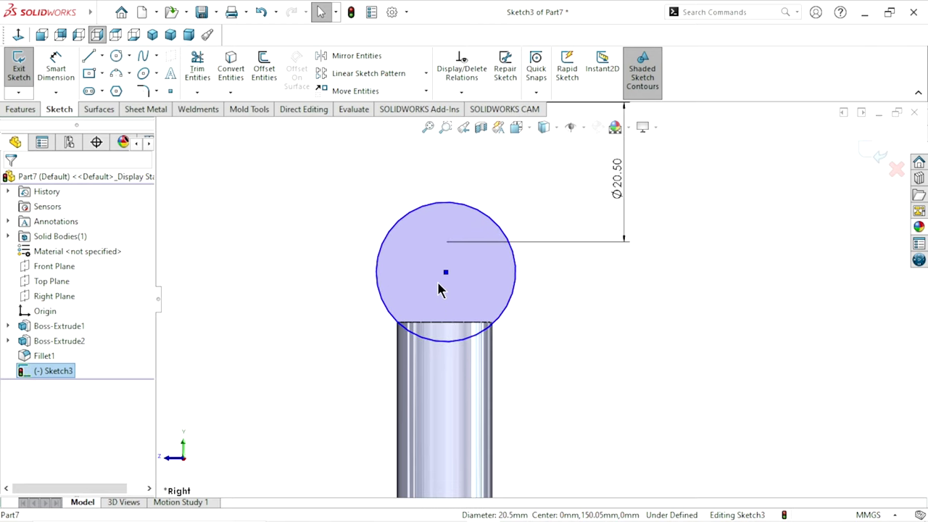
key("Escape")
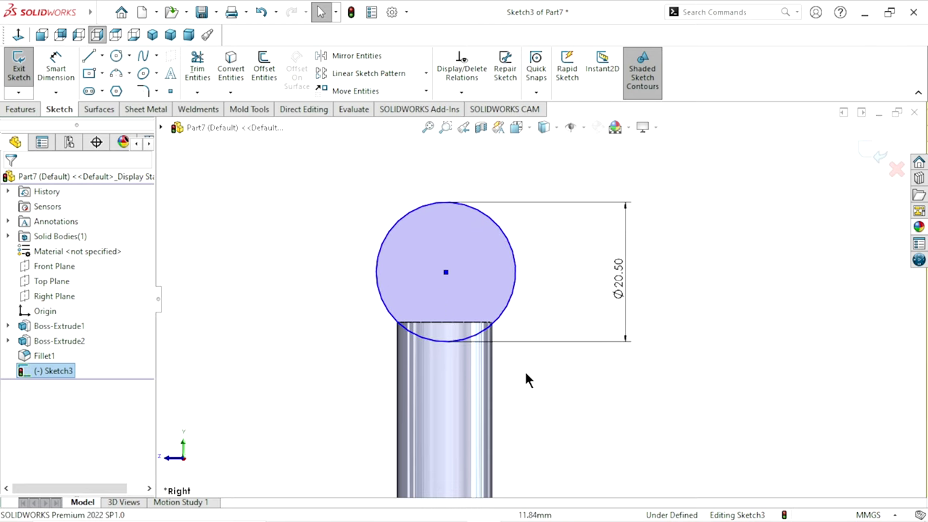
scroll(517, 361, "down", 2)
scroll(494, 341, "down", 3)
scroll(475, 321, "down", 2)
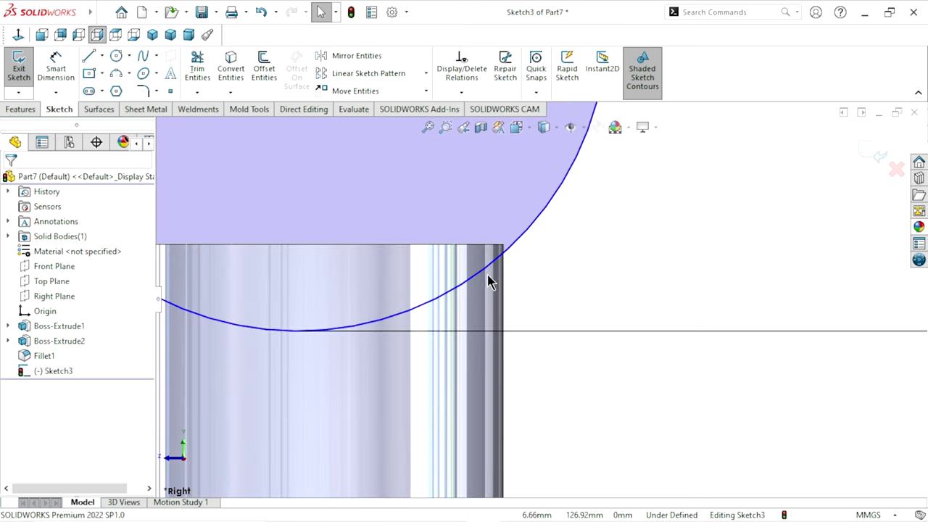
Step: Make the circle coincident with the post's top corner
left_click(524, 243)
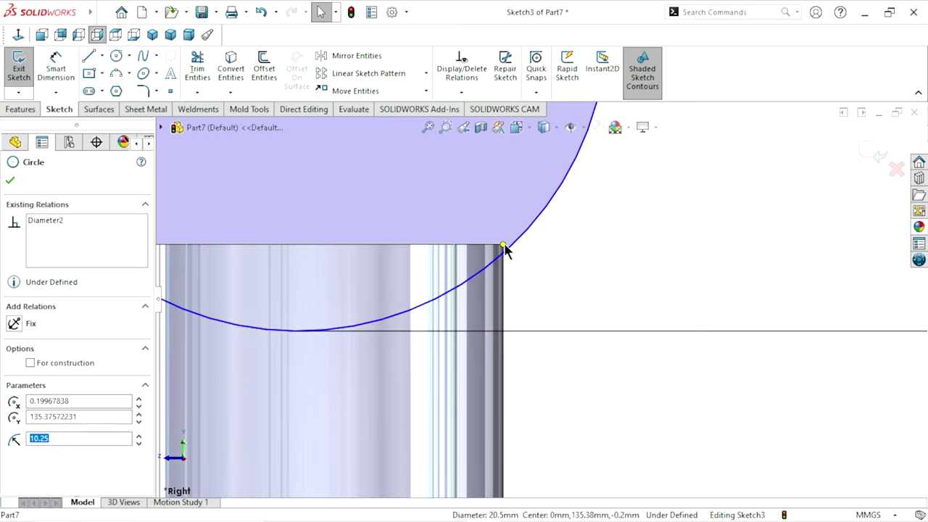
key("Escape")
left_click(508, 246, "ctrl")
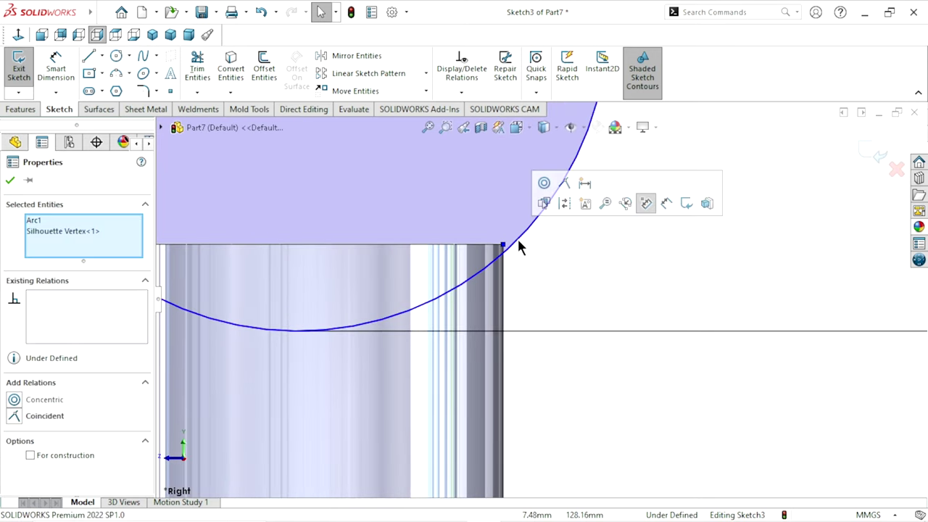
left_click(565, 185)
scroll(515, 312, "up", 3)
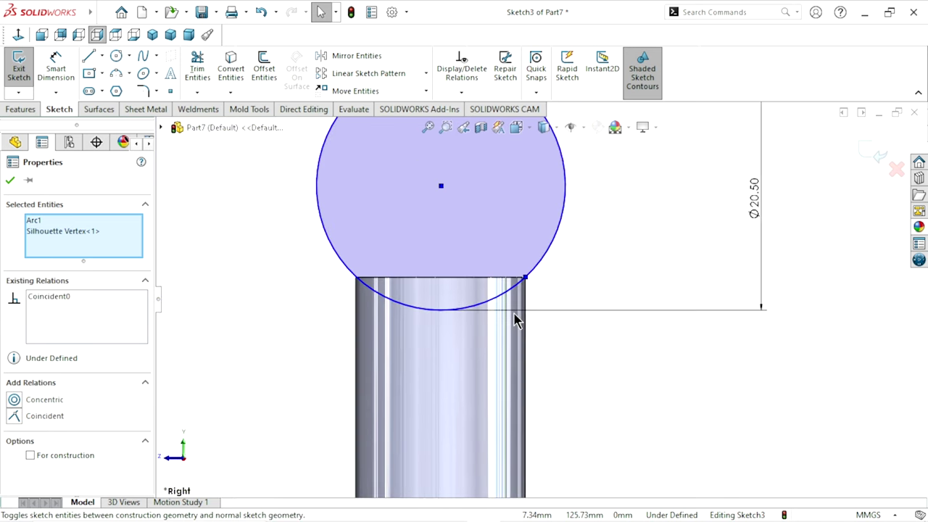
scroll(467, 331, "up", 2)
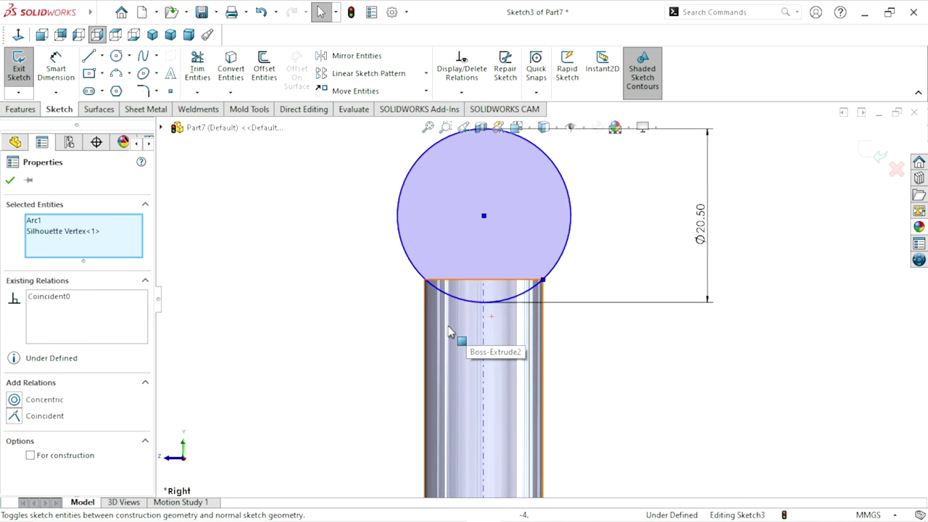
left_click(9, 182)
scroll(512, 319, "up", 3)
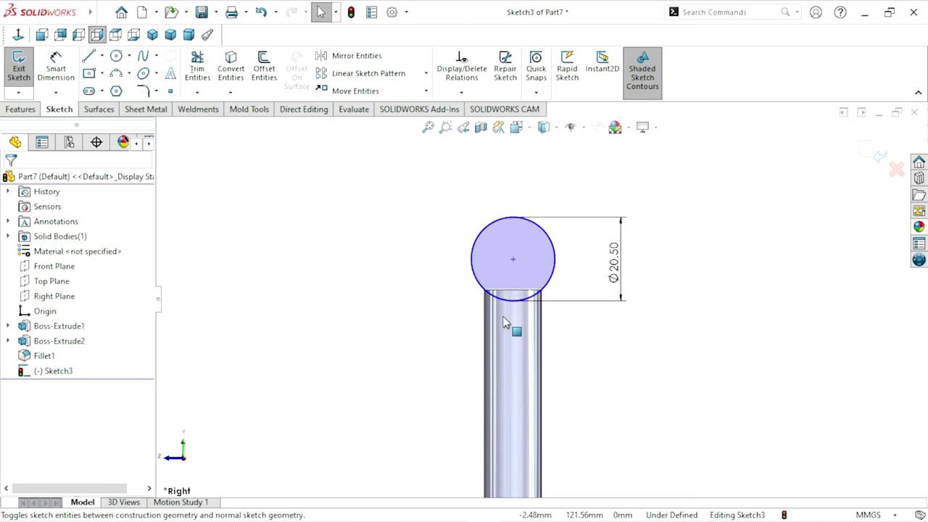
scroll(519, 337, "up", 2)
scroll(524, 354, "up", 1)
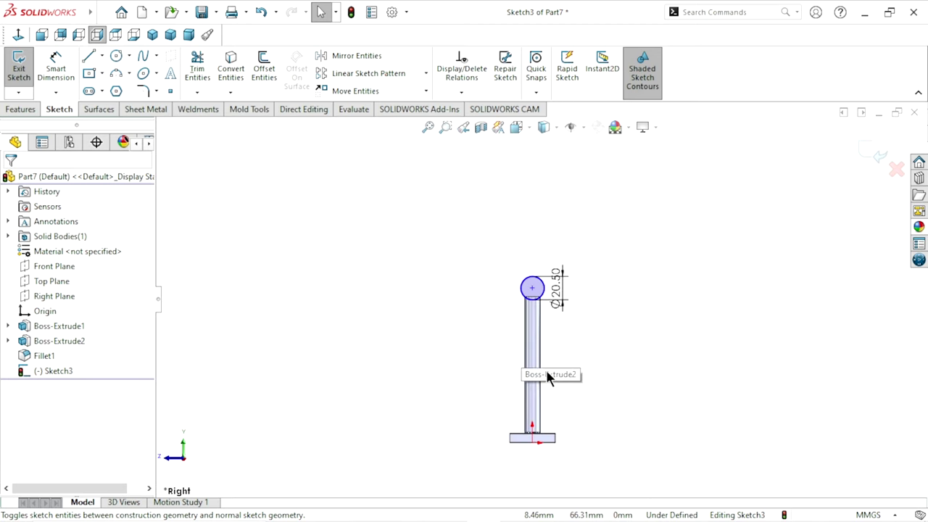
Step: Add a vertical relation between the origin and the circle's centre
left_click(533, 433)
scroll(544, 304, "down", 3)
scroll(546, 308, "down", 3)
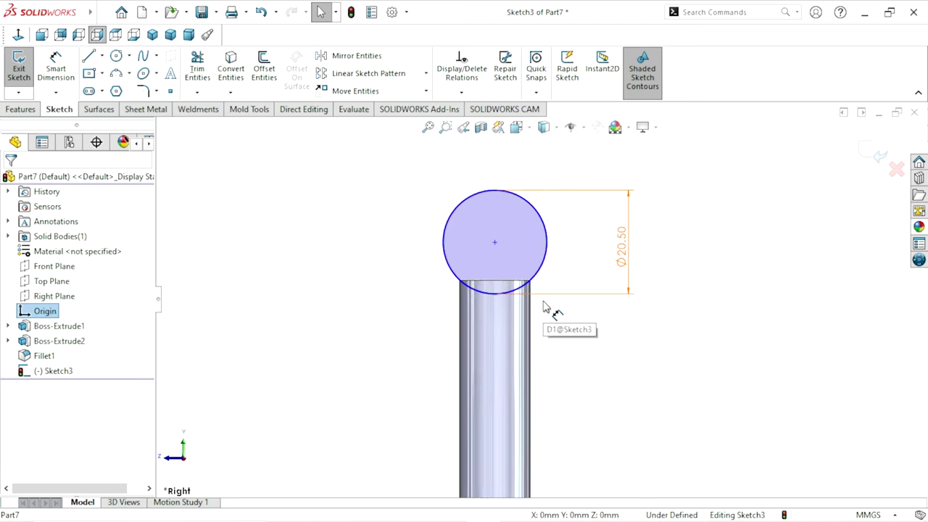
left_click(510, 247, "ctrl")
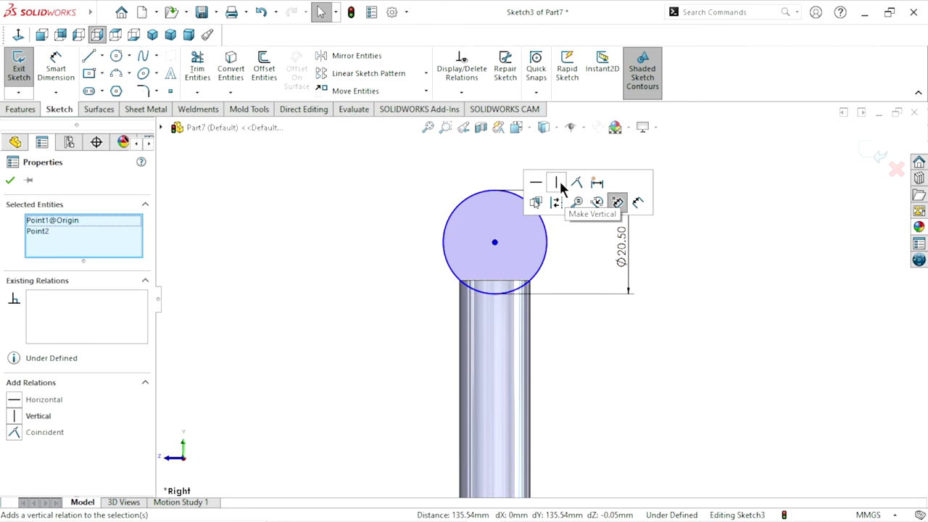
left_click(557, 183)
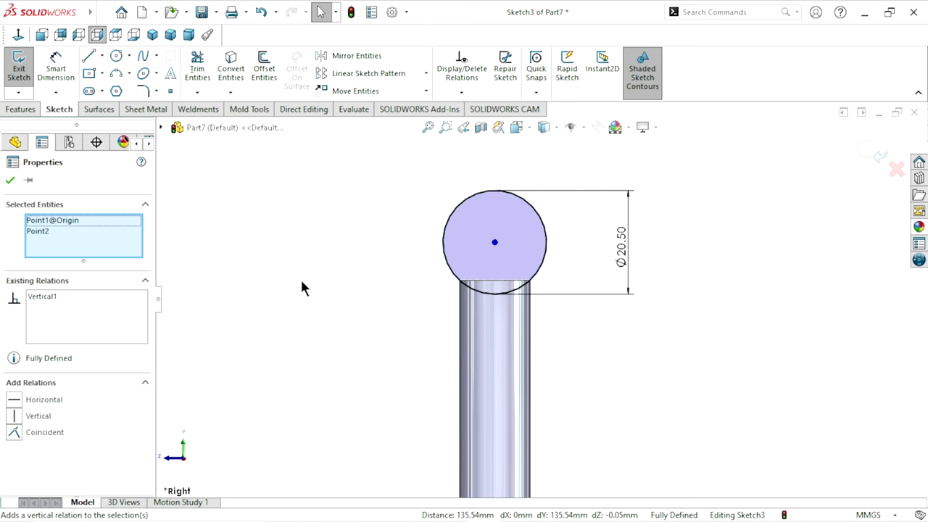
scroll(530, 334, "up", 2)
scroll(528, 301, "down", 2)
scroll(529, 303, "down", 3)
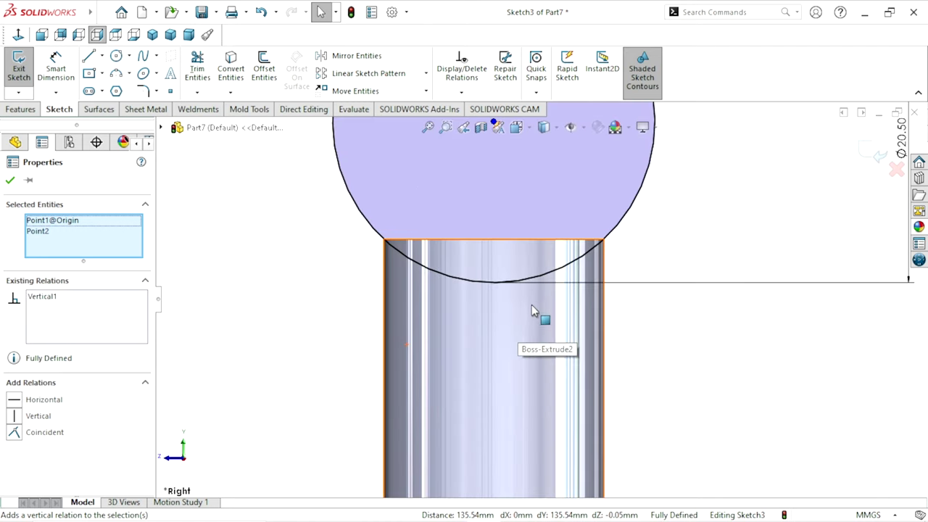
scroll(529, 297, "up", 3)
scroll(526, 312, "up", 2)
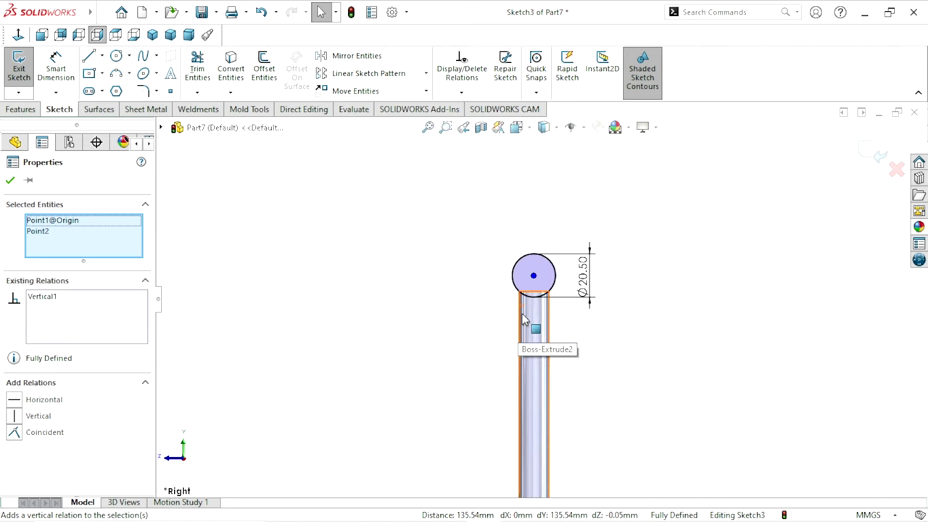
scroll(555, 368, "up", 2)
left_click(605, 376)
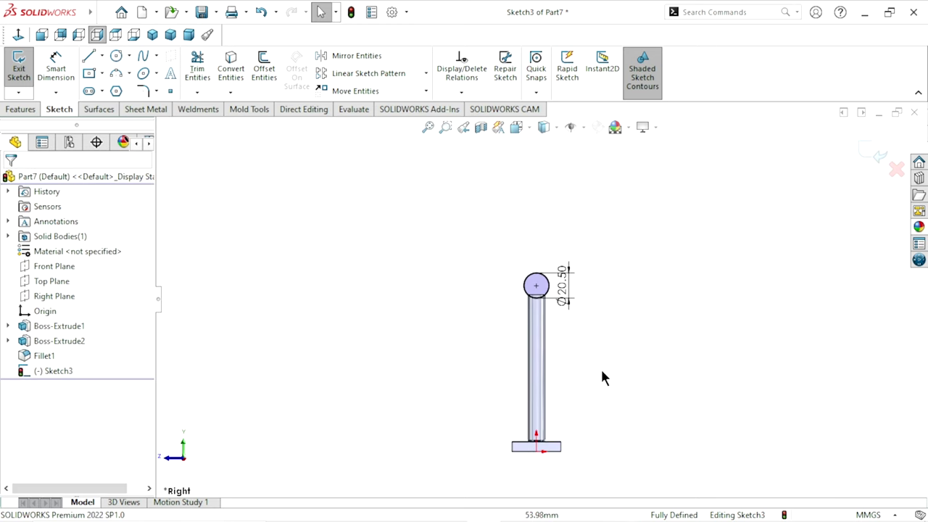
Step: Extrude the Ø20.50 circle Mid Plane, 120 mm, into a crossbar on the post
left_click(17, 109)
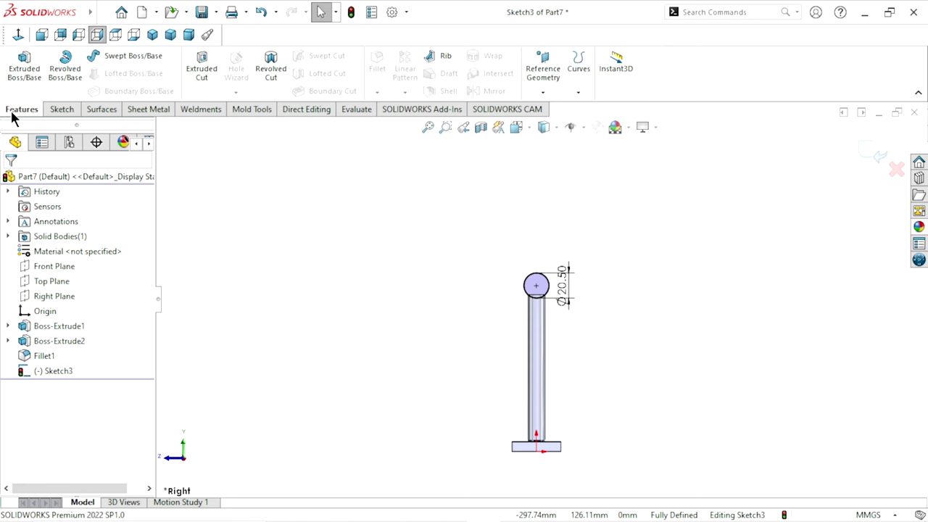
left_click(29, 69)
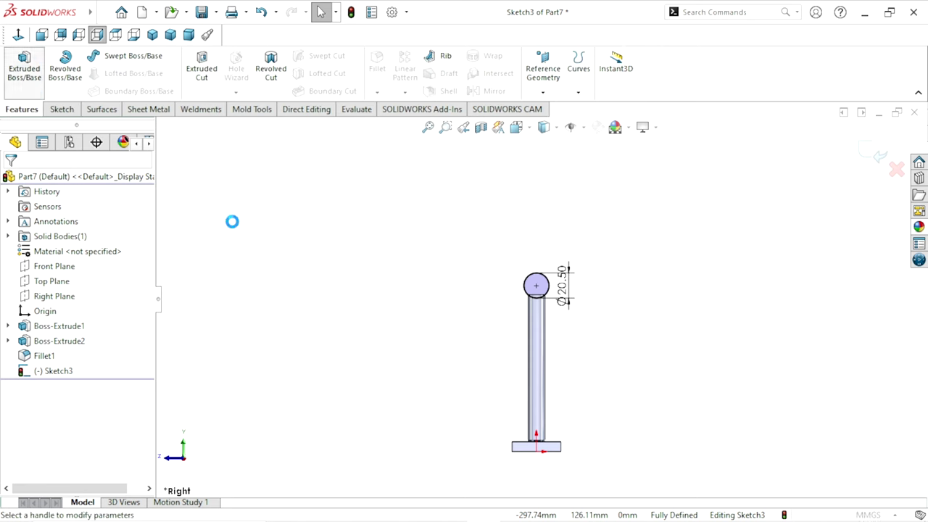
left_click(152, 35)
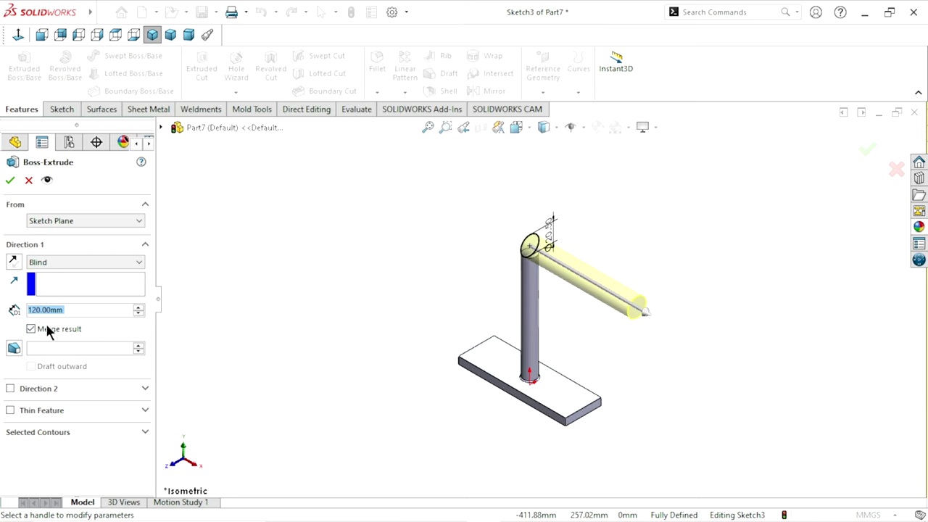
left_click(36, 262)
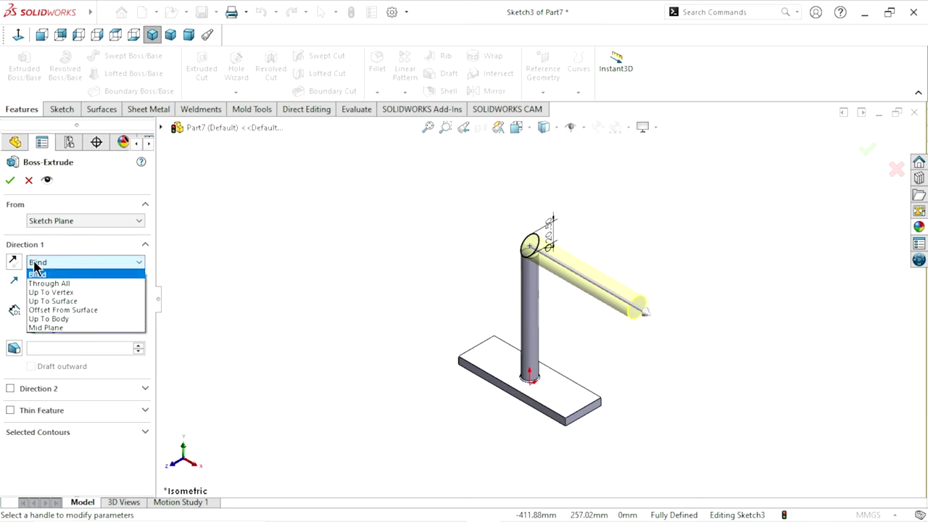
left_click(40, 328)
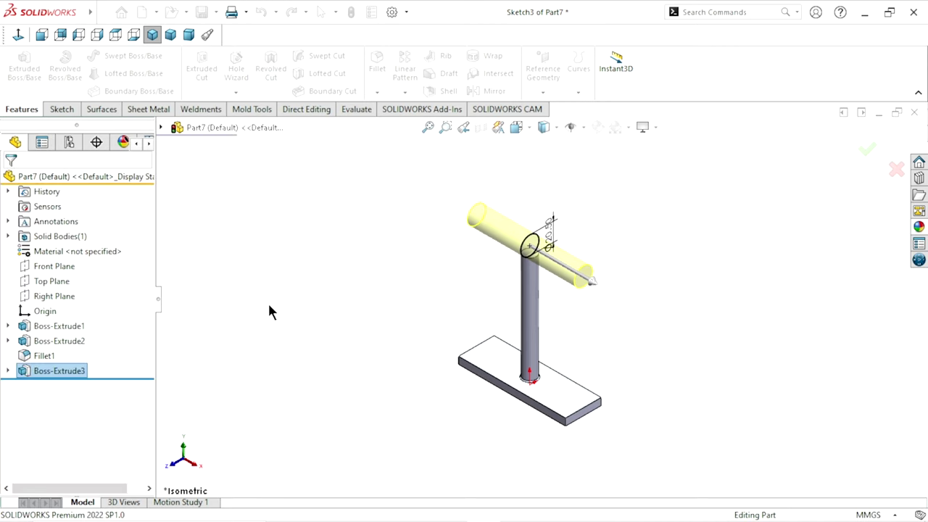
Step: Apply a blue appearance from the appearances library to the whole part
scroll(623, 349, "down", 2)
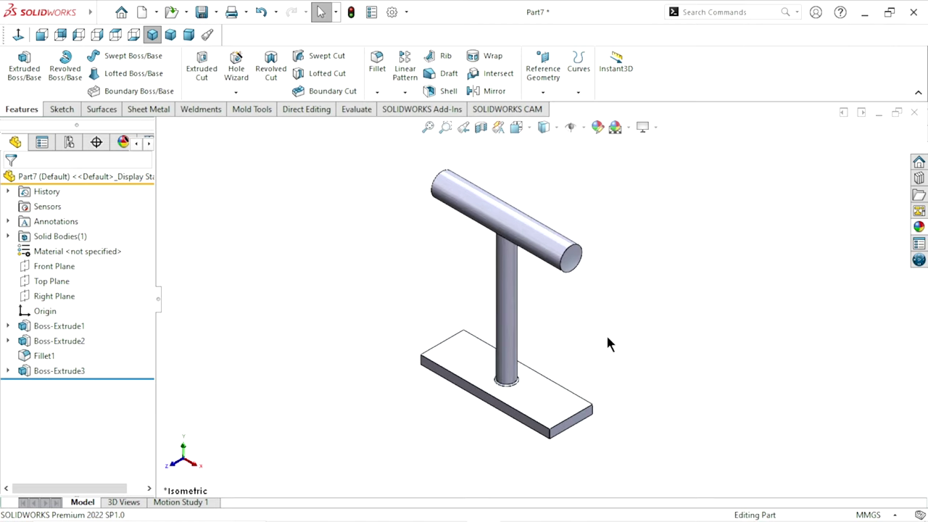
scroll(564, 317, "down", 1)
scroll(631, 306, "up", 1)
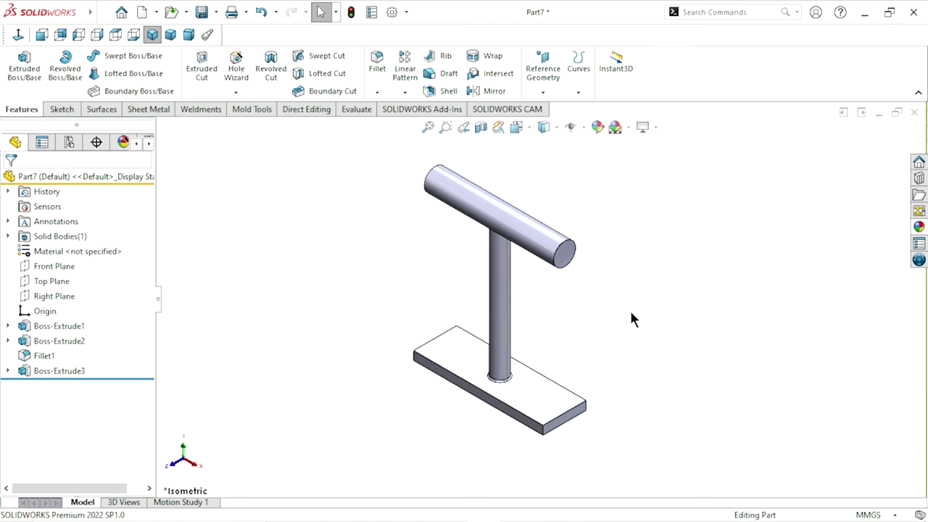
scroll(595, 362, "up", 1)
scroll(574, 327, "down", 1)
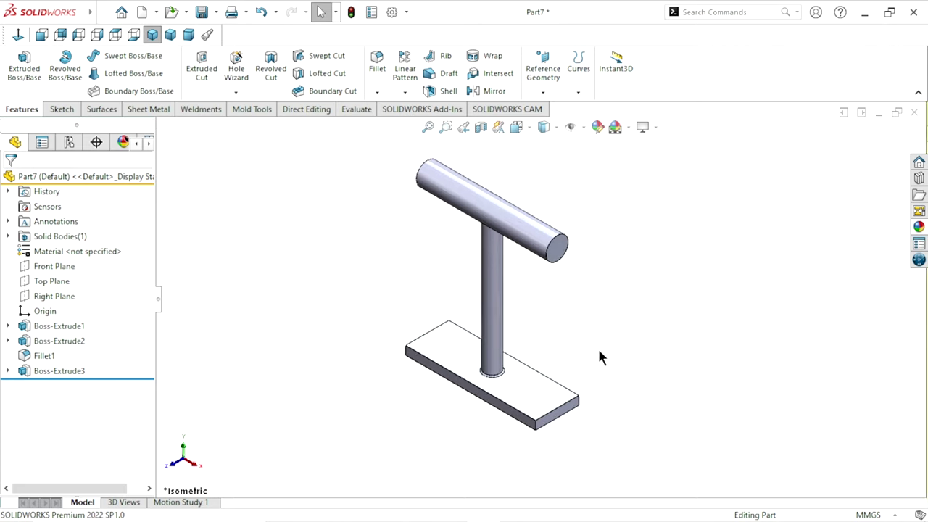
left_click(919, 229)
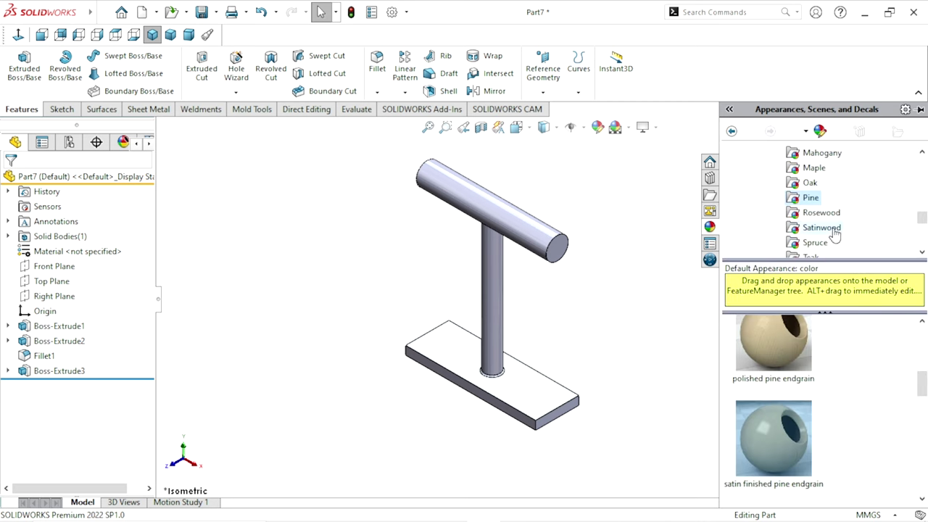
scroll(834, 231, "down", 3)
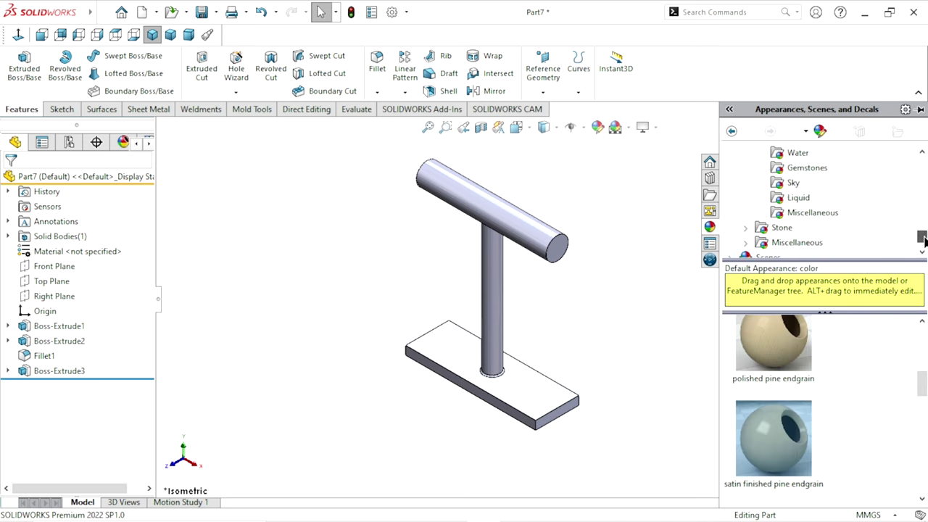
left_click_drag(921, 239, 924, 202)
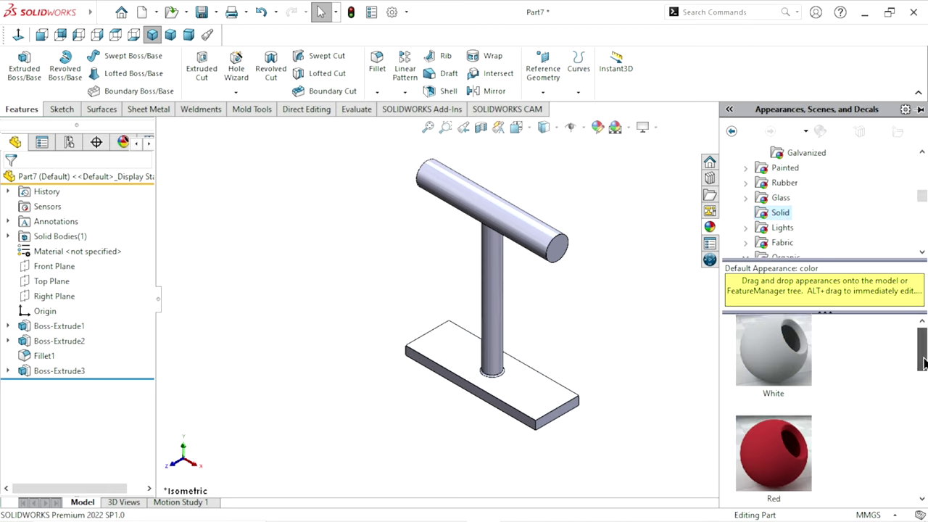
scroll(907, 319, "down", 3)
scroll(908, 320, "down", 3)
scroll(820, 410, "down", 3)
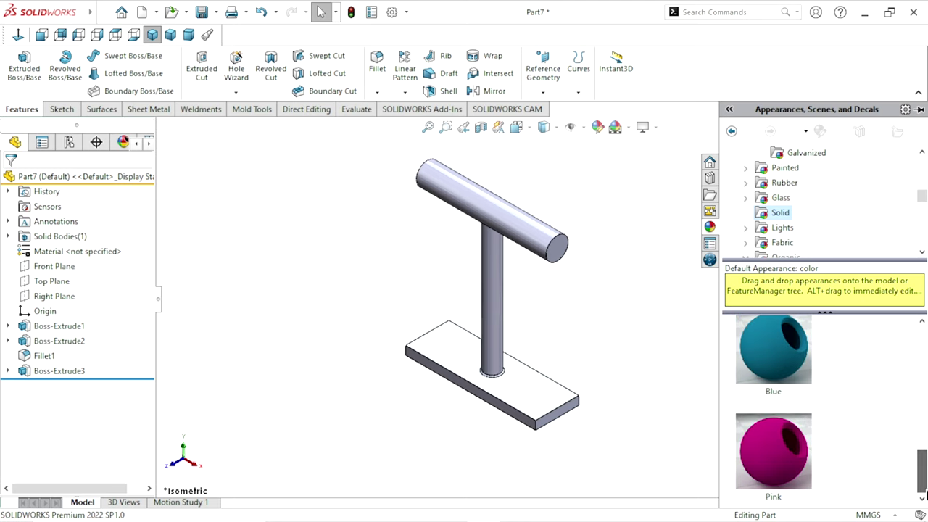
double_click(768, 384)
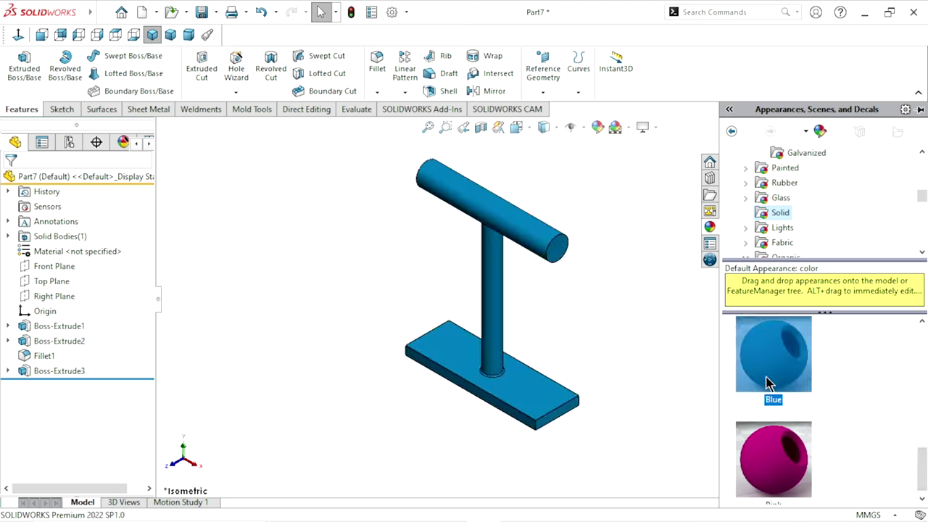
Step: Toggle RealView Graphics shading in the display settings
left_click(656, 127)
left_click(660, 143)
left_click(656, 127)
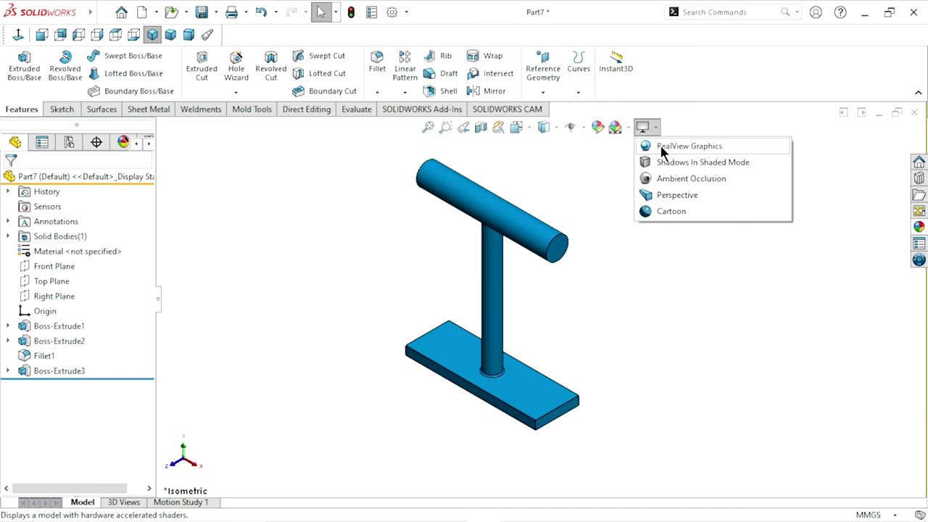
left_click(661, 145)
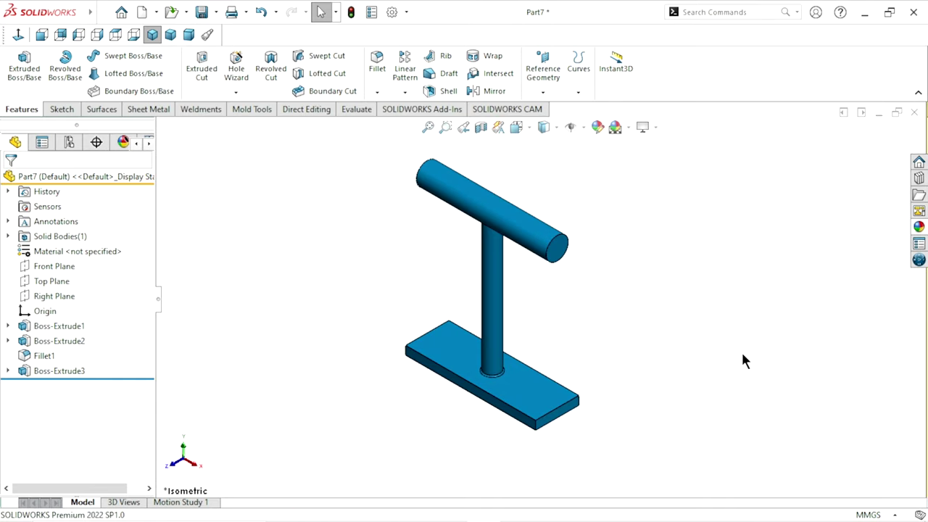
left_click(918, 226)
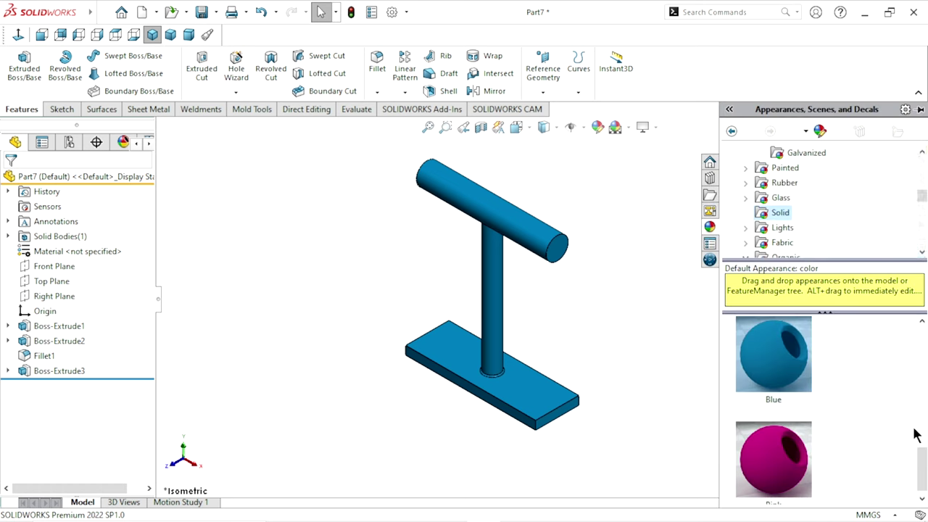
mouse_move(925, 461)
left_mouse_down()
mouse_move(923, 381)
mouse_move(924, 487)
left_mouse_up()
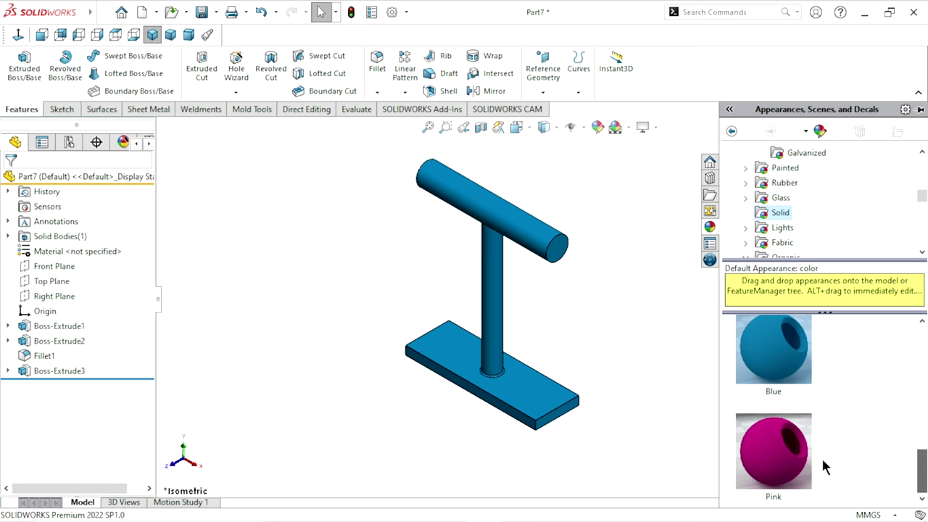
left_click(668, 422)
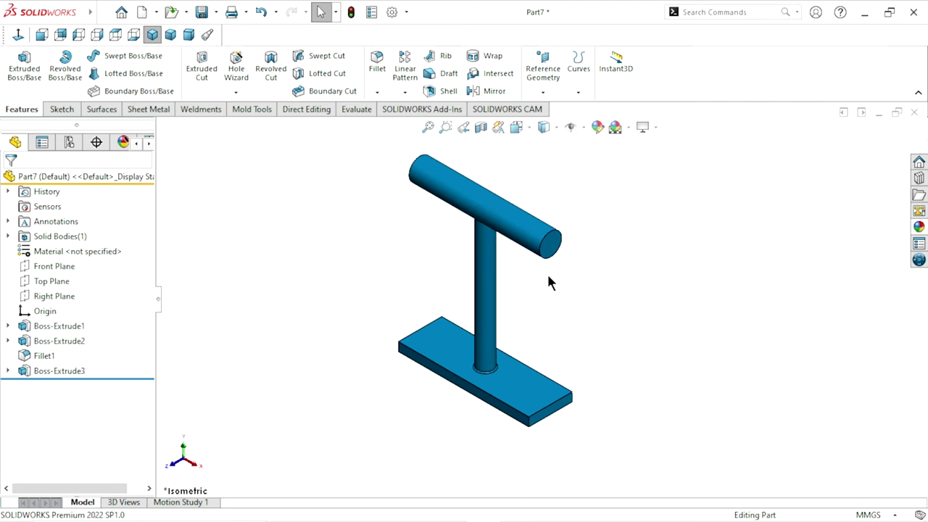
Step: Apply the Metal > Steel > polished steel appearance to the part
left_click(919, 226)
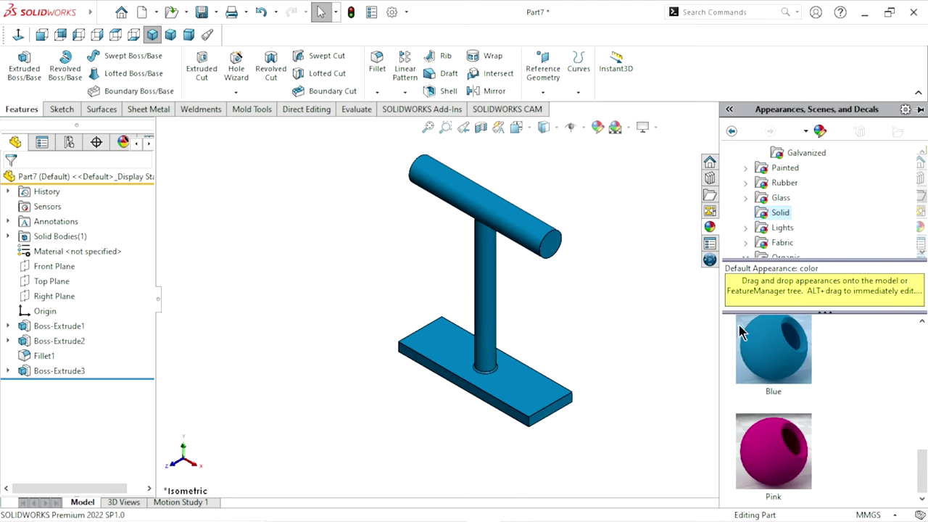
scroll(789, 229, "up", 3)
scroll(788, 230, "up", 2)
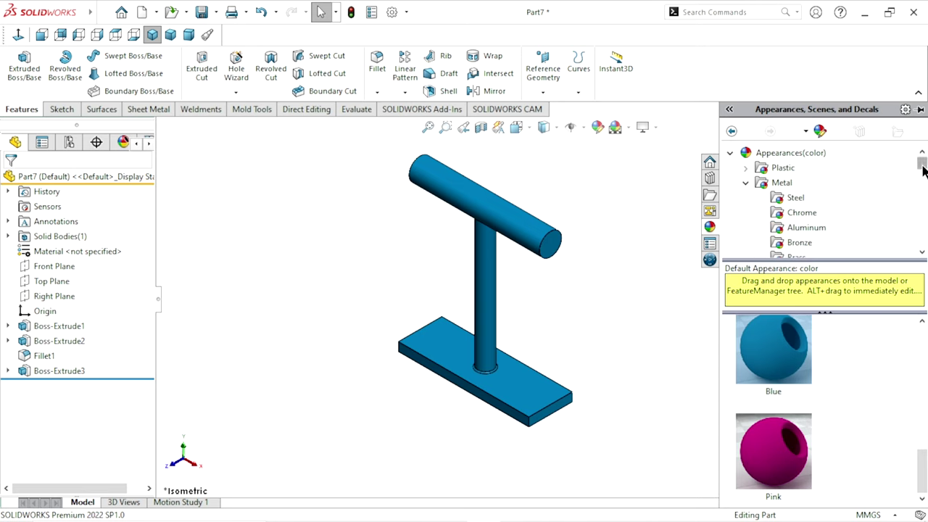
left_click(795, 198)
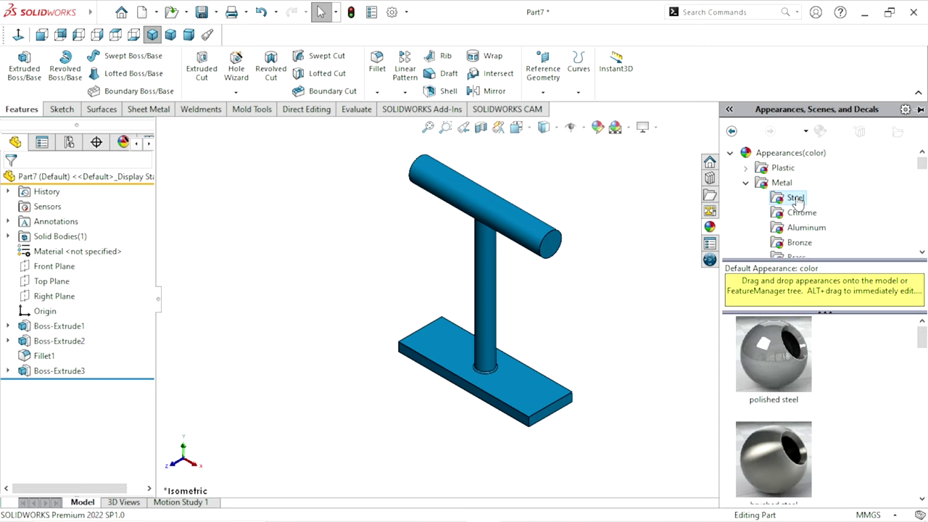
double_click(773, 402)
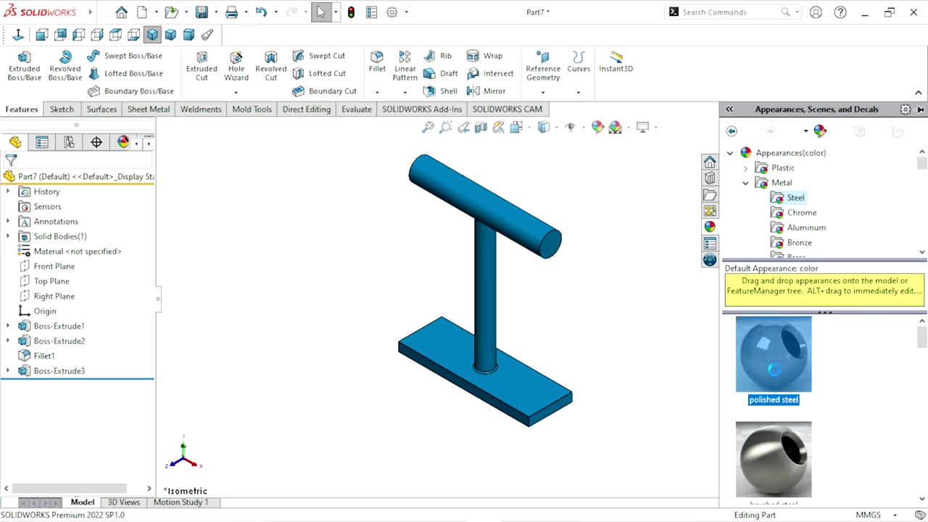
Step: Edit the part's appearance colour to blue and confirm it
left_click(631, 357)
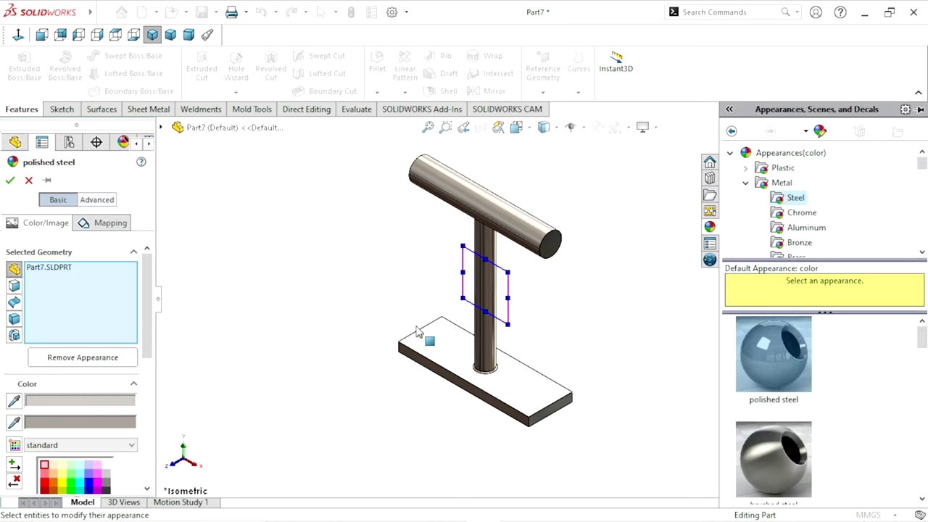
scroll(145, 333, "down", 2)
scroll(145, 359, "down", 2)
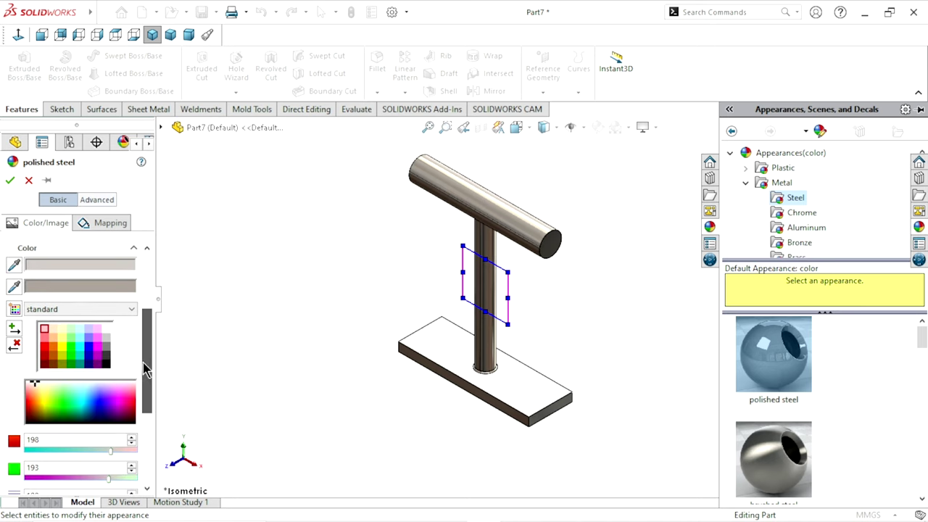
left_click(88, 347)
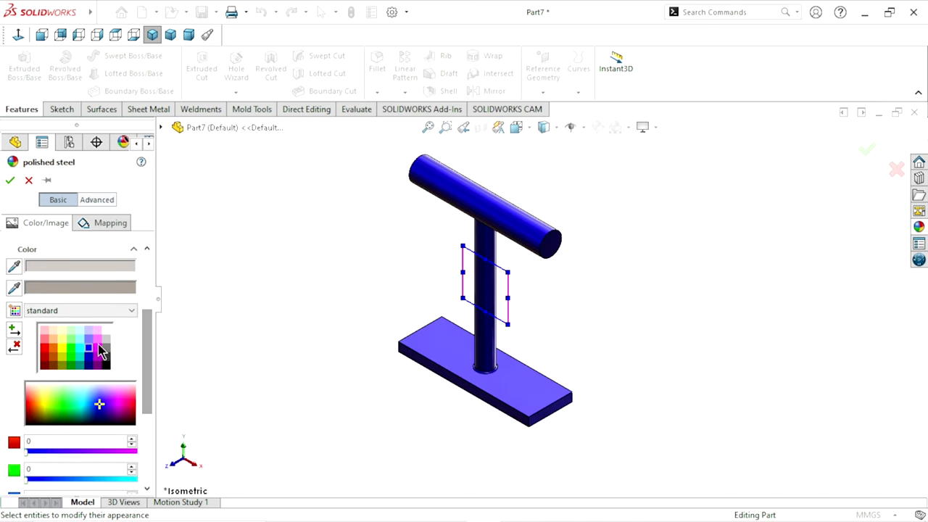
left_click(10, 180)
scroll(567, 276, "up", 2)
scroll(543, 298, "down", 2)
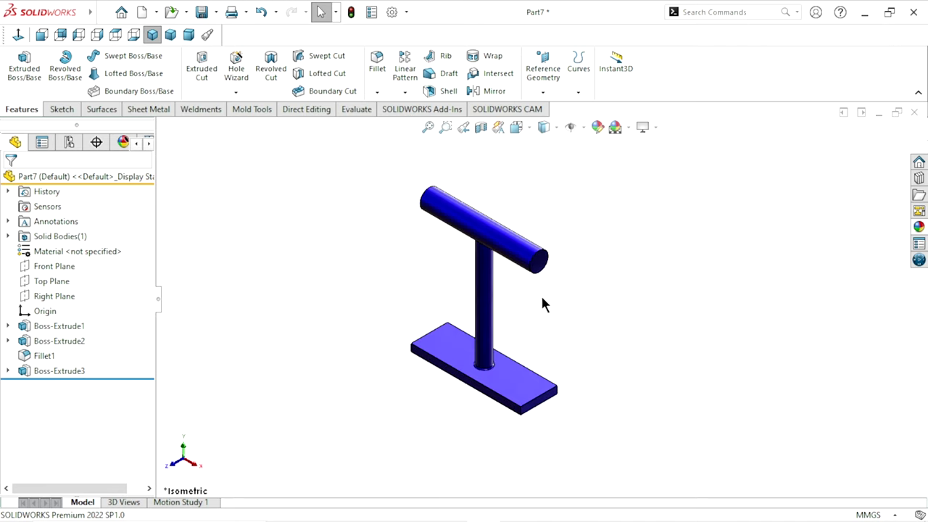
scroll(484, 265, "down", 1)
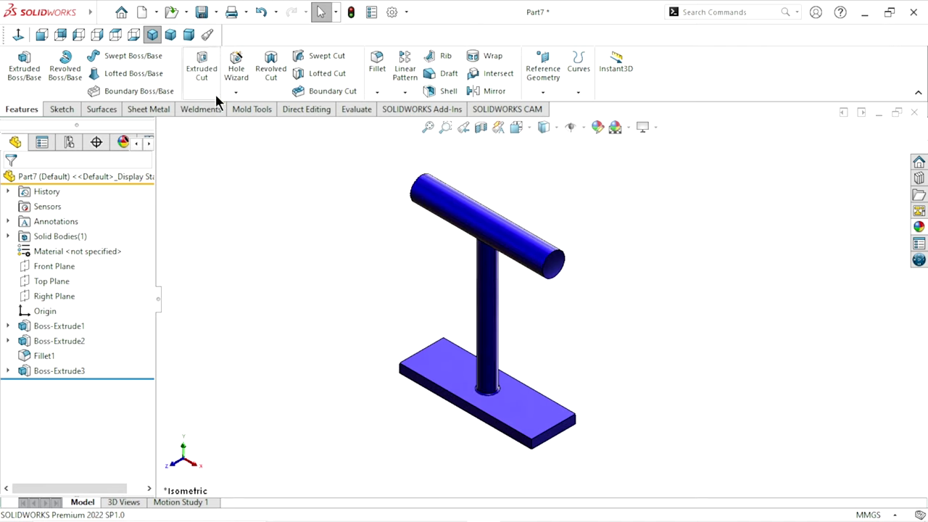
Step: Switch to a Trimetric view and save the part as Piston
left_click(171, 35)
type("Piston")
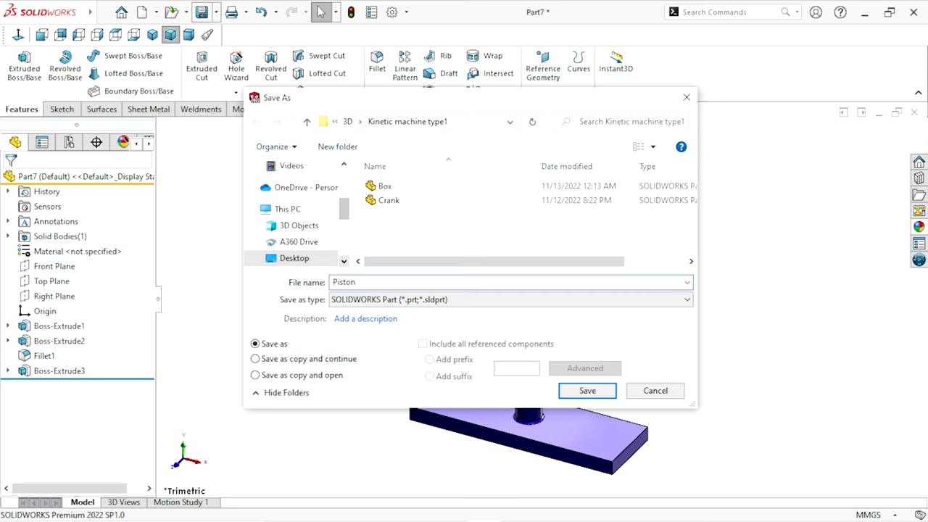
left_click(582, 391)
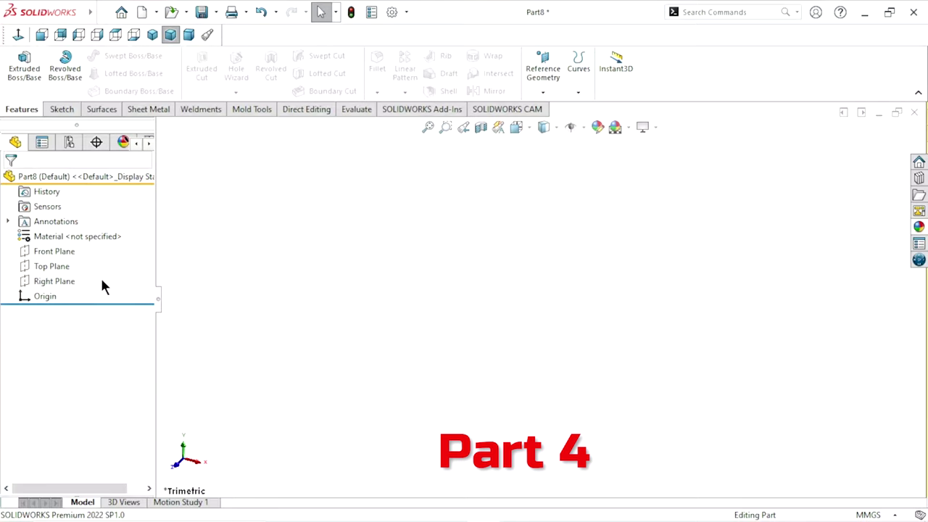
Step: Start a sketch on the Right Plane and draw a circle centred on the origin
left_click(47, 279)
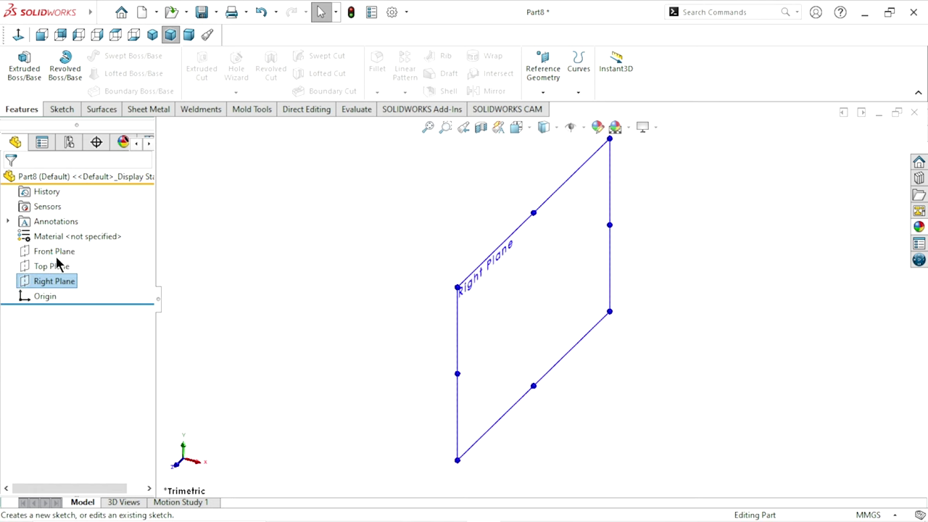
left_click(58, 265)
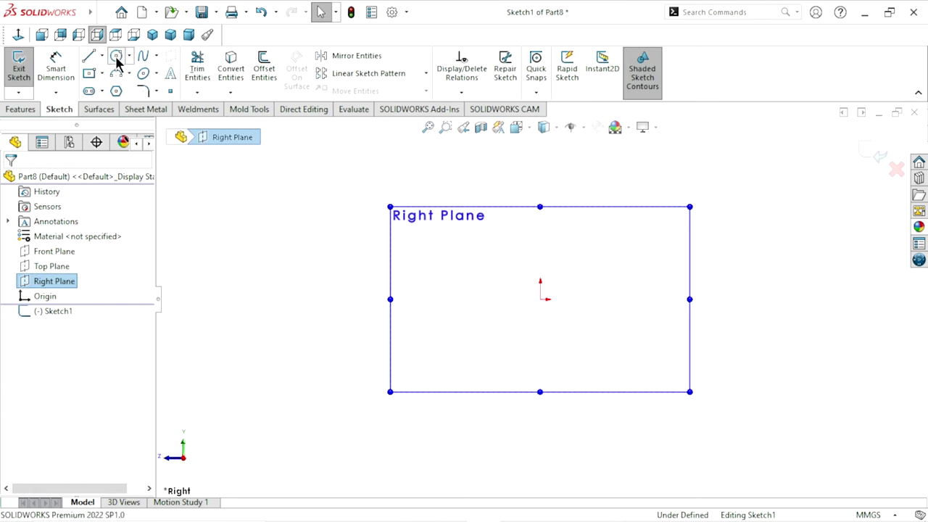
left_click(116, 58)
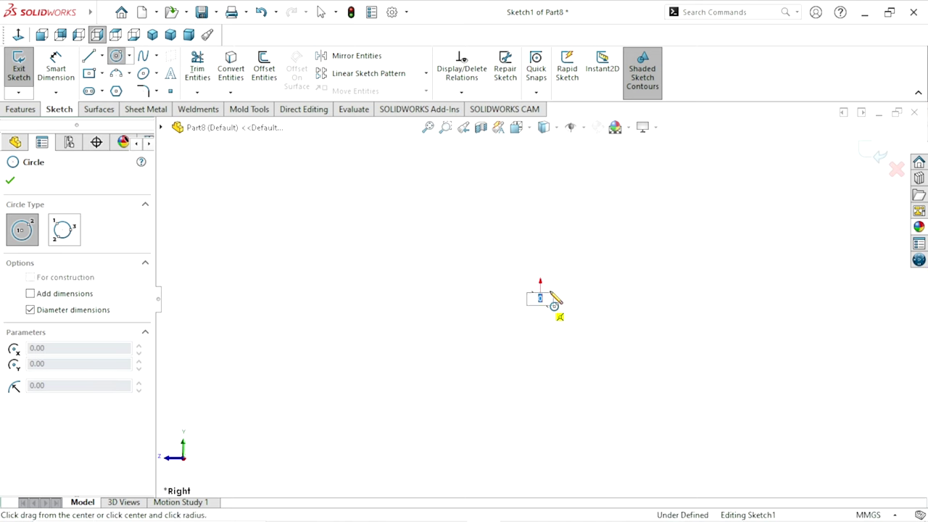
left_click_drag(540, 299, 644, 234)
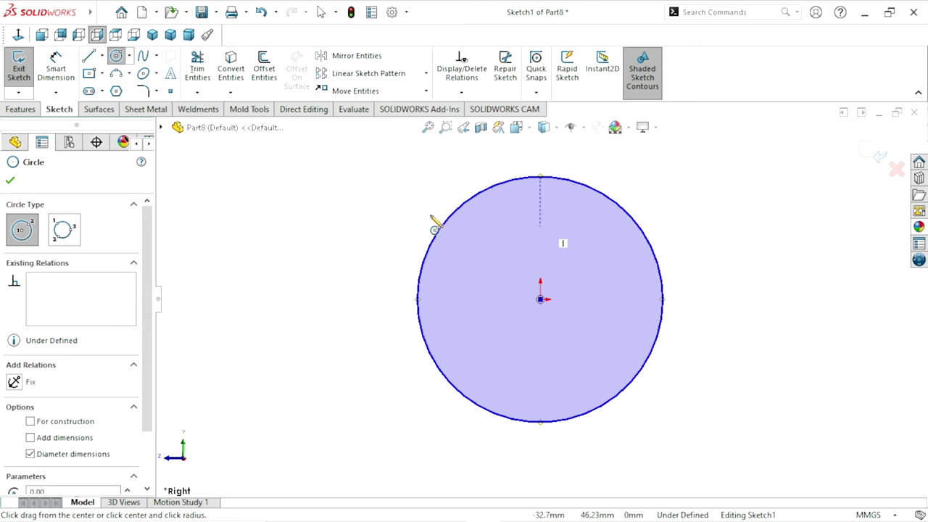
Step: Dimension the circle's diameter to 100 mm and fit it in view
left_click(58, 68)
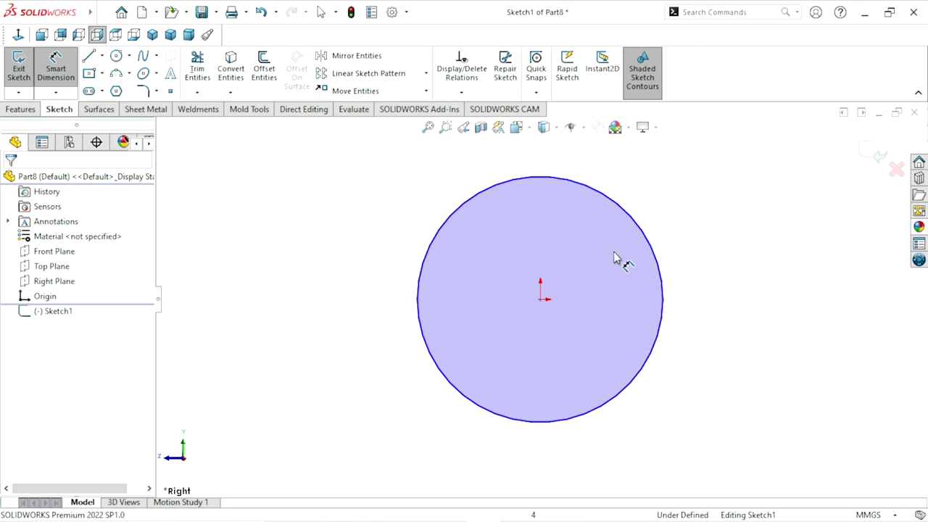
left_click(664, 291)
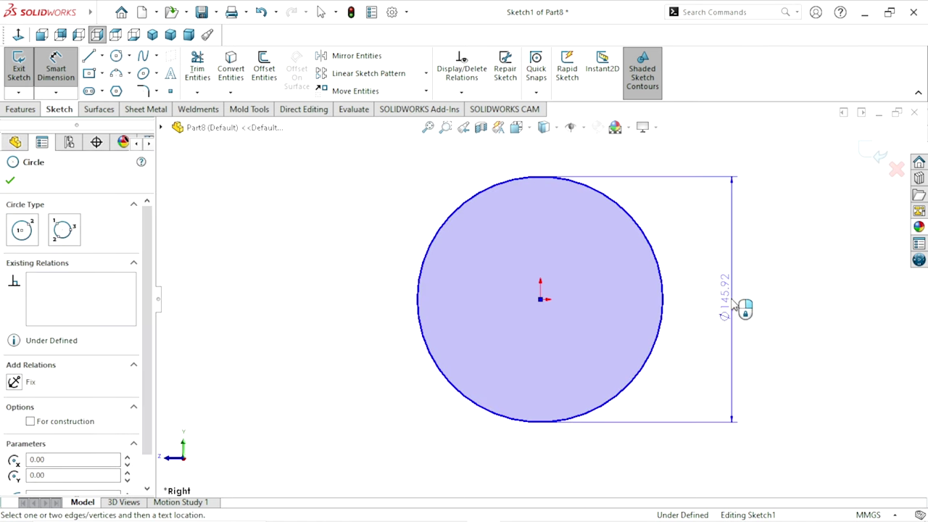
left_click(734, 305)
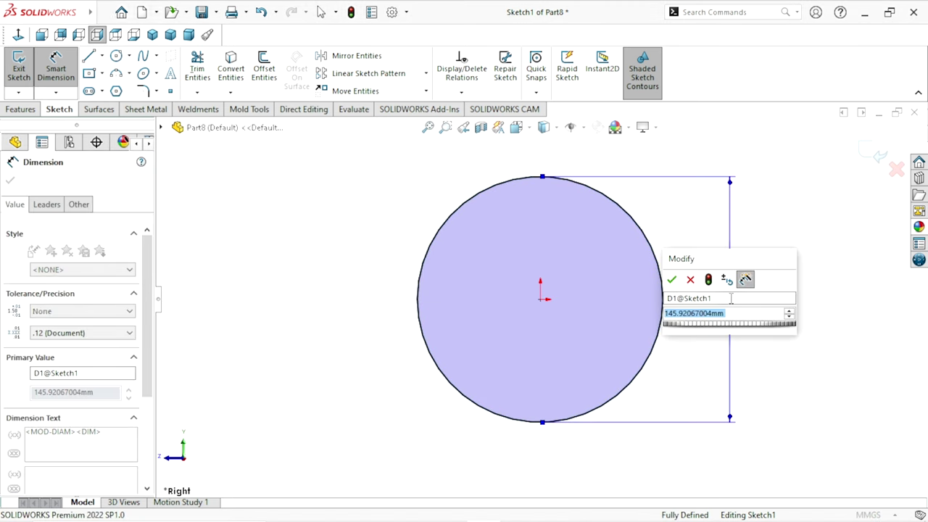
type("100")
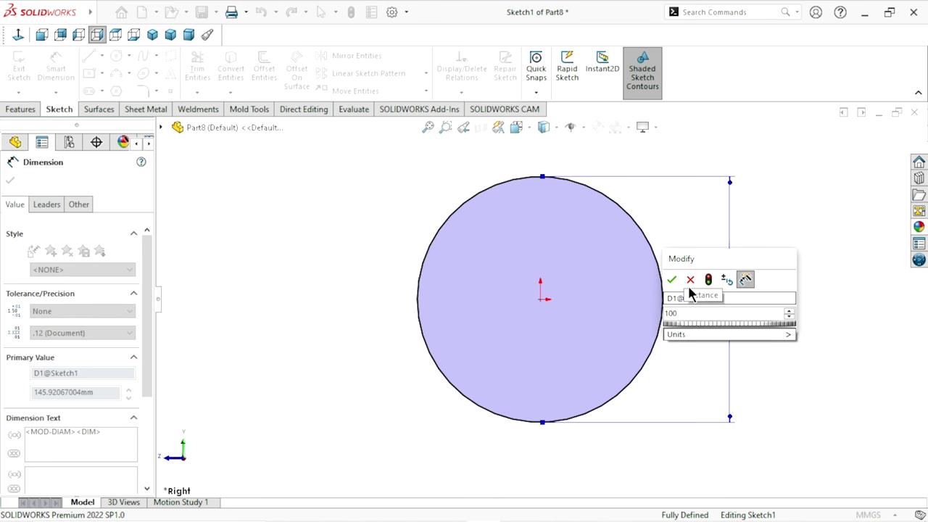
left_click(672, 280)
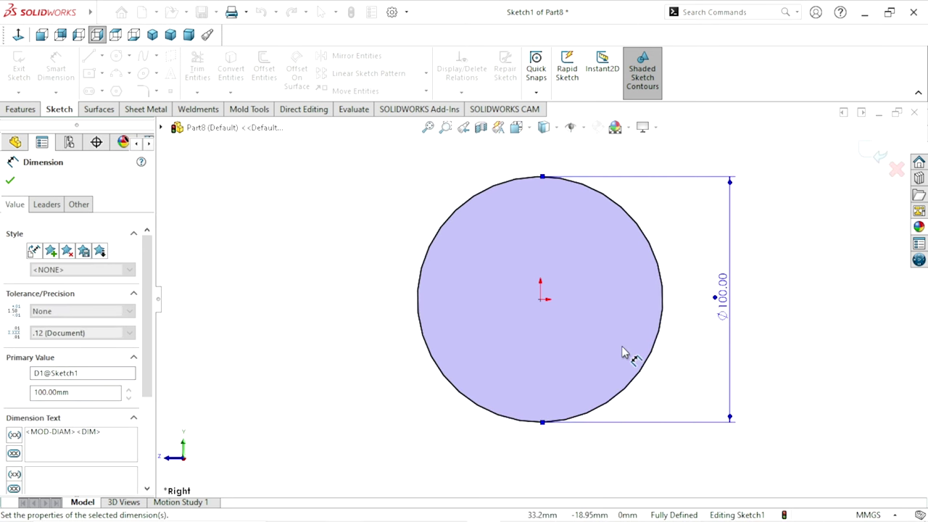
key("f")
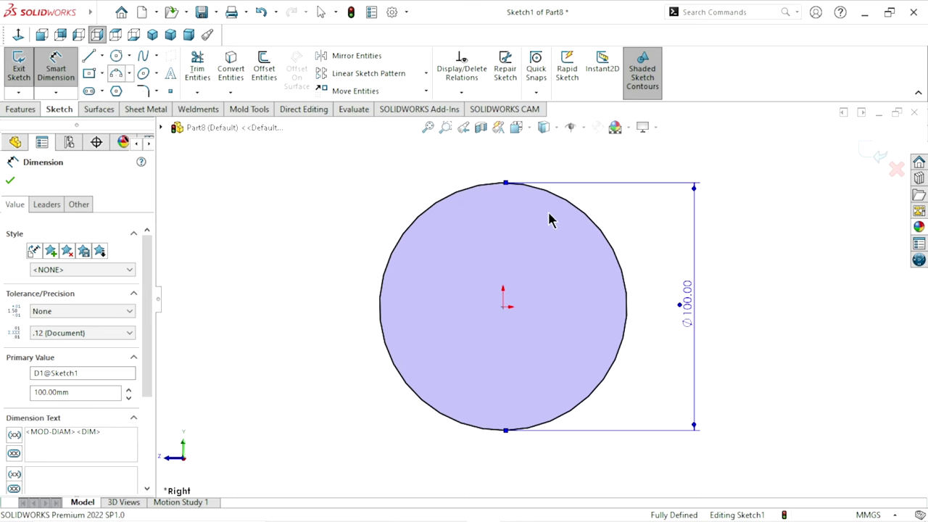
Step: Draw a small three-point arc at the top of the circle
key("a")
left_click(503, 183)
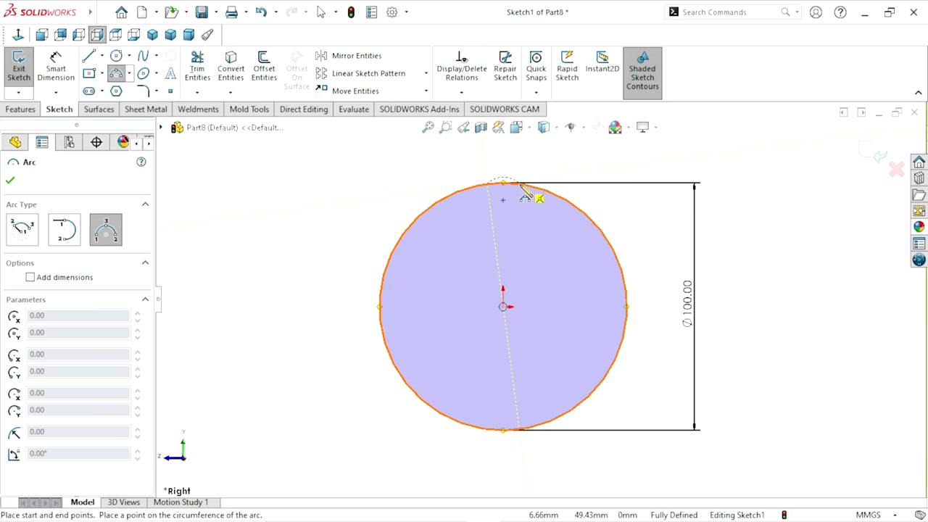
left_click(509, 191)
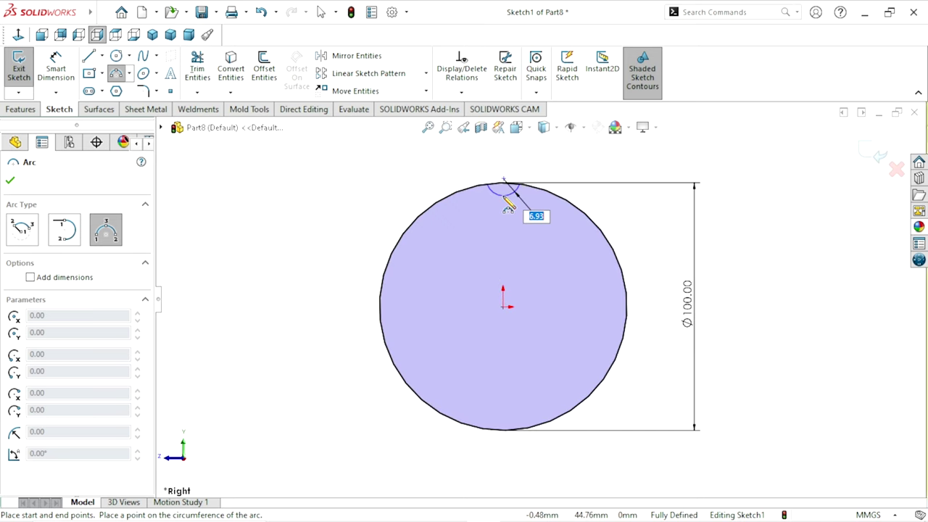
left_click(506, 201)
right_click(375, 204)
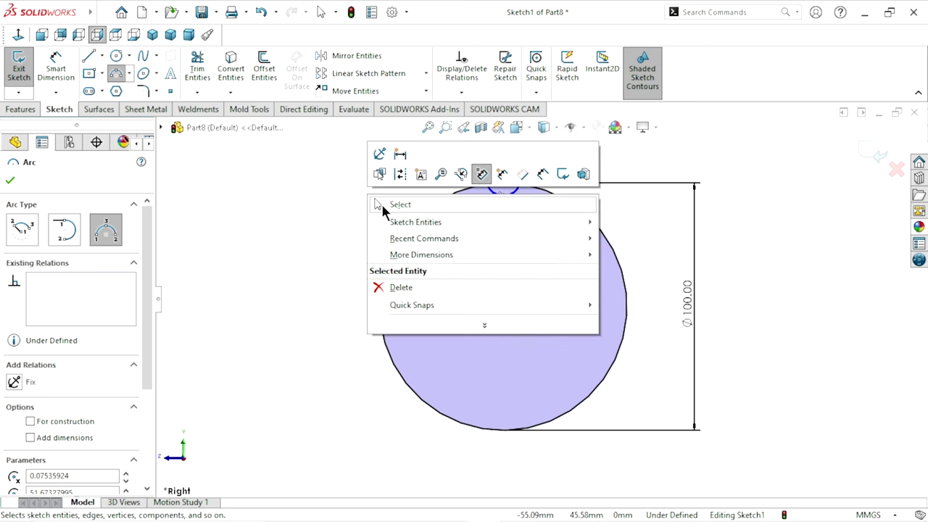
left_click(382, 205)
scroll(520, 192, "down", 3)
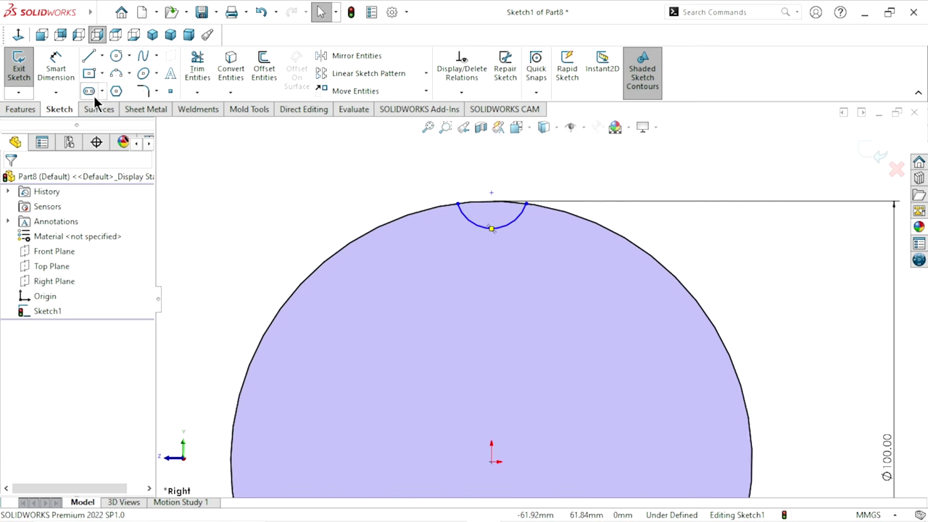
Step: Dimension the arc's endpoints 15 mm apart and its radius to 8 mm
left_click(56, 69)
left_click(457, 204)
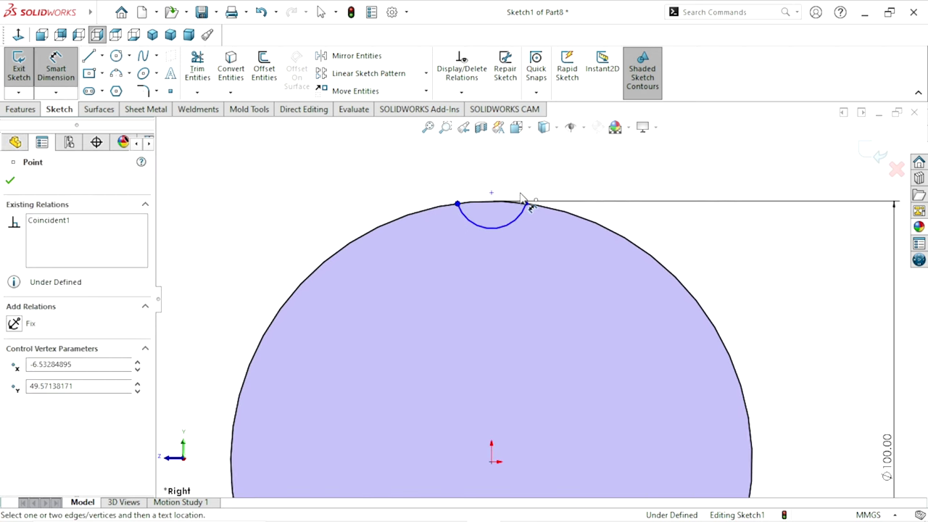
left_click(526, 204)
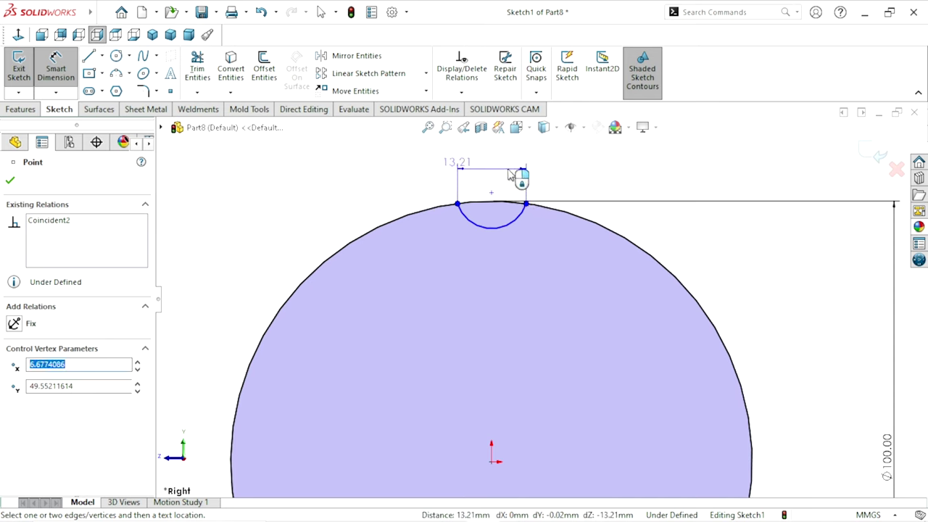
left_click(506, 174)
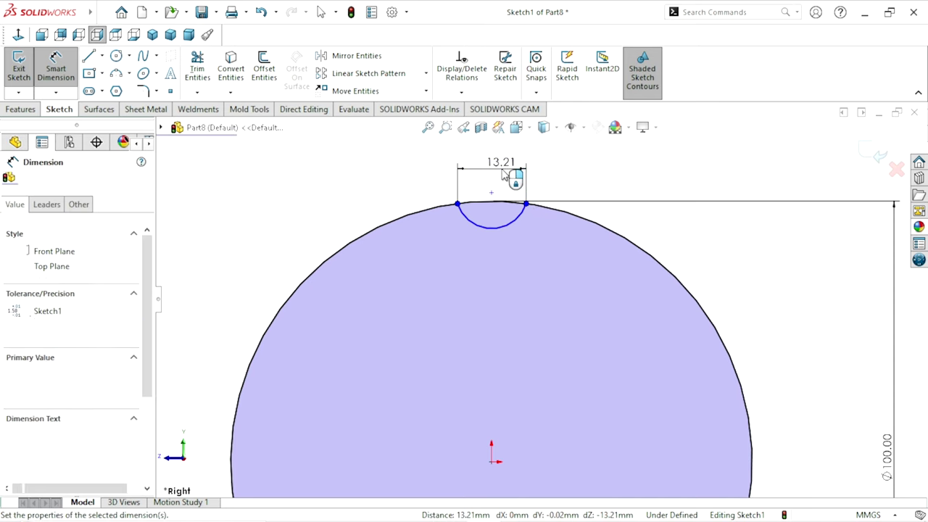
type("15")
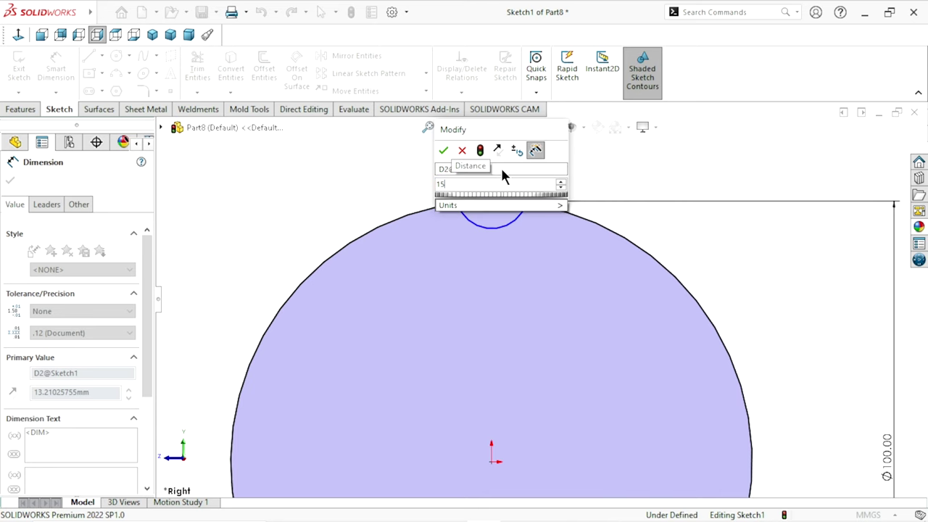
left_click(444, 150)
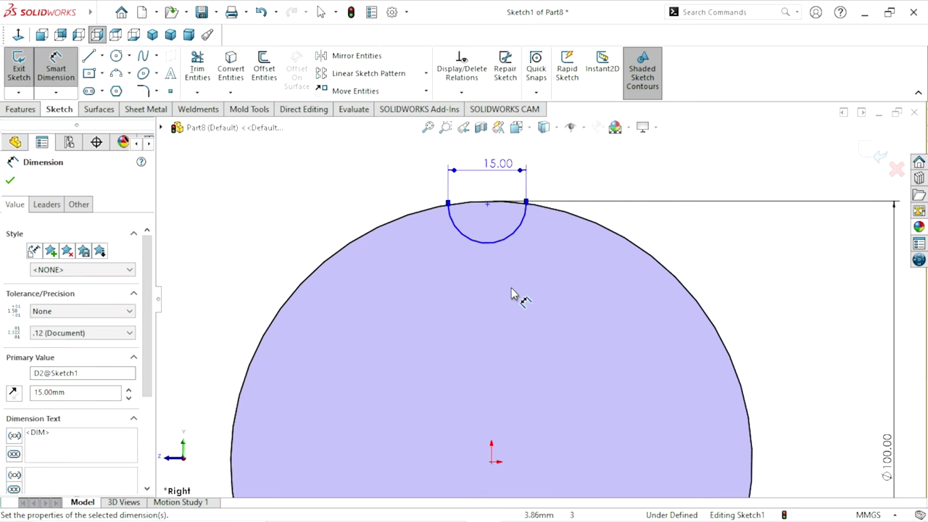
left_click(490, 243)
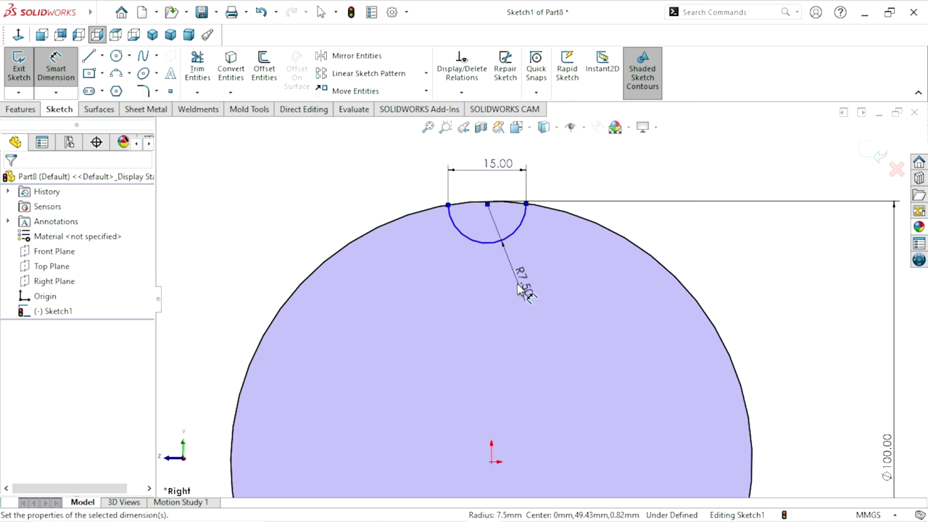
left_click(524, 290)
type("8")
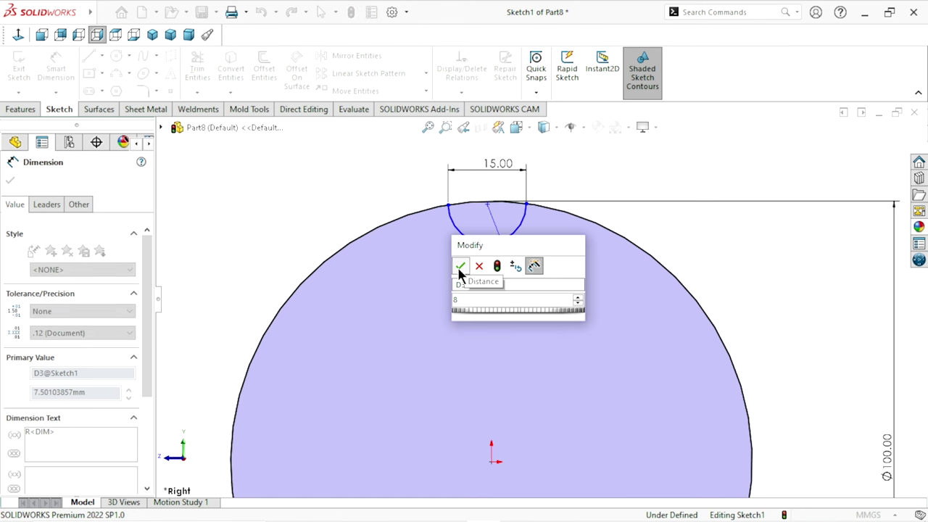
left_click(459, 267)
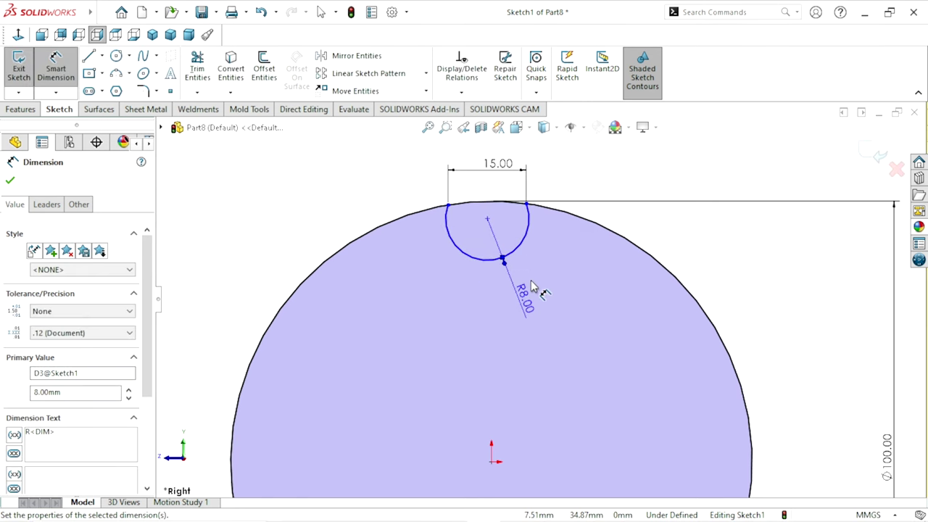
scroll(533, 288, "down", 1)
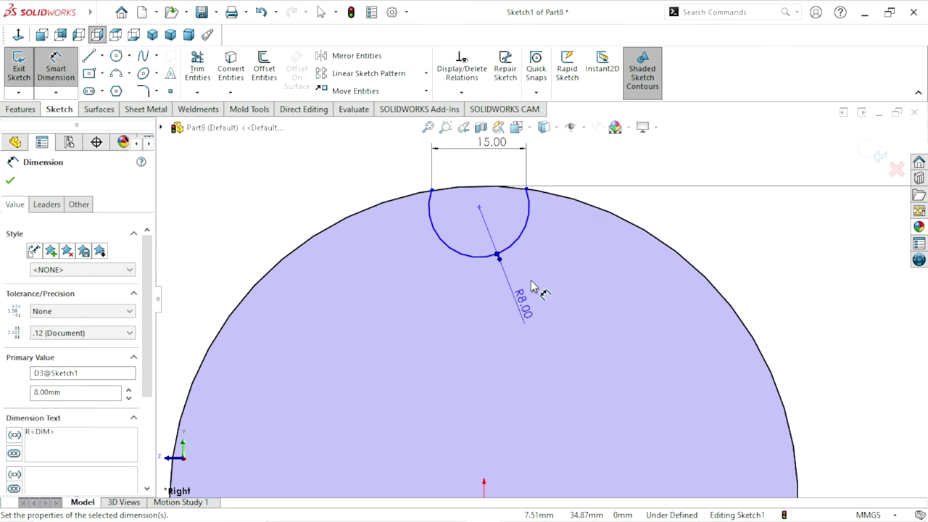
Step: Make the arc's two endpoints horizontal to each other
left_click(8, 182)
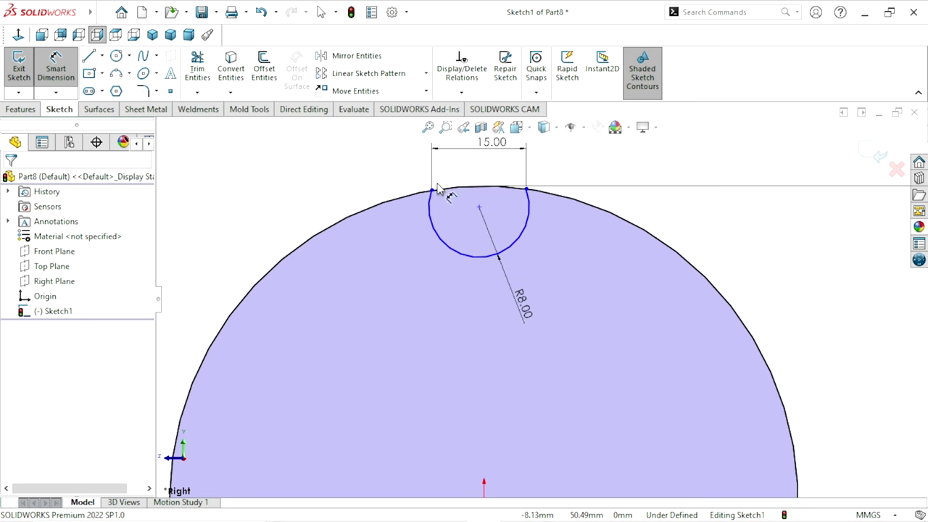
left_click(526, 190)
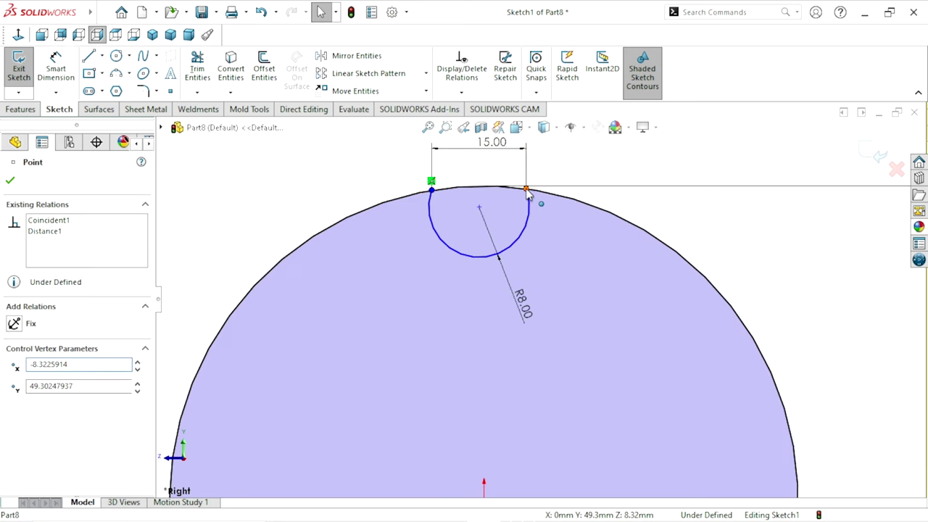
left_click(479, 198, "ctrl")
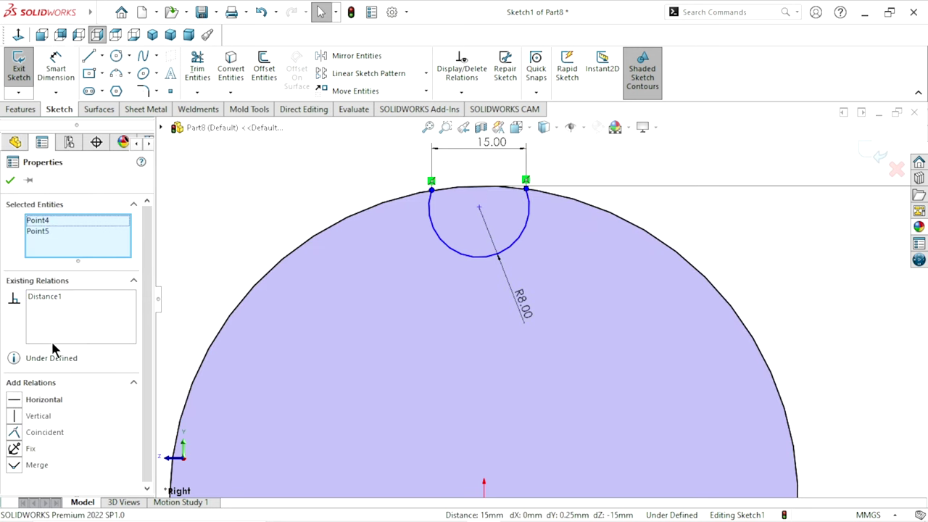
left_click(16, 403)
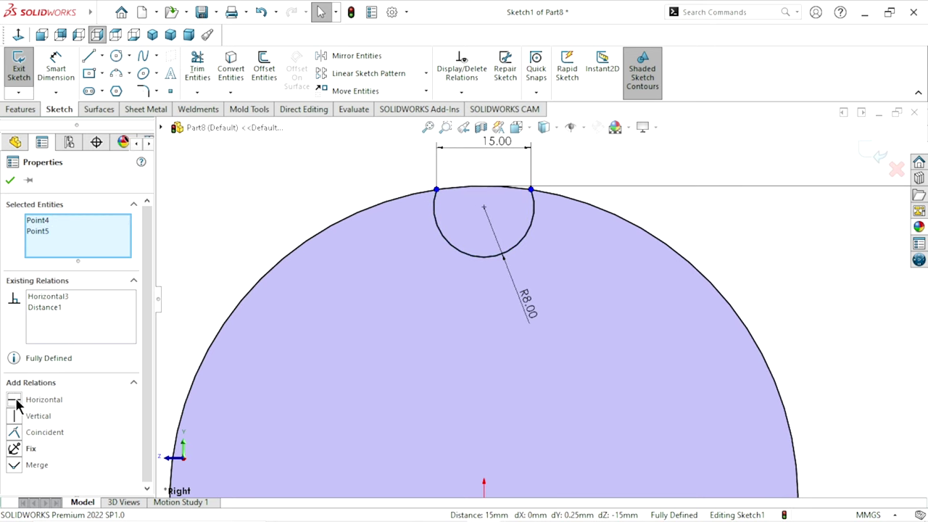
scroll(533, 326, "up", 3)
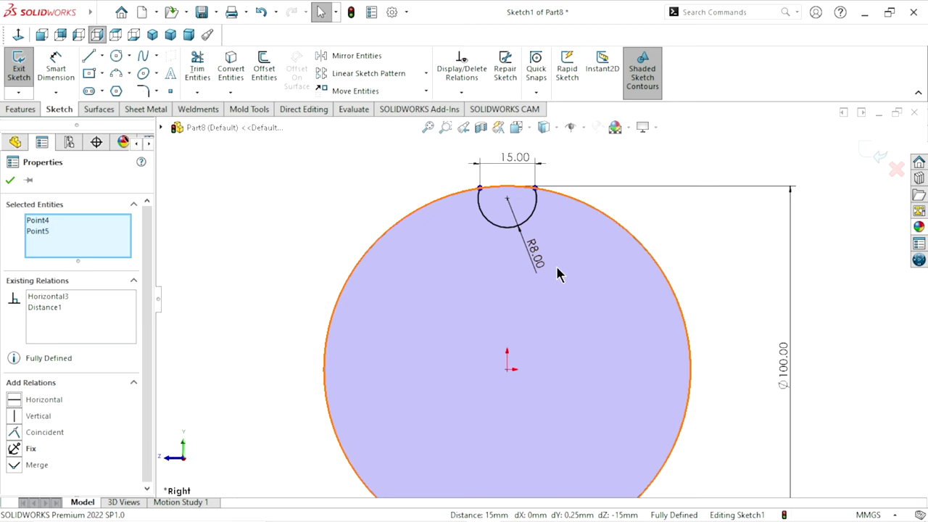
scroll(533, 163, "down", 1)
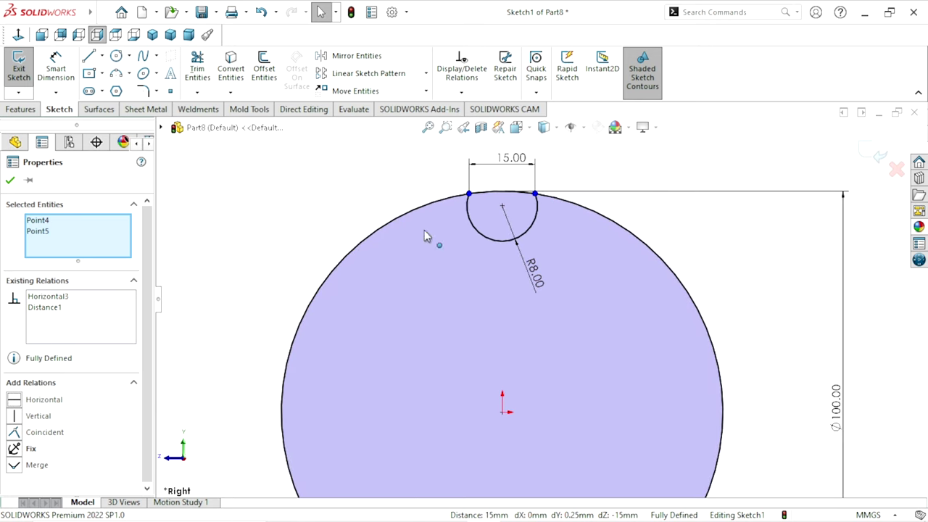
left_click(7, 180)
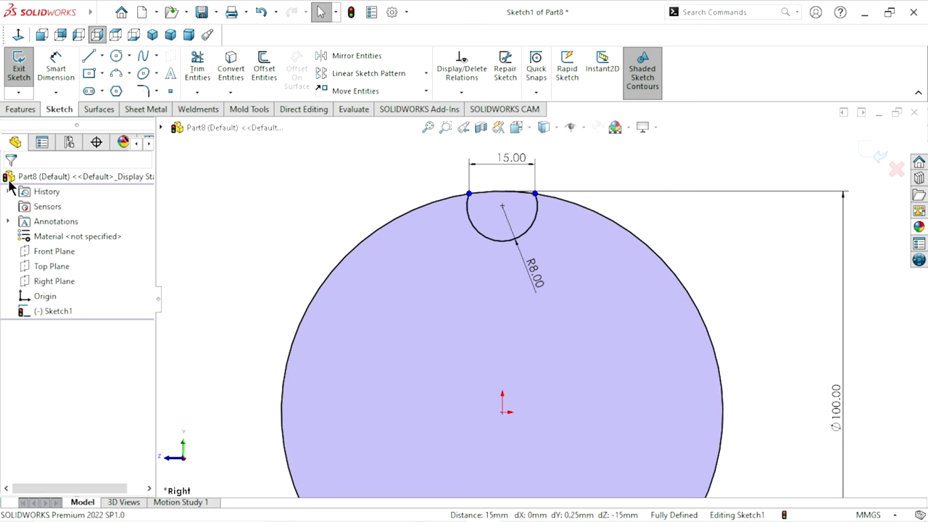
Step: Remove the R8 and 15 dimensions and drag the arc into a shallower notch
left_click(504, 238)
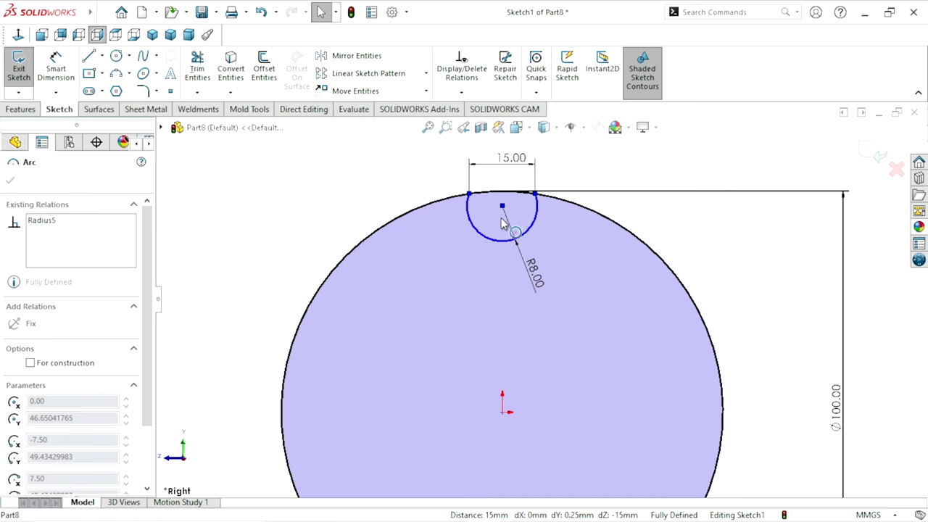
key("Escape")
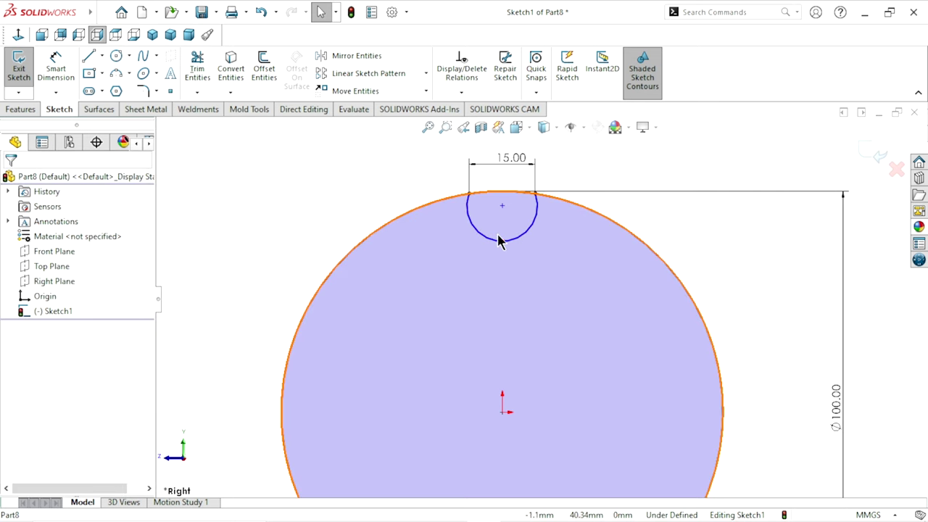
mouse_move(506, 245)
left_mouse_down()
mouse_move(506, 212)
mouse_move(509, 237)
left_mouse_up()
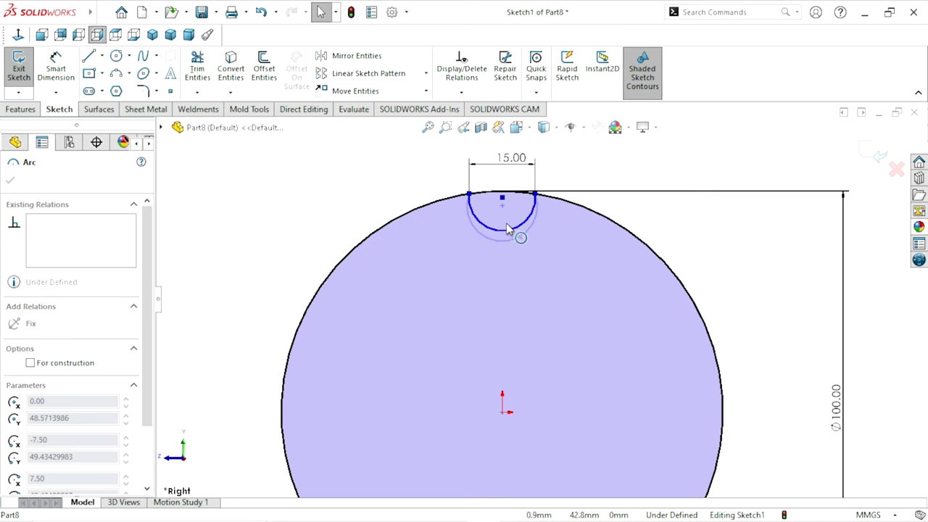
left_click_drag(507, 226, 507, 228)
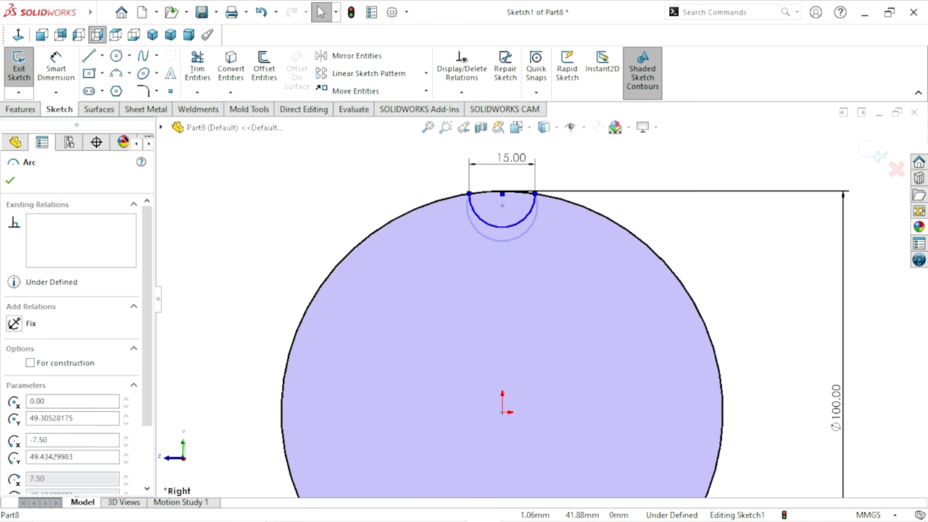
left_click(368, 216)
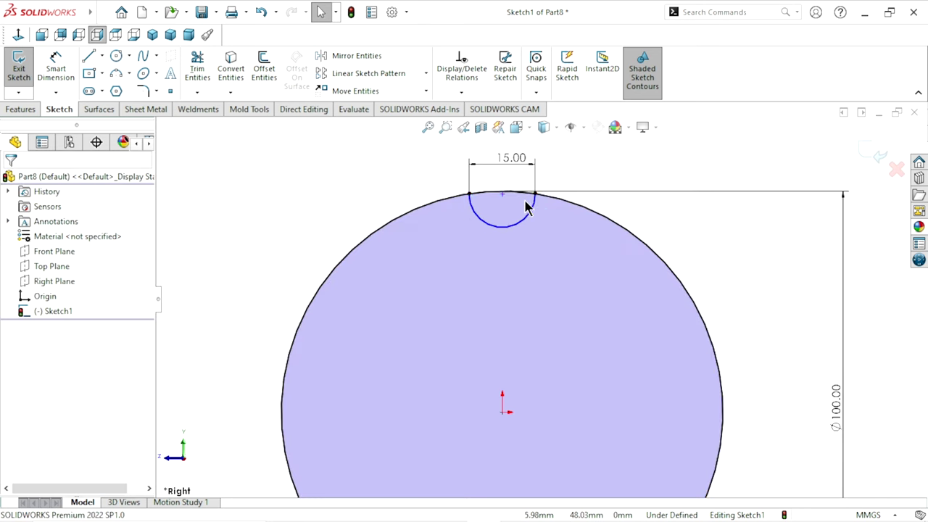
left_click(504, 165)
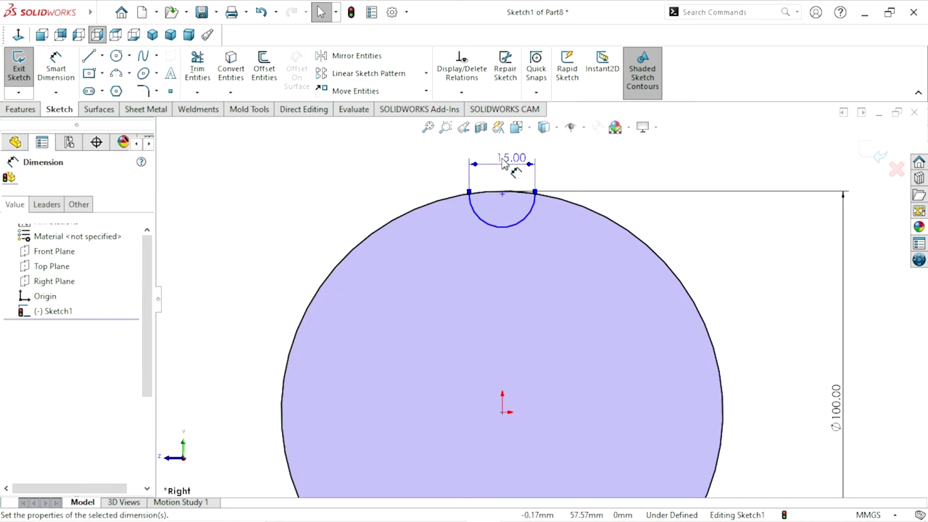
key("Delete")
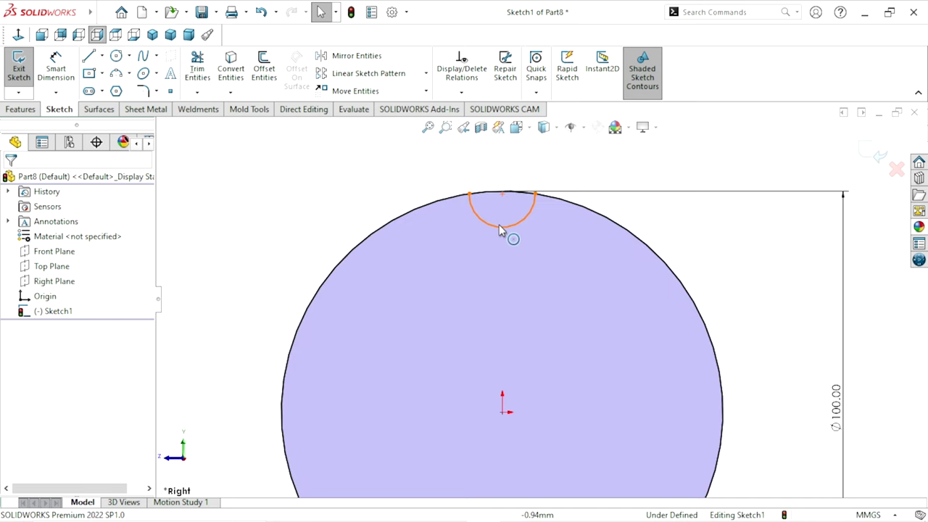
left_click_drag(502, 229, 505, 219)
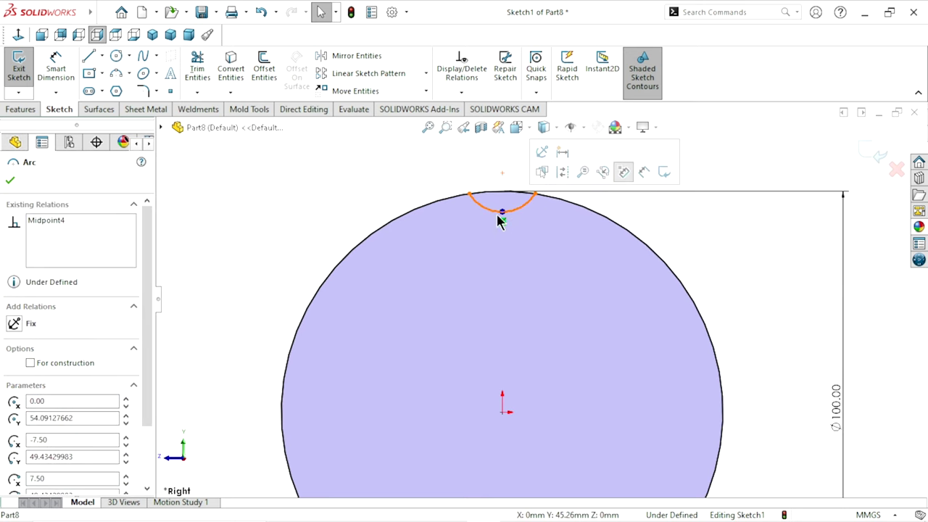
left_click(375, 185)
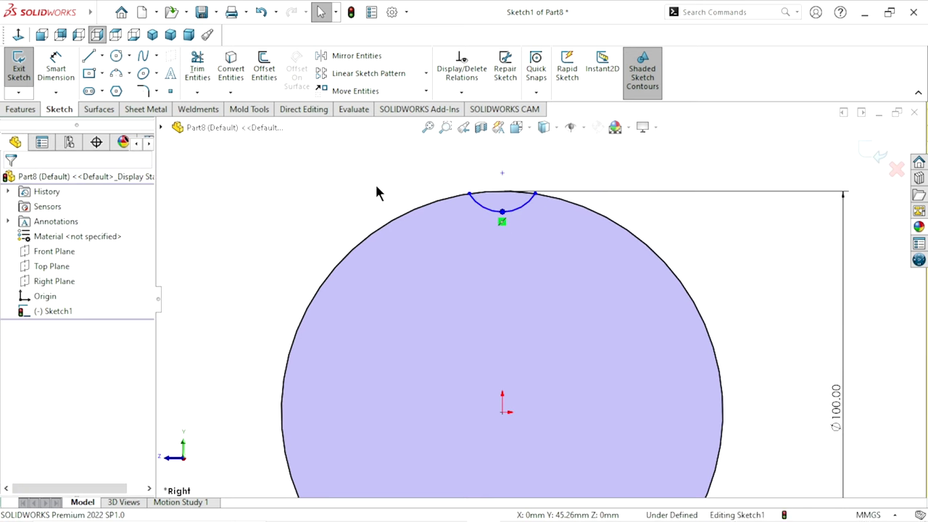
Step: Add a Vertical relation between the arc's midpoint and the origin
left_click(502, 210)
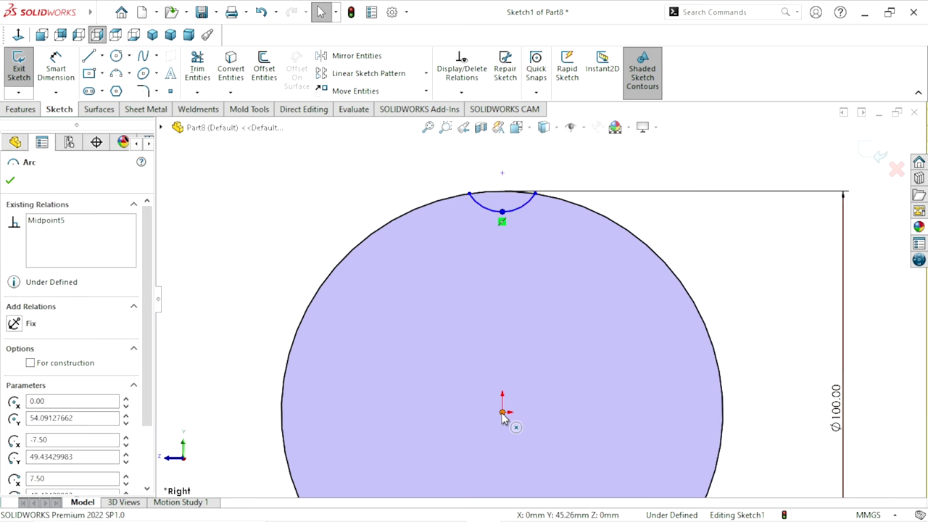
left_click_drag(503, 415, 644, 290)
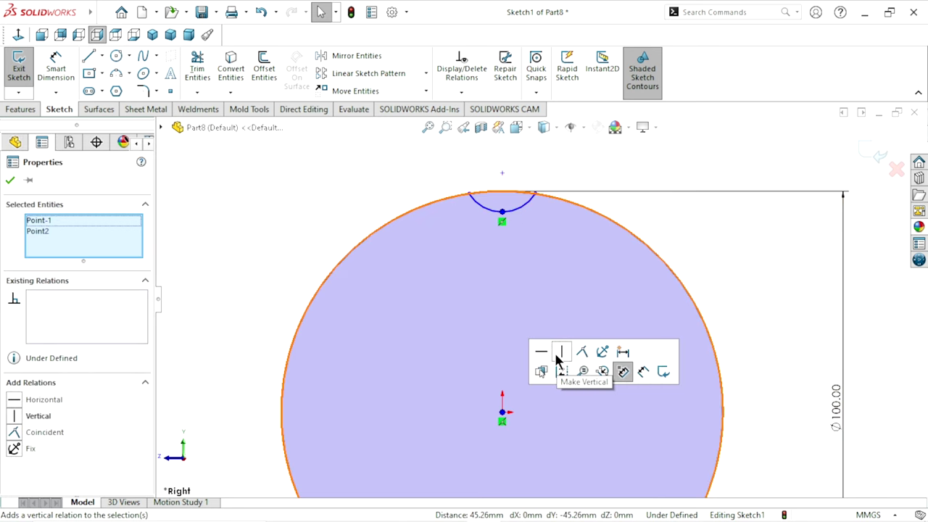
left_click(285, 256)
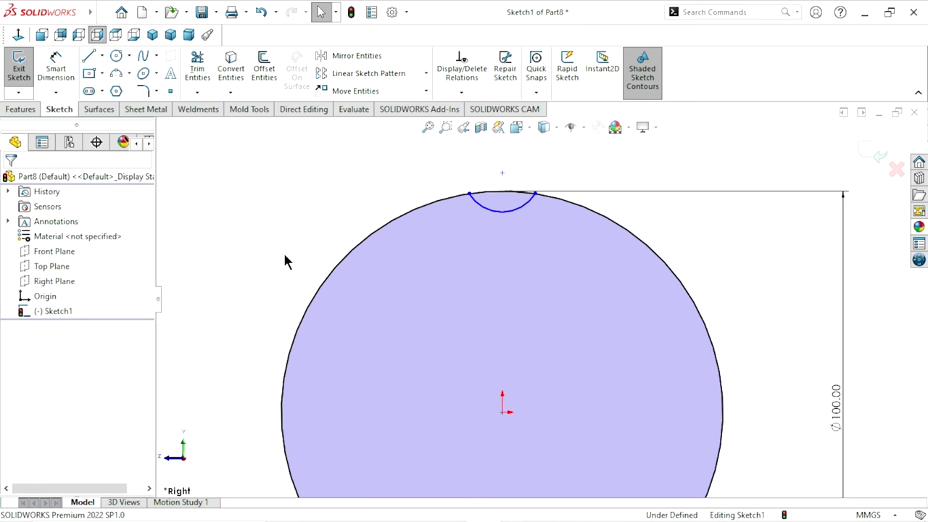
Step: Dimension the notch arc's endpoints 15 mm apart
left_click(69, 86)
left_click(469, 194)
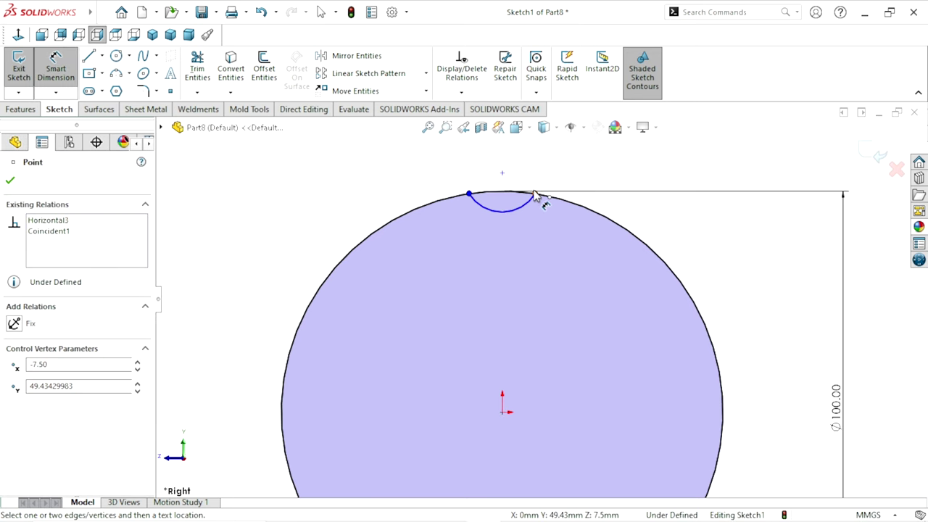
left_click(535, 195)
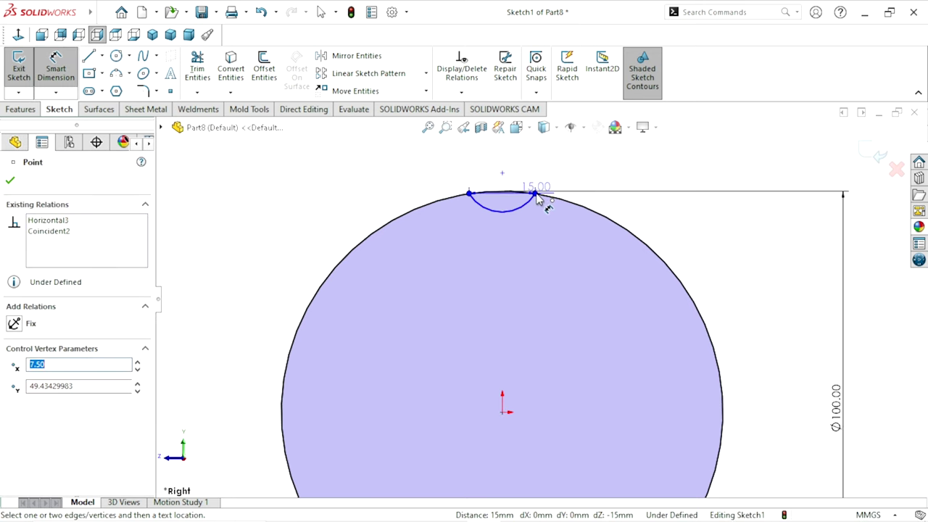
left_click(498, 165)
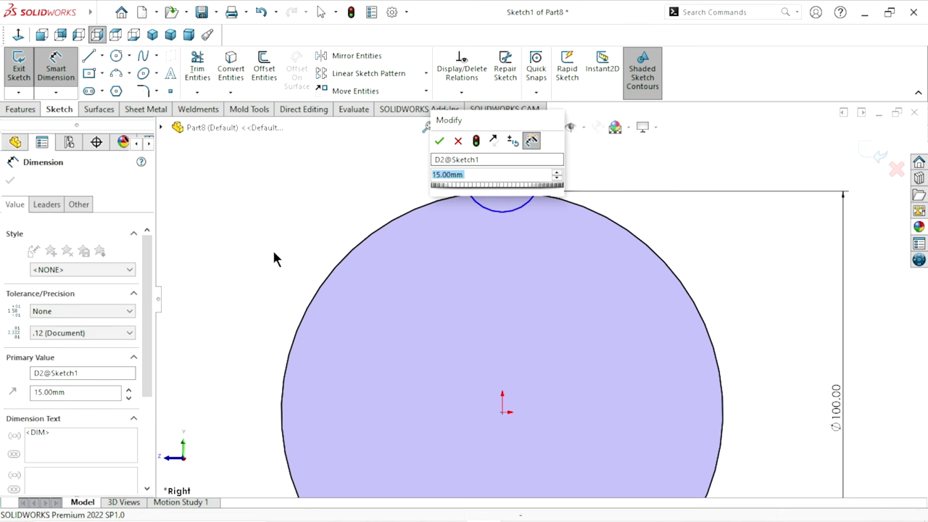
left_click(440, 140)
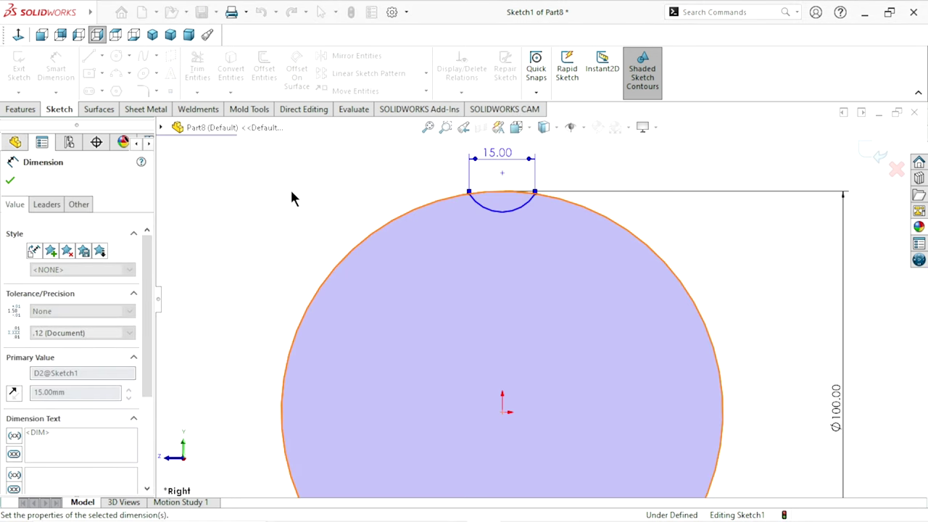
Step: Set the notch arc's radius to 8 mm and close the dimension properties
left_click(507, 212)
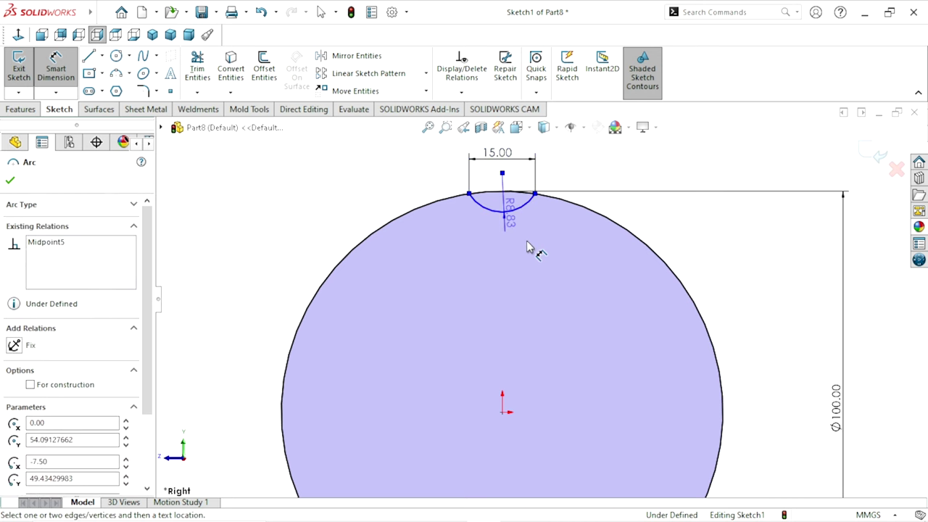
left_click(530, 248)
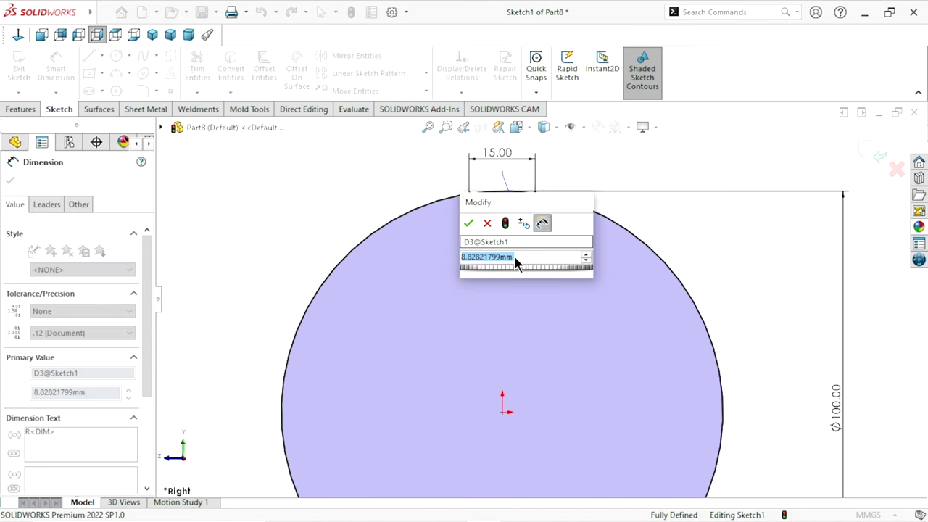
type("8")
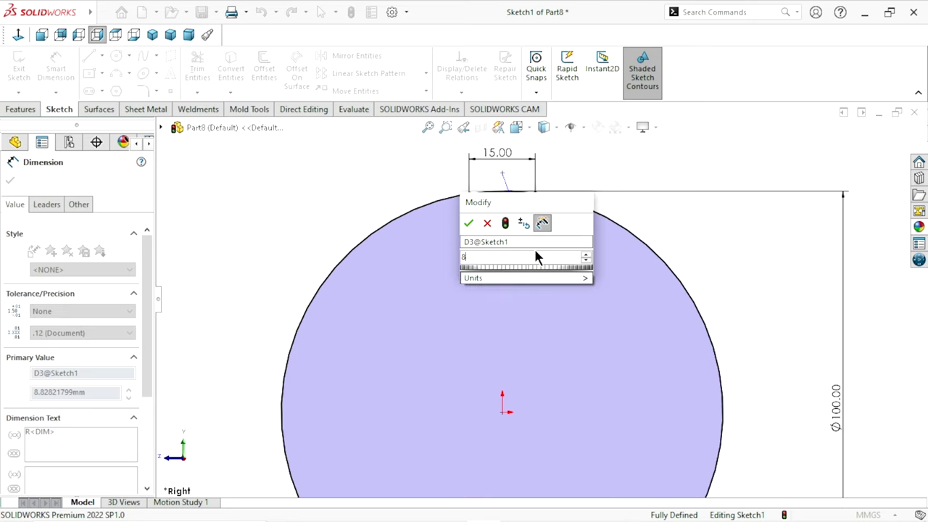
left_click(469, 225)
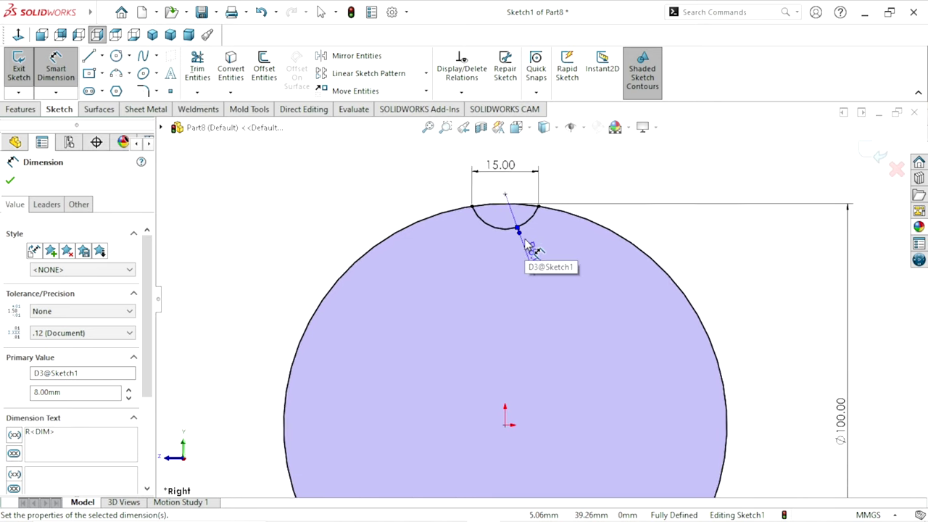
left_click(11, 181)
scroll(538, 293, "up", 3)
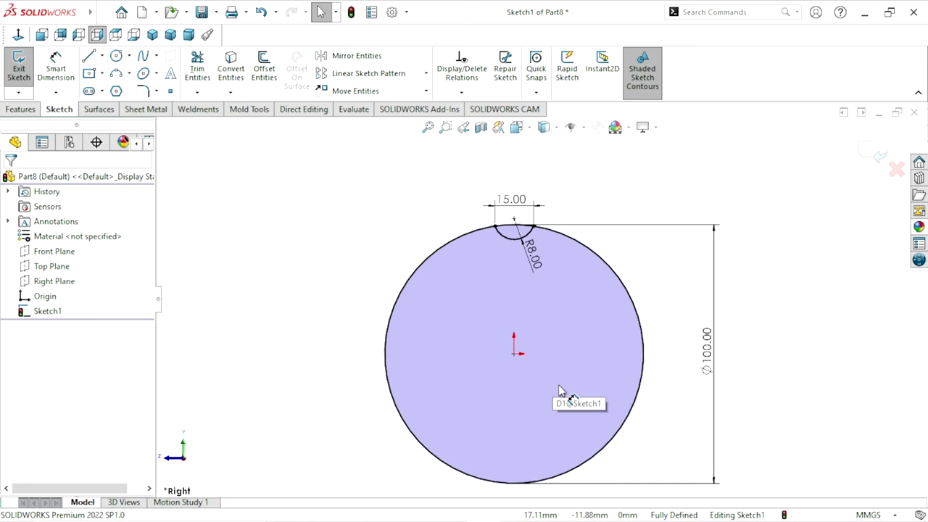
scroll(559, 390, "down", 1)
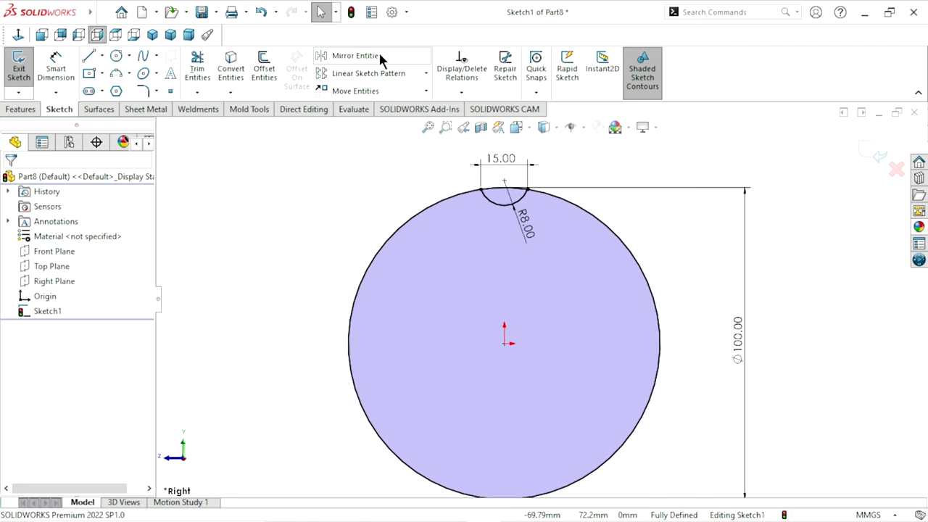
Step: Circular-pattern the R8 notch arc 16 times over 360° around the origin
left_click(419, 72)
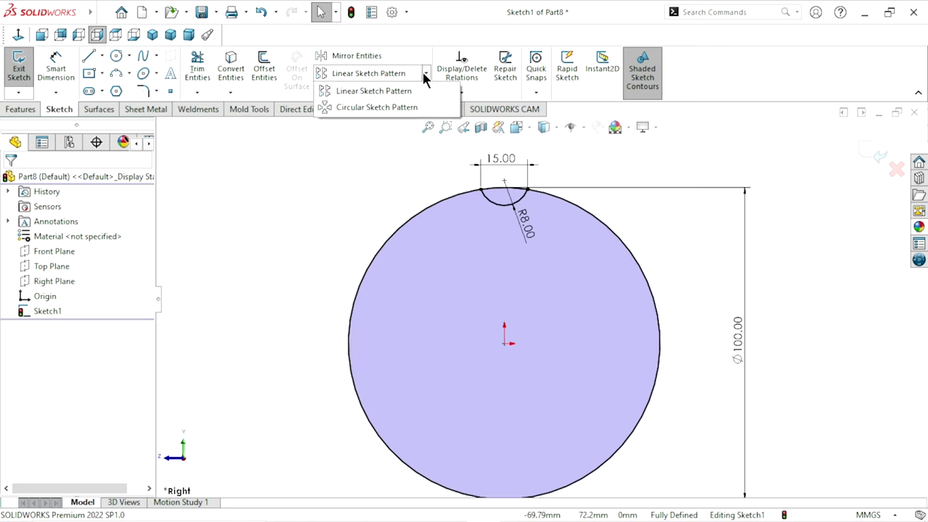
left_click(403, 106)
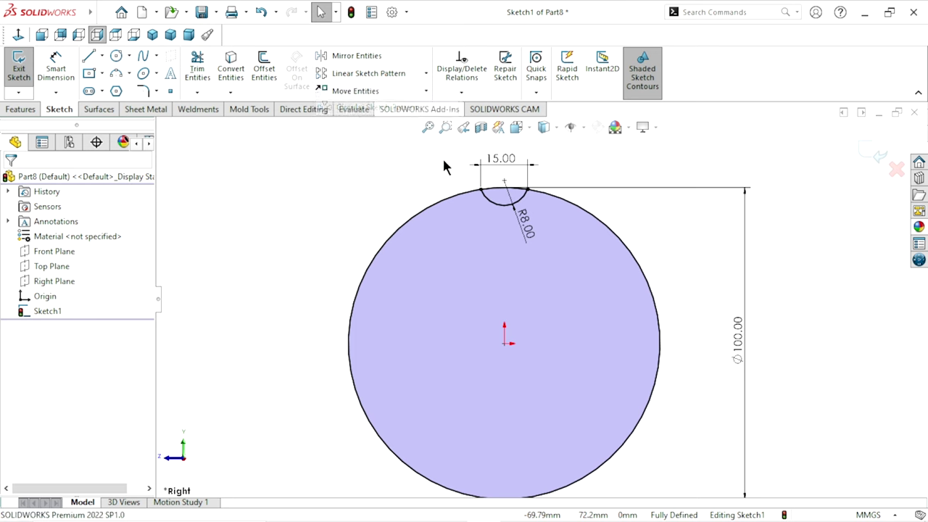
left_click(612, 233)
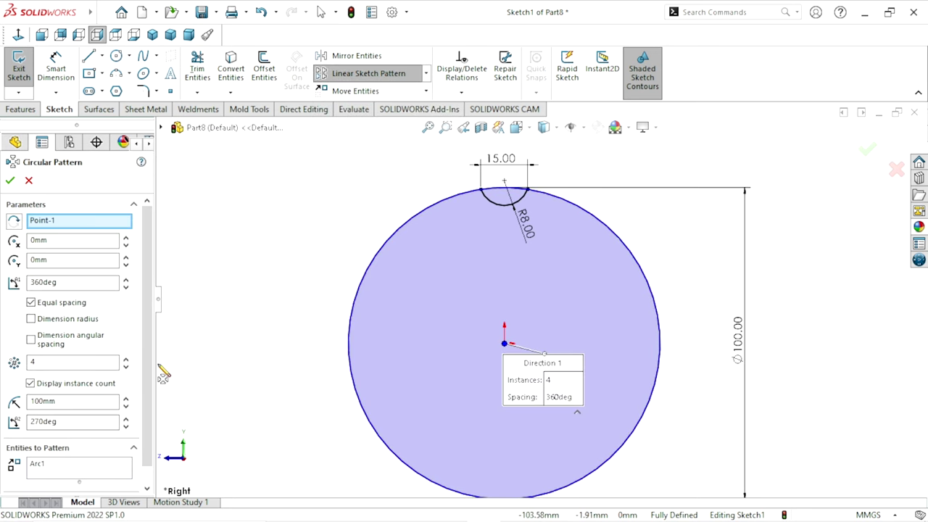
left_click(50, 365)
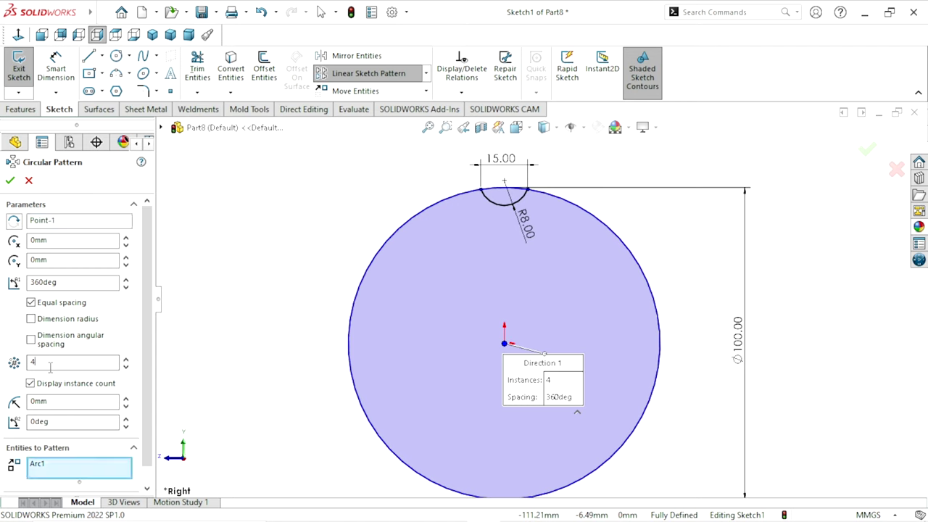
right_click(64, 466)
left_click(82, 475)
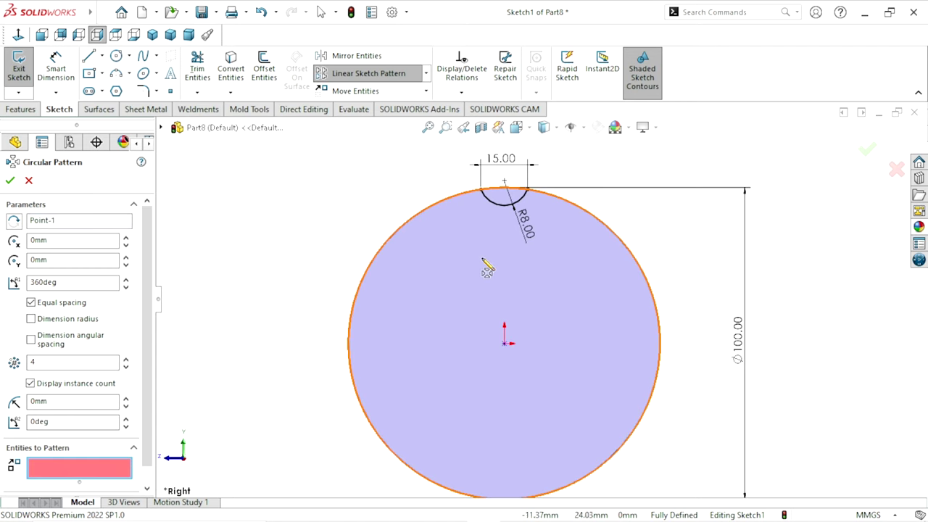
left_click(518, 204)
type("16")
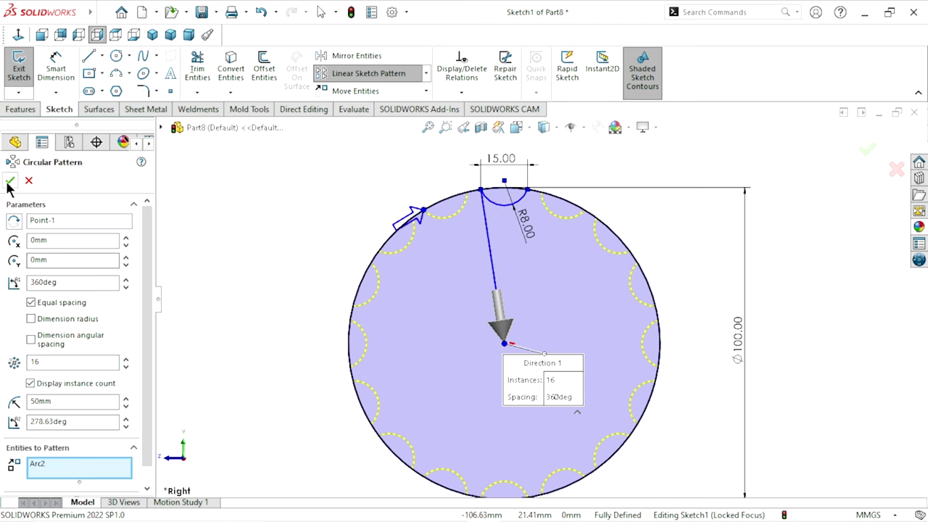
key("Return")
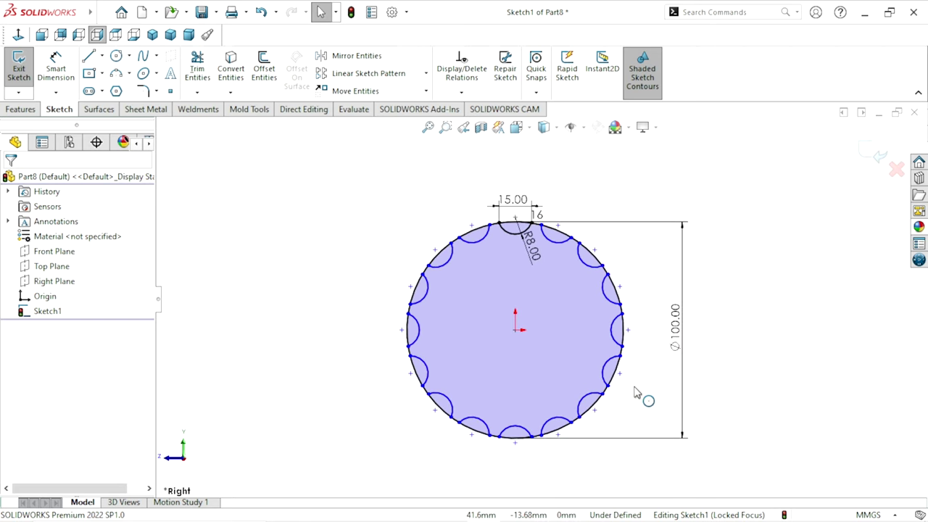
Step: Power-trim the circle rim across all sixteen notches, undoing one mistaken trim
key("f")
key("f")
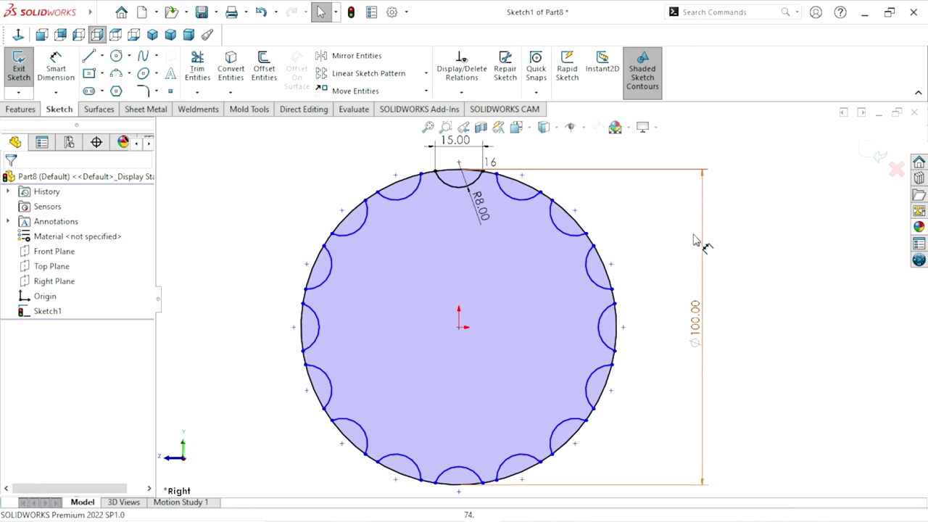
left_click(487, 161)
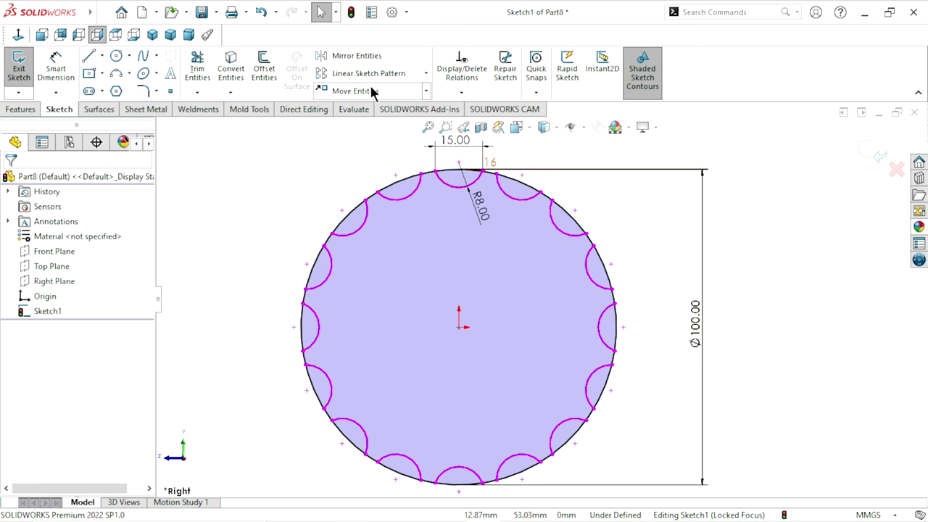
left_click(204, 73)
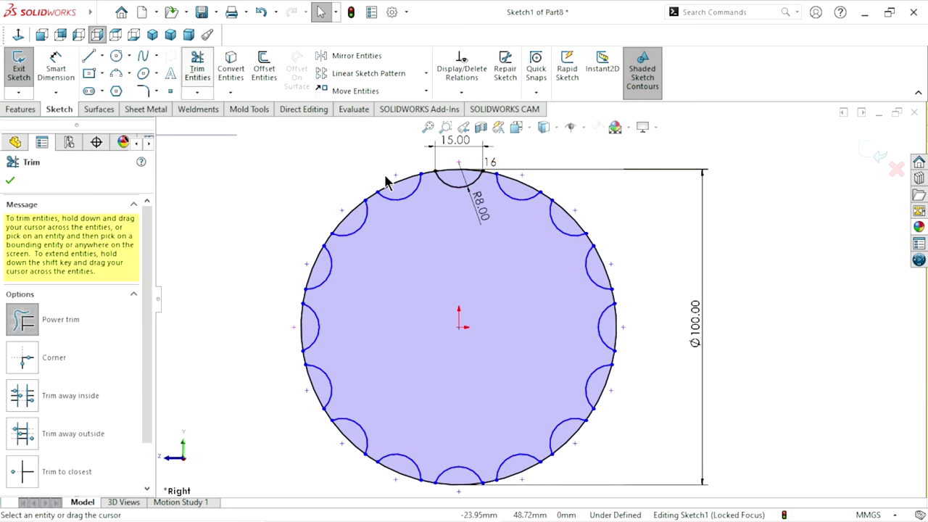
left_click_drag(386, 183, 402, 198)
left_click_drag(449, 164, 459, 177)
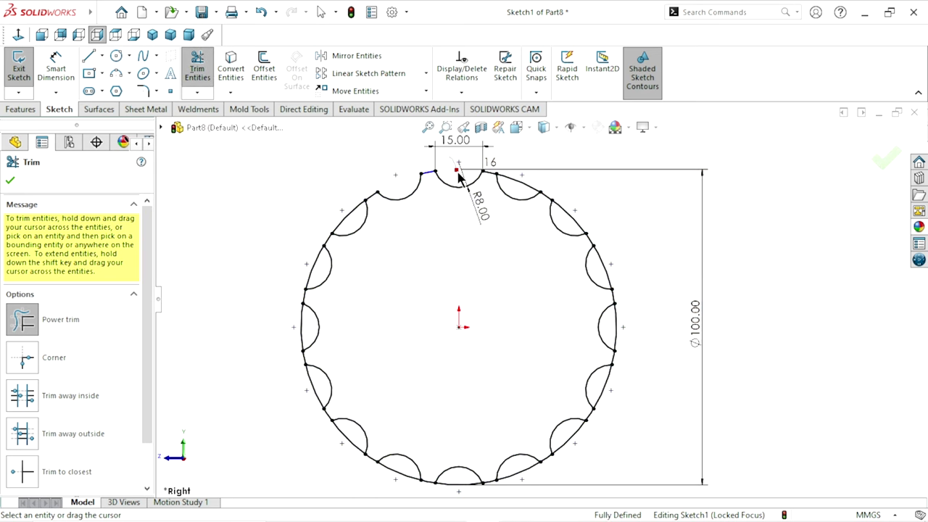
left_click_drag(546, 184, 522, 192)
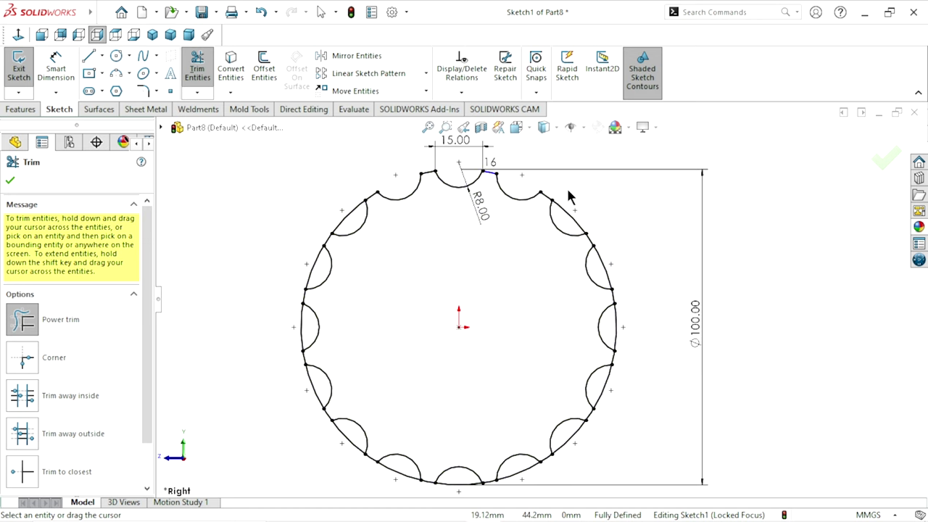
left_click_drag(565, 216, 563, 213)
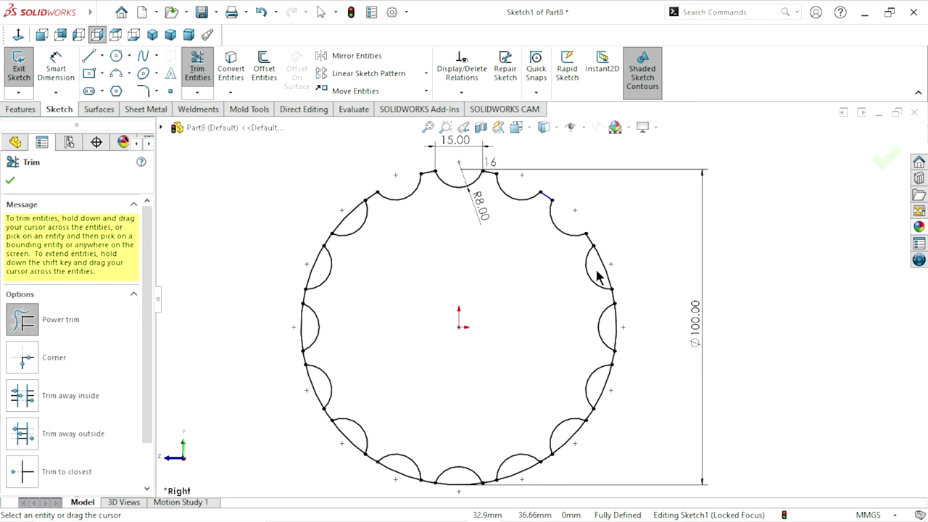
mouse_move(599, 277)
left_mouse_down()
mouse_move(633, 303)
mouse_move(624, 406)
left_mouse_up()
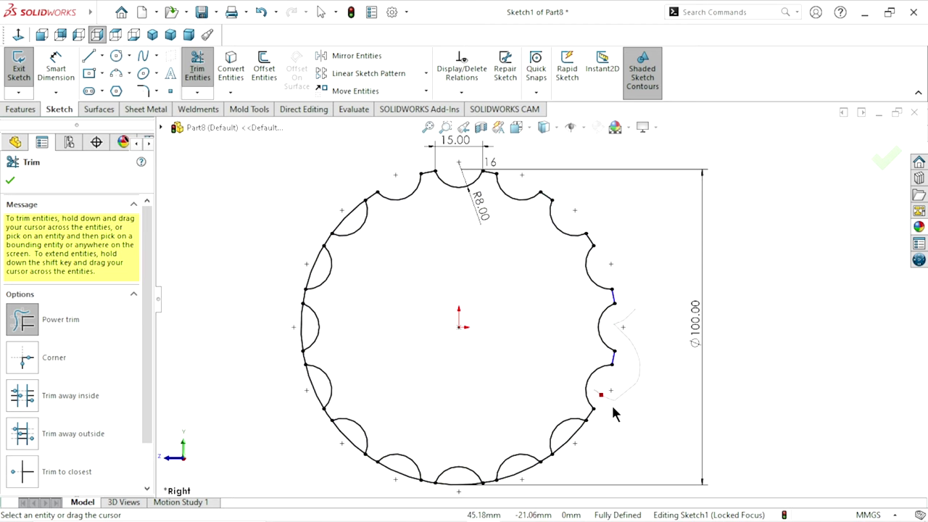
key("ctrl+z")
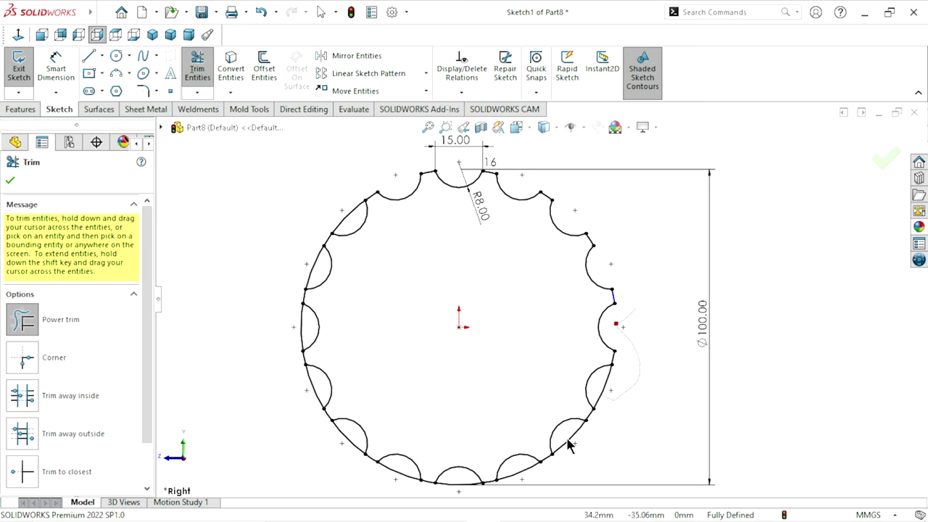
left_click_drag(610, 389, 607, 393)
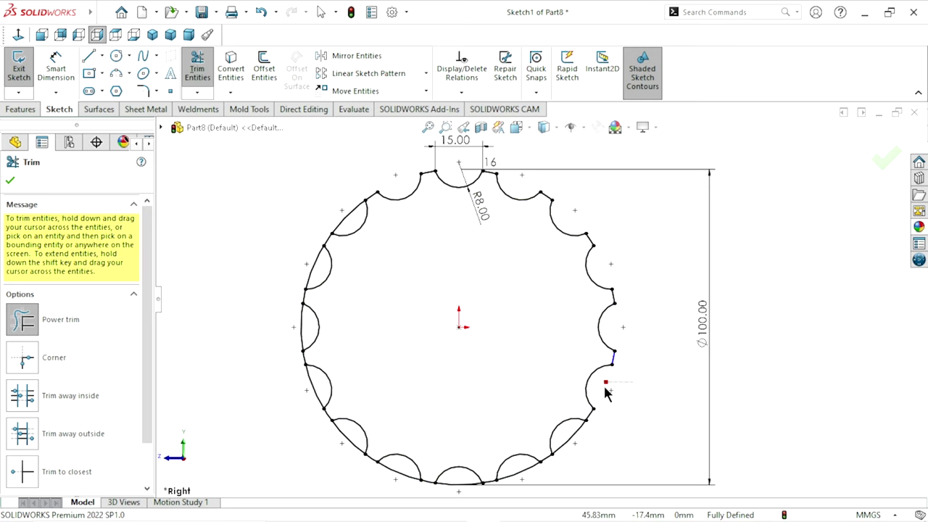
left_click_drag(573, 440, 566, 454)
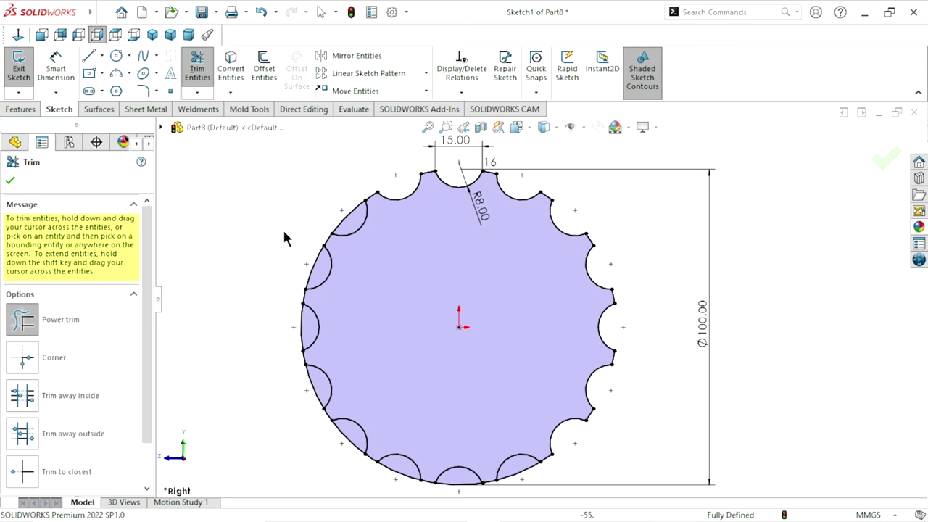
left_click_drag(347, 222, 346, 226)
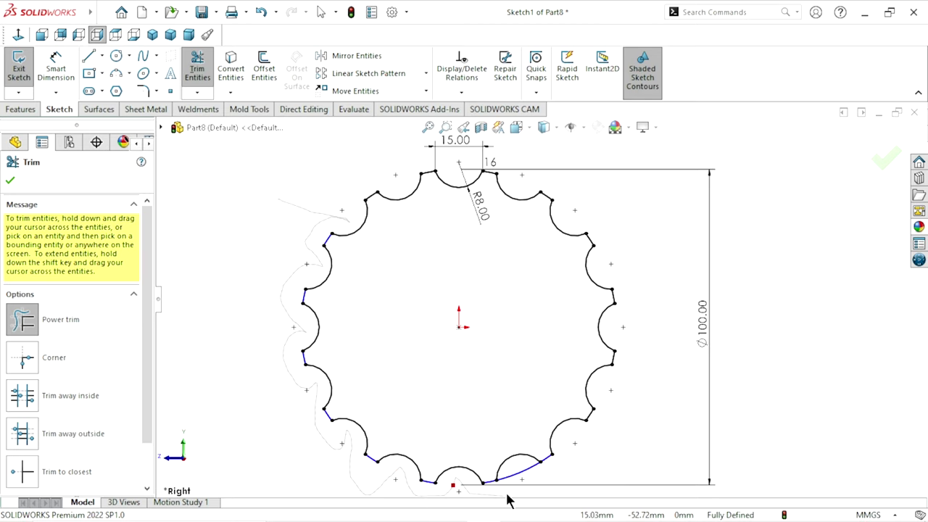
left_click_drag(516, 469, 519, 471)
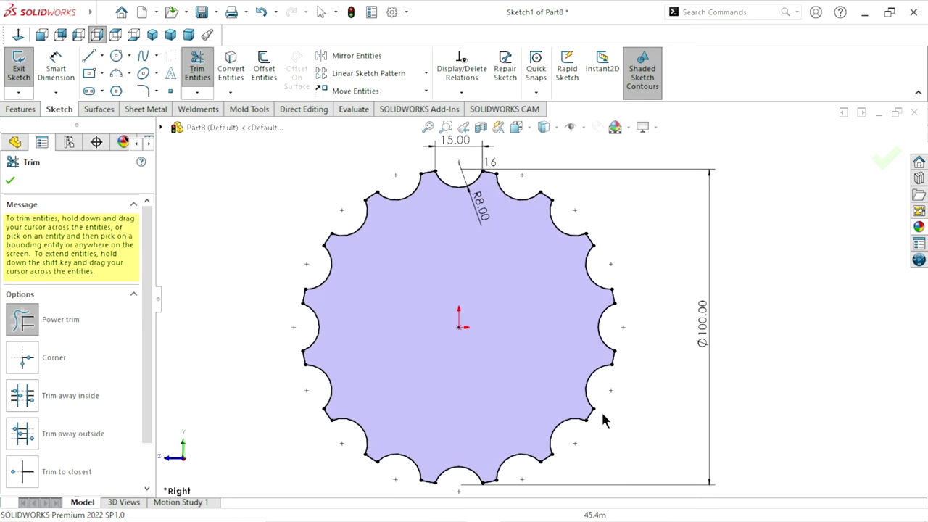
key("f")
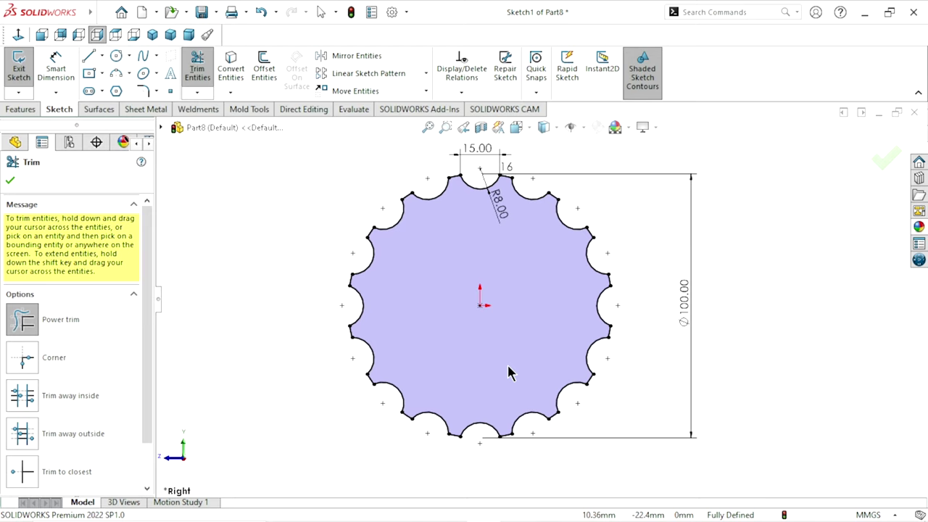
left_click(10, 181)
Step: Draw a small bore circle centred on the origin, redoing a cancelled first attempt
left_click(119, 61)
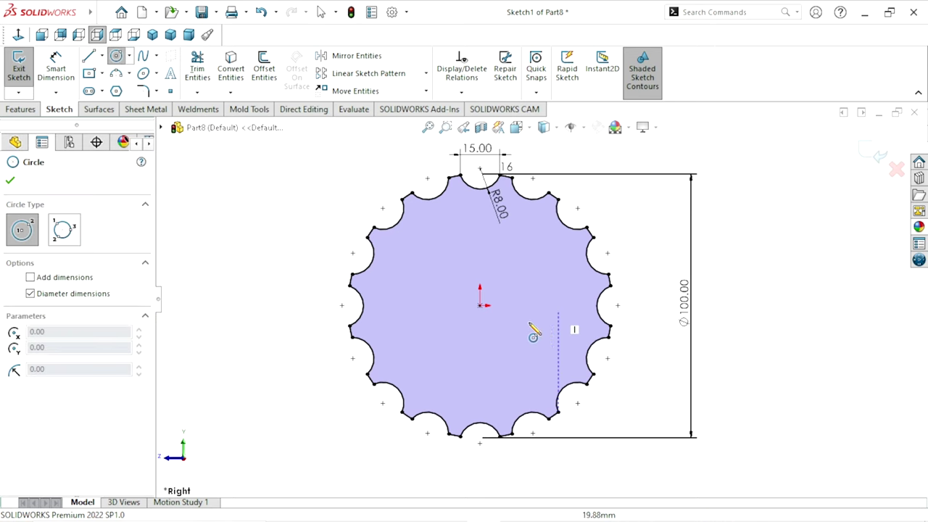
left_click(475, 304)
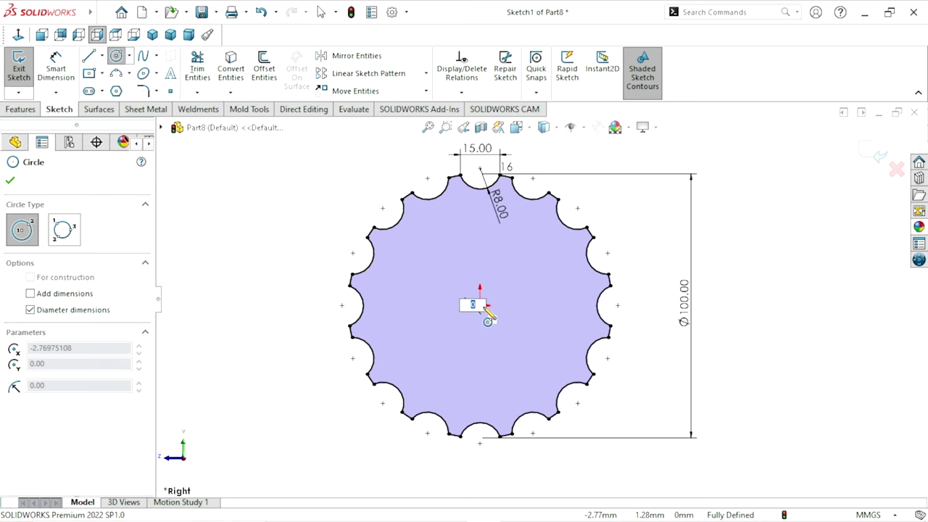
left_click(477, 317)
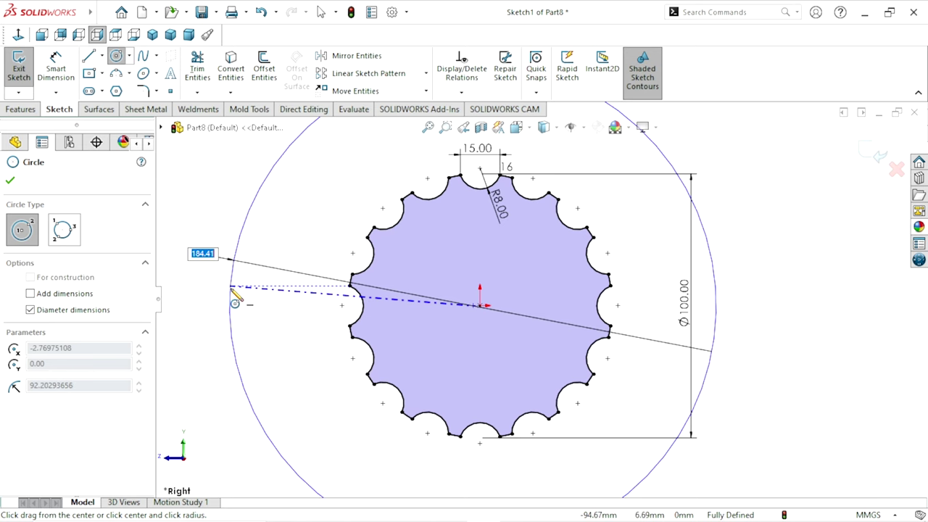
key("Escape")
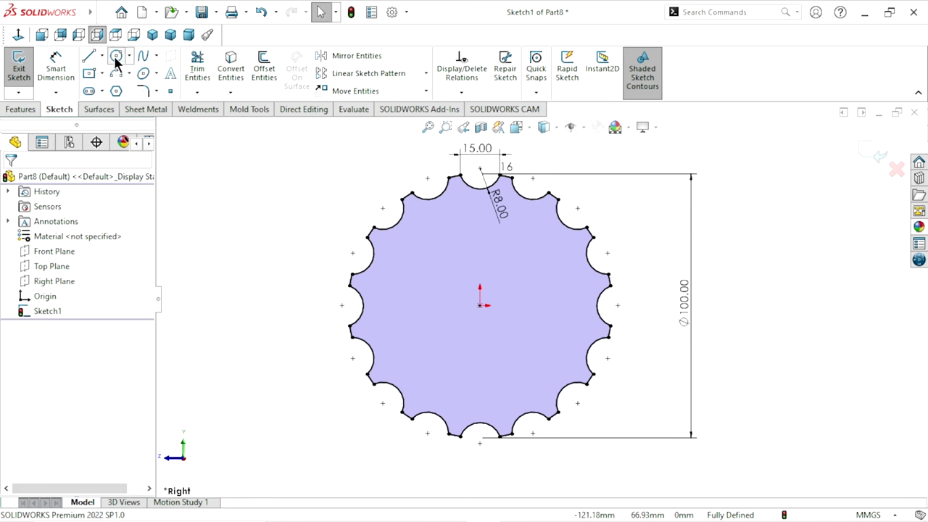
left_click(114, 55)
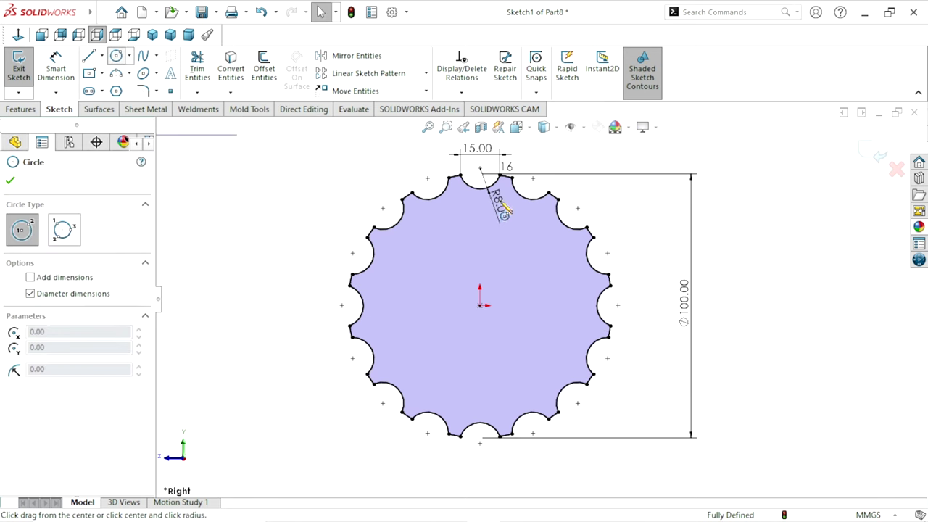
left_click(480, 306)
left_click(507, 293)
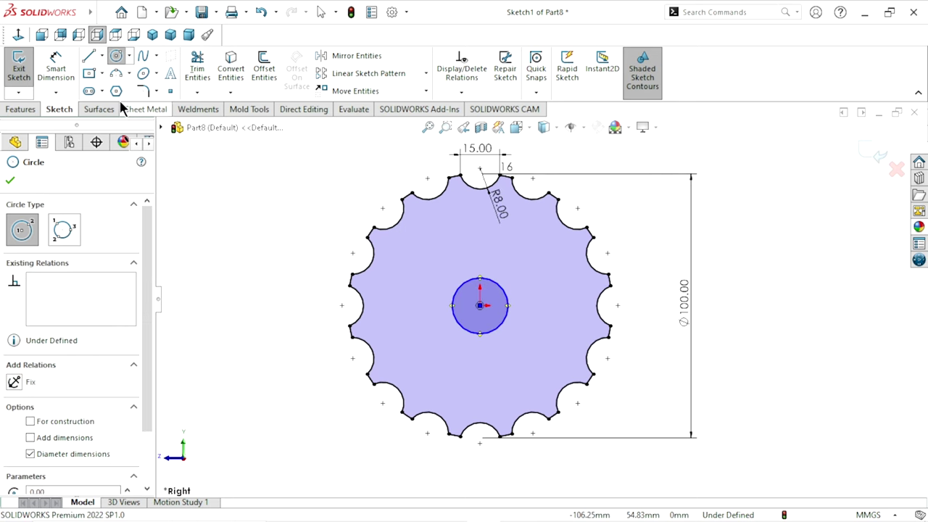
Step: Dimension the bore circle's diameter to 18 mm
left_click(53, 66)
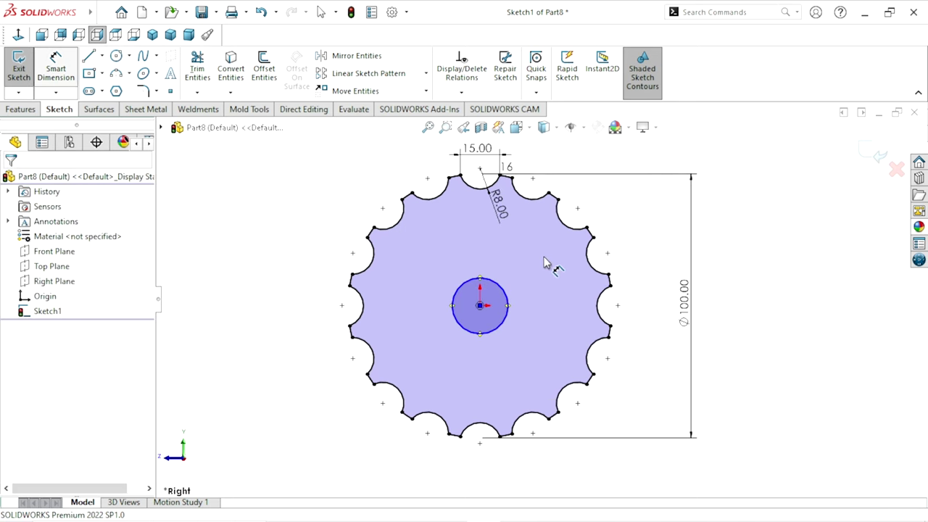
left_click(512, 307)
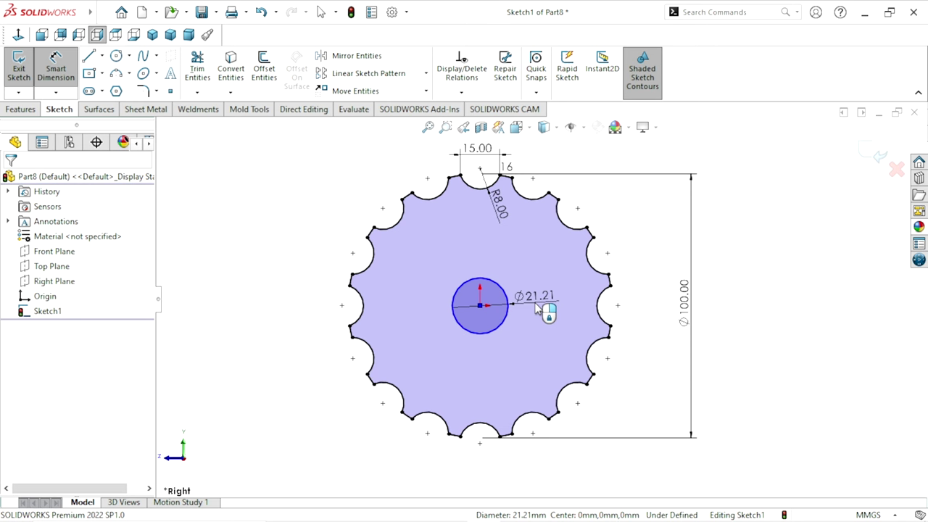
left_click(537, 308)
type("18")
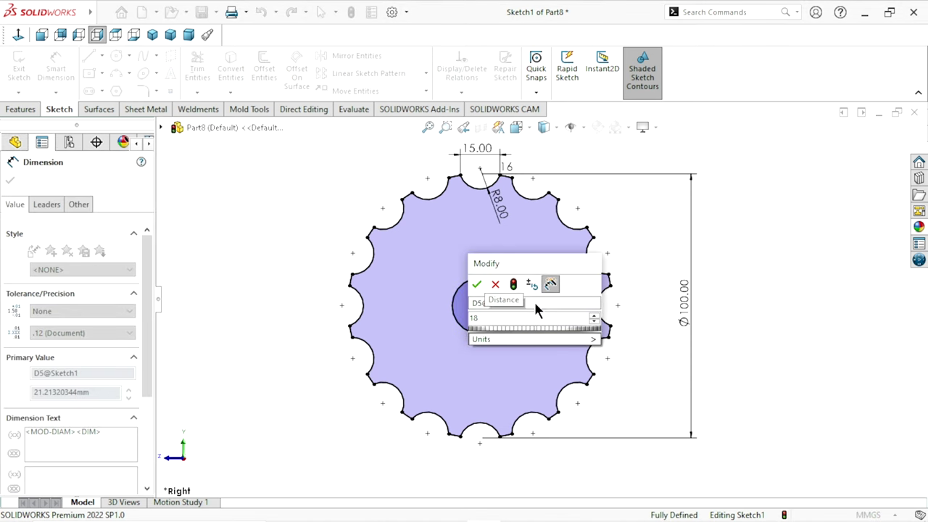
left_click(477, 285)
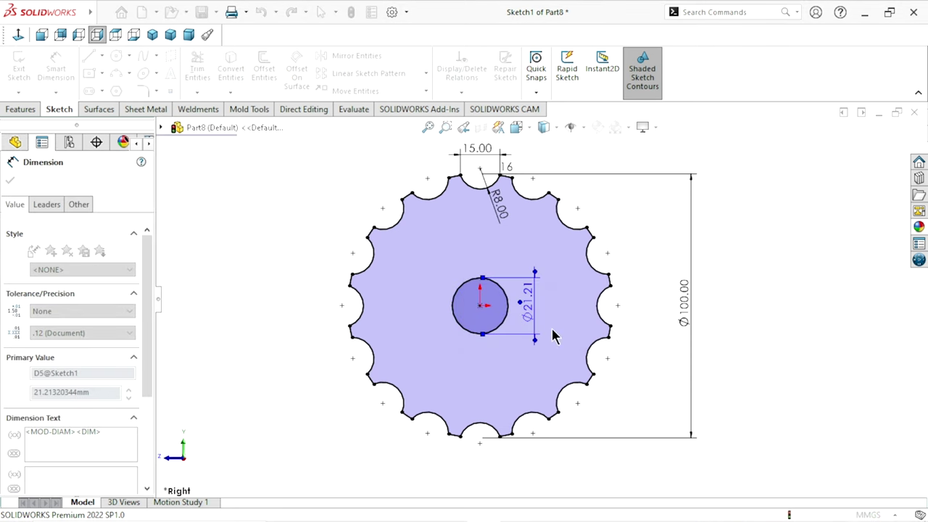
scroll(525, 330, "down", 2)
scroll(503, 302, "down", 2)
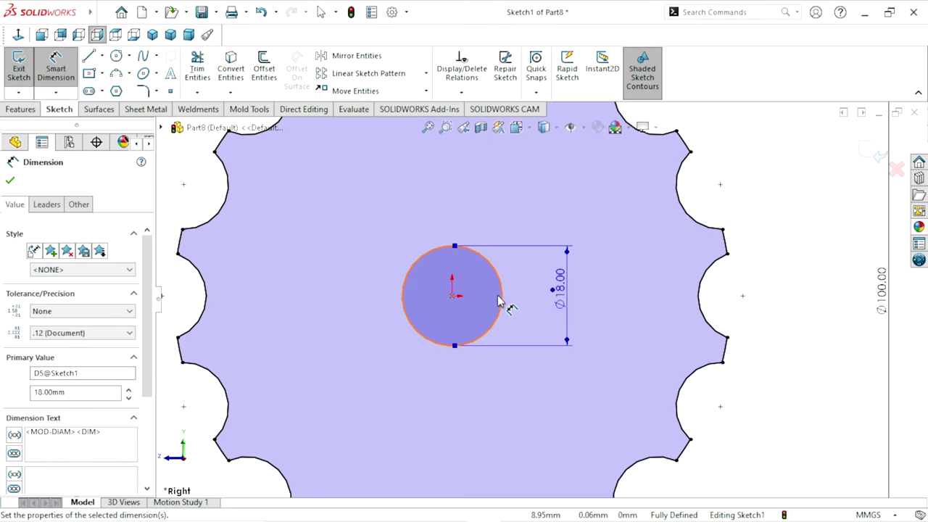
left_click(10, 181)
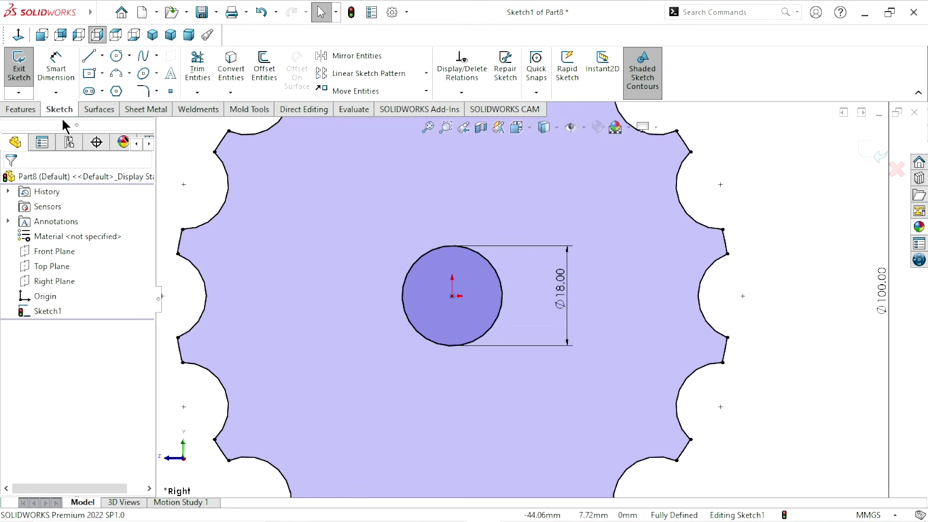
Step: Draw a corner rectangle above the bore, overlapping its top edge as a keyway
left_click(102, 74)
left_click(108, 88)
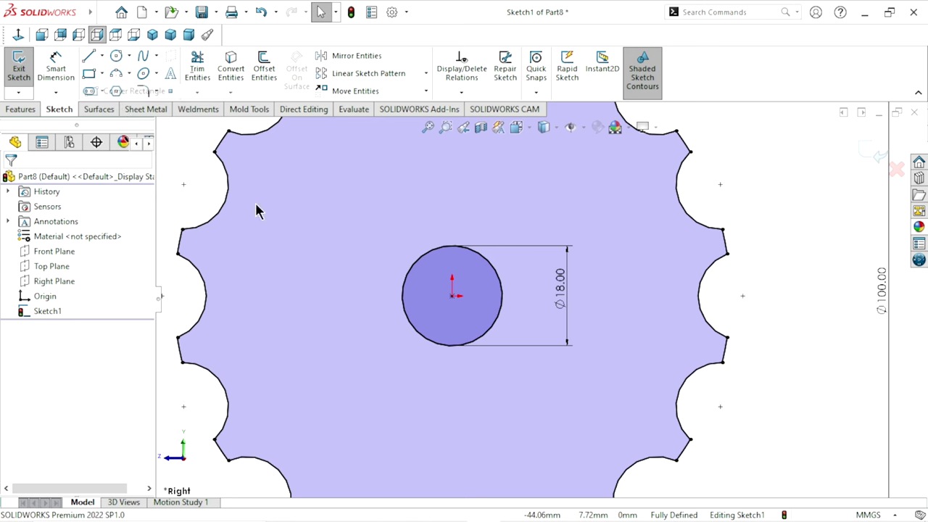
left_click(434, 229)
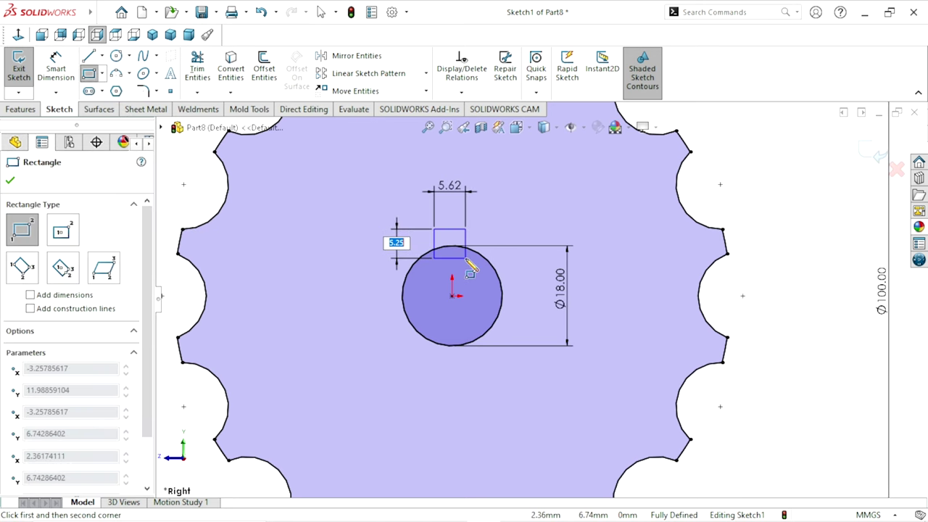
left_click(473, 254)
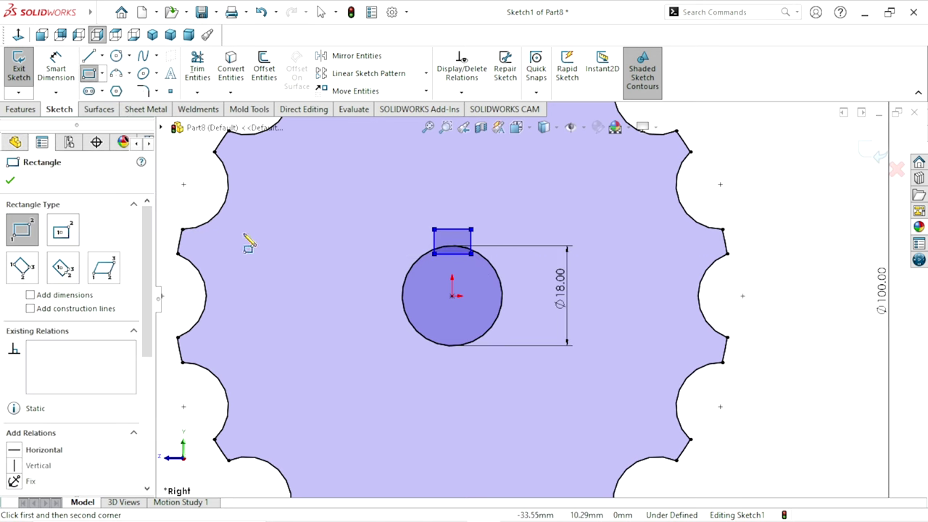
left_click(10, 181)
left_click(56, 68)
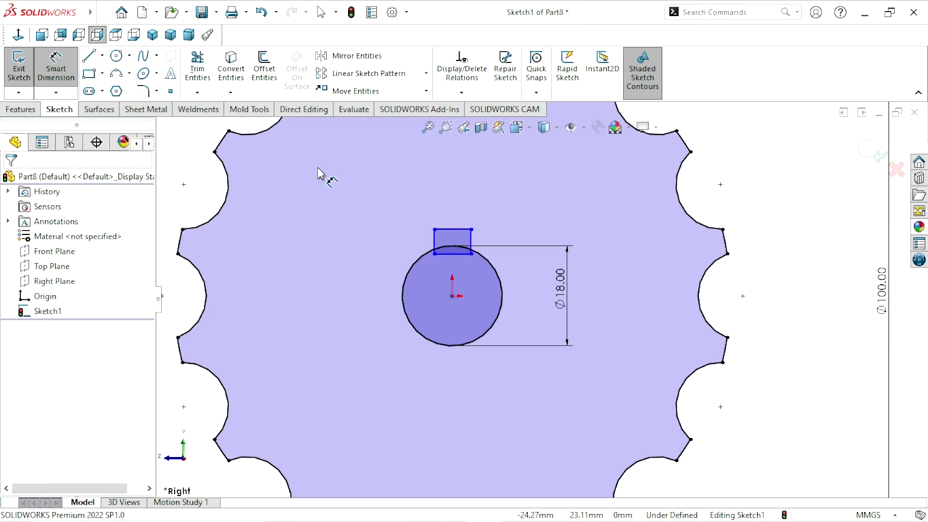
Step: Dimension the keyway's top edge to 6 mm and its height above the origin to 12 mm
left_click(454, 231)
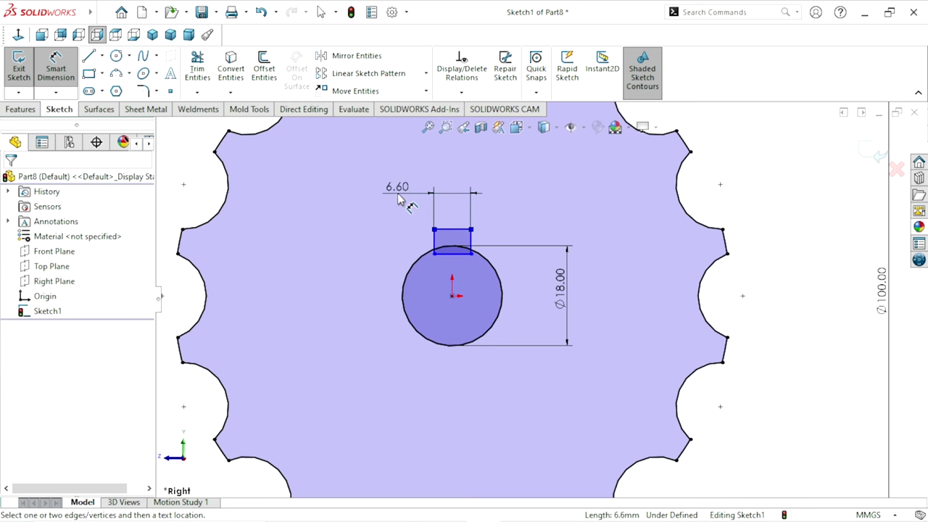
left_click(395, 188)
type("6")
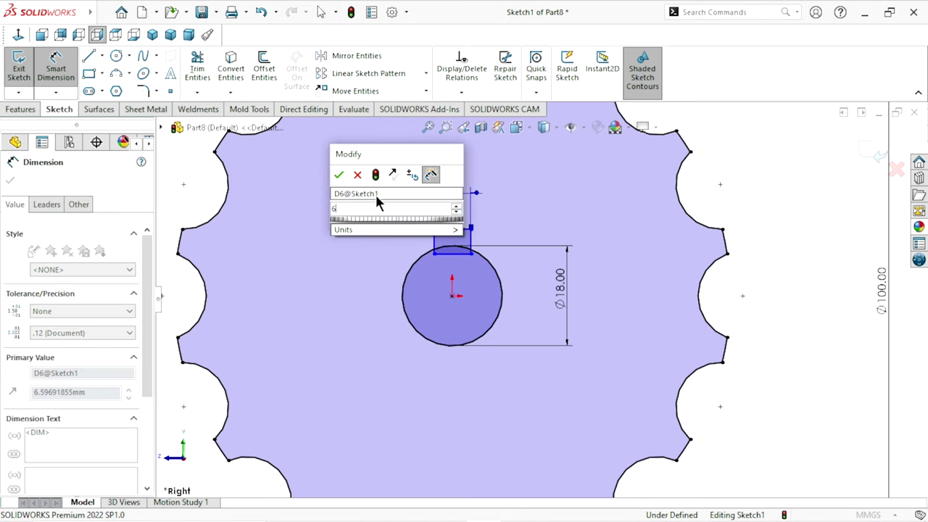
left_click(339, 175)
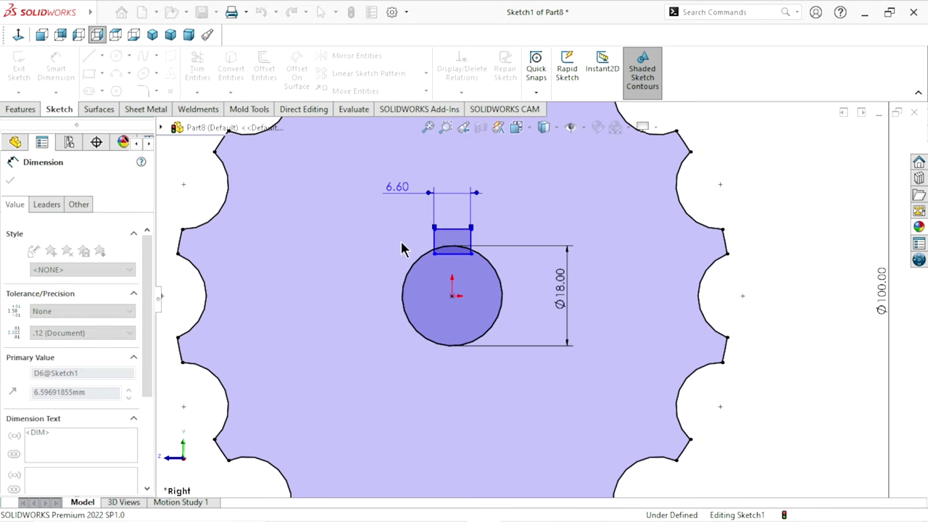
left_click(452, 296)
left_click(462, 232)
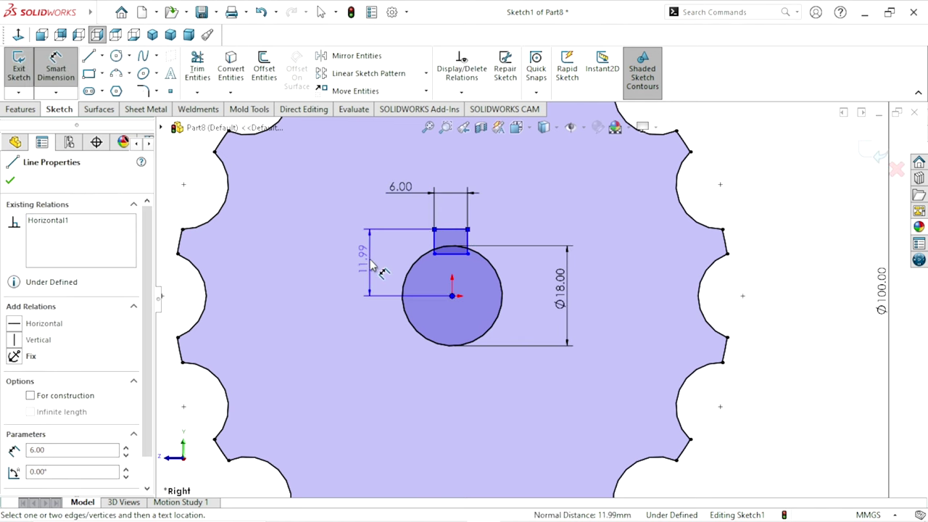
left_click(372, 267)
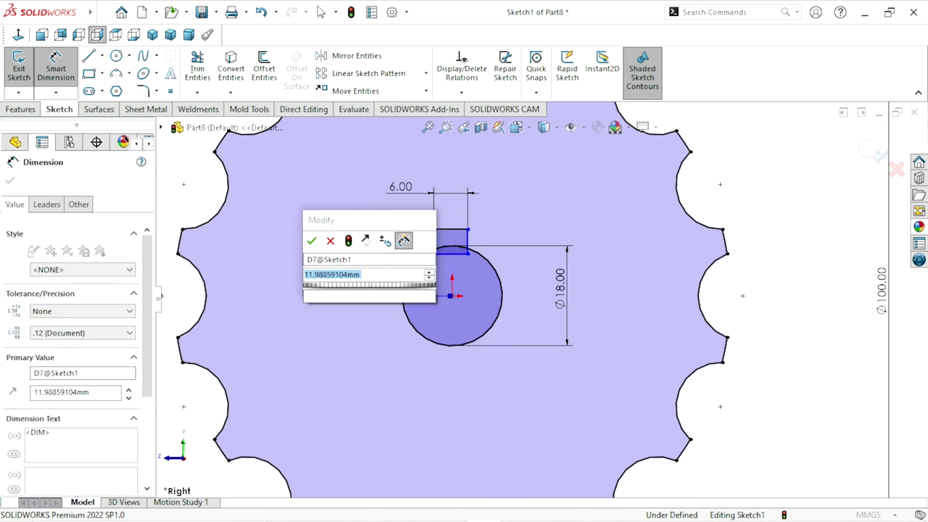
type("12")
left_click(312, 240)
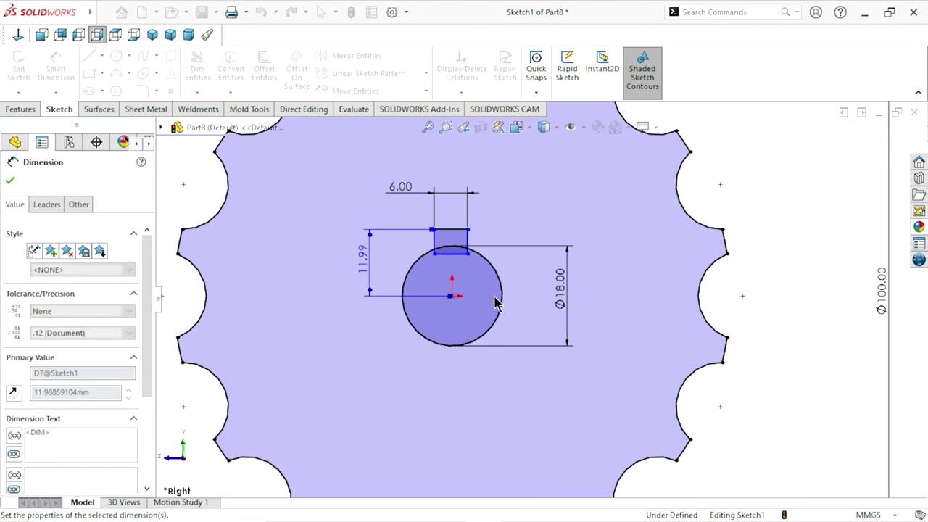
left_click(10, 181)
key("Escape")
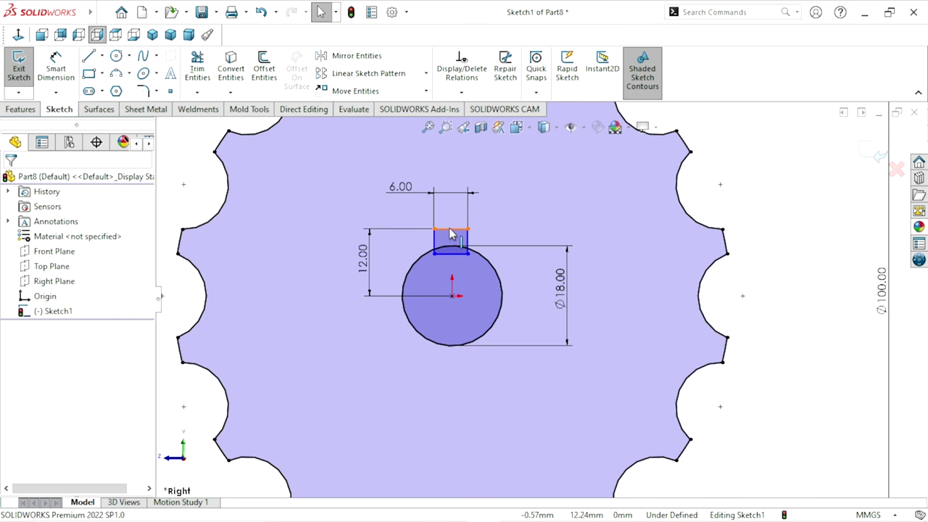
Step: Make the keyway's top-edge midpoint vertical with the origin to centre it
left_click(451, 230)
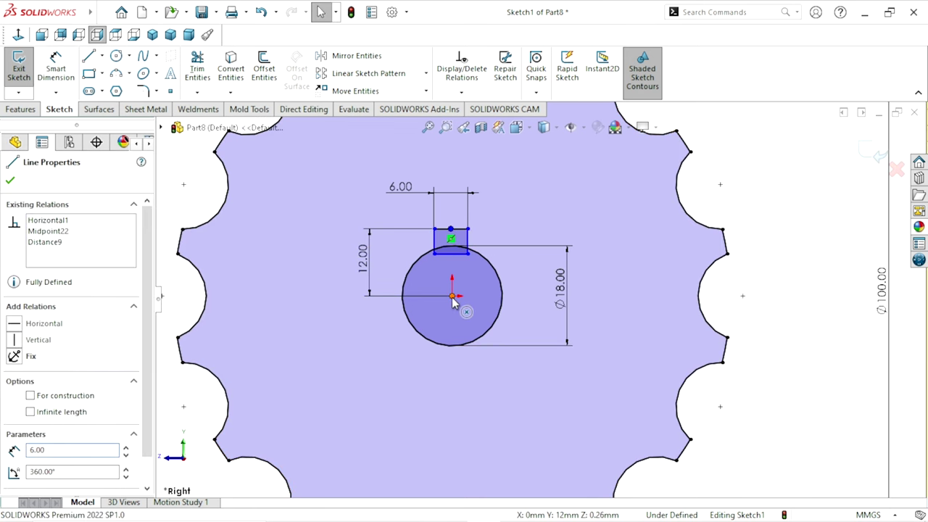
left_click(452, 295, "ctrl")
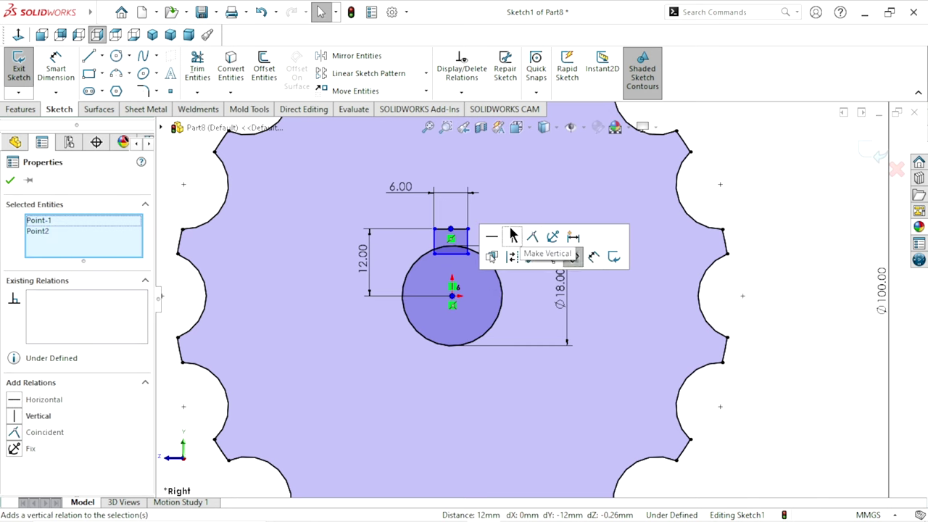
left_click(512, 236)
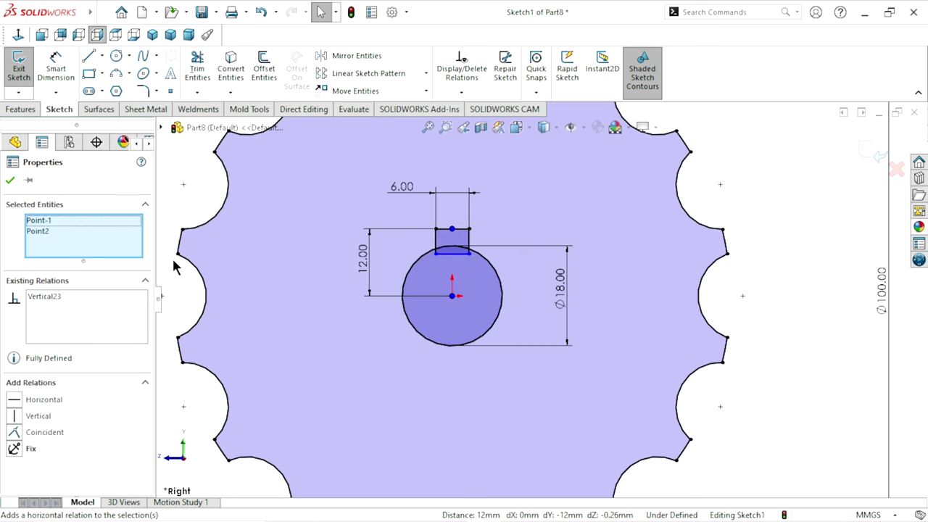
Step: Dimension the keyway's right edge to a 4 mm height, fully defining Sketch1
left_click(10, 182)
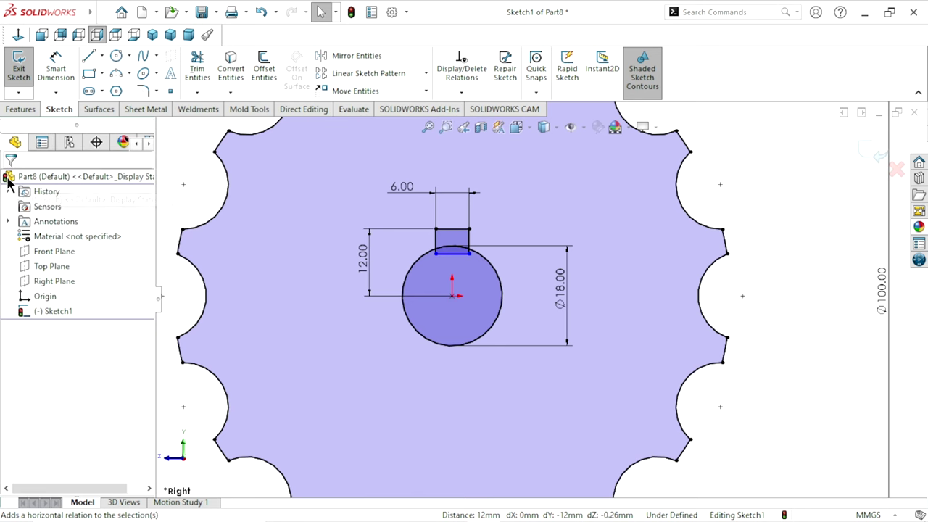
scroll(475, 309, "down", 1)
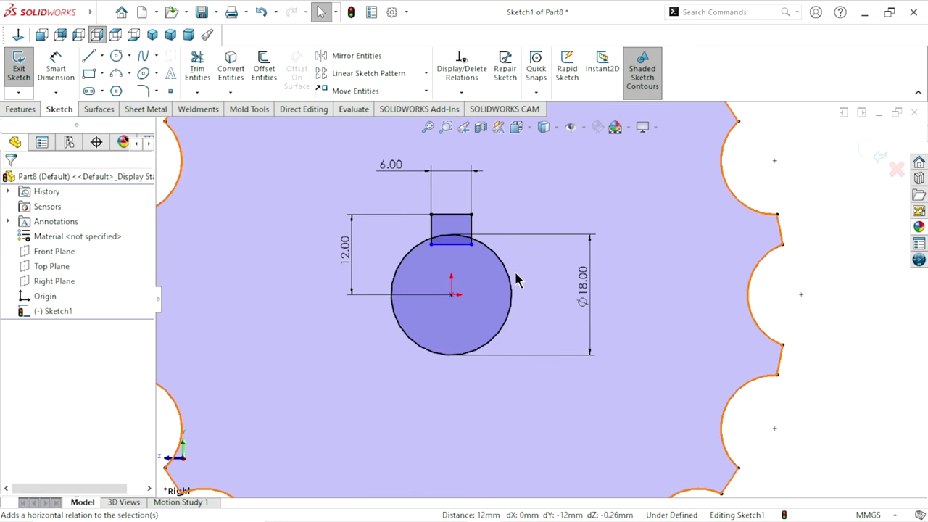
scroll(518, 282, "up", 1)
scroll(518, 281, "down", 1)
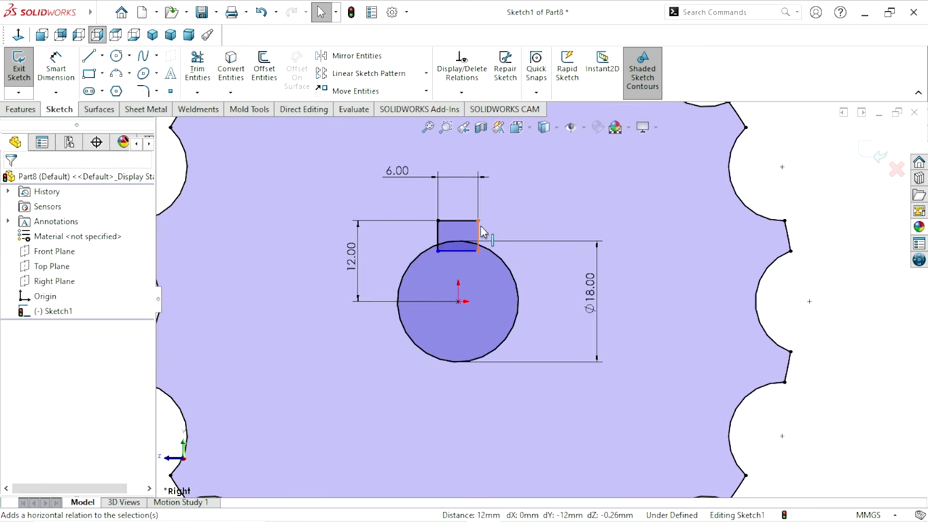
left_click(56, 69)
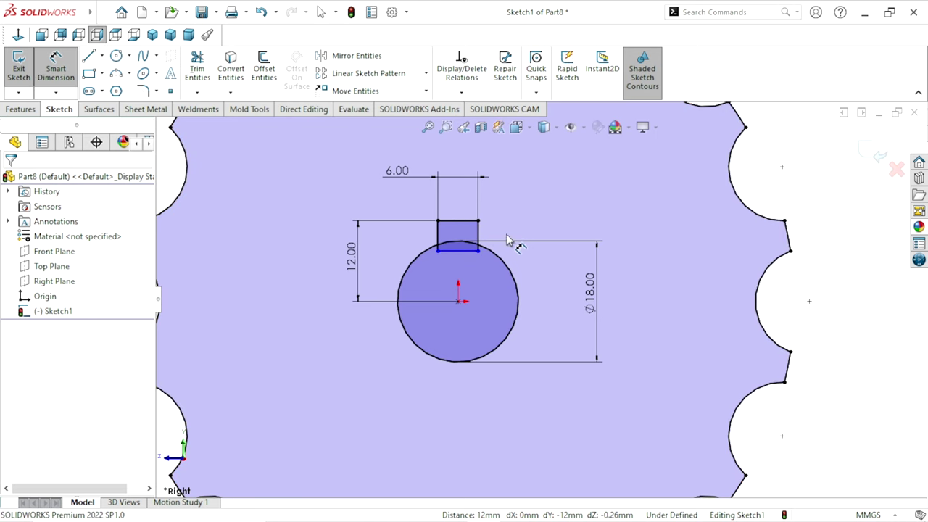
left_click(479, 239)
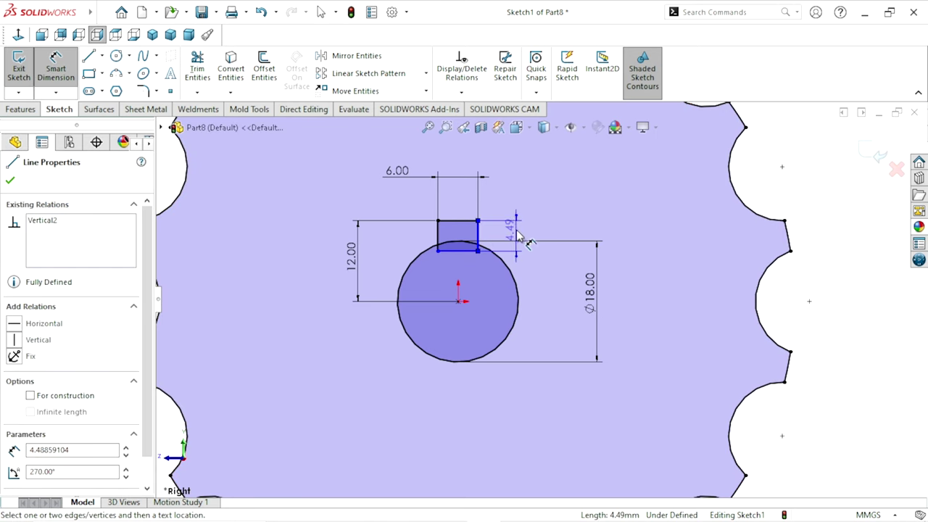
left_click(519, 236)
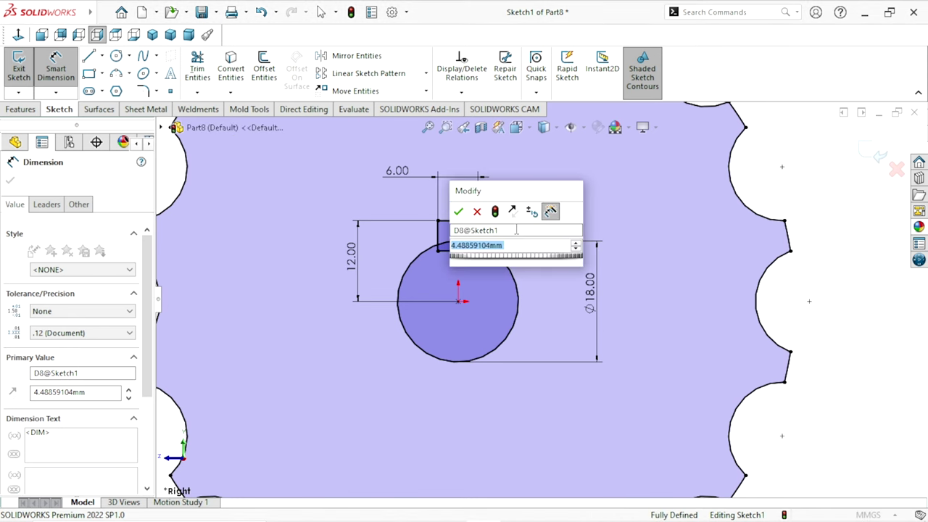
type("4")
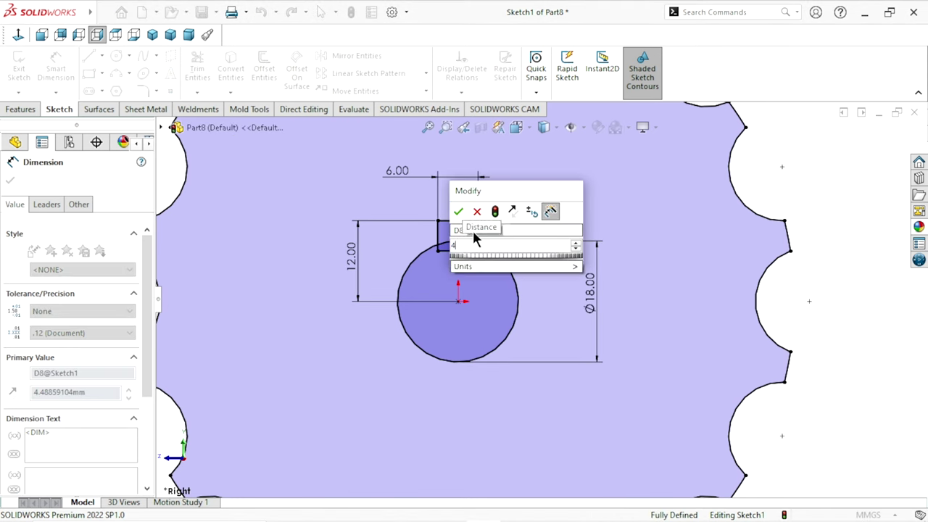
left_click(458, 211)
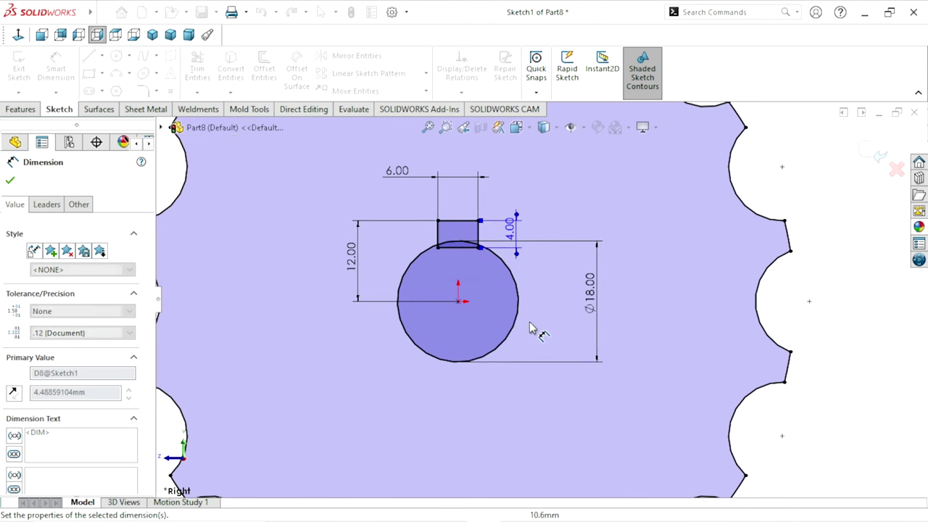
scroll(529, 319, "up", 2)
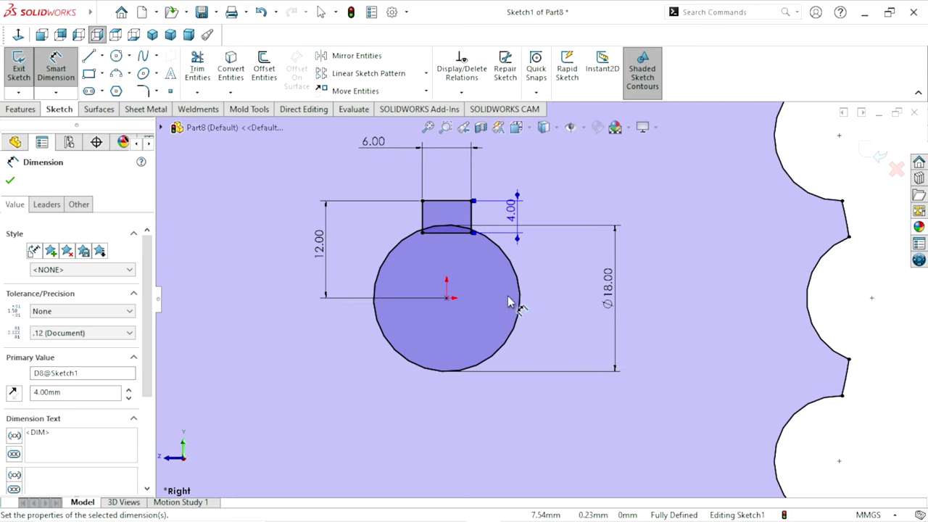
left_click(319, 249)
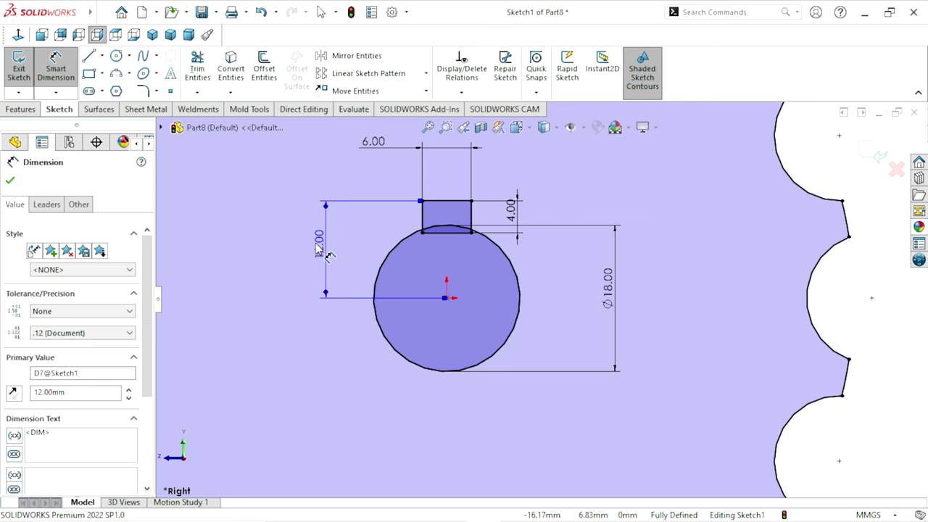
left_click(10, 182)
scroll(447, 308, "down", 3)
scroll(540, 319, "up", 2)
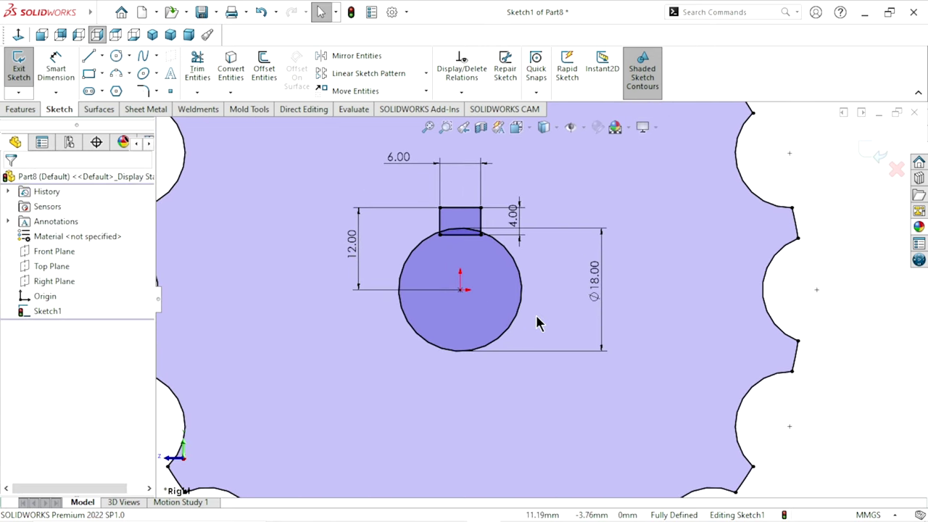
Step: Power-trim away the bore arc and the keyway's bottom edge inside the slot
left_click(197, 67)
scroll(487, 265, "down", 4)
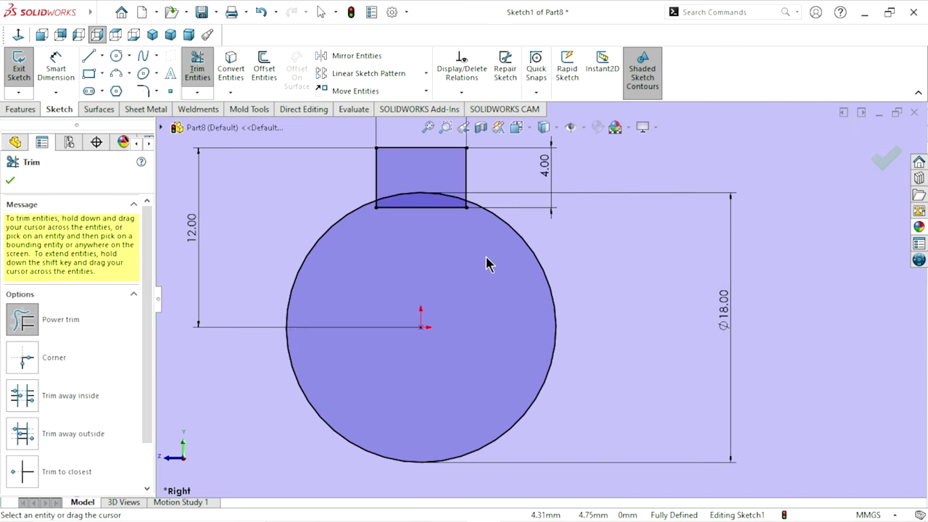
left_click_drag(399, 197, 421, 176)
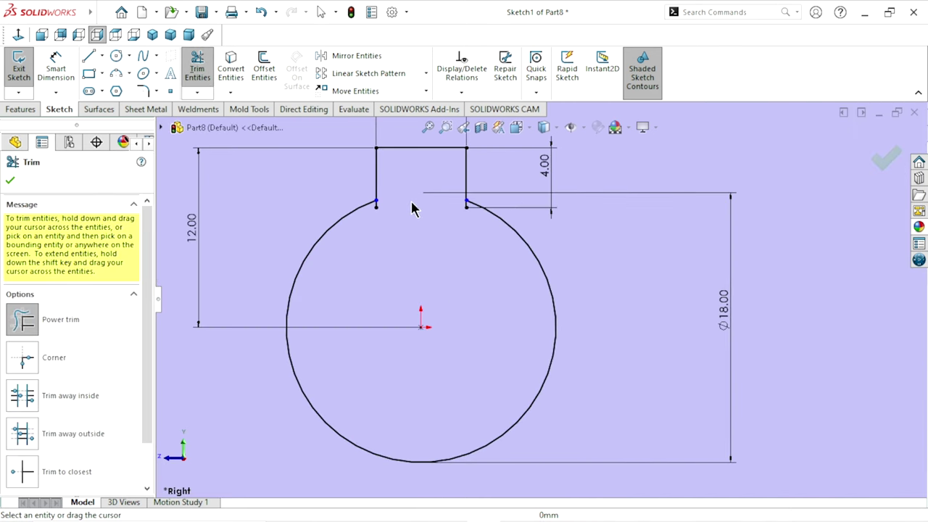
scroll(401, 216, "down", 5)
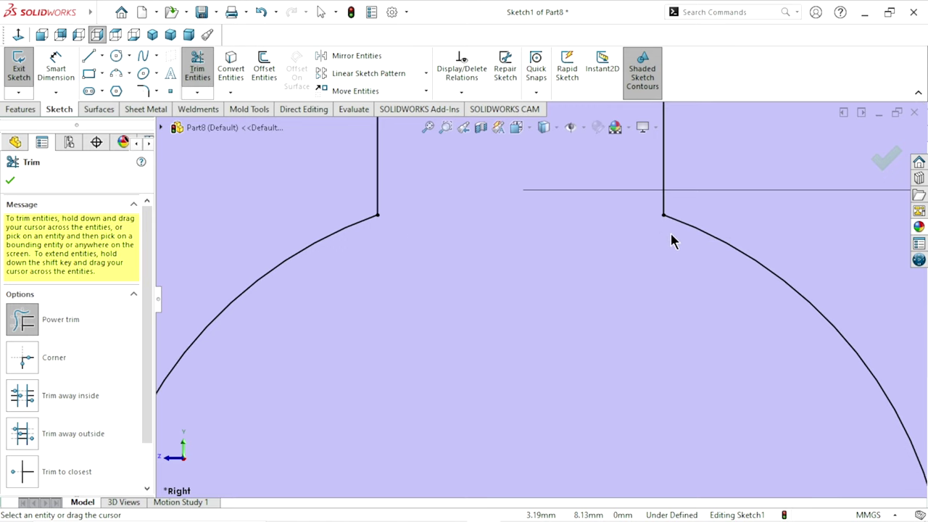
scroll(522, 269, "up", 1)
scroll(495, 303, "up", 5)
scroll(586, 404, "down", 2)
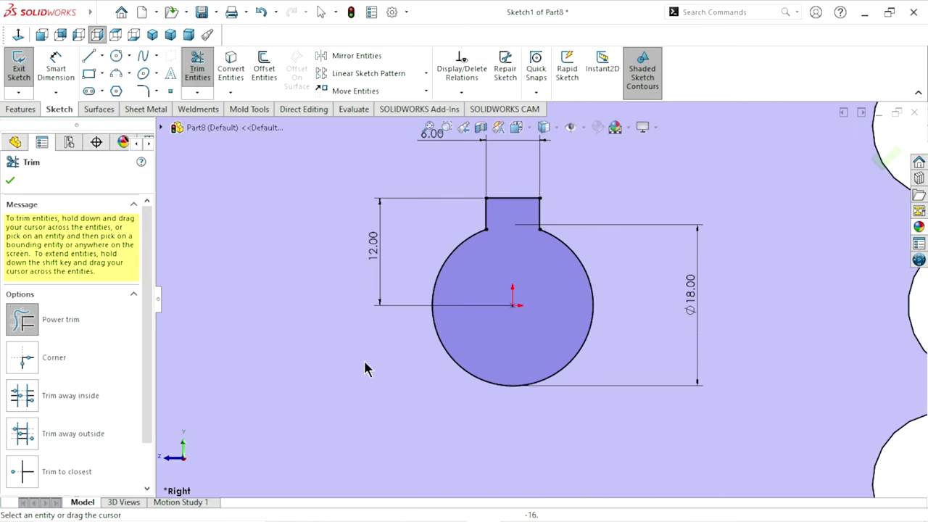
left_click(10, 180)
scroll(566, 306, "up", 5)
scroll(566, 306, "up", 1)
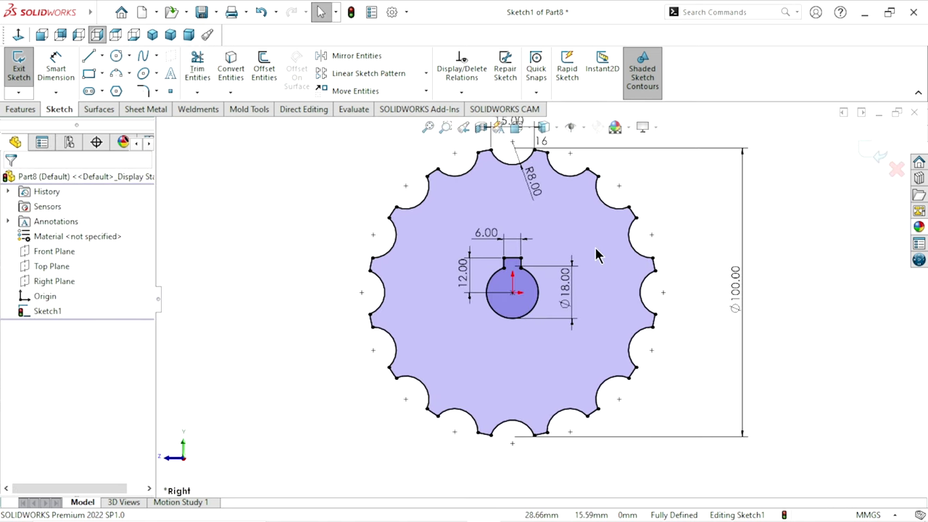
Step: Extrude the keyed sprocket sketch 17 mm about its mid plane into Boss-Extrude1
left_click(21, 110)
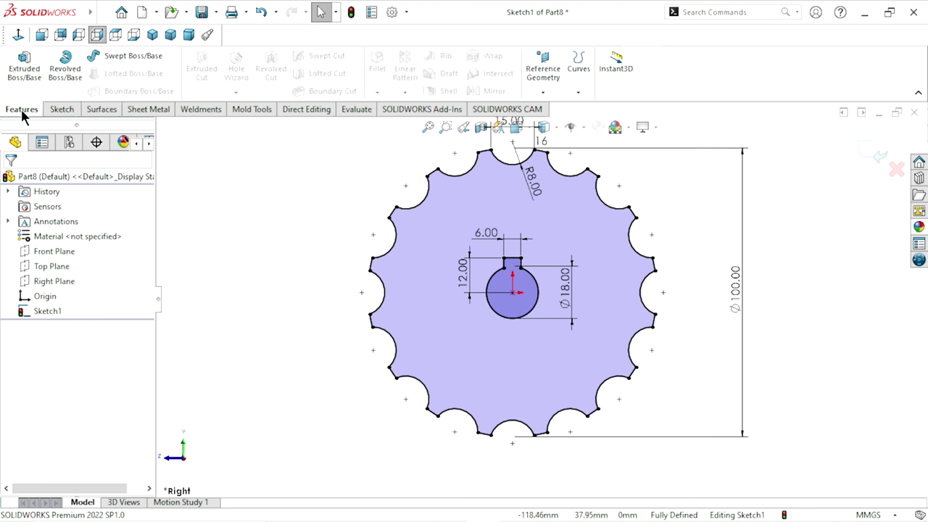
left_click(24, 69)
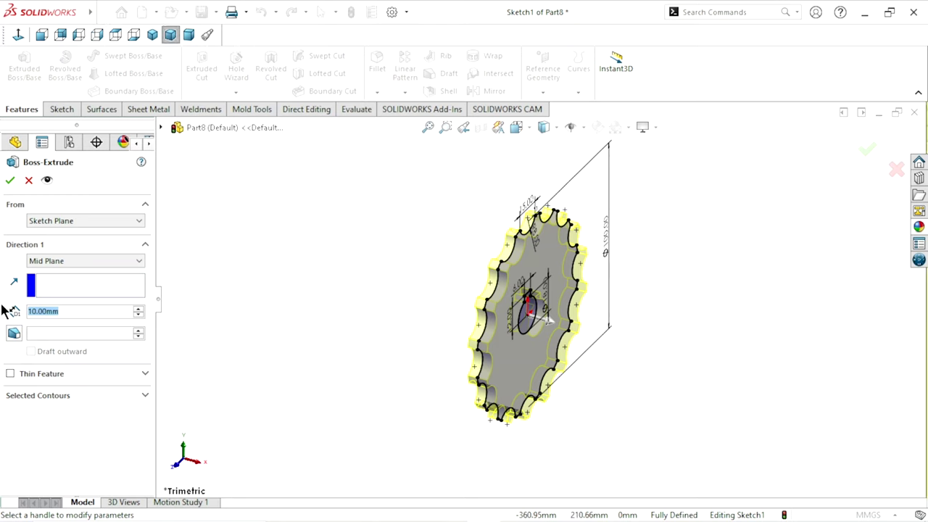
type("17")
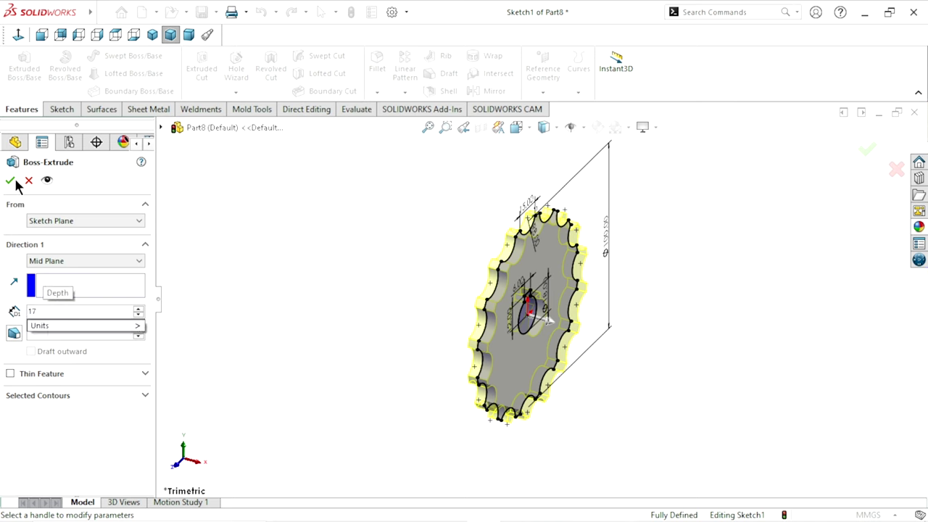
key("Return")
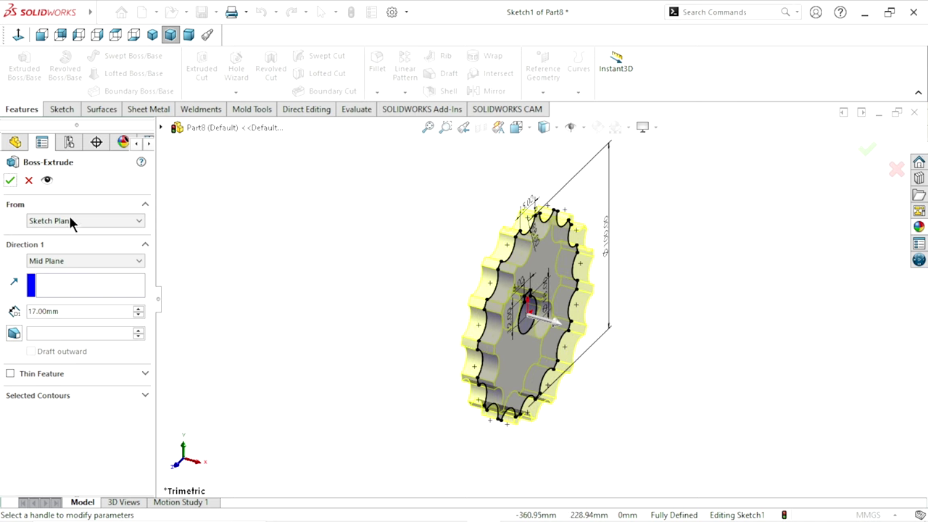
left_click(11, 182)
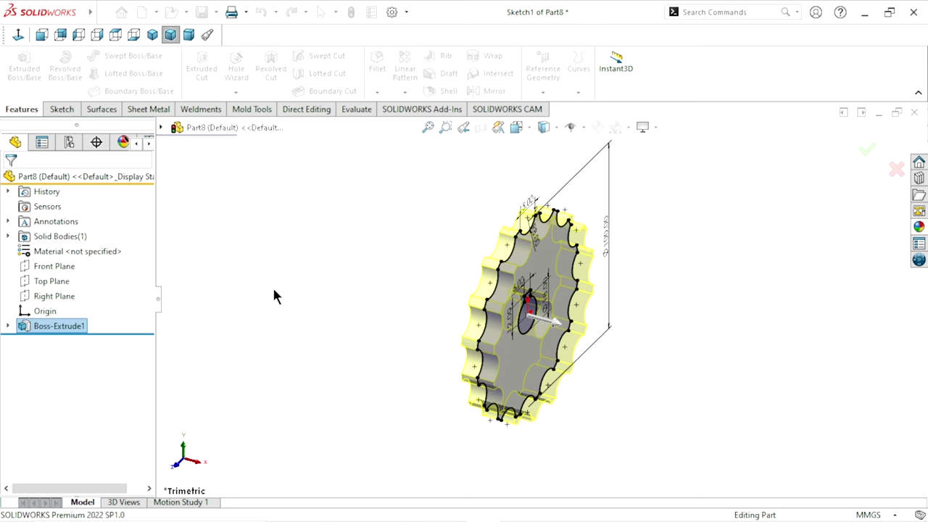
scroll(606, 324, "down", 2)
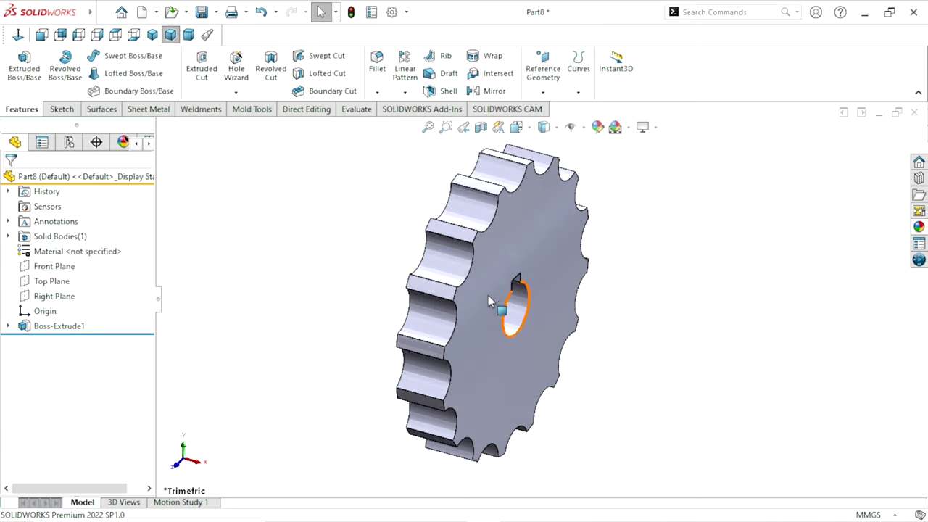
Step: Orbit the solid sprocket and snap it to the isometric view
mouse_move(534, 292)
middle_mouse_down()
mouse_move(534, 327)
mouse_move(659, 249)
mouse_move(457, 294)
mouse_move(421, 327)
mouse_move(742, 276)
middle_mouse_up()
left_click(150, 36)
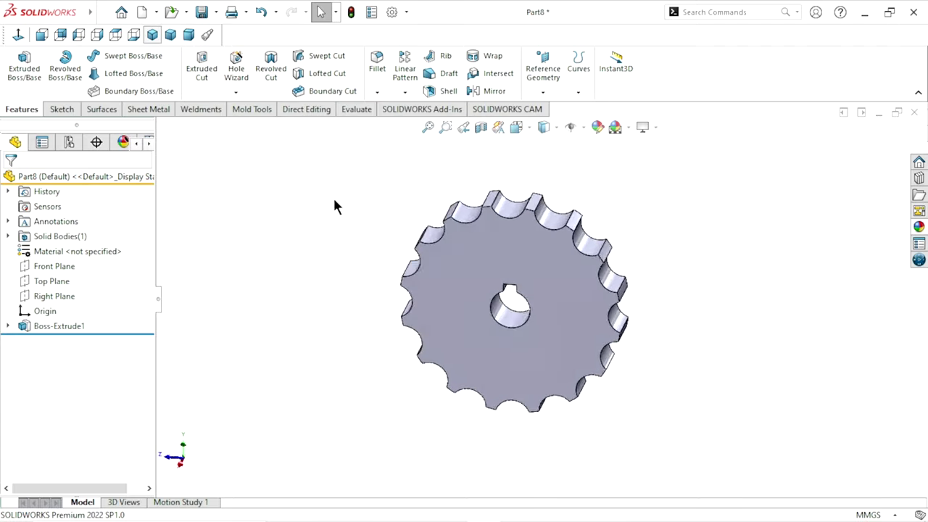
Step: Apply the Solid Yellow appearance from the appearances library to the whole sprocket
left_click(919, 226)
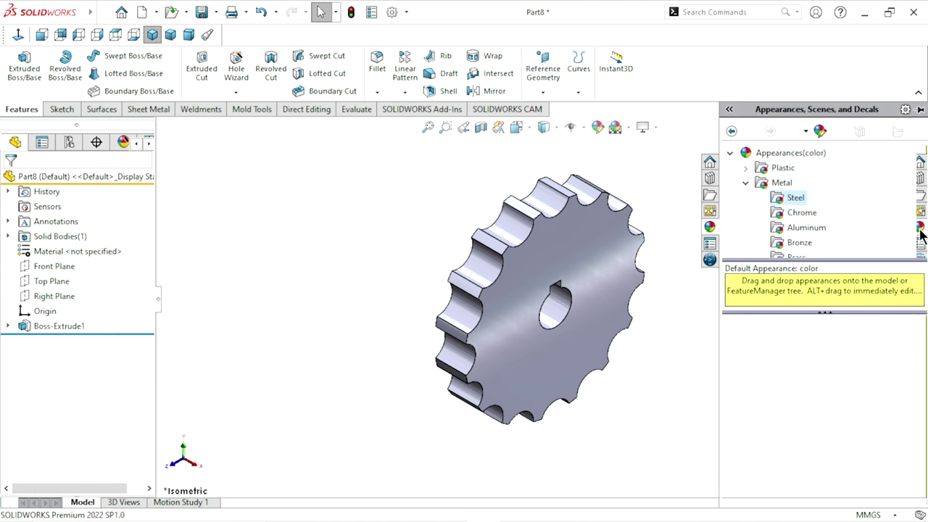
scroll(796, 205, "down", 5)
scroll(796, 207, "down", 5)
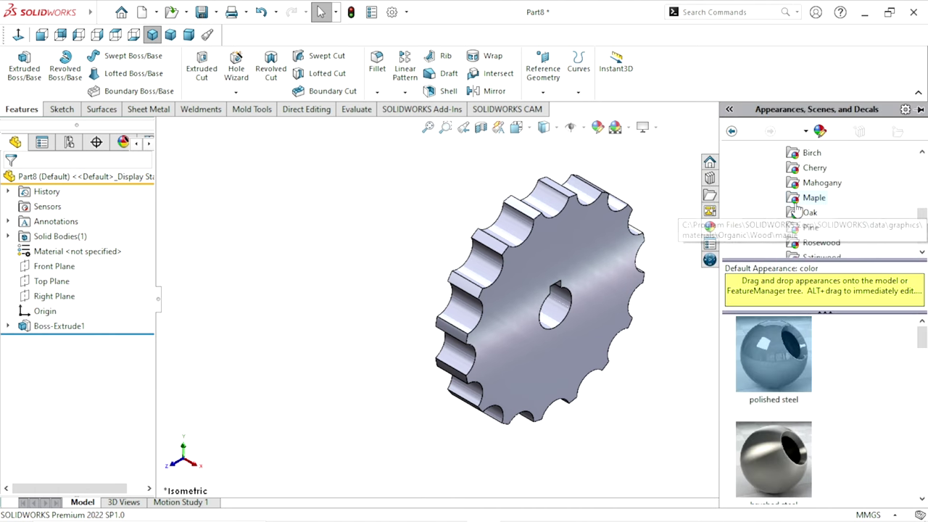
scroll(863, 224, "up", 5)
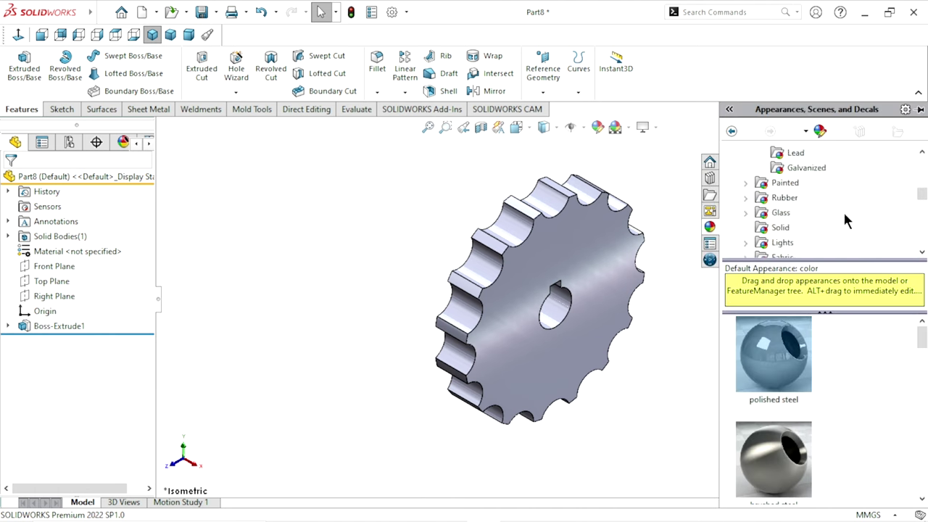
scroll(778, 205, "down", 2)
left_click(746, 183)
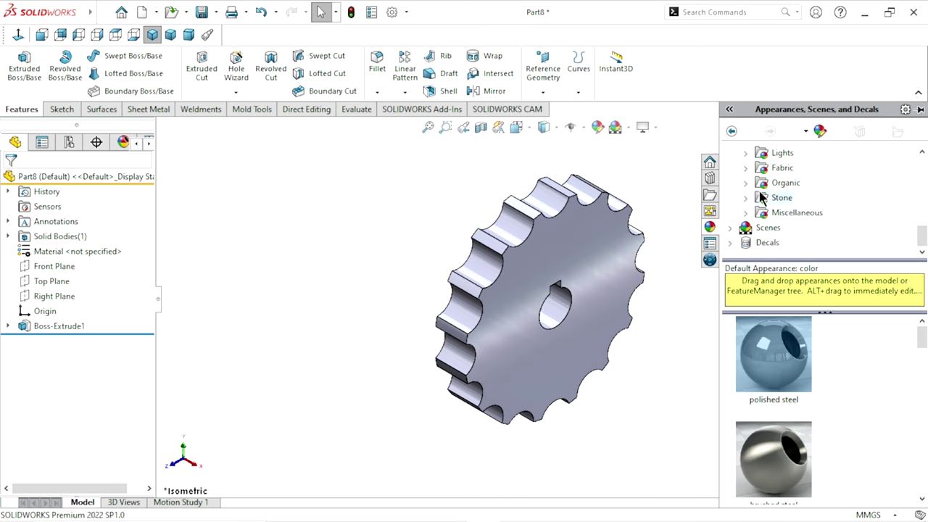
scroll(812, 215, "up", 4)
scroll(813, 216, "up", 3)
scroll(813, 214, "up", 1)
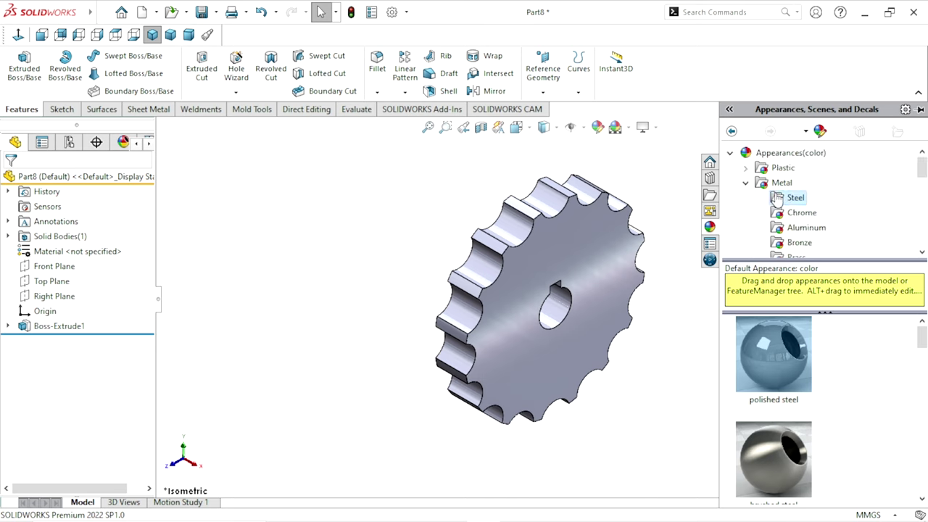
left_click(747, 183)
scroll(858, 233, "down", 1)
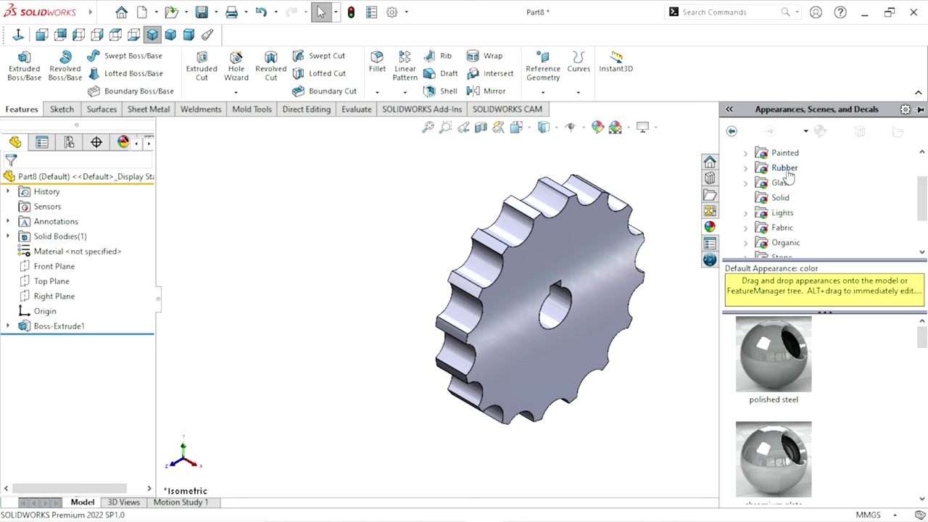
scroll(788, 176, "up", 1)
left_click(778, 245)
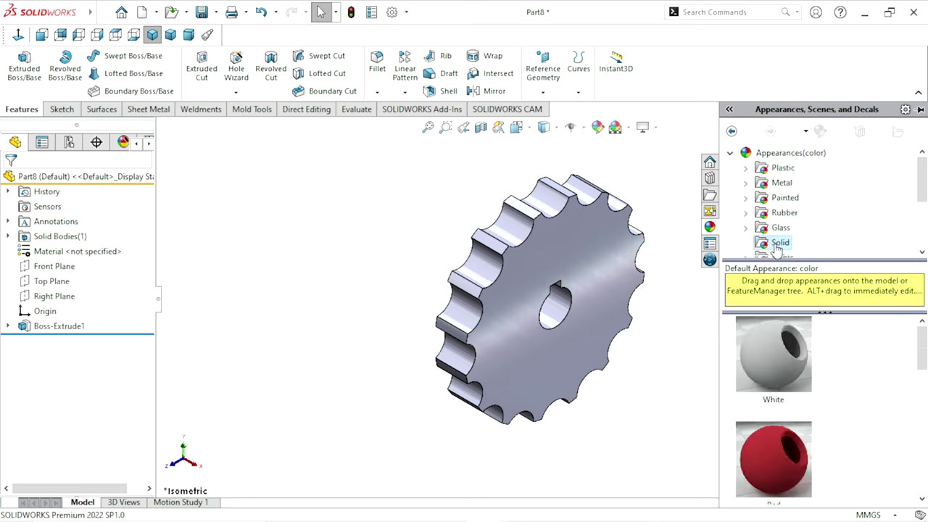
left_click_drag(922, 356, 923, 433)
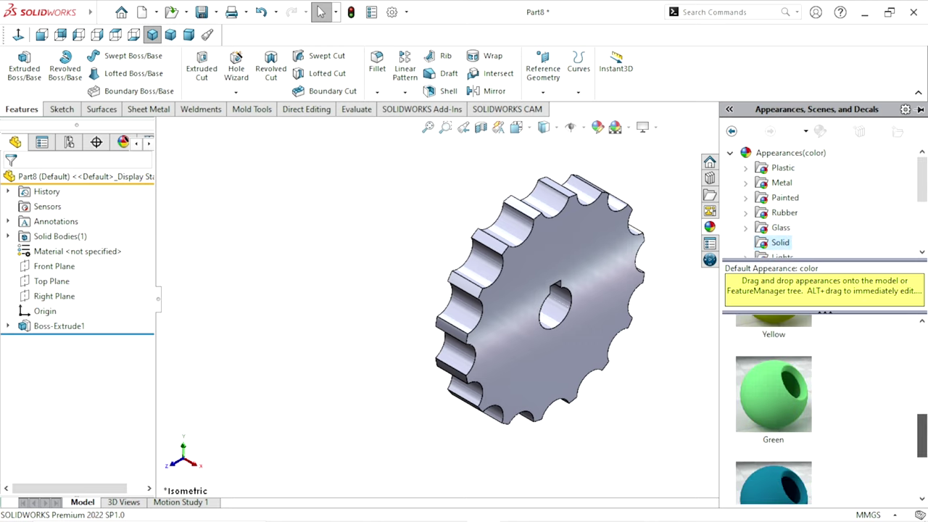
double_click(803, 362)
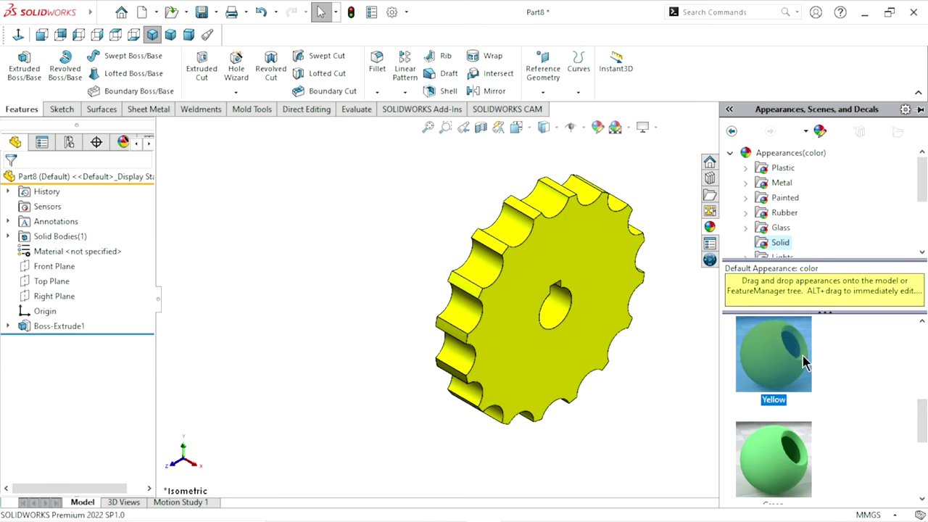
Step: Fillet the edges of the sprocket's front and back faces with a 0.5 mm radius
scroll(639, 335, "down", 2)
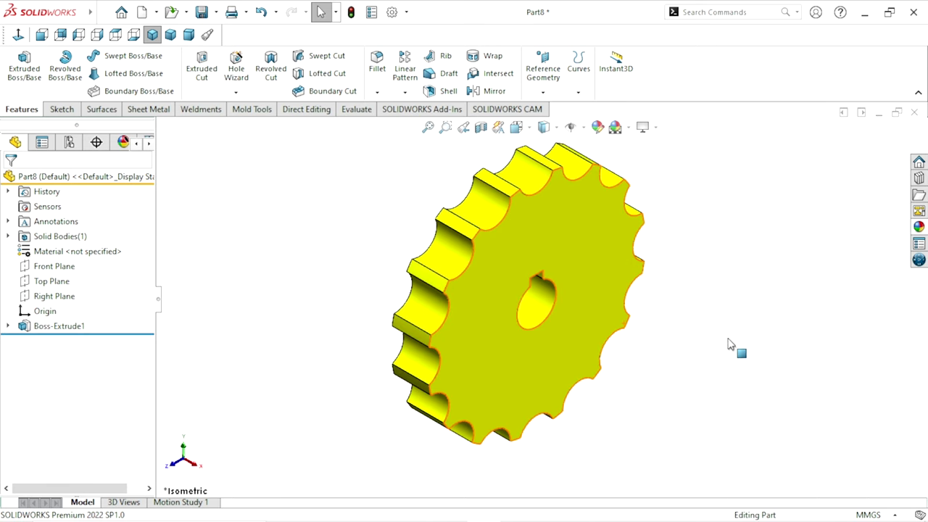
middle_click_drag(732, 345, 690, 304)
scroll(652, 319, "up", 1)
middle_click_drag(629, 328, 570, 284, "ctrl")
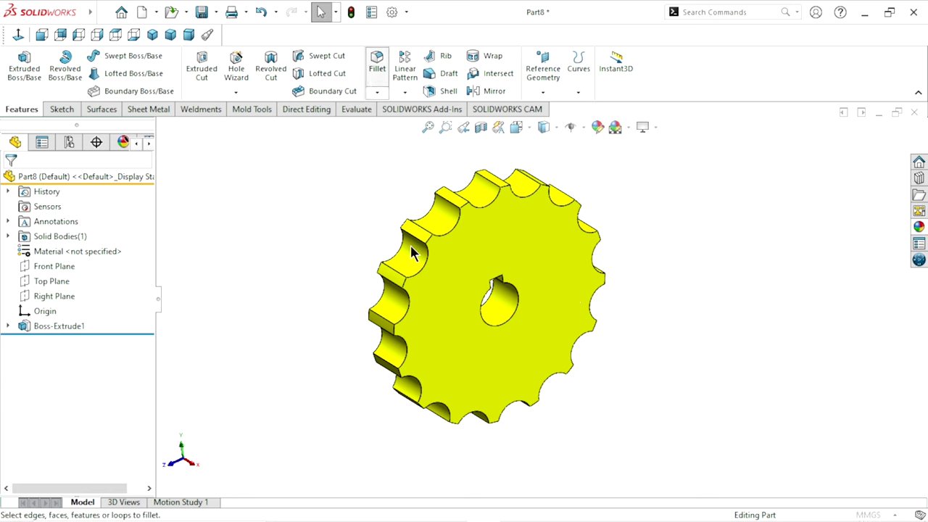
type("0")
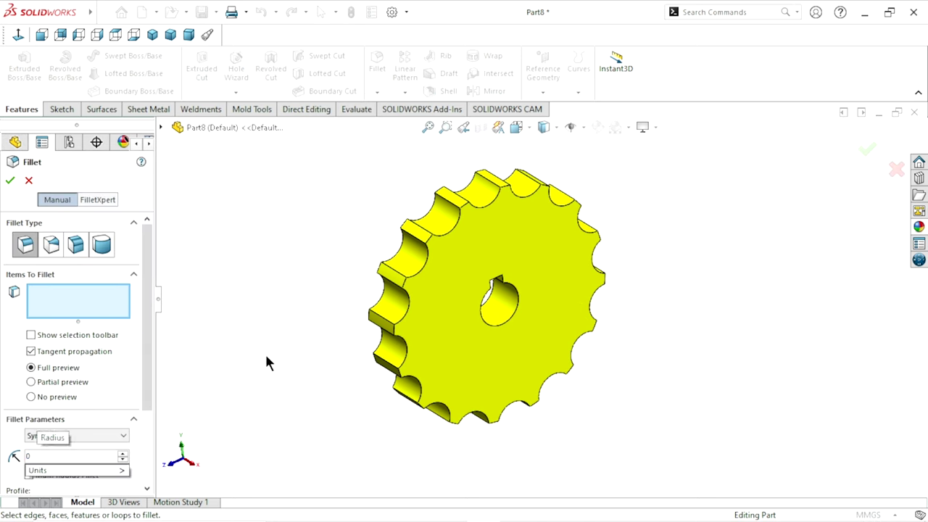
type(".2")
key("BackSpace")
type("5")
key("Return")
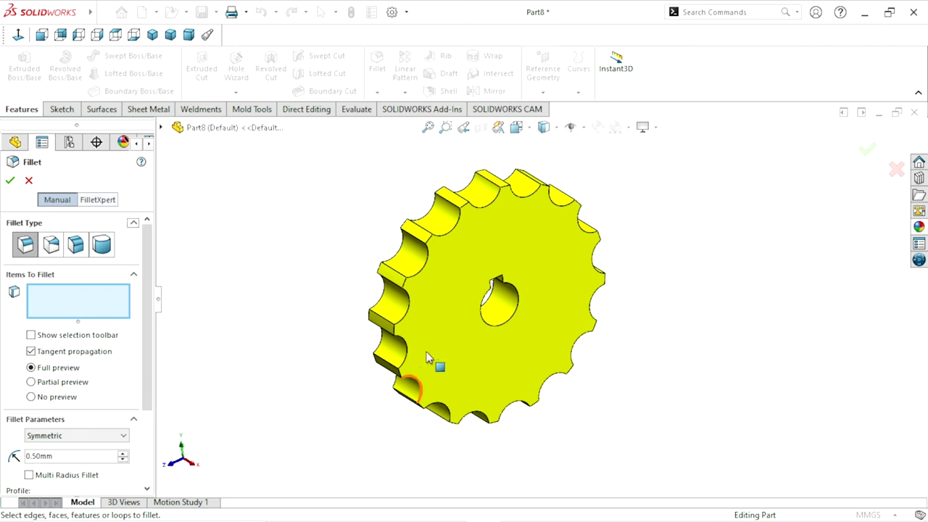
left_click(406, 372)
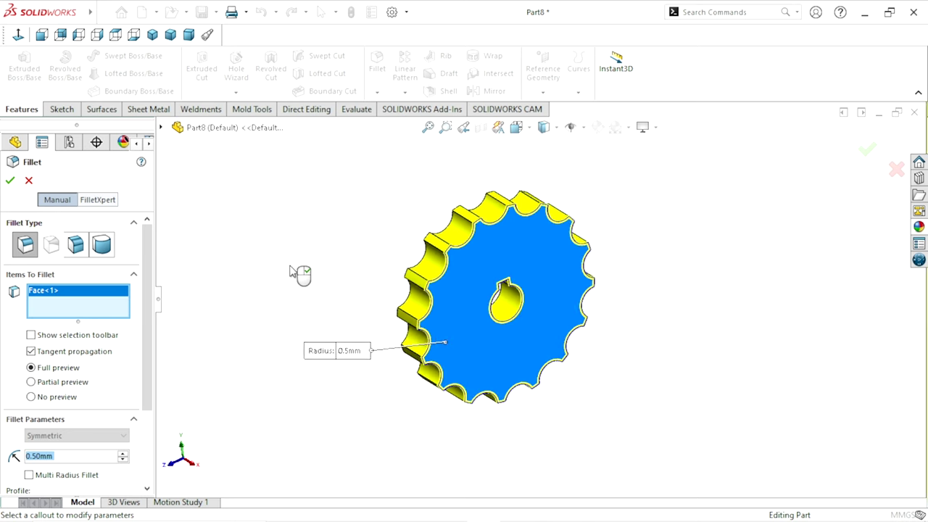
middle_click_drag(300, 271, 528, 296)
left_click(524, 250)
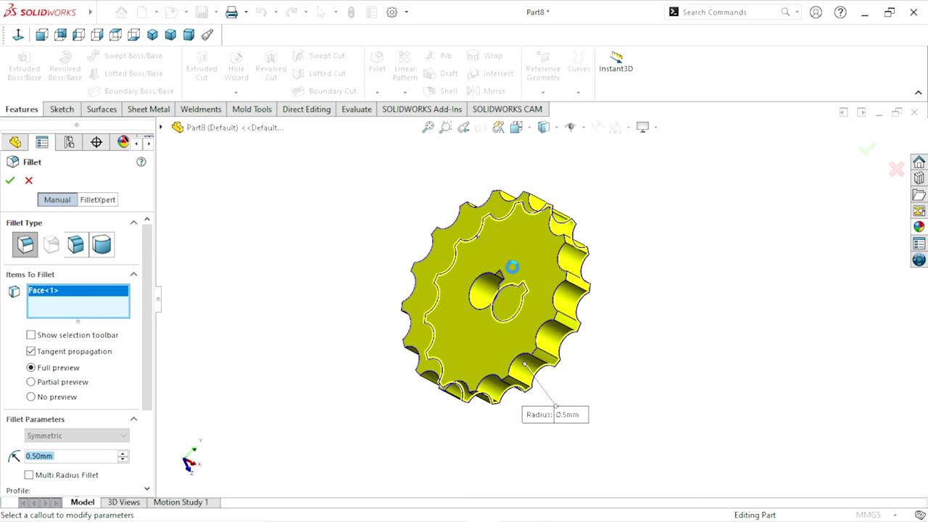
left_click(9, 181)
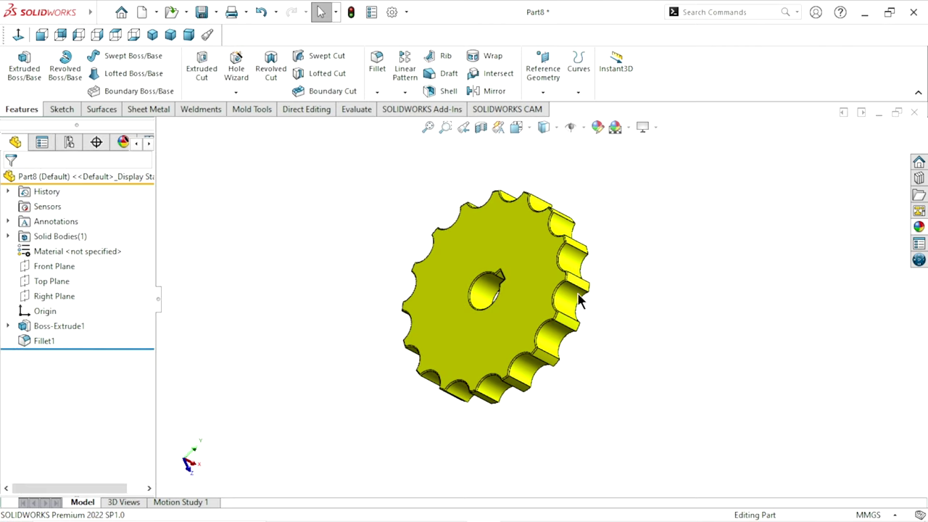
Step: Switch the fillet edit to FilletXpert's Change mode
scroll(549, 266, "down", 5)
scroll(526, 275, "down", 2)
scroll(526, 280, "up", 5)
mouse_move(652, 332)
middle_mouse_down()
mouse_move(491, 336)
mouse_move(458, 399)
middle_mouse_up()
scroll(484, 332, "down", 4)
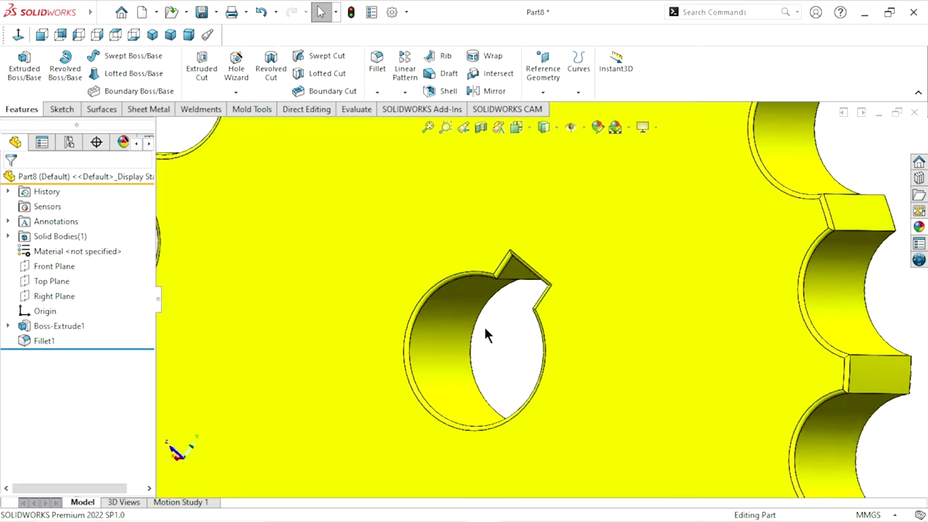
scroll(543, 330, "down", 2)
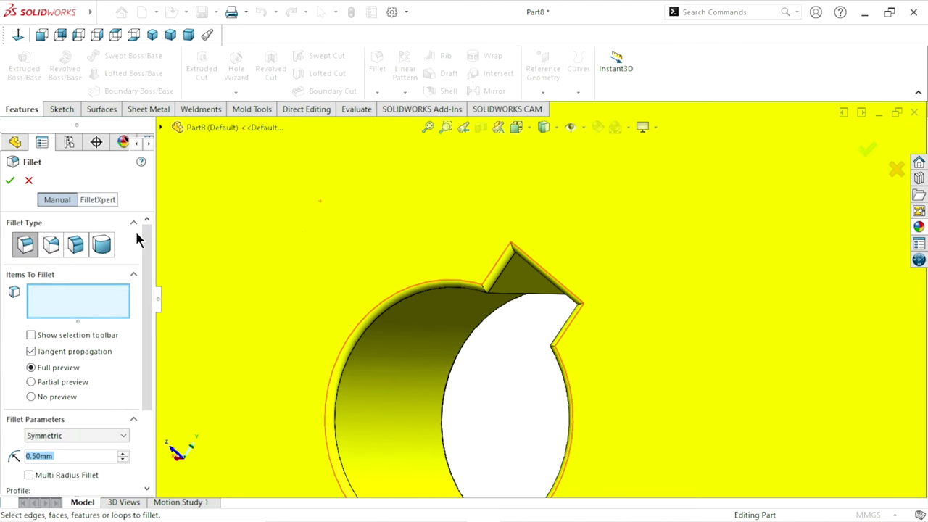
left_click(100, 200)
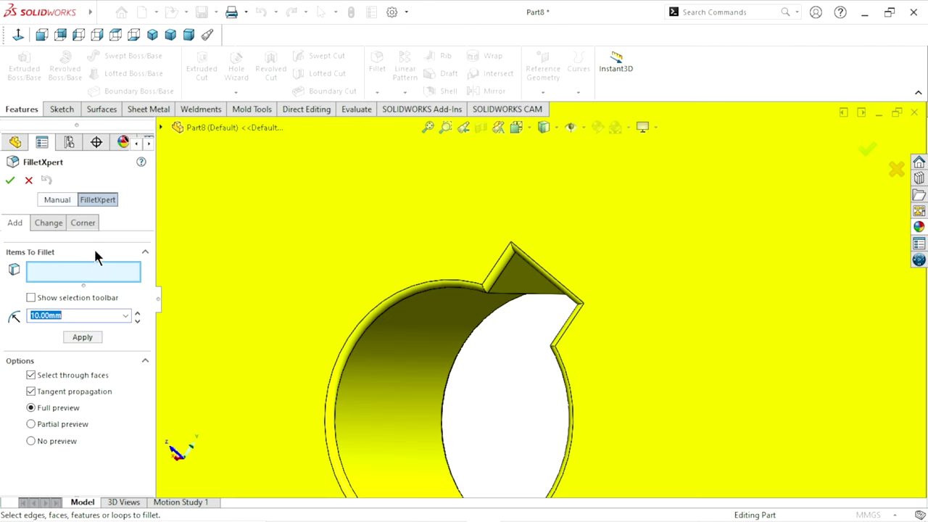
left_click(41, 223)
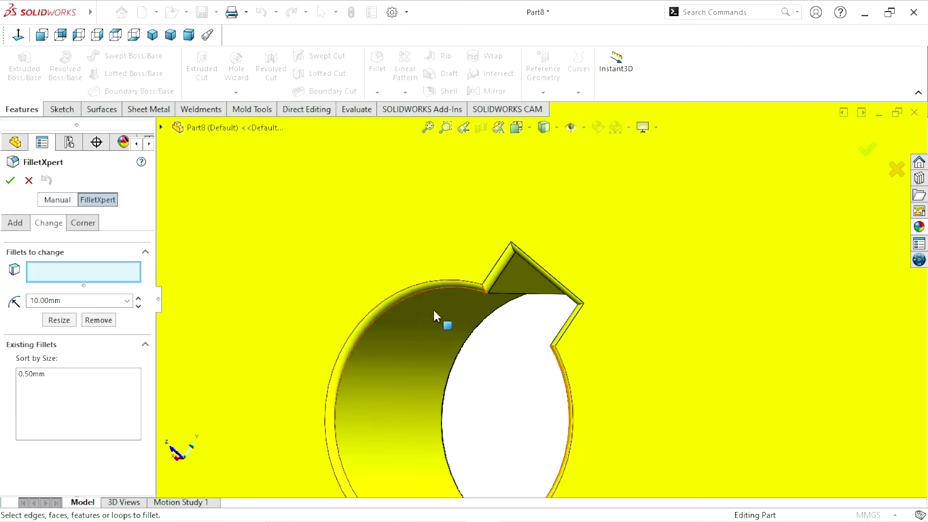
Step: Select the first four keyway fillet faces, including the corner and top faces
left_click(499, 275)
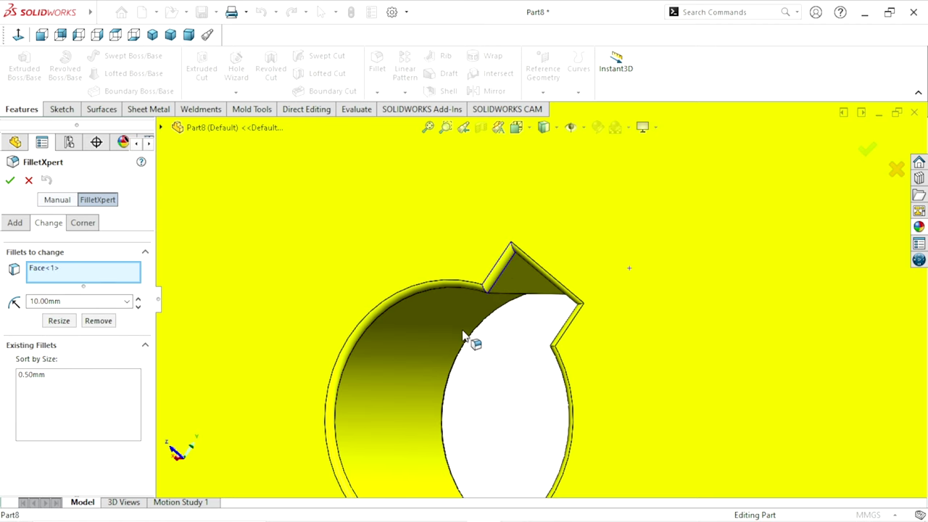
left_click(517, 284)
scroll(524, 288, "up", 2)
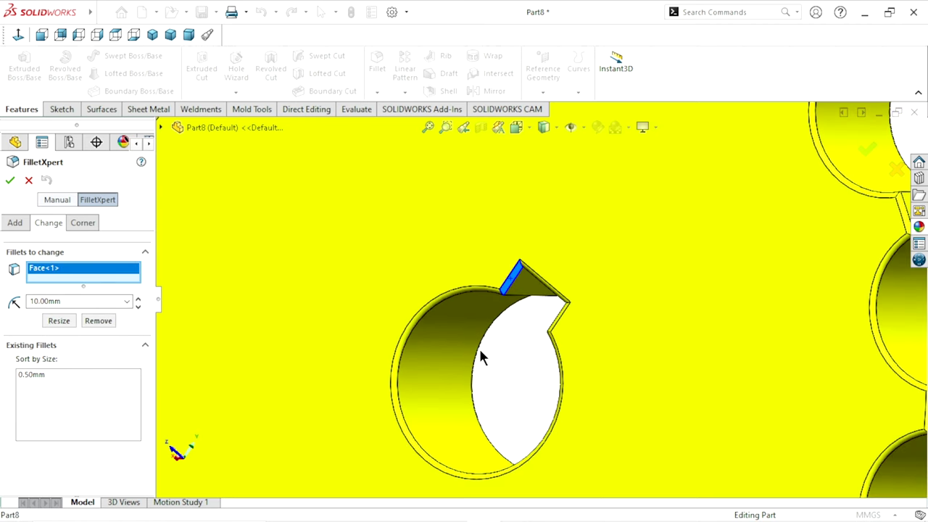
middle_click_drag(479, 348, 720, 252)
scroll(720, 252, "down", 2)
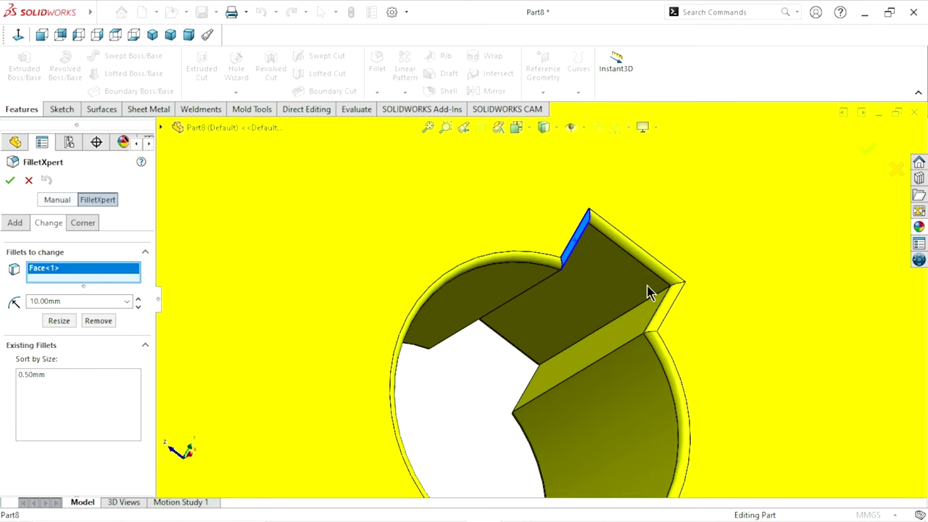
left_click(673, 289)
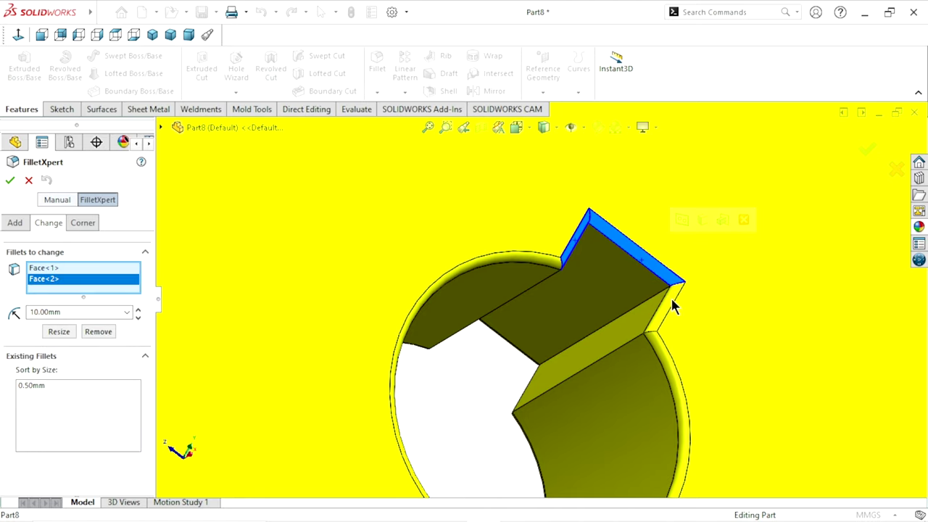
left_click(673, 305)
scroll(562, 366, "up", 3)
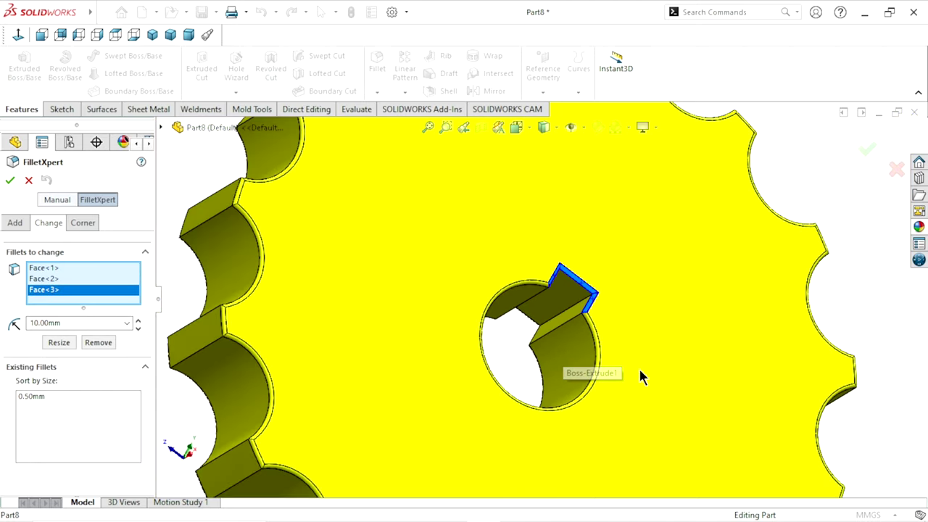
mouse_move(643, 375)
middle_mouse_down()
mouse_move(576, 344)
mouse_move(487, 278)
mouse_move(500, 285)
middle_mouse_up()
scroll(773, 399, "down", 2)
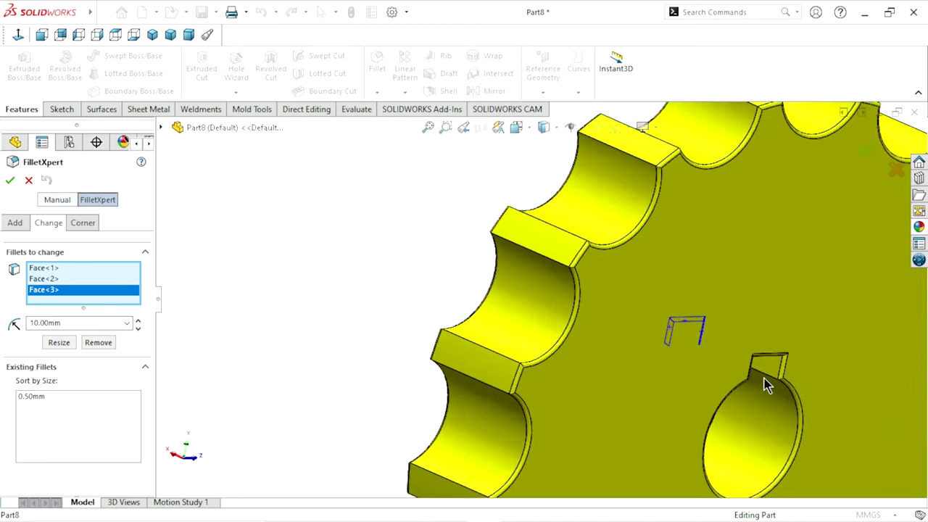
scroll(773, 399, "down", 2)
scroll(805, 377, "down", 3)
scroll(769, 349, "down", 2)
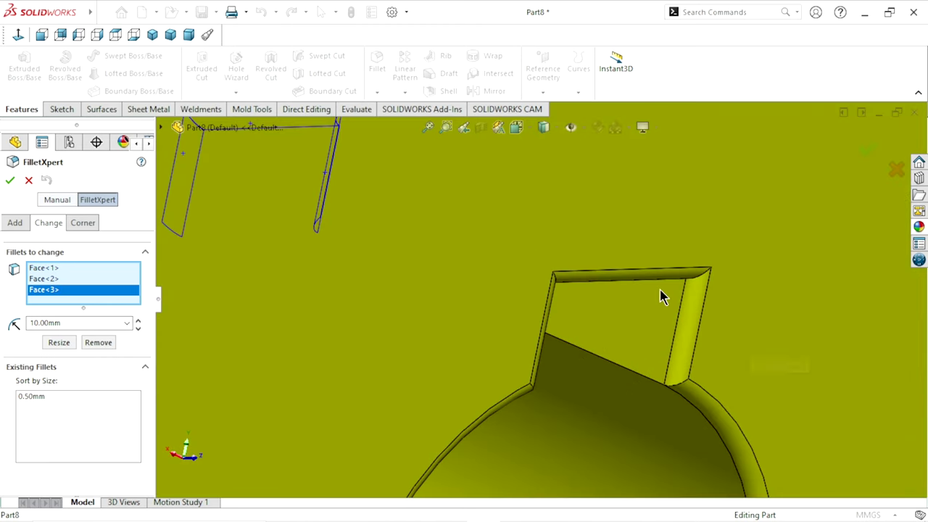
Step: Add the remaining notch fillet faces and remove all selected keyway fillets
left_click(683, 310)
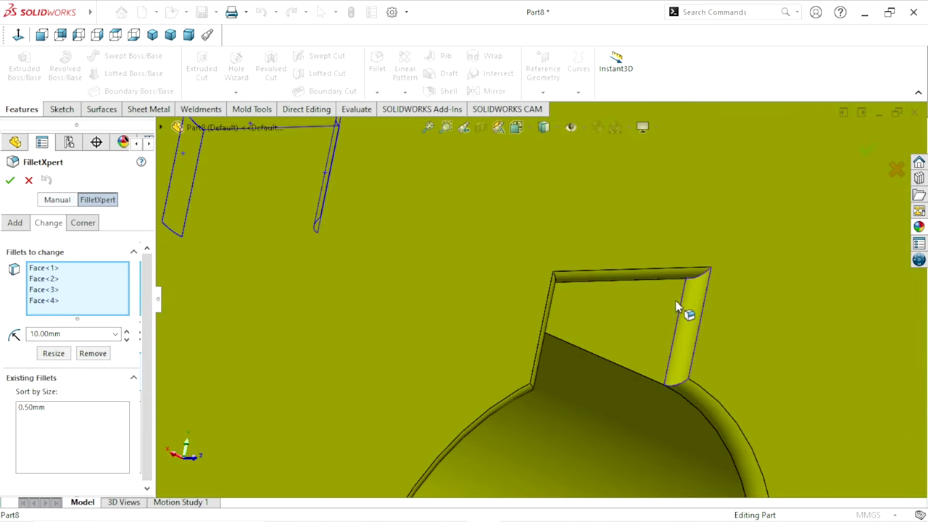
left_click(649, 273)
scroll(597, 311, "up", 5)
middle_click_drag(632, 325, 535, 249)
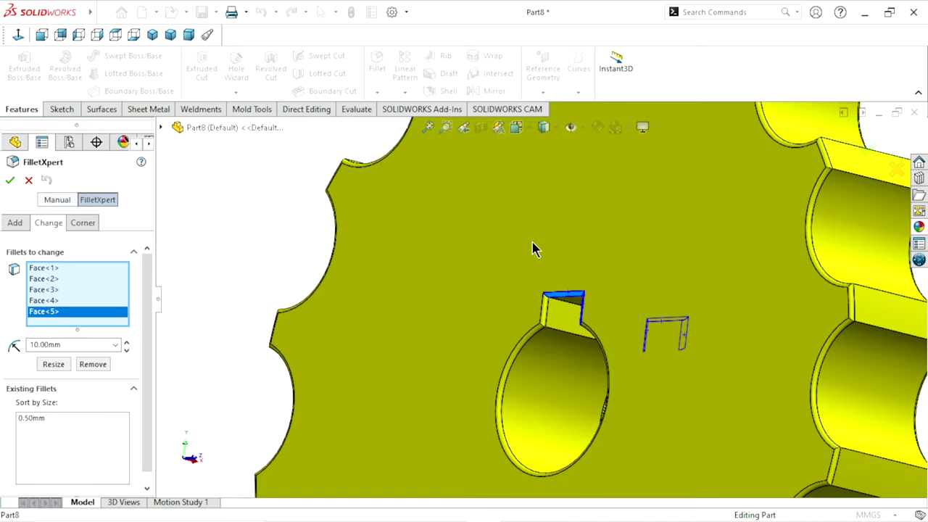
scroll(557, 342, "down", 3)
left_click(529, 268)
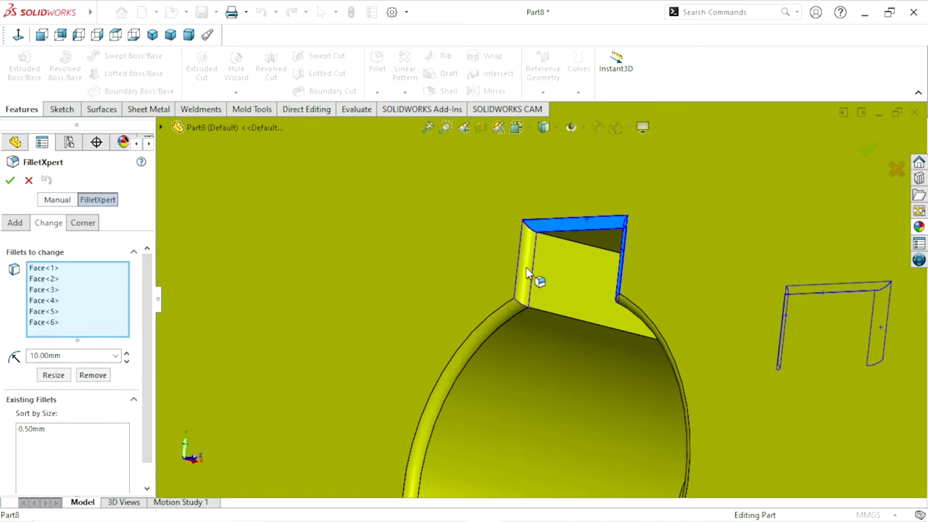
left_click(103, 373)
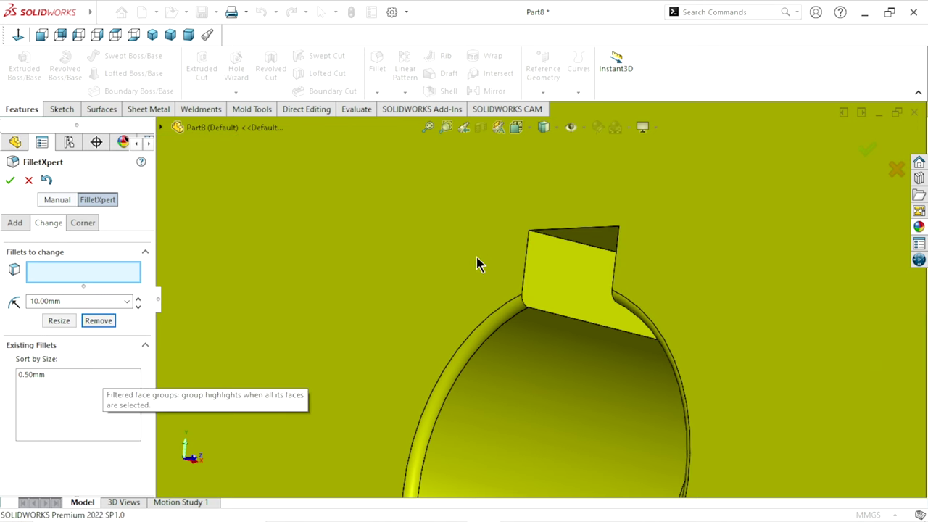
left_click(11, 180)
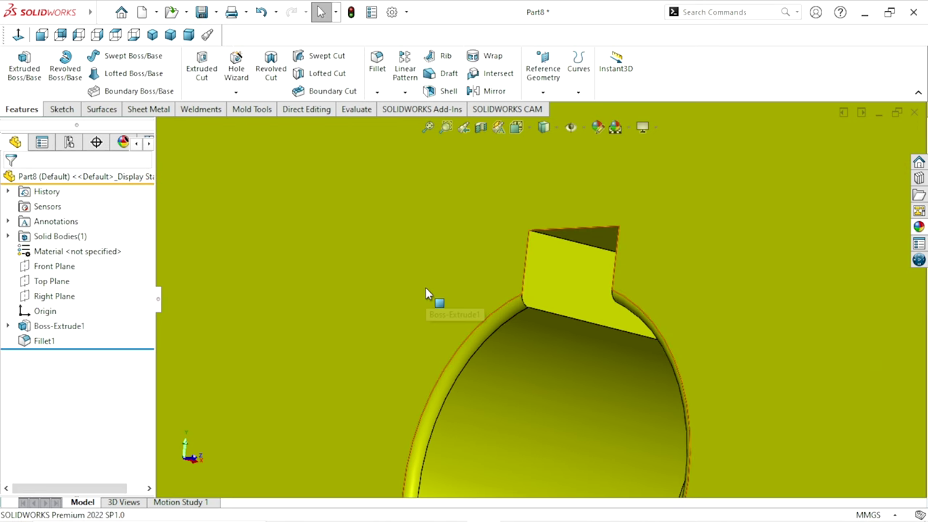
Step: Return the sprocket to isometric view and save the part as 'Gear'
scroll(513, 356, "up", 5)
middle_click_drag(723, 375, 597, 340)
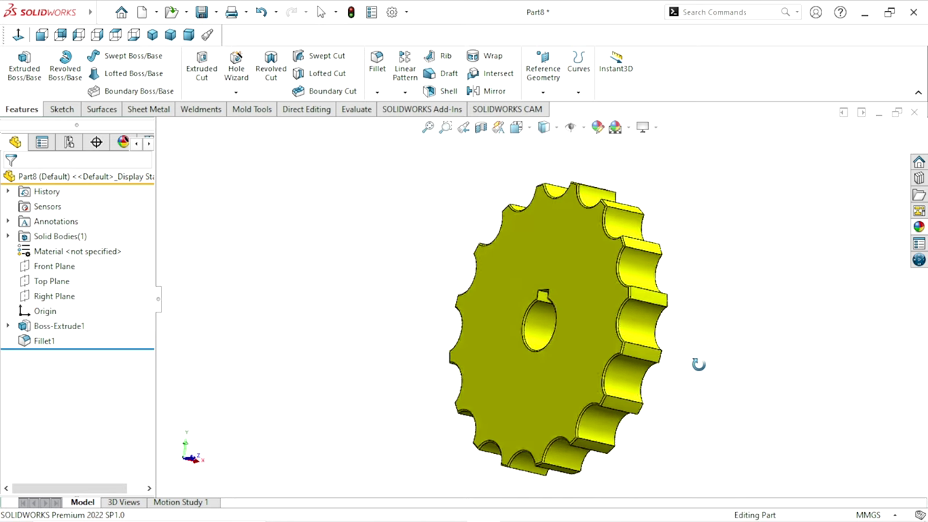
scroll(596, 339, "down", 5)
scroll(583, 305, "down", 3)
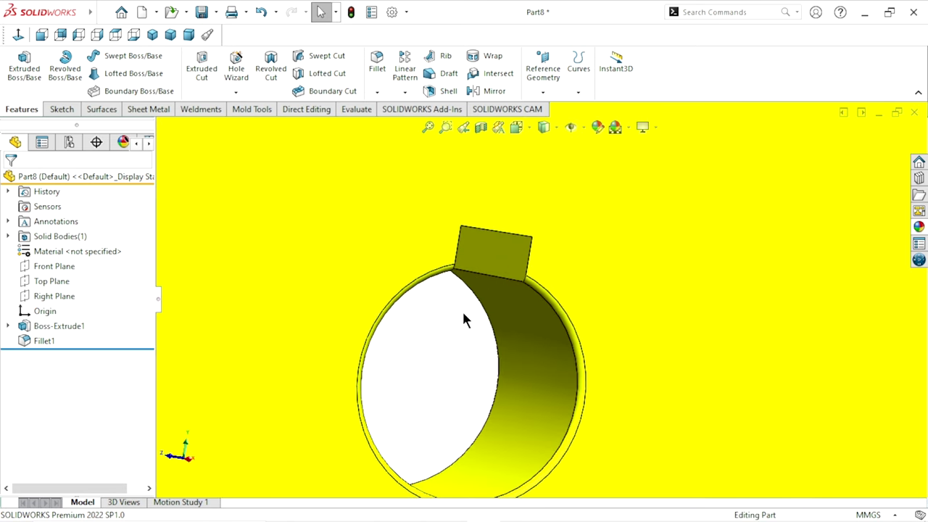
scroll(476, 329, "up", 3)
scroll(493, 348, "up", 2)
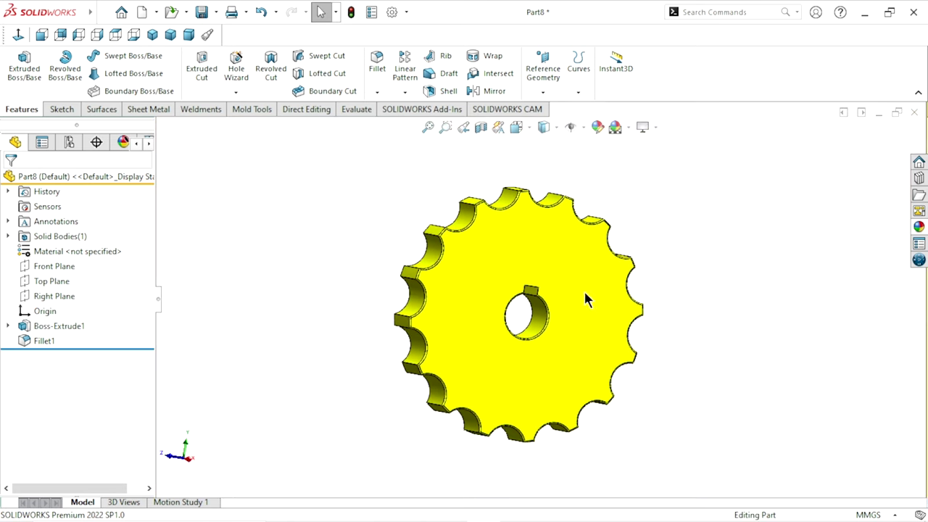
left_click(159, 35)
type("Gear")
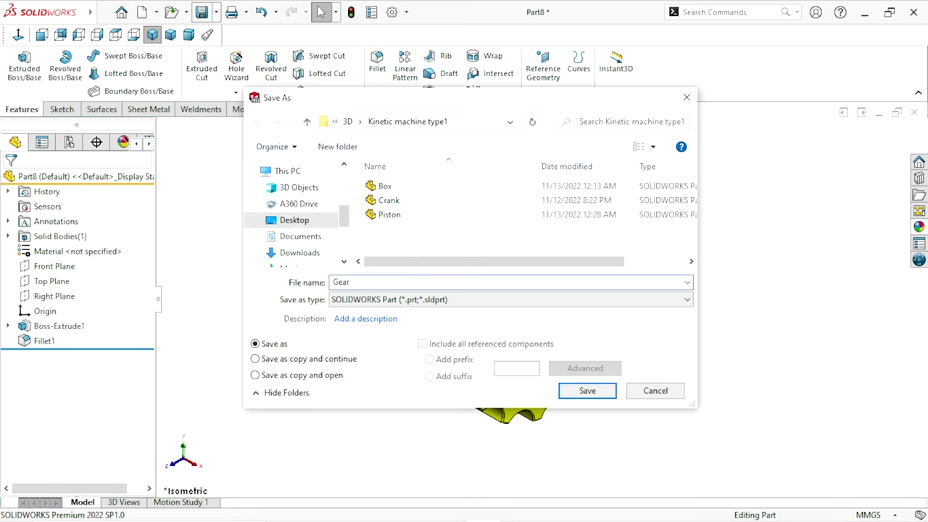
left_click(591, 394)
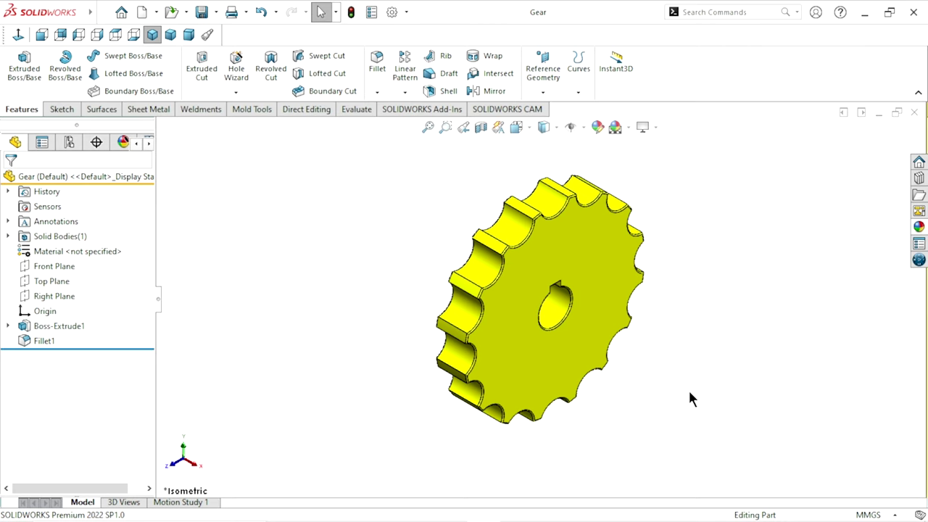
Step: Close the Gear part and start a new Assembly document
key("ctrl+w")
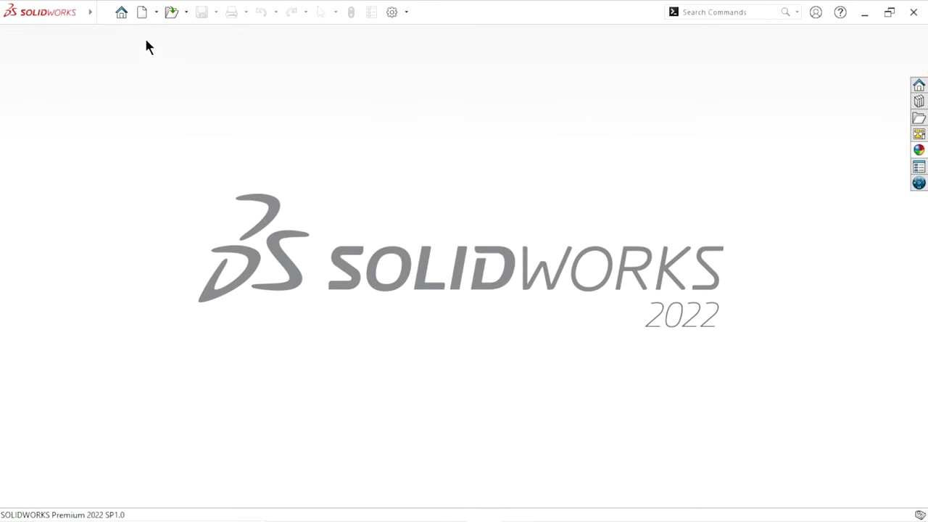
left_click(142, 17)
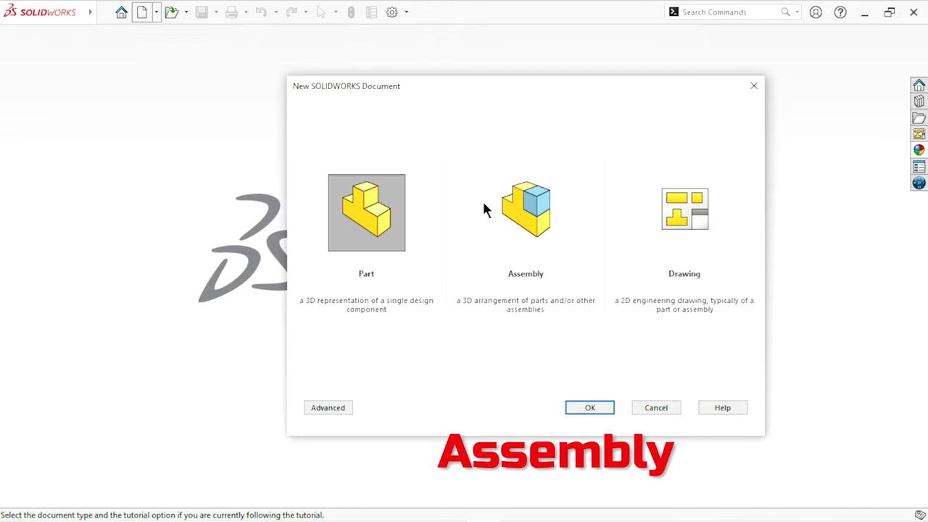
left_click(518, 212)
left_click(590, 409)
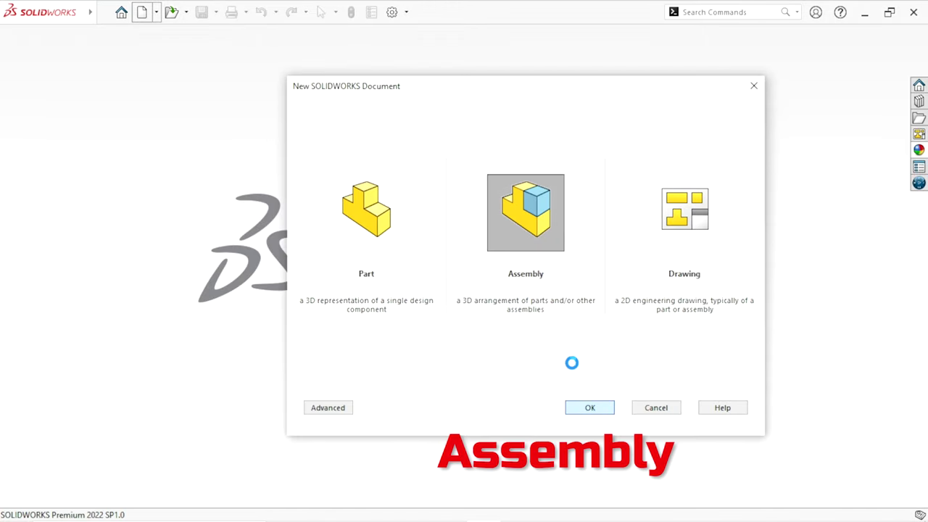
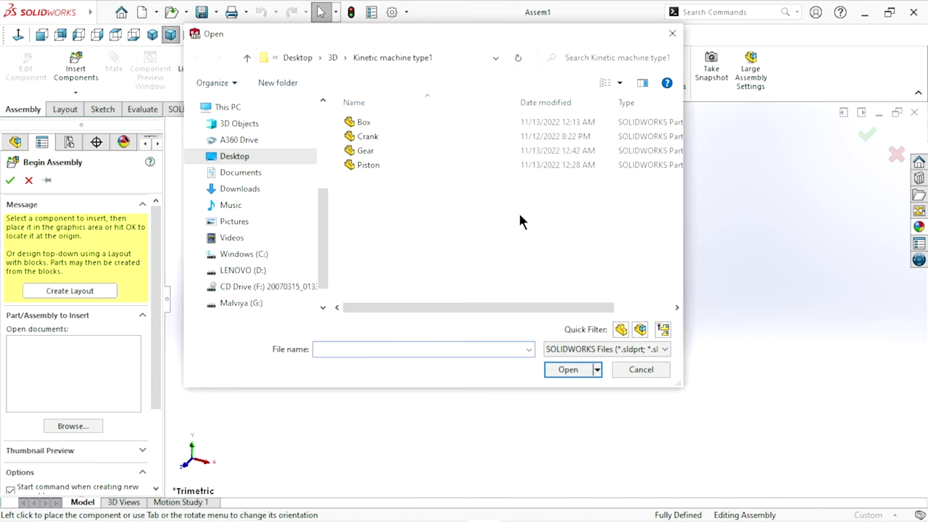
Step: Open the Box part, turn on origin display, and fix Box<1> at the assembly origin
left_click(361, 126)
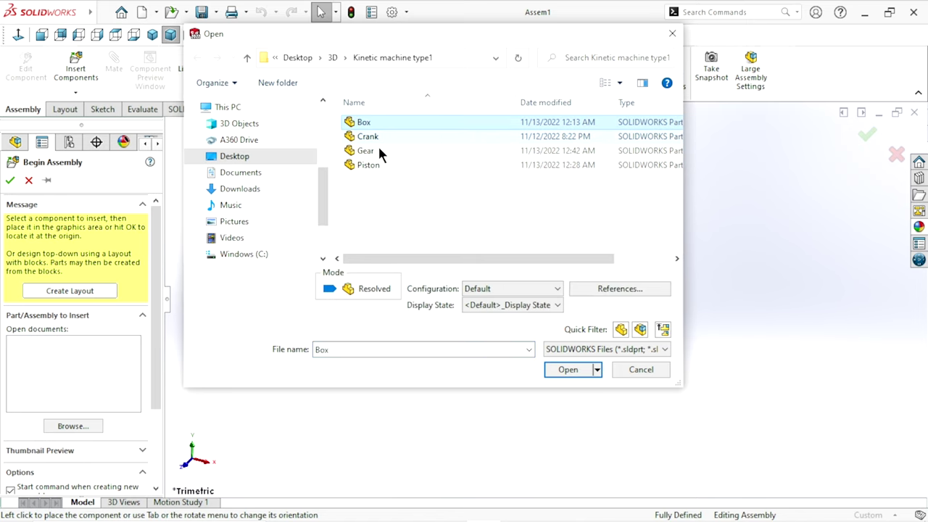
left_click(573, 370)
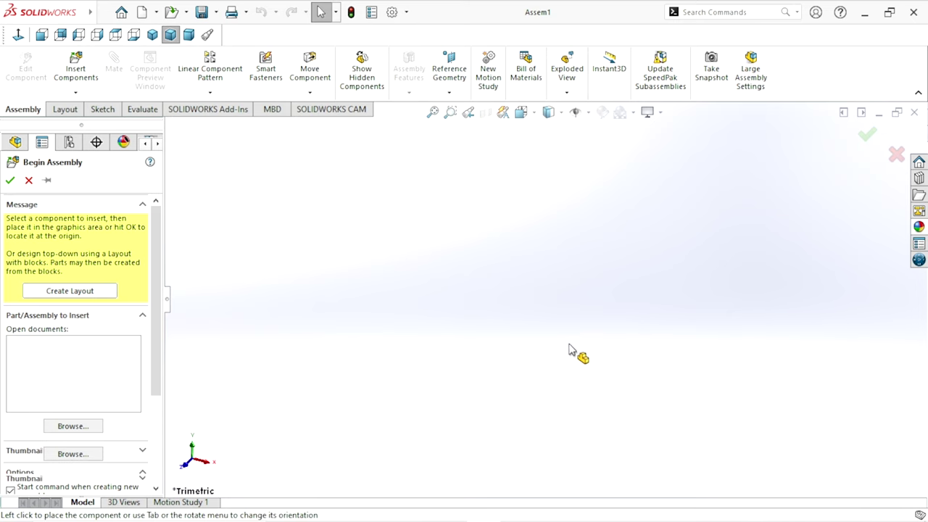
left_click(589, 113)
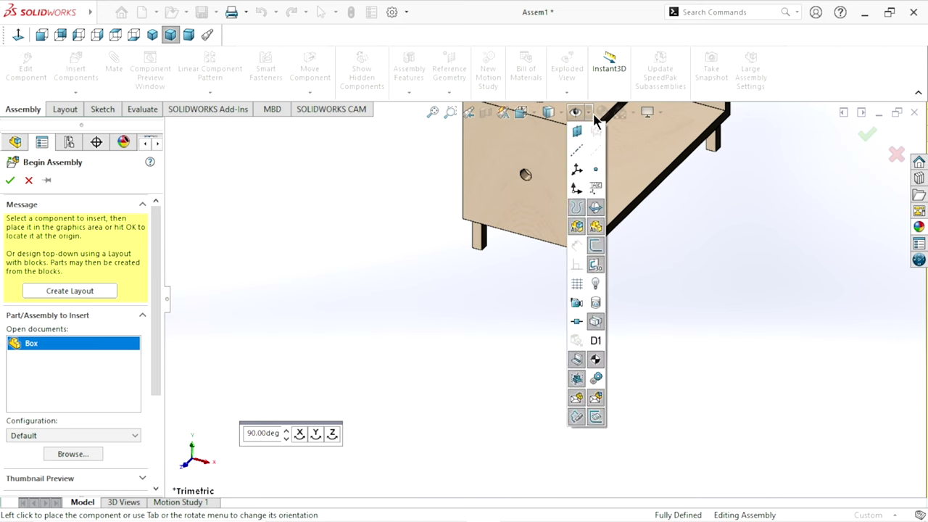
left_click(578, 191)
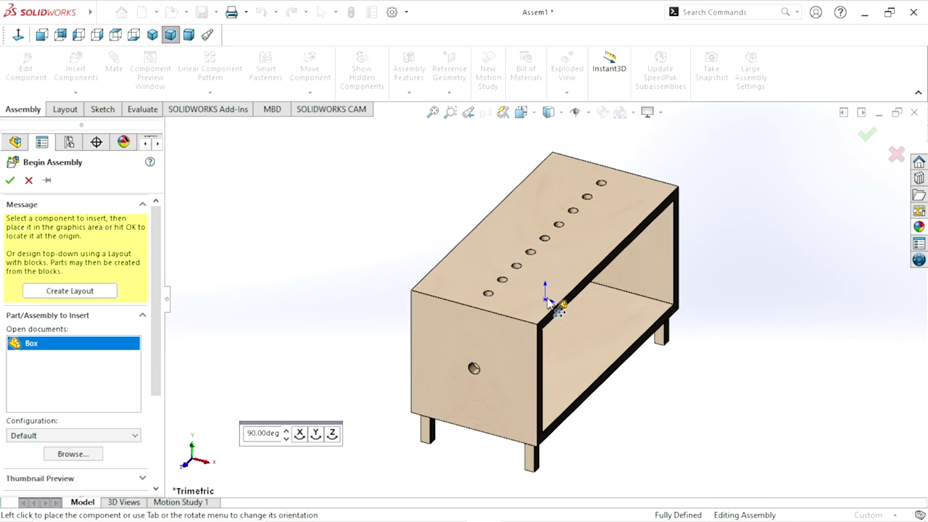
left_click(548, 299)
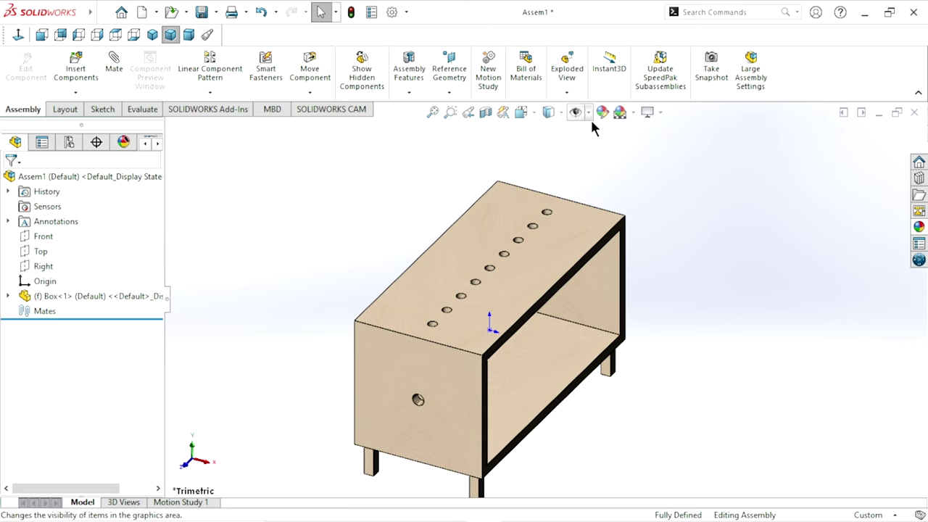
Step: Apply the Plain White scene and orbit the view to a front-facing angle on the box
left_click(589, 113)
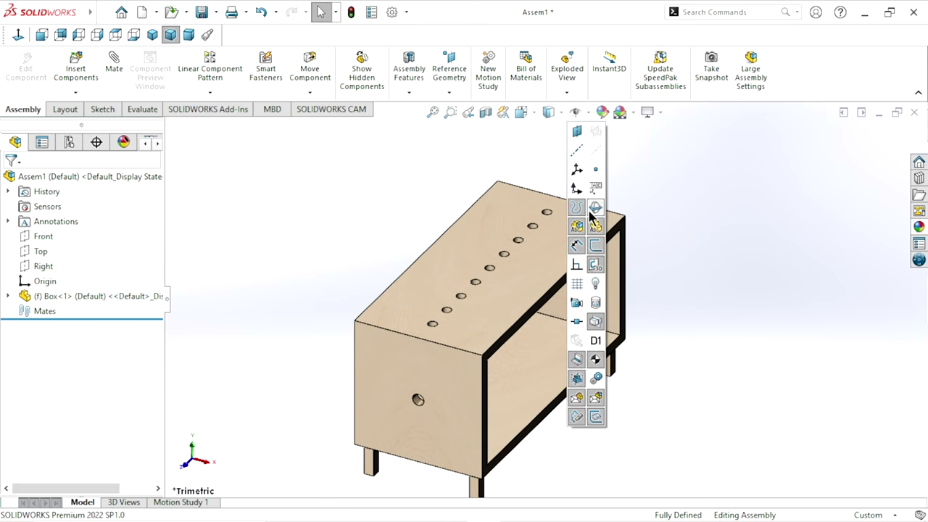
left_click(633, 112)
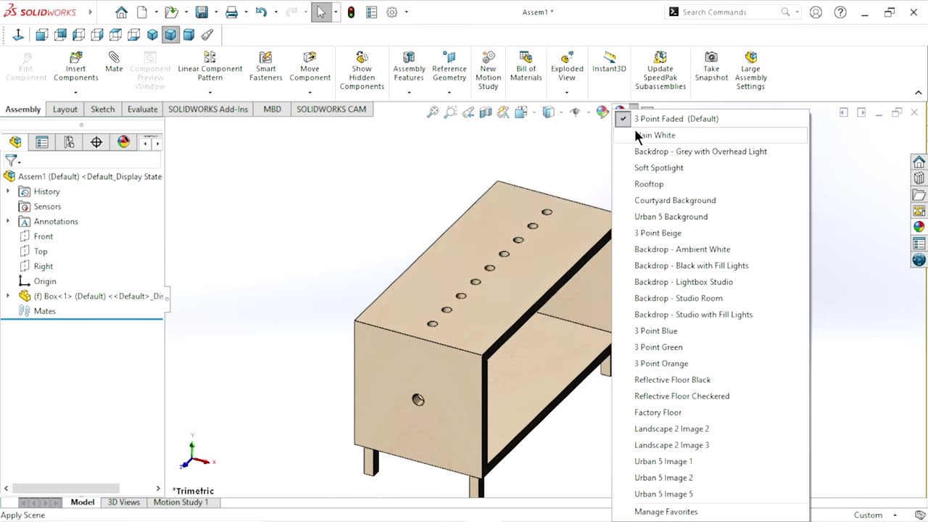
left_click(638, 135)
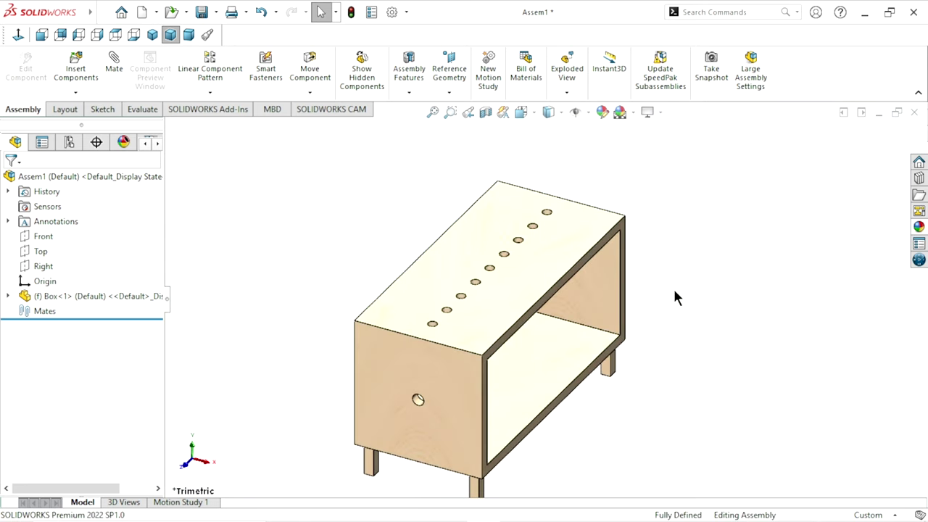
mouse_move(655, 354)
middle_mouse_down()
mouse_move(565, 273)
mouse_move(599, 213)
mouse_move(629, 283)
middle_mouse_up()
scroll(555, 387, "up", 2)
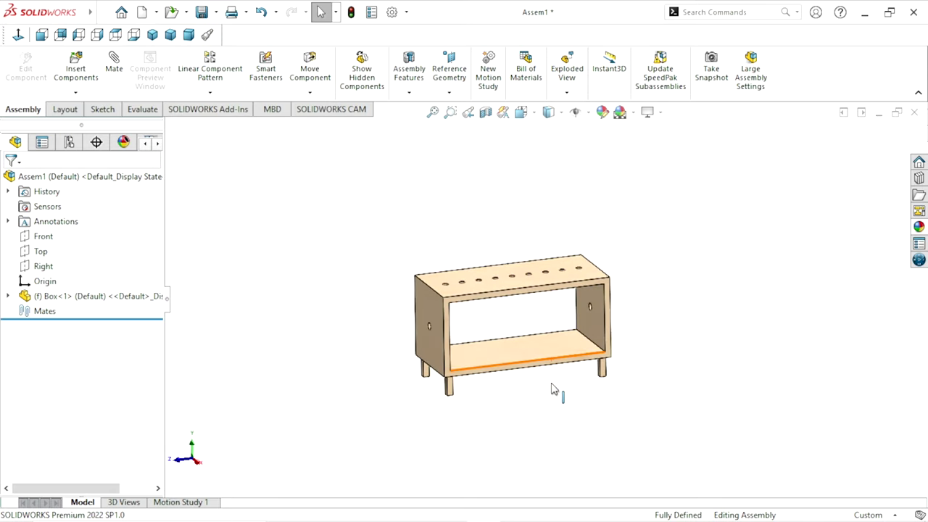
middle_click_drag(555, 387, 535, 317)
scroll(540, 299, "down", 3)
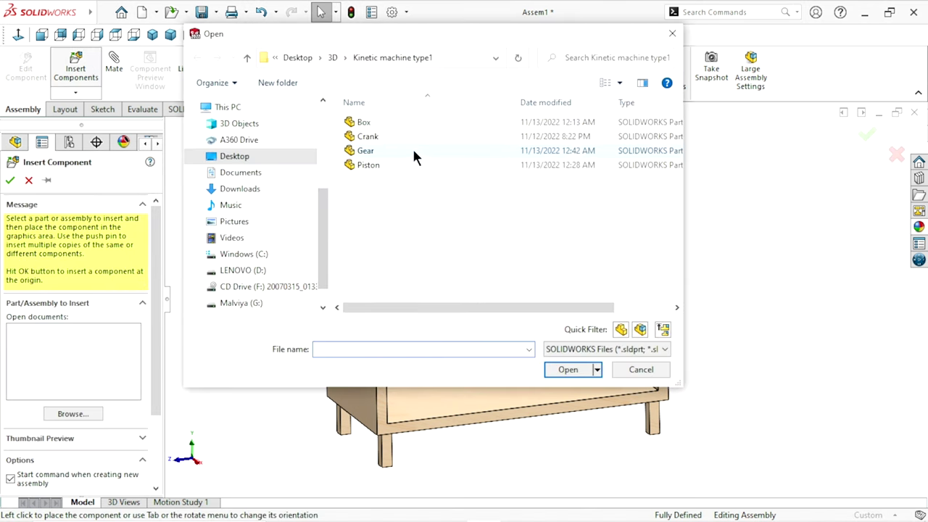
Step: Open the Crank part and place Crank<1> beside the box
left_click(376, 134)
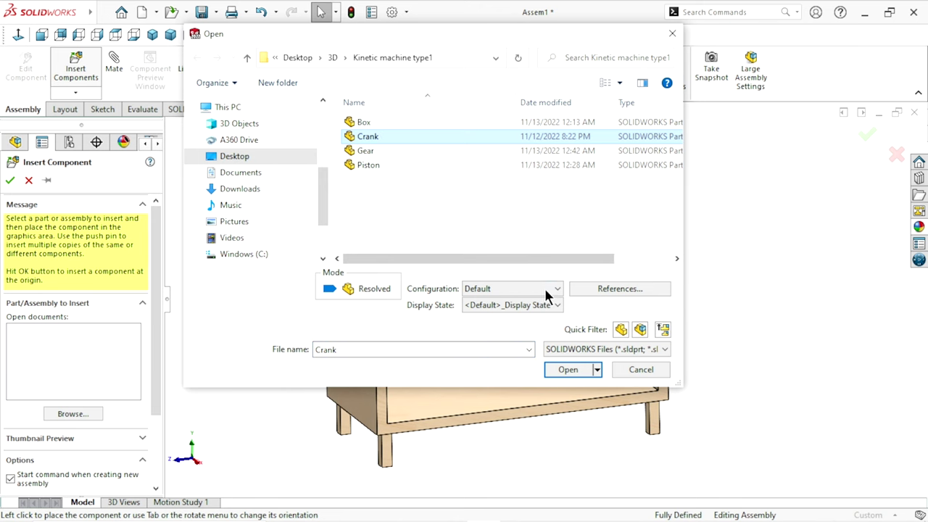
left_click(570, 370)
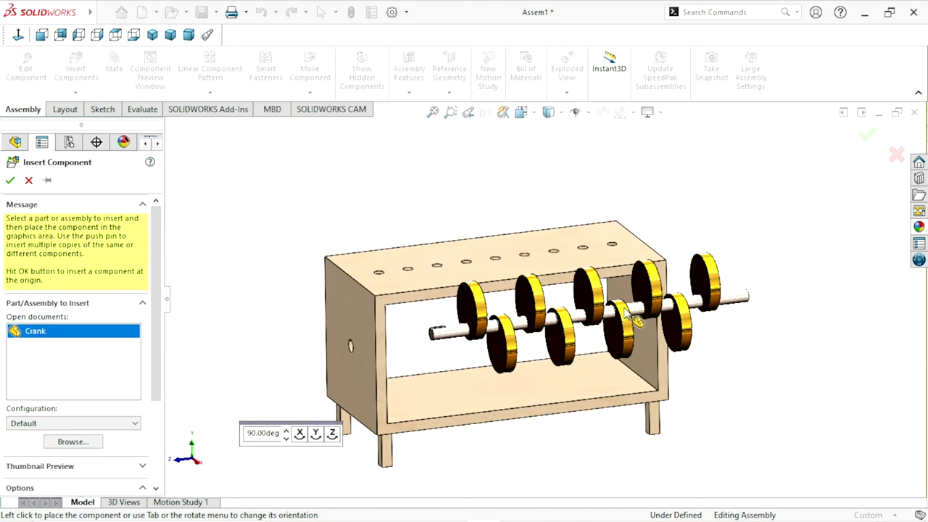
middle_click_drag(676, 254, 702, 313)
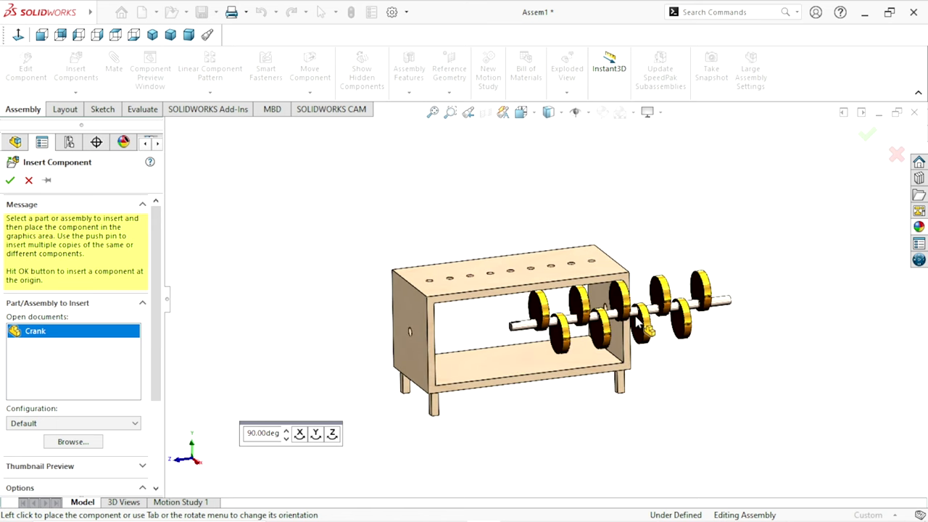
left_click(556, 369)
middle_click_drag(490, 377, 540, 362)
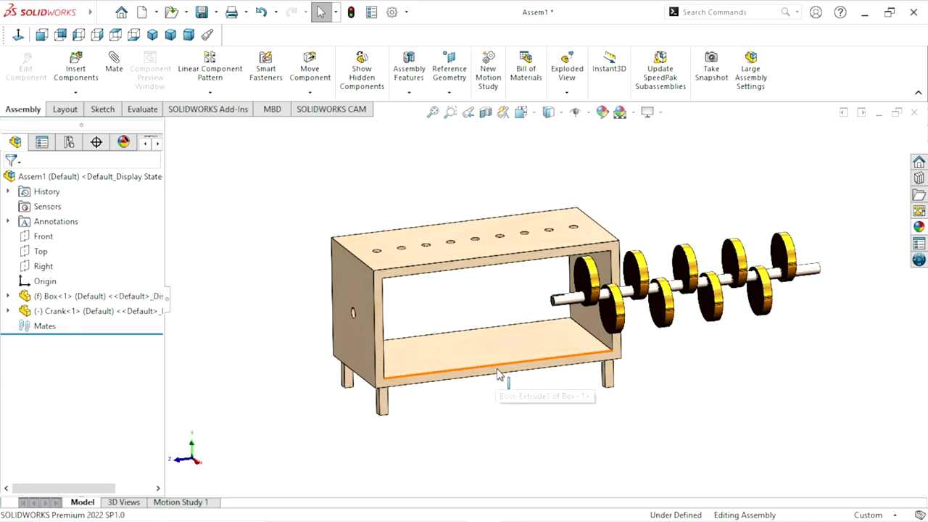
scroll(589, 322, "down", 3)
scroll(589, 322, "down", 3)
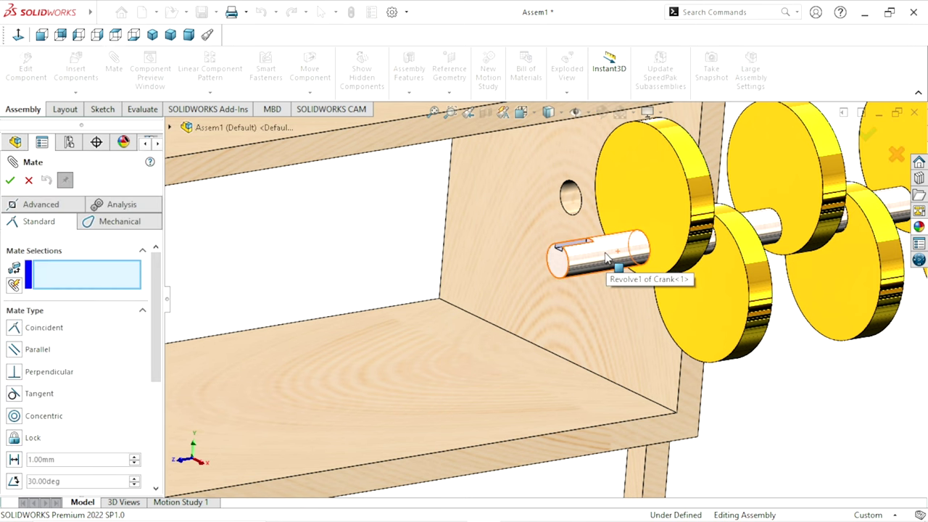
Step: Mate the crank shaft's cylindrical face concentric with the hole in the box side
left_click(595, 272)
scroll(435, 331, "up", 5)
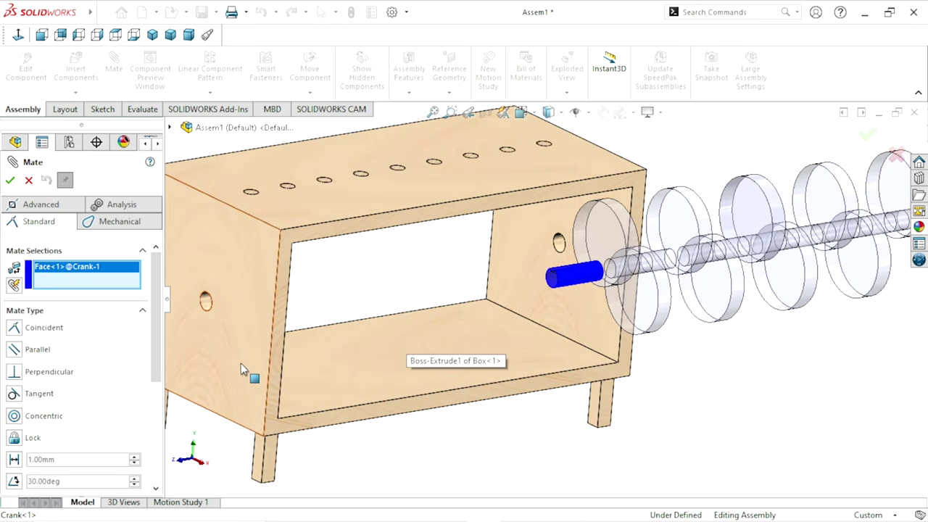
scroll(217, 320, "down", 8)
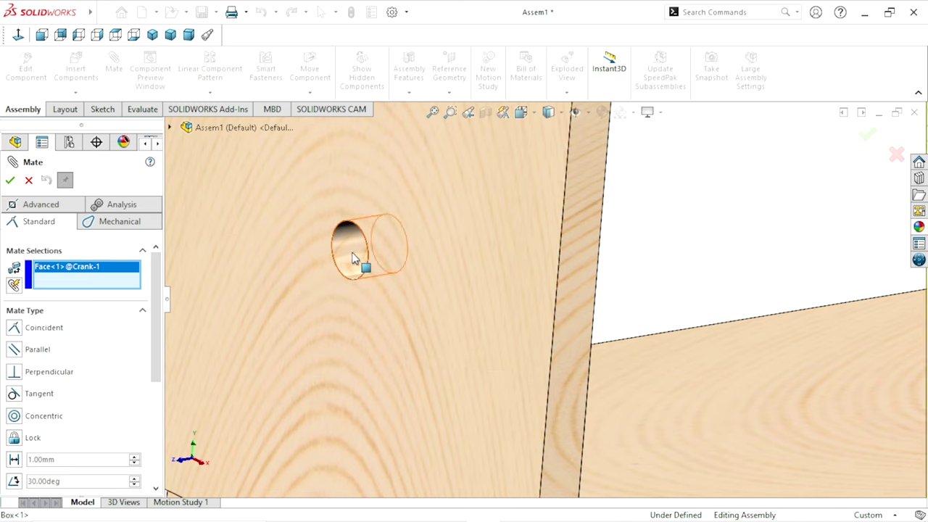
left_click(338, 328)
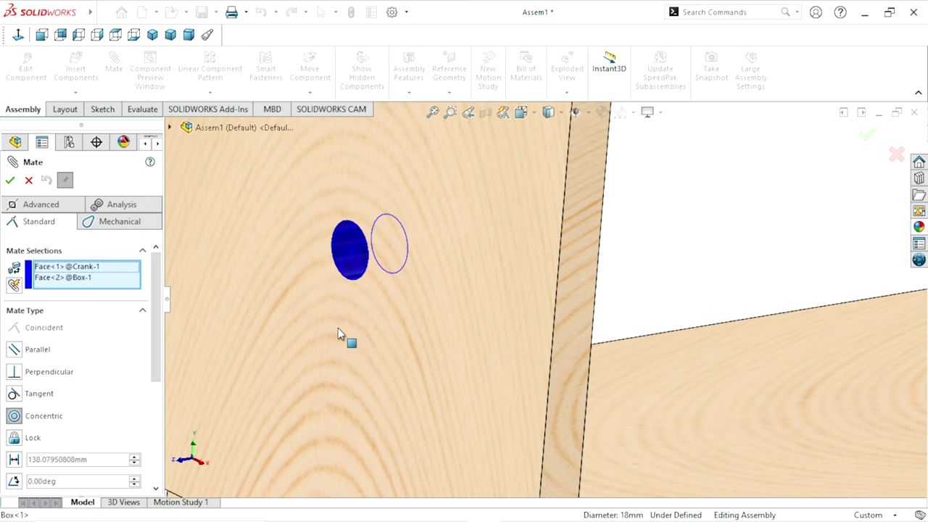
key("f")
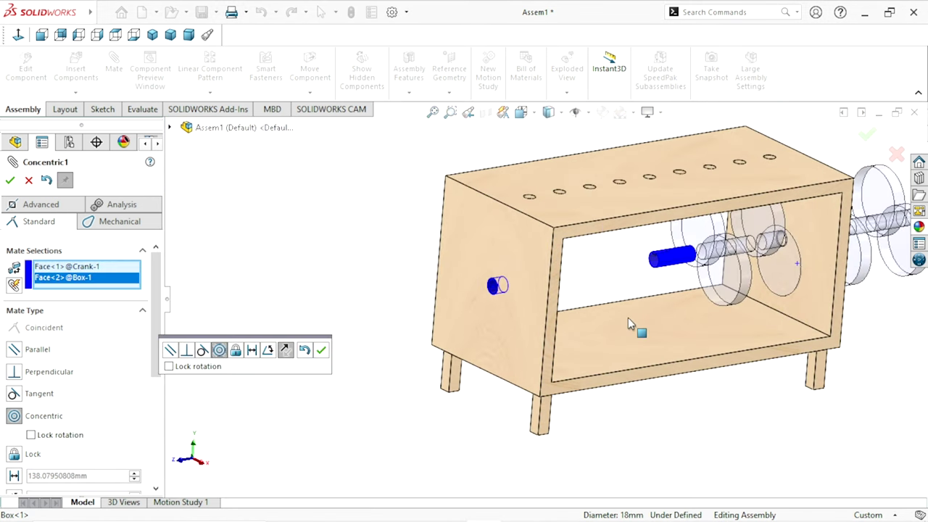
scroll(628, 317, "down", 3)
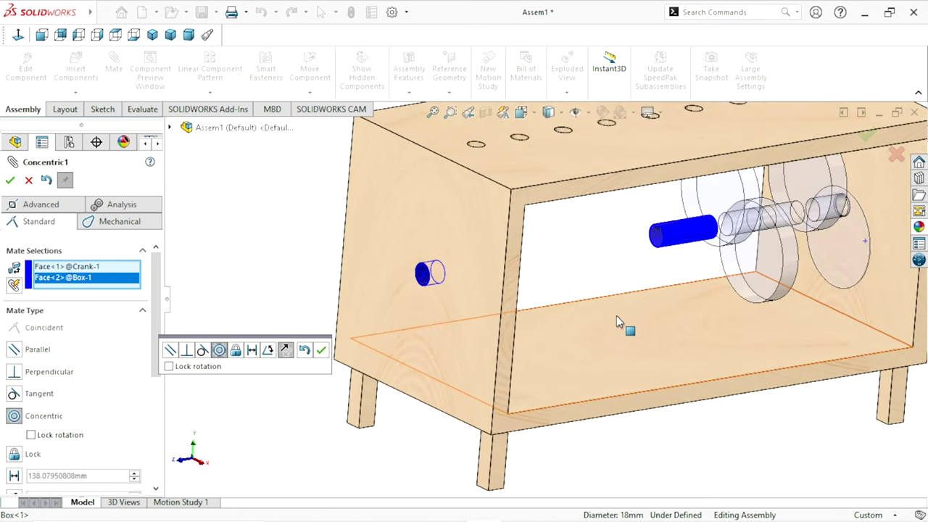
left_click(322, 351)
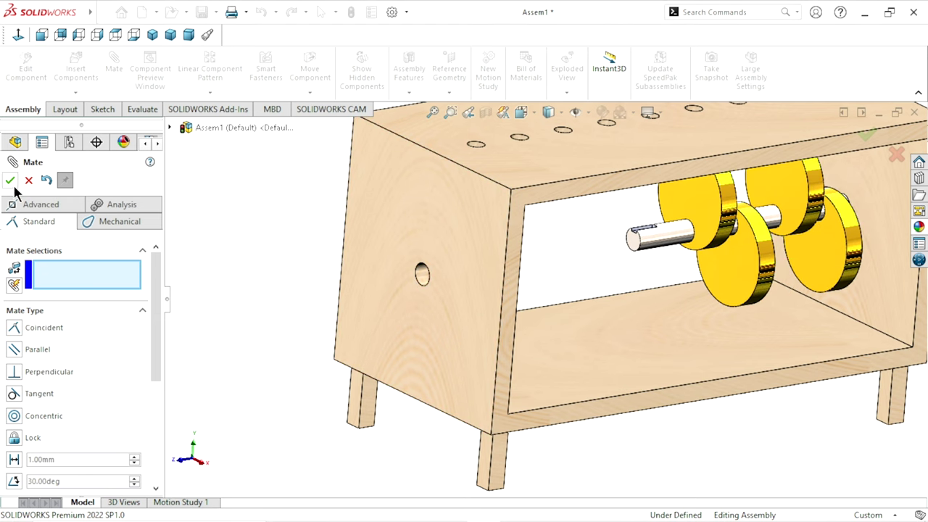
key("Escape")
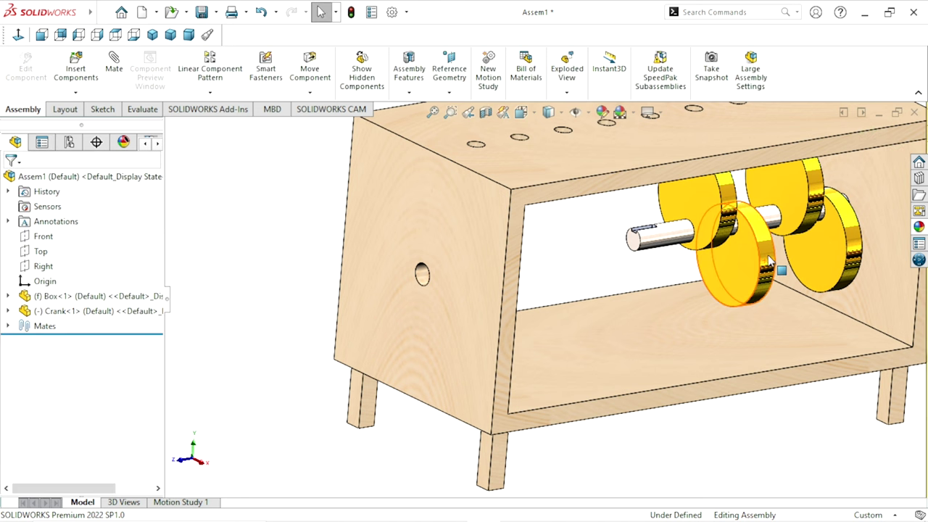
Step: Slide the crank along its axis so the shaft end protrudes through the side hole
left_click_drag(696, 269, 492, 299)
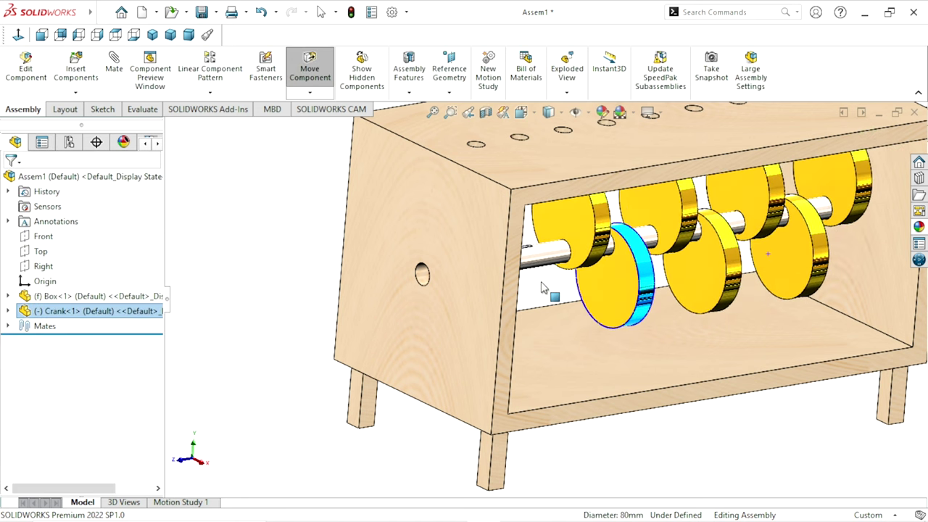
key("Escape")
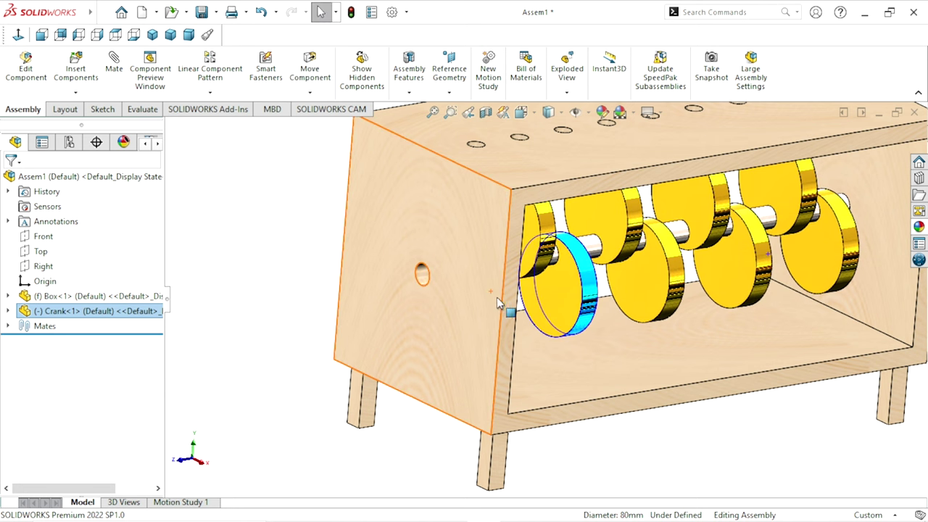
mouse_move(669, 280)
left_mouse_down()
mouse_move(571, 288)
mouse_move(586, 277)
mouse_move(592, 288)
left_mouse_up()
key("Escape")
left_click(734, 439)
scroll(693, 407, "up", 3)
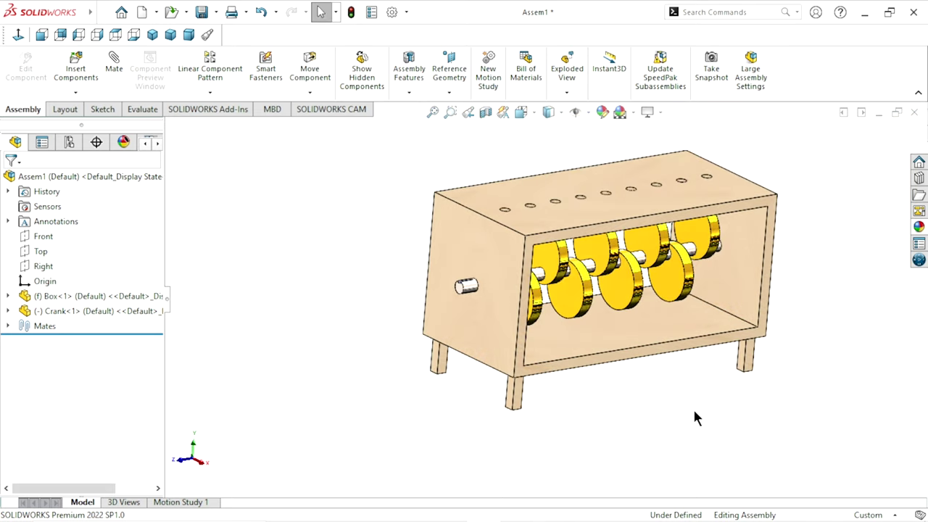
mouse_move(693, 407)
middle_mouse_down()
mouse_move(694, 390)
mouse_move(611, 368)
mouse_move(631, 387)
mouse_move(700, 392)
middle_mouse_up()
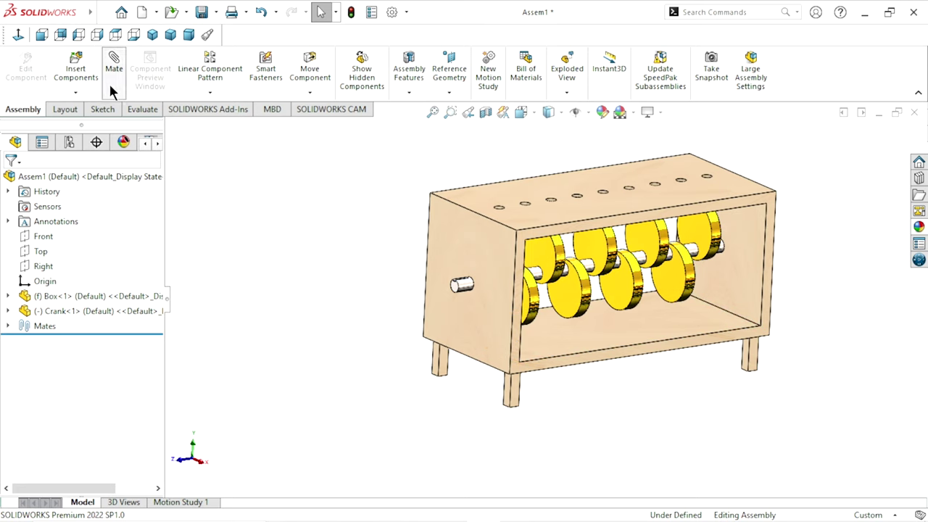
Step: Start an advanced Width mate with the box's two side faces as width references
left_click(112, 76)
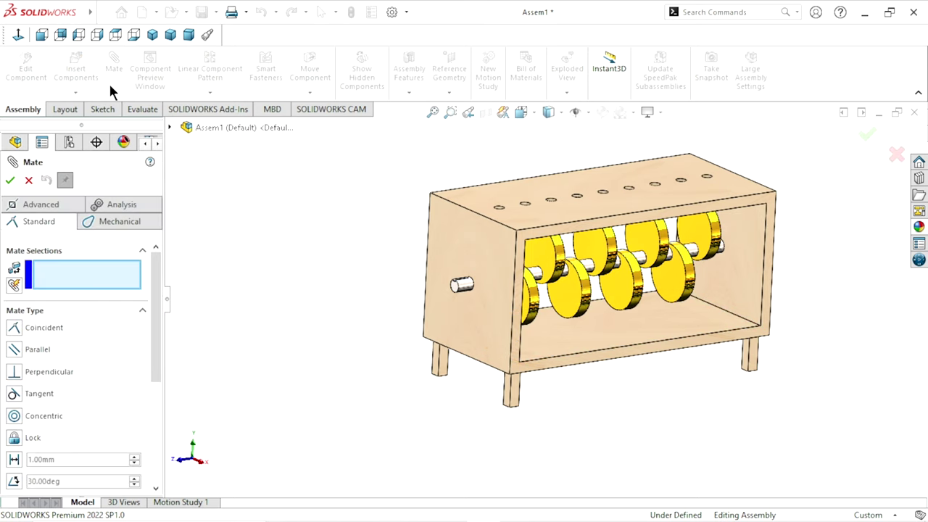
left_click(69, 206)
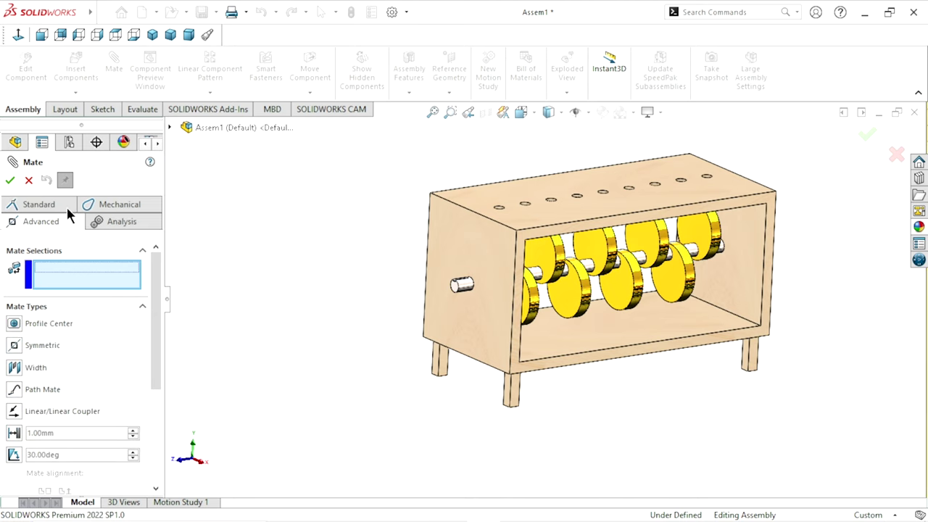
left_click(16, 368)
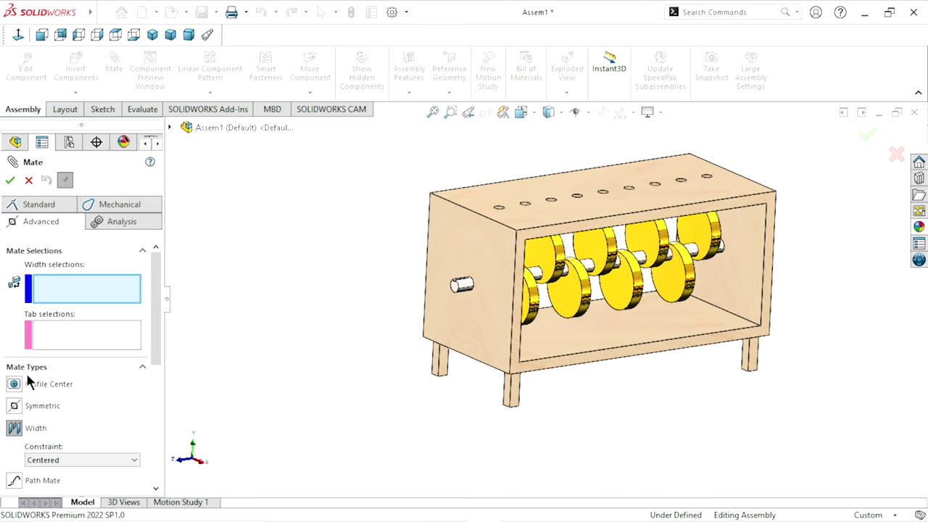
scroll(508, 279, "down", 2)
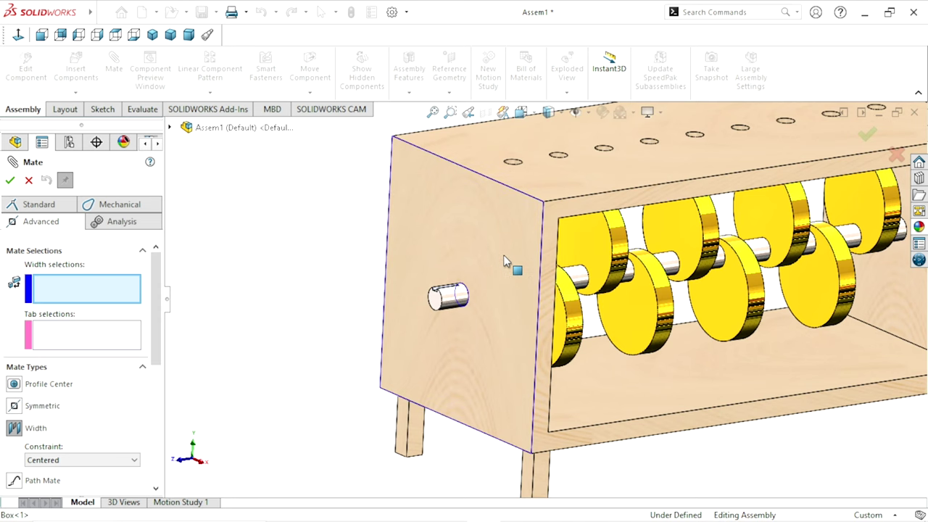
left_click(370, 351)
scroll(418, 335, "up", 5)
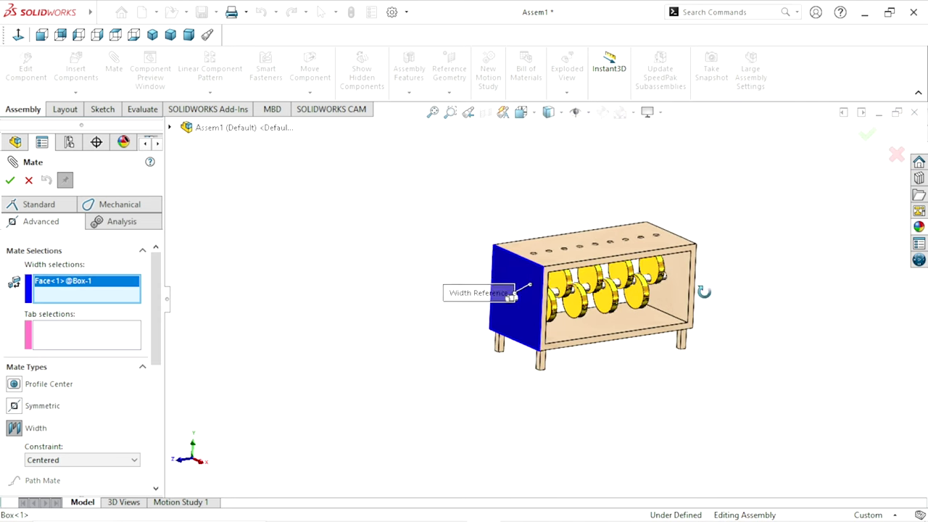
middle_click_drag(708, 306, 638, 320)
scroll(639, 320, "down", 3)
scroll(642, 324, "down", 2)
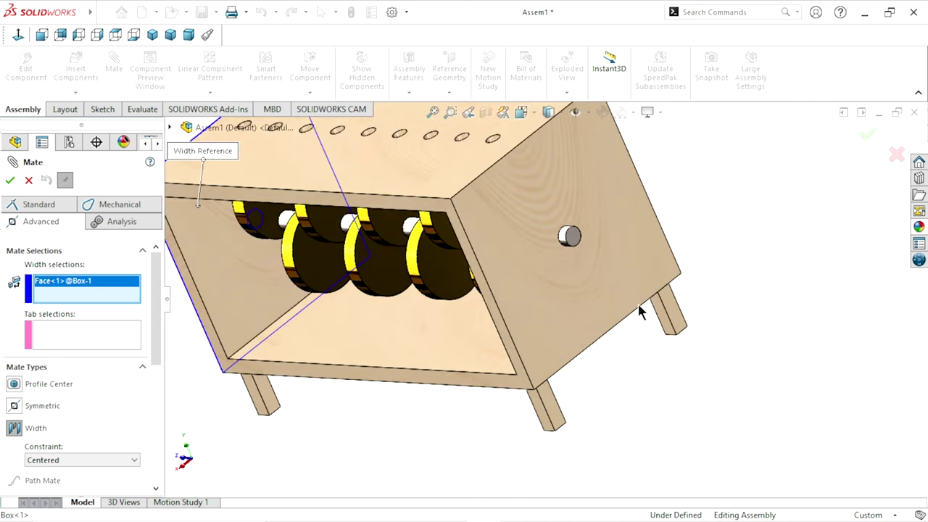
left_click(598, 215)
scroll(589, 242, "down", 3)
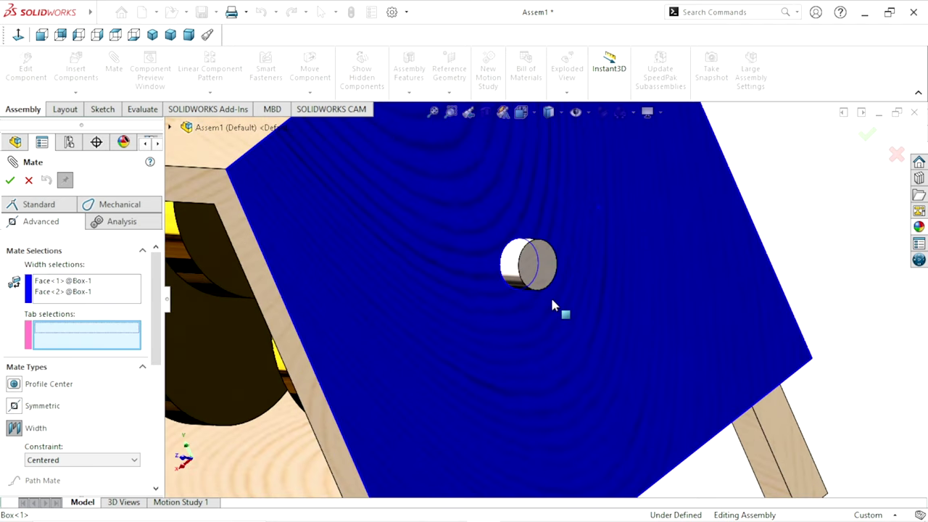
Step: Add both shaft end faces as tab references and confirm the centred Width mate
left_click(549, 276)
scroll(536, 290, "up", 5)
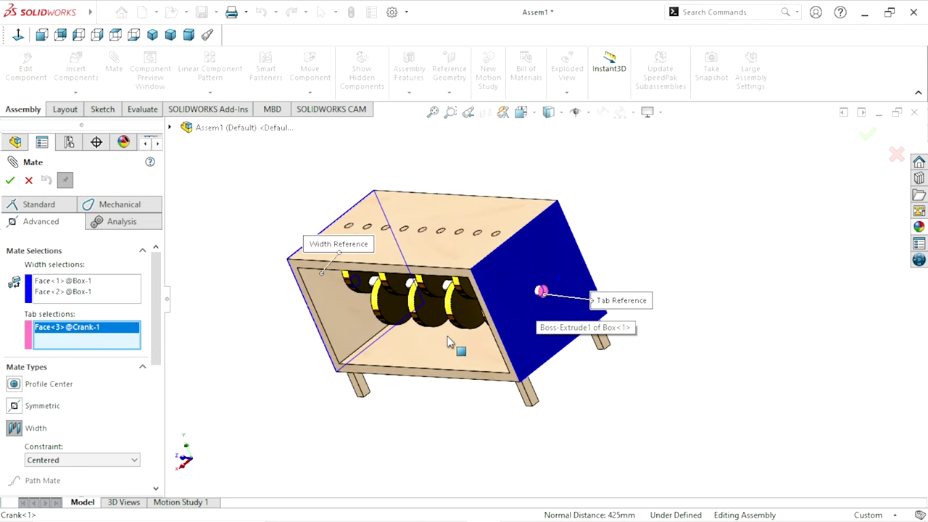
middle_click_drag(537, 290, 466, 333)
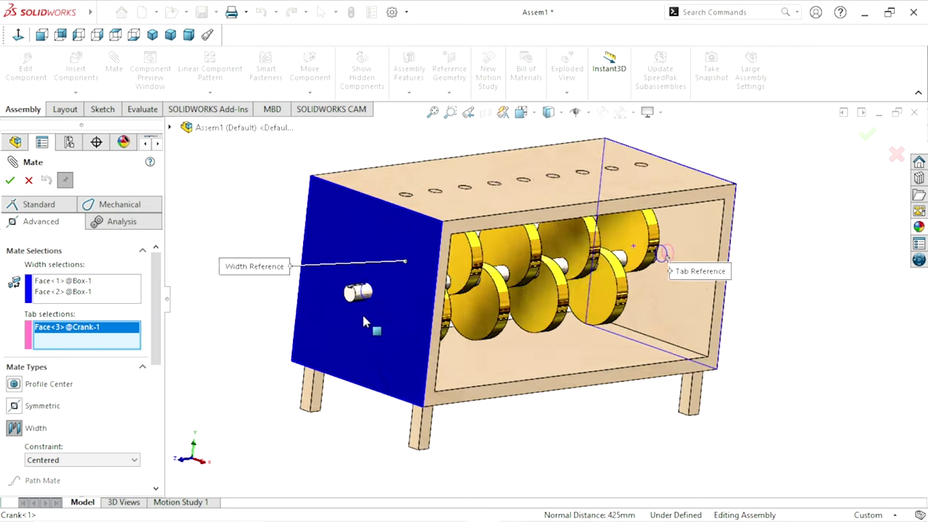
scroll(369, 290, "down", 6)
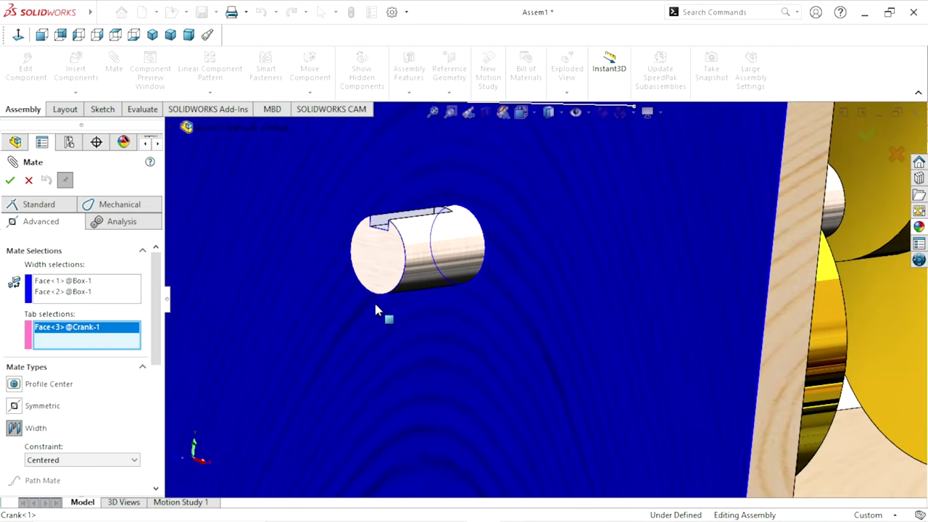
left_click(377, 290)
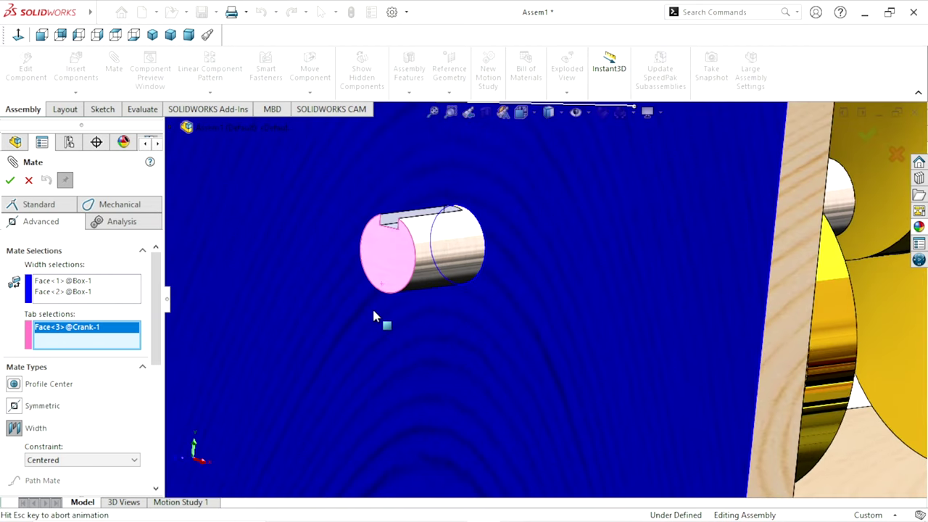
left_click(9, 182)
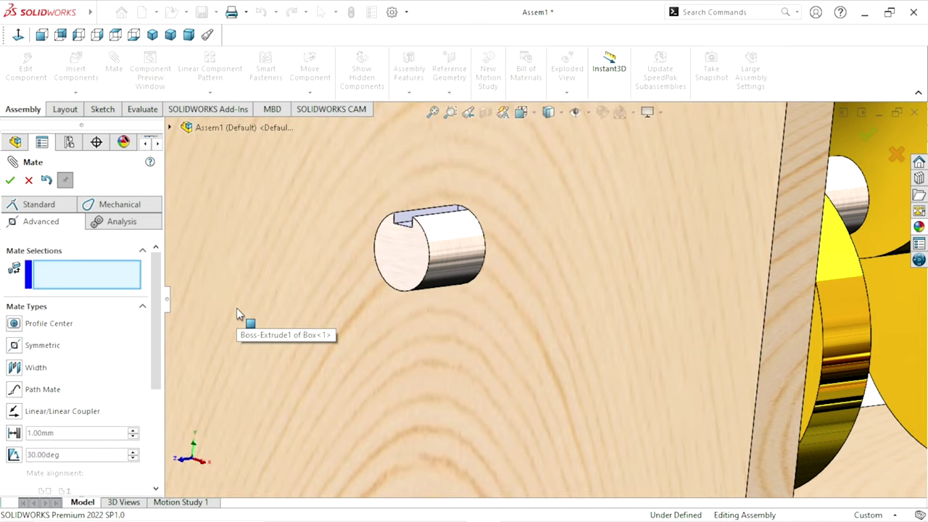
left_click(9, 182)
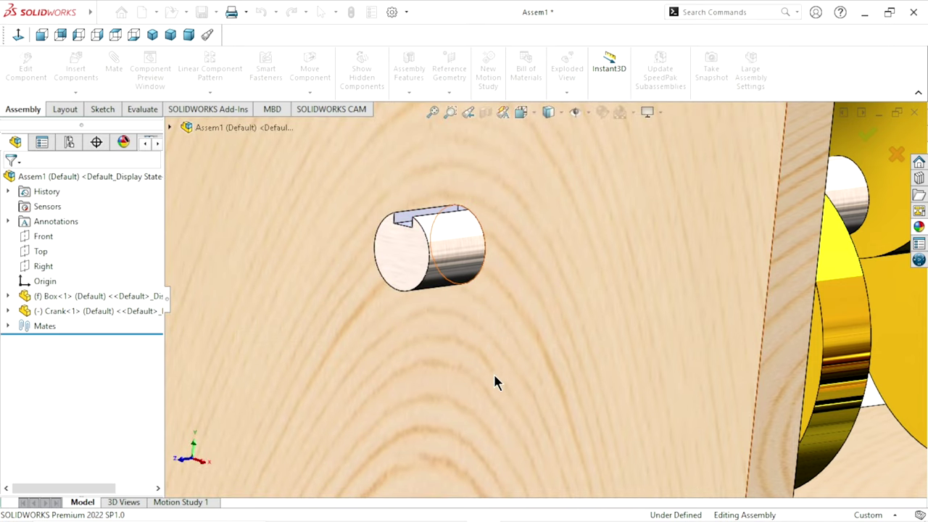
scroll(427, 352, "up", 5)
scroll(428, 352, "up", 4)
scroll(406, 341, "up", 2)
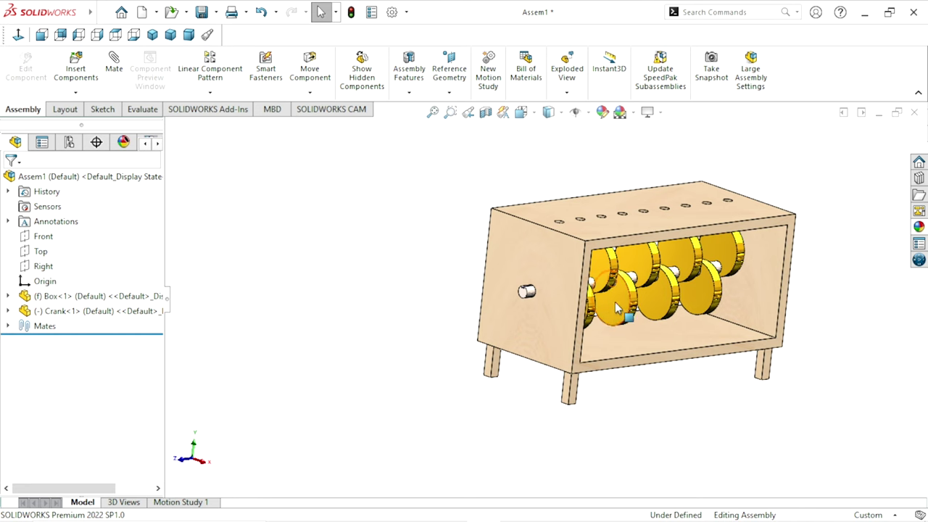
scroll(737, 309, "down", 2)
scroll(789, 299, "down", 3)
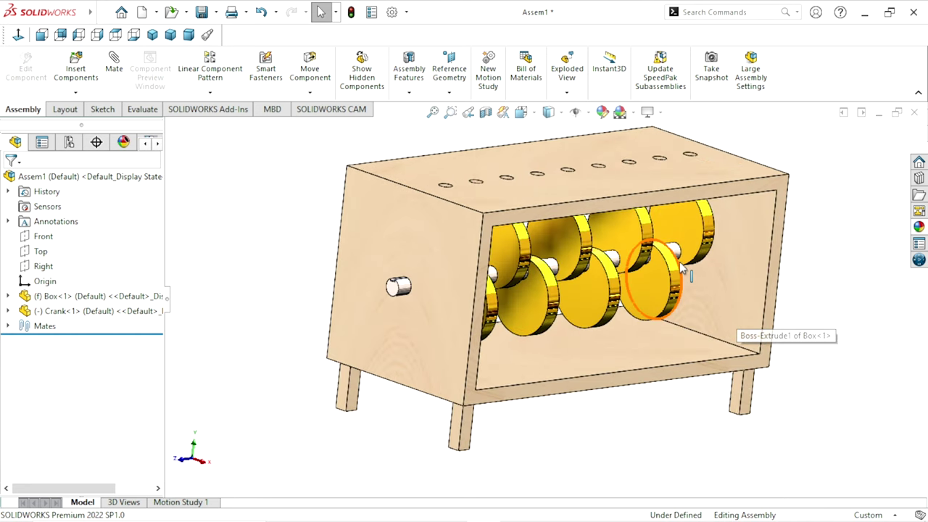
scroll(758, 341, "up", 2)
scroll(729, 312, "down", 1)
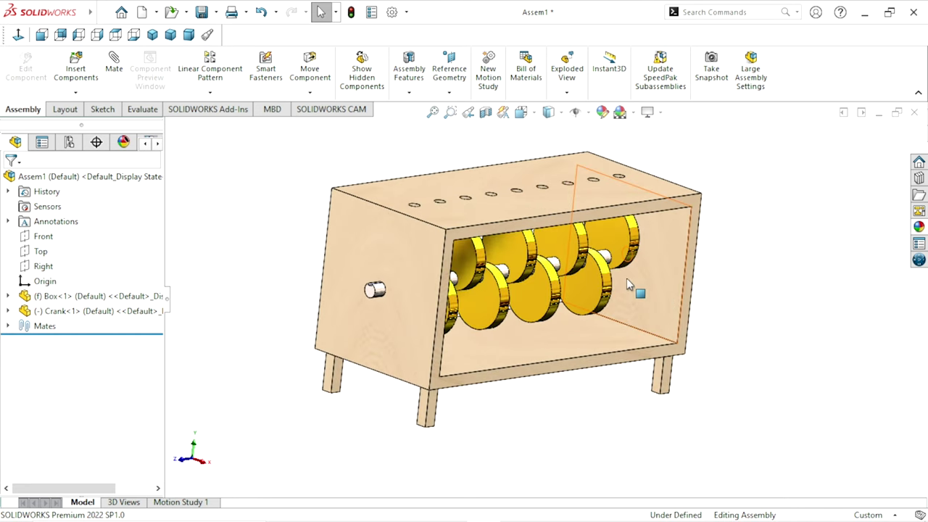
scroll(556, 327, "up", 1)
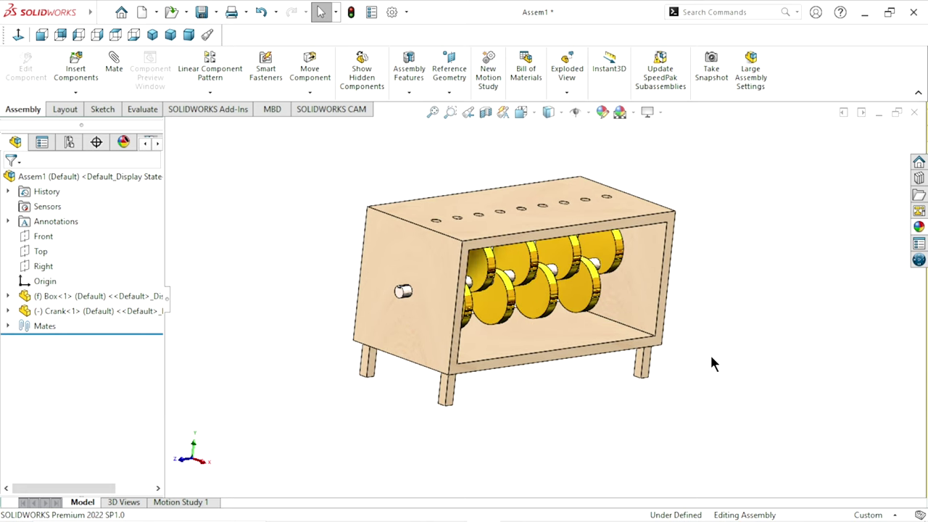
key("Left")
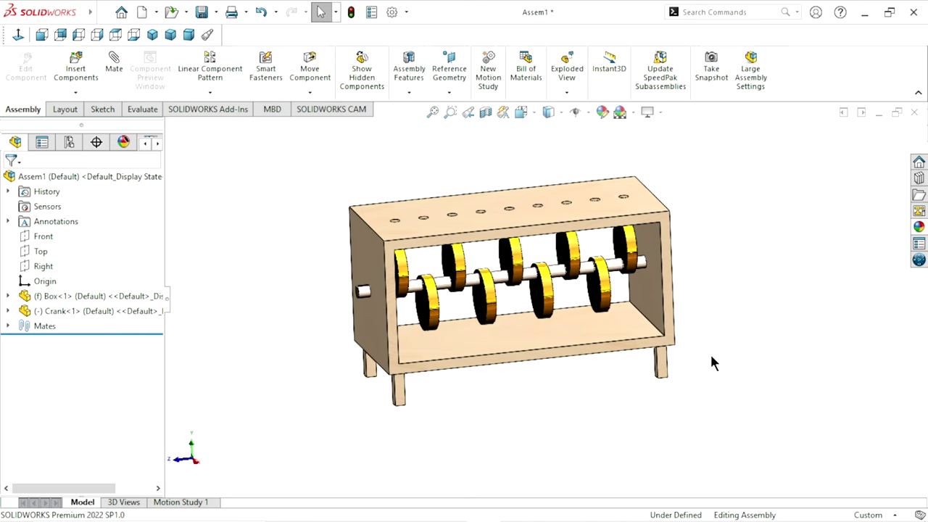
key("Down")
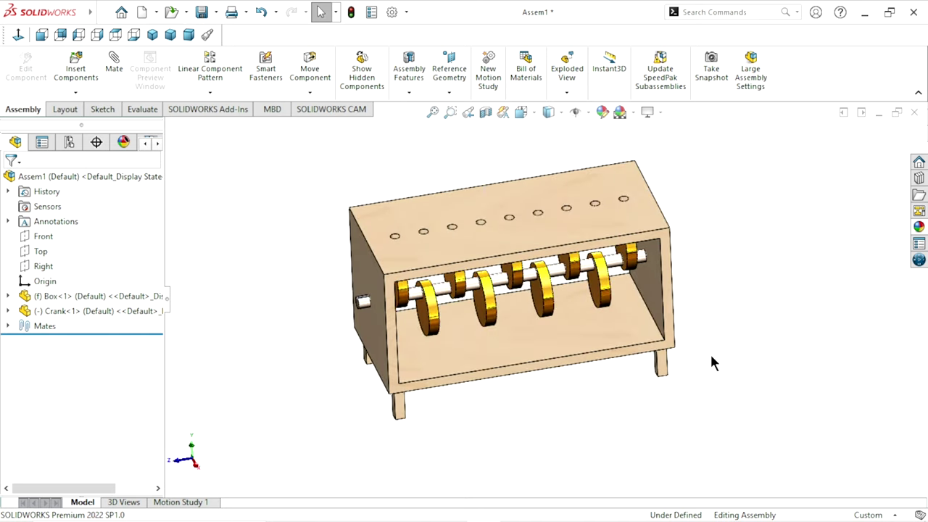
Step: Drag a cam disc to spin the crankshaft so its cams sit at new angles
key("Down")
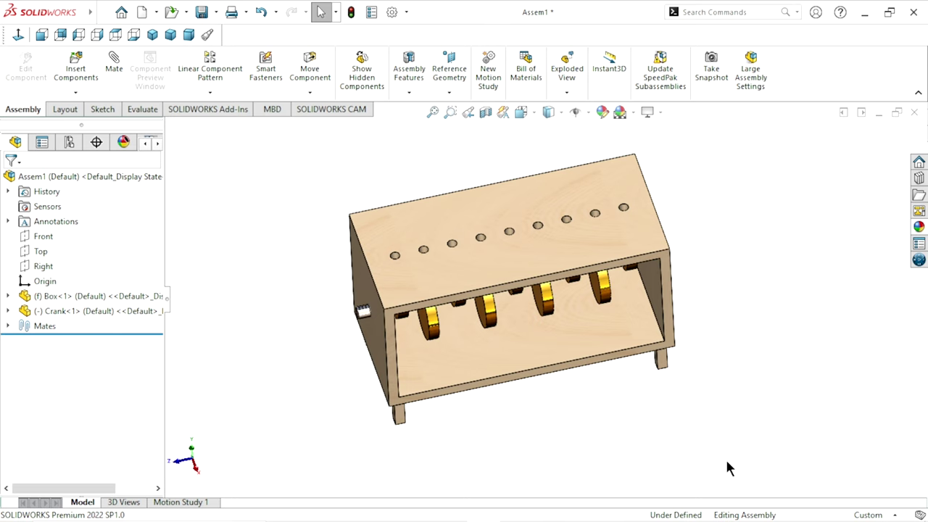
key("Down")
key("Up")
key("Up")
key("Up")
key("Up")
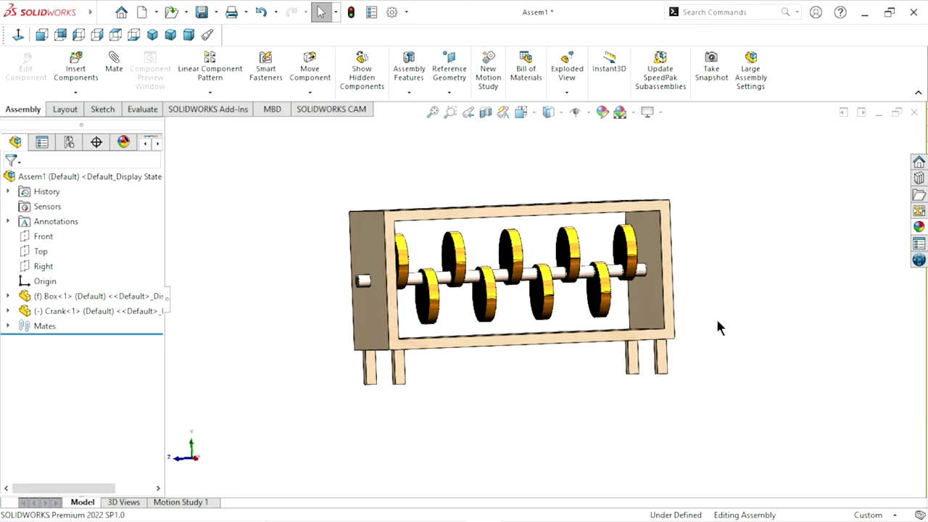
middle_click_drag(464, 246, 514, 281)
scroll(514, 282, "down", 5)
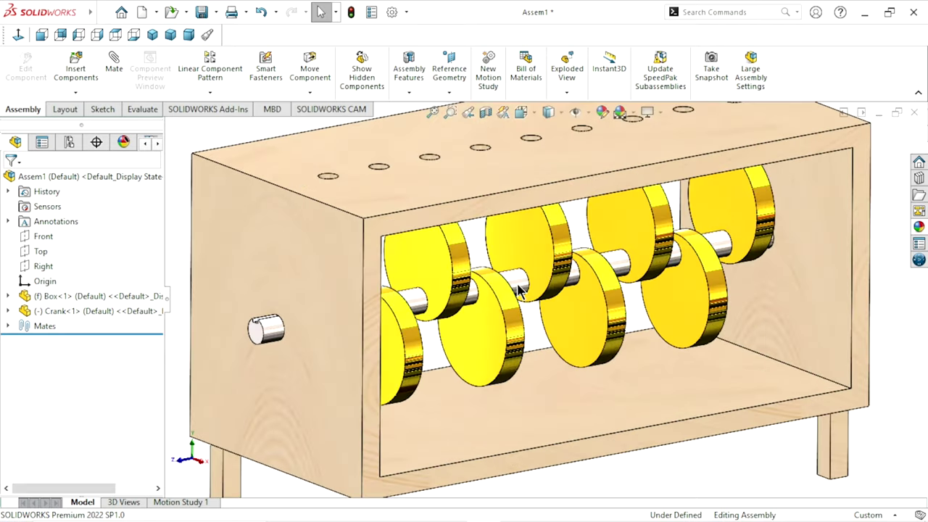
mouse_move(534, 244)
left_mouse_down()
mouse_move(601, 265)
mouse_move(608, 183)
left_mouse_up()
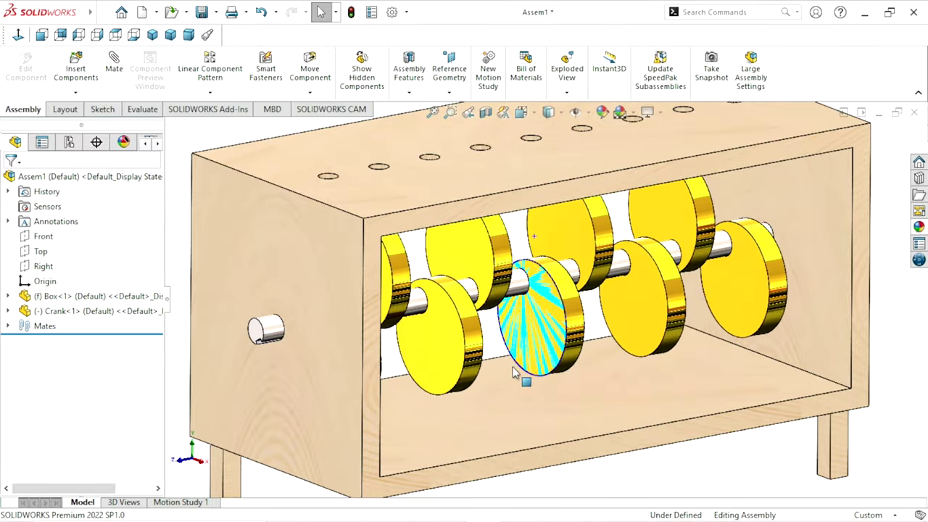
left_click_drag(606, 179, 617, 460)
key("f")
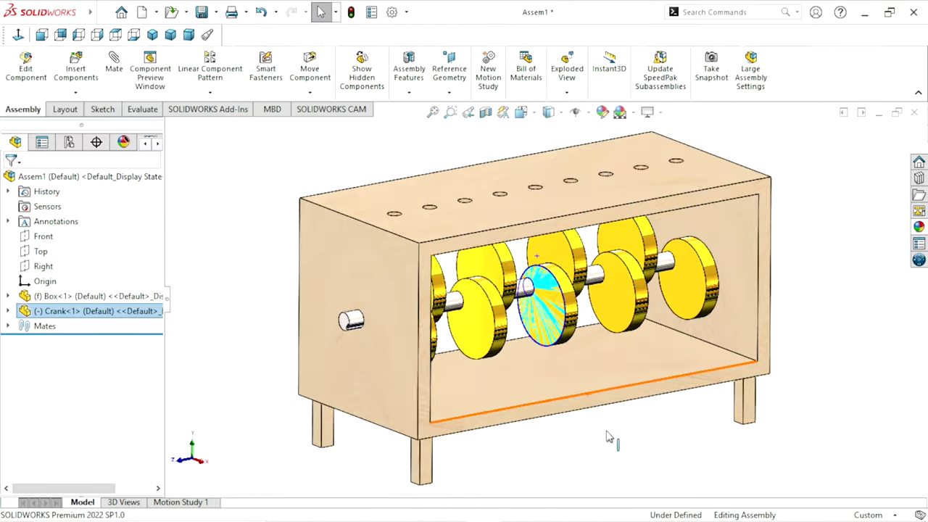
left_click(718, 430)
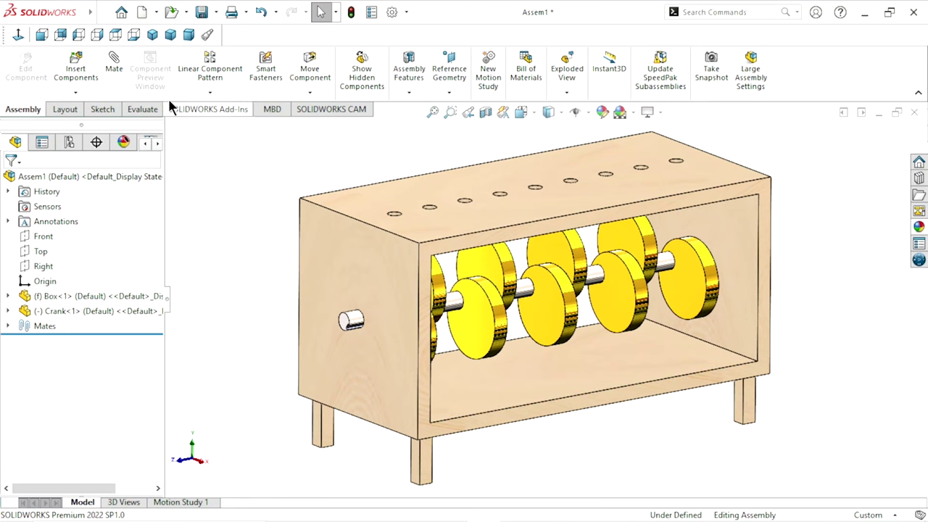
Step: Insert the Piston part and place Piston<1> above the box
left_click(80, 60)
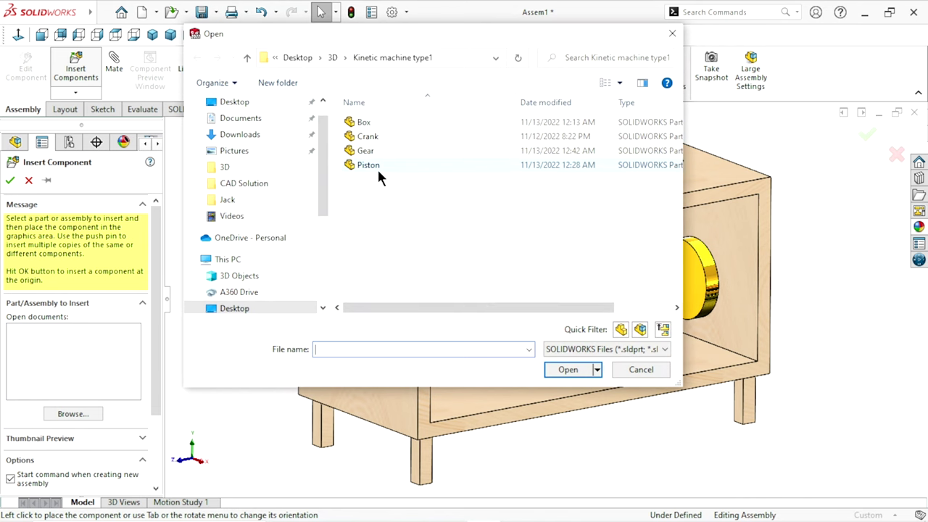
left_click(377, 167)
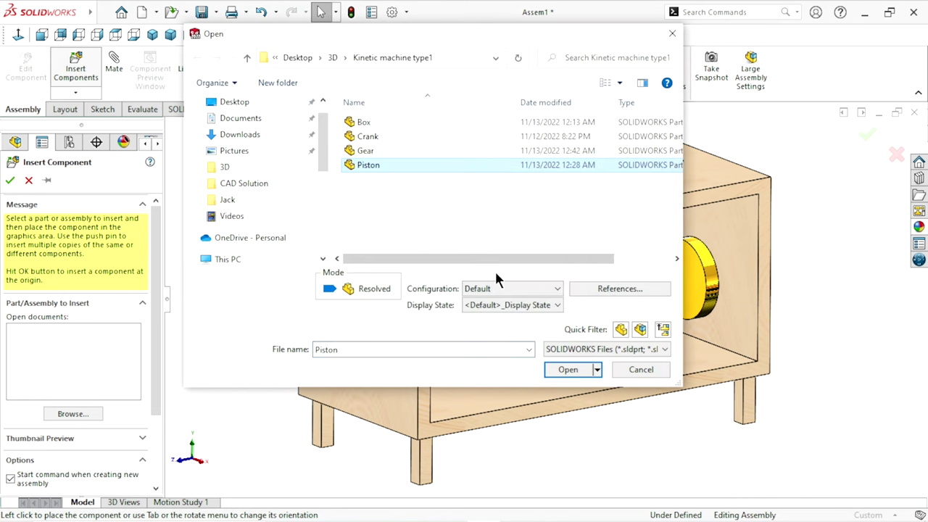
left_click(563, 370)
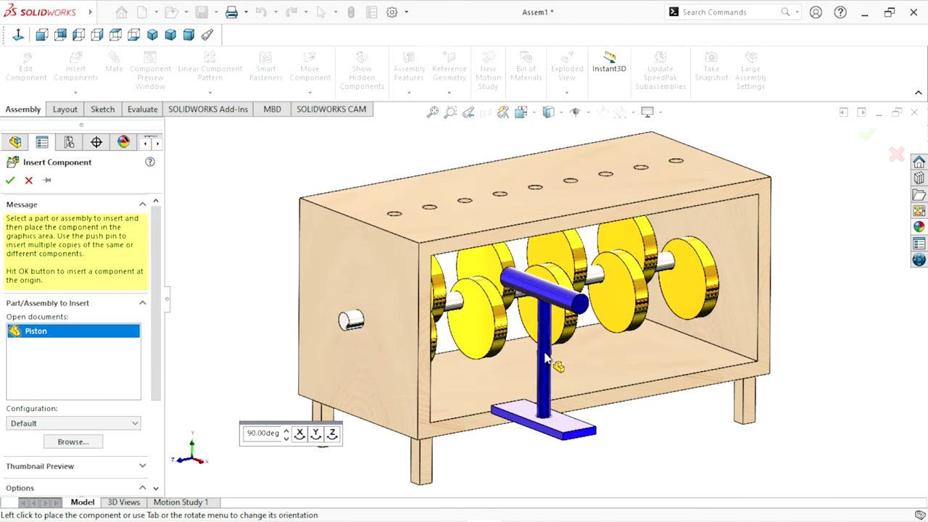
scroll(464, 240, "up", 2)
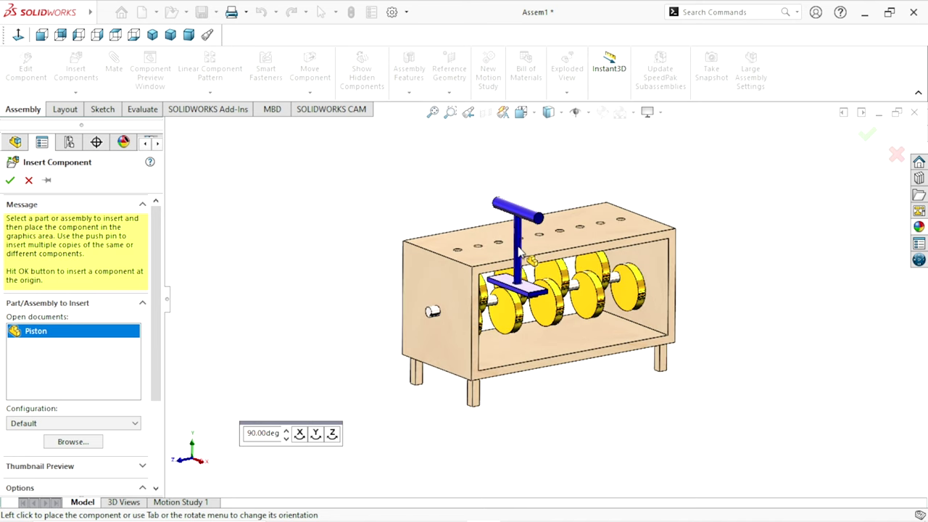
scroll(519, 267, "down", 3)
scroll(519, 266, "up", 3)
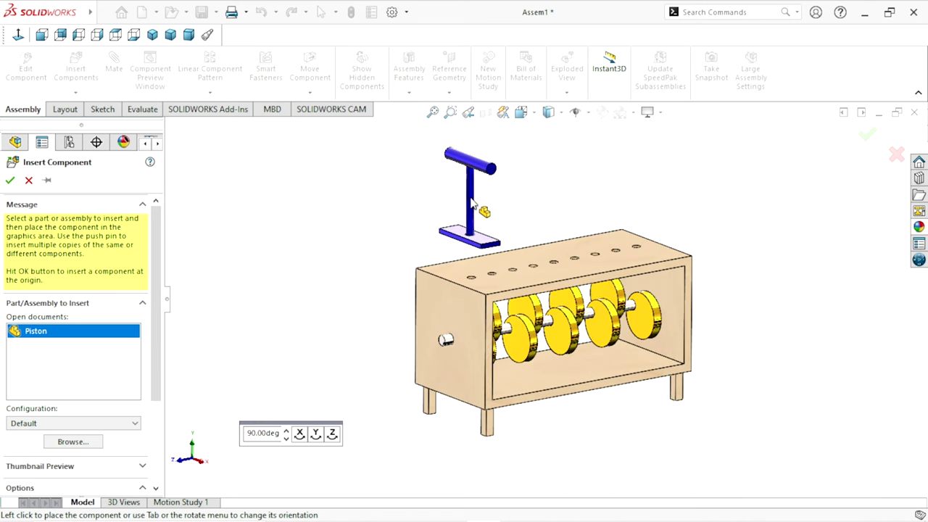
left_click(479, 216)
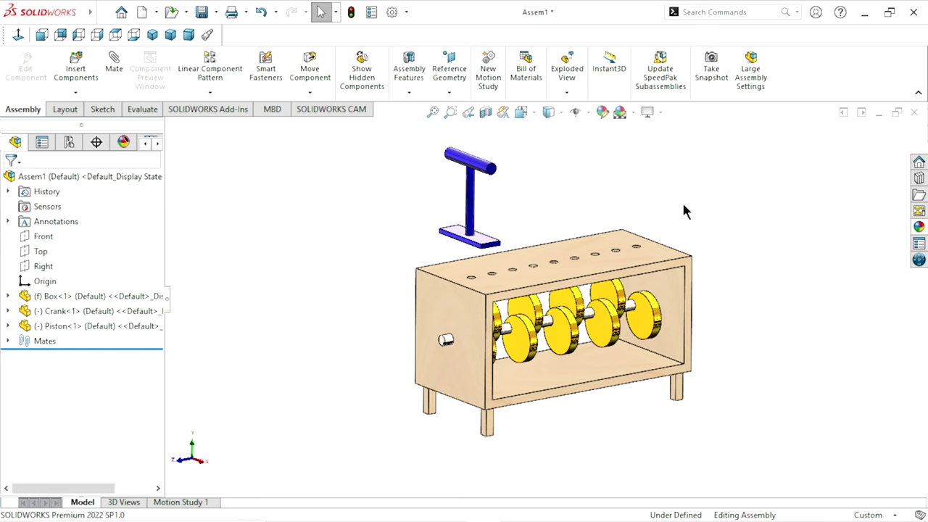
scroll(591, 312, "down", 2)
scroll(588, 310, "down", 1)
scroll(580, 306, "up", 3)
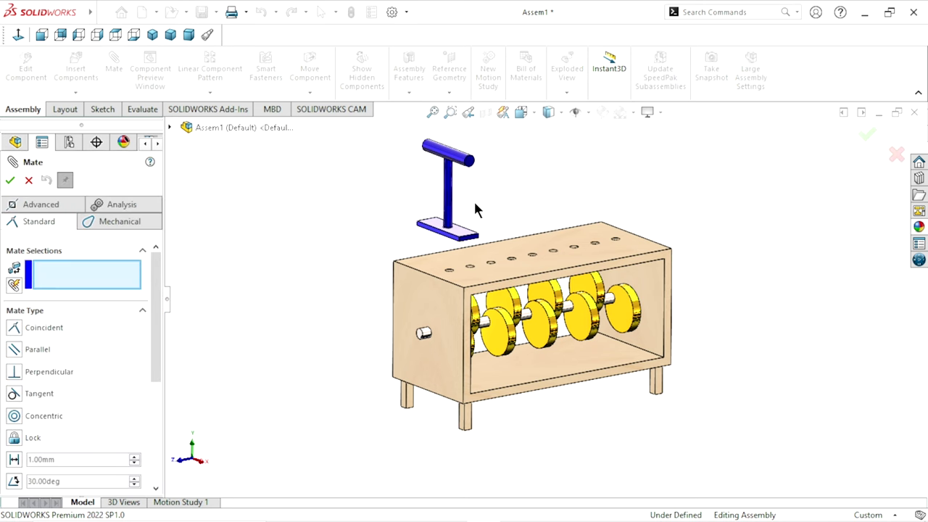
Step: Mate the piston stem concentric with a hole in the box top
scroll(472, 210, "down", 3)
scroll(471, 211, "down", 2)
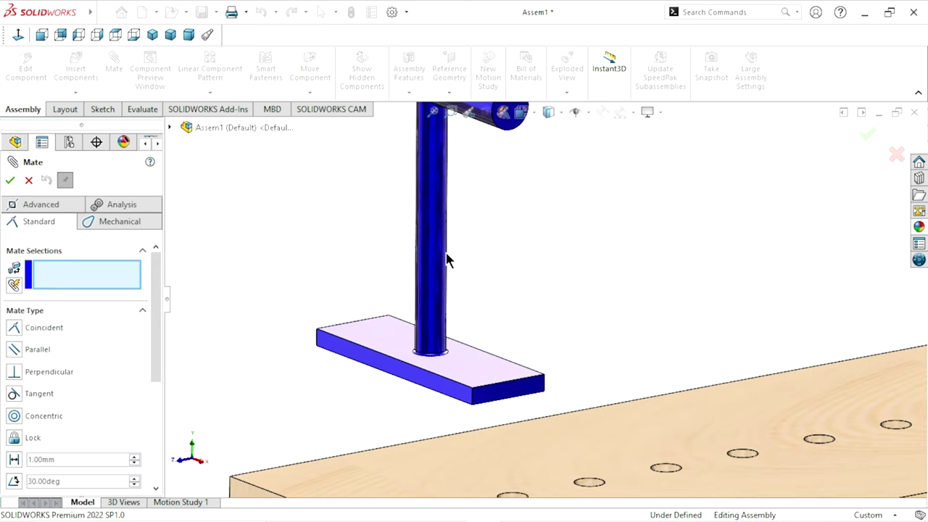
left_click(431, 215)
scroll(415, 279, "up", 3)
scroll(512, 350, "down", 2)
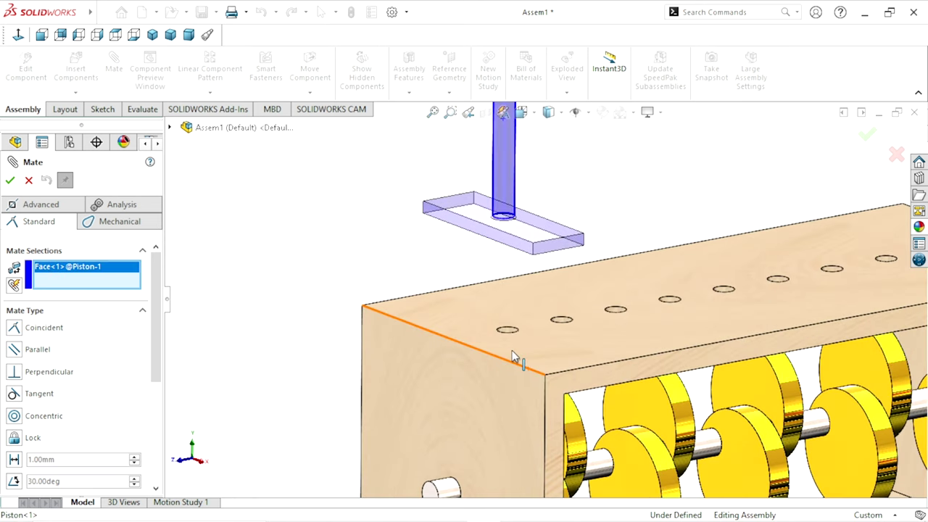
scroll(518, 334, "down", 2)
left_click(516, 299)
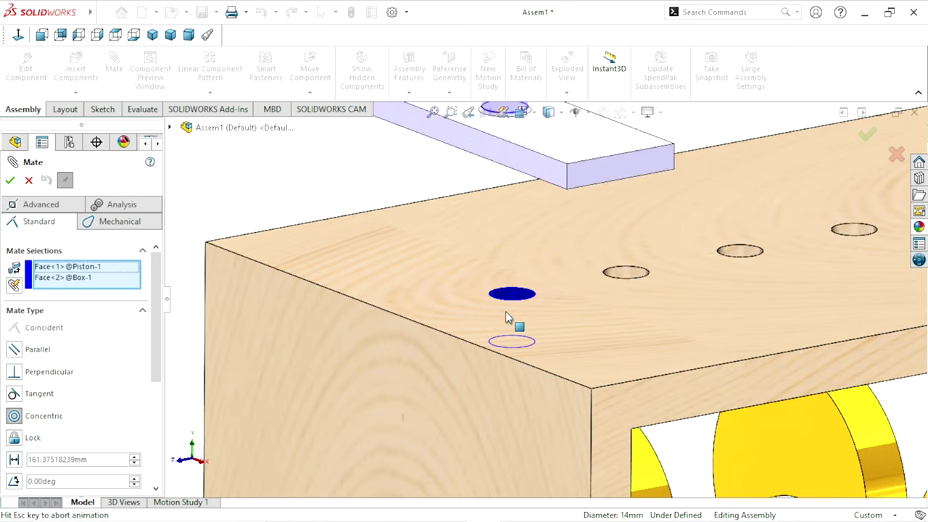
scroll(475, 345, "up", 2)
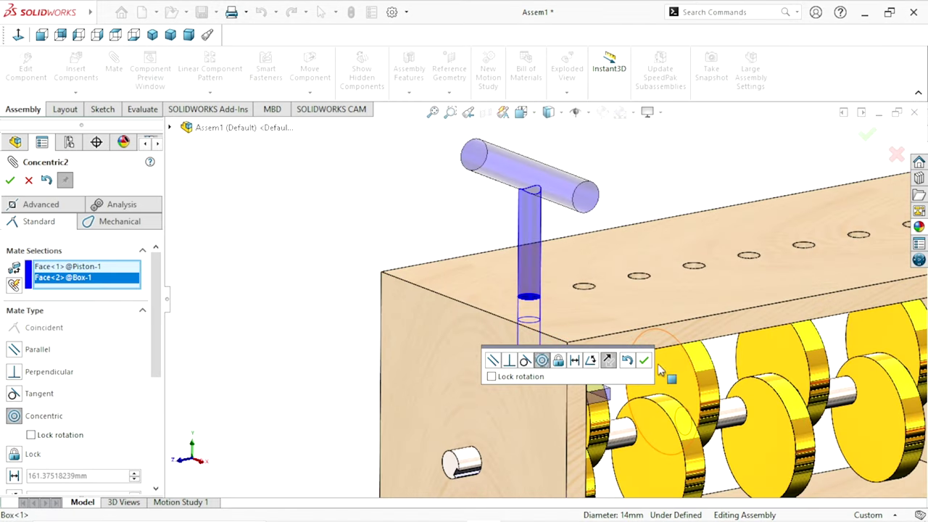
left_click(646, 364)
scroll(509, 375, "up", 3)
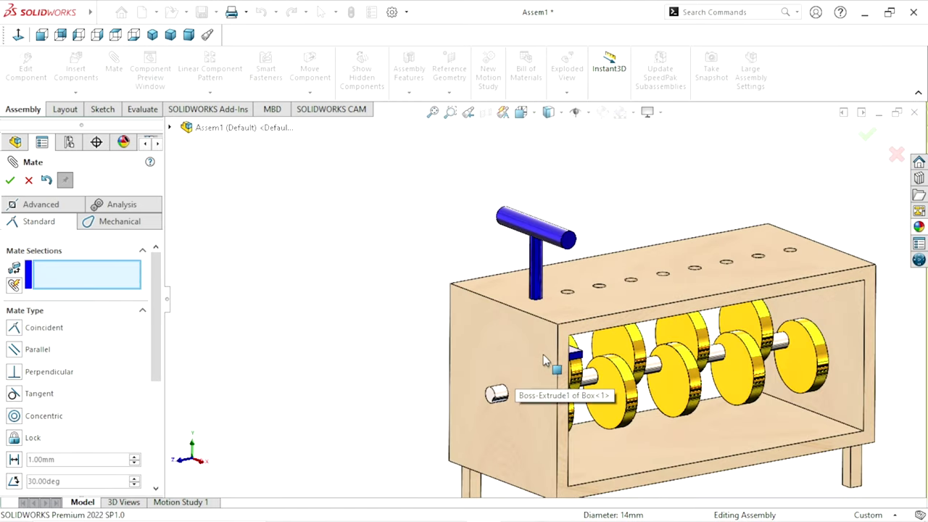
Step: Try a coincident mate between a piston face and the box front, then cancel it
mouse_move(512, 391)
middle_mouse_down()
mouse_move(475, 297)
mouse_move(510, 356)
mouse_move(591, 293)
middle_mouse_up()
scroll(590, 283, "down", 5)
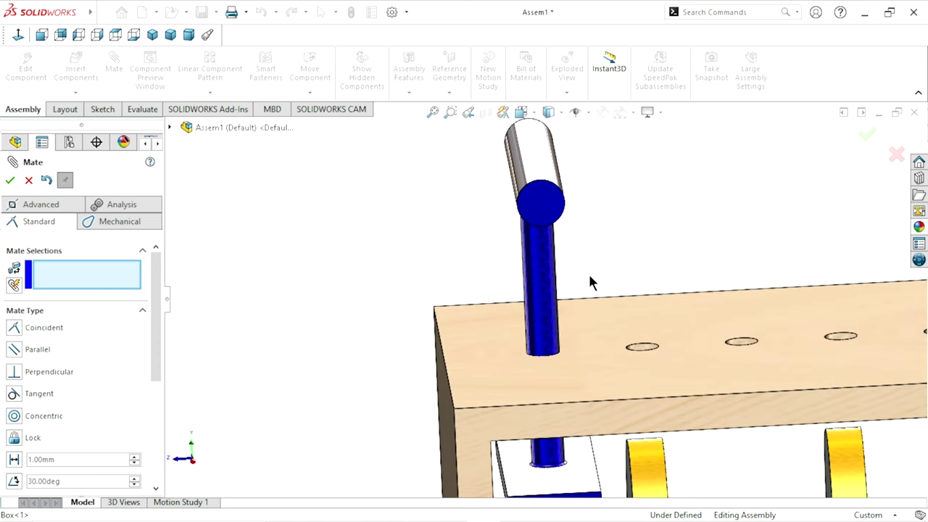
left_click(547, 213)
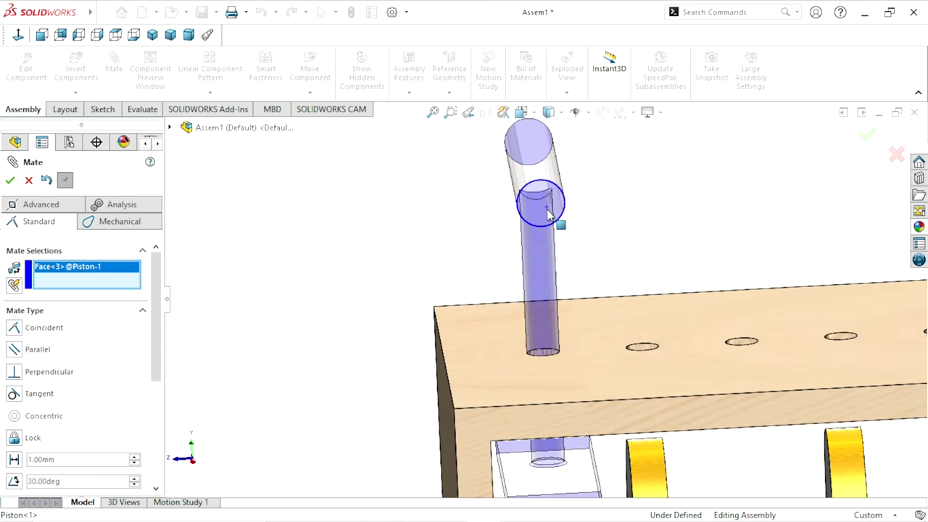
left_click(570, 424)
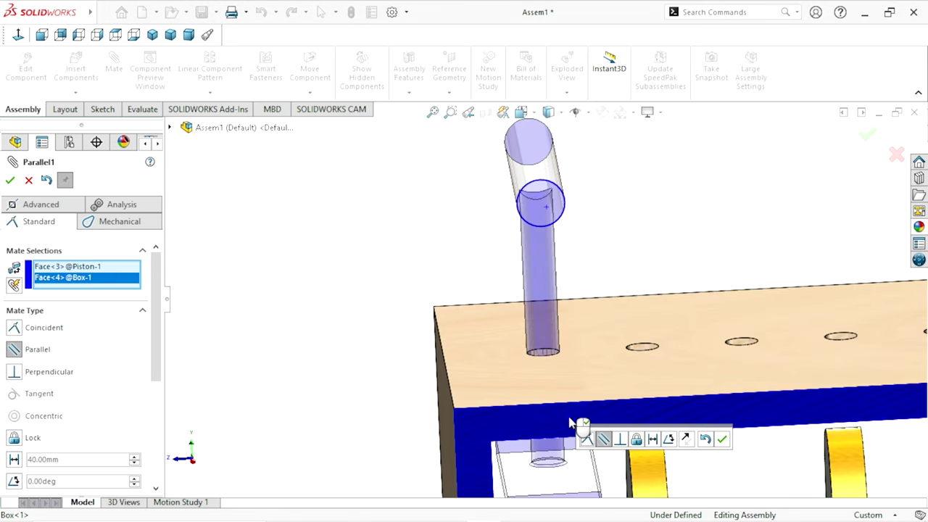
left_click(13, 328)
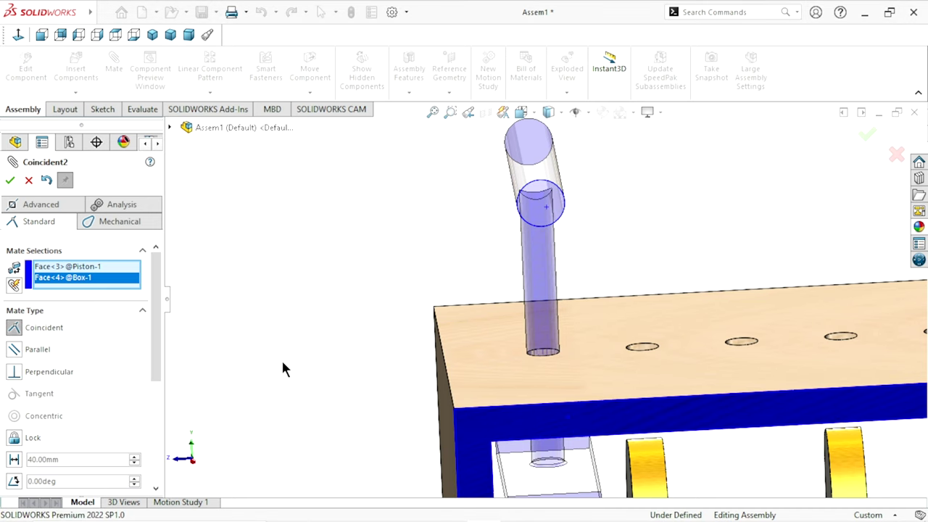
mouse_move(582, 369)
middle_mouse_down()
mouse_move(570, 273)
mouse_move(548, 390)
mouse_move(472, 341)
mouse_move(290, 312)
middle_mouse_up()
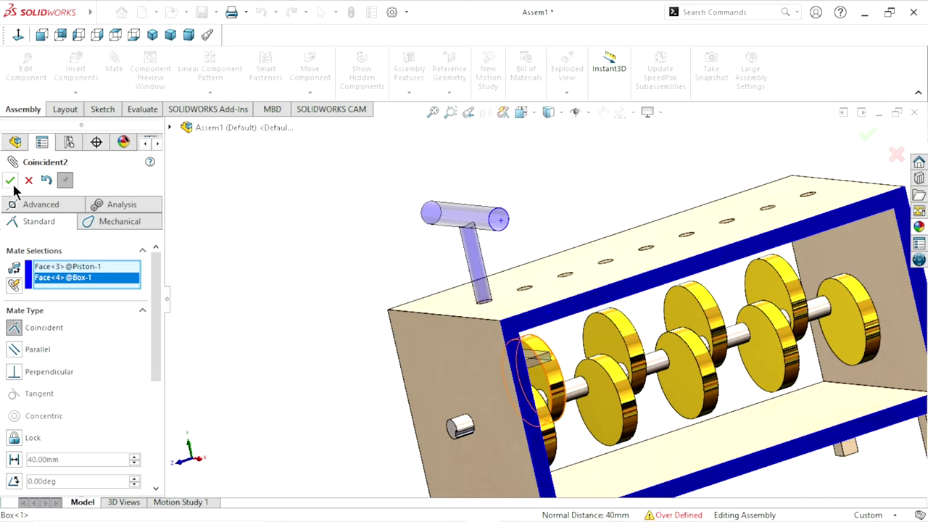
key("Return")
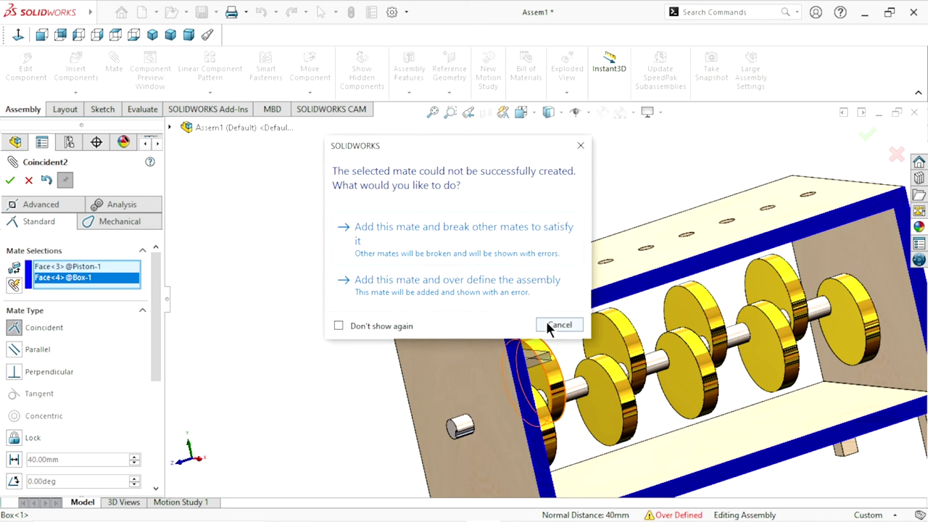
left_click(557, 325)
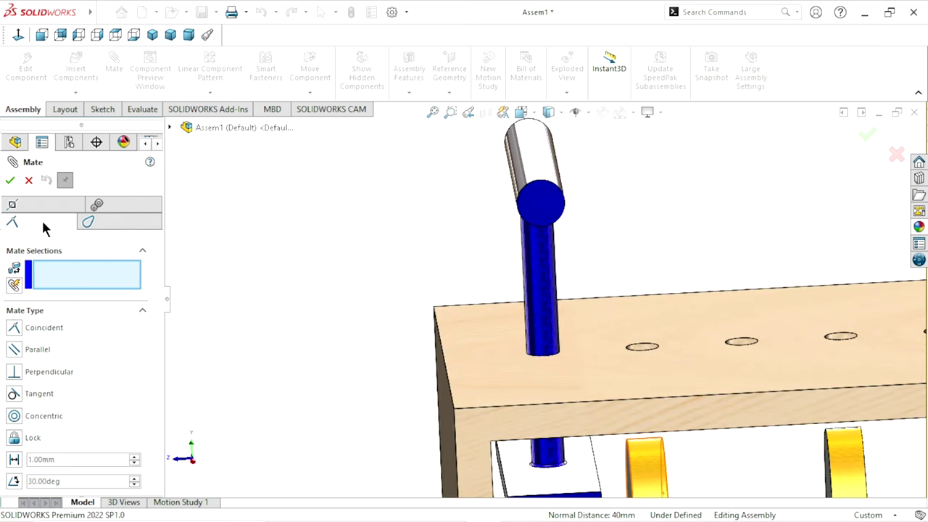
Step: Mate the piston foot face parallel to the box's front face and close Mate
middle_click_drag(286, 290, 623, 408)
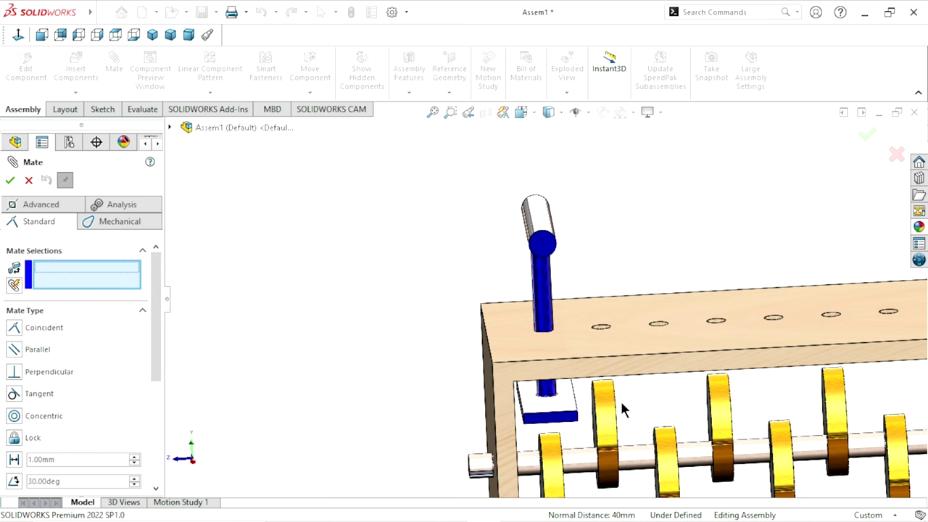
scroll(621, 407, "down", 1)
scroll(596, 381, "down", 1)
scroll(579, 400, "down", 1)
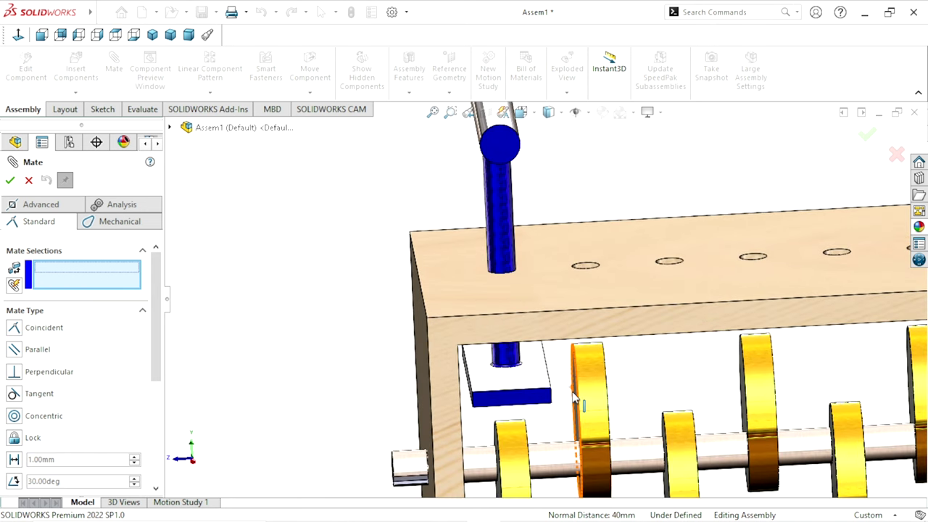
left_click(513, 404)
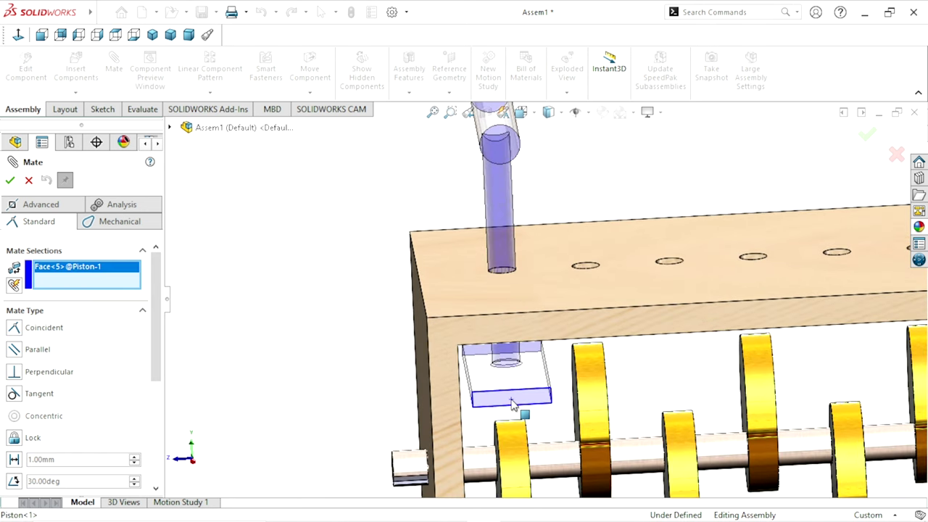
left_click(510, 324)
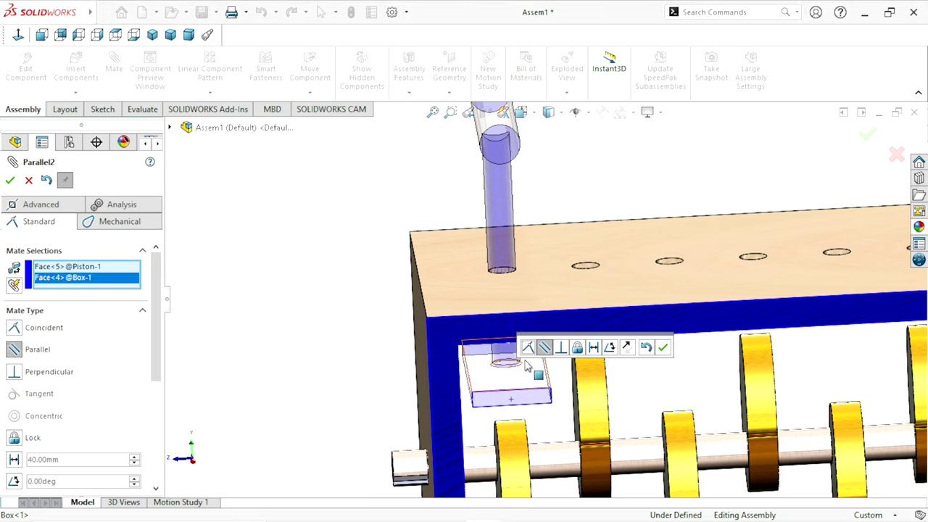
left_click(663, 348)
left_click(10, 179)
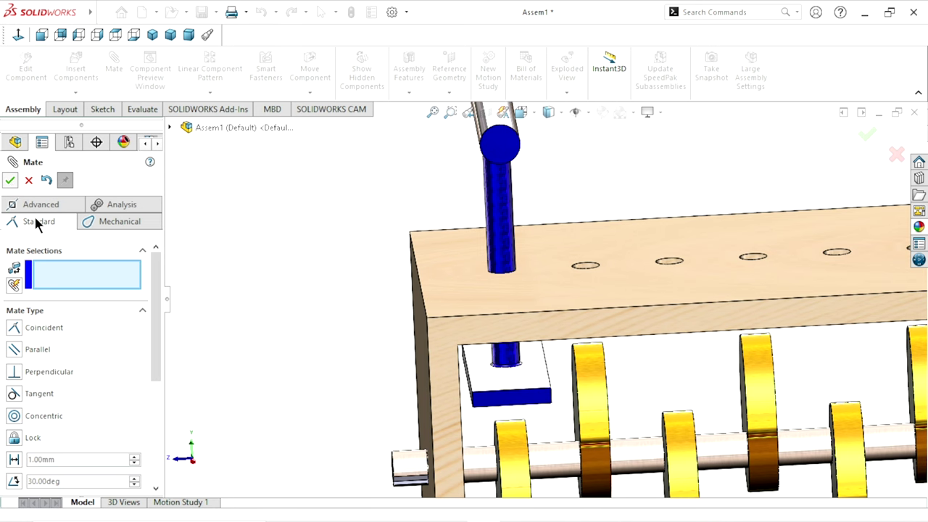
Step: Drag the piston to test how freely it moves, then deselect it
key("f")
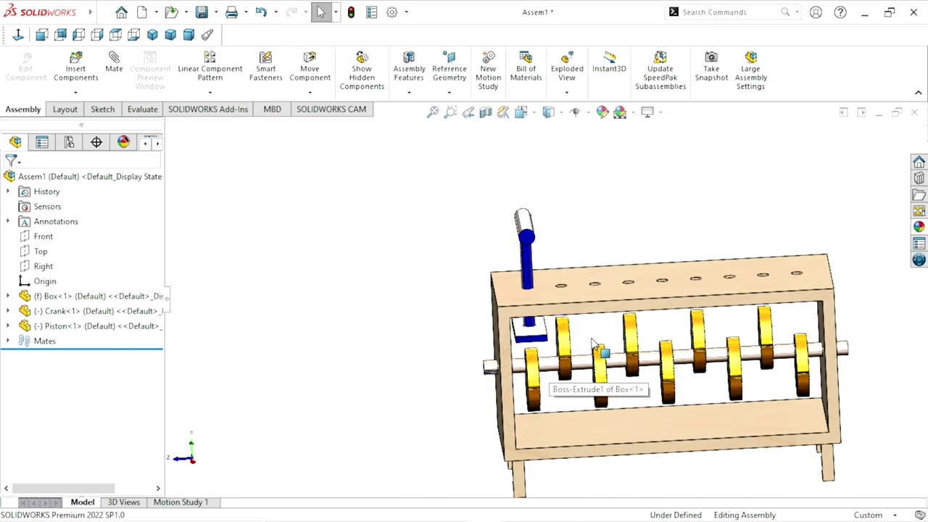
scroll(518, 223, "down", 2)
left_click(490, 170)
mouse_move(490, 168)
left_mouse_down()
mouse_move(492, 262)
mouse_move(489, 174)
left_mouse_up()
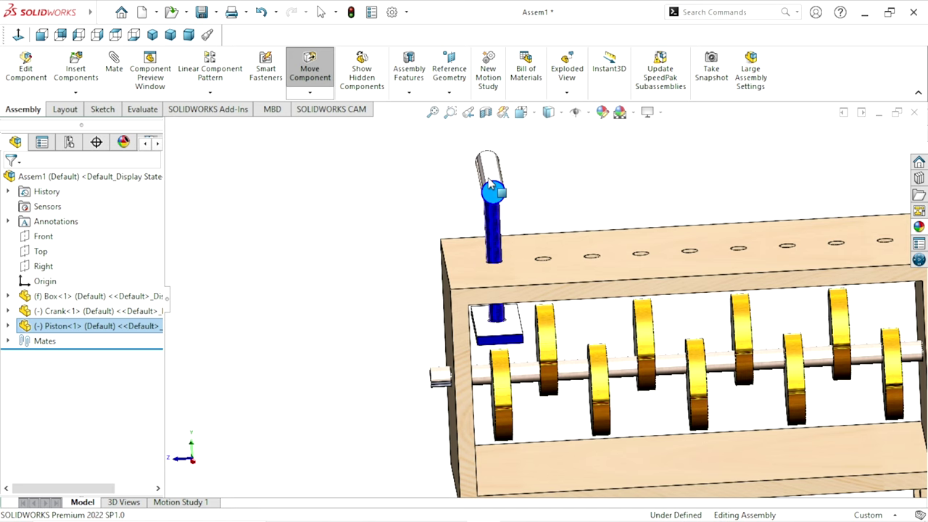
key("Escape")
left_click(394, 272)
Step: Mate the first crank disc's face tangent to the piston foot's underside
left_click(114, 63)
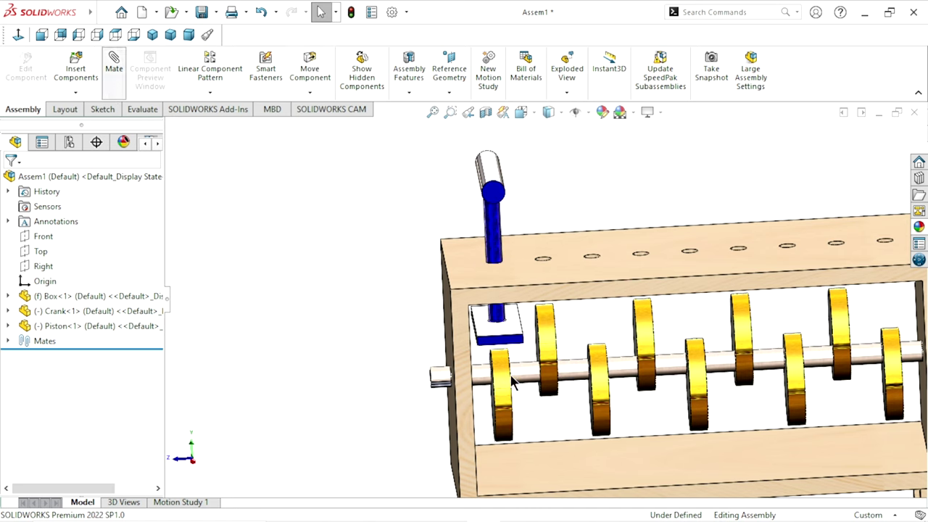
left_click(504, 392)
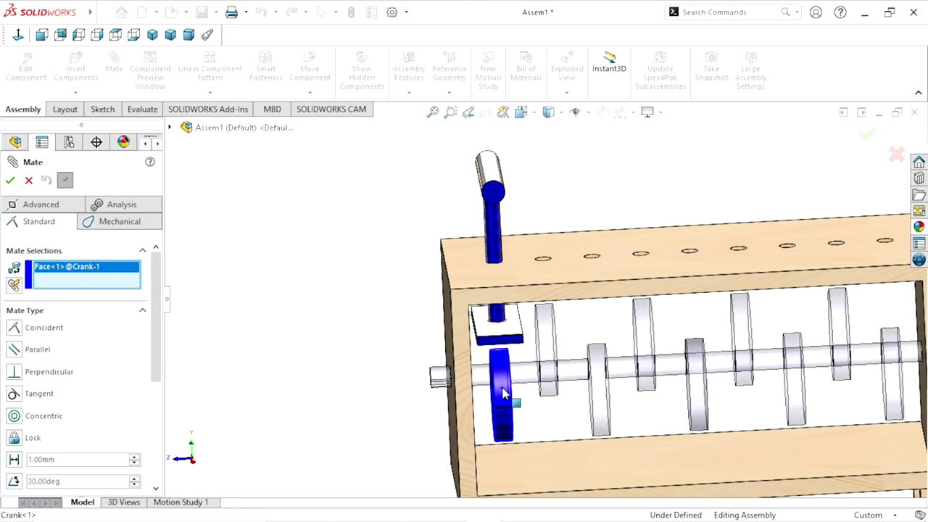
middle_click_drag(504, 393, 503, 303)
scroll(517, 300, "down", 3)
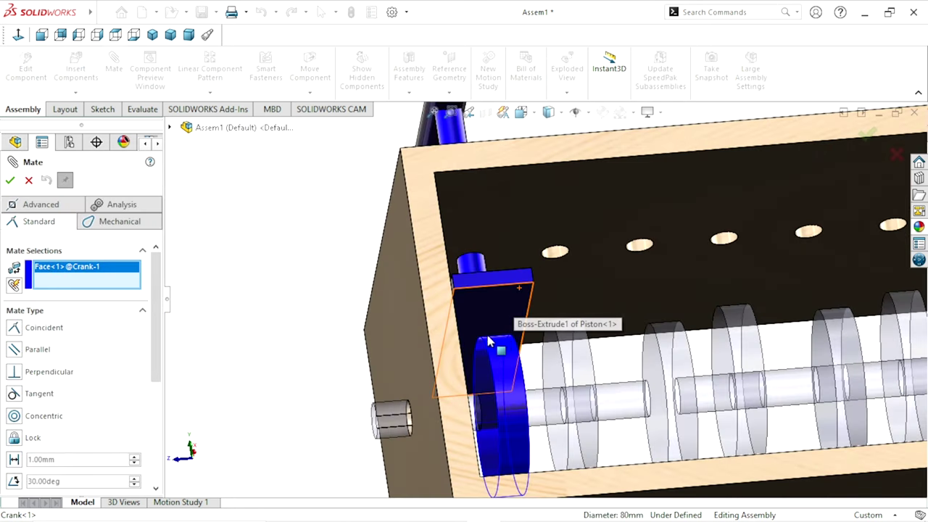
left_click(499, 315)
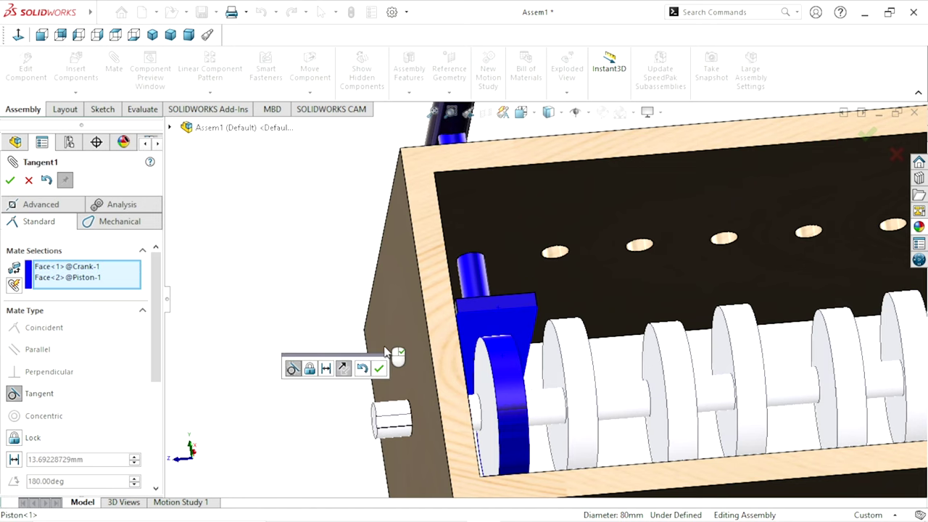
left_click(11, 180)
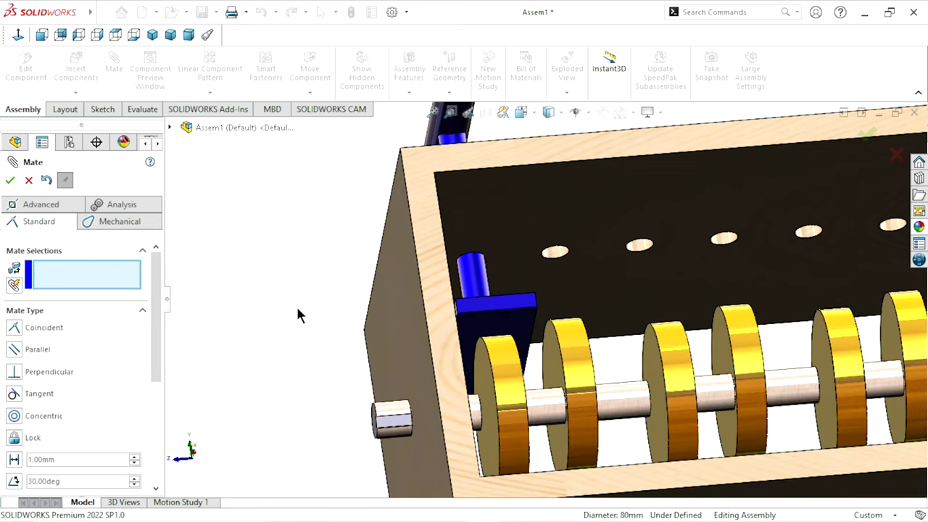
scroll(283, 352, "up", 5)
mouse_move(534, 385)
middle_mouse_down()
mouse_move(606, 439)
mouse_move(617, 477)
mouse_move(628, 421)
mouse_move(608, 397)
middle_mouse_up()
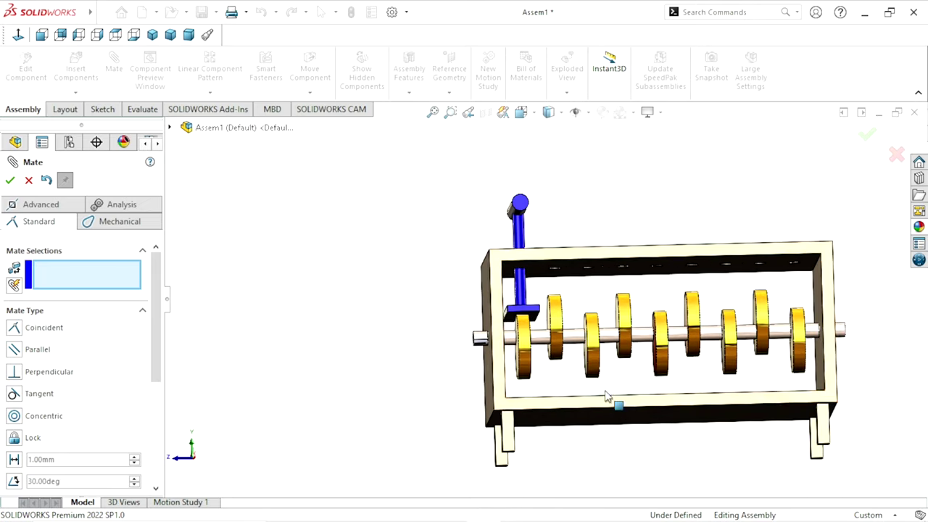
scroll(573, 377, "down", 3)
scroll(529, 359, "down", 3)
scroll(493, 359, "up", 4)
scroll(399, 337, "down", 1)
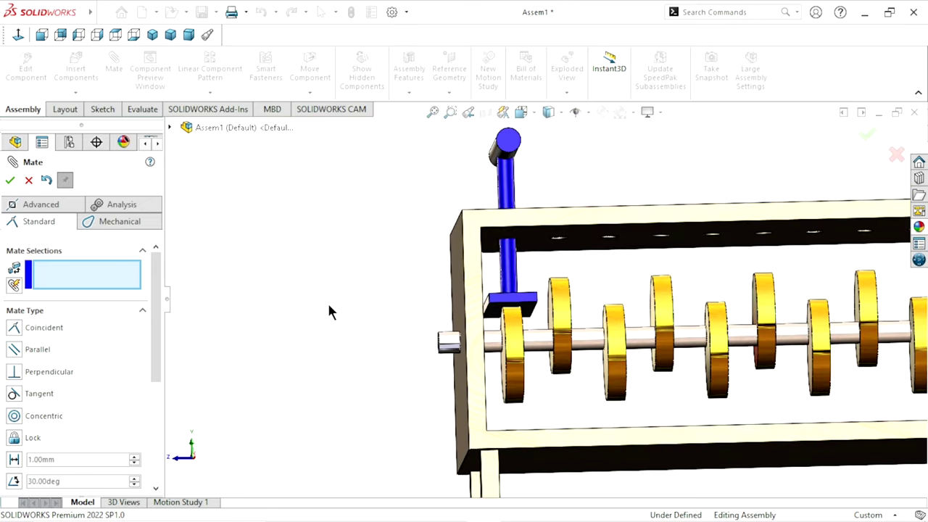
scroll(512, 327, "up", 2)
middle_click_drag(513, 270, 667, 343)
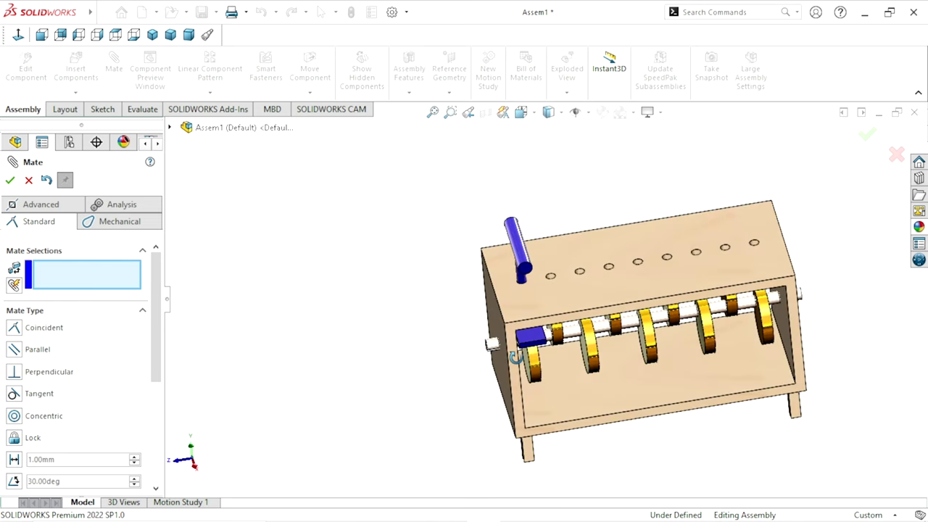
Step: Turn the crankshaft to verify the piston follows, then view the assembly isometrically
left_click(10, 180)
scroll(602, 348, "down", 2)
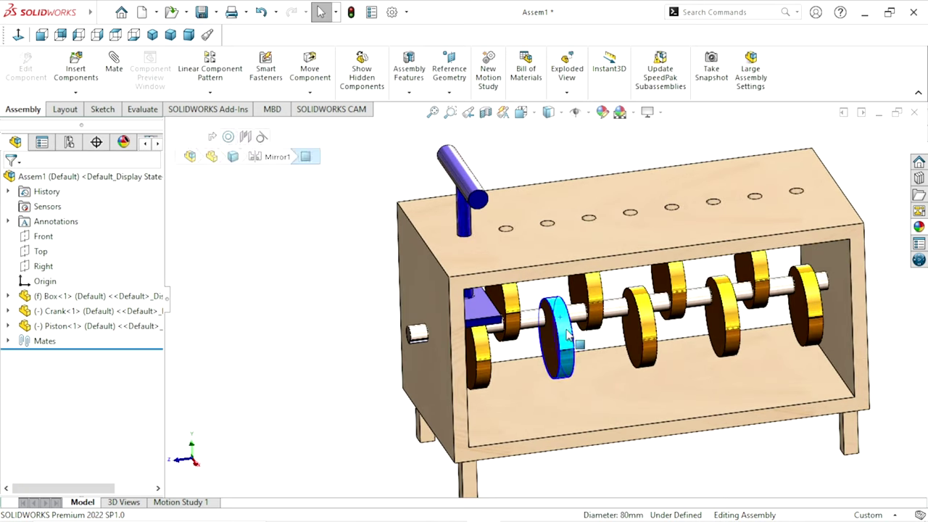
mouse_move(570, 407)
left_mouse_down()
mouse_move(498, 256)
mouse_move(599, 414)
mouse_move(554, 207)
mouse_move(475, 304)
mouse_move(603, 387)
mouse_move(517, 205)
mouse_move(591, 382)
mouse_move(497, 232)
mouse_move(586, 378)
mouse_move(512, 266)
mouse_move(601, 352)
mouse_move(475, 257)
mouse_move(351, 346)
left_mouse_up()
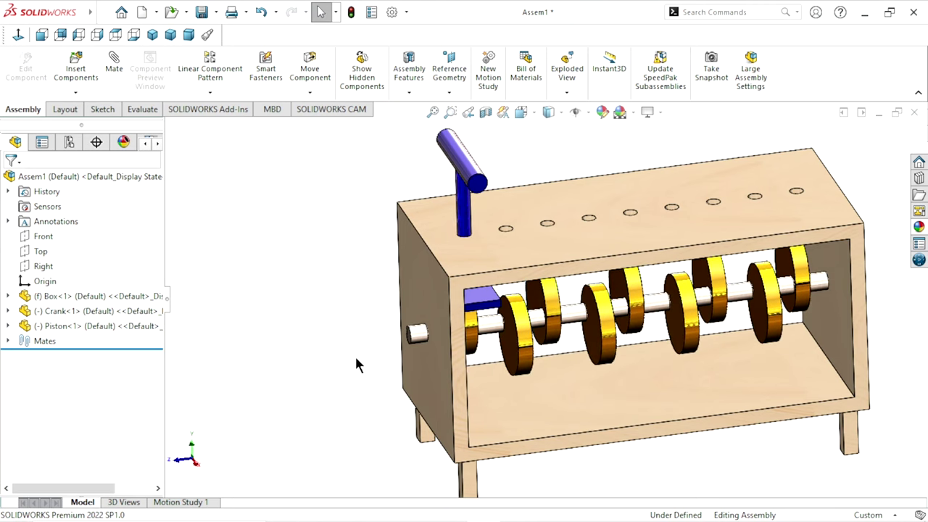
key("z")
scroll(679, 283, "down", 2)
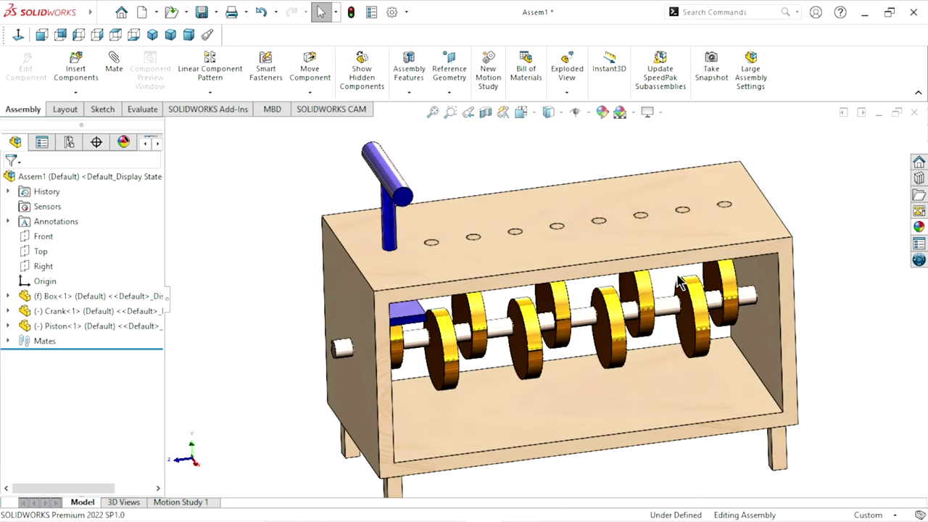
left_click(153, 35)
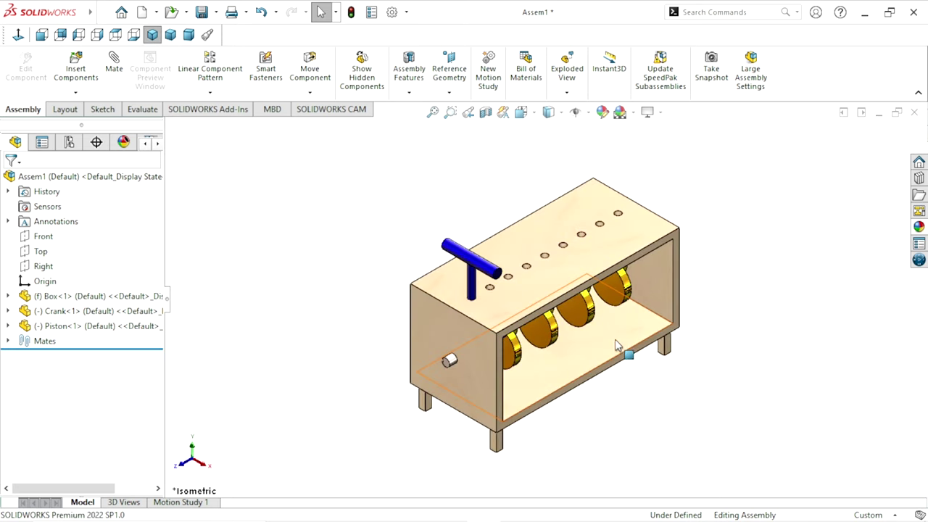
middle_click_drag(613, 332, 631, 312)
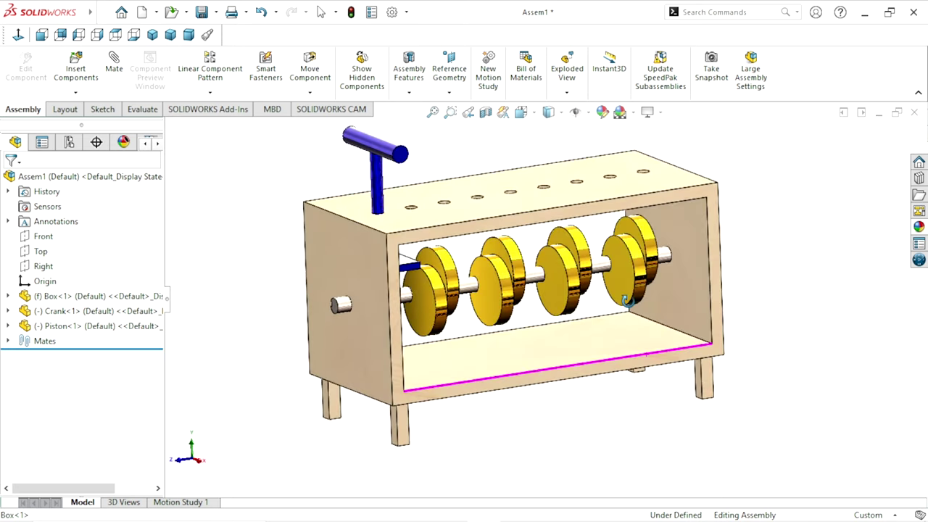
middle_click_drag(504, 352, 690, 248)
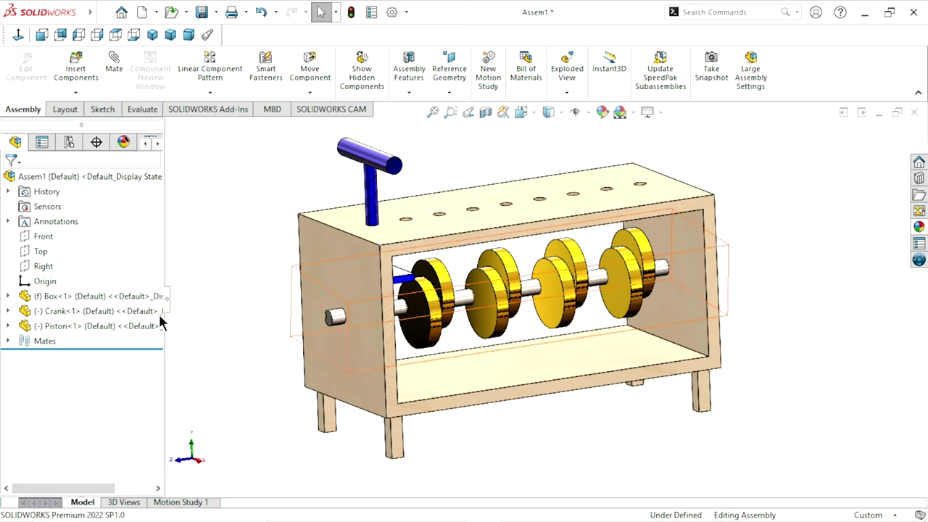
Step: Start Copy with Mates on the Piston component to reassign its mates
right_click(103, 324)
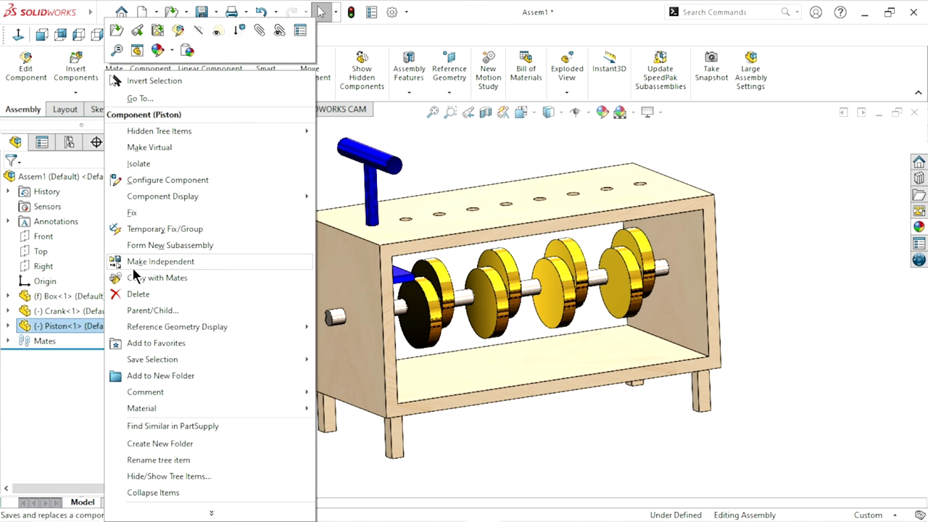
left_click(150, 280)
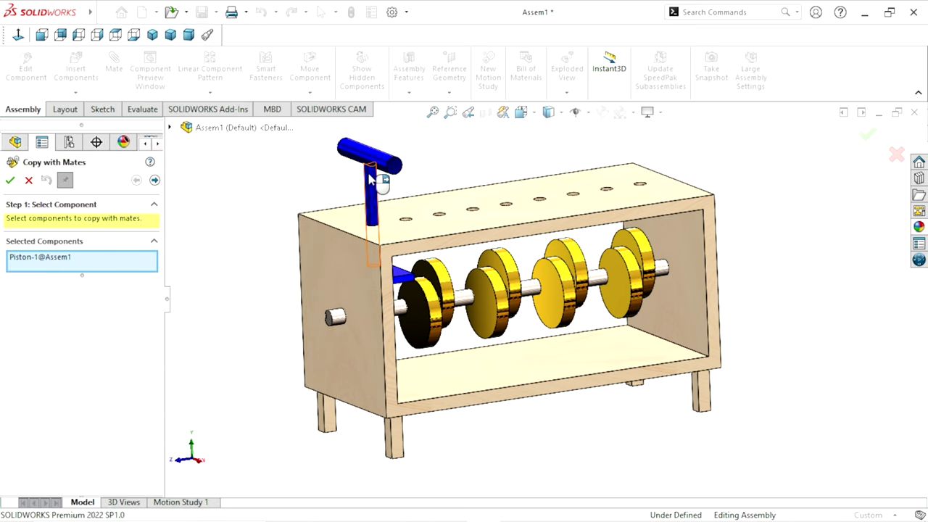
left_click(154, 181)
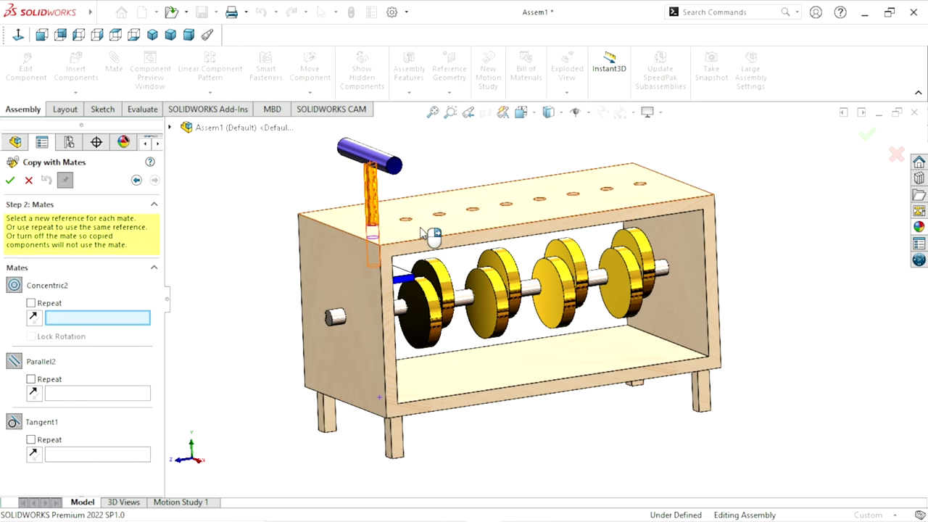
Step: Mate the copy concentric to a box-top hole, parallel to the box front, tangent to the next crank disc
scroll(431, 236, "down", 2)
scroll(464, 247, "down", 2)
scroll(435, 210, "down", 2)
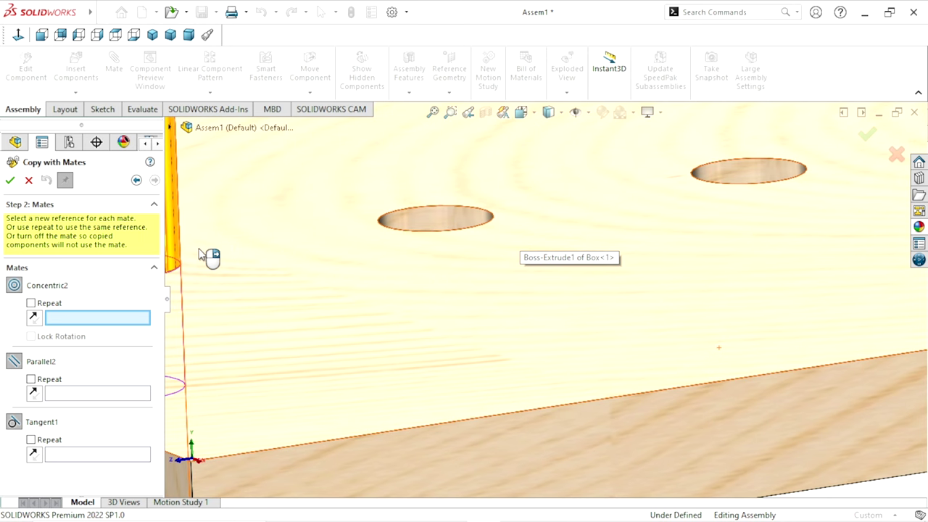
scroll(395, 288, "up", 3)
scroll(511, 284, "down", 3)
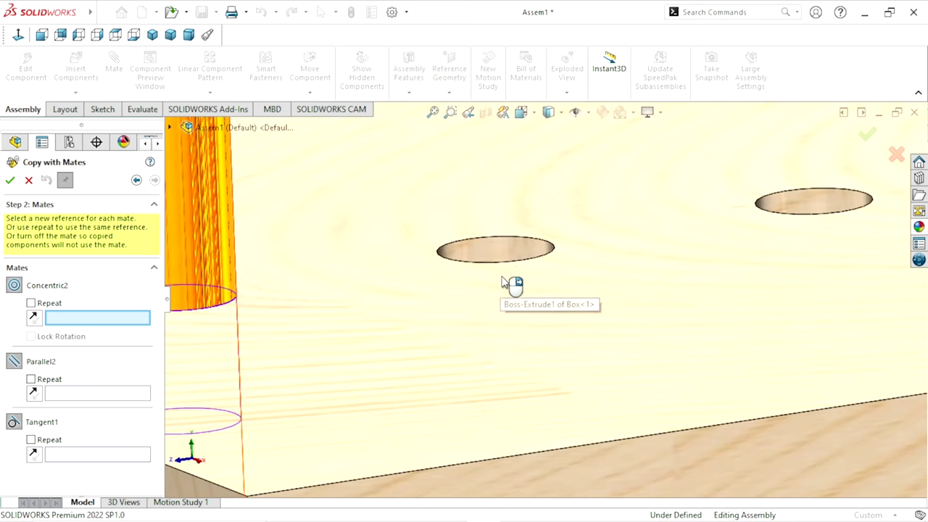
left_click(497, 248)
scroll(476, 322, "up", 2)
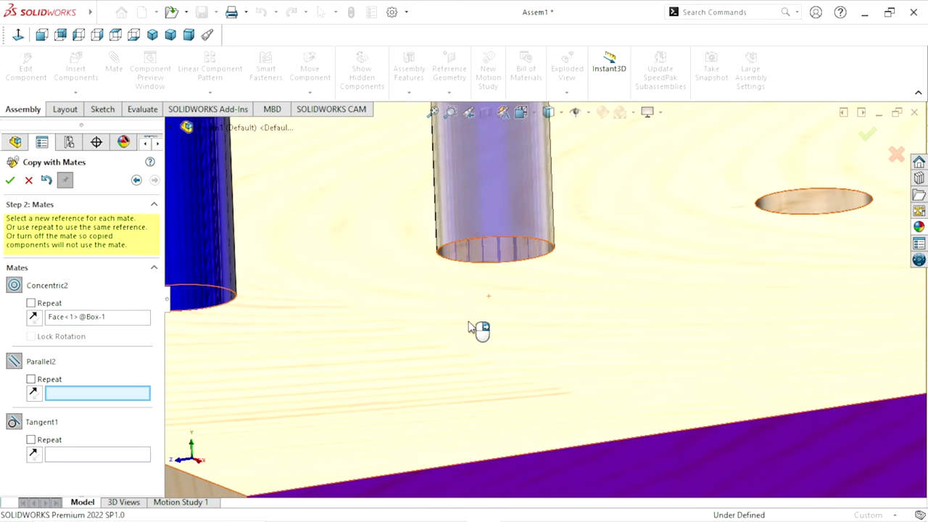
scroll(464, 321, "up", 2)
scroll(507, 334, "up", 2)
scroll(602, 390, "up", 3)
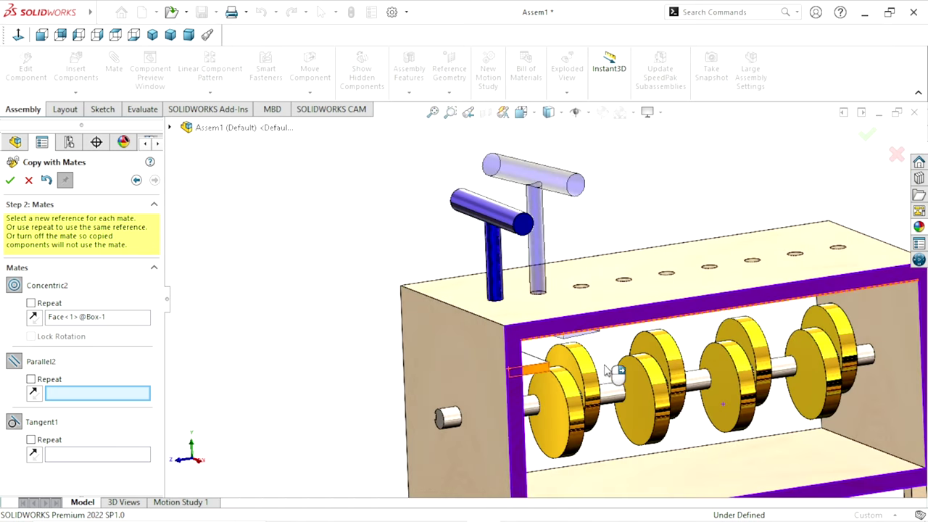
scroll(602, 367, "down", 3)
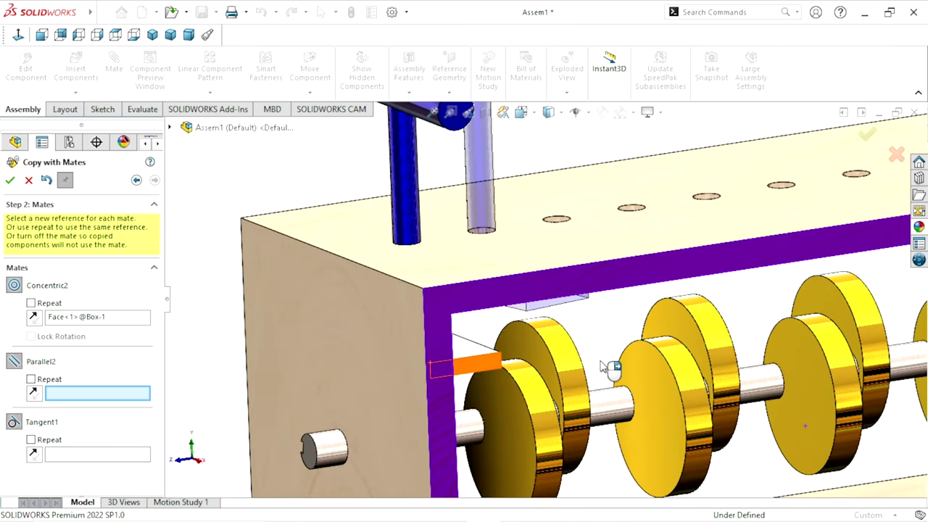
left_click(574, 293)
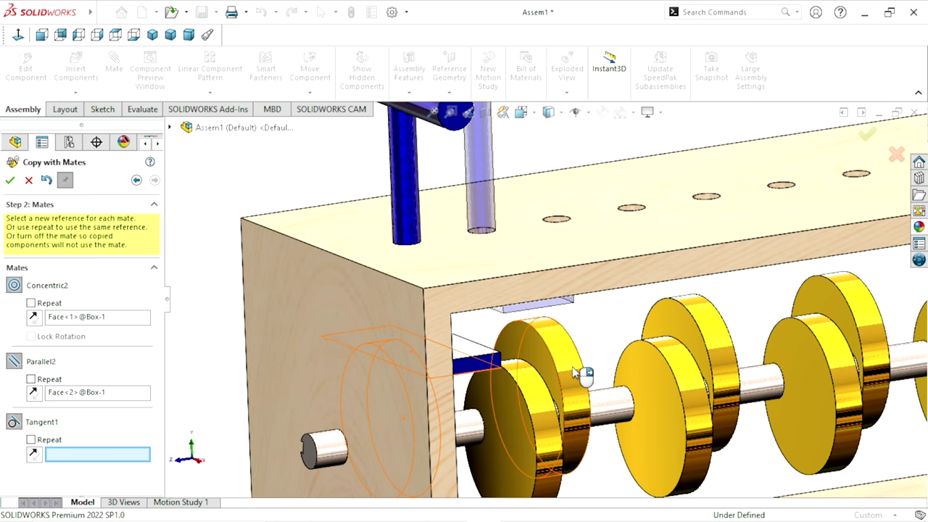
middle_click_drag(580, 373, 519, 417)
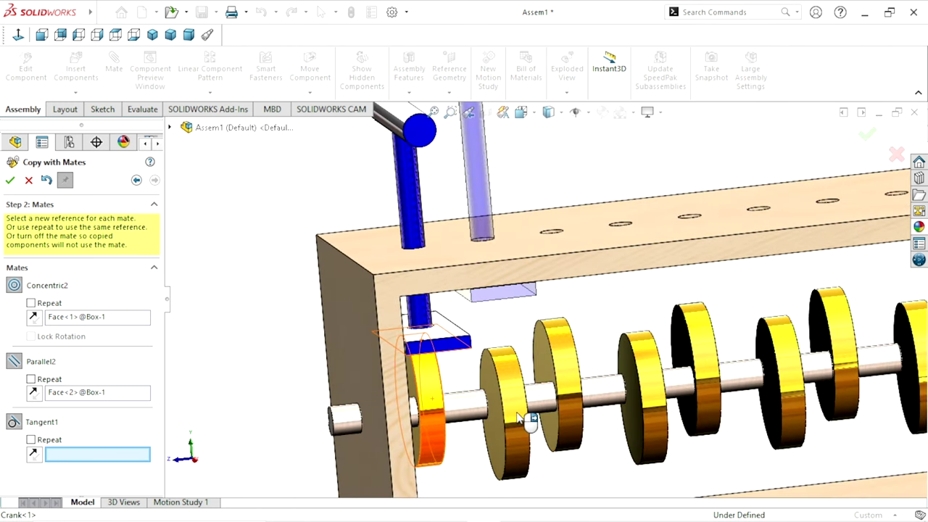
left_click(514, 384)
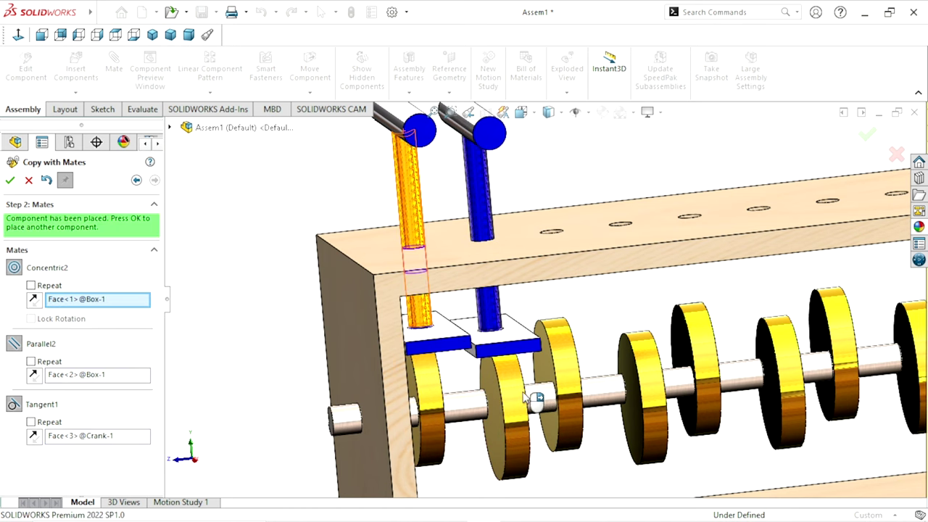
Step: Place a third piston copy in the following hole, parallel to the box front, on its crank disc
scroll(566, 366, "up", 3)
scroll(593, 357, "down", 2)
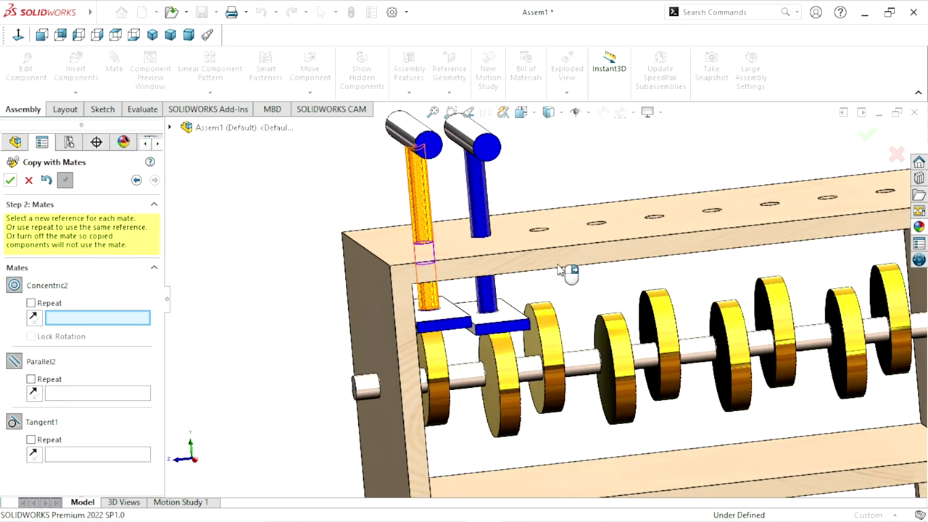
scroll(551, 246, "down", 5)
scroll(508, 241, "down", 3)
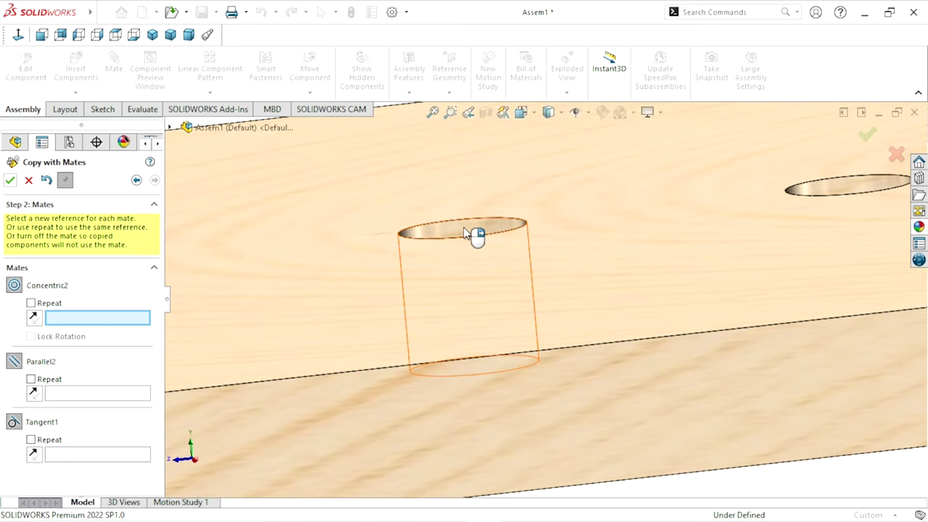
left_click(473, 236)
scroll(473, 316, "up", 4)
scroll(494, 319, "up", 3)
scroll(505, 322, "up", 3)
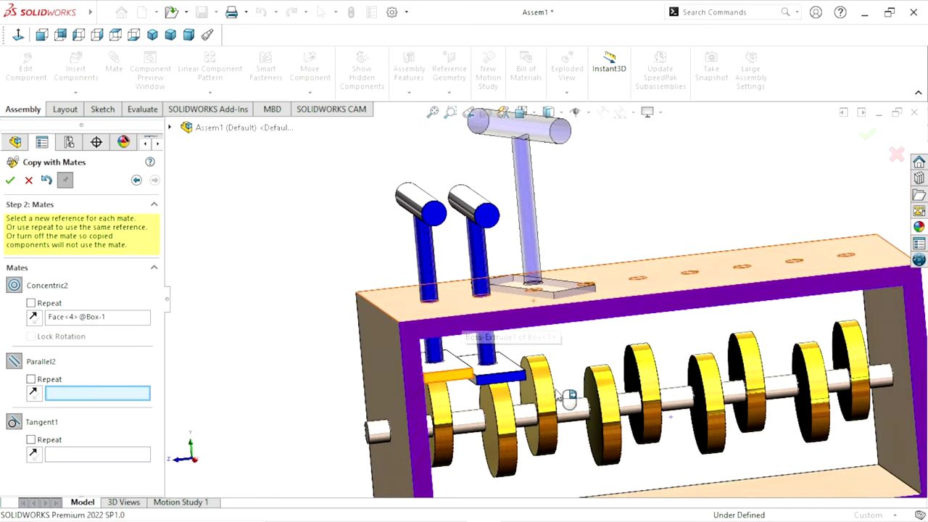
scroll(573, 333, "down", 3)
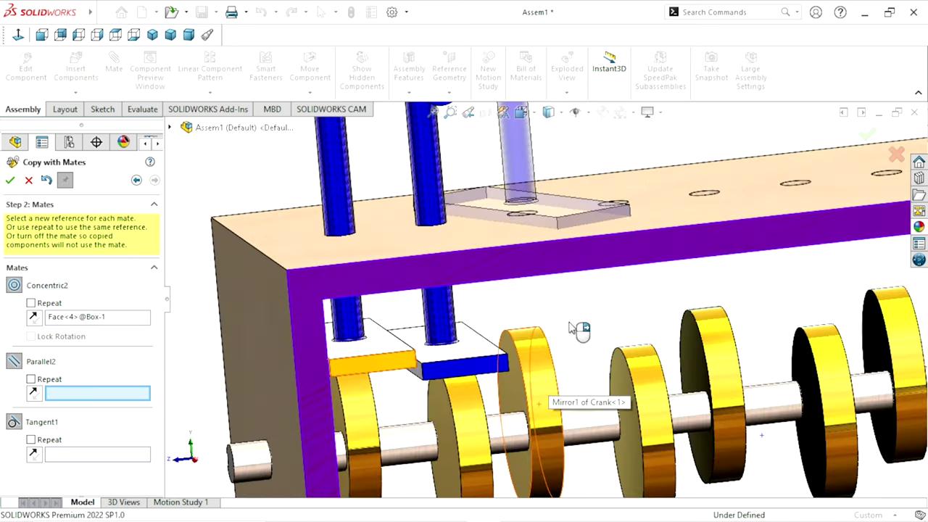
left_click(568, 261)
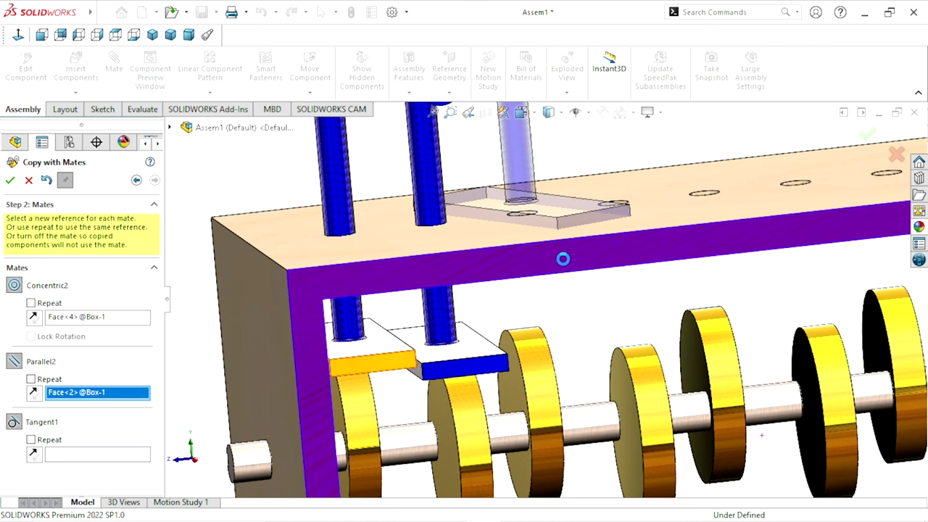
left_click(543, 374)
scroll(547, 399, "up", 3)
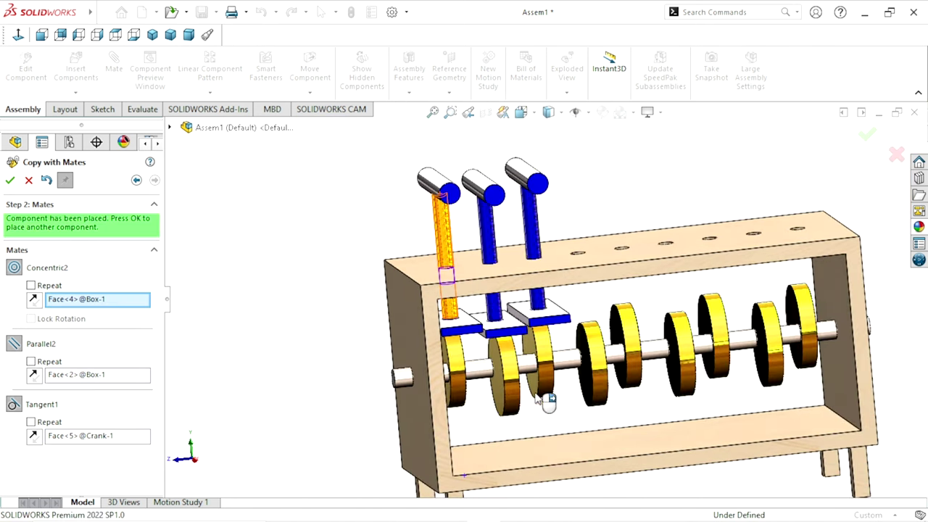
scroll(511, 384, "down", 3)
Step: Place a fourth piston copy in the next hole, parallel to the box front, seated on its crank disc
left_click(10, 184)
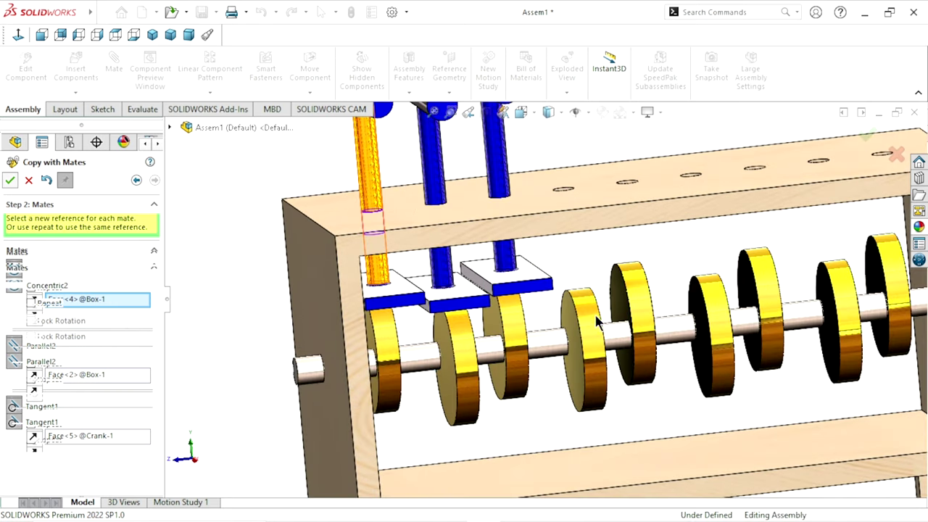
scroll(591, 203, "down", 3)
scroll(551, 239, "down", 3)
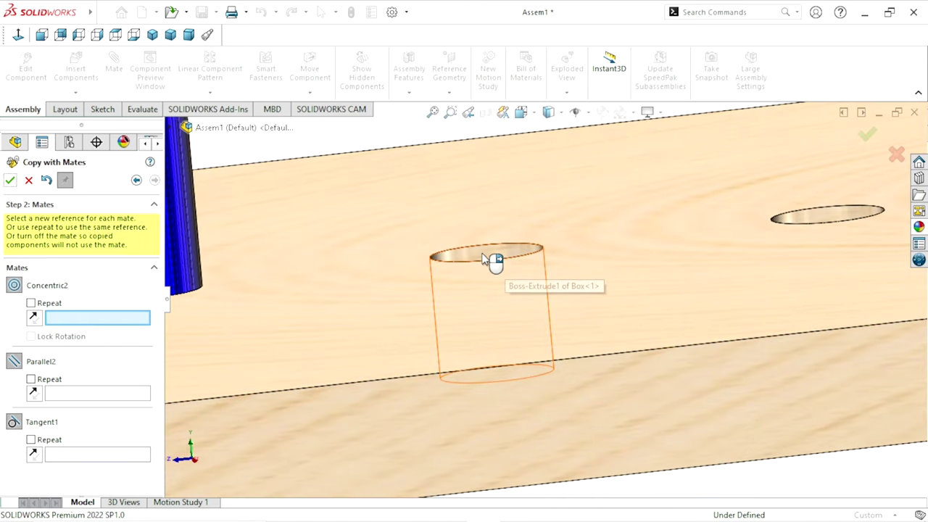
left_click(493, 259)
scroll(486, 319, "up", 3)
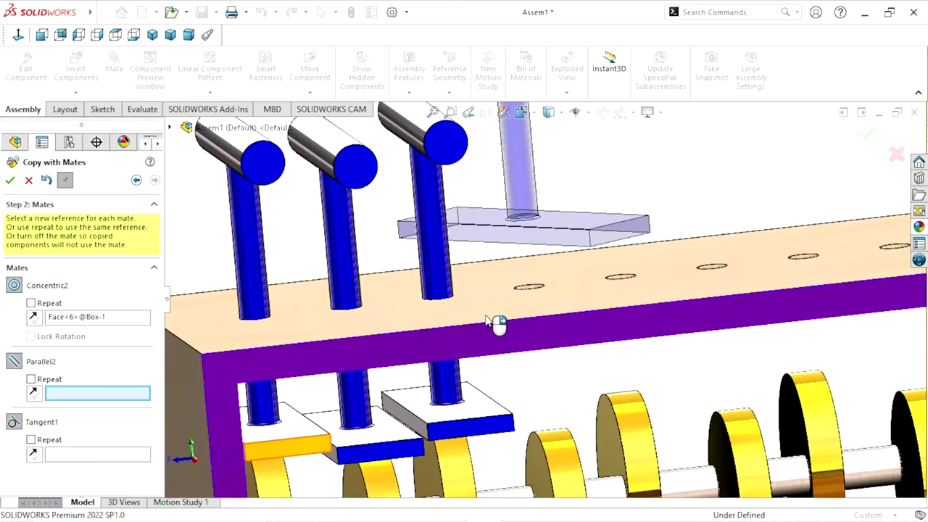
left_click(557, 337)
scroll(525, 373, "up", 3)
scroll(532, 369, "up", 2)
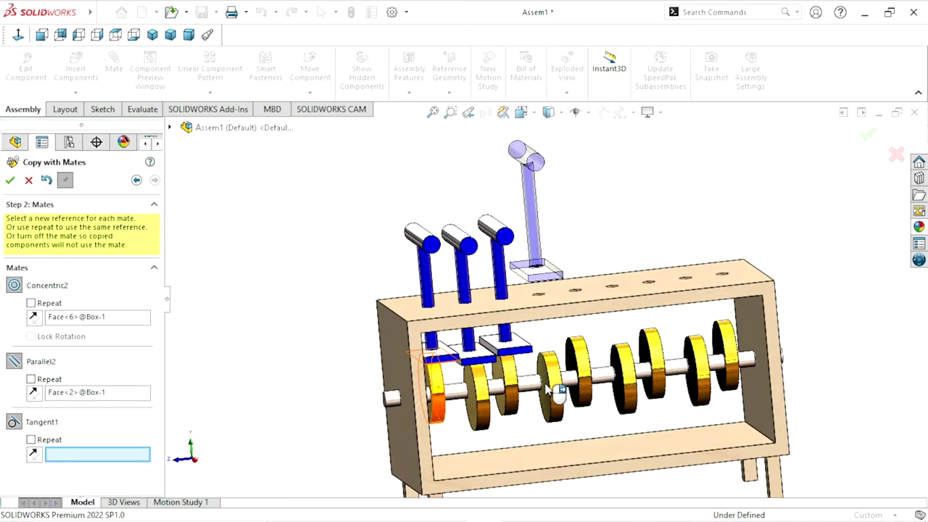
left_click(555, 384)
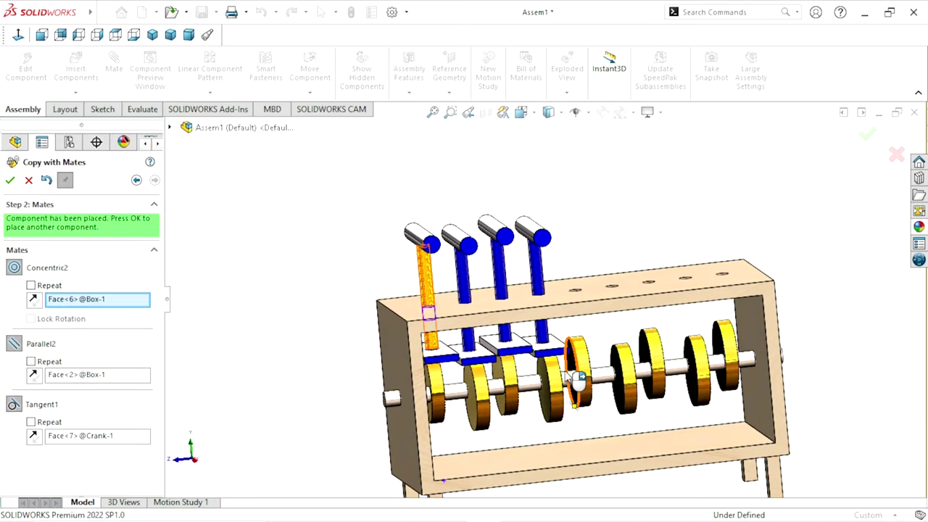
Step: Place a fifth piston copy in the next box-top hole, parallel to the box front, on its crank disc
left_click(10, 182)
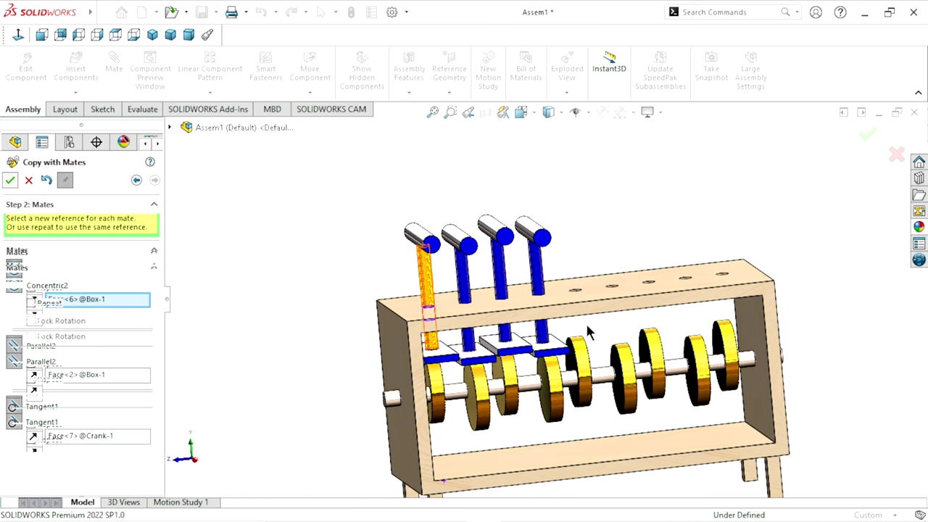
scroll(605, 304, "down", 5)
scroll(565, 305, "down", 2)
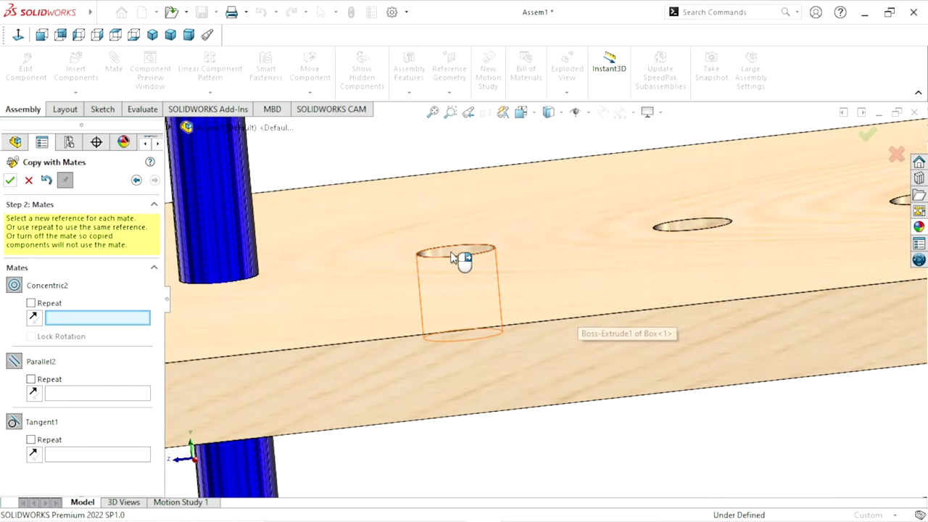
left_click(464, 256)
scroll(465, 326, "up", 4)
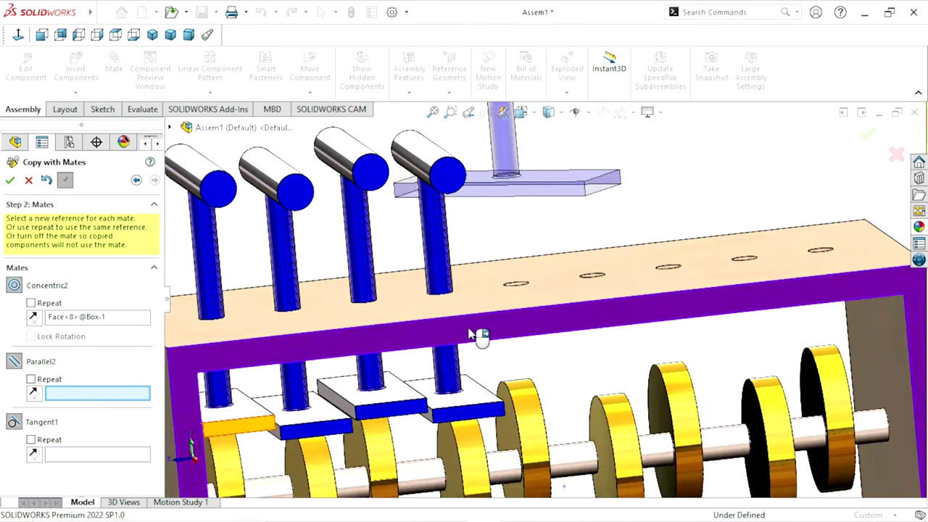
left_click(541, 332)
scroll(457, 341, "up", 5)
scroll(557, 320, "down", 5)
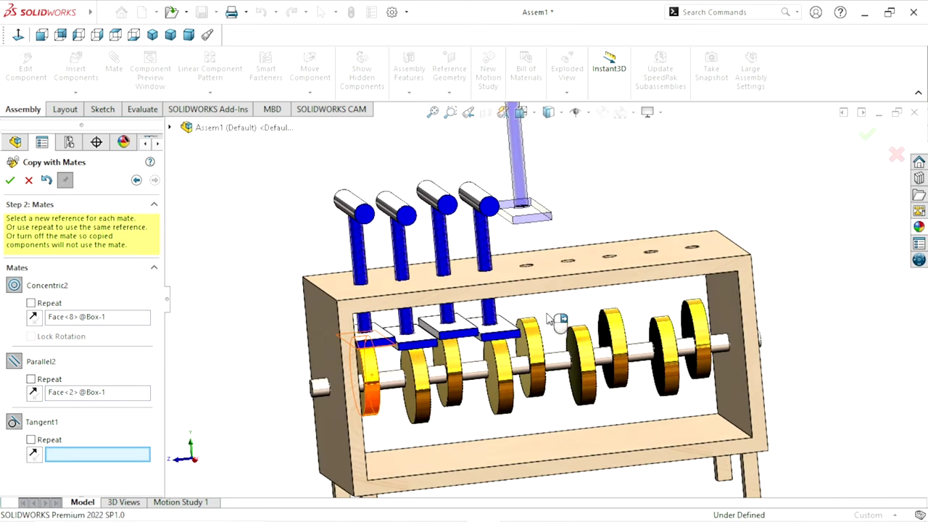
left_click(540, 348)
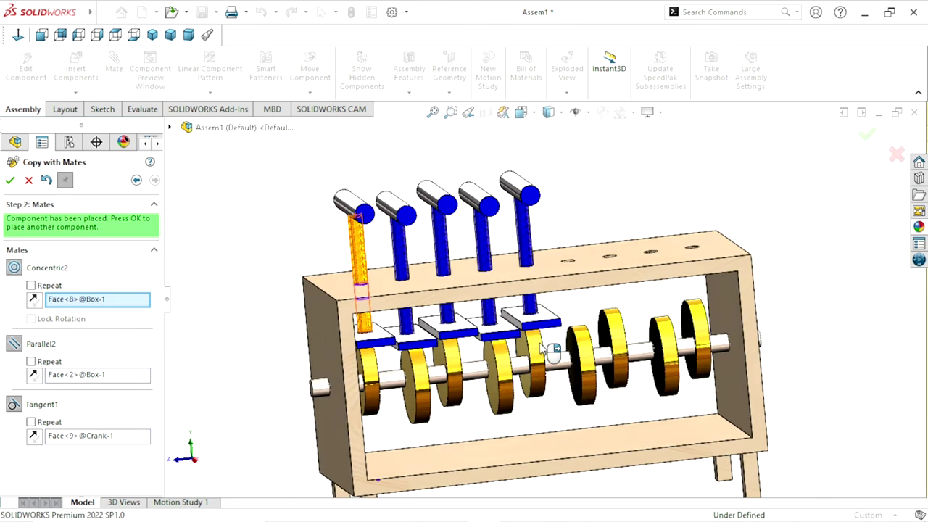
Step: Place a sixth piston copy in the following hole, parallel to the box front, seated on its crank disc
left_click(11, 181)
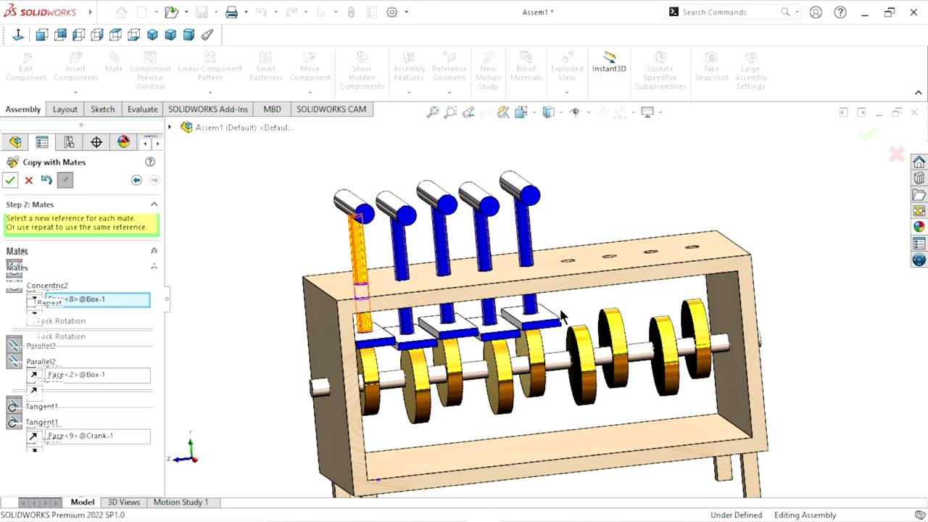
scroll(580, 275, "down", 3)
scroll(566, 261, "down", 2)
scroll(558, 255, "down", 2)
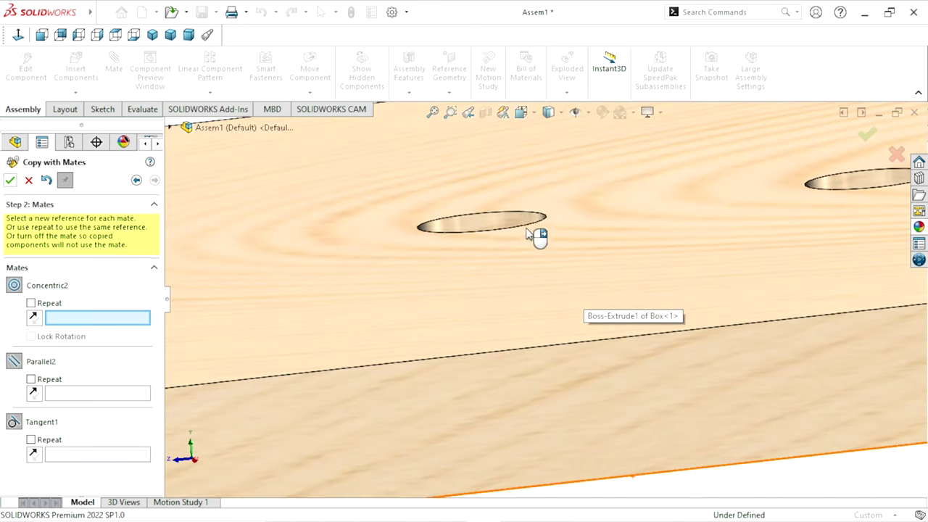
left_click(500, 221)
scroll(464, 294, "up", 3)
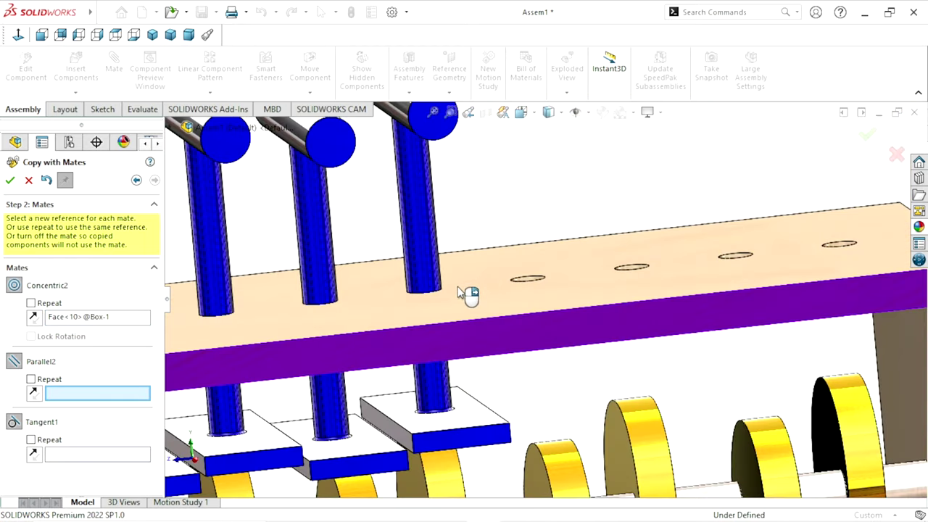
scroll(489, 316, "up", 3)
left_click(557, 315)
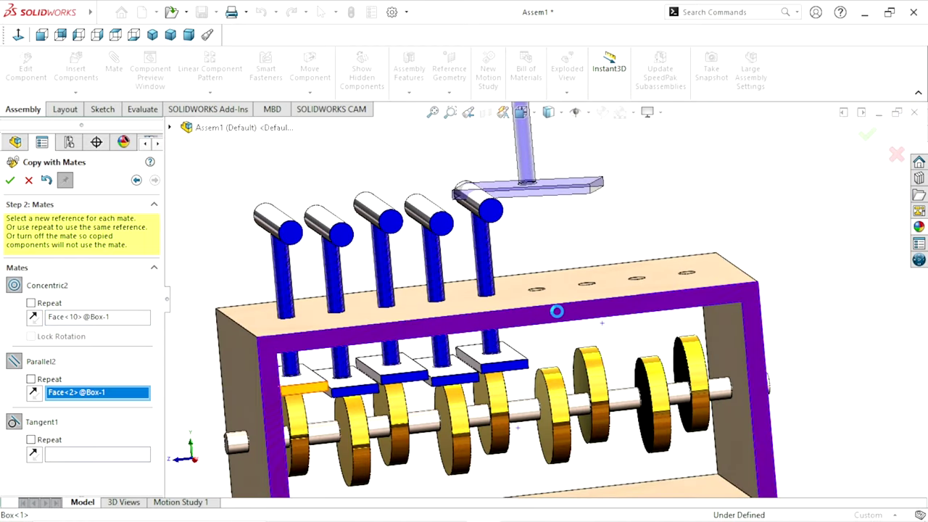
left_click(568, 396)
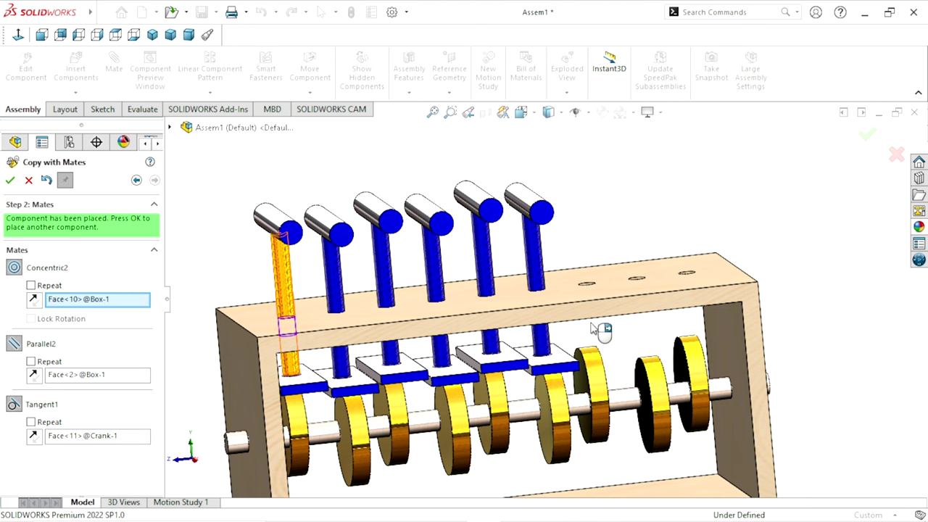
Step: Place a seventh piston copy in the next hole, parallel to the box front, tangent to its crank disc
left_click(10, 181)
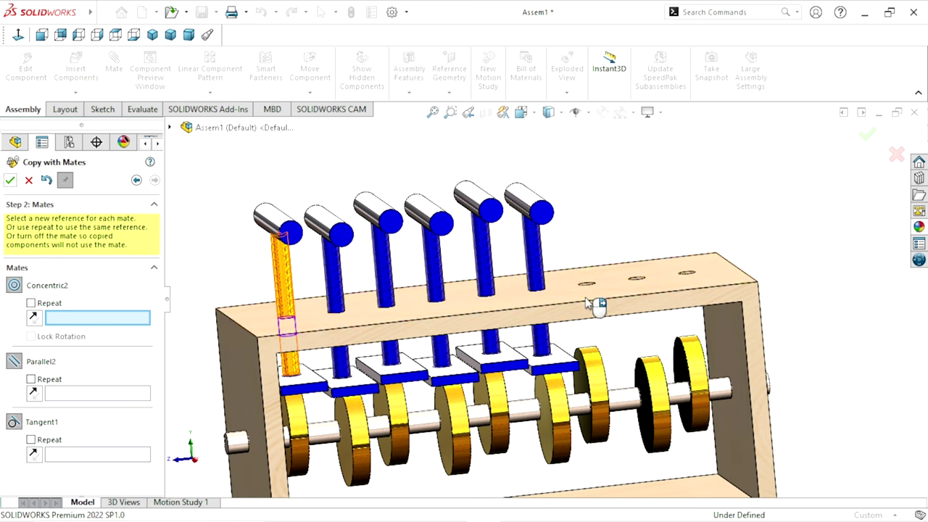
scroll(601, 303, "down", 4)
left_click(575, 267)
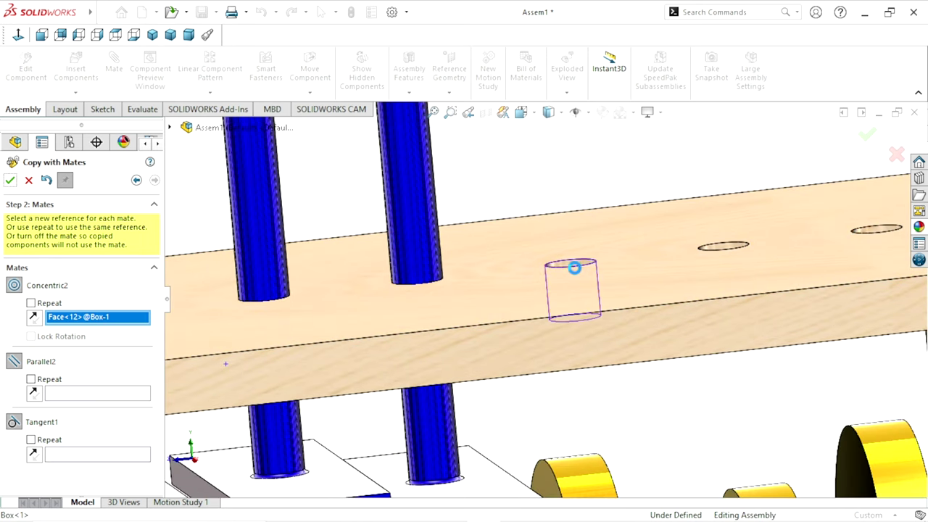
scroll(562, 330, "up", 5)
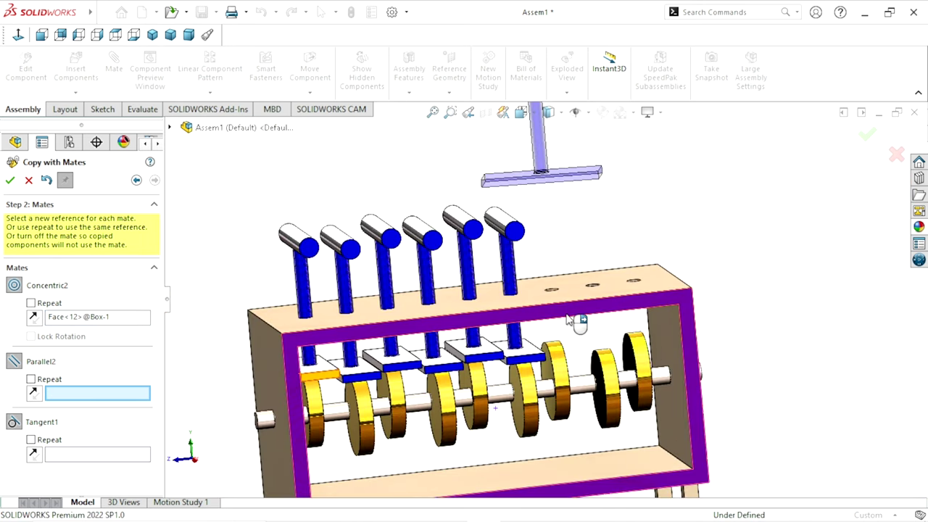
left_click(568, 317)
scroll(563, 367, "down", 3)
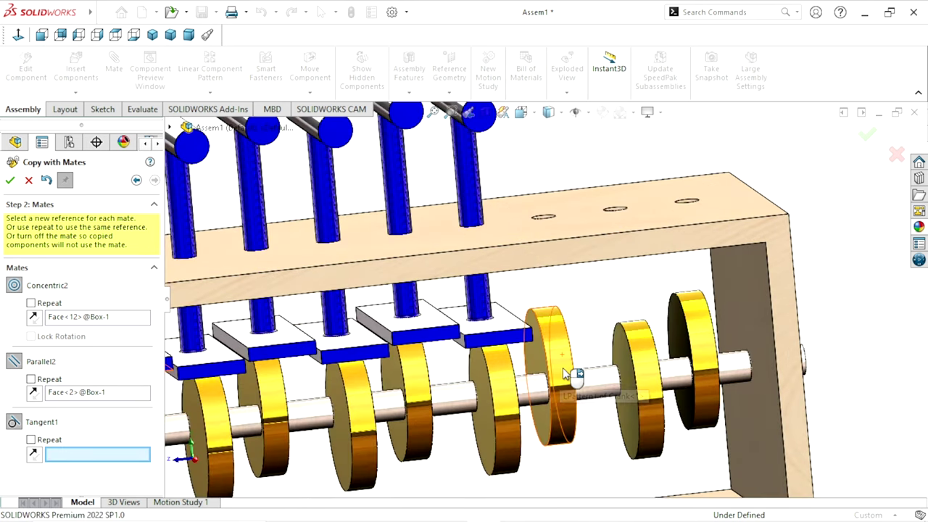
left_click(565, 353)
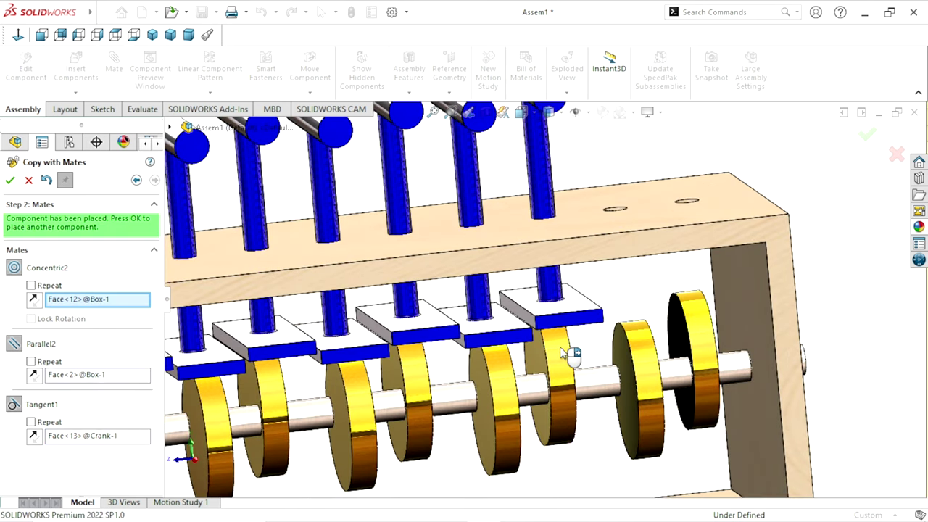
Step: Place an eighth piston copy in the next box-top hole, parallel to the box face, on its crank disc
left_click(10, 182)
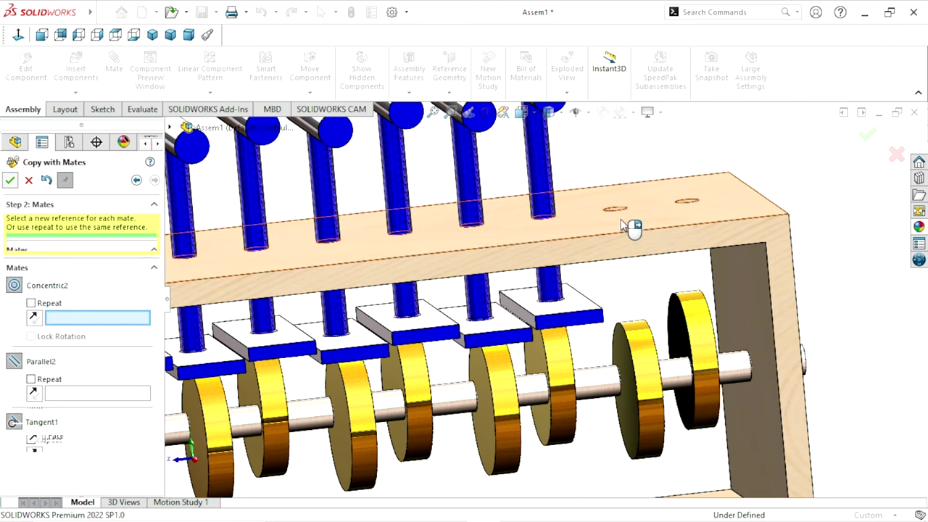
scroll(634, 228, "down", 3)
scroll(576, 227, "down", 3)
left_click(521, 227)
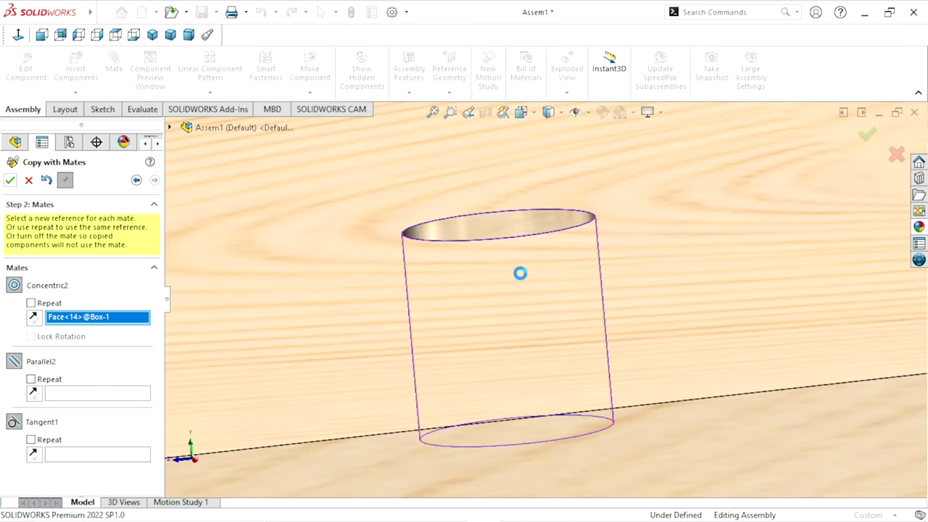
scroll(530, 275, "up", 3)
scroll(549, 307, "up", 3)
left_click(552, 331)
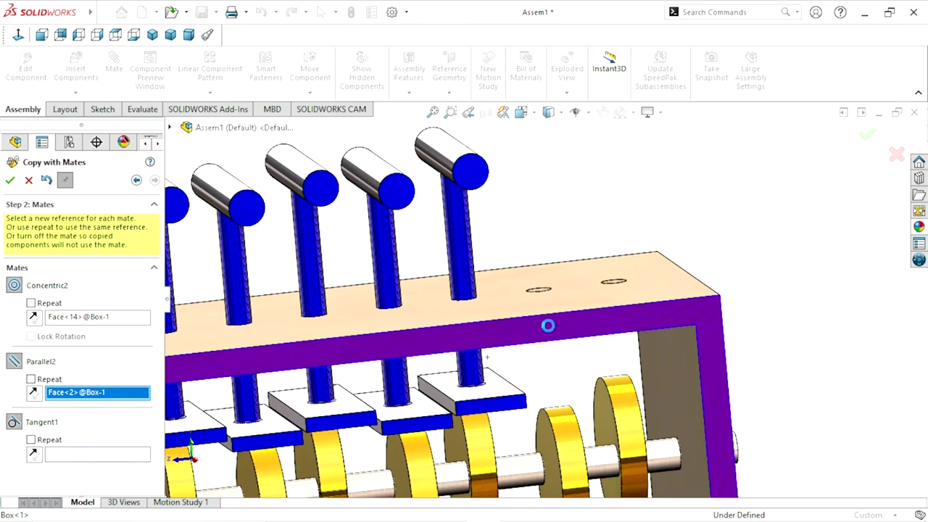
scroll(536, 355, "up", 3)
scroll(564, 372, "up", 2)
scroll(564, 372, "down", 3)
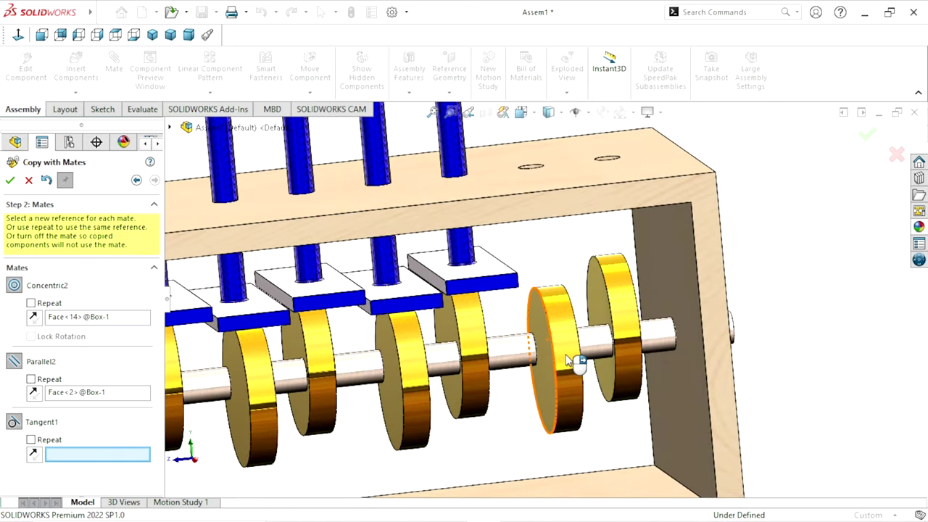
left_click(580, 352)
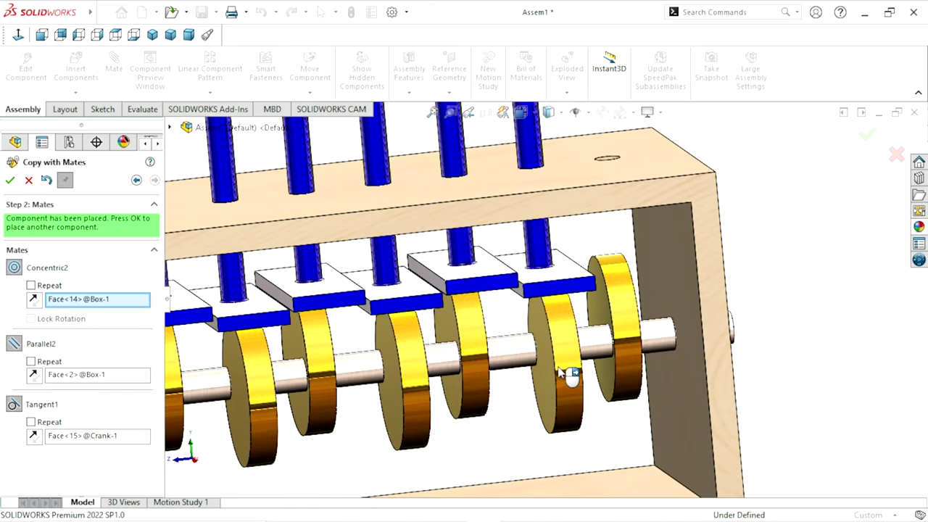
Step: Place the ninth piston copy in another hole, parallel to the box face, against the last crank disc
left_click(9, 180)
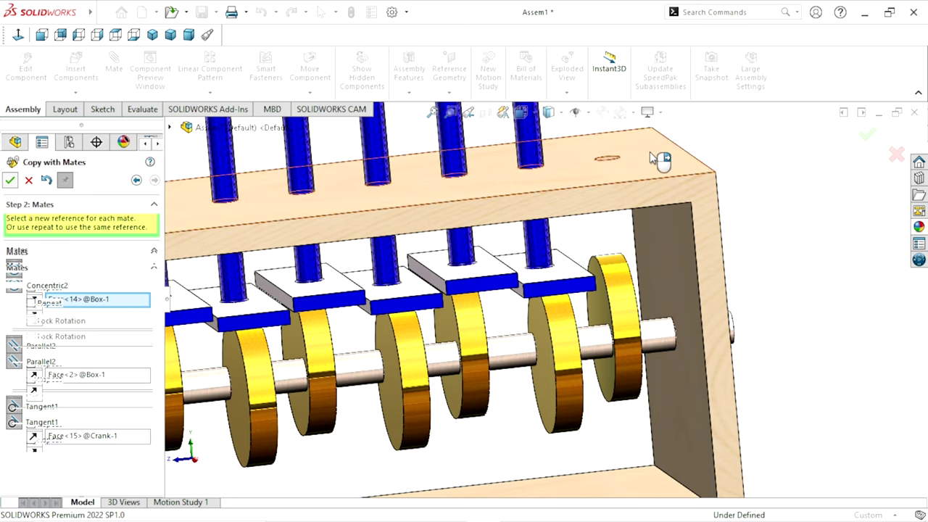
scroll(650, 152, "down", 3)
scroll(557, 239, "down", 2)
left_click(562, 218)
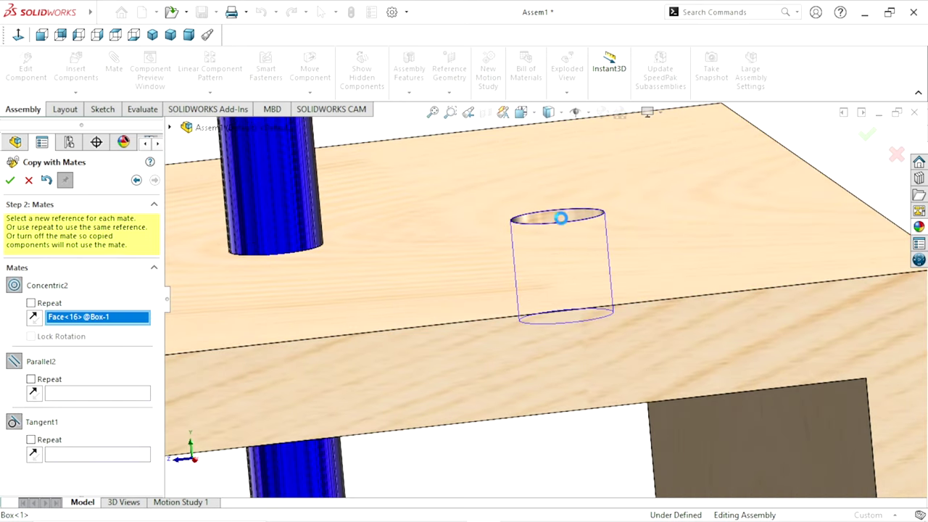
scroll(519, 273, "up", 3)
scroll(529, 279, "up", 3)
scroll(535, 284, "up", 2)
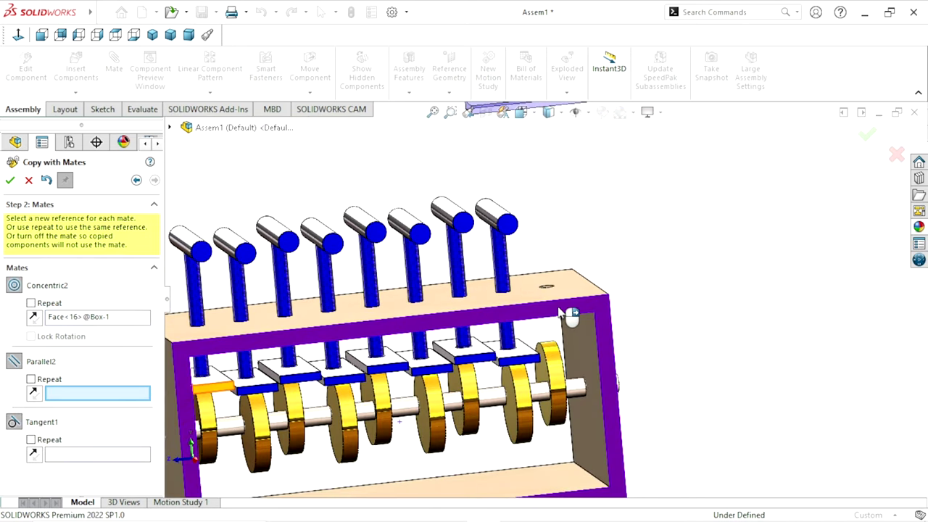
left_click(566, 319)
scroll(522, 359, "up", 3)
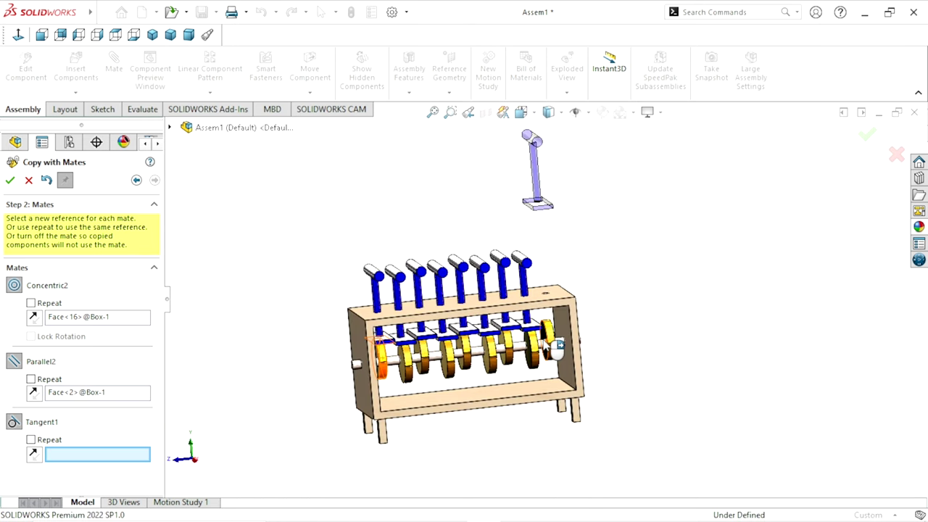
scroll(558, 346, "down", 5)
left_click(382, 357)
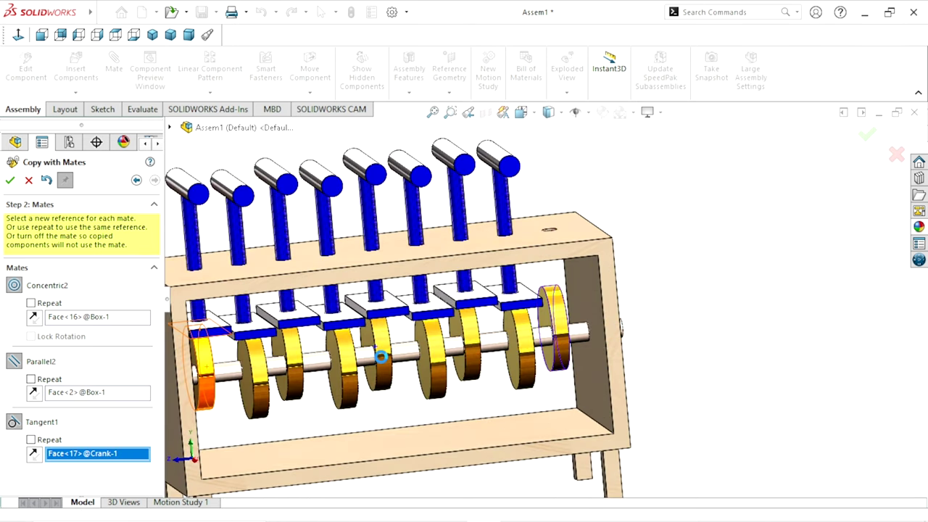
Step: Confirm the final piston copy and close the Copy with Mates command
left_click(11, 181)
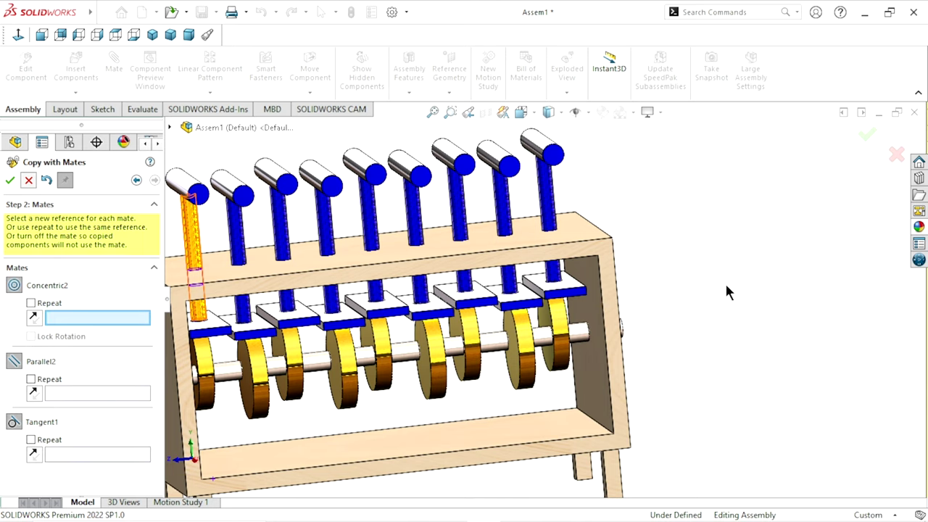
key("Escape")
scroll(630, 302, "up", 3)
mouse_move(631, 302)
middle_mouse_down()
mouse_move(642, 290)
mouse_move(615, 356)
mouse_move(601, 356)
middle_mouse_up()
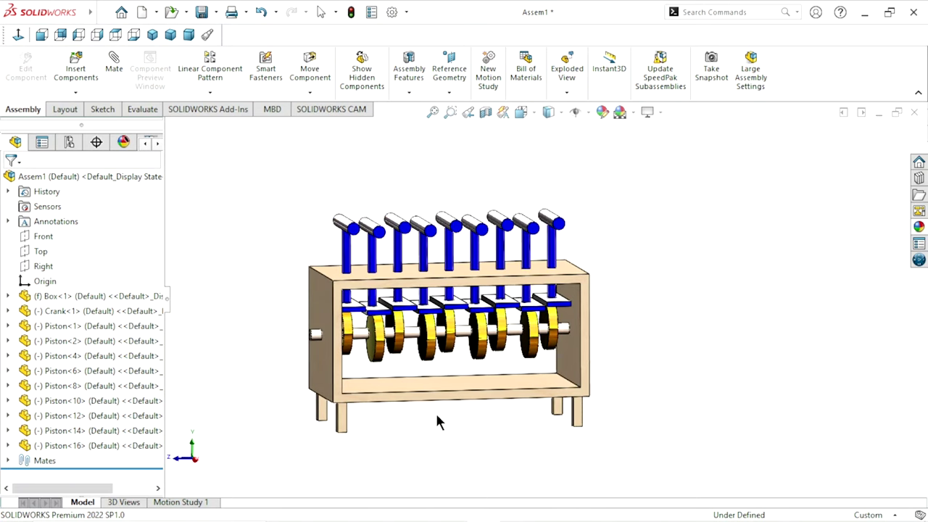
Step: Drag a crank disc to rotate the crankshaft so the nine pistons stand at staggered heights
scroll(428, 403, "down", 5)
scroll(411, 355, "up", 8)
scroll(435, 291, "down", 6)
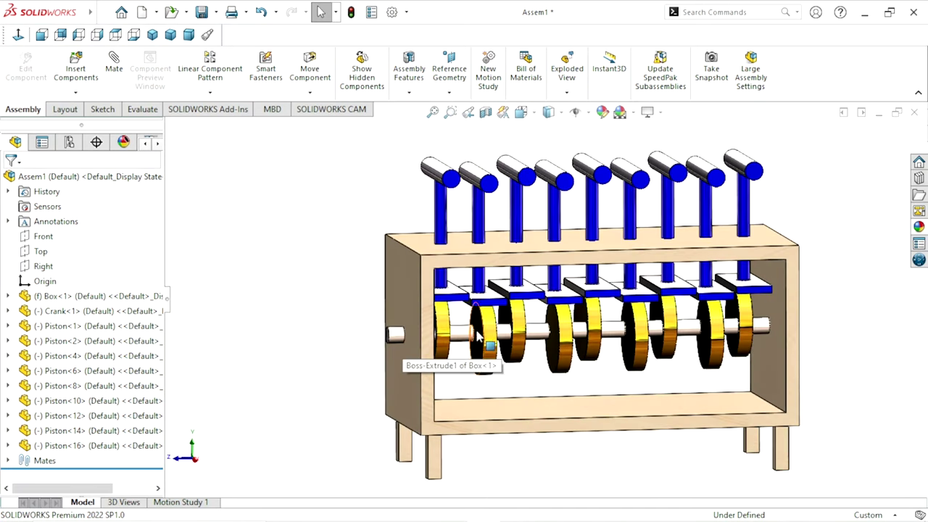
mouse_move(477, 337)
left_mouse_down()
mouse_move(385, 355)
mouse_move(551, 380)
mouse_move(460, 385)
mouse_move(617, 350)
mouse_move(555, 410)
mouse_move(614, 242)
mouse_move(461, 346)
mouse_move(308, 300)
left_mouse_up()
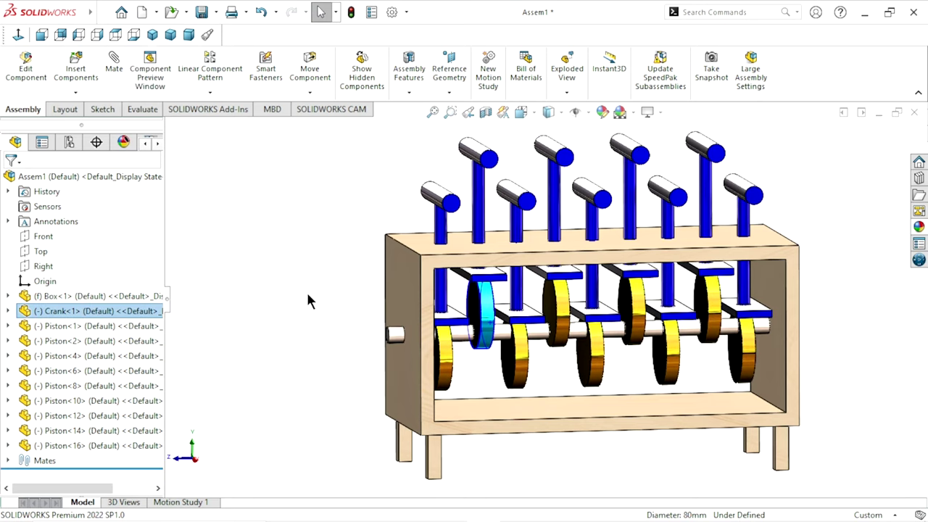
left_click(308, 300)
scroll(326, 305, "up", 2)
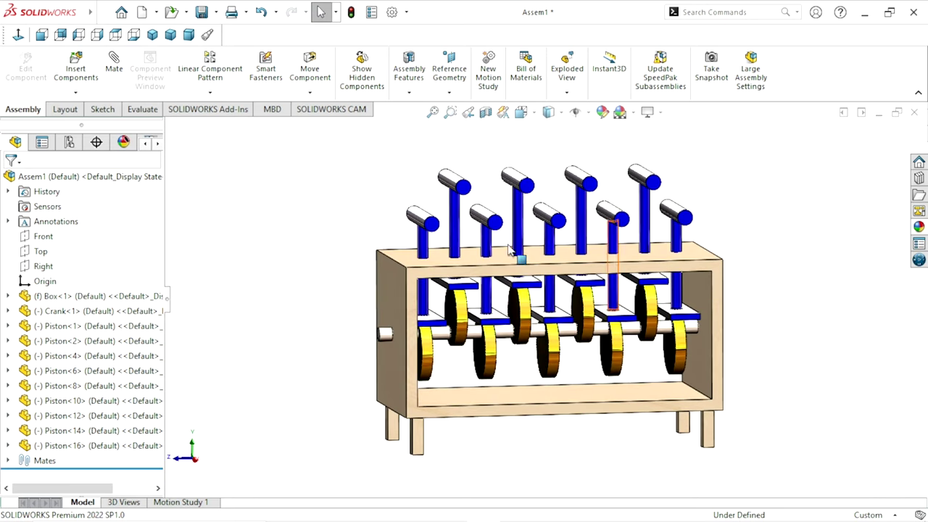
Step: Insert the Gear part and place it to the left of the box
left_click(77, 73)
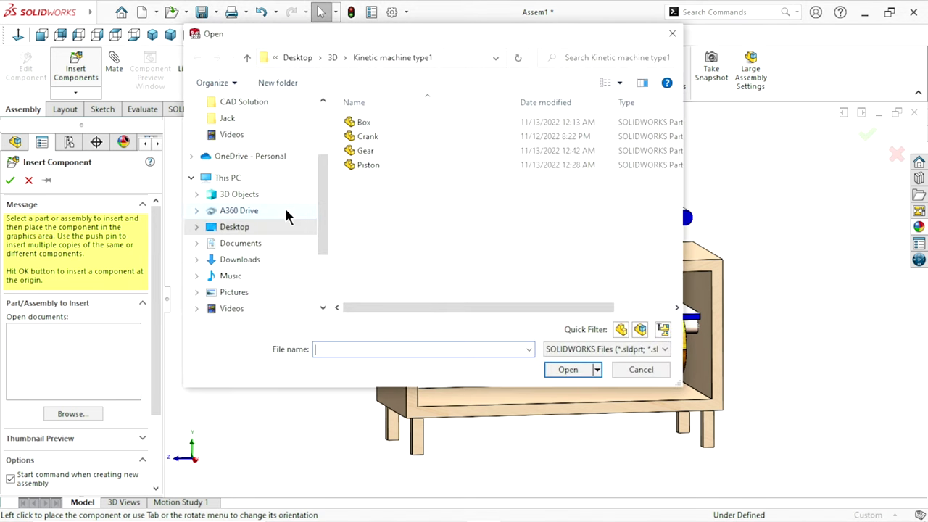
left_click(370, 152)
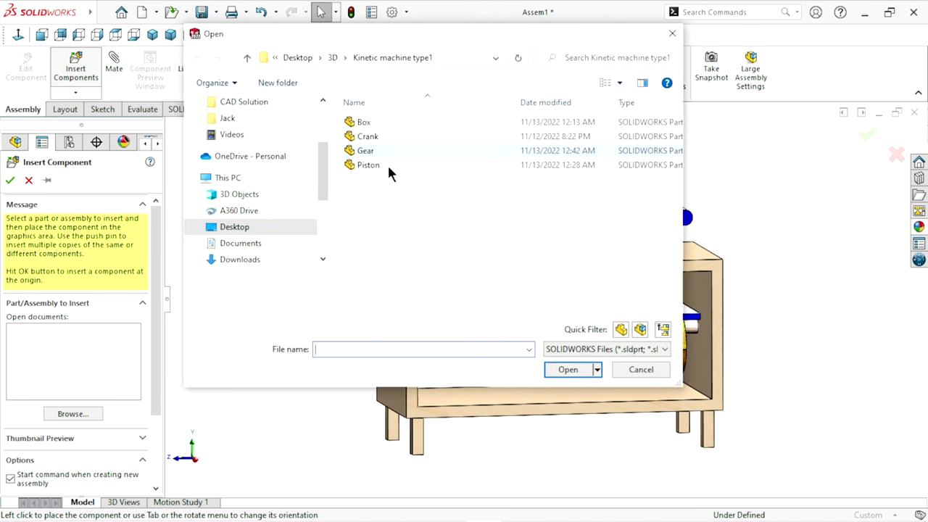
left_click(569, 370)
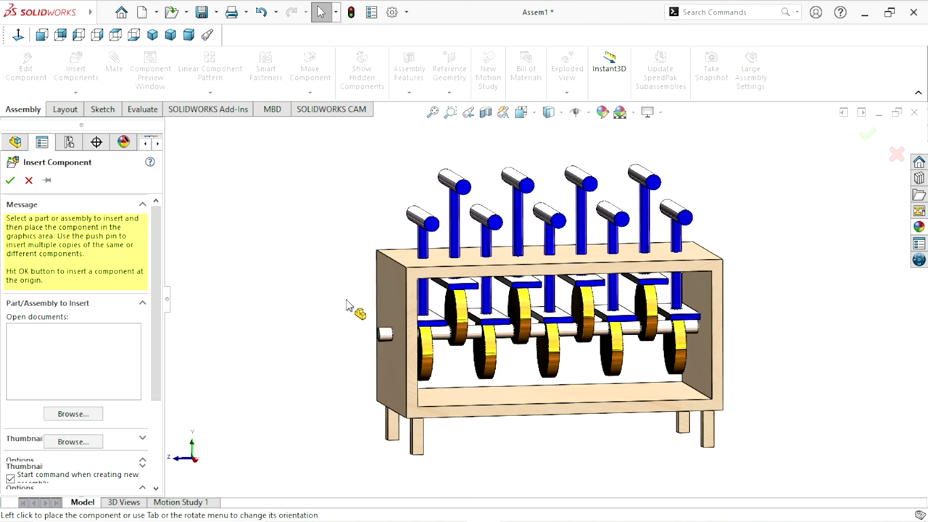
left_click(317, 295)
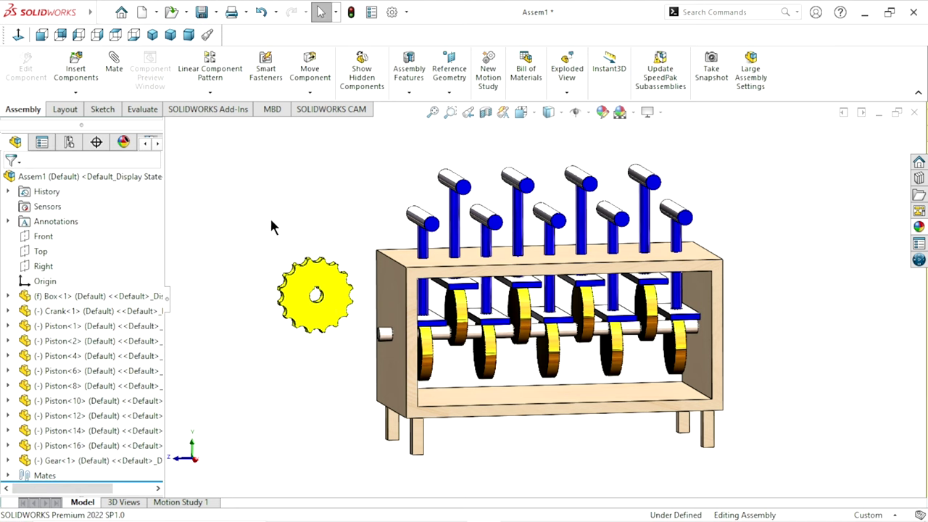
Step: Drag the crankshaft end to rotate the crankshaft to a new position
scroll(408, 376, "down", 3)
scroll(386, 356, "down", 3)
scroll(478, 283, "down", 2)
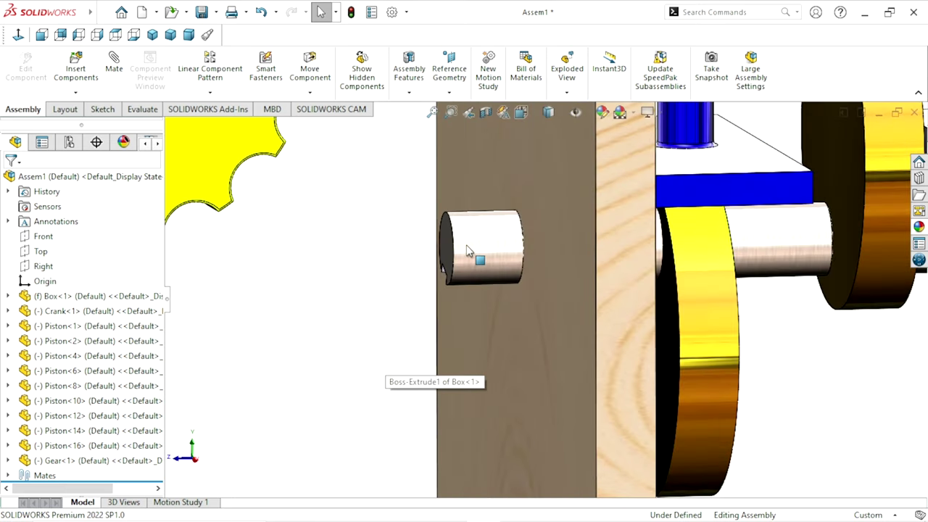
left_click(469, 279)
left_click_drag(469, 280, 433, 284)
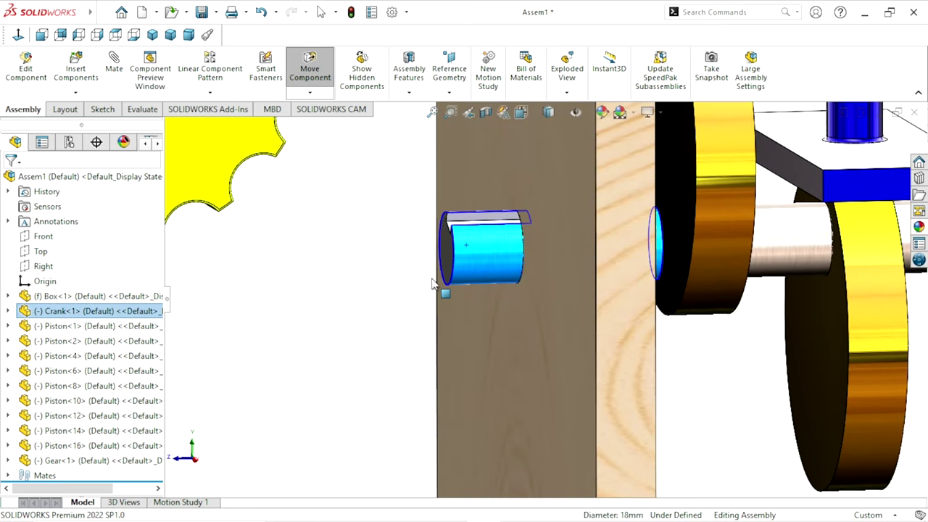
key("Escape")
scroll(590, 307, "up", 3)
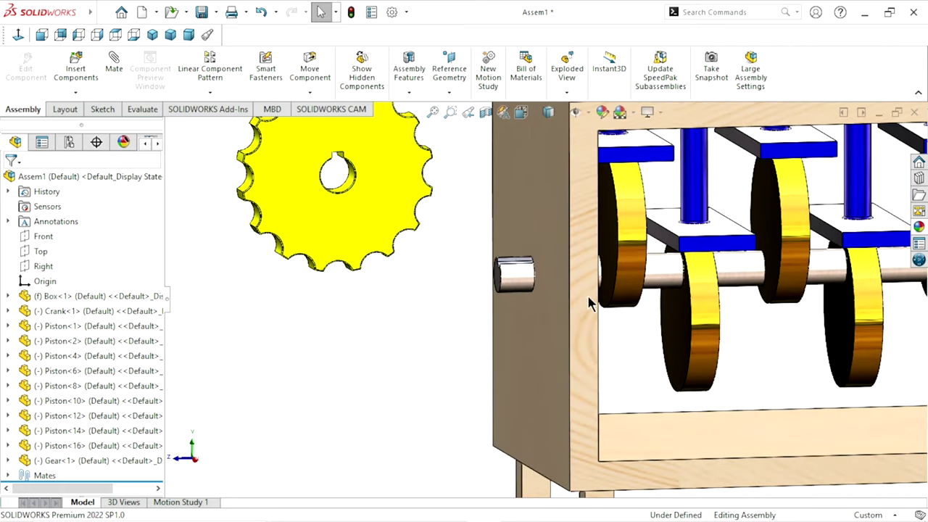
scroll(589, 301, "up", 3)
scroll(761, 299, "down", 2)
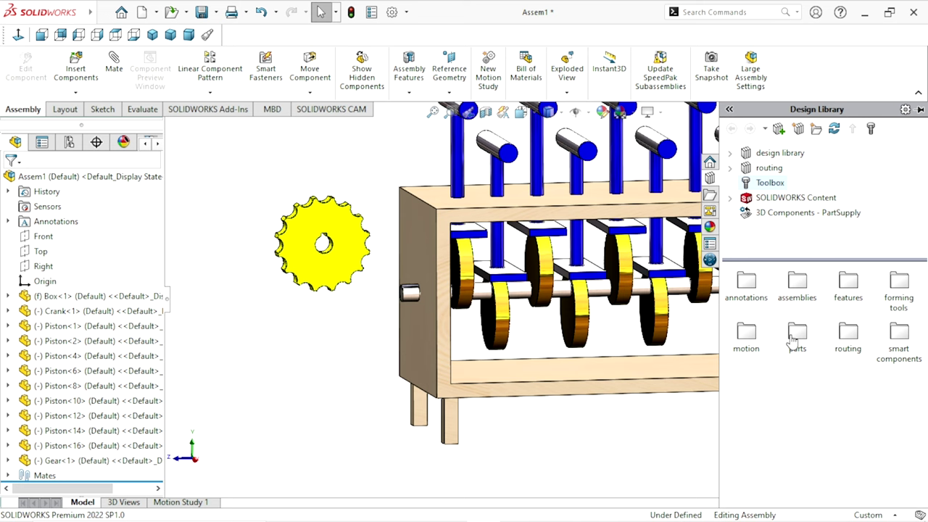
Step: From Toolbox BSI > Keys > Parallel Keys, drag Square Parallel Keys into the assembly below the gear
scroll(771, 388, "down", 2)
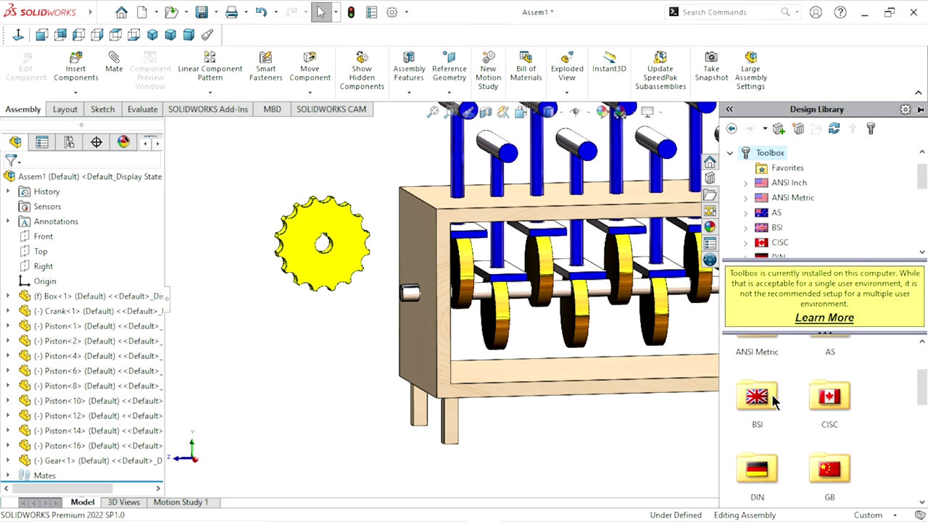
scroll(772, 392, "down", 2)
scroll(771, 391, "up", 3)
scroll(771, 389, "down", 2)
double_click(767, 400)
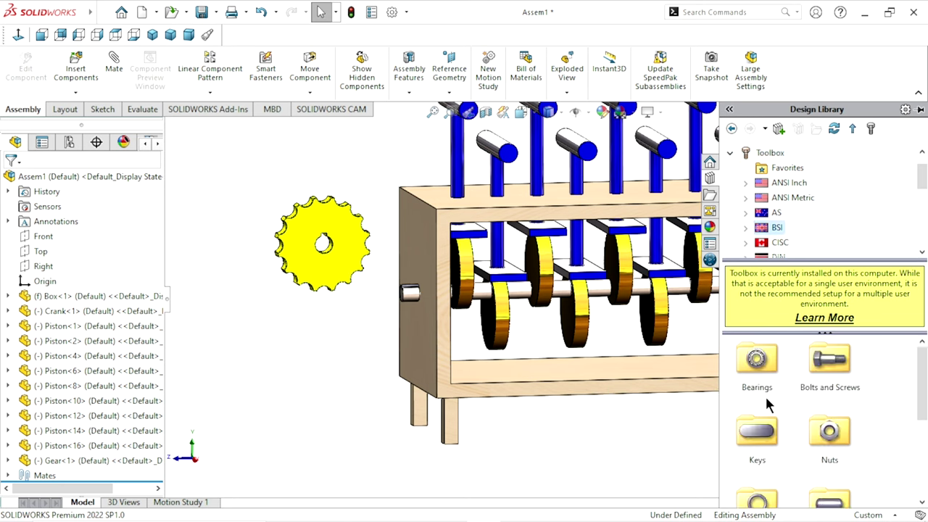
double_click(760, 438)
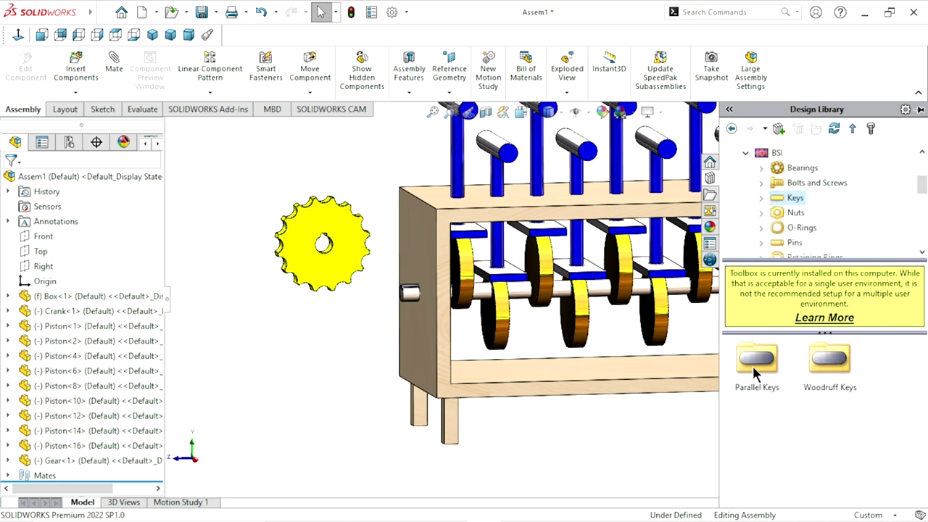
left_click(754, 367)
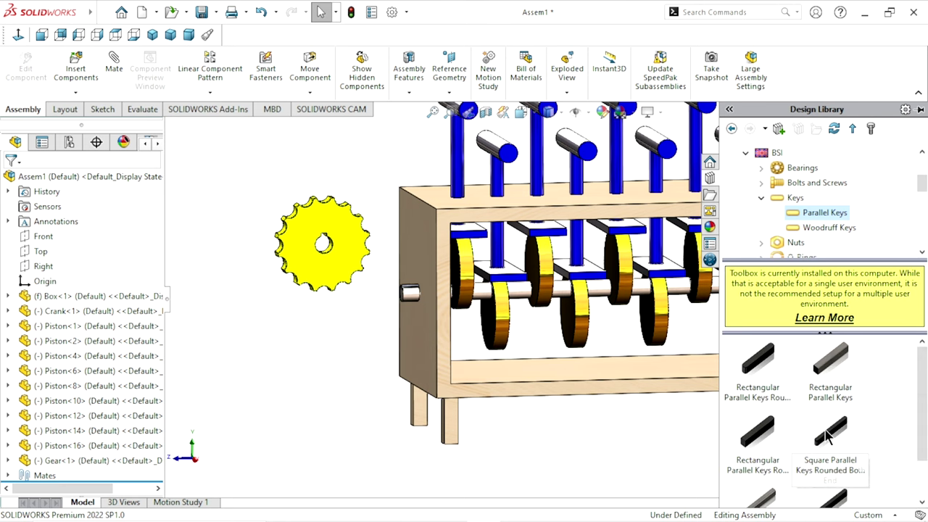
scroll(804, 456, "down", 2)
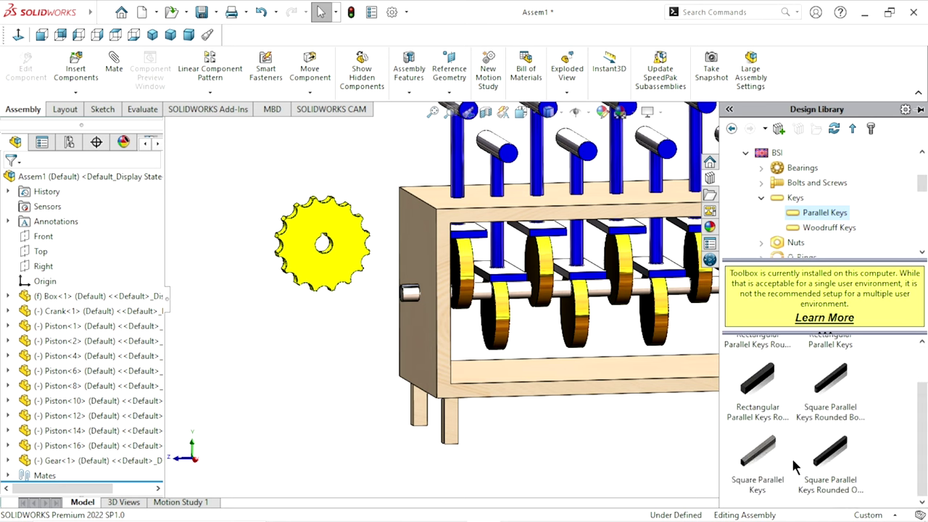
mouse_move(755, 457)
left_mouse_down()
mouse_move(391, 386)
mouse_move(338, 362)
left_mouse_up()
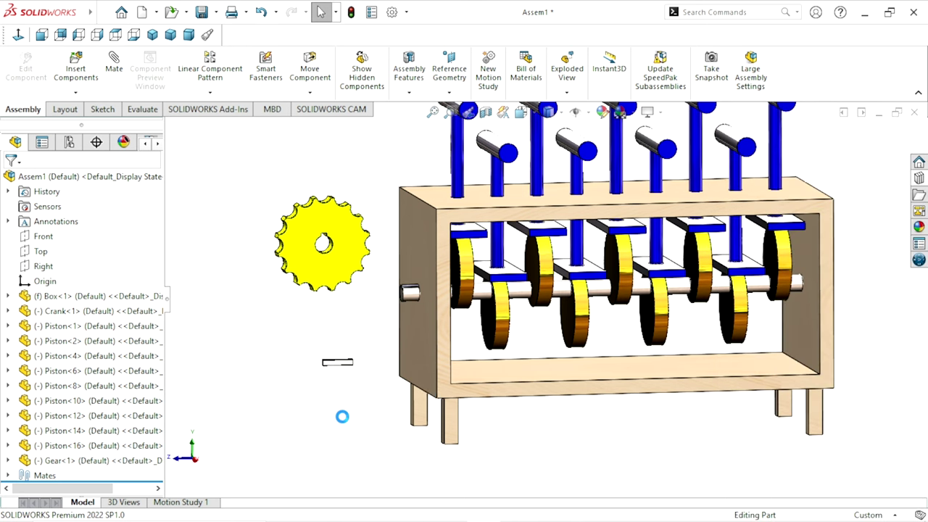
Step: Configure the BSI square parallel key as size 6×6 with length 14 and place it
key("Escape")
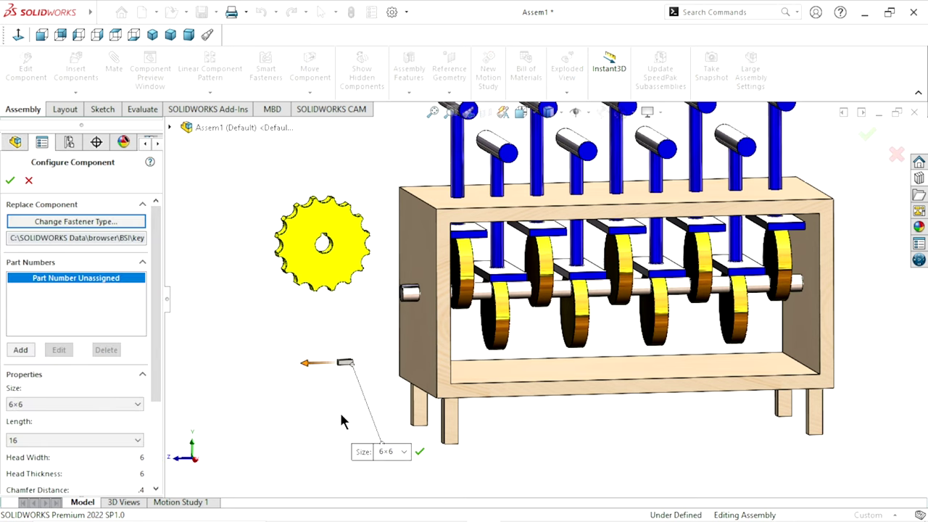
left_click_drag(160, 300, 163, 344)
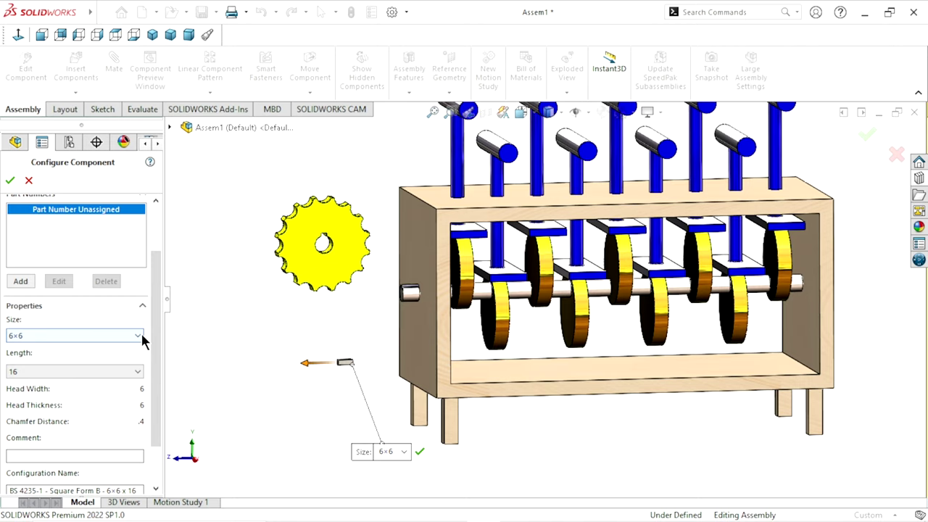
left_click(138, 372)
left_click(137, 338)
left_click(138, 338)
left_click(52, 383)
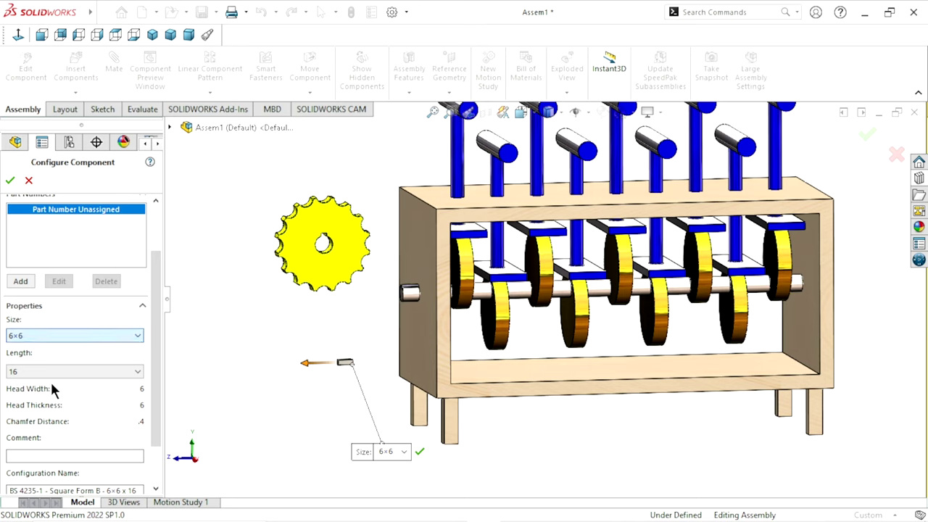
left_click(137, 371)
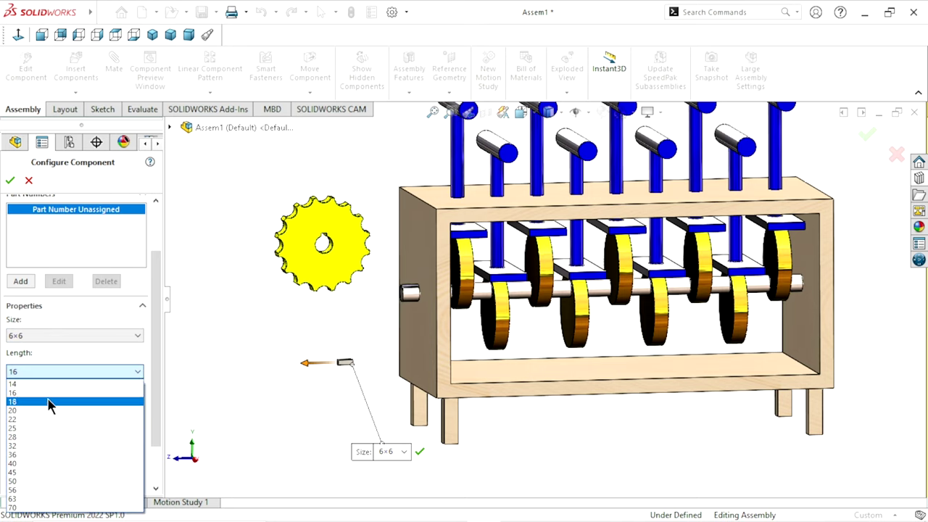
left_click(39, 386)
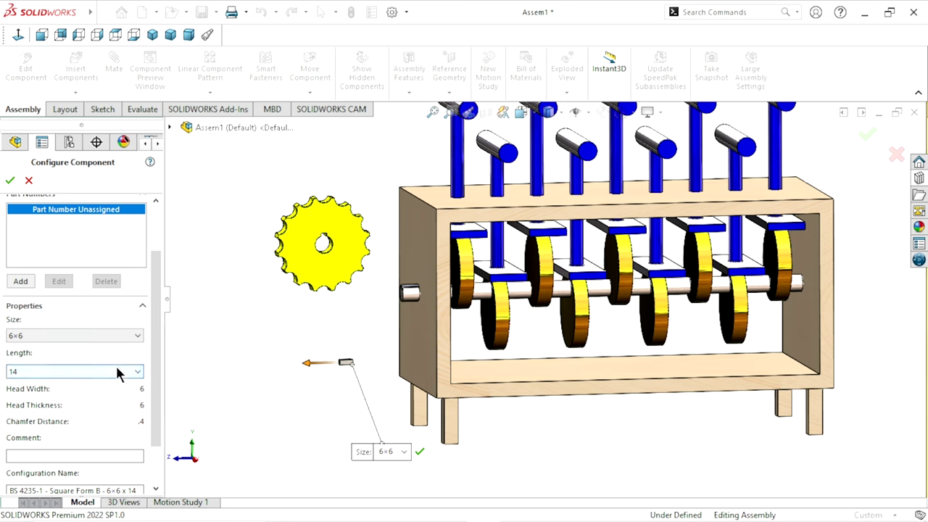
left_click_drag(155, 373, 155, 388)
scroll(56, 269, "up", 1)
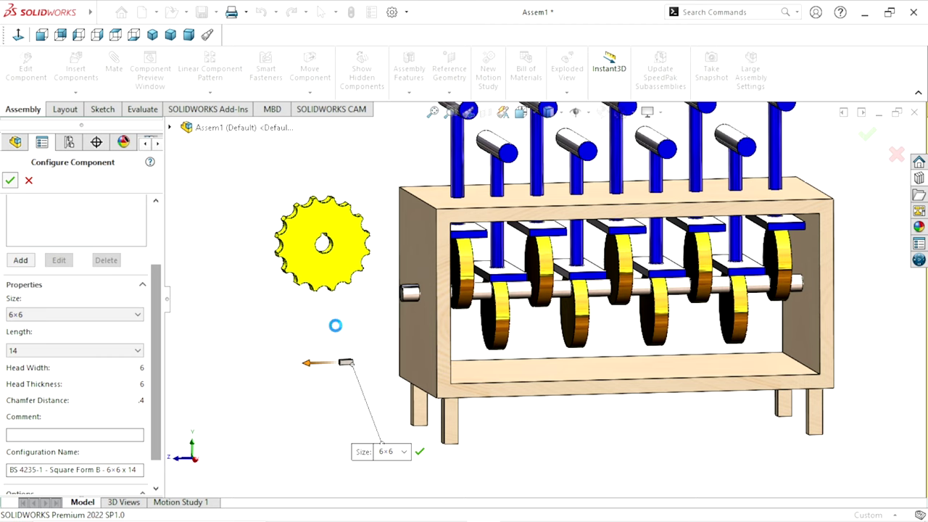
key("Return")
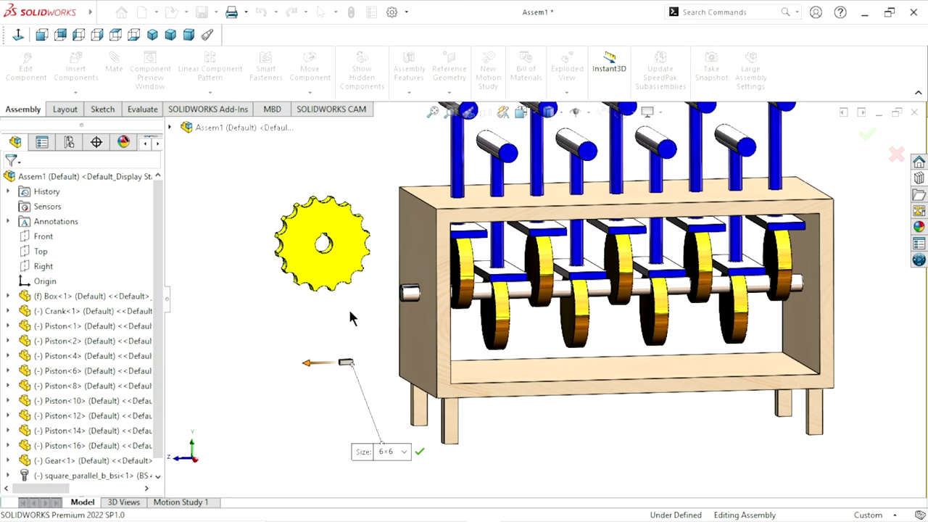
Step: Place the square_parallel_b_bsi key beside the box near the slotted crankshaft end
middle_click_drag(356, 316, 380, 369)
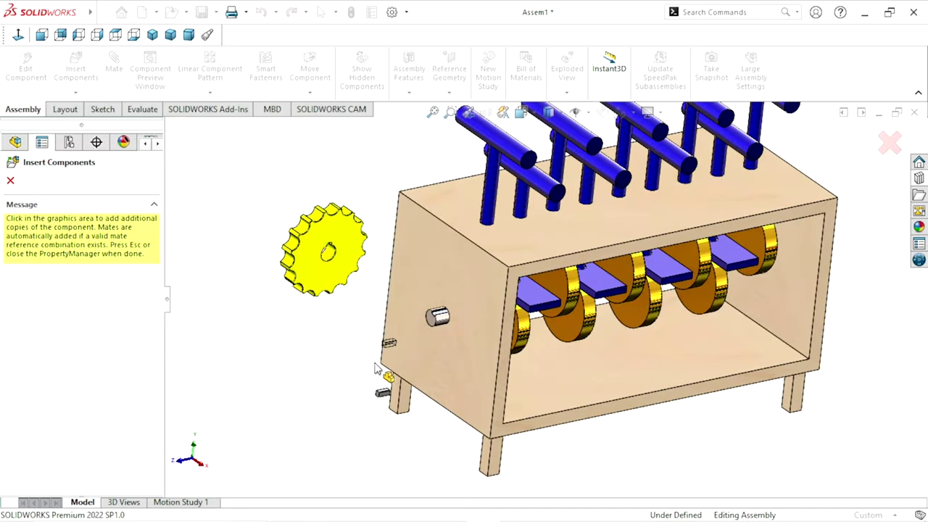
scroll(464, 318, "down", 4)
scroll(441, 321, "down", 2)
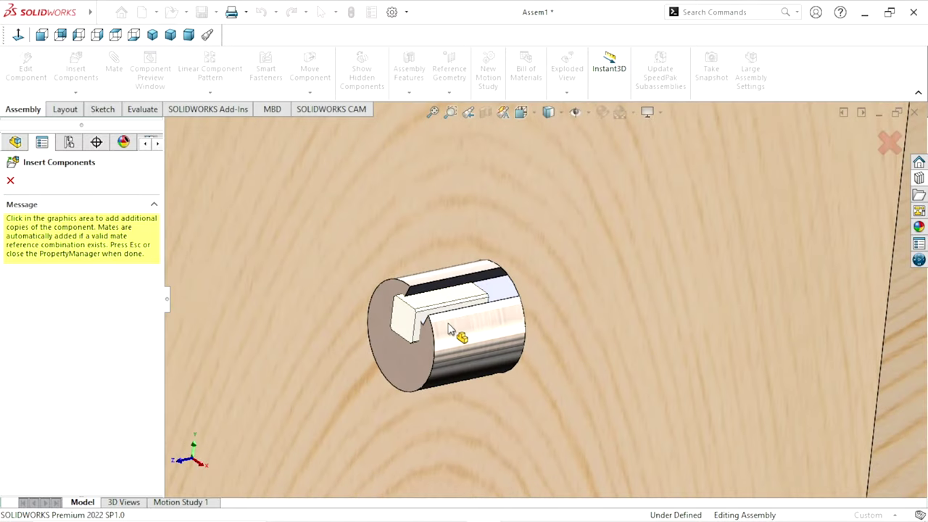
scroll(468, 311, "down", 1)
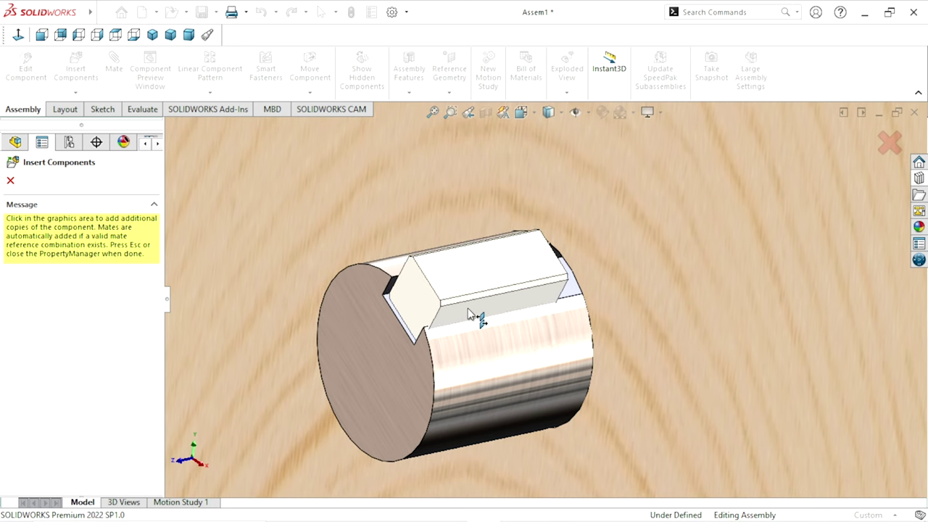
left_click(470, 304)
middle_click_drag(471, 303, 501, 312)
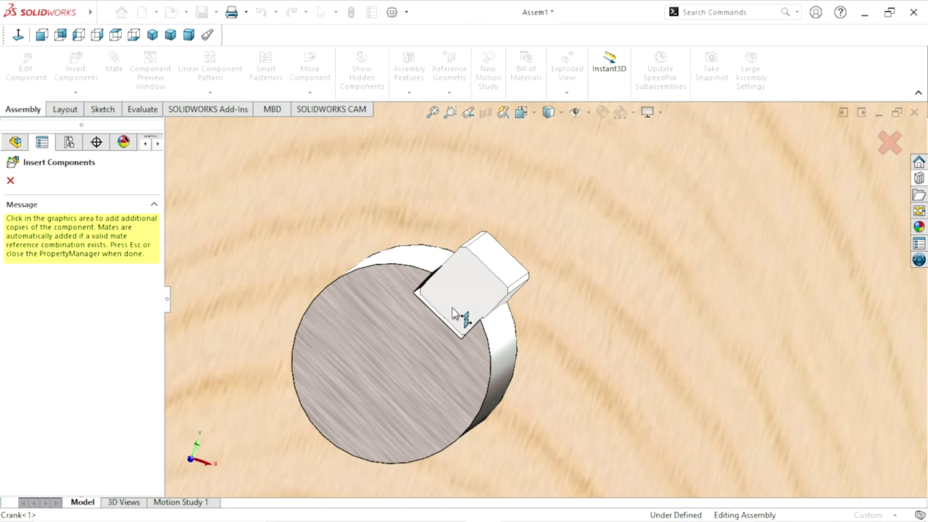
left_click(456, 316)
Step: Finish inserting the key and reframe the view on the whole box assembly
left_click(10, 180)
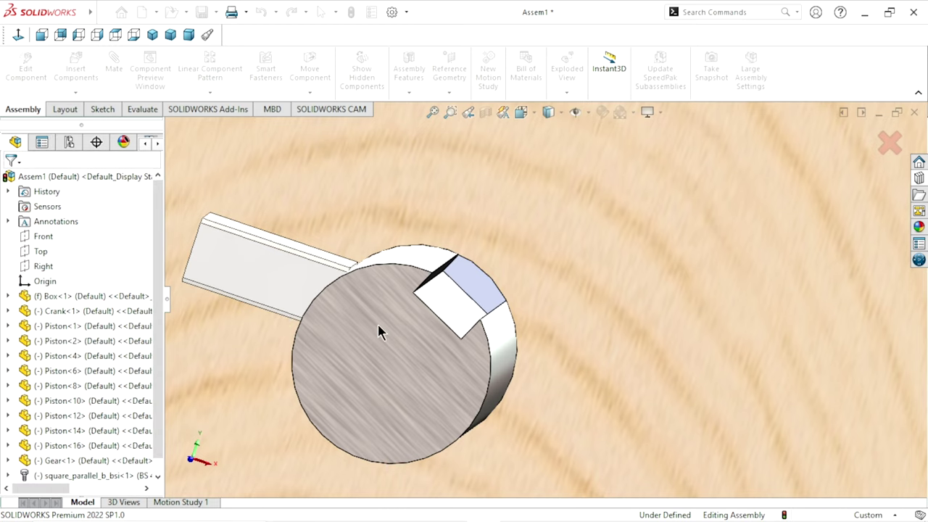
scroll(378, 324, "up", 5)
scroll(548, 352, "up", 5)
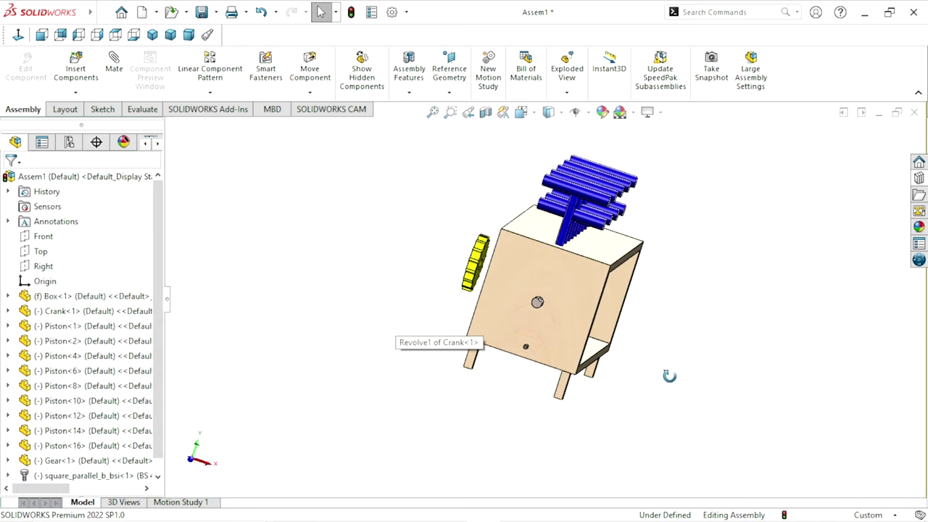
middle_click_drag(669, 375, 614, 389)
scroll(462, 353, "down", 5)
scroll(473, 323, "up", 2)
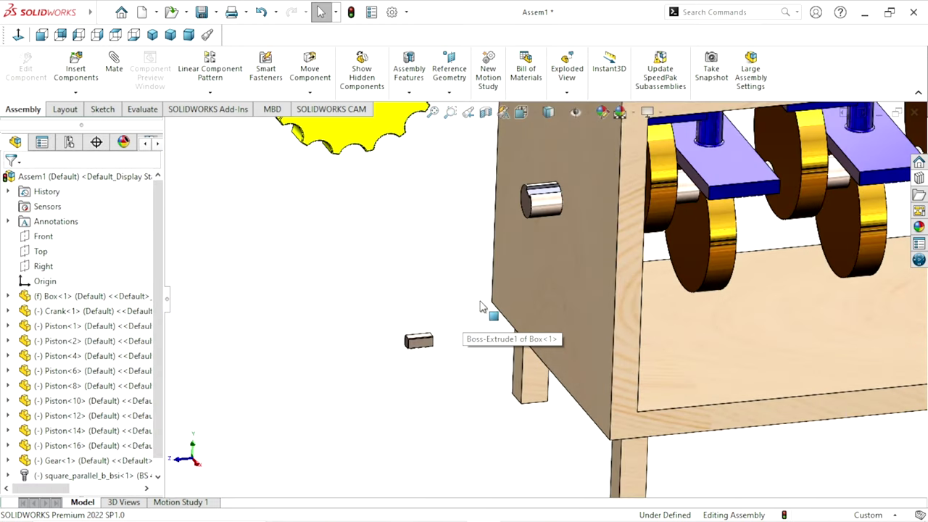
scroll(558, 210, "down", 4)
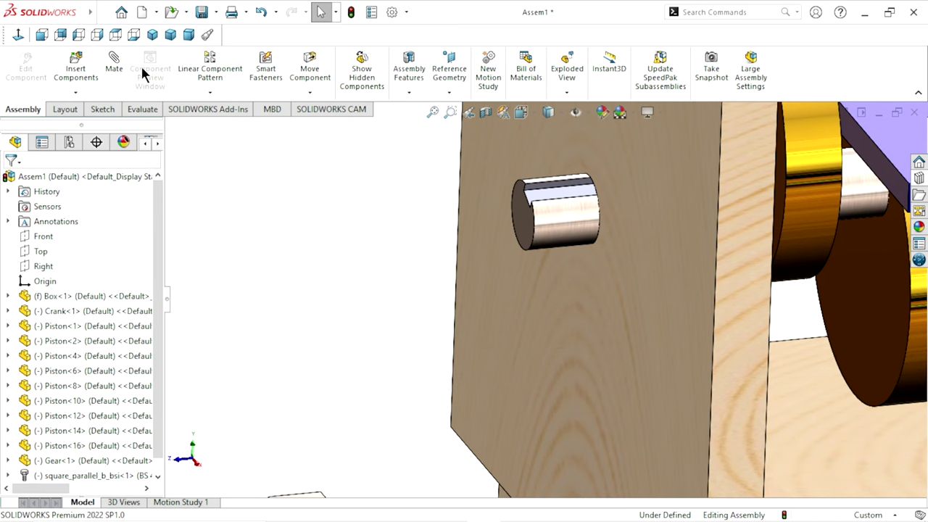
Step: Mate the key's underside coincident with the bottom face of the shaft slot
left_click(107, 66)
scroll(572, 204, "down", 5)
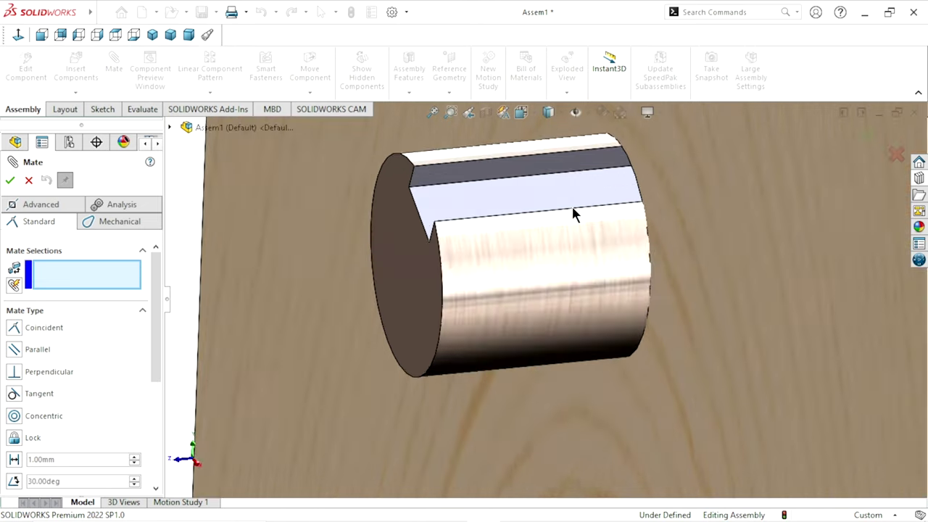
left_click(507, 192)
scroll(501, 224, "up", 1)
scroll(500, 272, "up", 4)
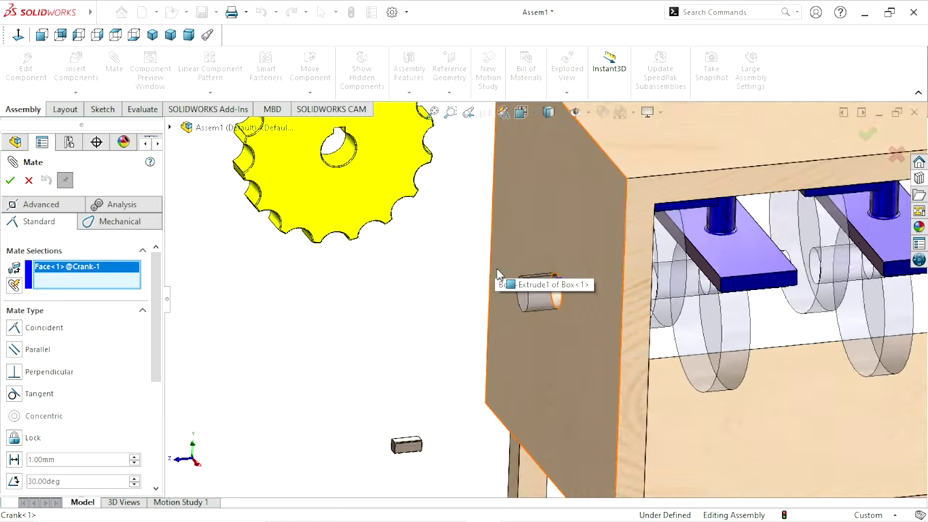
scroll(497, 341, "up", 2)
scroll(482, 388, "down", 2)
scroll(480, 377, "down", 2)
scroll(440, 360, "down", 2)
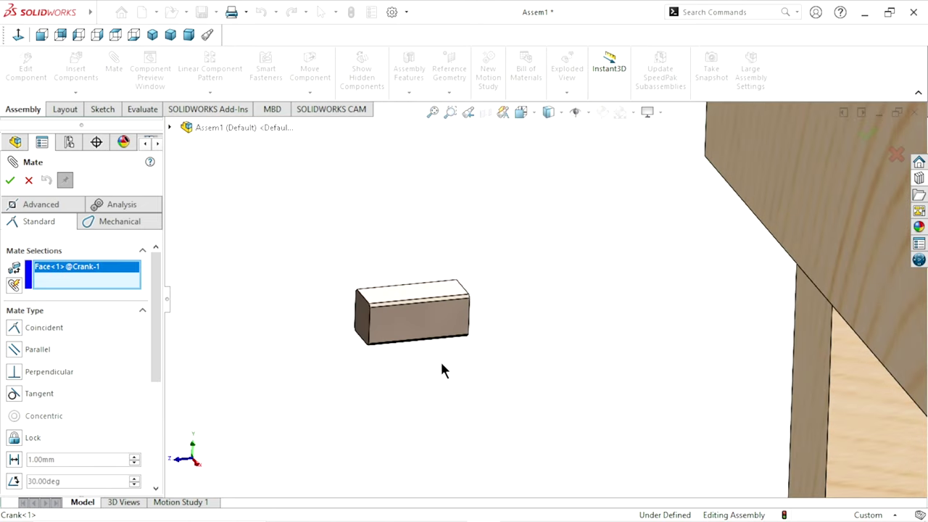
scroll(424, 347, "down", 2)
mouse_move(408, 341)
middle_mouse_down()
mouse_move(409, 264)
mouse_move(407, 319)
middle_mouse_up()
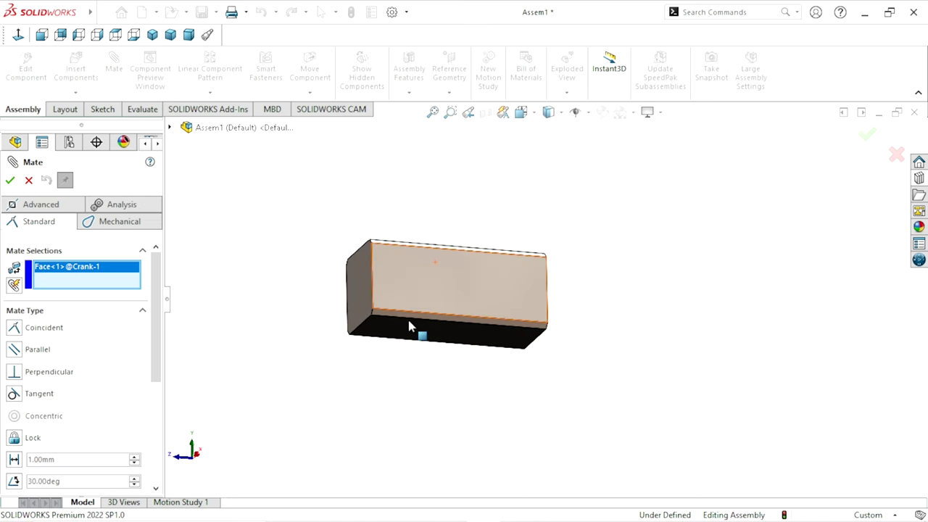
left_click(409, 332)
scroll(435, 299, "up", 2)
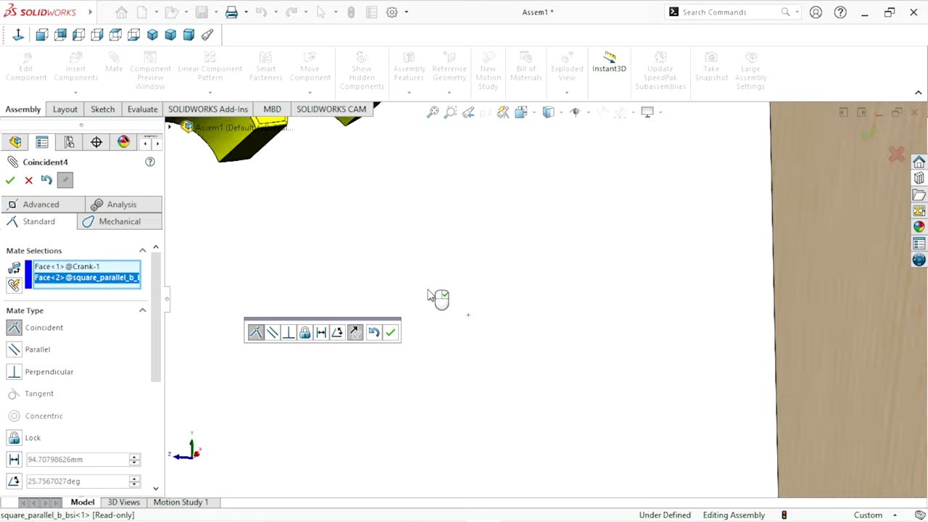
scroll(444, 293, "up", 2)
scroll(446, 293, "up", 2)
scroll(615, 227, "down", 3)
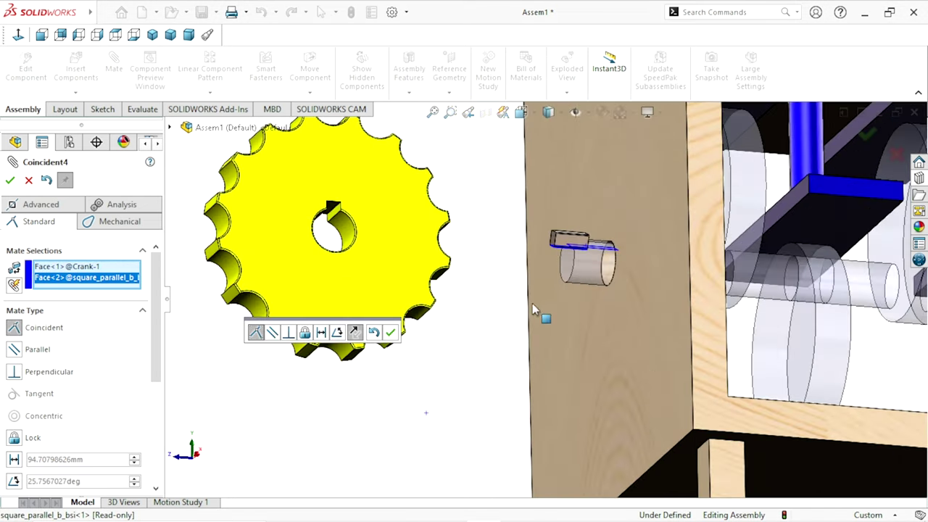
left_click(390, 334)
Step: Add a coincident mate between a key side face and the slot's side wall
scroll(602, 268, "down", 3)
scroll(586, 268, "down", 2)
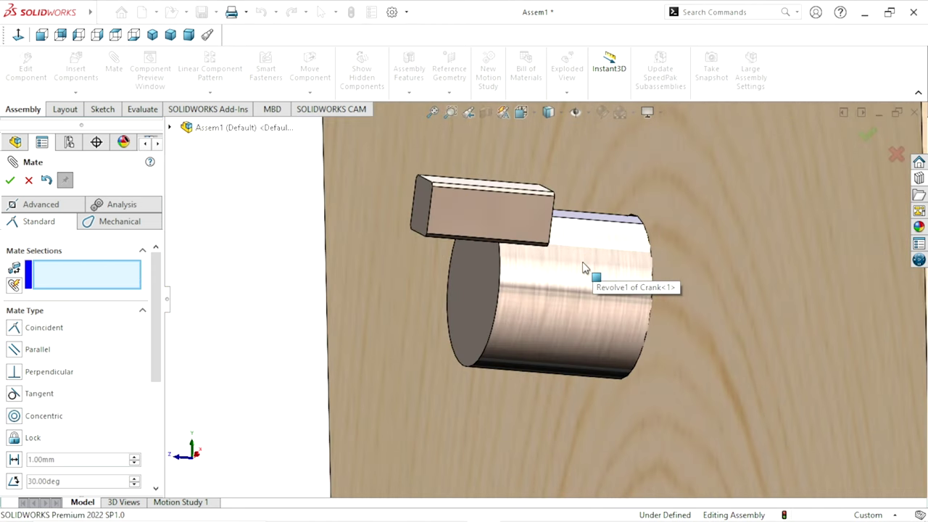
mouse_move(472, 270)
middle_mouse_down()
mouse_move(535, 331)
mouse_move(573, 353)
mouse_move(553, 279)
mouse_move(498, 297)
mouse_move(528, 294)
mouse_move(414, 253)
mouse_move(535, 261)
middle_mouse_up()
left_click(555, 280)
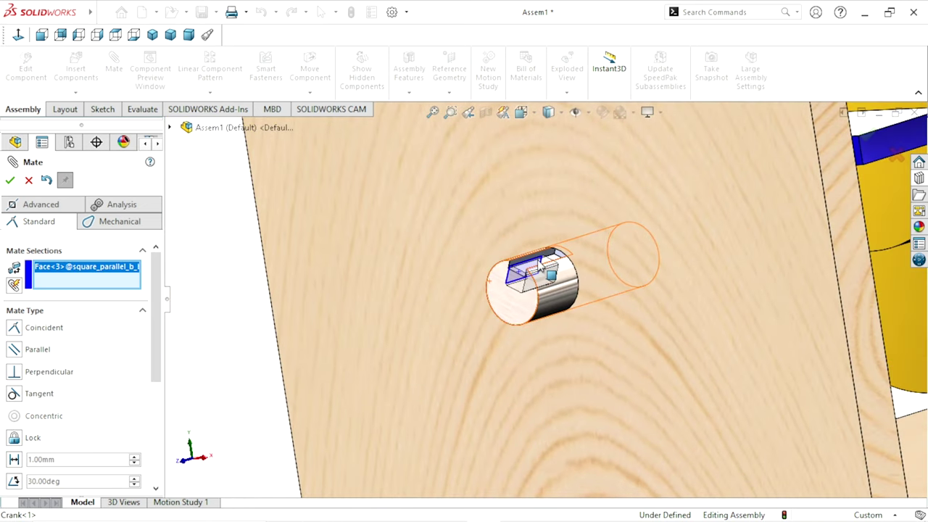
scroll(534, 268, "down", 3)
scroll(531, 274, "down", 2)
left_click(491, 232)
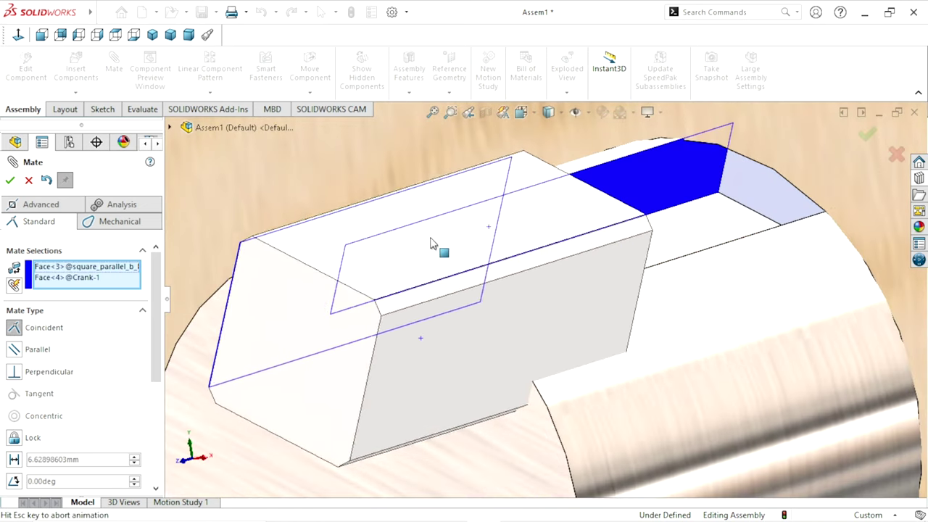
scroll(490, 369, "up", 3)
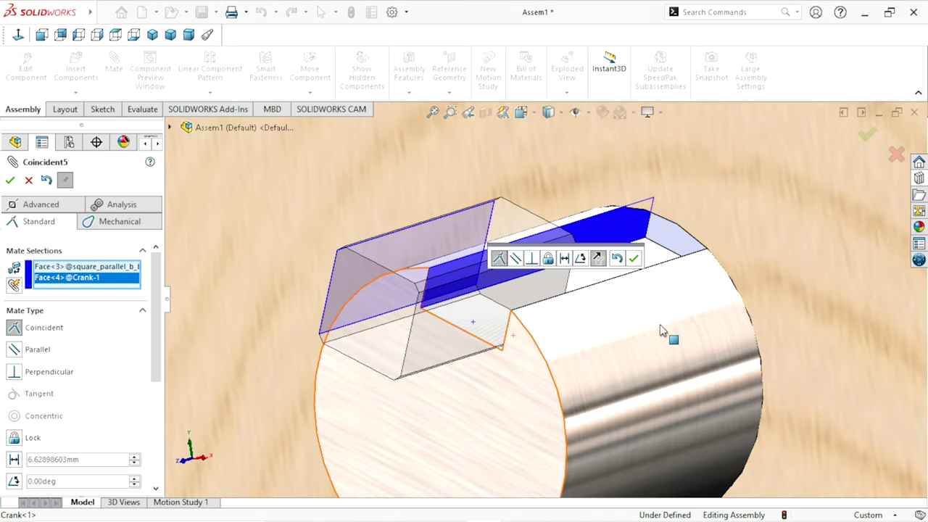
left_click(635, 259)
Step: Make the key's end flush with the shaft end using a coincident mate, then exit Mate
left_click(515, 400)
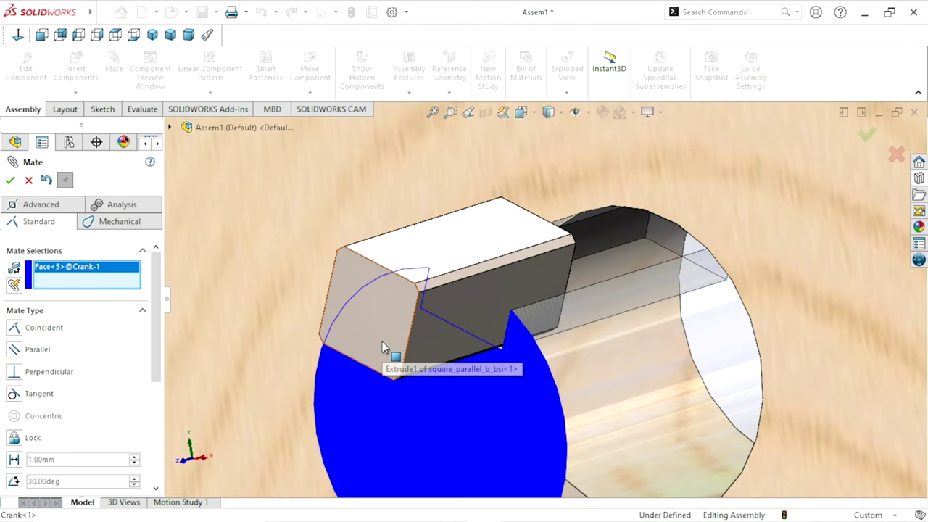
left_click(383, 342)
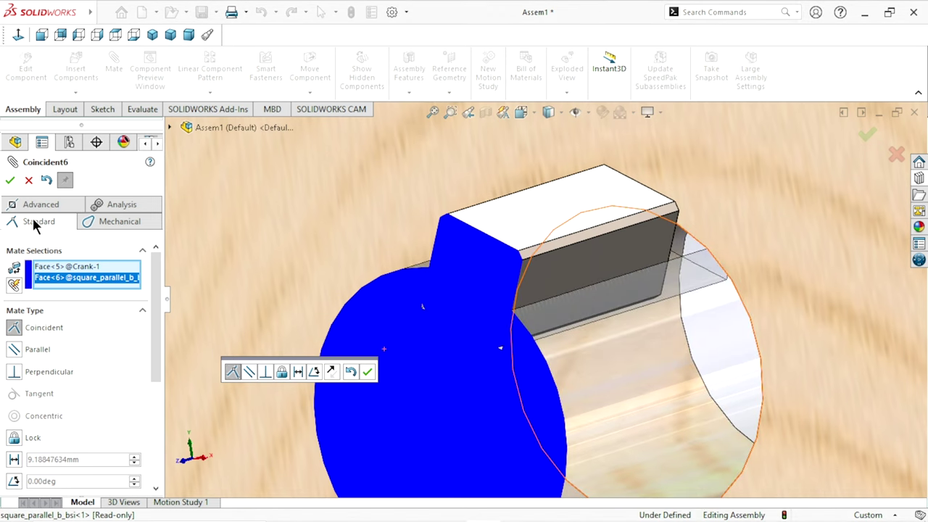
left_click(10, 181)
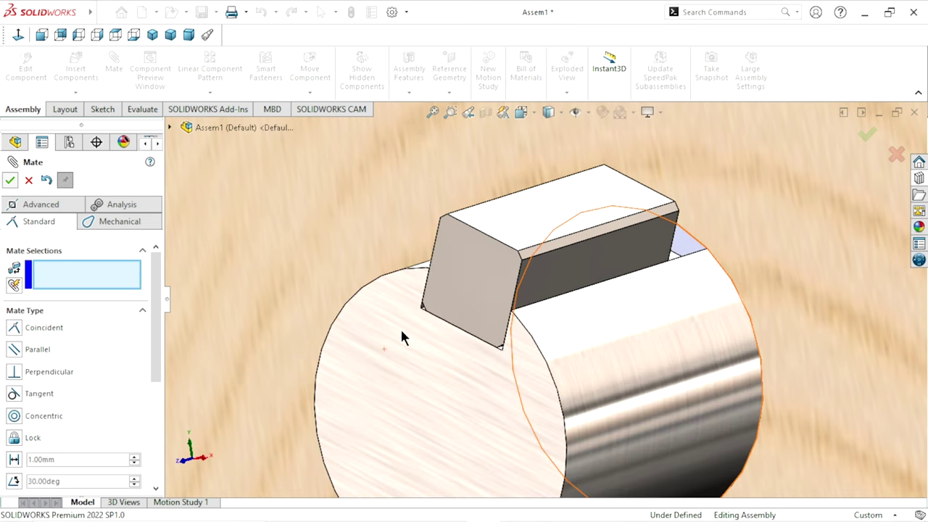
key("Escape")
scroll(516, 349, "up", 8)
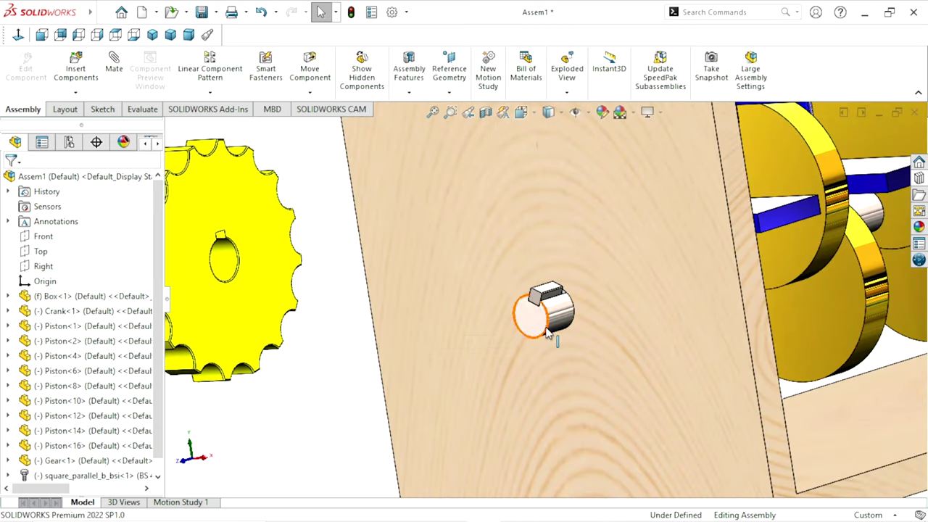
scroll(515, 343, "up", 3)
scroll(549, 338, "down", 3)
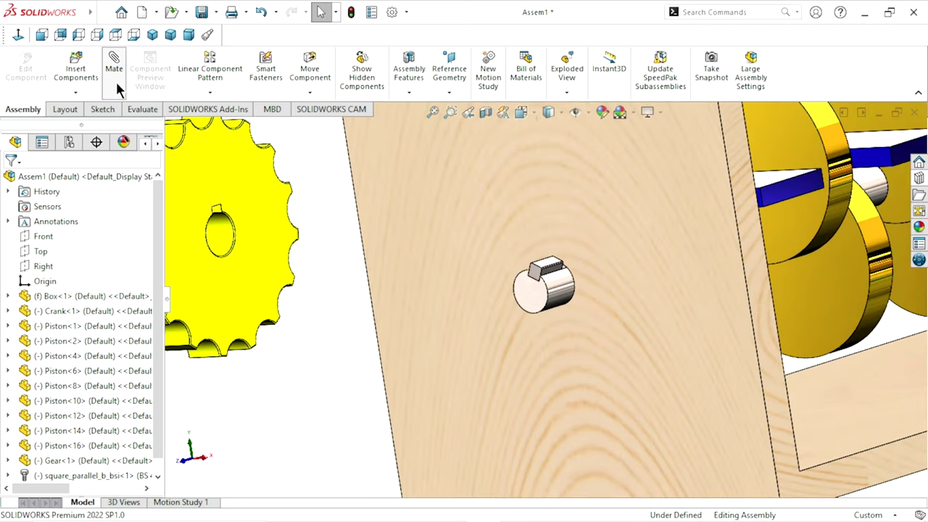
Step: Mate the gear's bore concentric with the crankshaft
left_click(209, 234)
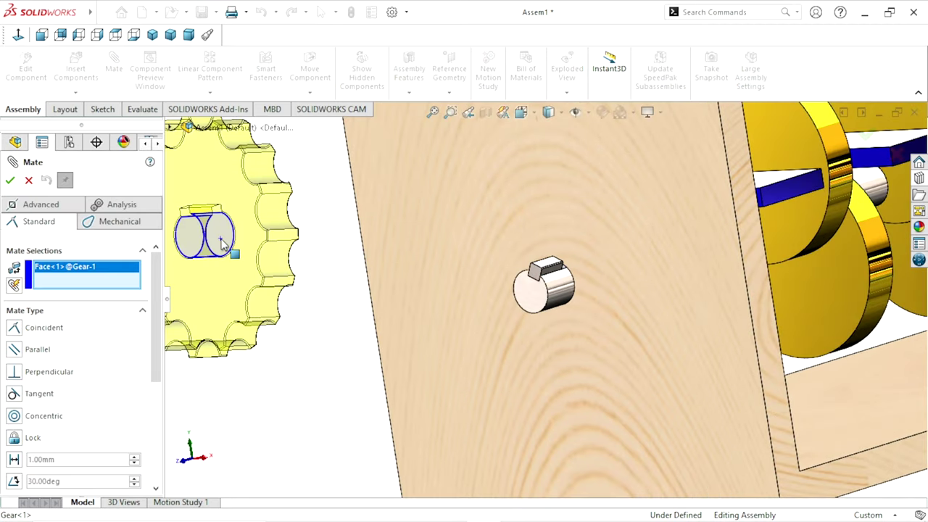
left_click(562, 286)
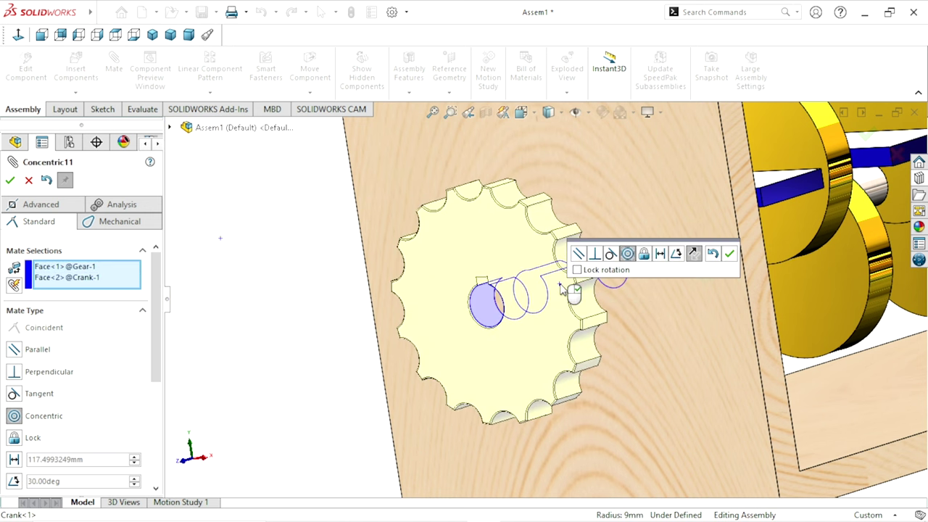
left_click(731, 252)
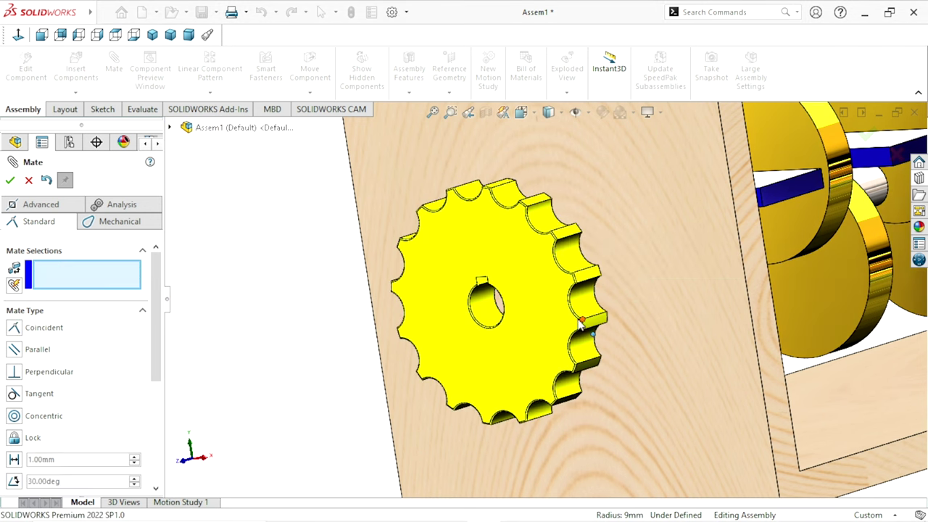
middle_click_drag(731, 252, 544, 346)
scroll(566, 290, "down", 2)
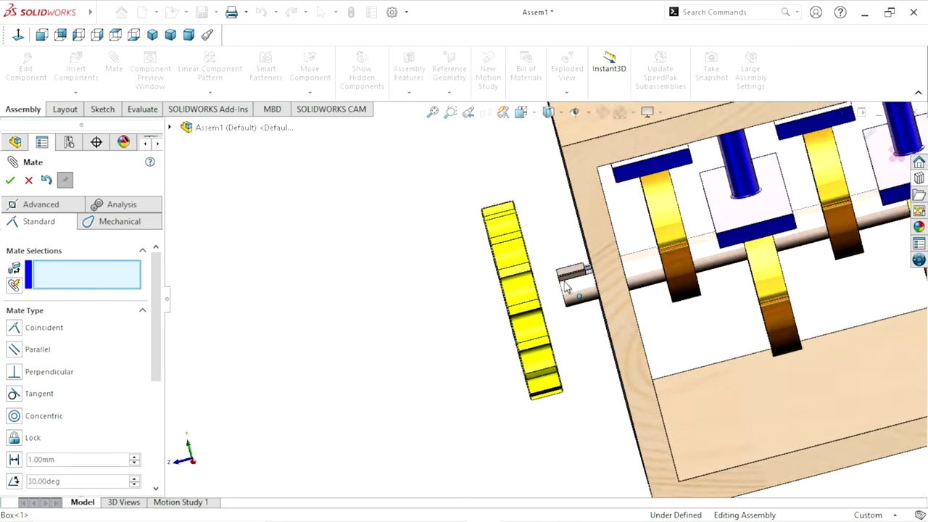
scroll(565, 291, "down", 3)
scroll(562, 297, "down", 3)
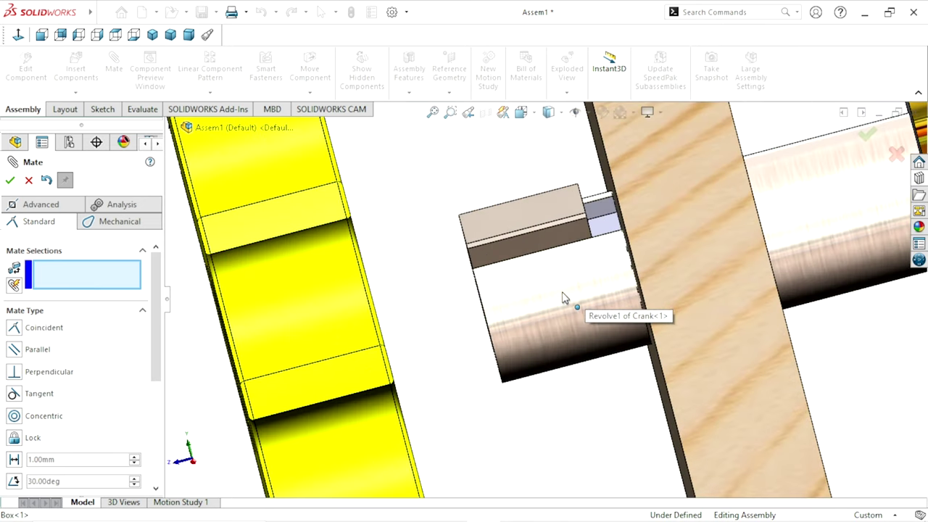
Step: Make the gear's keyway face coincident with the square key's face
left_click(535, 253)
scroll(475, 326, "up", 3)
scroll(474, 326, "up", 2)
mouse_move(501, 322)
middle_mouse_down()
mouse_move(549, 348)
mouse_move(631, 341)
mouse_move(608, 321)
middle_mouse_up()
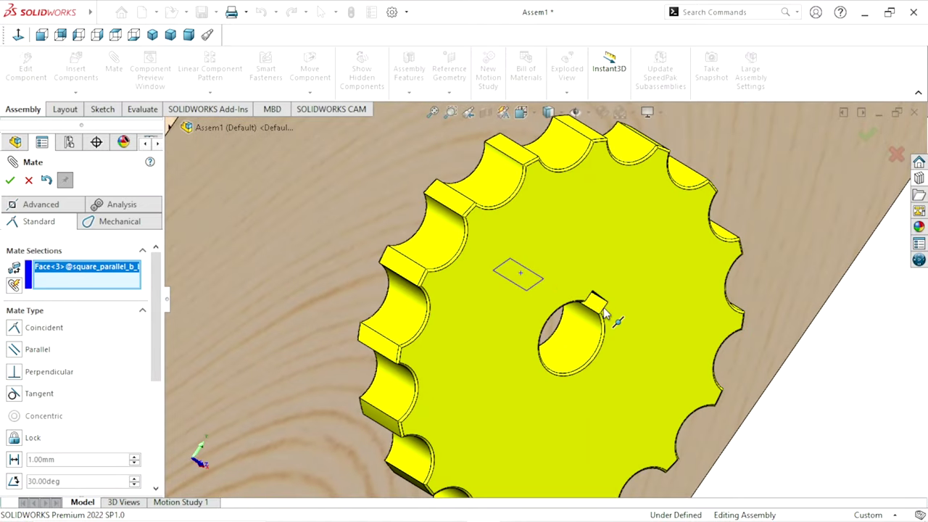
left_click(599, 311)
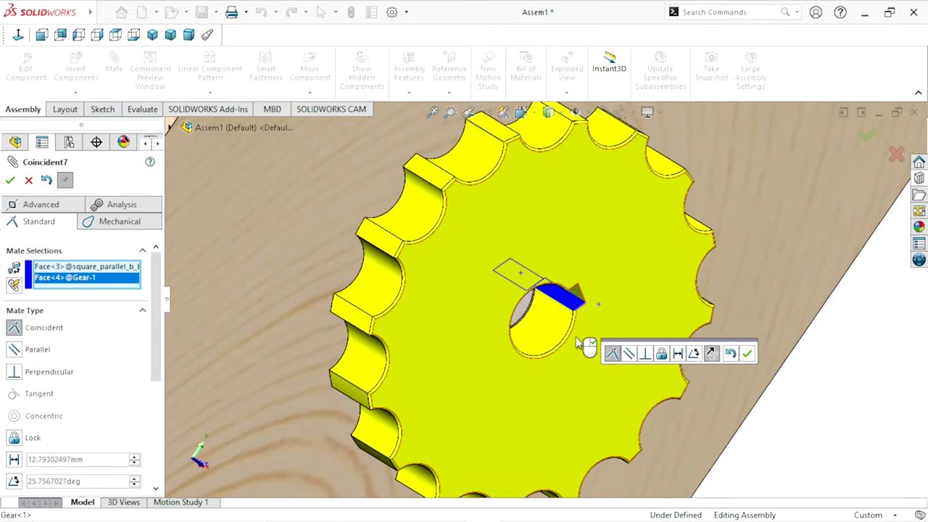
scroll(576, 337, "up", 3)
left_click(748, 355)
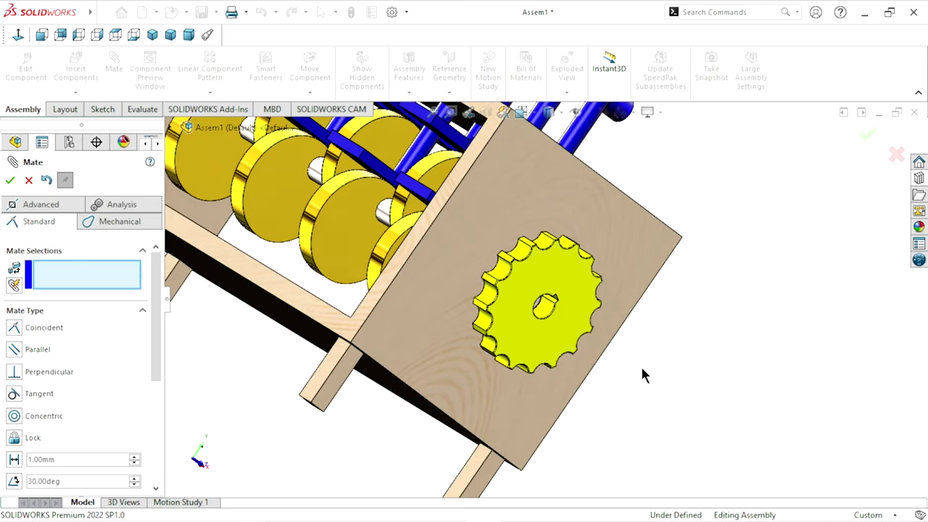
Step: Mate the gear's front face coincident with the crank face and zoom to fit
mouse_move(644, 348)
middle_mouse_down()
mouse_move(507, 337)
mouse_move(555, 324)
middle_mouse_up()
scroll(500, 334, "down", 3)
scroll(501, 334, "down", 2)
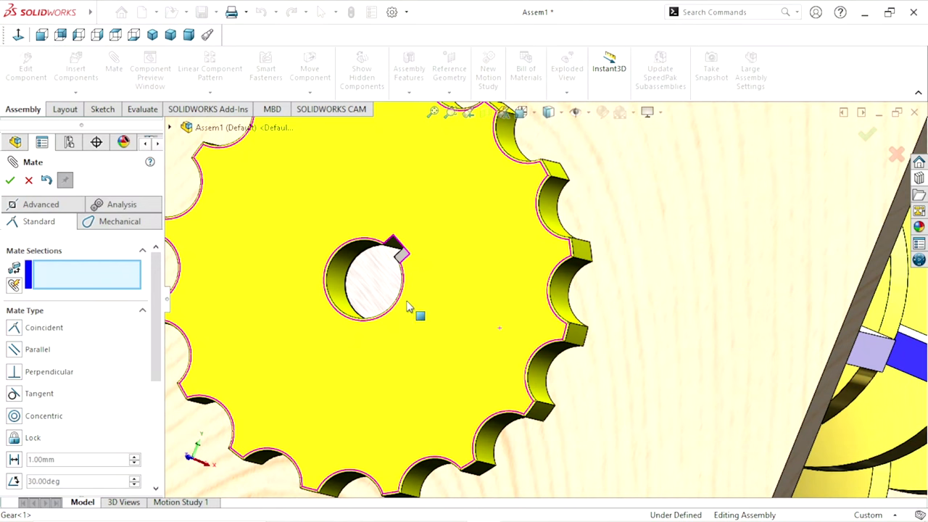
left_click(386, 289)
left_click(326, 230)
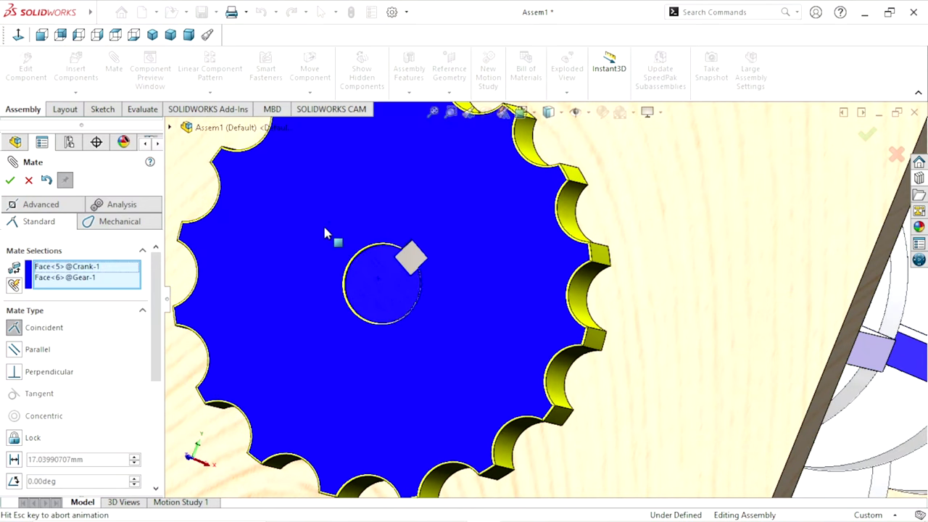
left_click(10, 181)
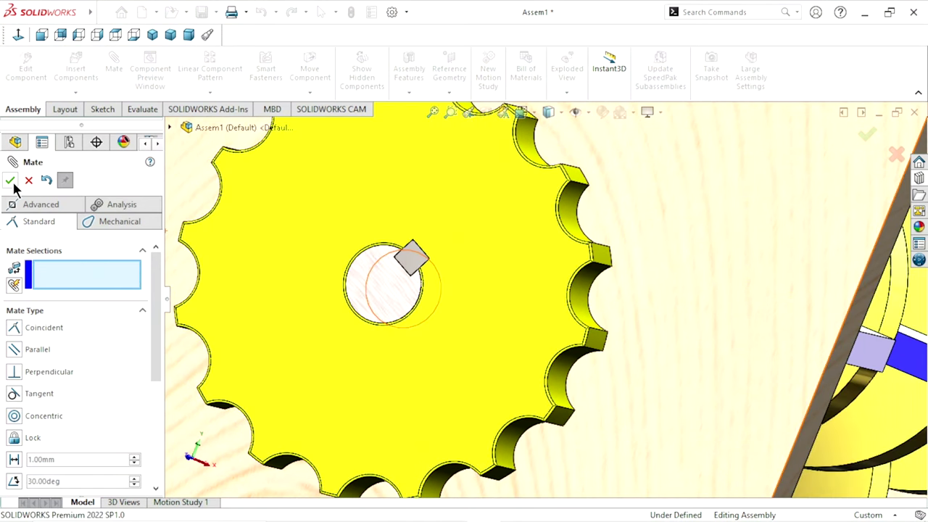
left_click(13, 183)
key("f")
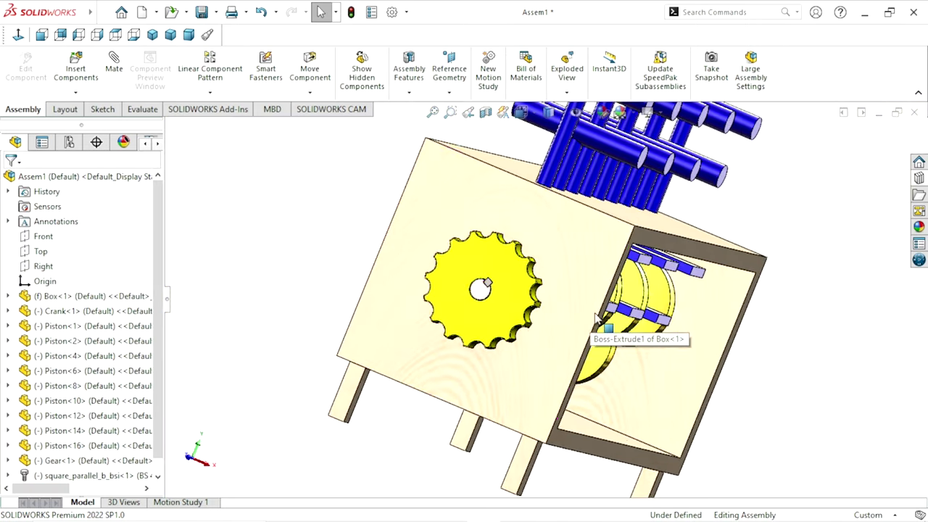
Step: Orbit to a frontal view of the box and switch to the Motion Study 1 tab
middle_click_drag(599, 327, 525, 332)
key("ctrl+7")
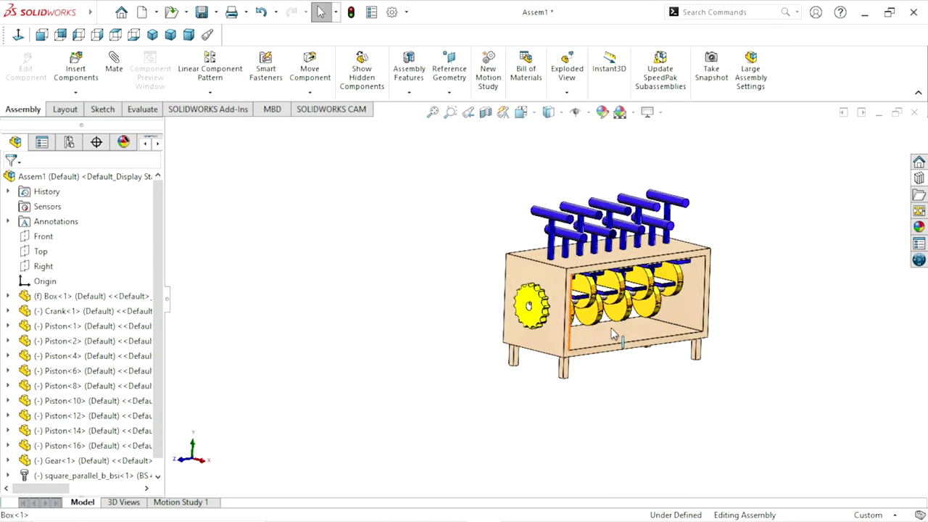
middle_click_drag(593, 218, 579, 346)
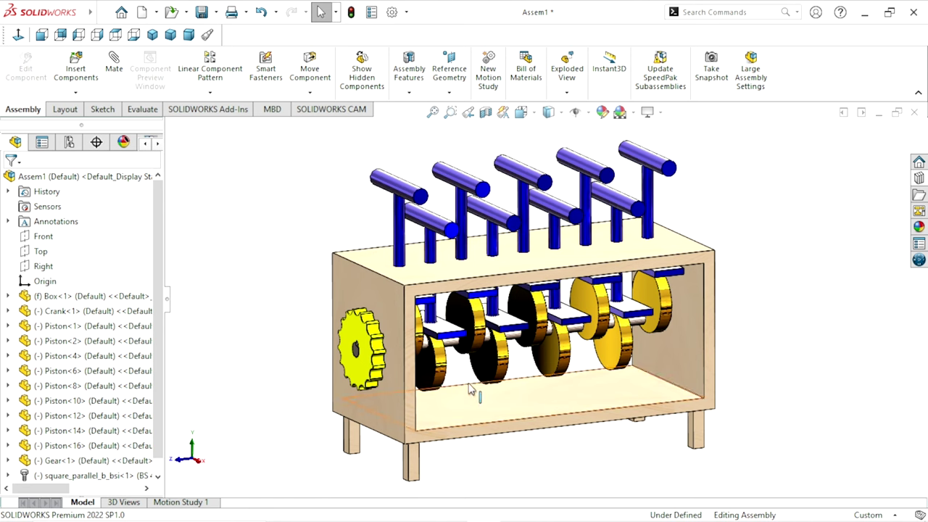
left_click(193, 501)
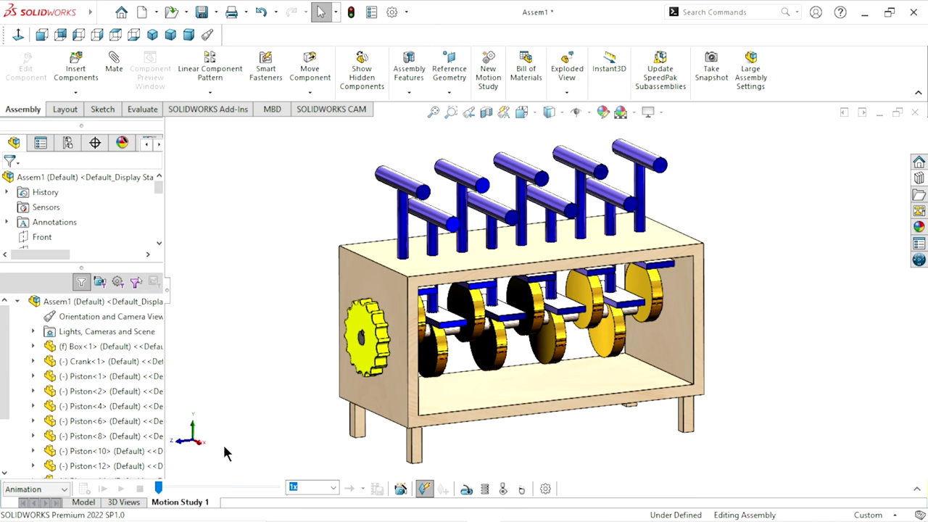
Step: Add a reversed-direction 20 RPM rotary motor on the gear face in Motion Study 1
left_click(916, 490)
left_click(434, 353)
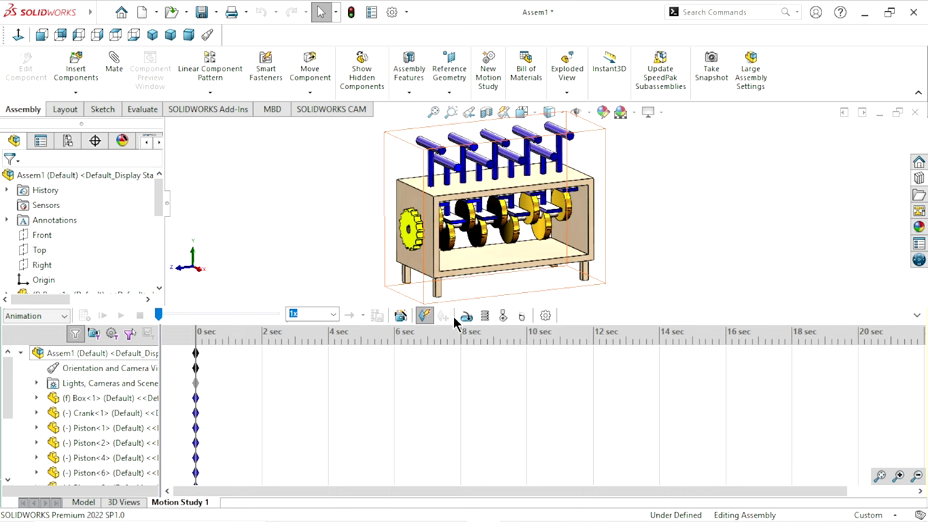
left_click(466, 316)
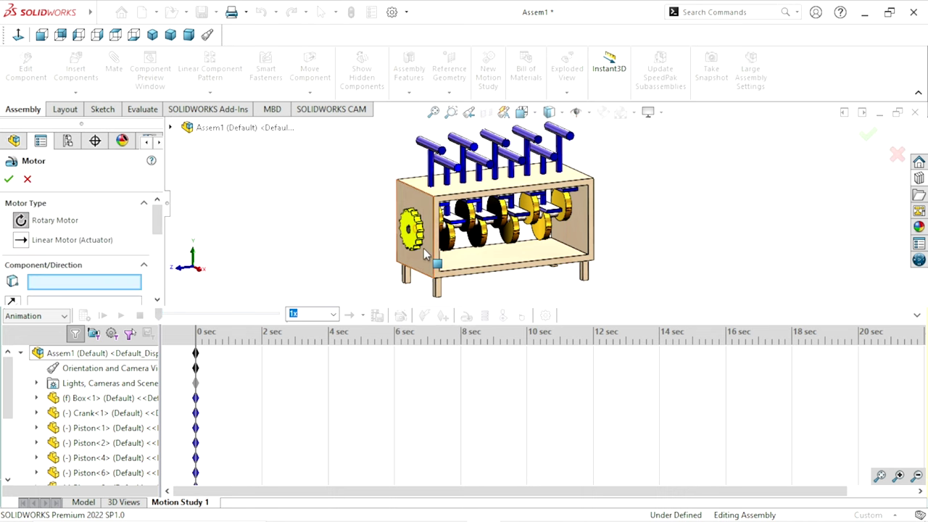
scroll(421, 234, "down", 3)
scroll(472, 261, "down", 3)
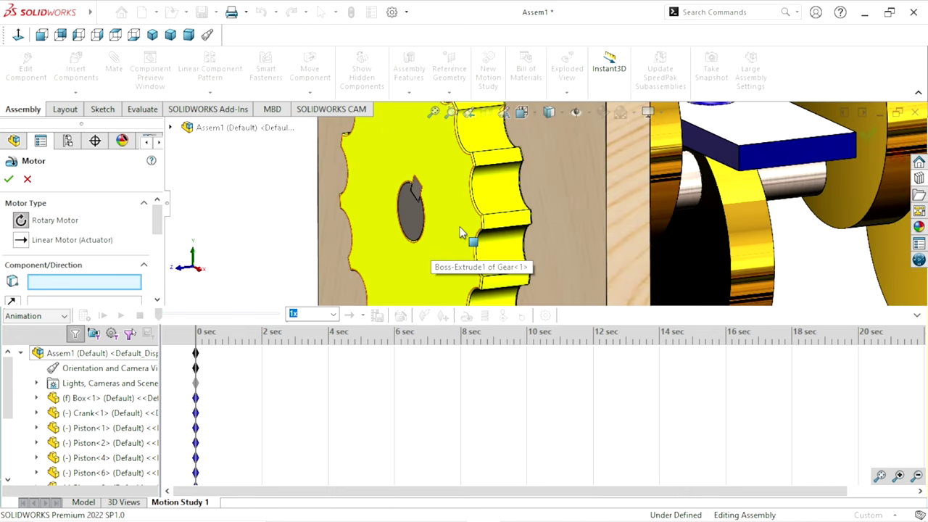
left_click(459, 231)
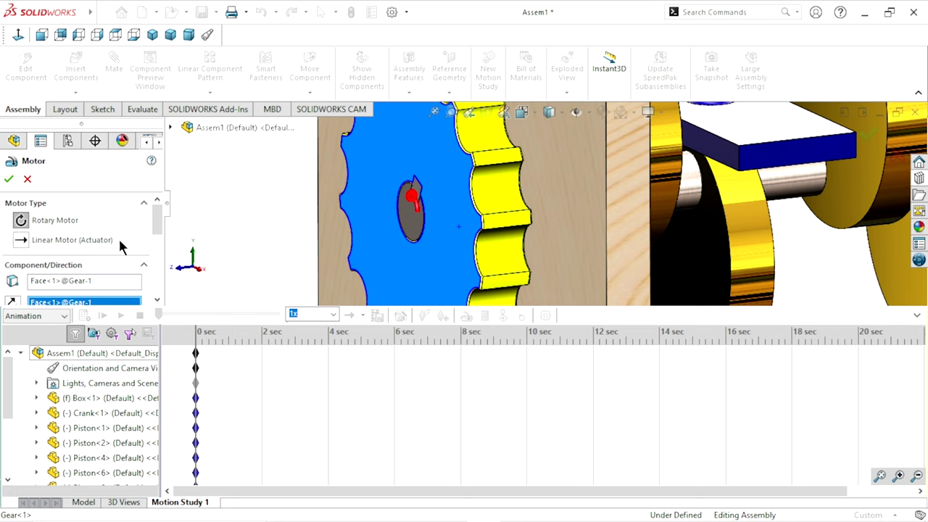
scroll(145, 240, "down", 1)
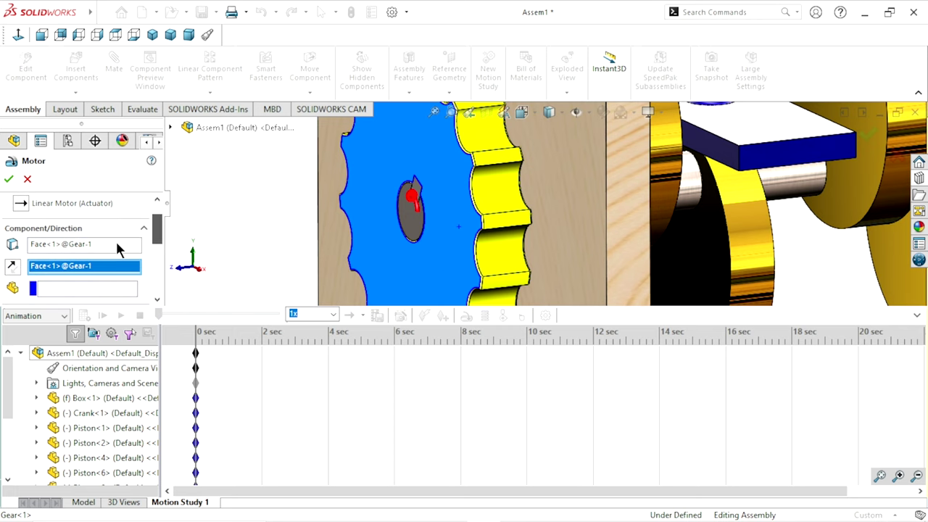
left_click(18, 269)
left_click_drag(157, 226, 157, 268)
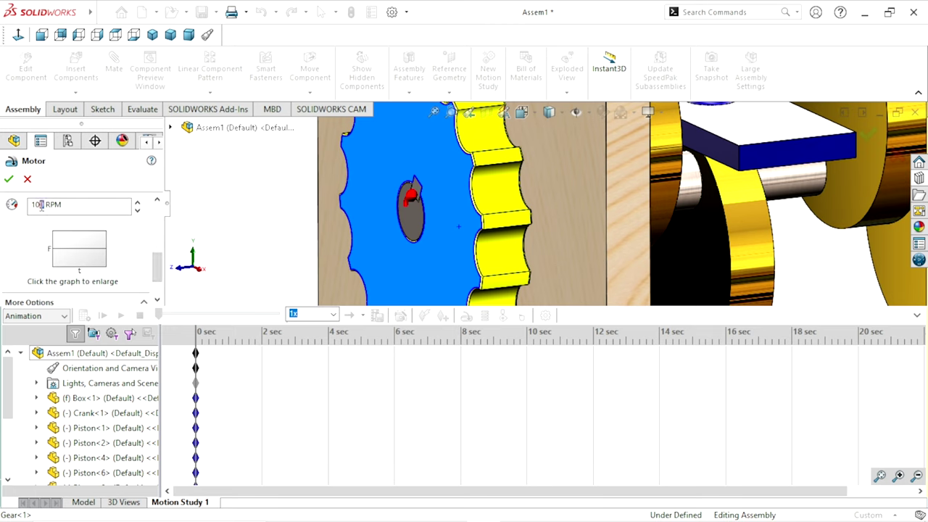
type("20")
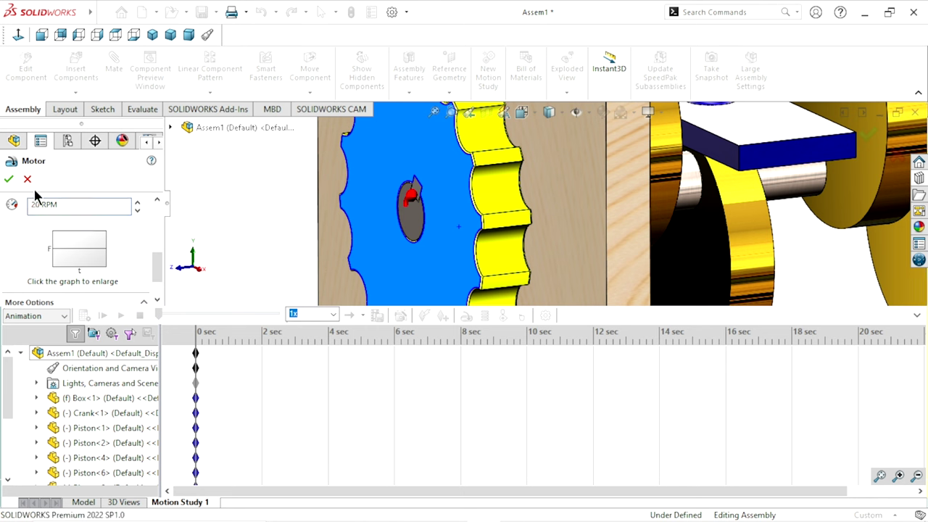
key("Return")
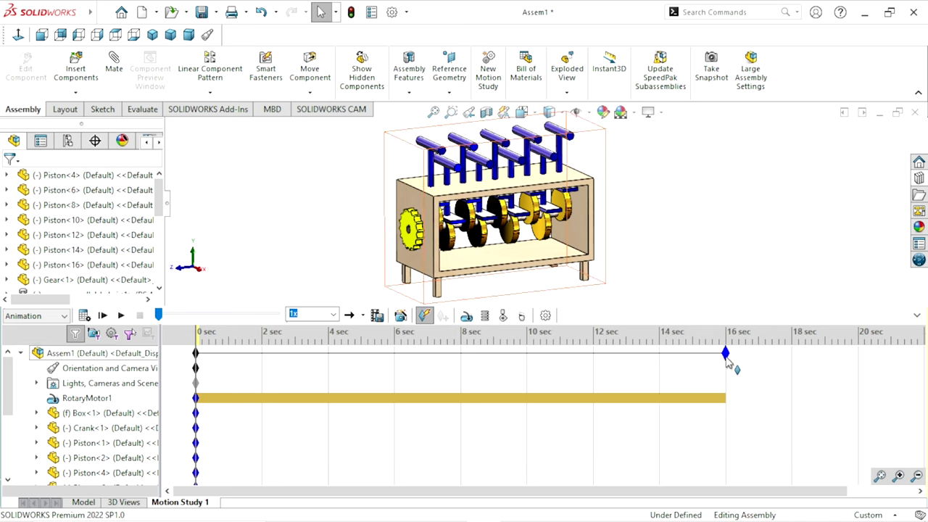
Step: Calculate Motion Study 1, collapse the timeline, and play the piston animation twice
left_click(84, 316)
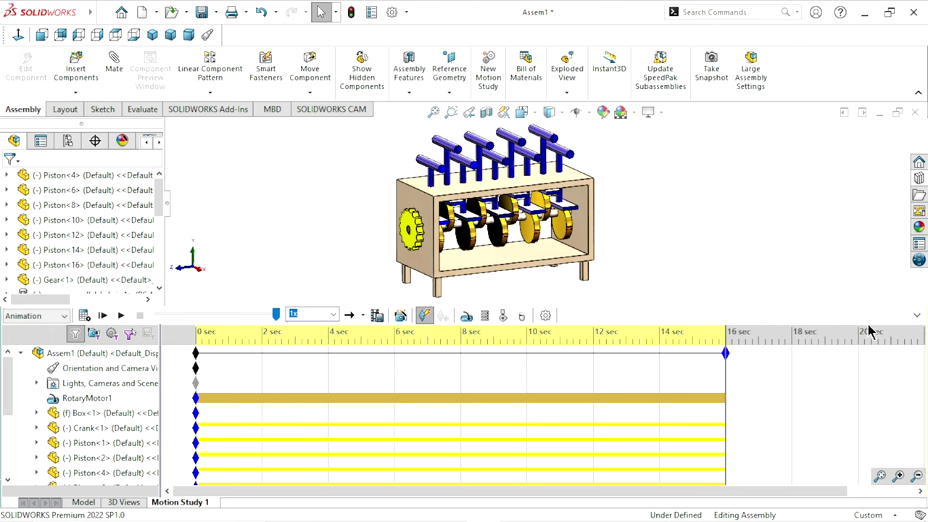
left_click(917, 319)
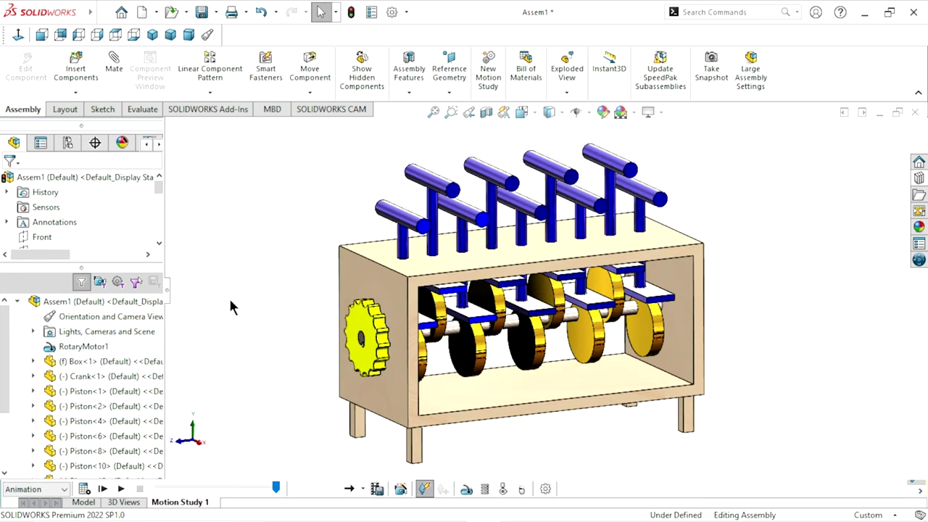
left_click(120, 489)
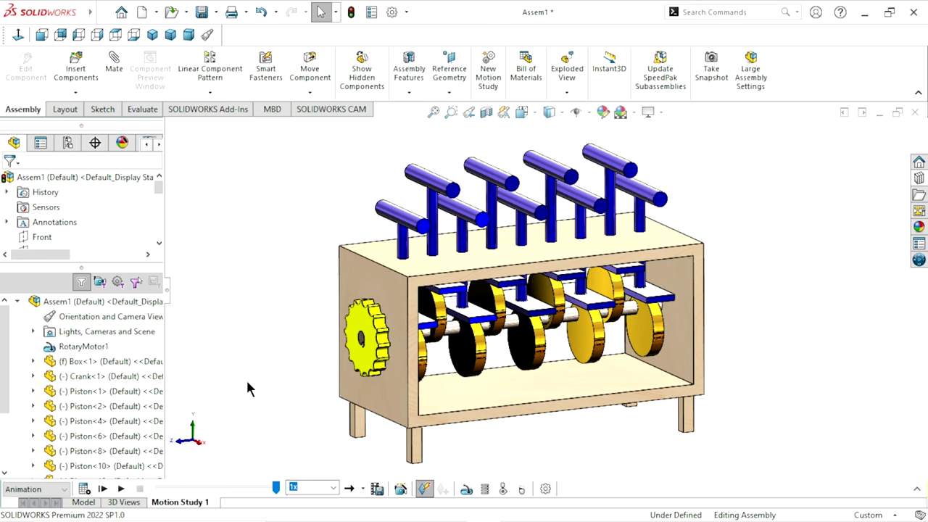
left_click(121, 490)
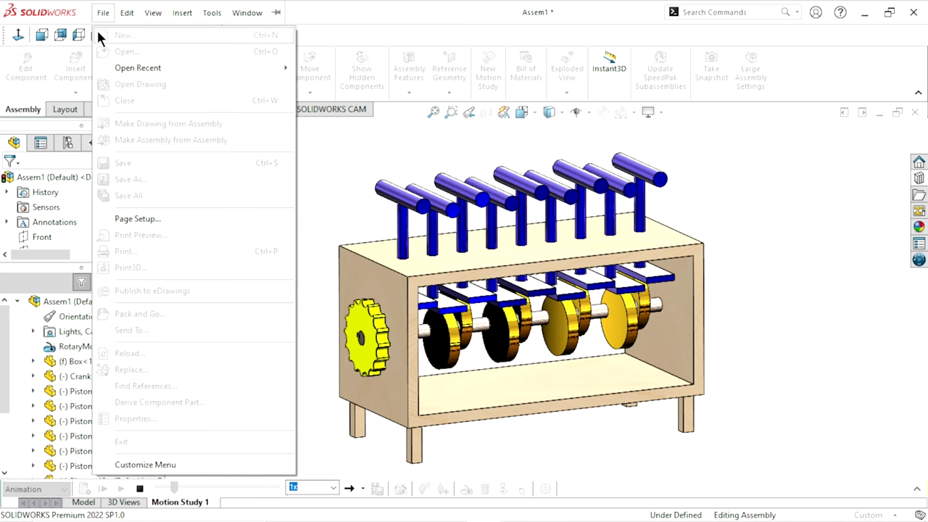
Step: Check the Top and Right views, then replay the animation from an oblique gear-side view
left_click(115, 35)
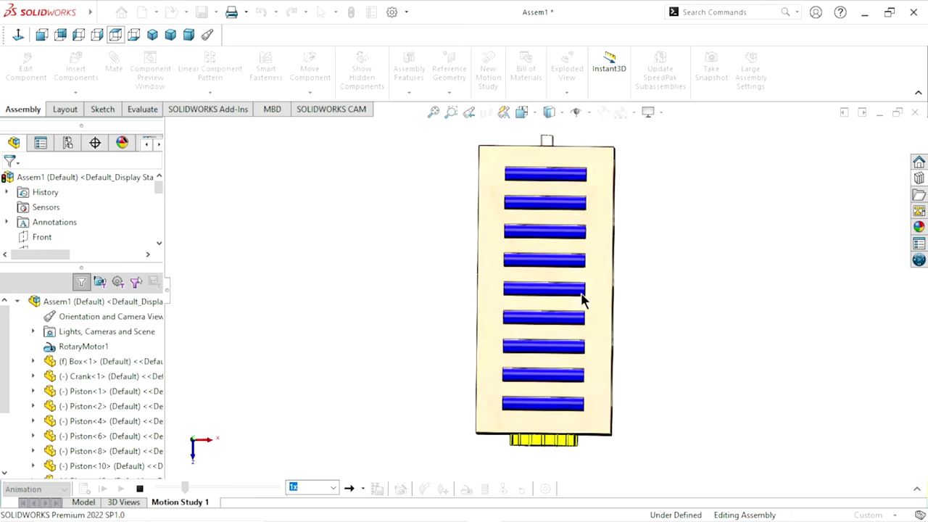
left_click(97, 34)
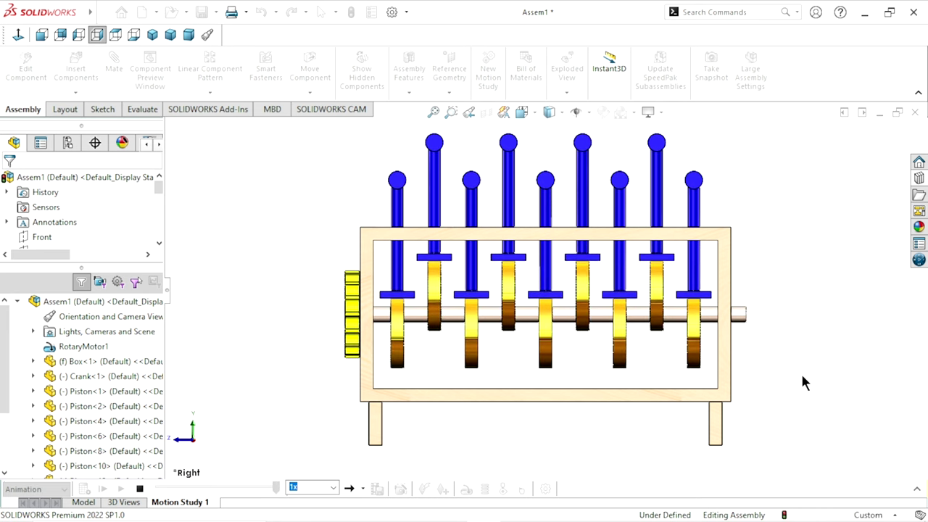
middle_click_drag(325, 245, 363, 290)
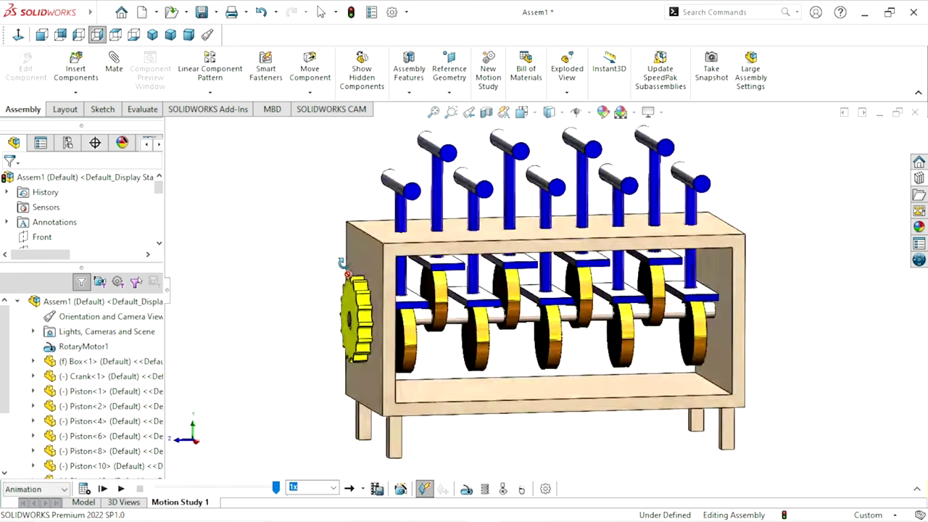
left_click(121, 491)
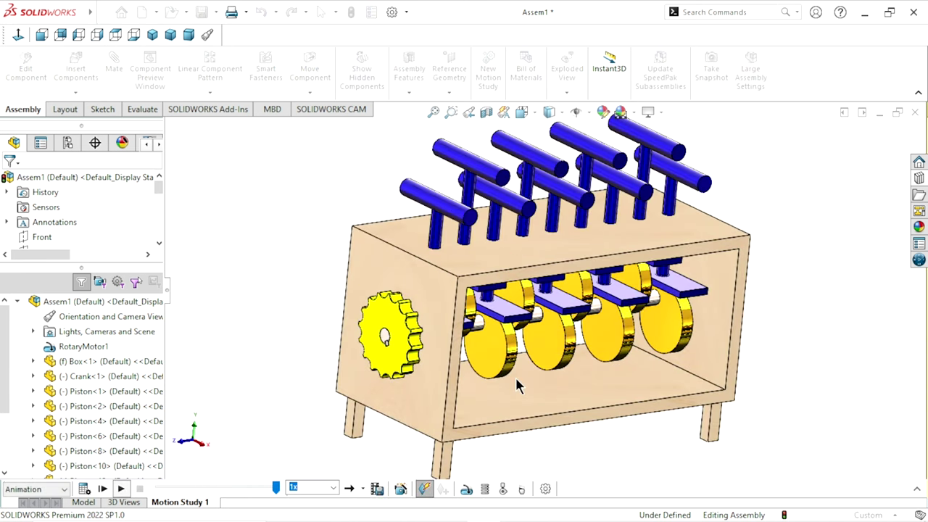
Step: Orbit around to the opposite side, then replay the animation in the isometric view
middle_click_drag(515, 376, 712, 319)
mouse_move(756, 298)
middle_mouse_down()
mouse_move(684, 262)
mouse_move(449, 364)
middle_mouse_up()
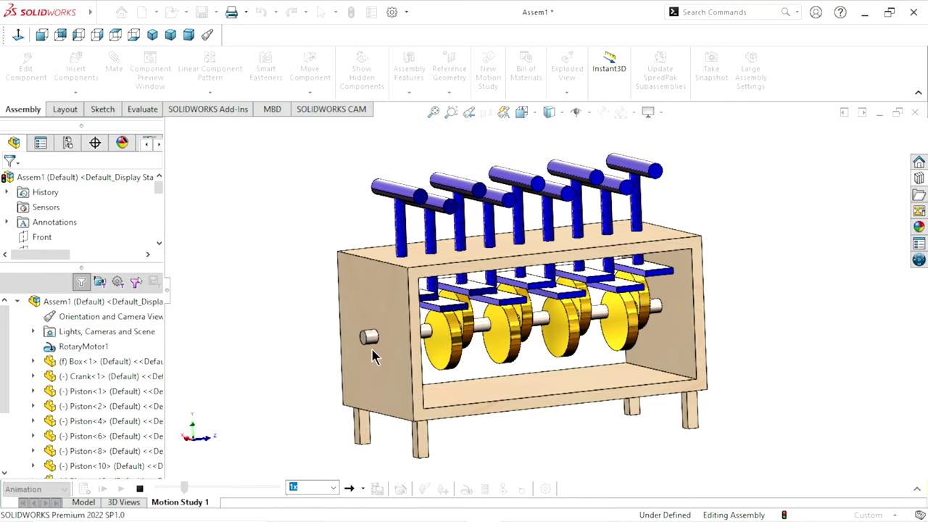
mouse_move(375, 354)
middle_mouse_down()
mouse_move(436, 305)
mouse_move(518, 298)
middle_mouse_up()
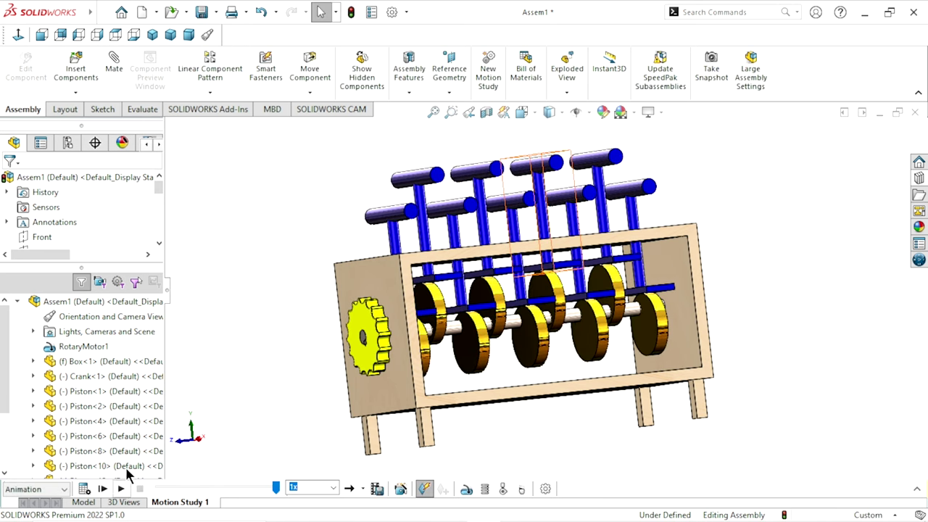
left_click(154, 35)
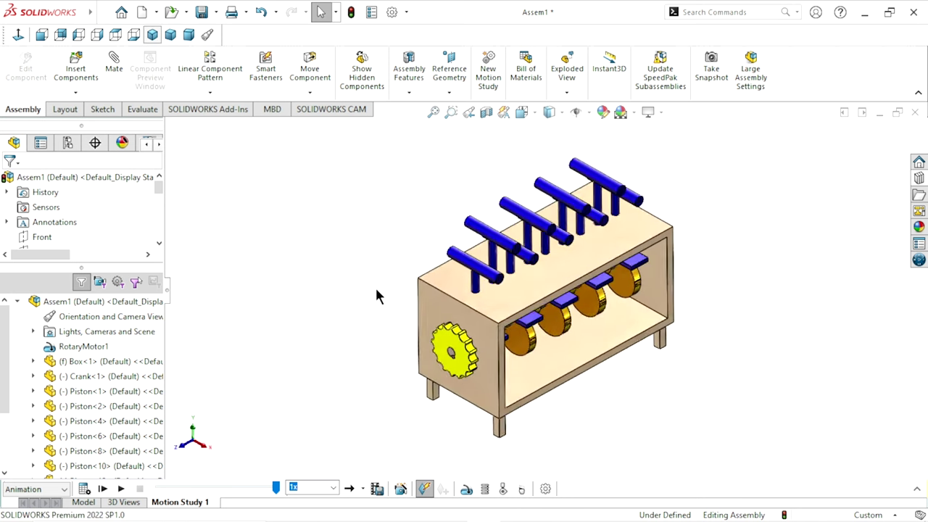
left_click(121, 489)
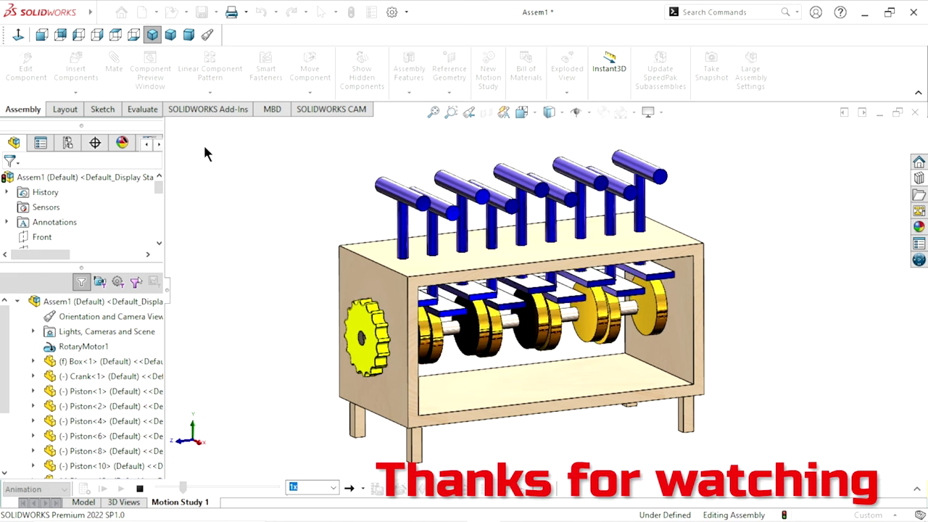
left_click(153, 36)
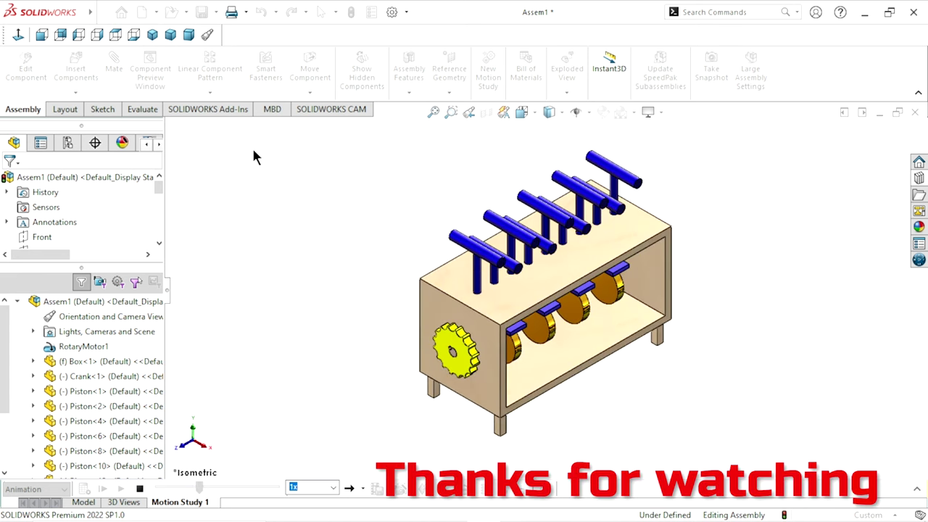